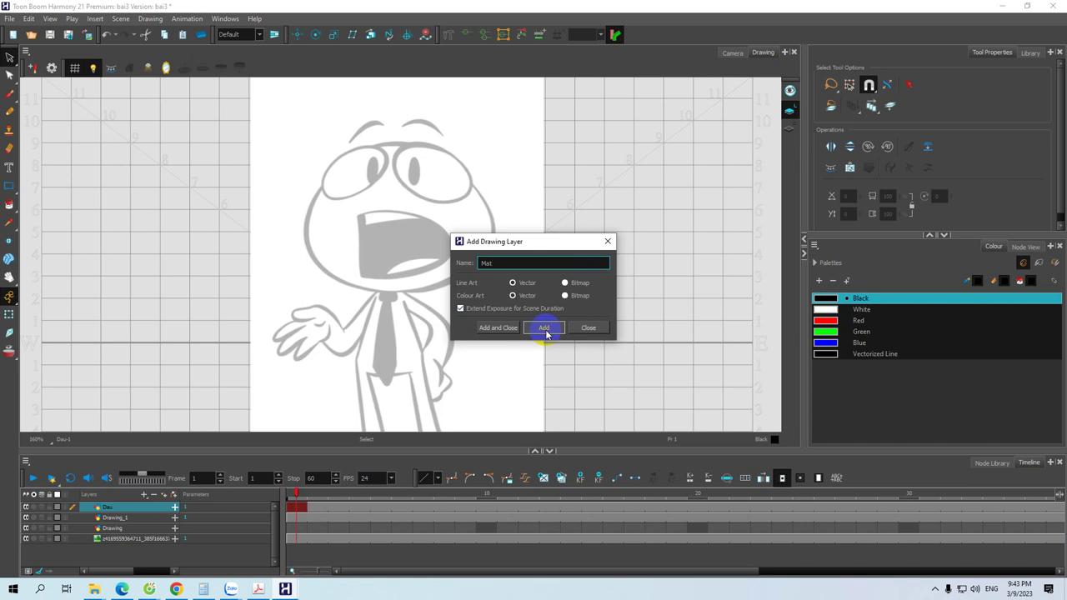
Add vector drawing layers named Mat and Tay with Extend Exposure for Scene Duration on
left_click(543, 327)
left_click(517, 265)
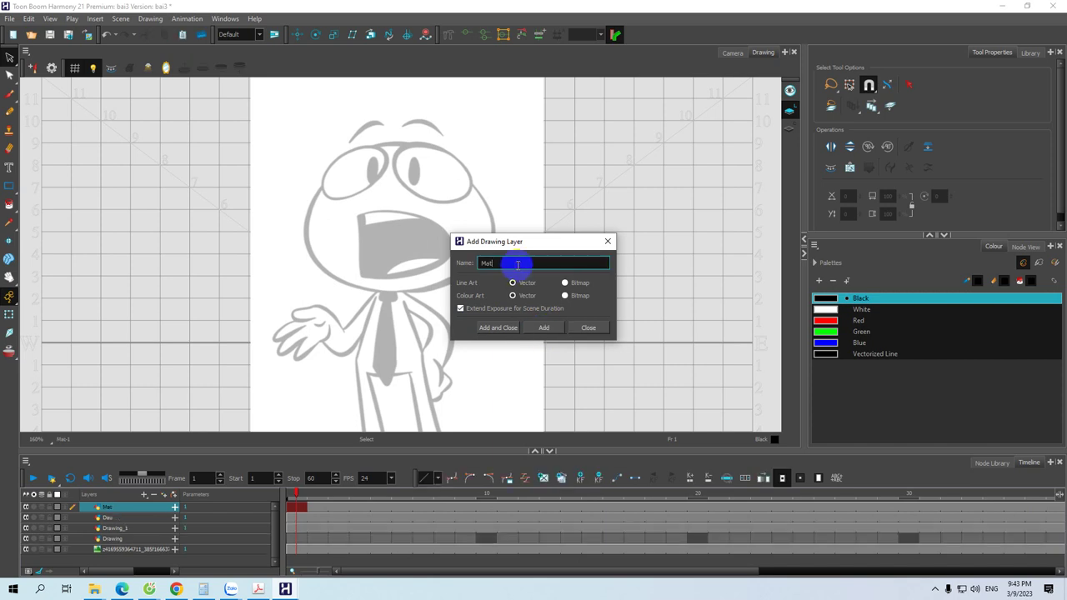
key("BackSpace")
type("T")
type("ay")
key("Return")
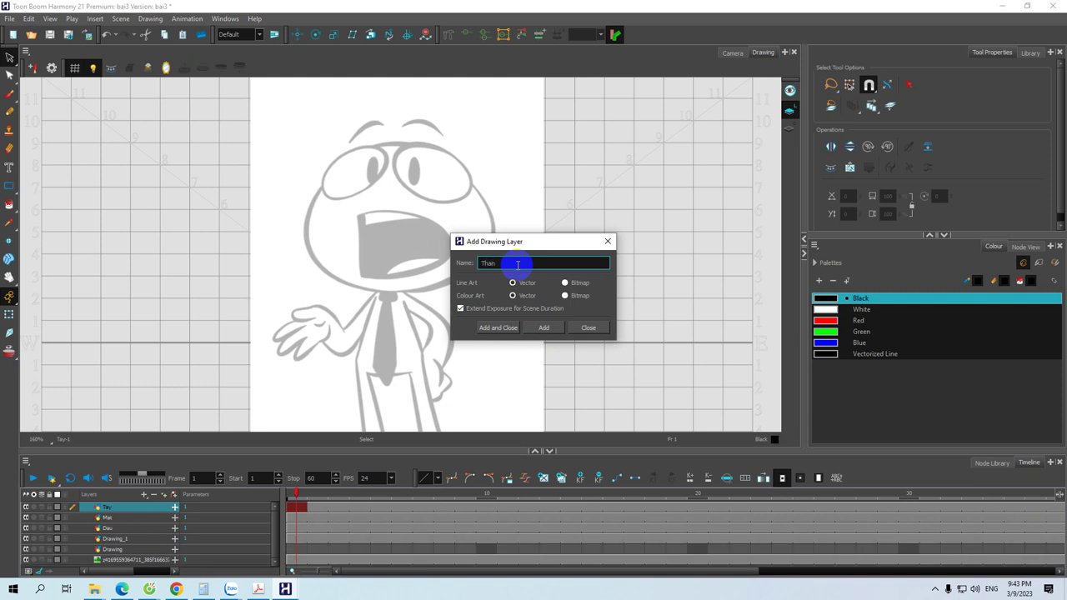
Add two more drawing layers, named Than and dui, with their exposure extended over the scene
key("Return")
type("cha")
key("BackSpace")
key("BackSpace")
key("BackSpace")
type("c")
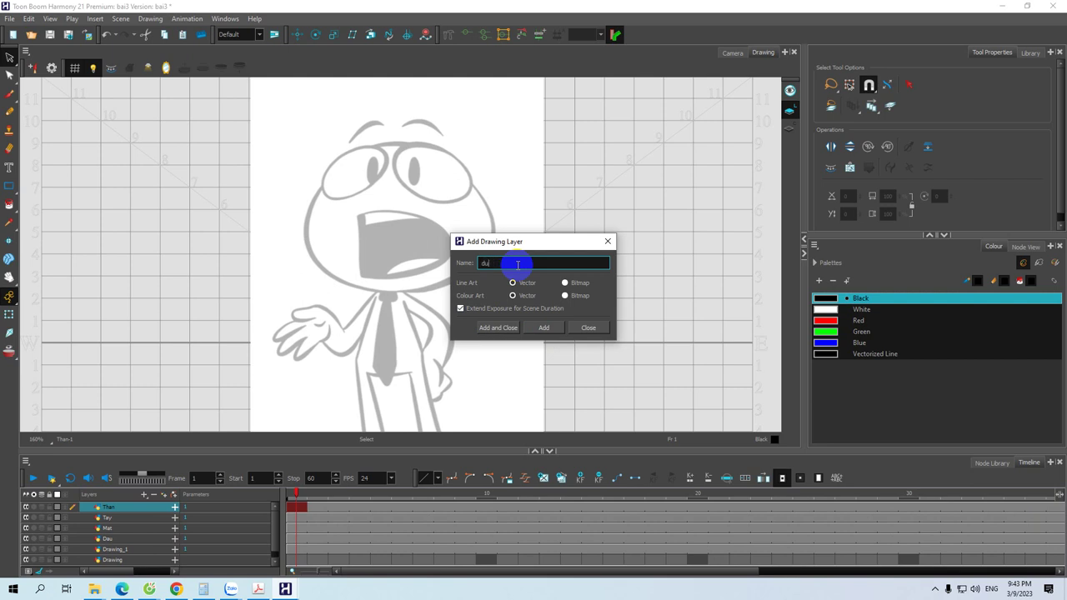
type("ui")
key("Return")
Add drawing layers named cangchan, banchan and Mom, and finish adding layers
type("can")
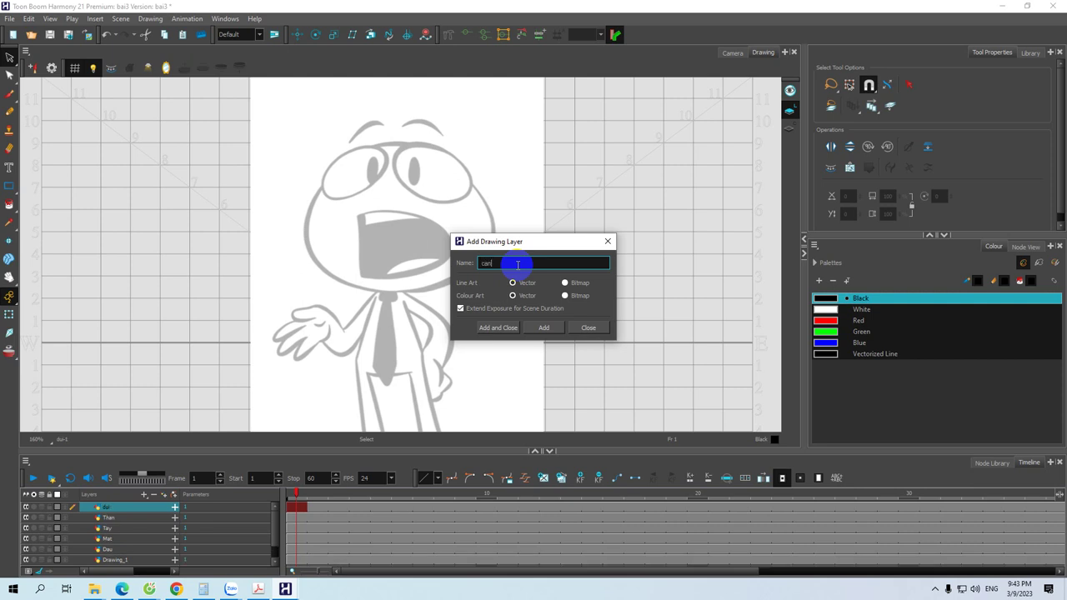
type("gchan")
key("Return")
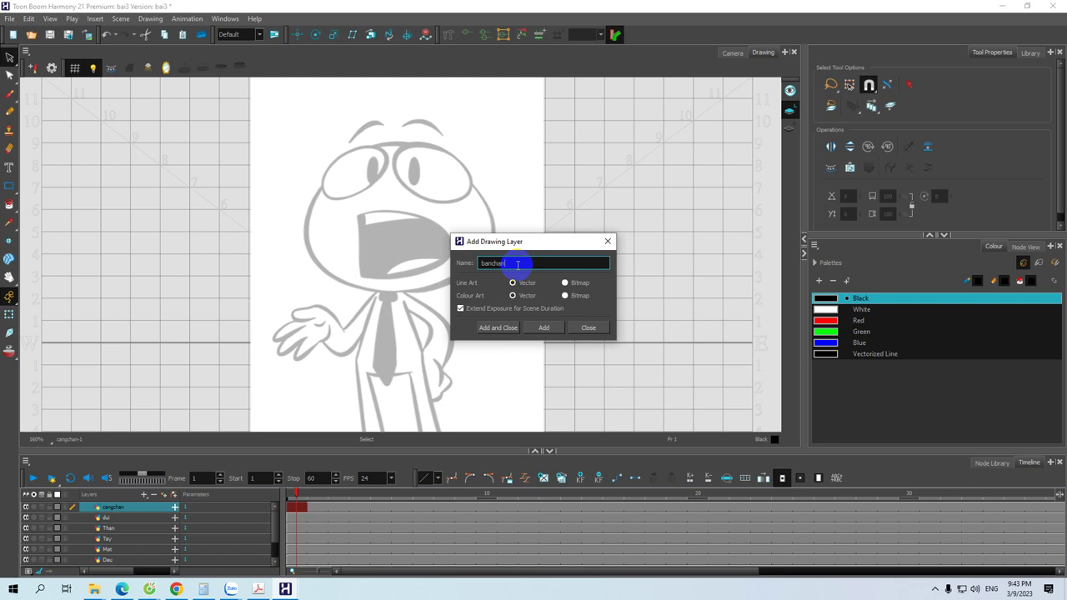
key("Return")
type("Mom")
key("Return")
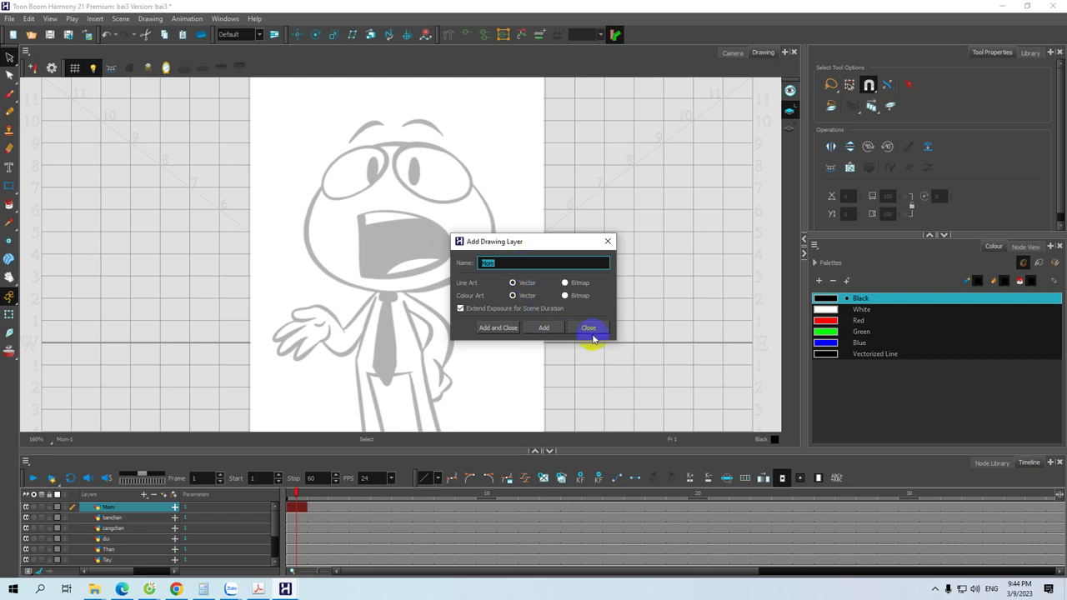
left_click(588, 328)
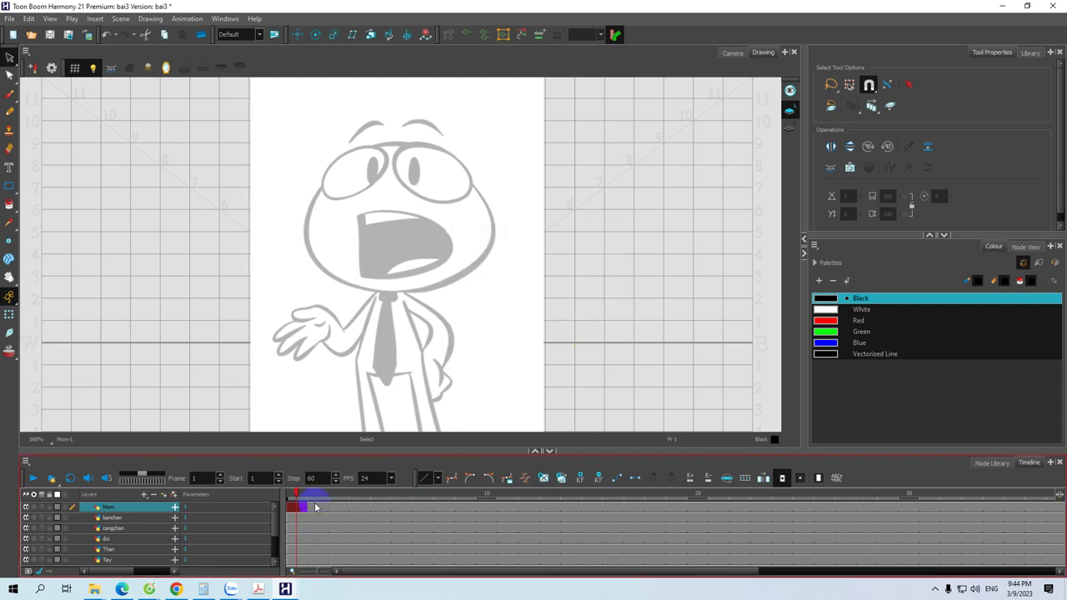
Delete all the drawing layers from Mom down to Drawing_1, keeping only Drawing and the reference image
left_click_drag(322, 450, 323, 270)
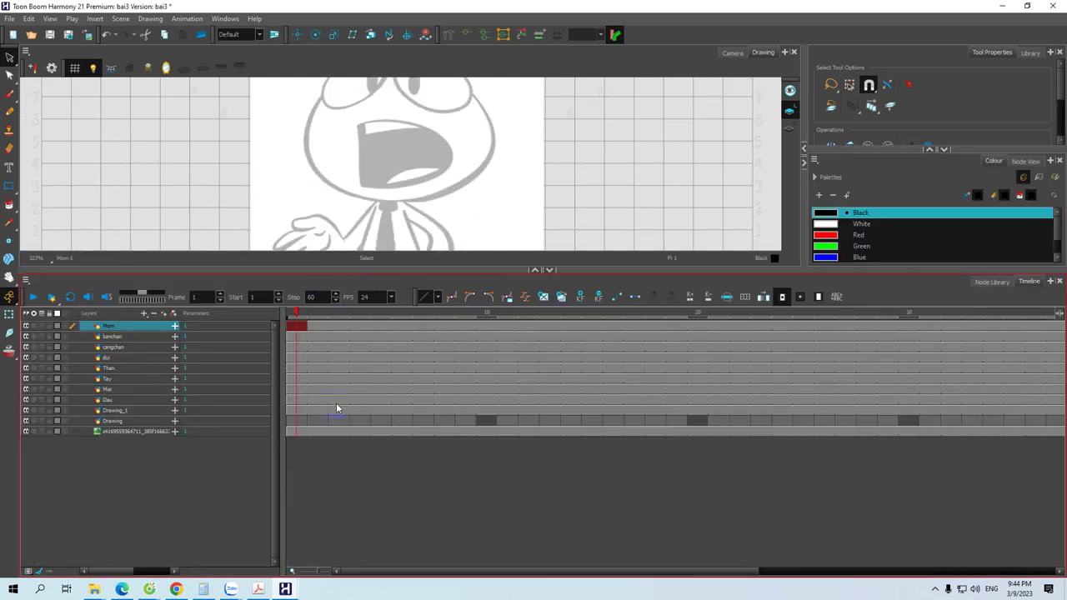
left_click(287, 410)
left_click(297, 408, "shift")
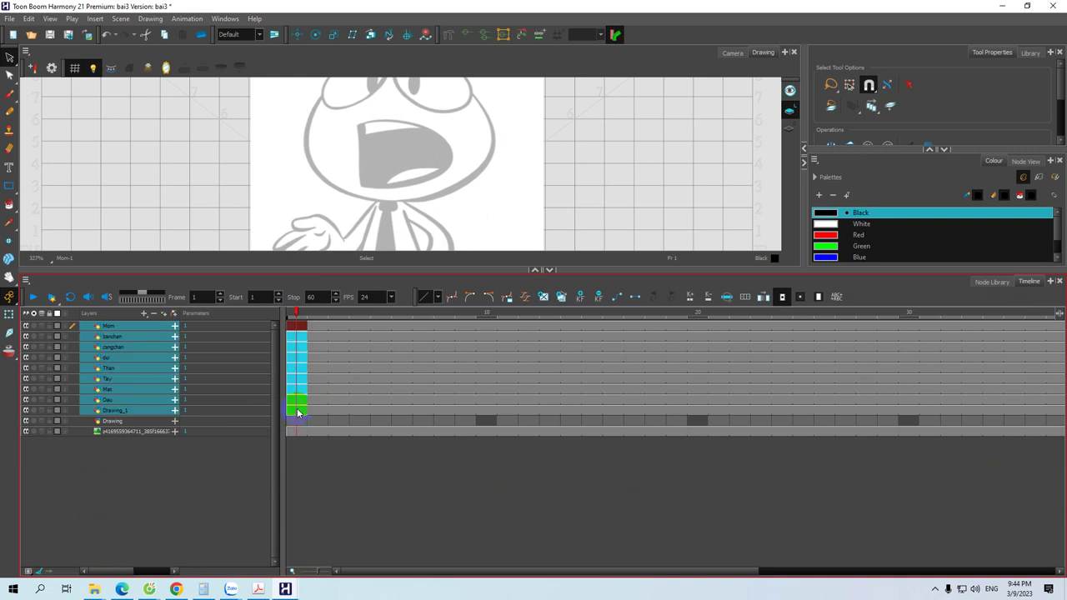
right_click(125, 344)
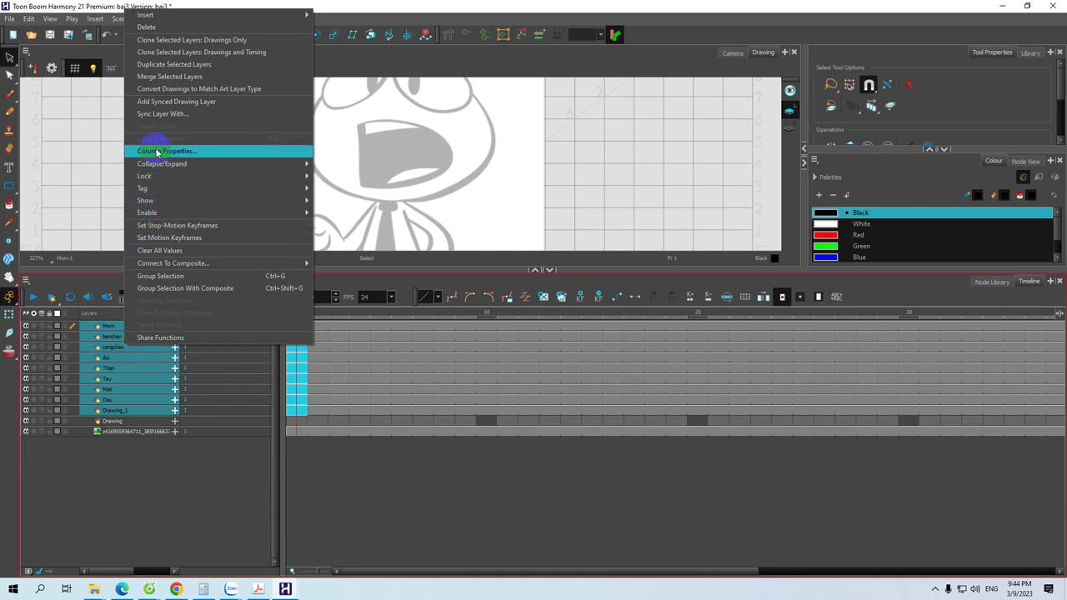
left_click(158, 27)
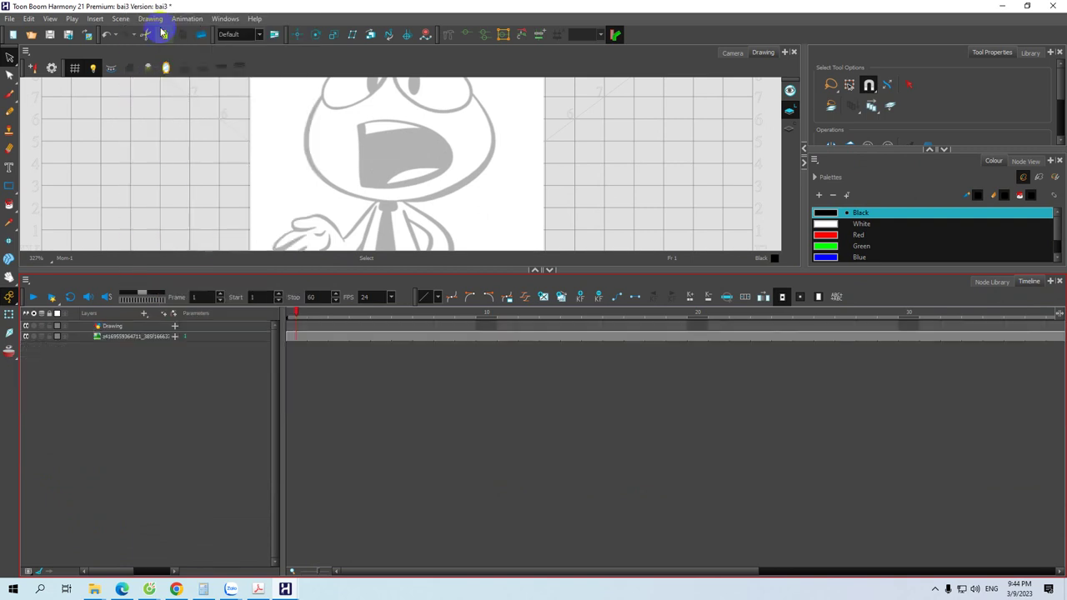
Add a vector drawing layer named Dau above the Drawing layer, with Extend Exposure for Scene Duration turned off
left_click(155, 325)
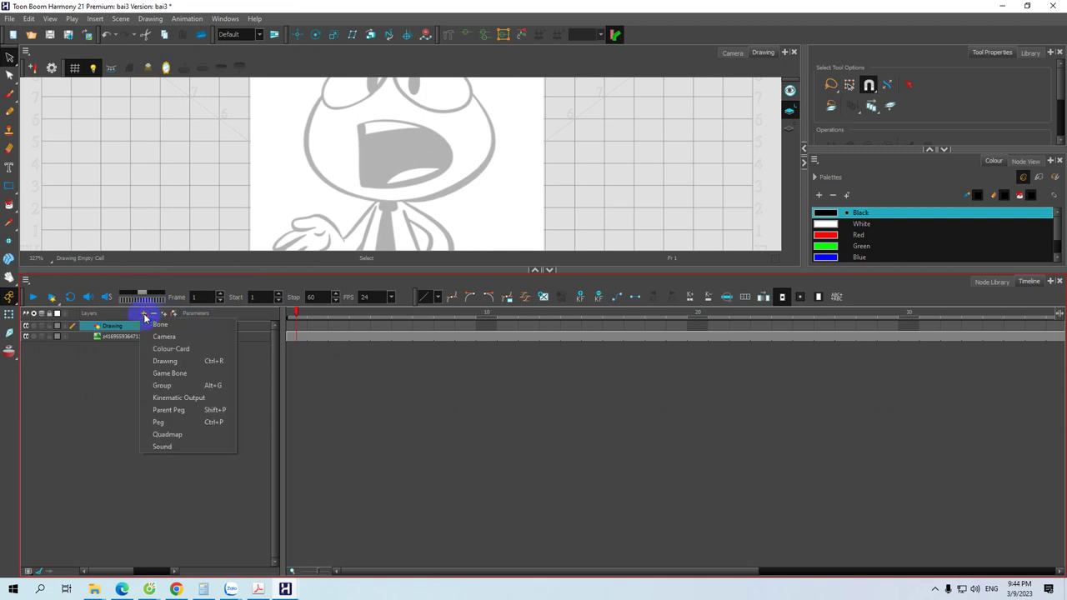
left_click(144, 313)
left_click(165, 361)
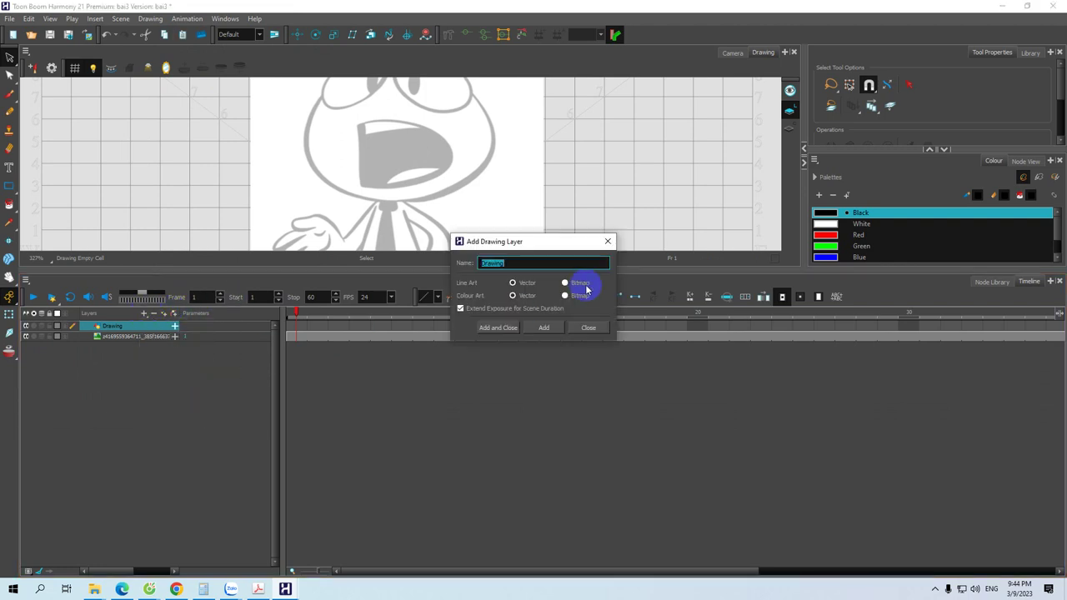
left_click(461, 308)
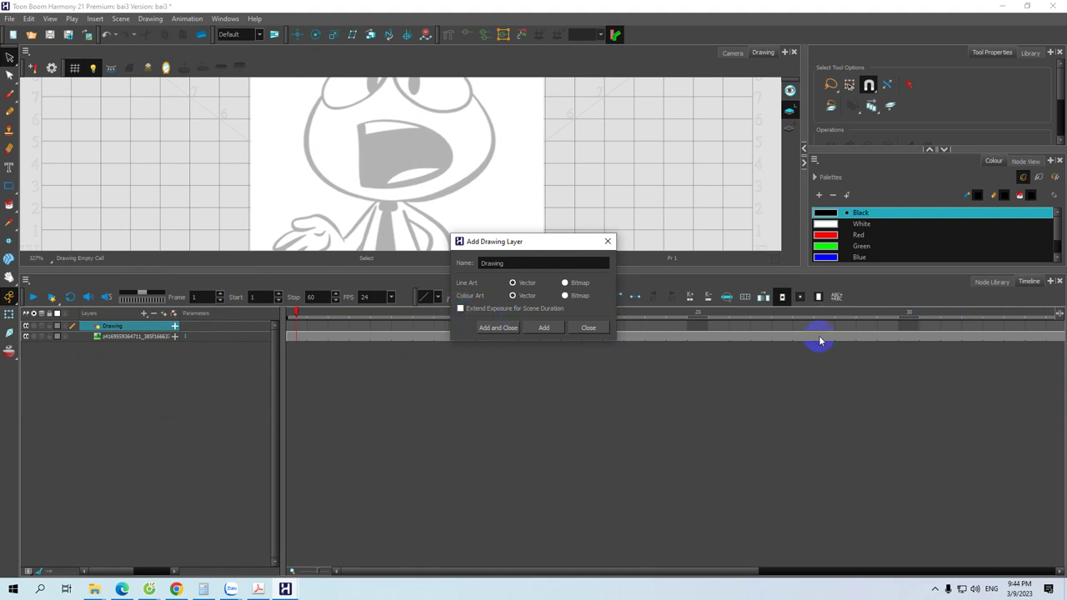
double_click(514, 263)
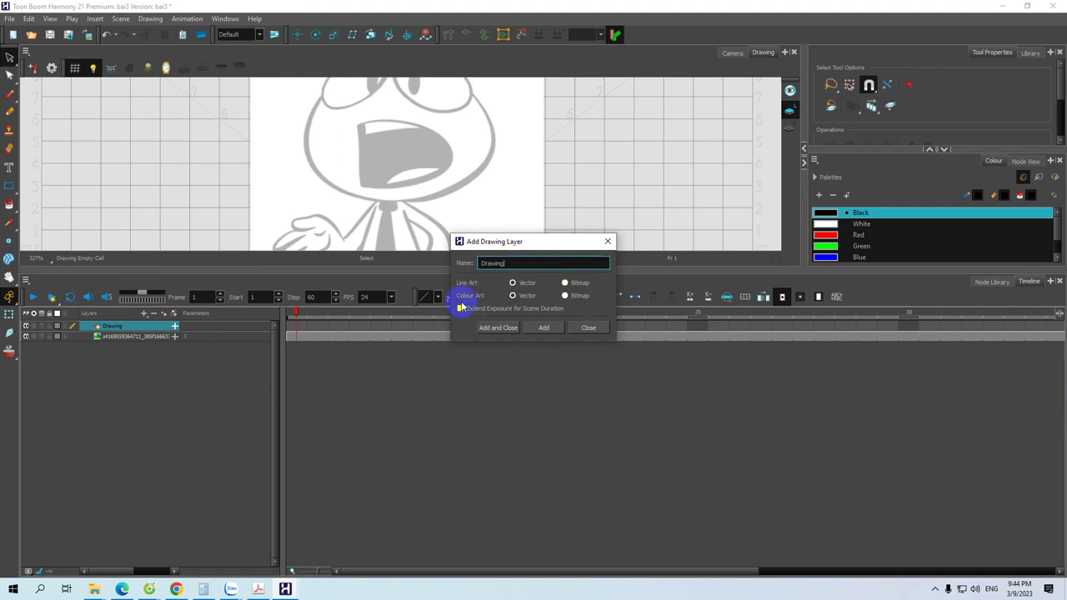
key("BackSpace")
key("BackSpace")
key("BackSpace")
key("BackSpace")
key("BackSpace")
key("BackSpace")
key("BackSpace")
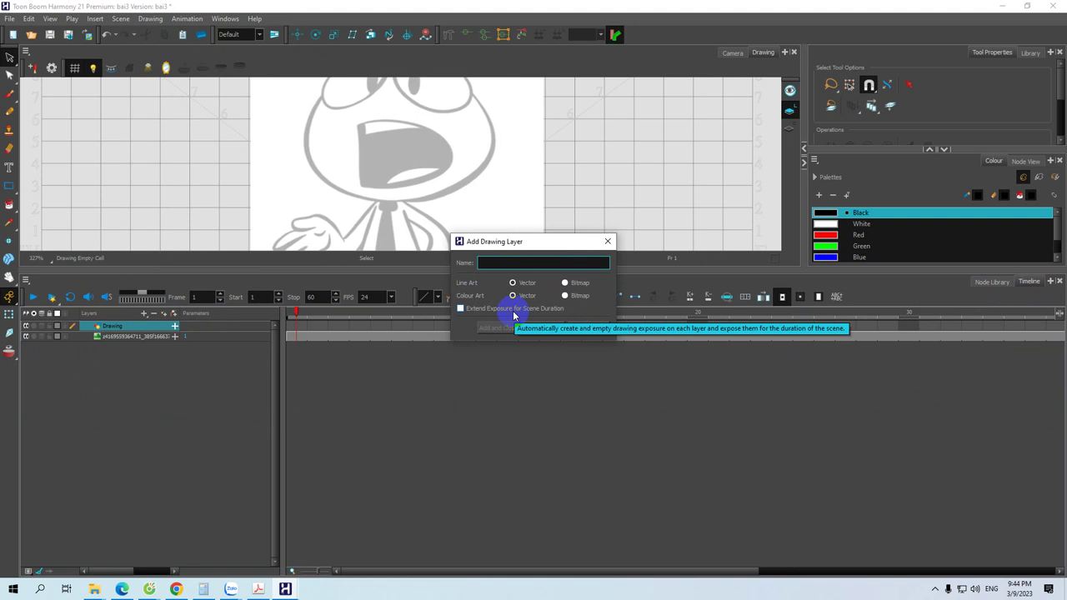
type("Dau")
key("Return")
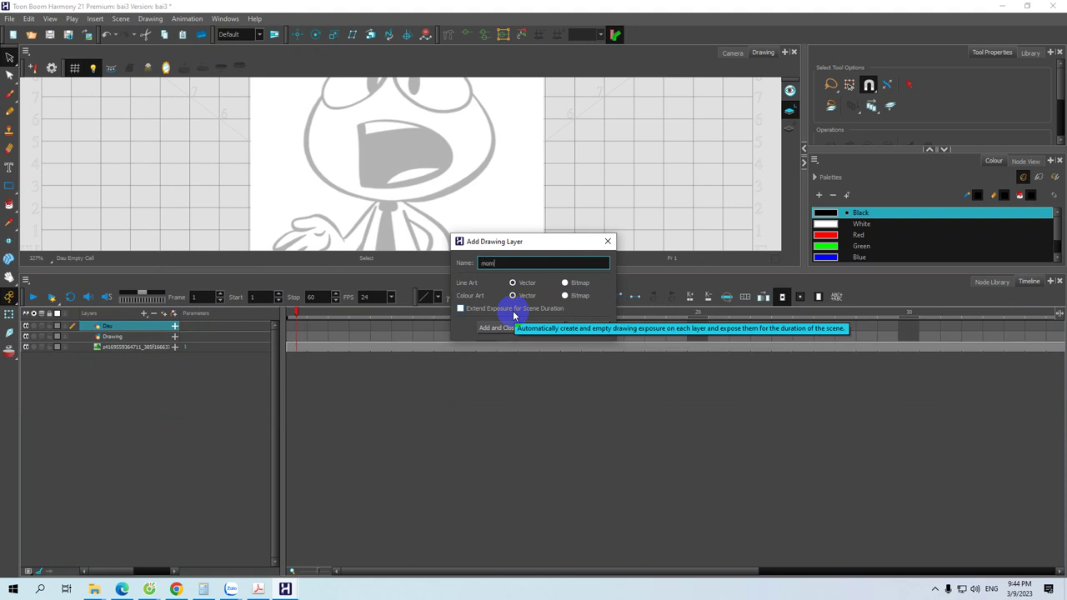
Add drawing layers named mom, mat and longtrang above Dau, without extended exposure
key("Return")
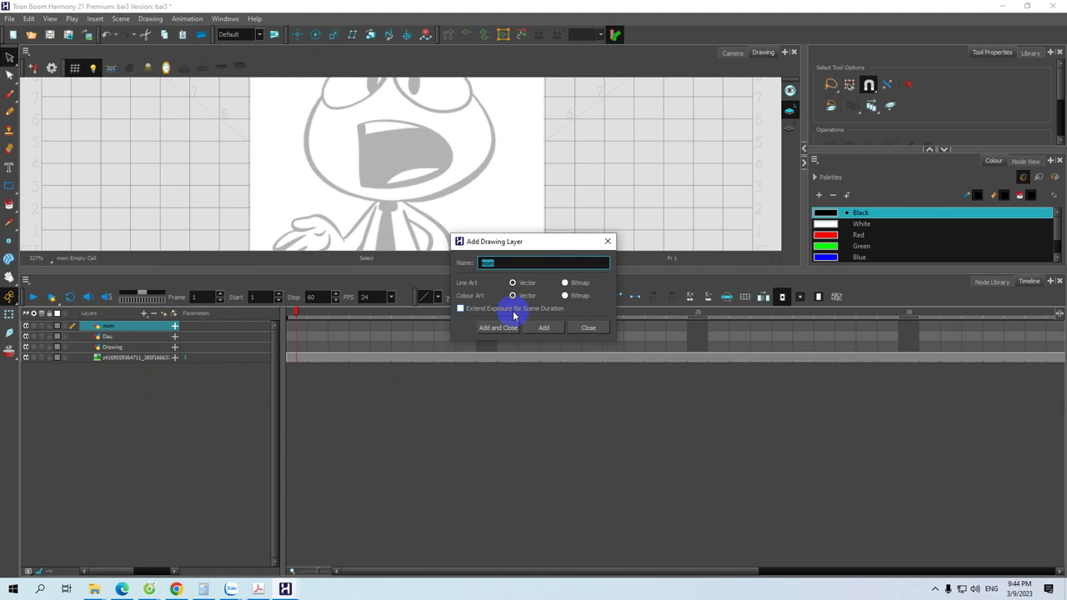
type("mat")
key("Return")
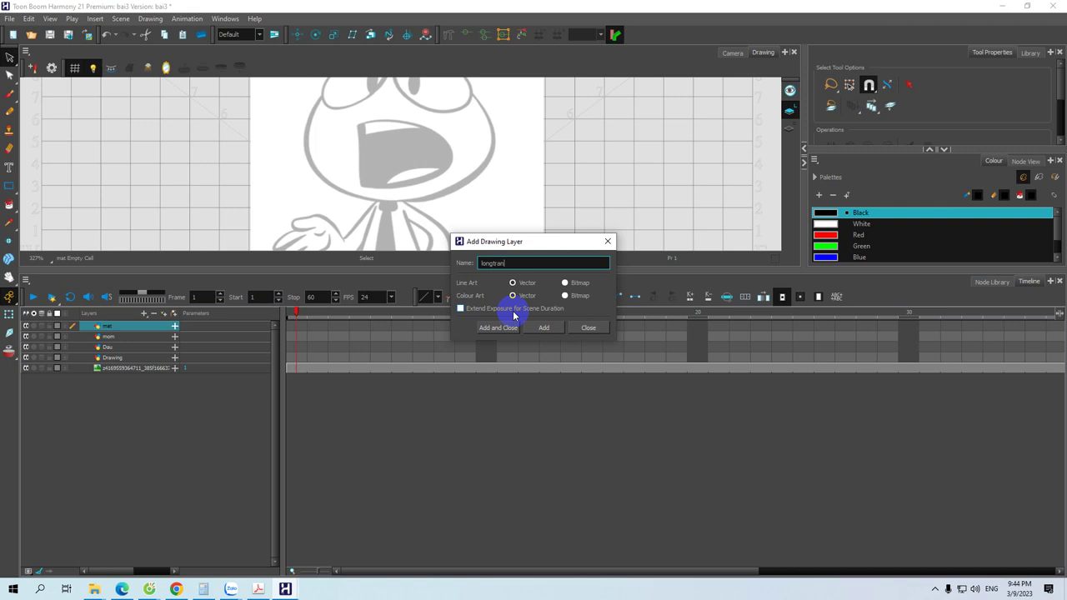
type("longtrang")
key("Return")
Add drawing layers named connguoi, than and vai above longtrang
type("c")
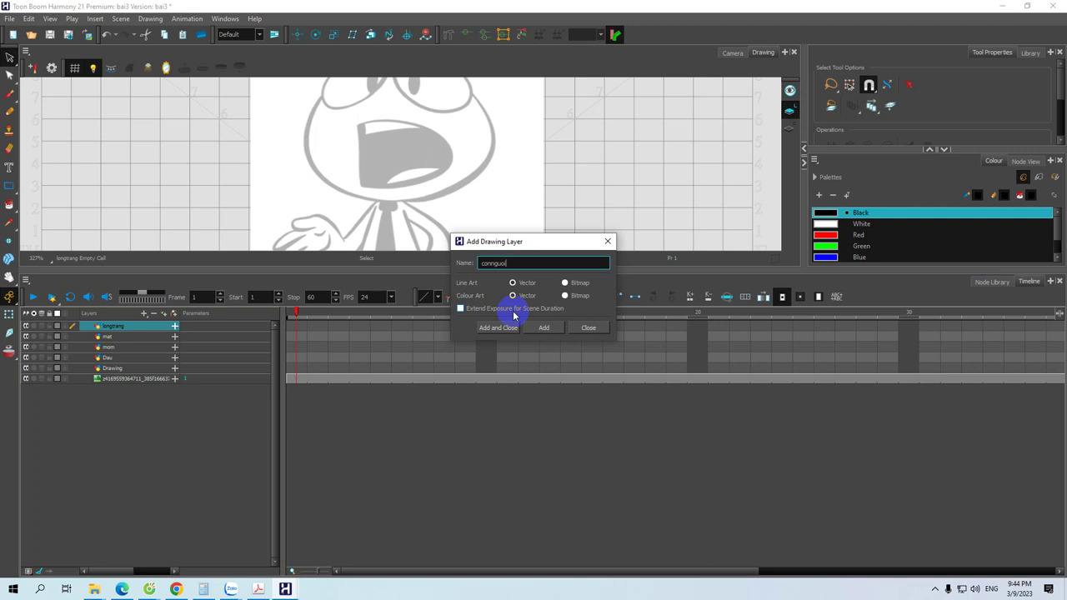
type("onnguoi")
key("Return")
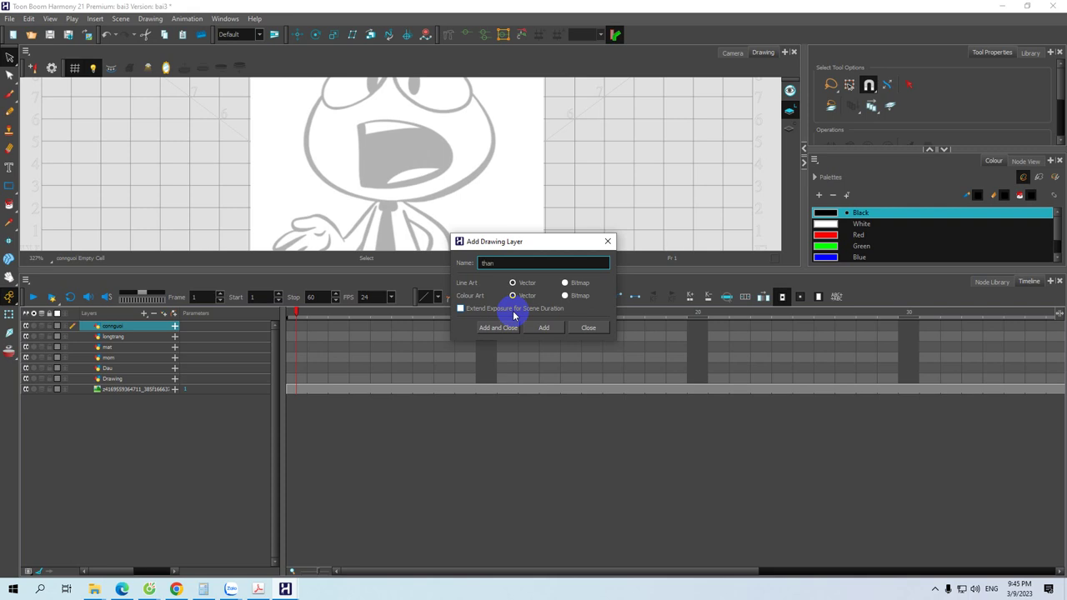
key("Return")
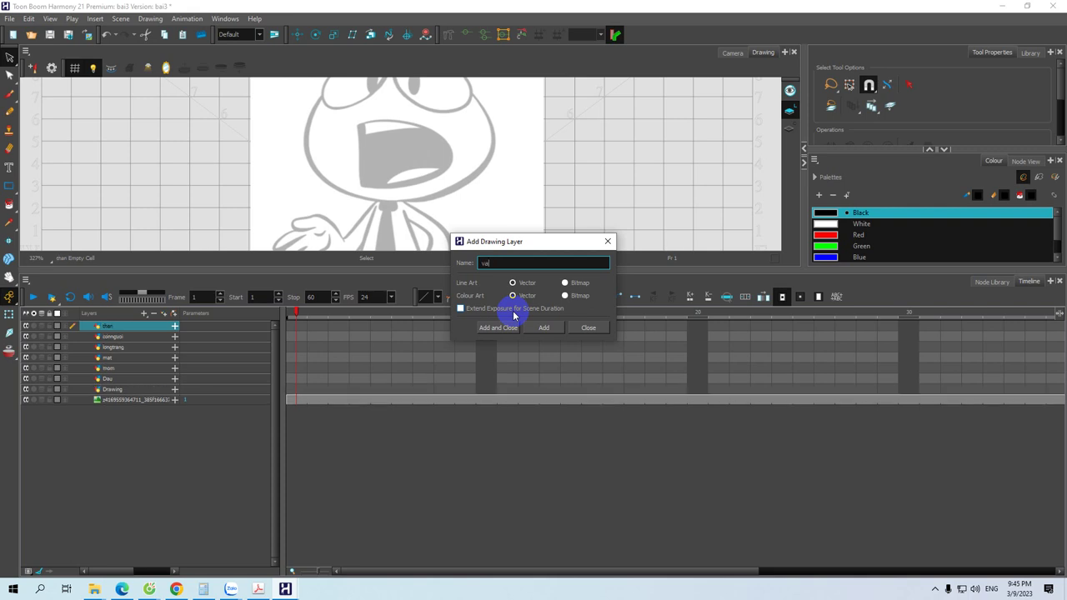
key("Return")
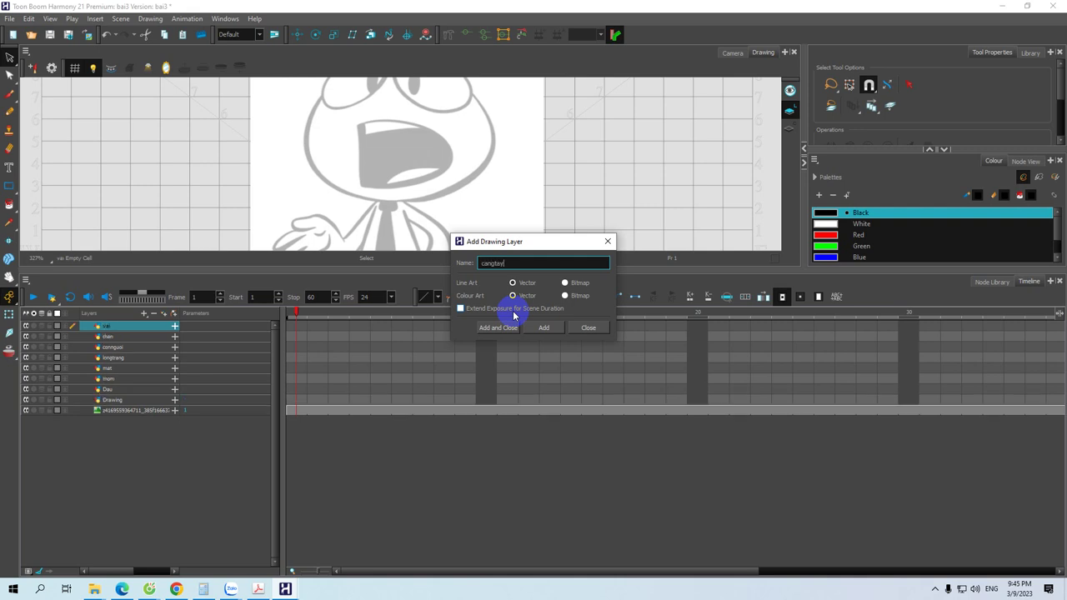
Add drawing layers named cangtay, bantay and dui above vai
key("Return")
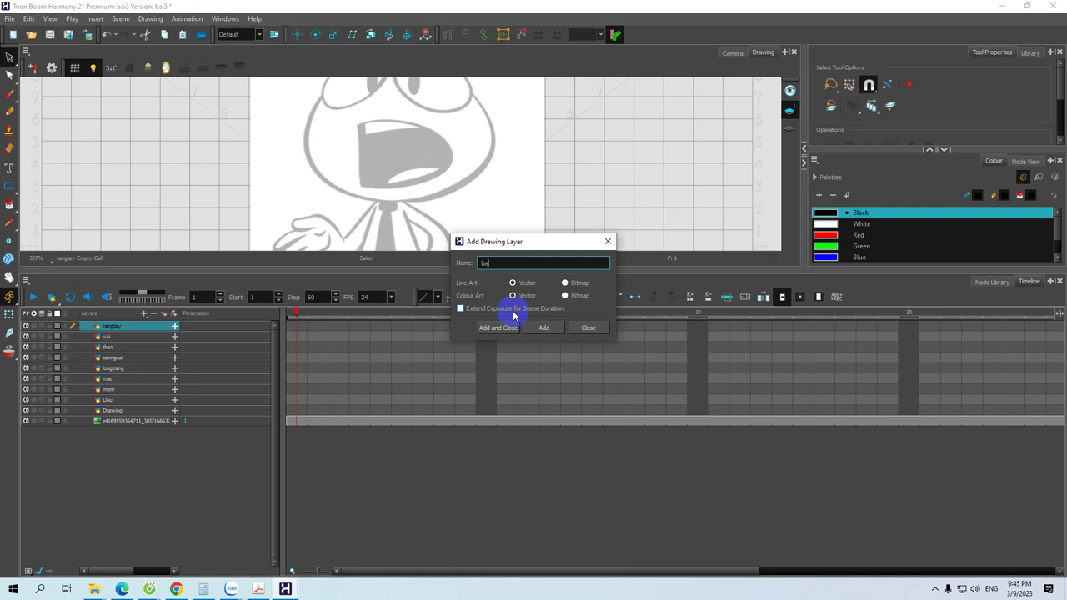
key("Return")
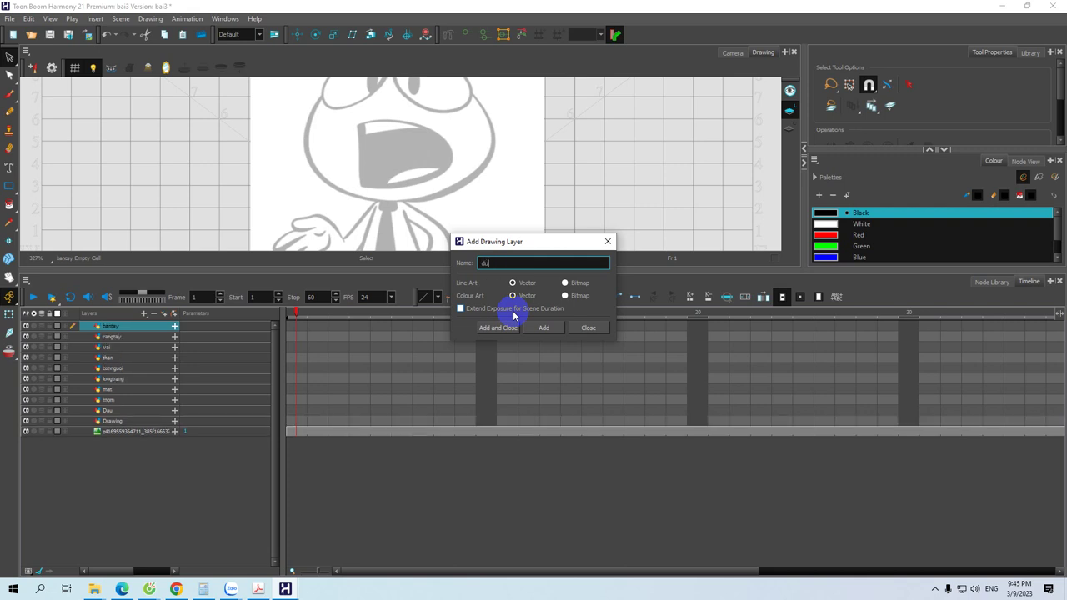
type("dui")
key("Return")
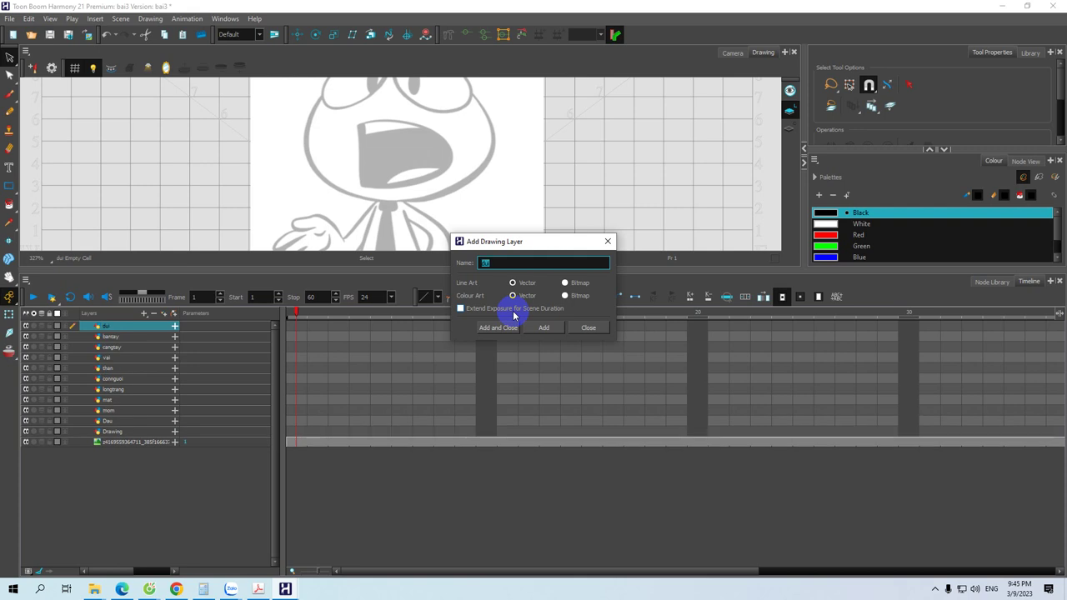
Add drawing layers named cangchan and banchan on top of the stack and finish adding layers
type("cangch")
key("Return")
type("banchan")
key("Return")
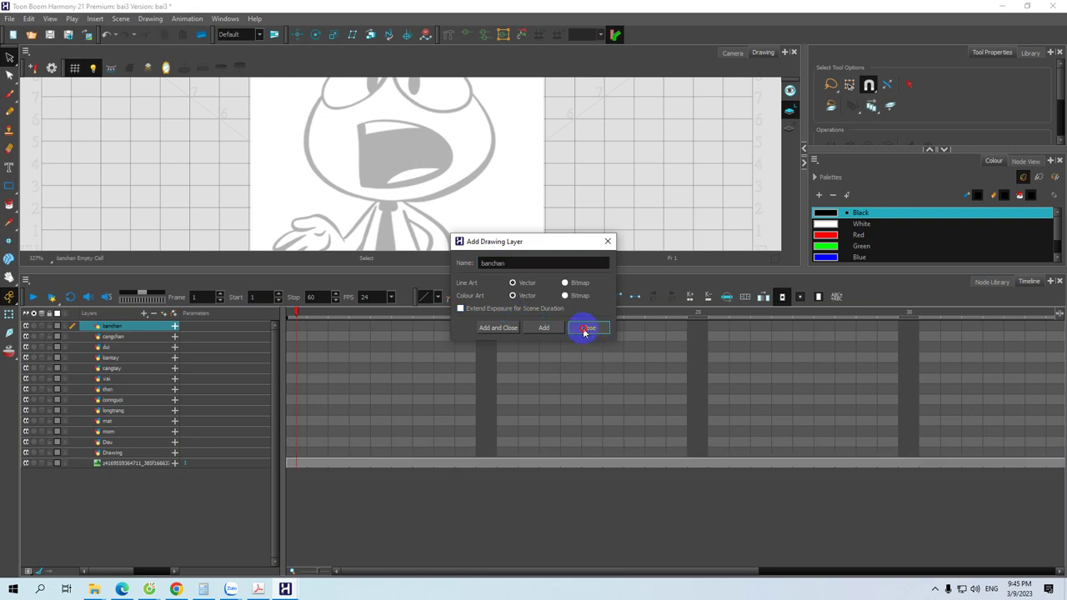
left_click(584, 327)
Enlarge the drawing view above the timeline and inspect the first-frame cells of the drawing layers
left_click_drag(477, 271, 480, 323)
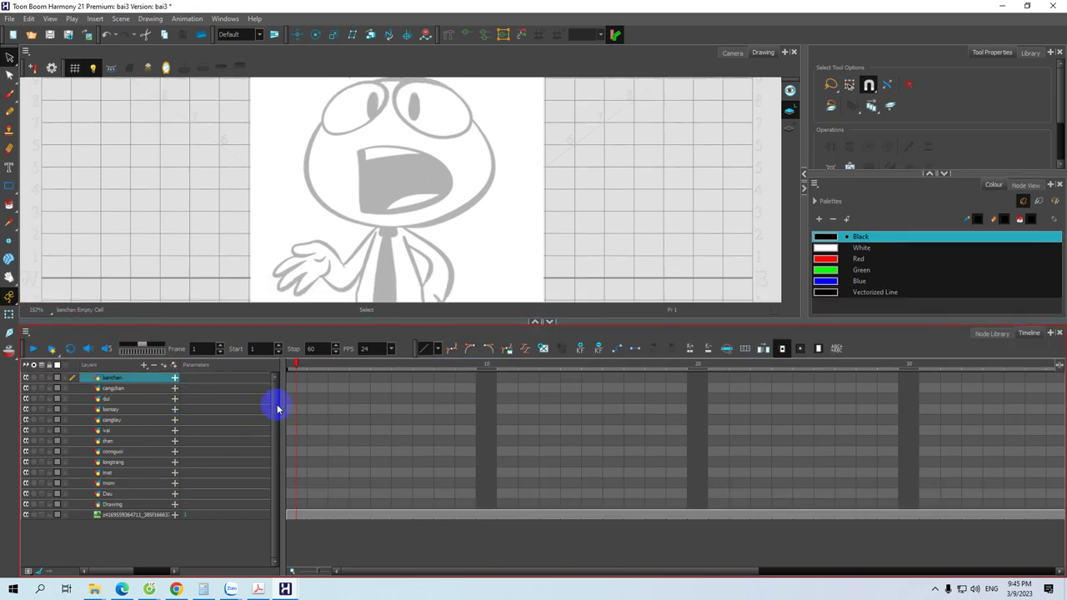
left_click(291, 504)
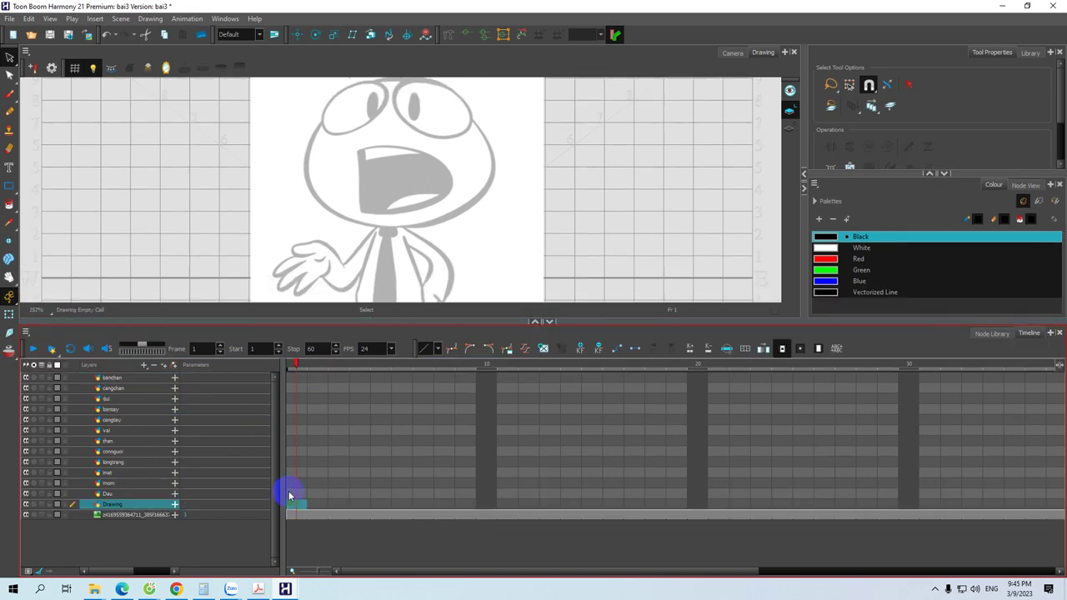
left_click(290, 494)
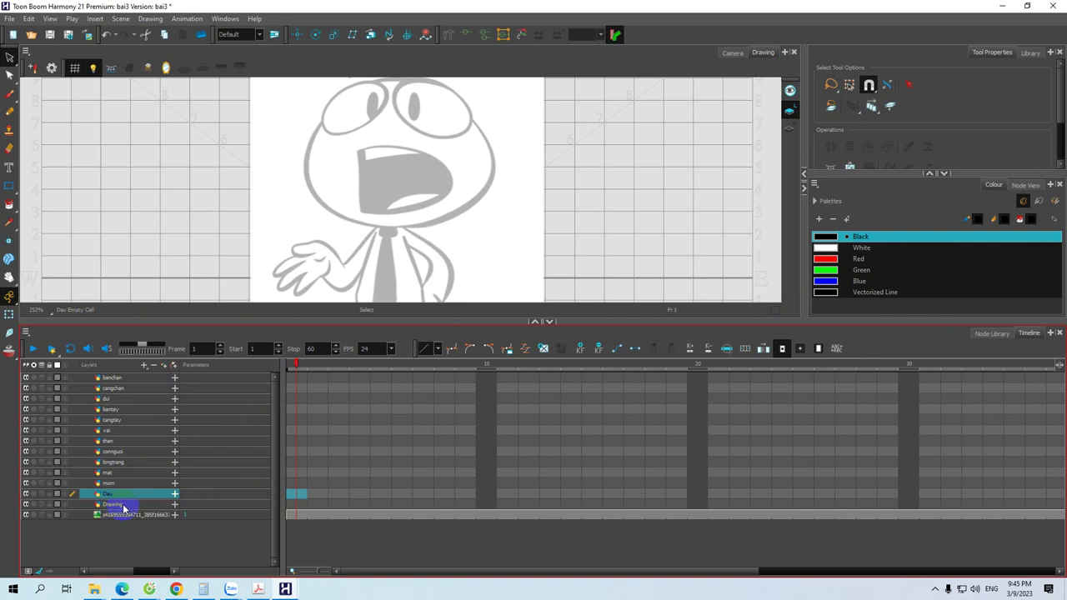
left_click(298, 380)
Try deleting the empty Drawing layer between Dau and the reference image
left_click(115, 506)
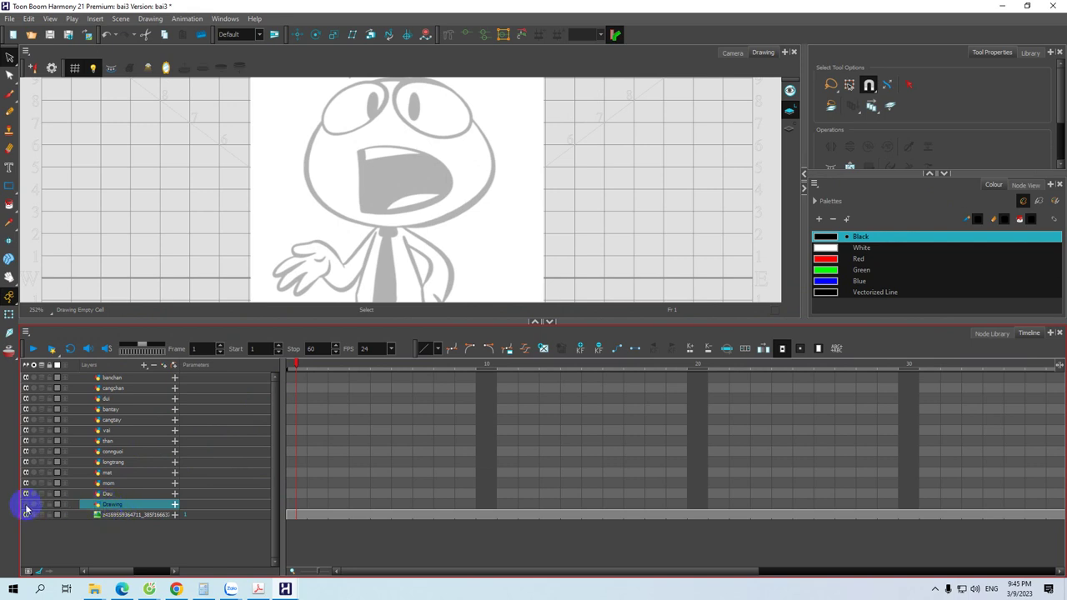
right_click(109, 506)
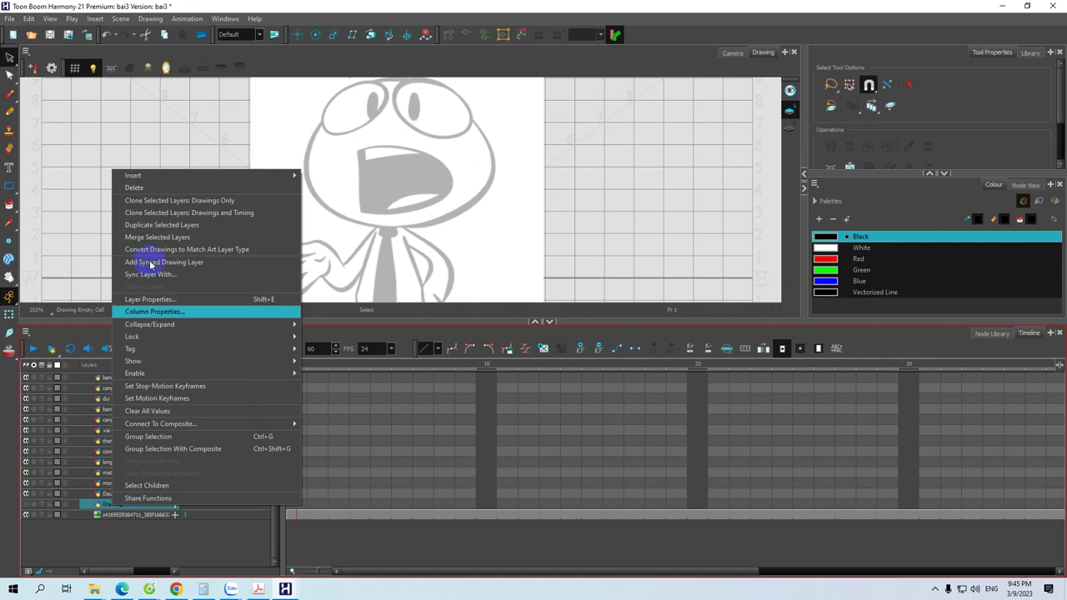
left_click(138, 187)
left_click(105, 506)
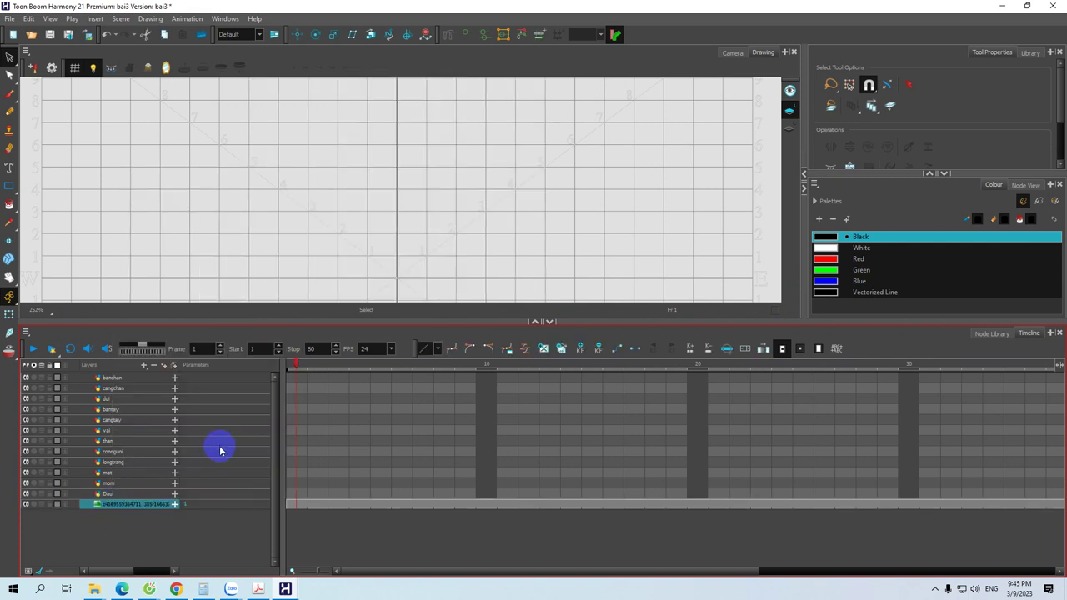
Undo the deletion of the Drawing layer and select that layer
key("ctrl+z")
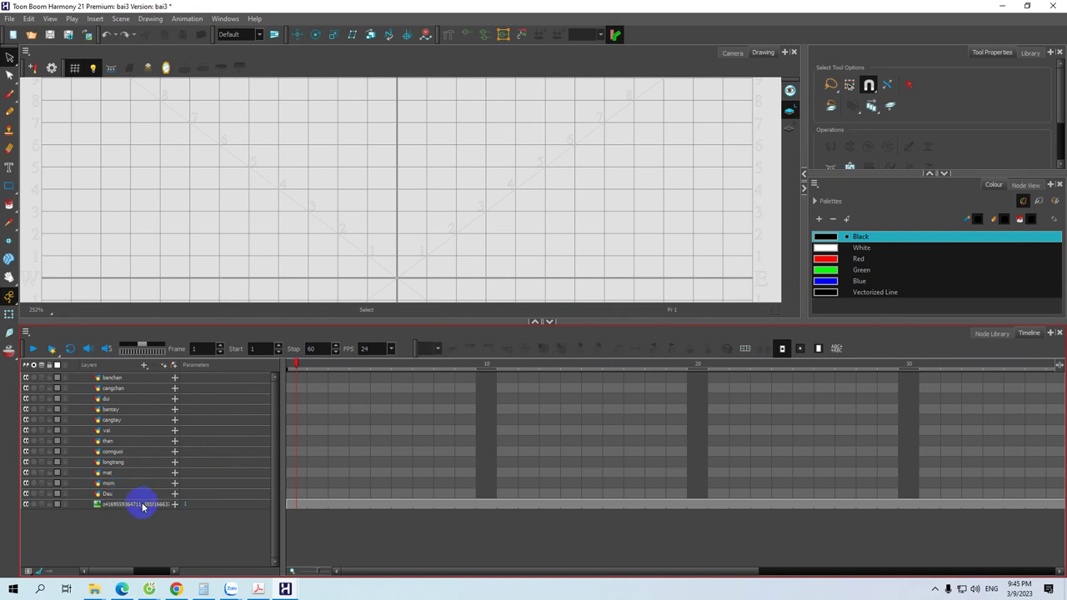
key("ctrl+r")
left_click(27, 511)
left_click(107, 504)
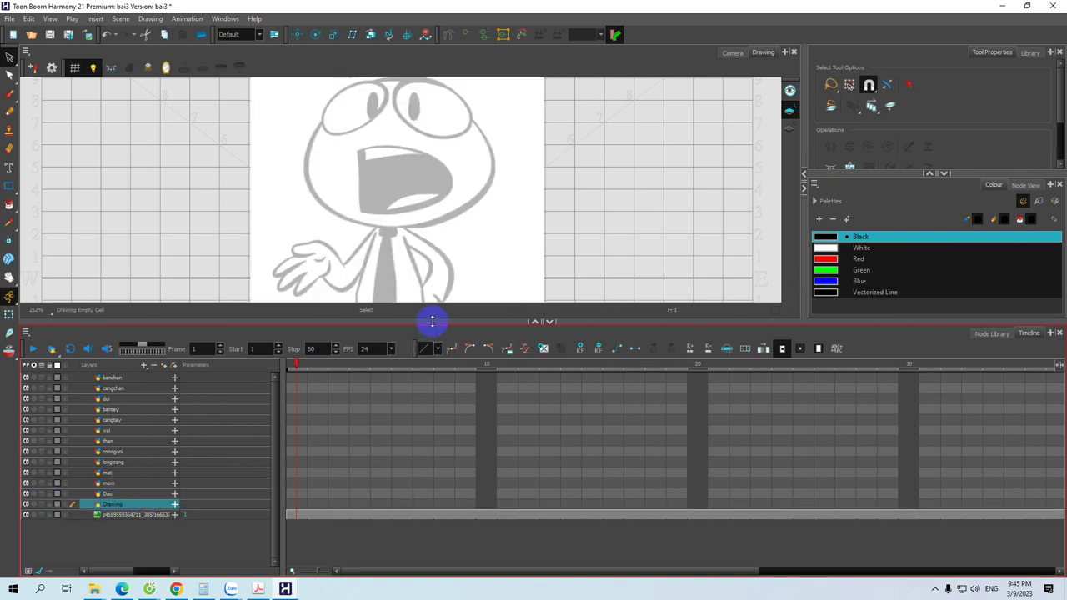
Enlarge the drawing view and select the first-frame cell of the Dau layer
left_click_drag(431, 324, 431, 379)
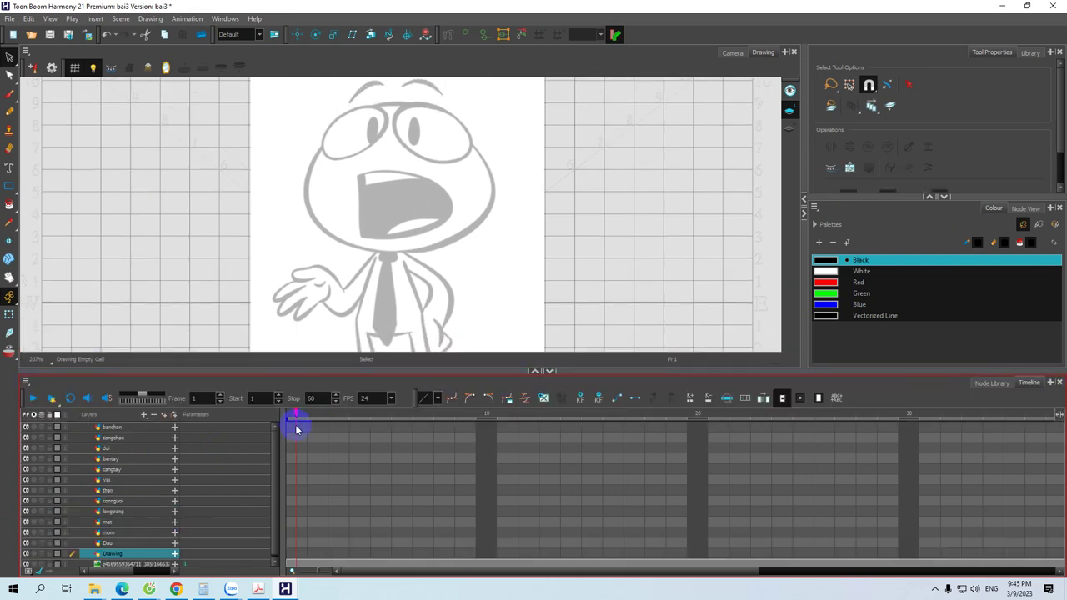
left_click(296, 428)
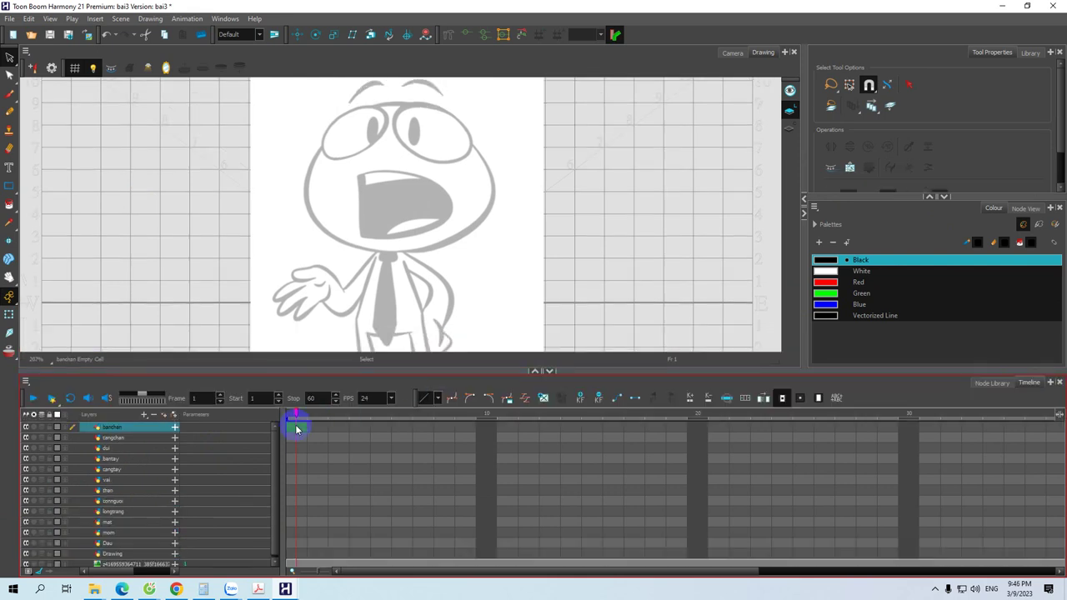
left_click(293, 542)
left_click_drag(293, 543, 305, 539)
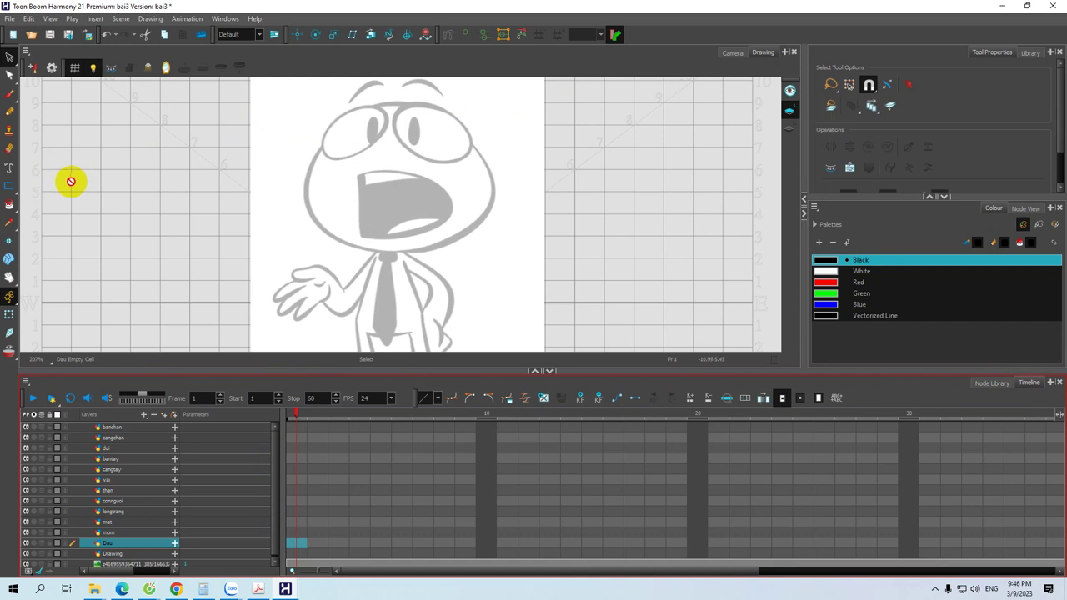
Trace the left side of the head from the glasses down to the jaw using the Line tool with Pencil 2 at size 10
left_click(9, 185)
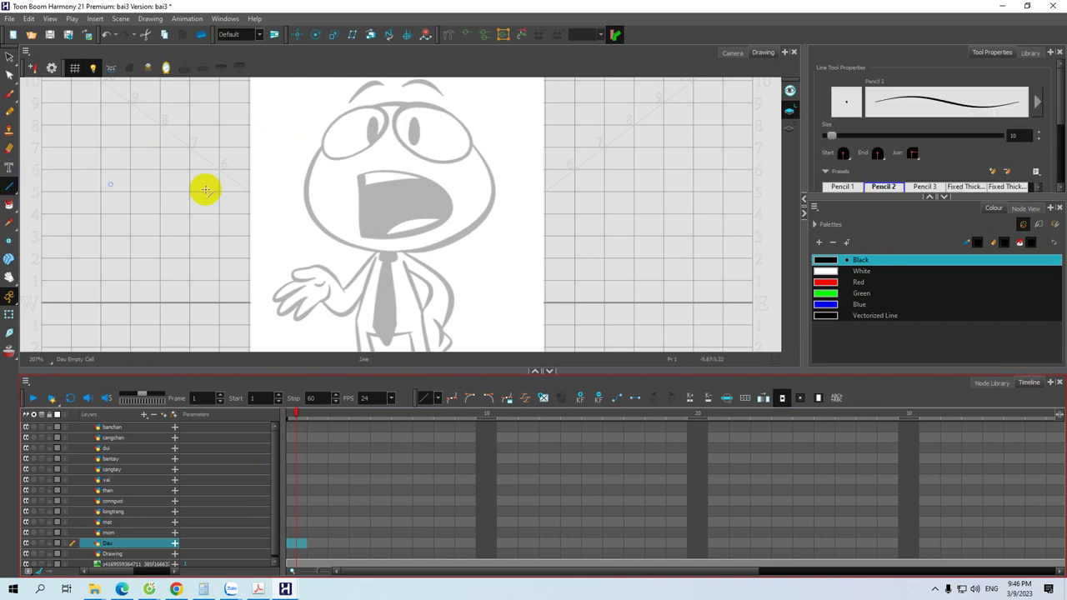
left_click_drag(317, 196, 314, 190)
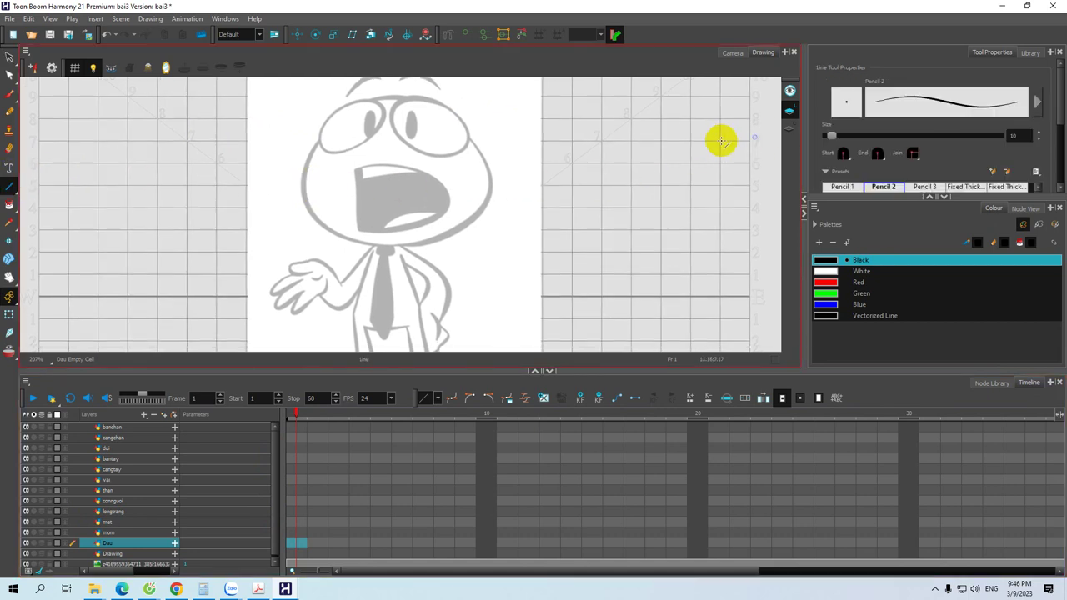
mouse_move(400, 166)
left_mouse_down()
mouse_move(411, 167)
mouse_move(376, 155)
mouse_move(358, 198)
left_mouse_up()
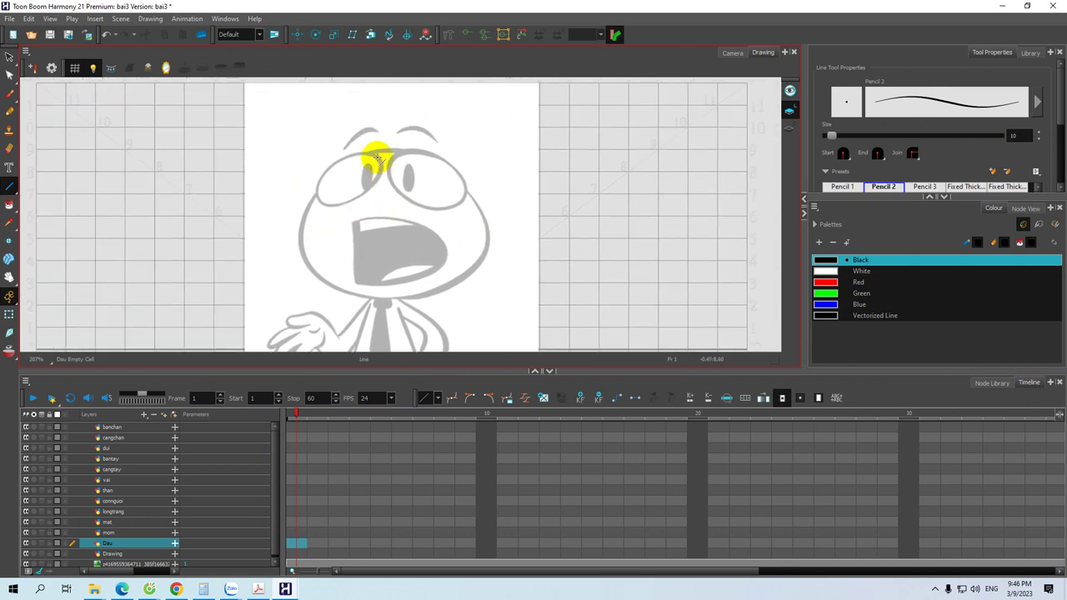
scroll(377, 157, "up", 2)
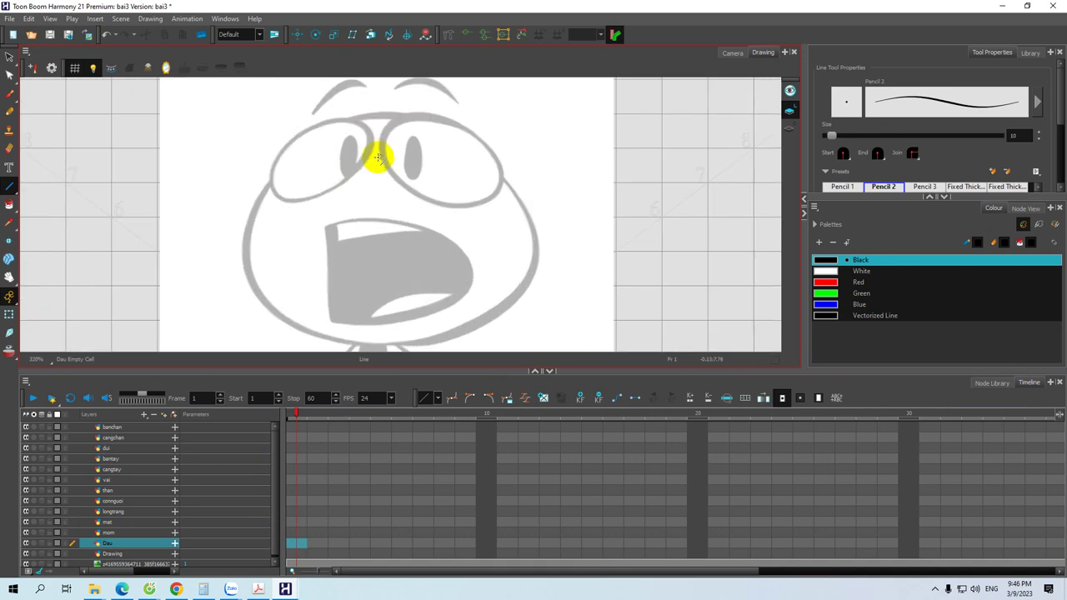
left_click_drag(318, 371, 319, 447)
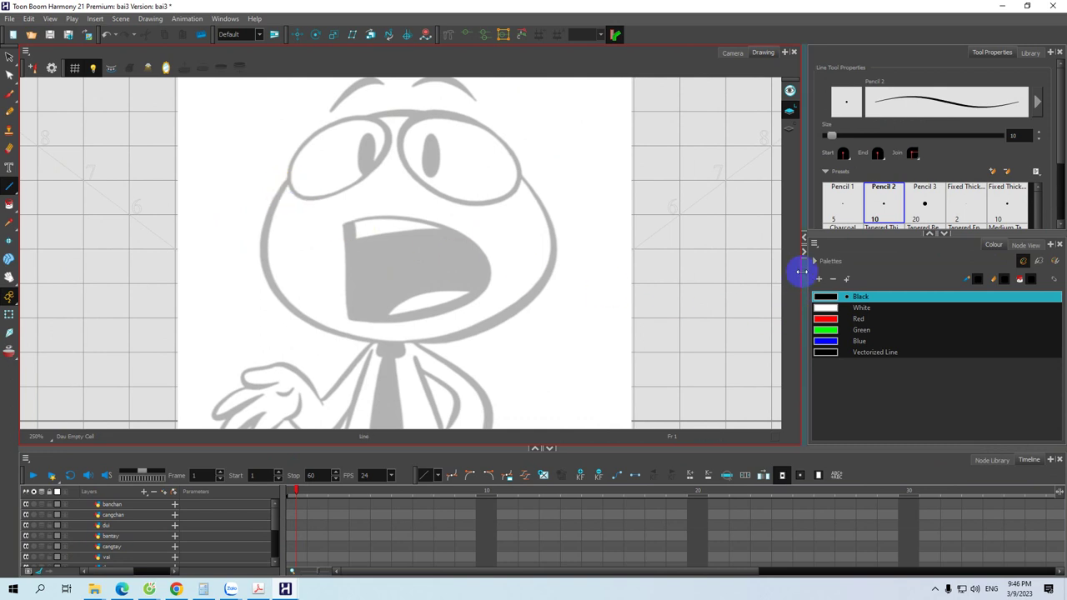
mouse_move(290, 209)
left_mouse_down()
mouse_move(274, 172)
mouse_move(250, 224)
mouse_move(261, 281)
mouse_move(280, 292)
mouse_move(232, 245)
left_mouse_up()
key("space")
mouse_move(324, 260)
left_mouse_down()
mouse_move(270, 222)
mouse_move(248, 229)
mouse_move(272, 239)
left_mouse_up()
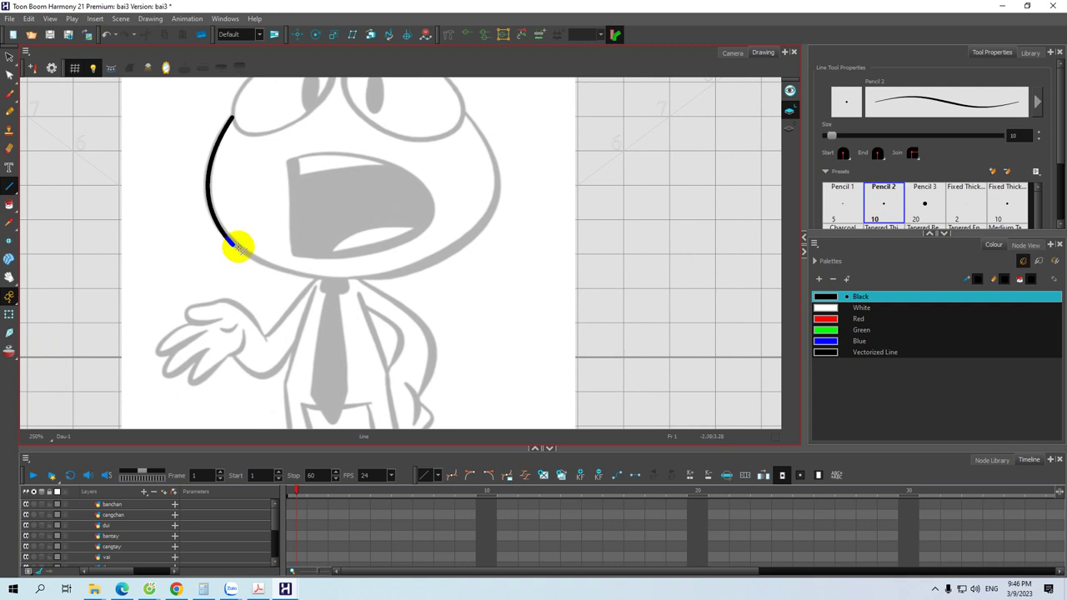
left_click_drag(237, 248, 237, 247)
left_click_drag(1060, 147, 1055, 195)
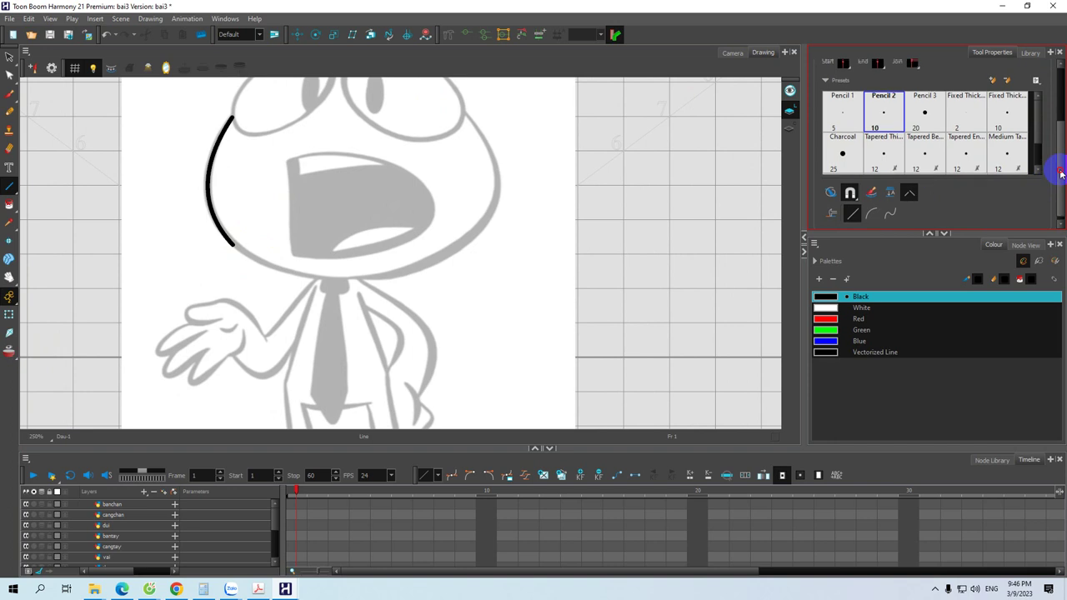
scroll(1048, 161, "up", 3)
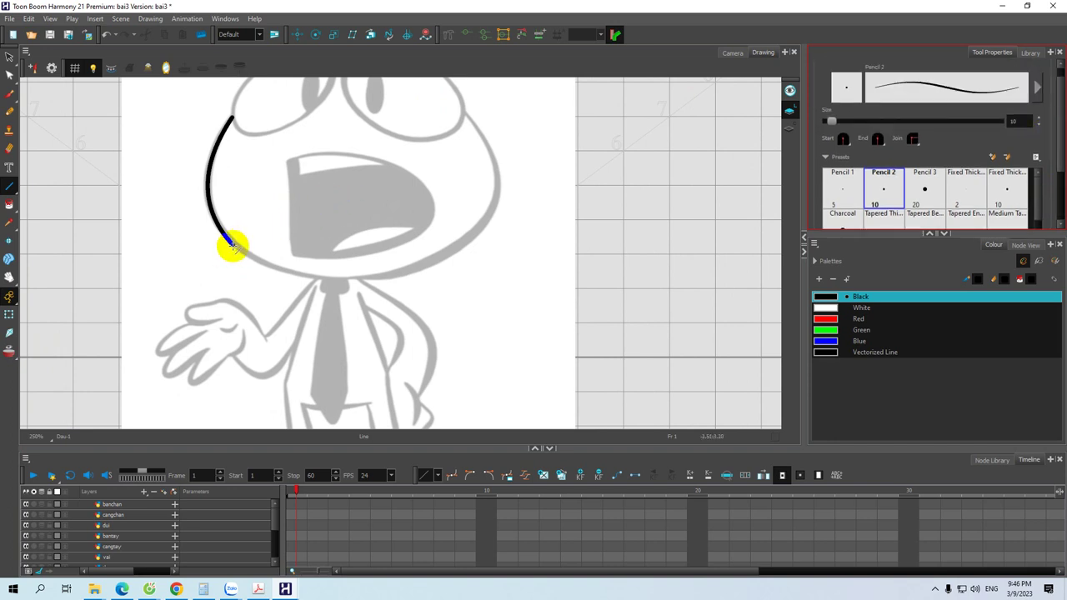
Continue the head outline along the chin and up the right cheek to the outer edge of the glasses
mouse_move(232, 242)
left_mouse_down()
mouse_move(298, 275)
mouse_move(400, 271)
mouse_move(314, 296)
left_mouse_up()
key("space")
left_click_drag(363, 241, 314, 258)
mouse_move(448, 223)
left_mouse_down()
mouse_move(353, 294)
mouse_move(402, 286)
mouse_move(402, 277)
left_mouse_up()
key("ctrl+z")
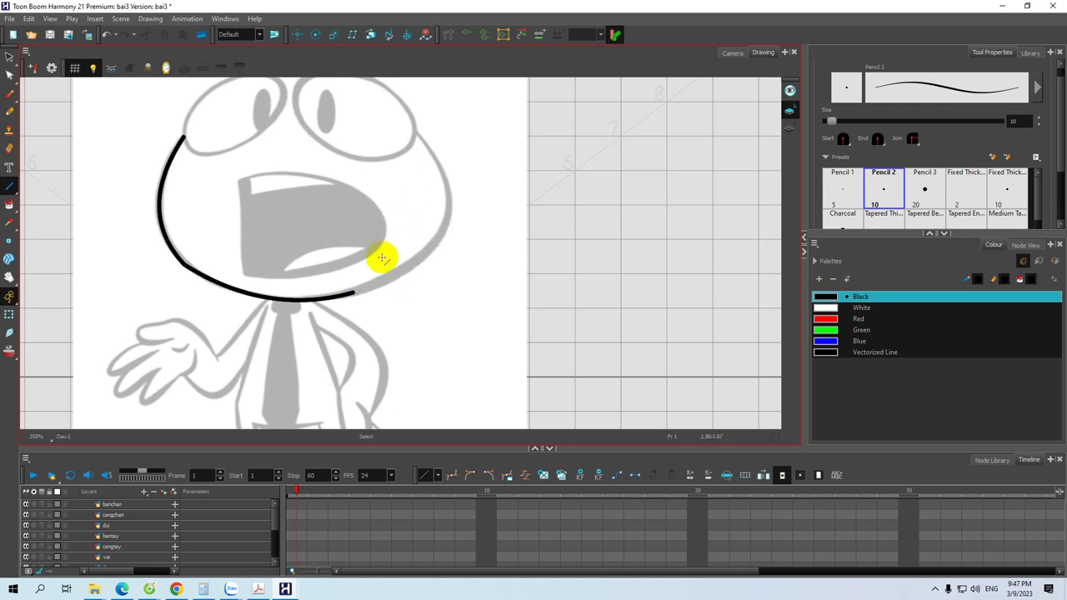
mouse_move(350, 293)
left_mouse_down()
mouse_move(393, 274)
mouse_move(445, 219)
mouse_move(424, 270)
left_mouse_up()
left_click_drag(418, 234, 423, 283)
mouse_move(421, 180)
left_mouse_down()
mouse_move(447, 231)
mouse_move(448, 262)
mouse_move(450, 225)
mouse_move(478, 223)
left_mouse_up()
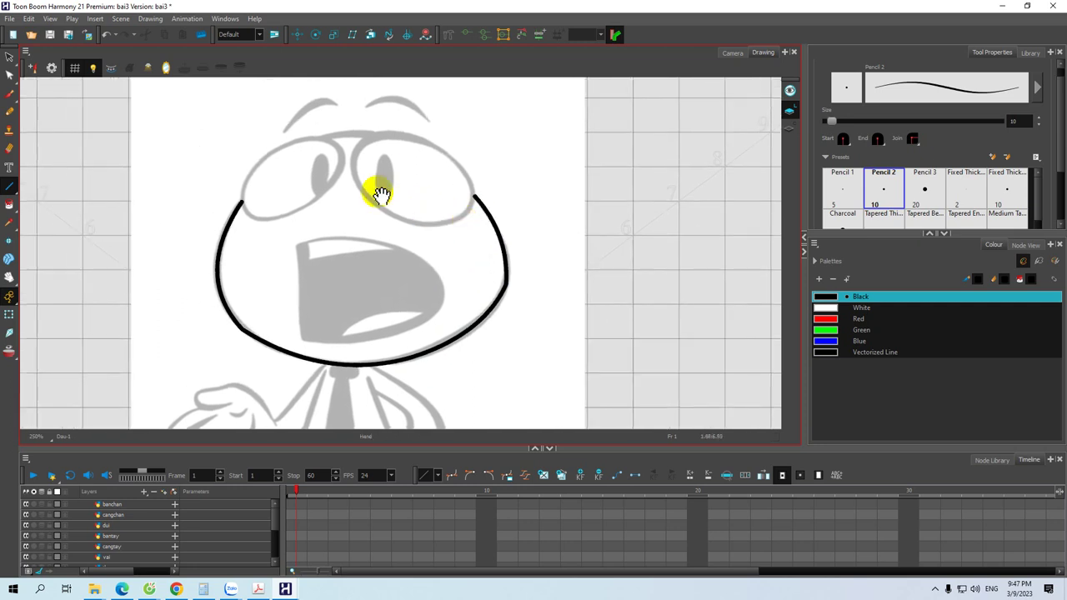
Try tracing the rim of the right-hand glasses lens as part of the head drawing
mouse_move(393, 185)
left_mouse_down()
mouse_move(387, 196)
mouse_move(367, 178)
mouse_move(334, 174)
mouse_move(401, 217)
mouse_move(341, 215)
left_mouse_up()
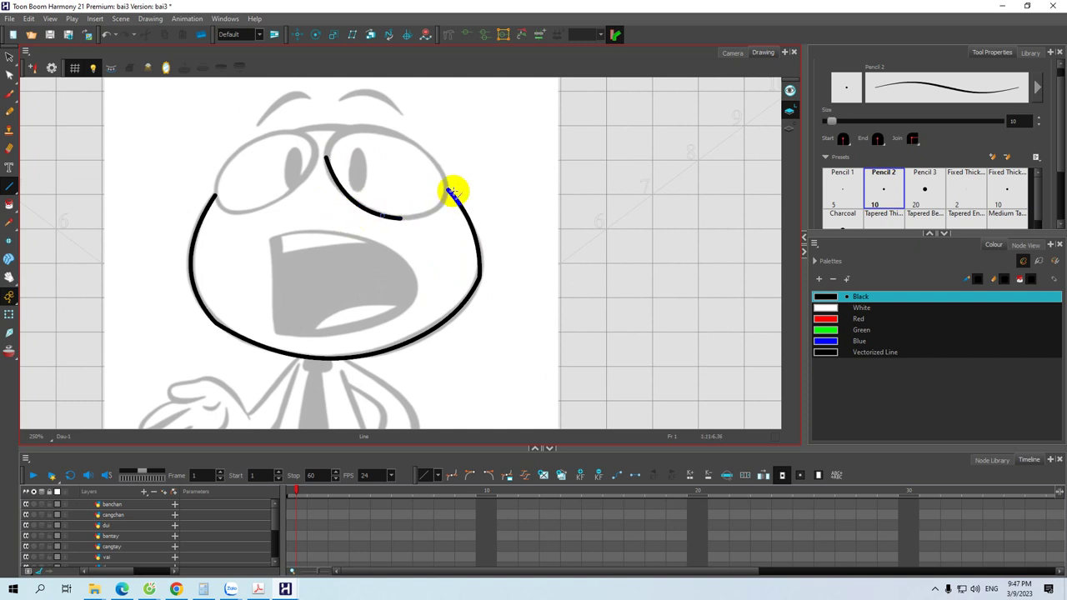
left_click_drag(439, 205, 404, 221)
mouse_move(422, 183)
left_mouse_down()
mouse_move(442, 200)
mouse_move(443, 187)
left_mouse_up()
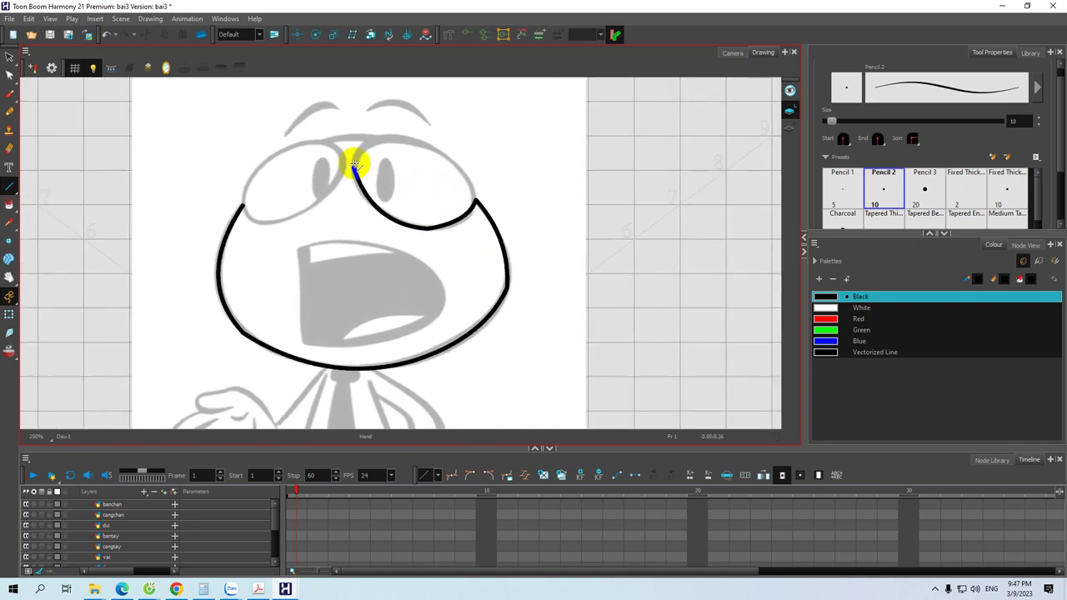
mouse_move(351, 167)
left_mouse_down()
mouse_move(363, 141)
mouse_move(388, 133)
mouse_move(426, 144)
mouse_move(352, 123)
mouse_move(433, 162)
mouse_move(407, 154)
mouse_move(401, 133)
mouse_move(429, 154)
mouse_move(447, 190)
mouse_move(439, 155)
left_mouse_up()
mouse_move(260, 165)
left_mouse_down()
mouse_move(326, 162)
mouse_move(321, 172)
mouse_move(311, 163)
mouse_move(371, 181)
left_mouse_up()
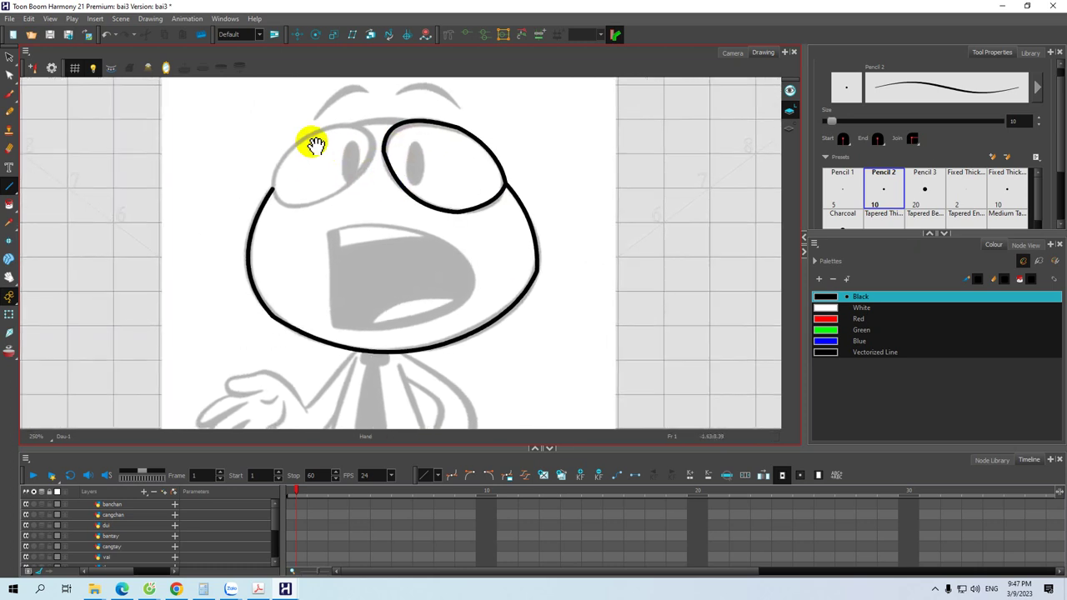
mouse_move(281, 157)
left_mouse_down()
mouse_move(342, 125)
mouse_move(302, 133)
mouse_move(280, 159)
mouse_move(272, 192)
mouse_move(271, 176)
mouse_move(288, 198)
mouse_move(272, 193)
mouse_move(303, 204)
mouse_move(347, 182)
mouse_move(291, 221)
left_mouse_up()
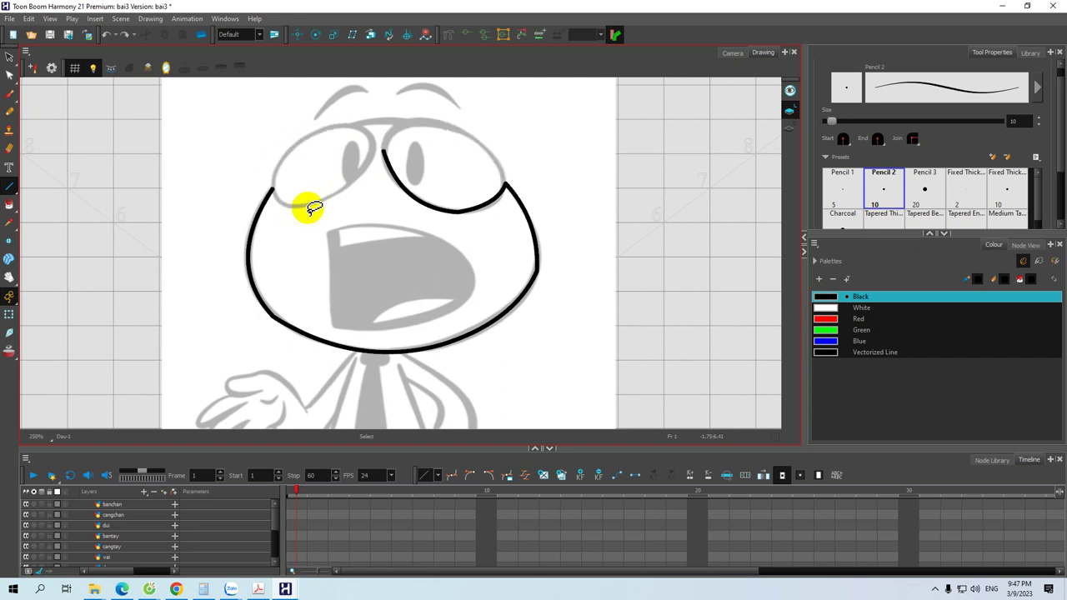
Close the head outline with a curved line over the forehead, joining the tops of both cheeks across the glasses
left_click_drag(363, 147, 360, 162)
mouse_move(269, 204)
left_mouse_down()
mouse_move(286, 176)
mouse_move(358, 133)
mouse_move(291, 154)
left_mouse_up()
mouse_move(378, 151)
left_mouse_down()
mouse_move(331, 147)
mouse_move(361, 127)
mouse_move(429, 154)
mouse_move(378, 125)
left_mouse_up()
mouse_move(430, 165)
left_mouse_down()
mouse_move(395, 131)
mouse_move(420, 154)
left_mouse_up()
mouse_move(364, 205)
left_mouse_down()
mouse_move(395, 186)
mouse_move(398, 198)
left_mouse_up()
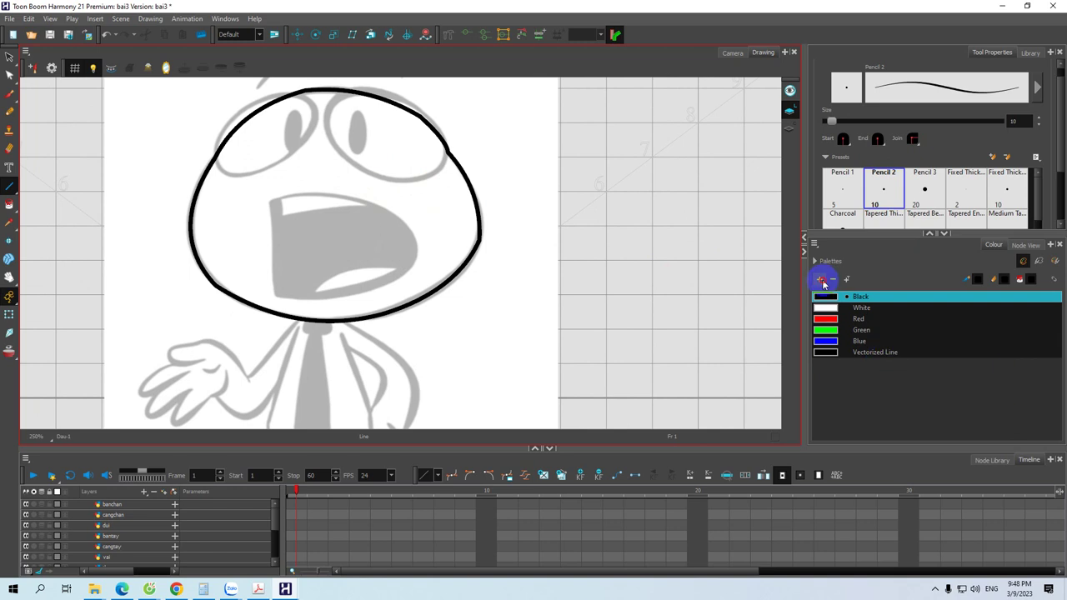
Add a new palette colour and set it to golden yellow (RGB 223, 175, 0) using the multiple-wheel picker
left_click(821, 280)
double_click(825, 364)
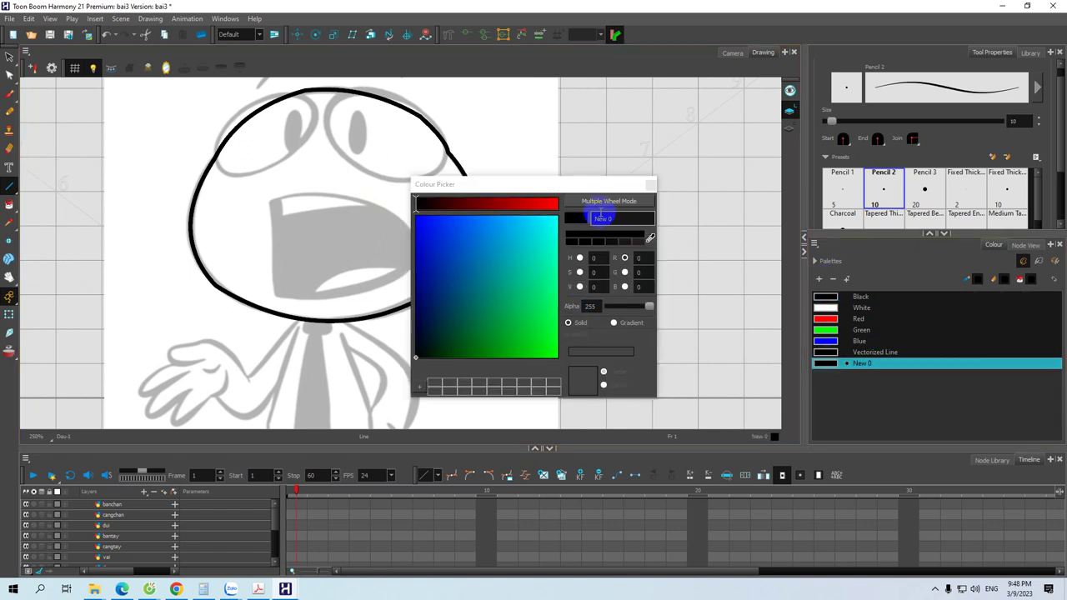
left_click(609, 201)
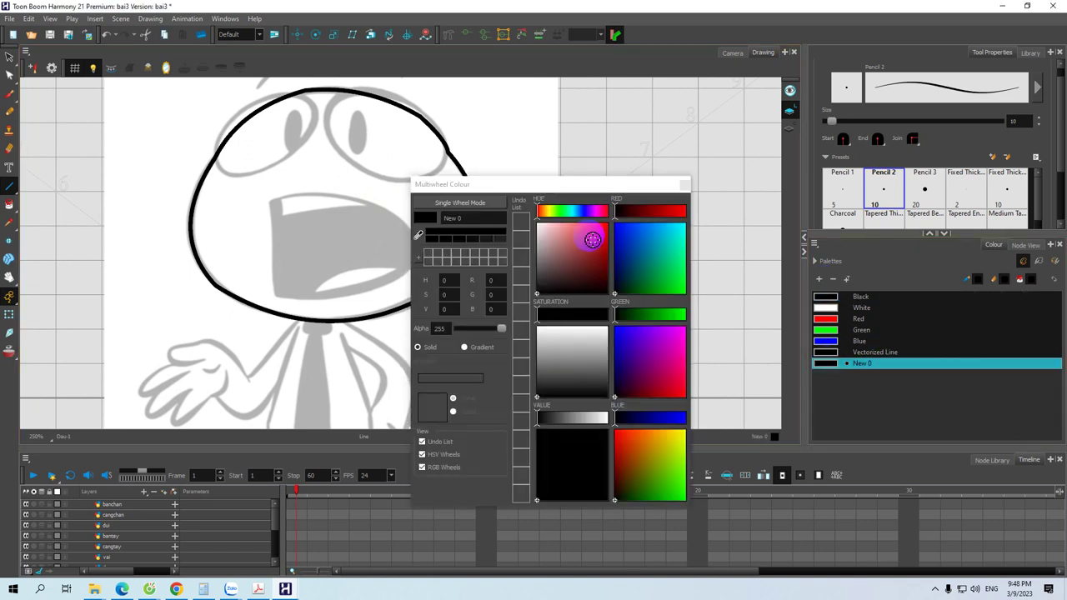
left_click(662, 438)
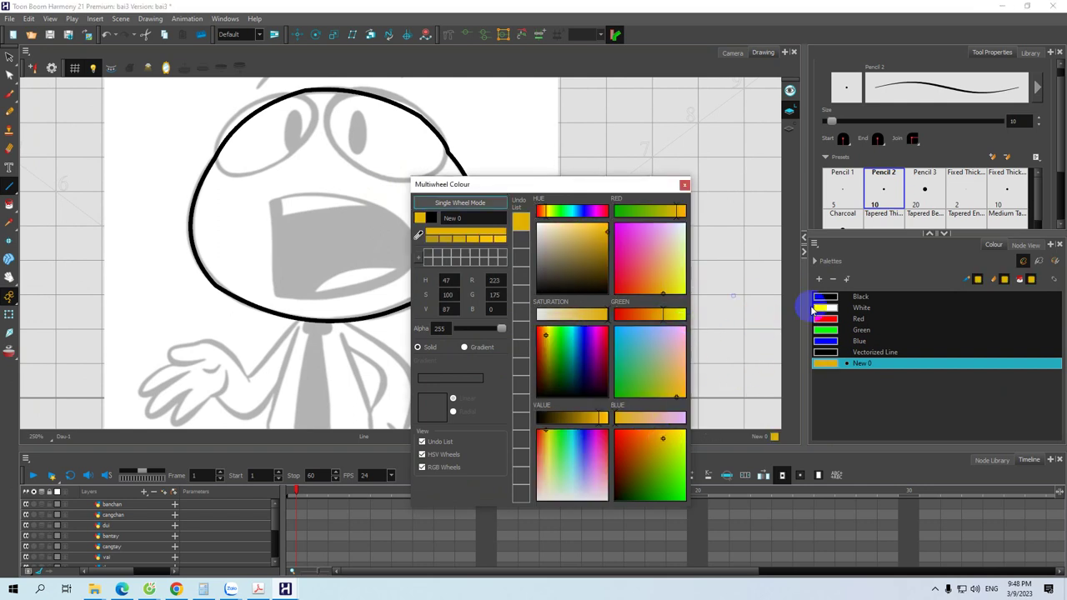
Add two more palette colours, a peach (RGB 231, 175, 129) and a light violet-pink (RGB 231, 149, 231)
left_click(819, 281)
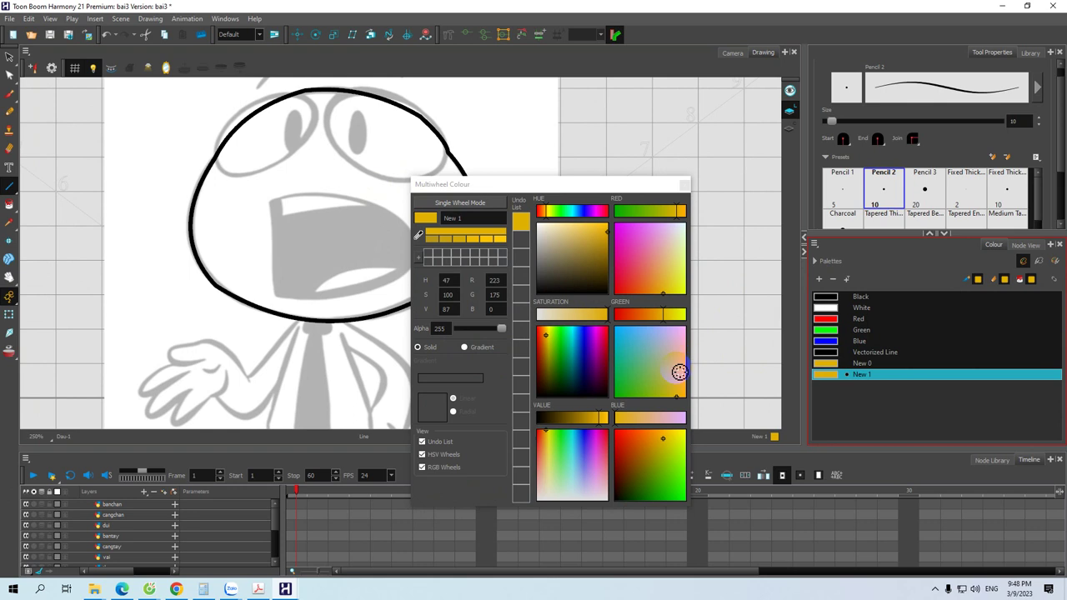
left_click(678, 361)
left_click(819, 281)
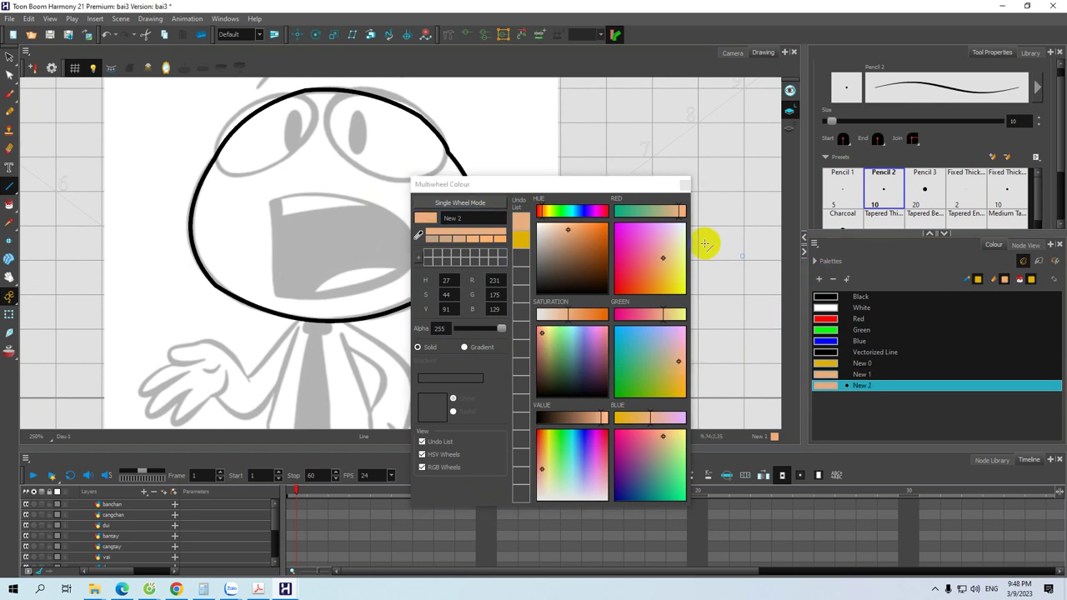
left_click(659, 234)
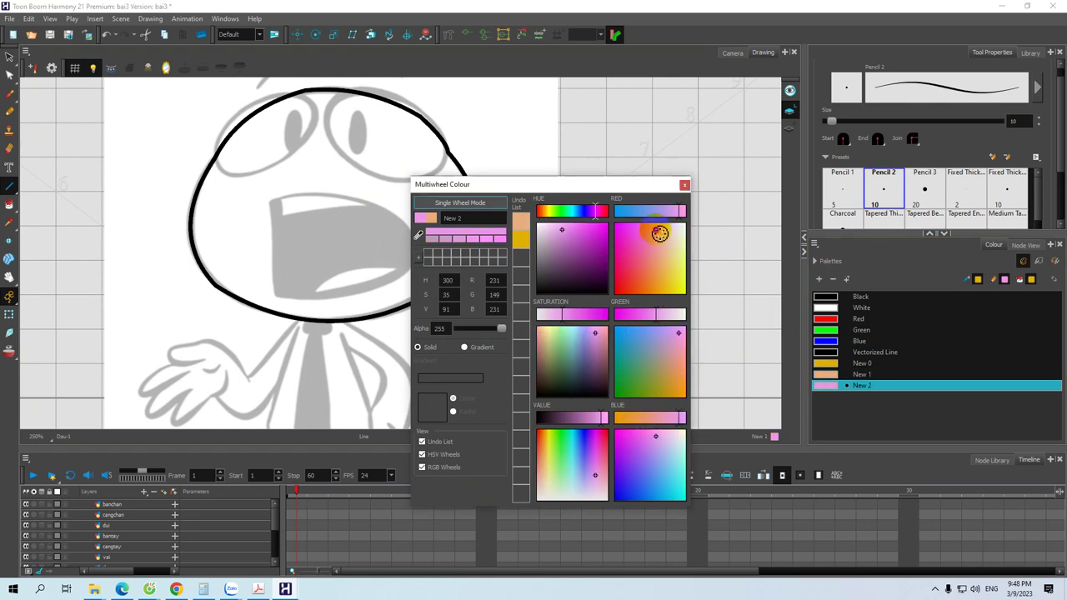
Add a light blue palette colour (RGB 108, 211, 231) and a bright magenta one (RGB 235, 16, 221)
left_click(819, 281)
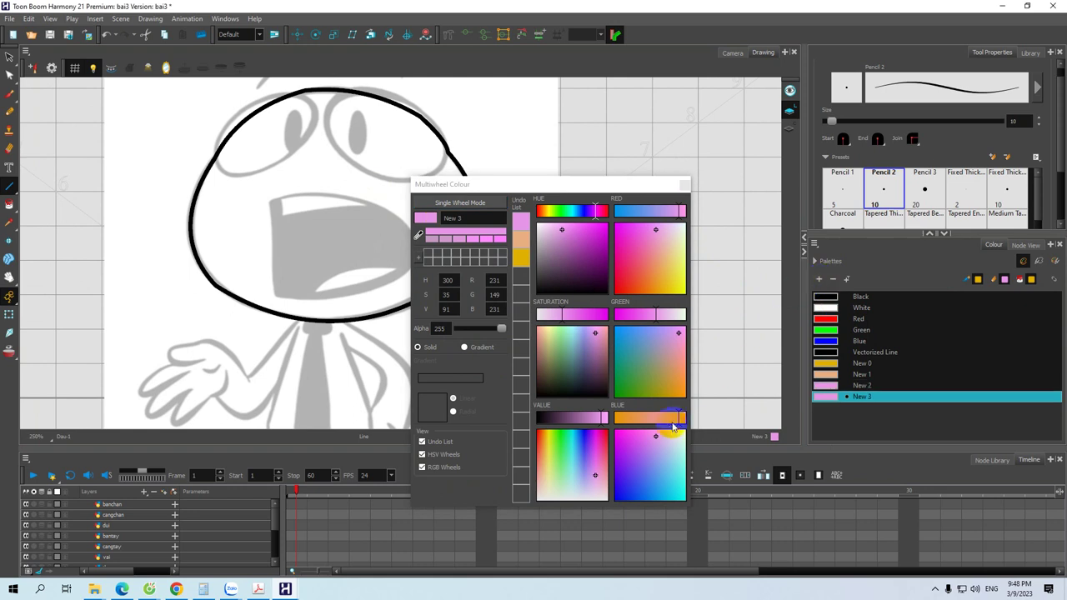
left_click(673, 470)
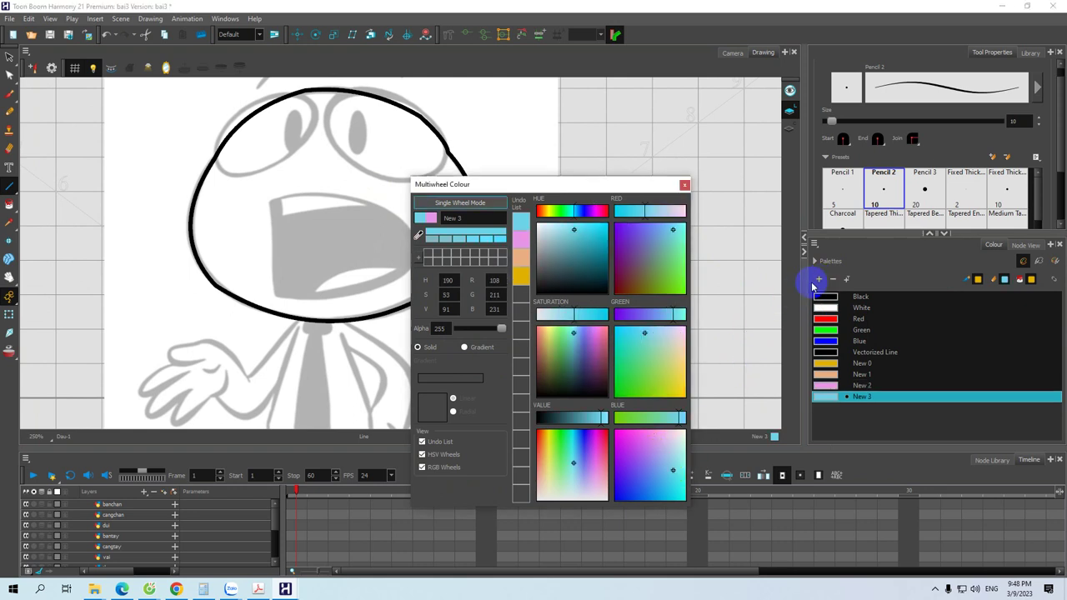
left_click(818, 279)
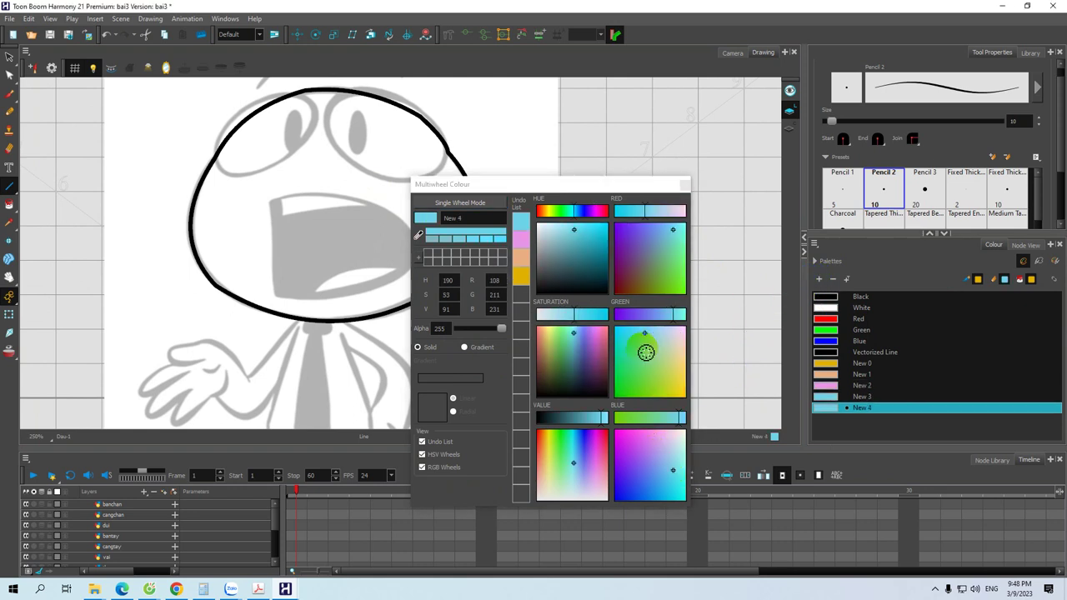
left_click(681, 342)
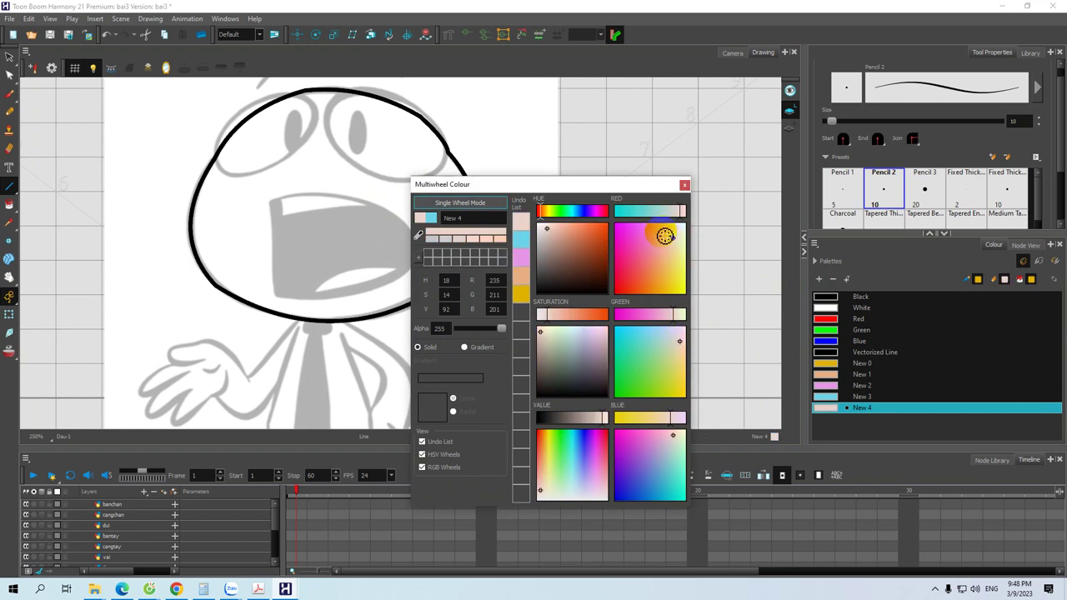
left_click(619, 233)
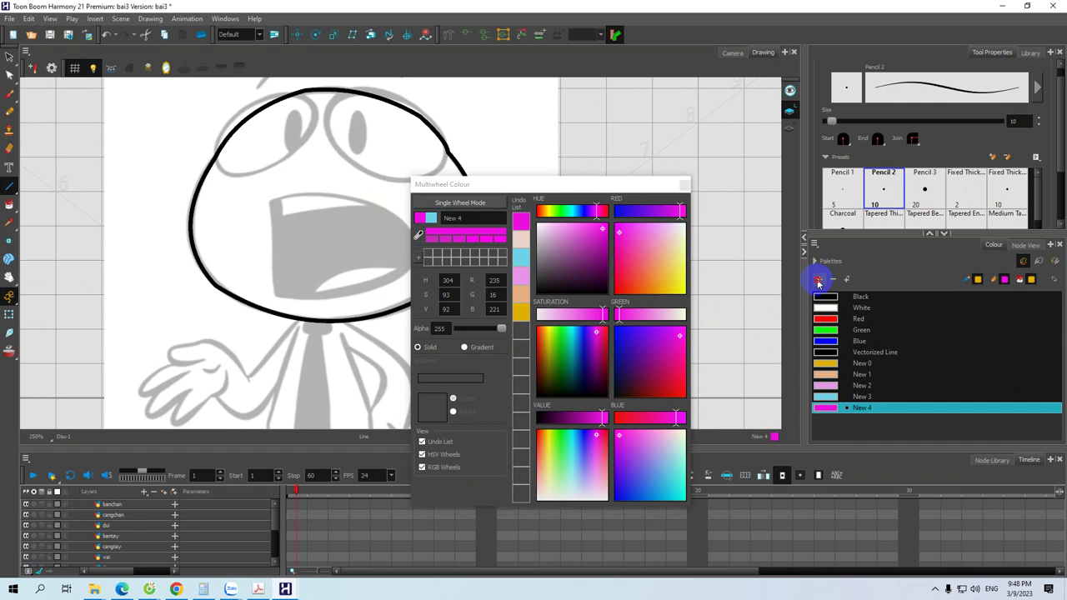
Add a very pale pink palette colour (RGB 235, 217, 227) and a soft pink one (RGB 235, 179, 221)
left_click(818, 281)
left_click(677, 234)
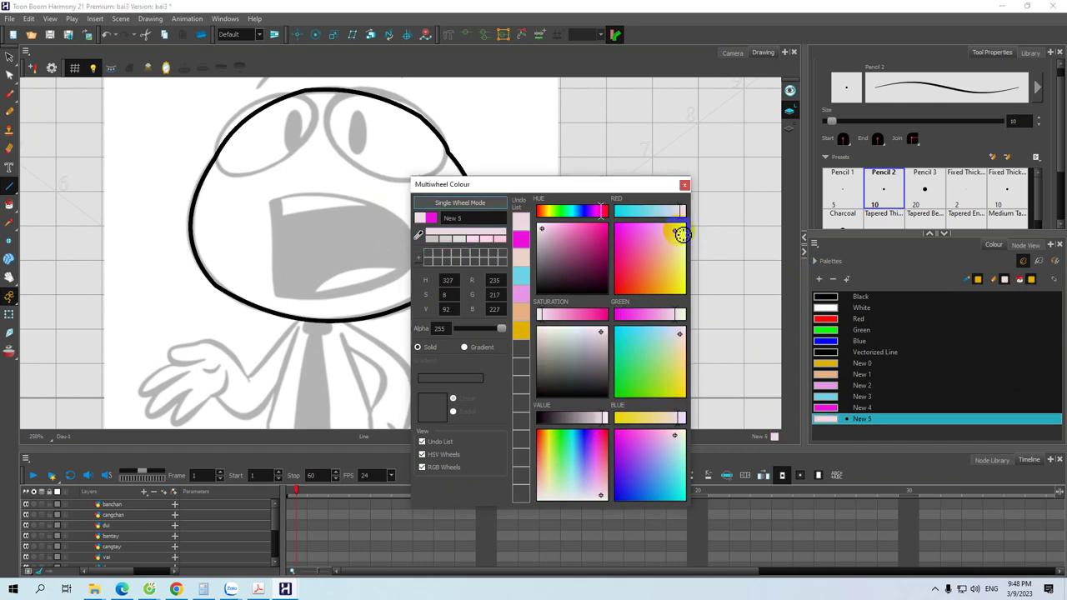
left_click(818, 282)
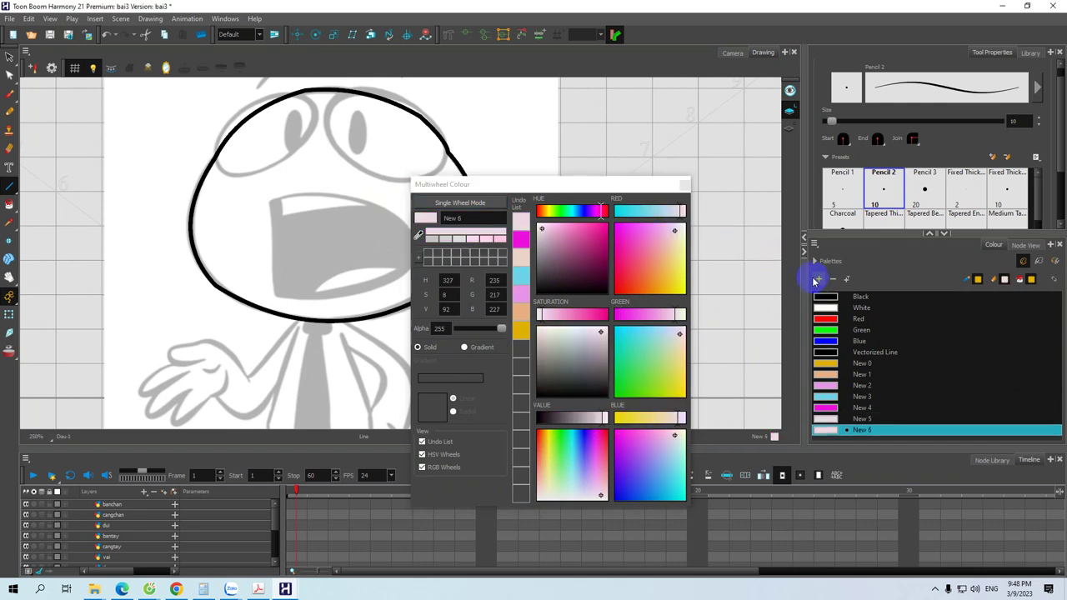
left_click(668, 237)
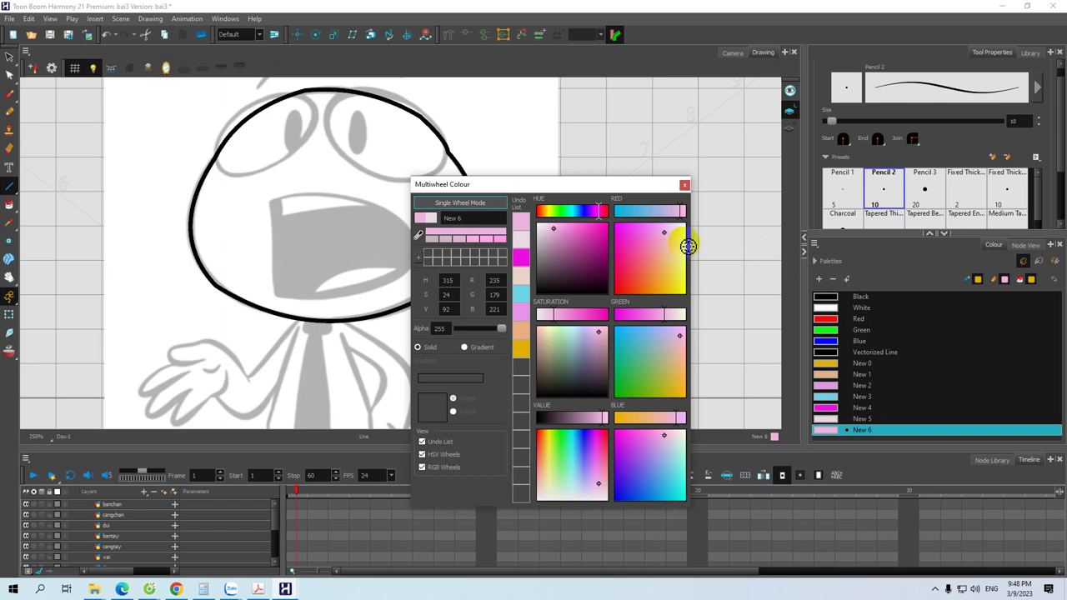
Add a bright yellow palette colour (RGB 235, 225, 34) and close the colour picker
left_click(818, 279)
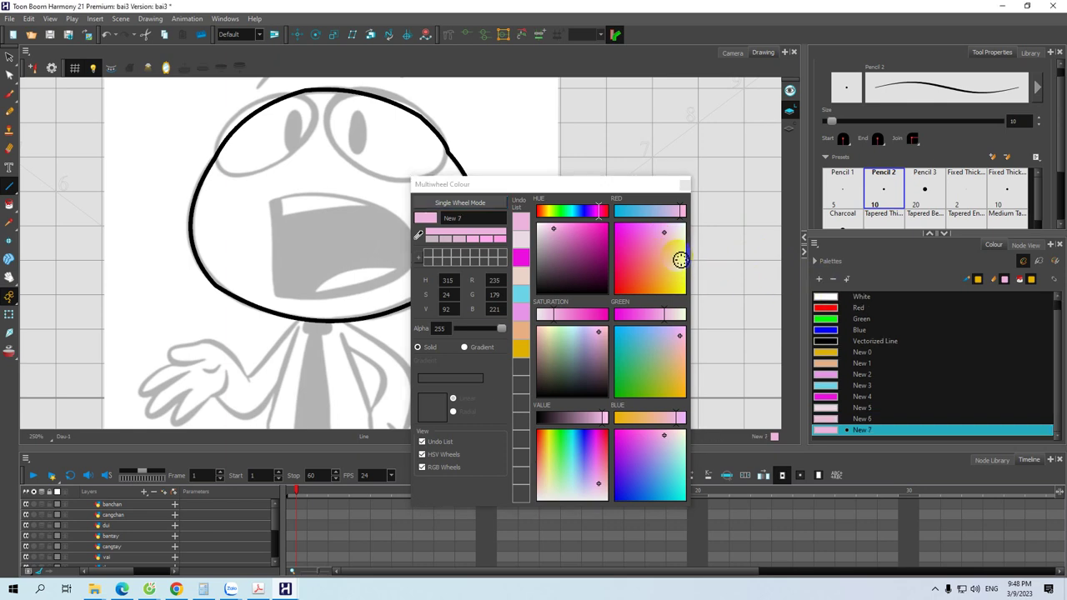
left_click(680, 287)
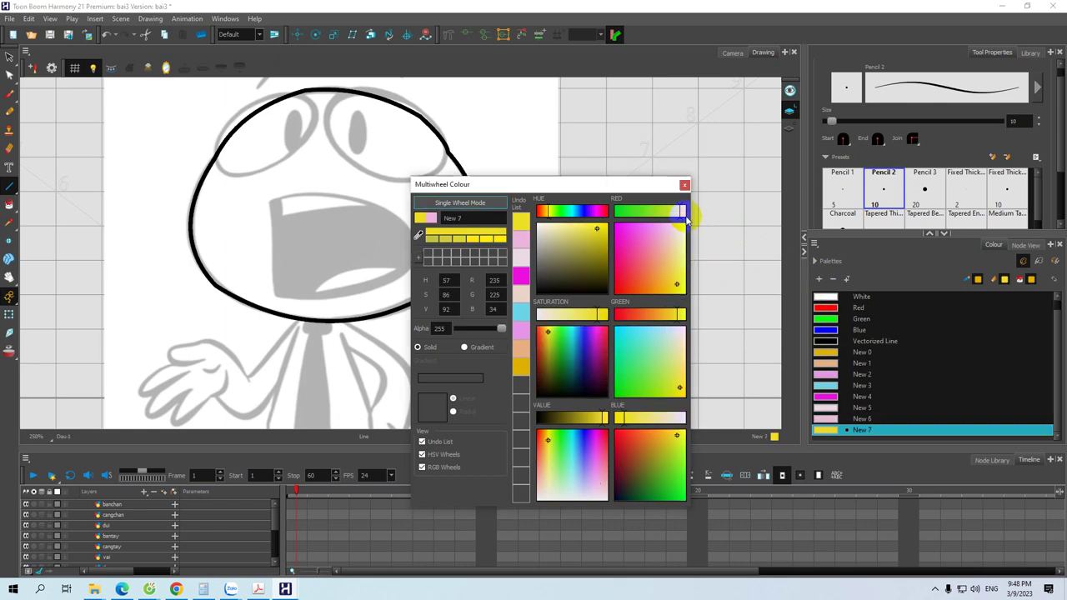
left_click(684, 184)
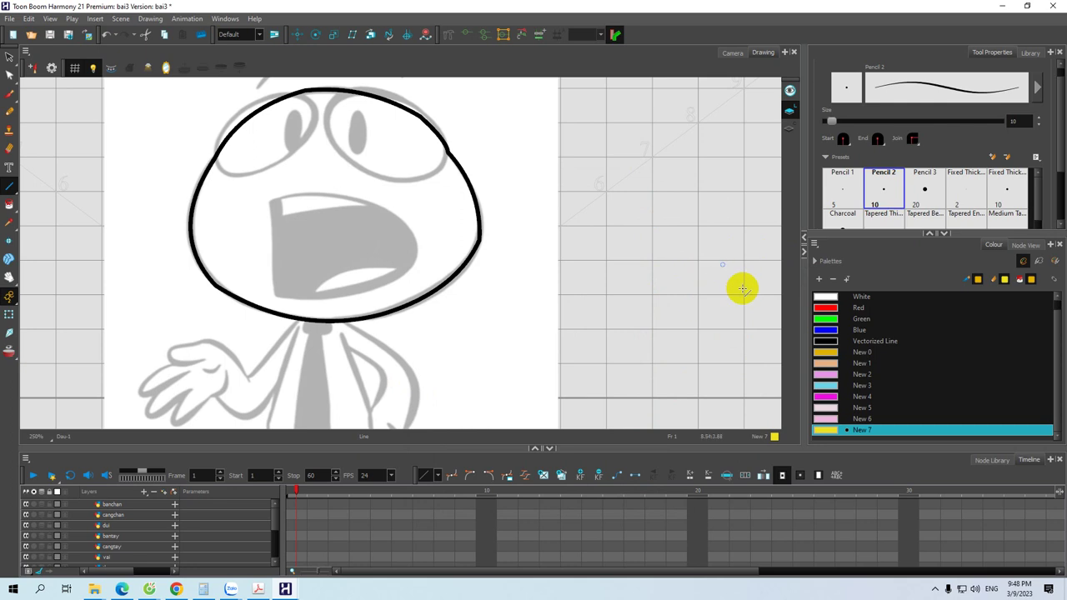
Fill the traced head outline with the mustard yellow New 0 colour
left_click(824, 354)
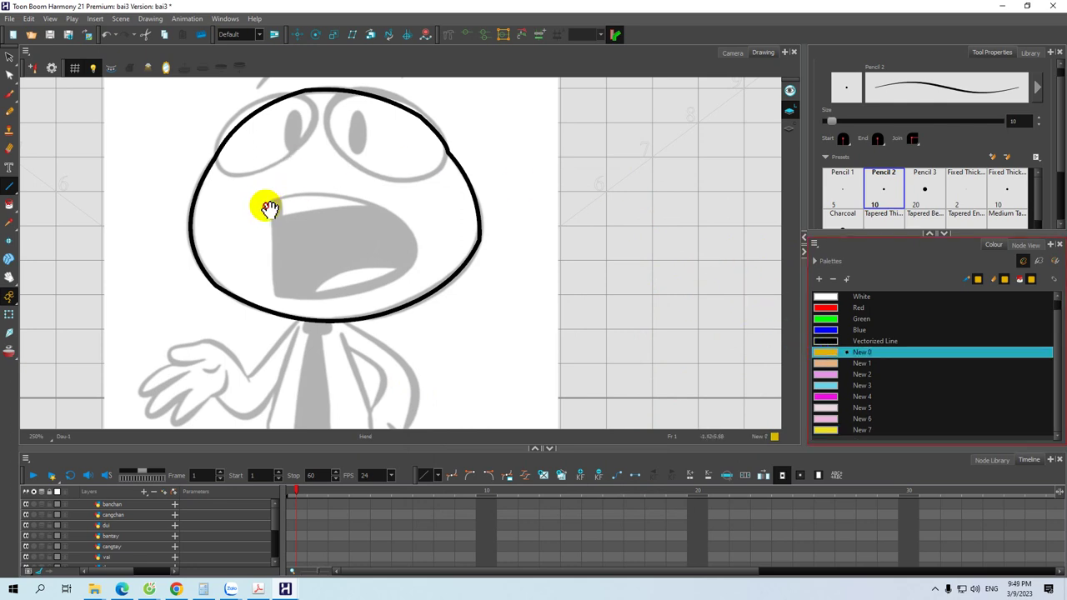
left_click_drag(269, 203, 289, 196)
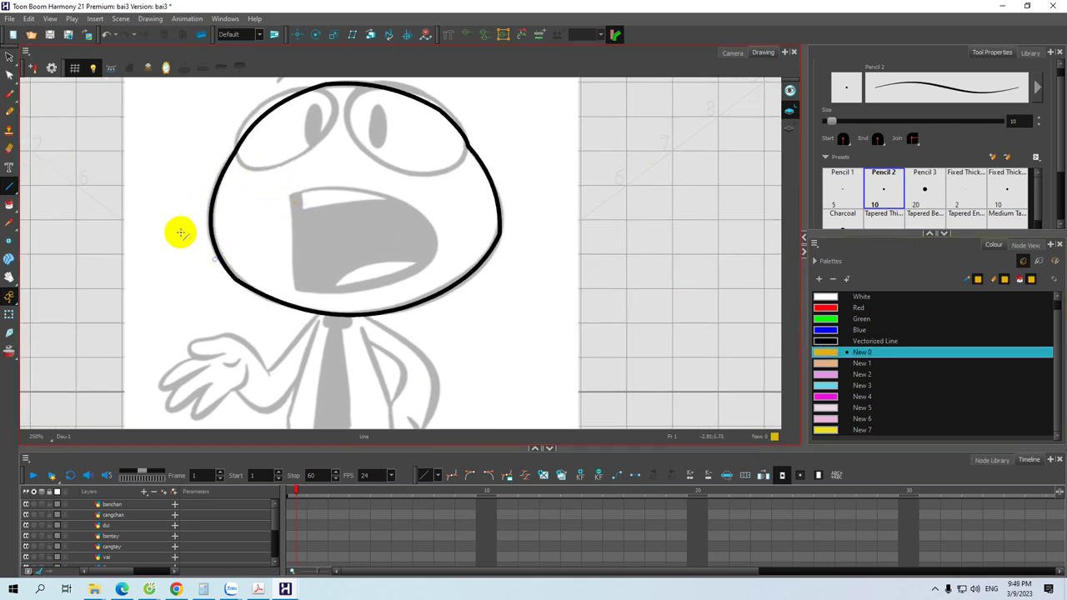
left_click(10, 206)
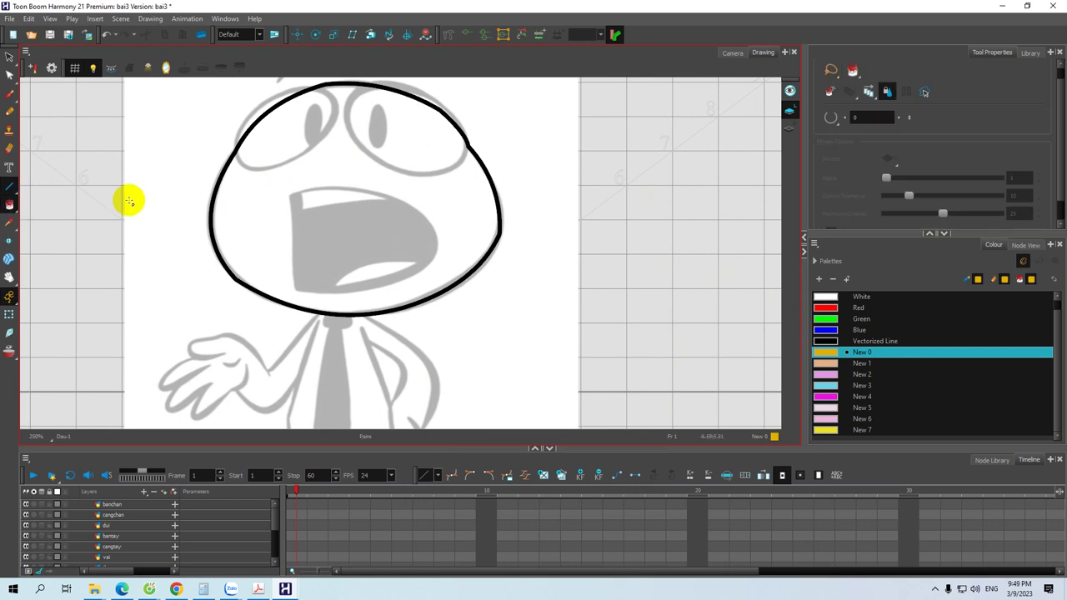
left_click(248, 188)
left_click_drag(301, 189, 302, 176)
left_click_drag(290, 219, 293, 176)
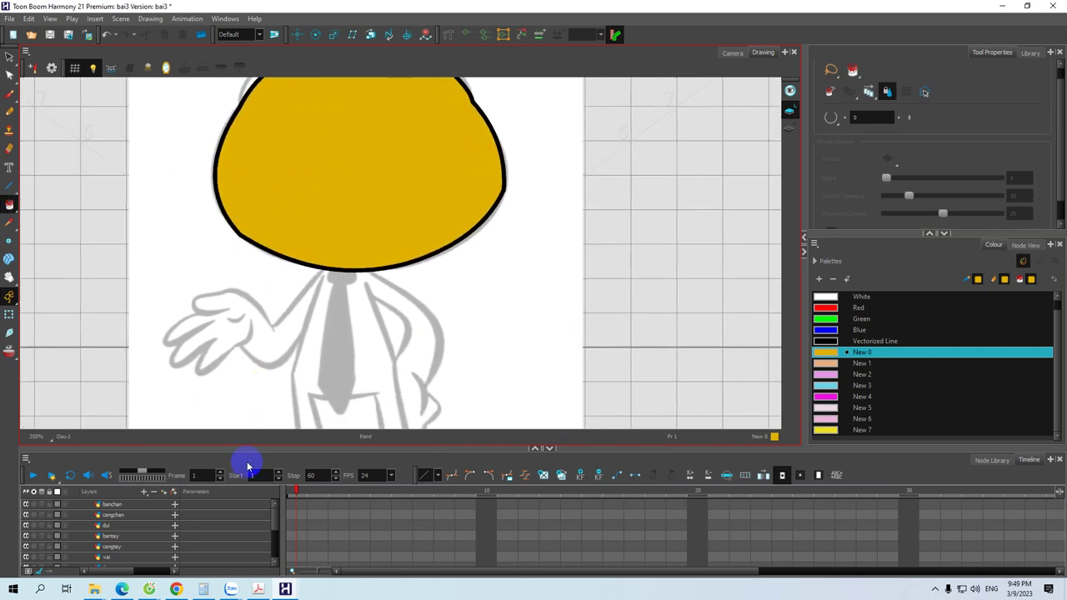
Trace the open mouth's outline in Red on the mom layer, following the reference, after enlarging the timeline area
left_click_drag(267, 448, 257, 374)
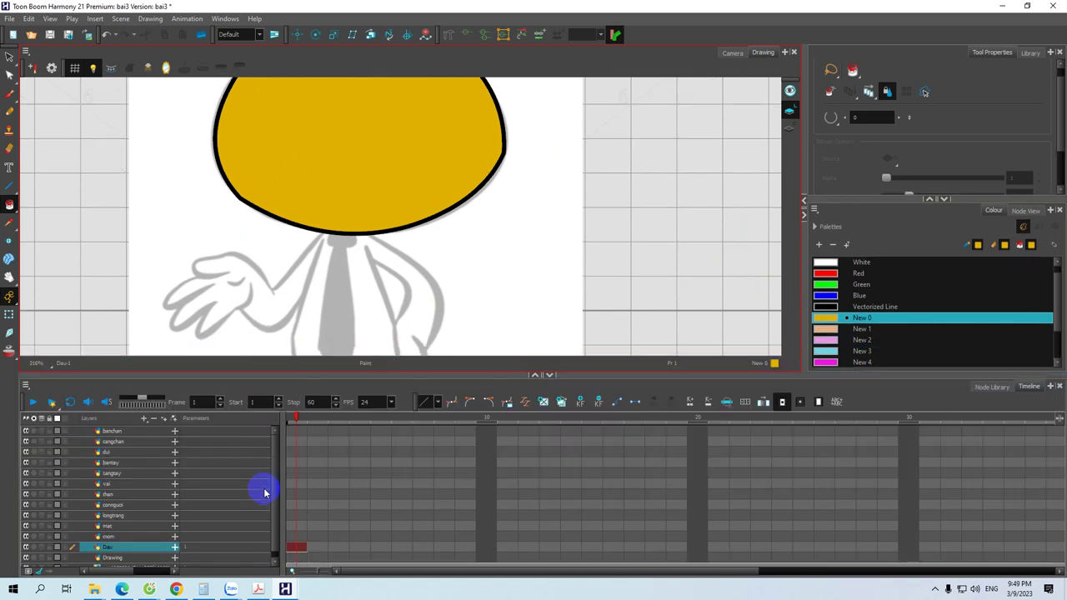
left_click(121, 539)
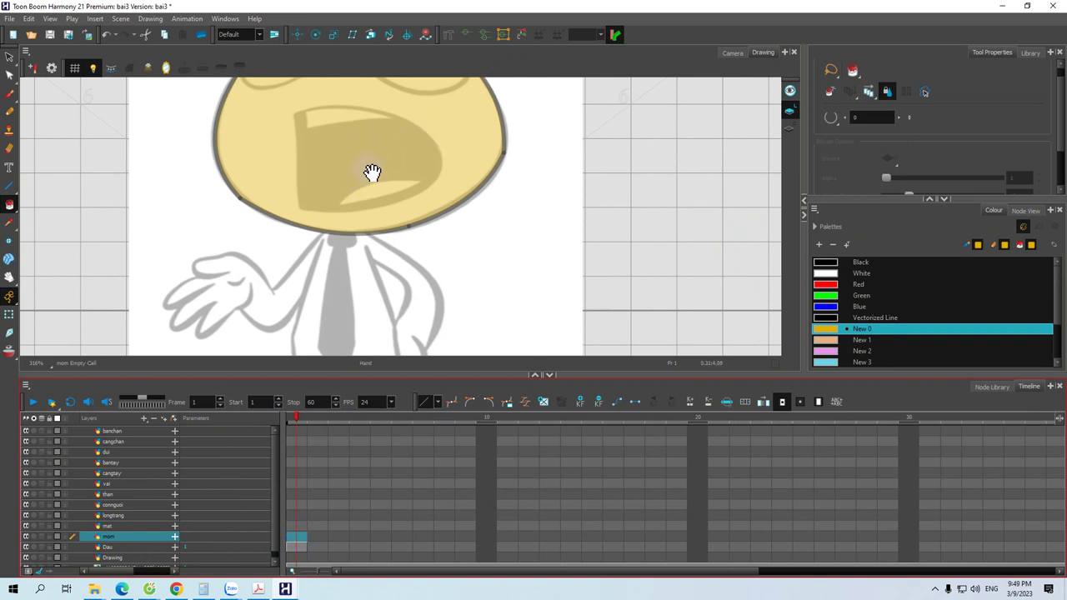
left_click_drag(376, 182, 374, 199)
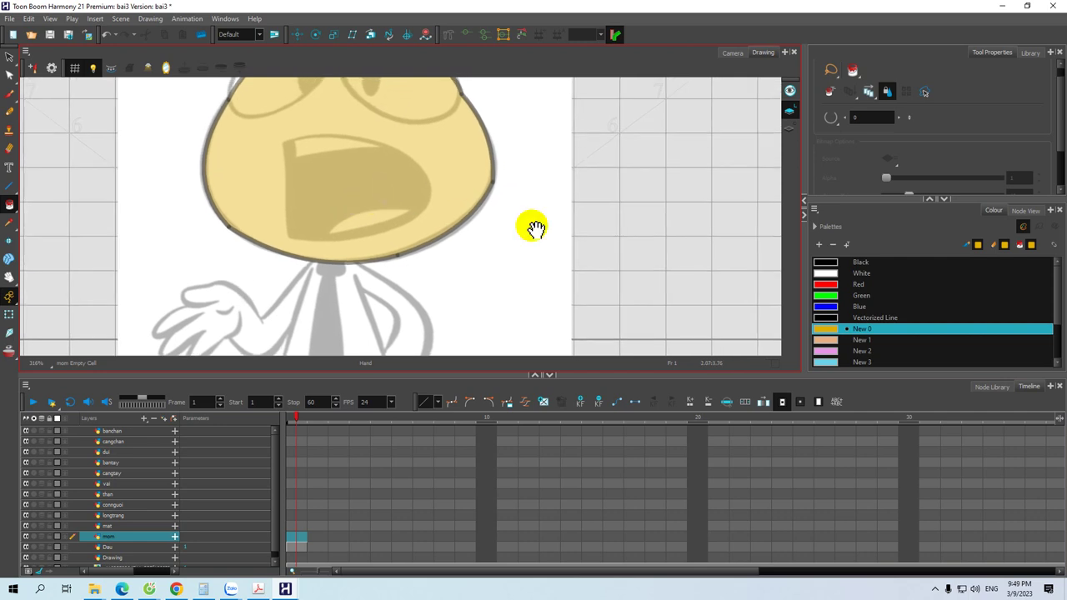
left_click(821, 288)
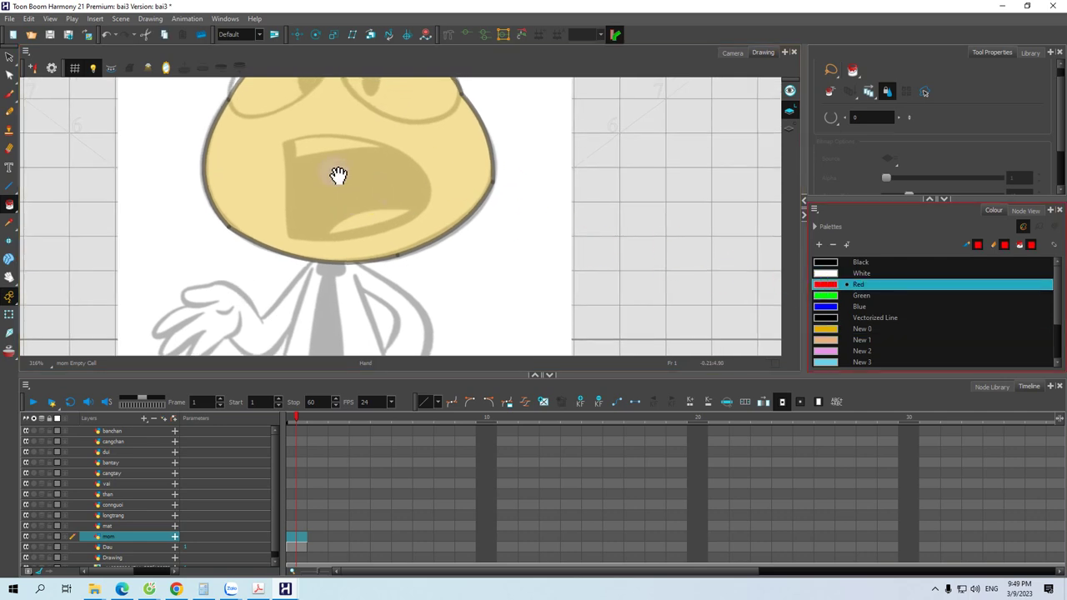
left_click_drag(319, 158, 322, 164)
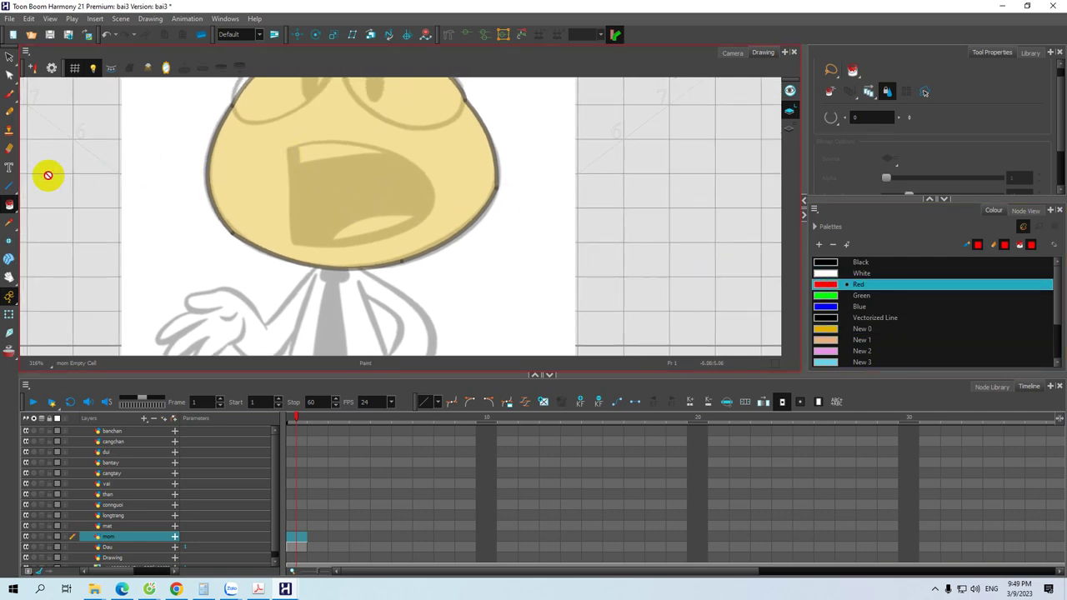
left_click(9, 187)
left_click_drag(312, 193, 304, 195)
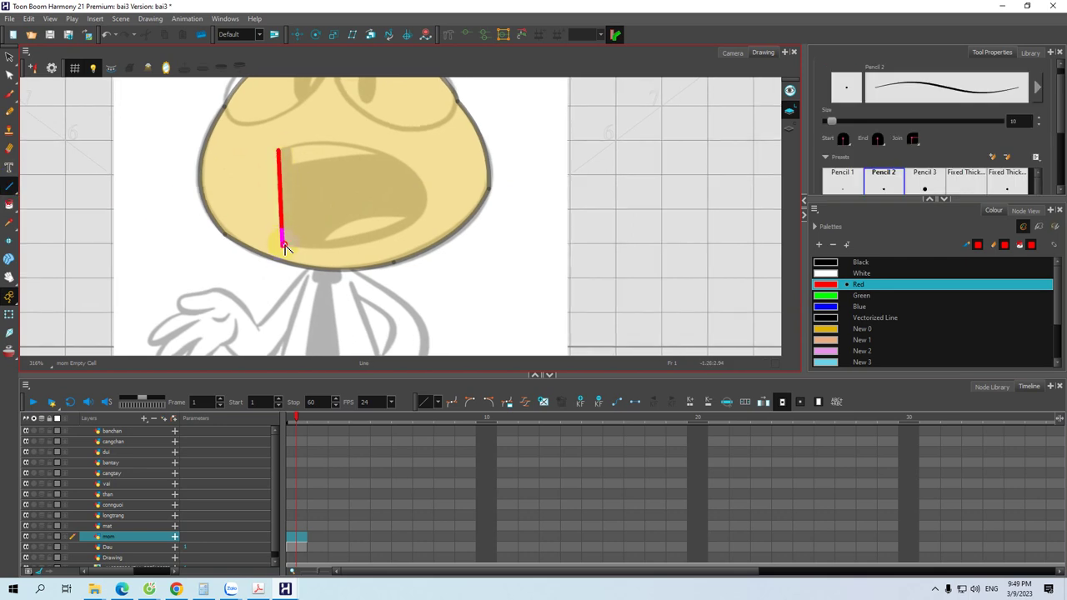
left_click_drag(358, 239, 419, 219)
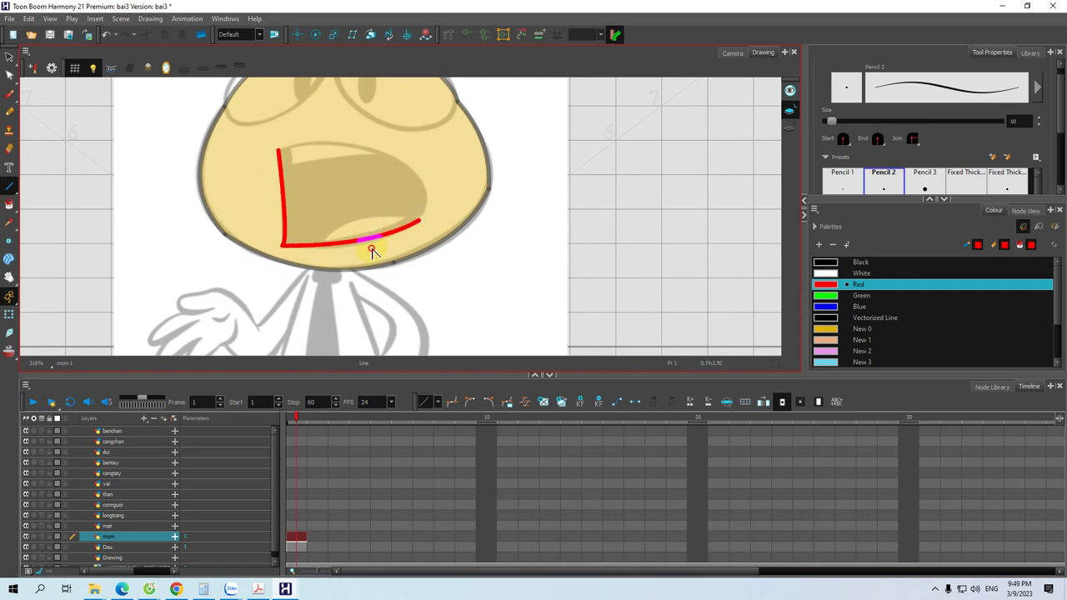
left_click_drag(366, 191, 359, 214)
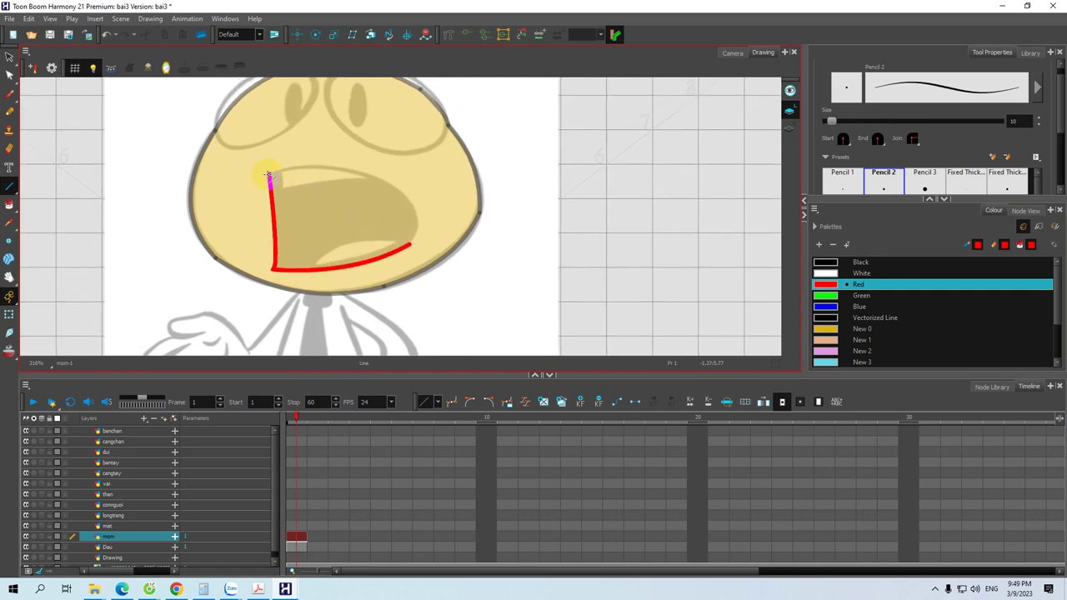
mouse_move(308, 168)
left_mouse_down()
mouse_move(388, 187)
mouse_move(322, 159)
left_mouse_up()
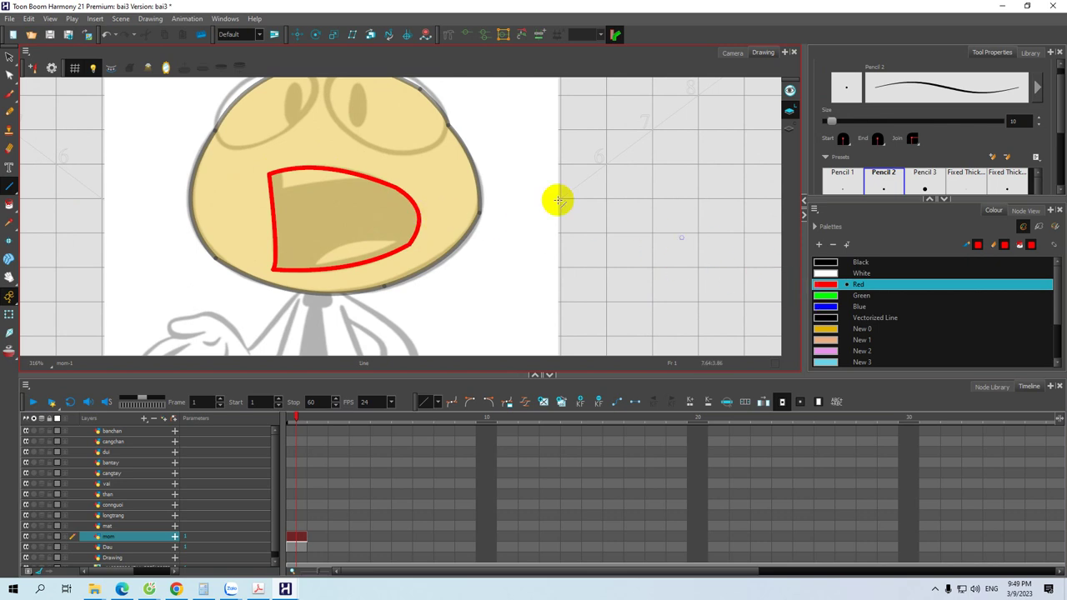
left_click(8, 207)
left_click(8, 205)
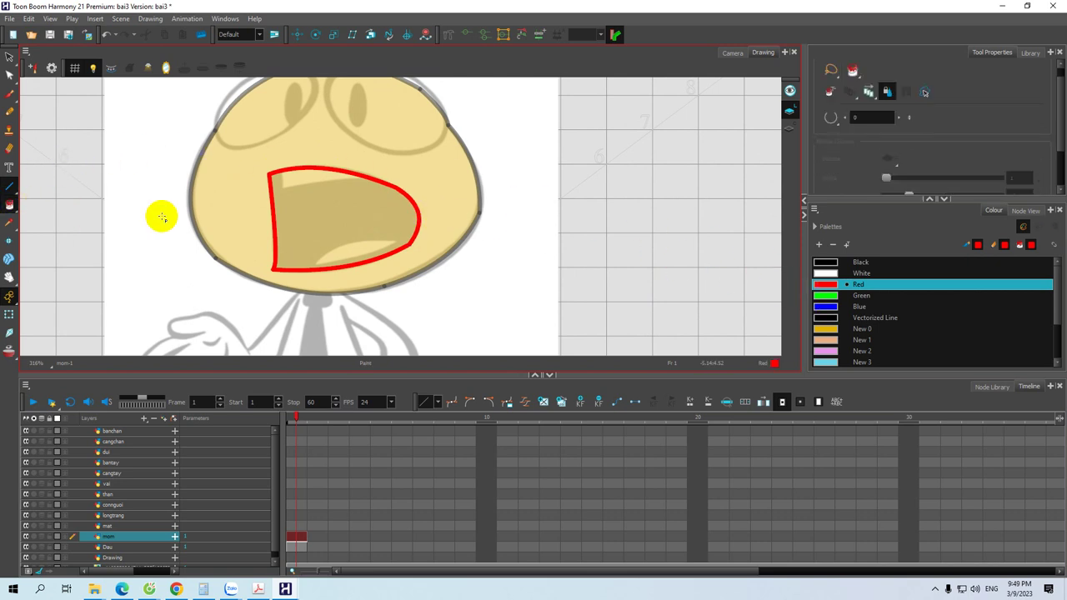
left_click(315, 214)
key("ctrl+z")
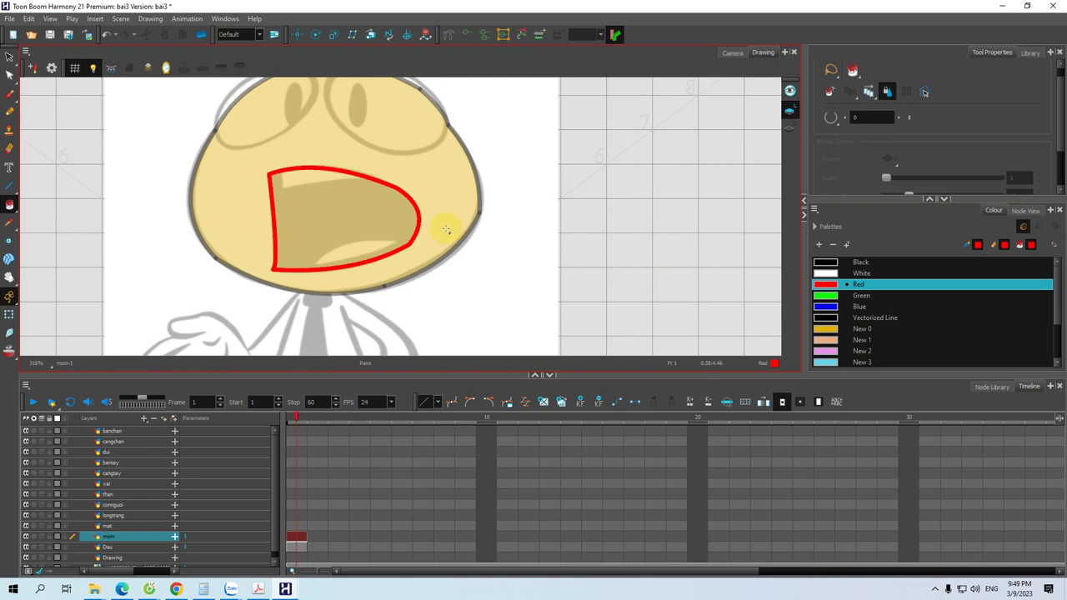
Outline the upper and lower teeth inside the mouth in the New 0 colour and fill both with it
left_click(834, 329)
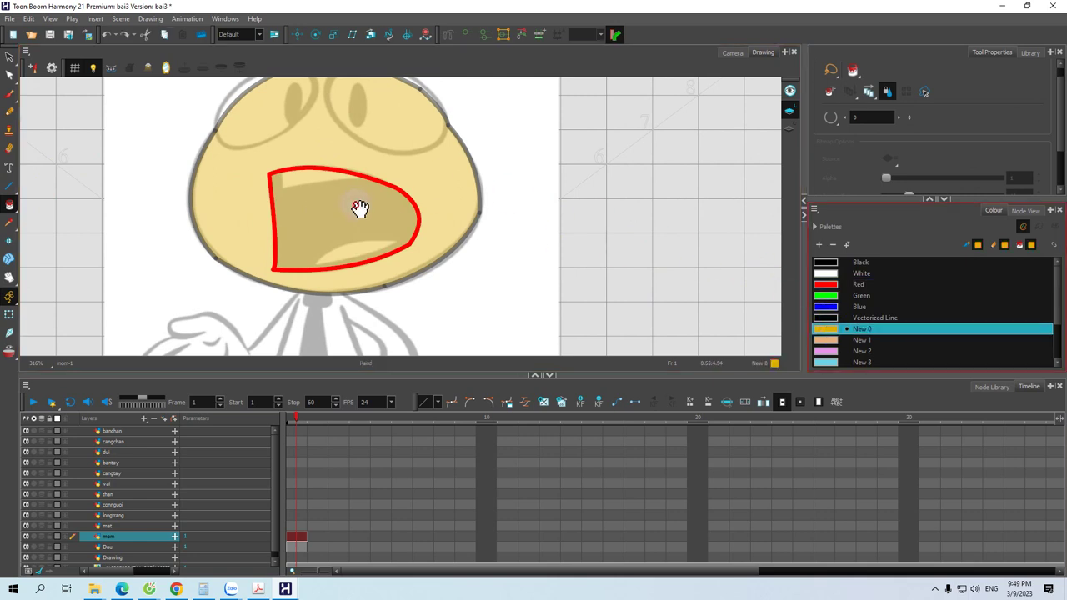
left_click_drag(360, 205, 364, 211)
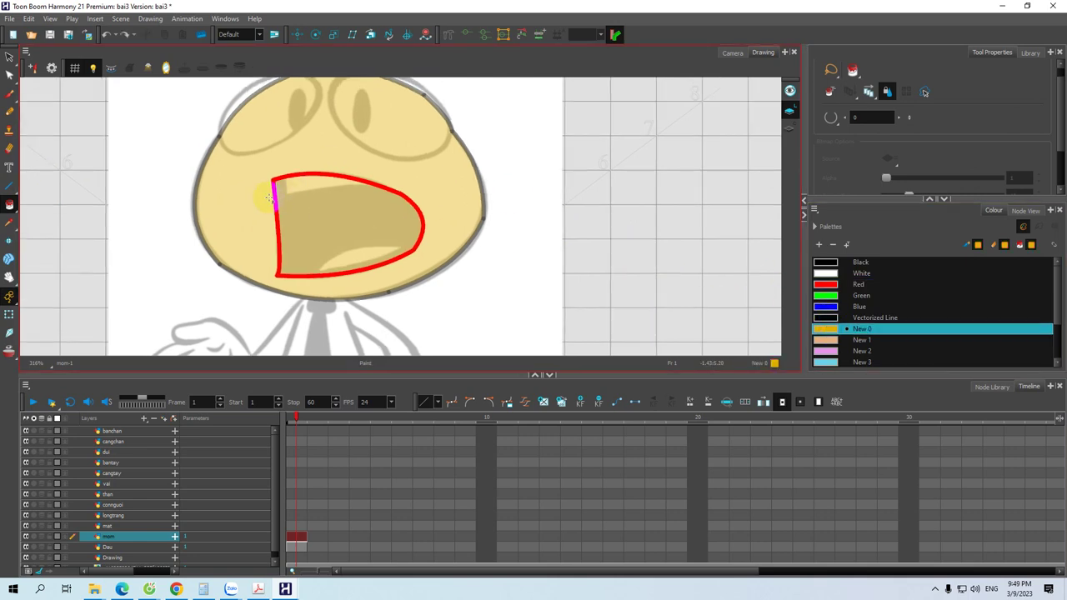
key("alt+4")
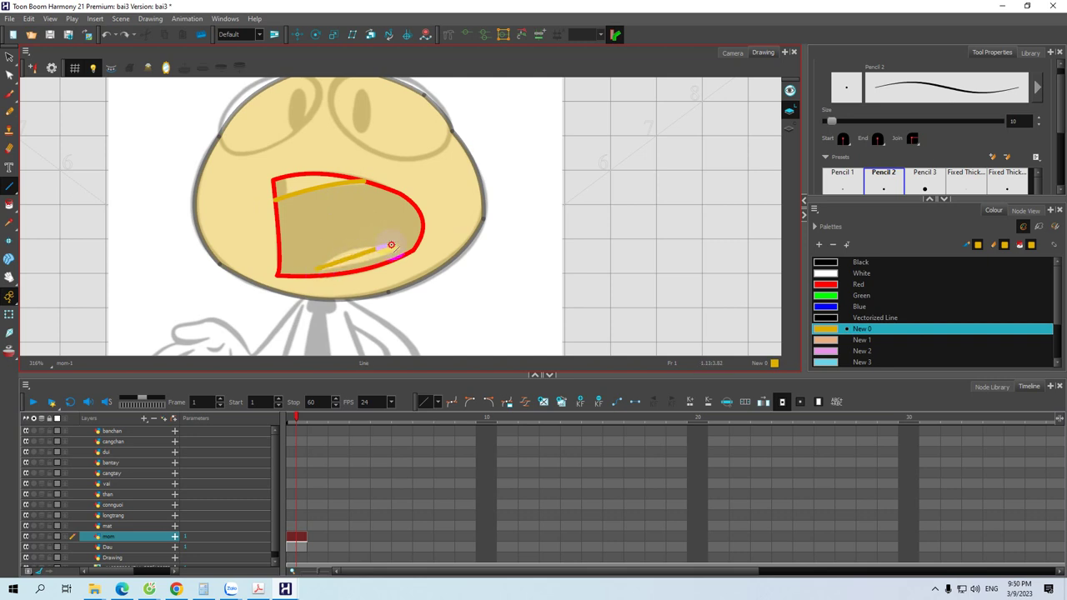
mouse_move(317, 270)
left_mouse_down()
mouse_move(398, 247)
mouse_move(383, 258)
left_mouse_up()
left_click(9, 205)
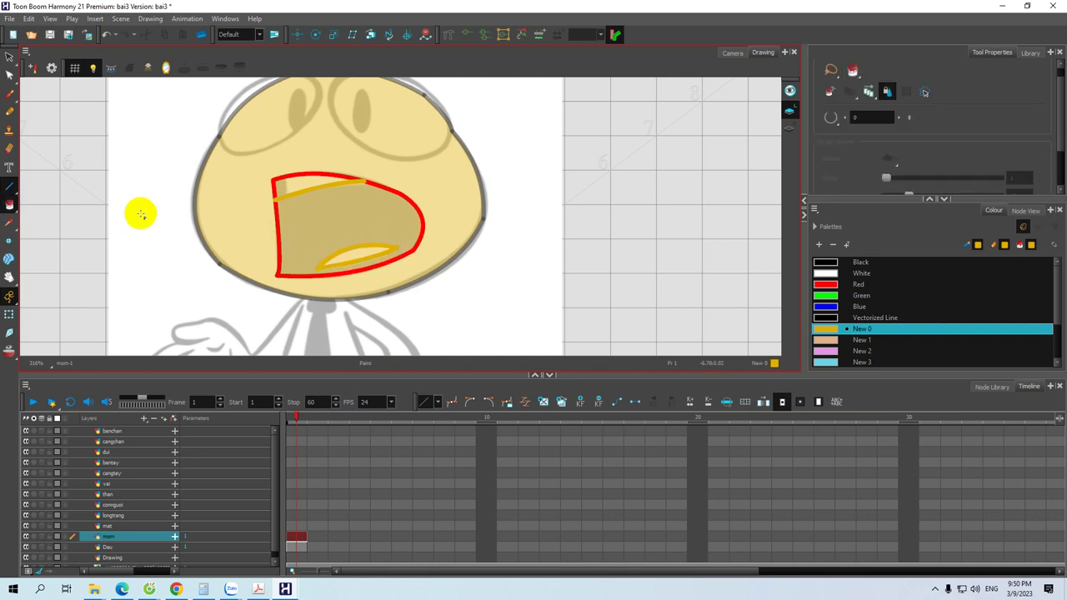
left_click(354, 257)
left_click(298, 186)
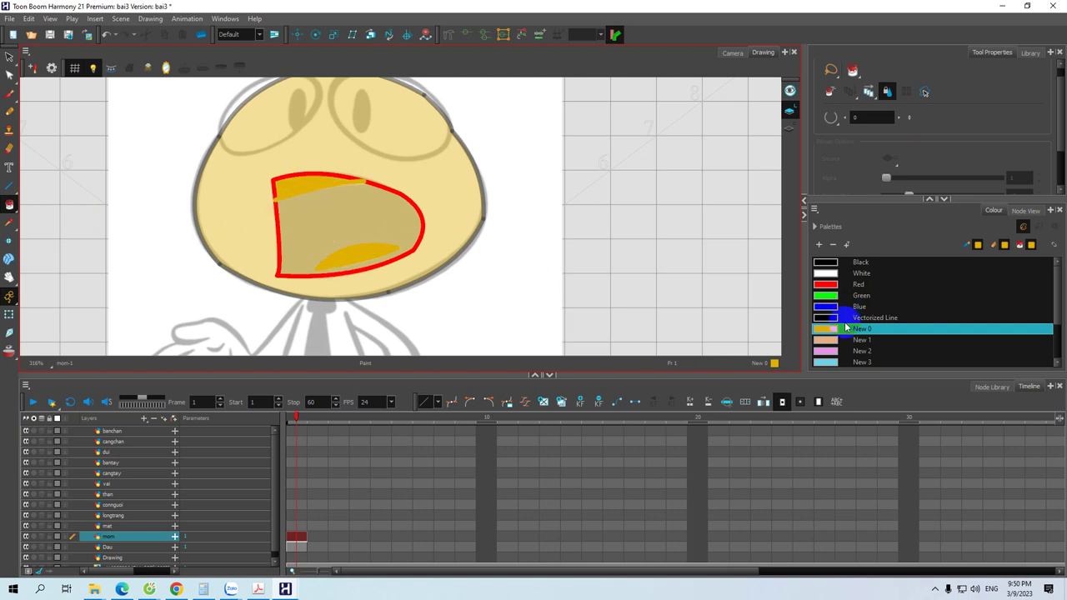
Fill the mouth interior between the upper and lower teeth with Red
left_click_drag(1055, 296, 1055, 263)
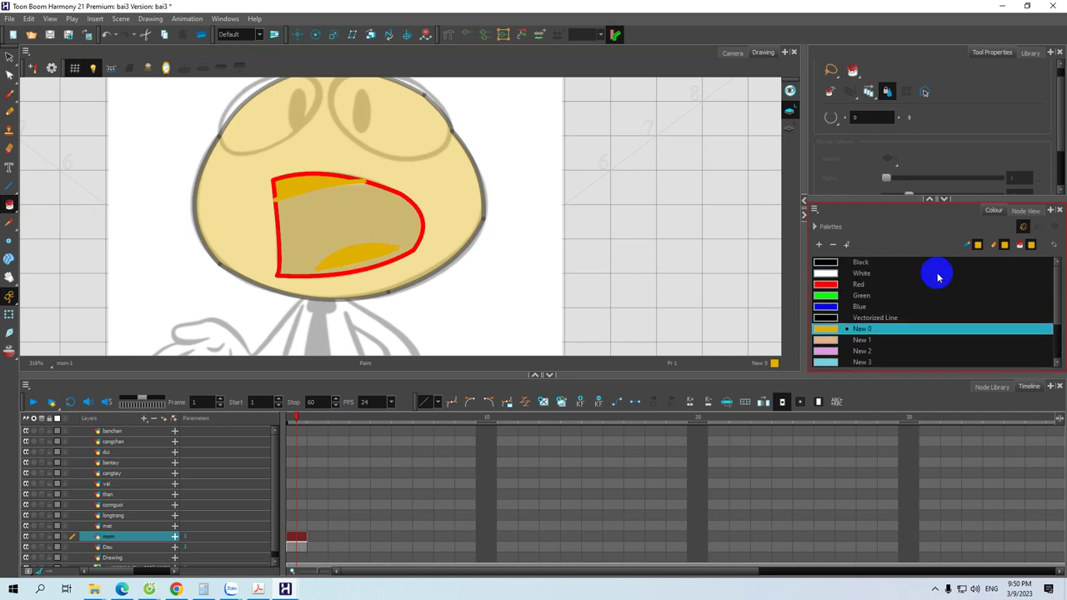
left_click(825, 284)
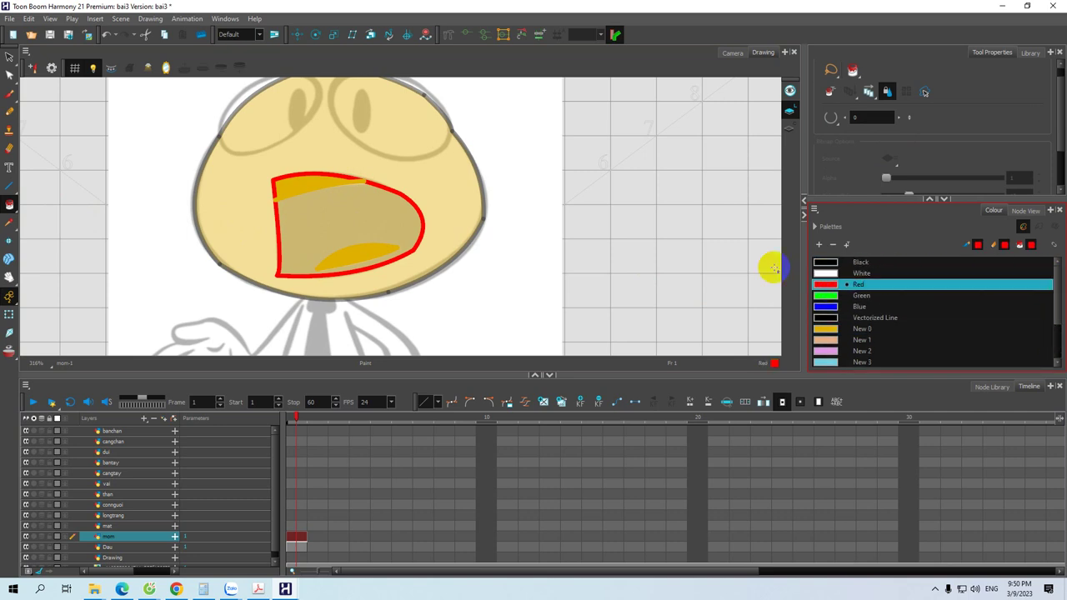
left_click(316, 223)
key("space")
left_click_drag(375, 212, 360, 205)
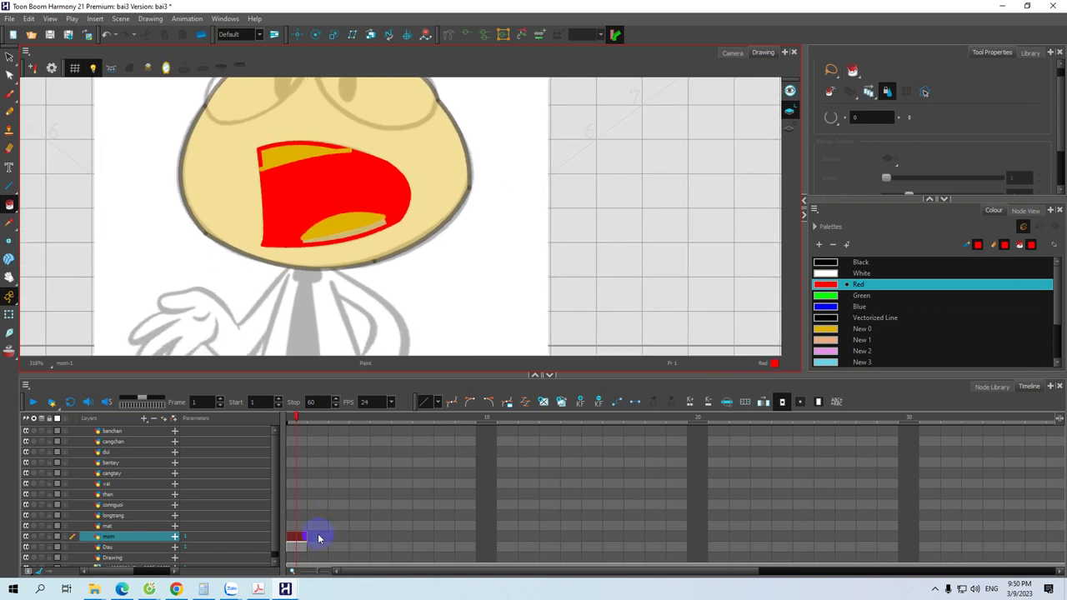
On frame 2 of the mom layer, draw a smaller slanted open mouth without teeth in Red and fill it
left_click(324, 538)
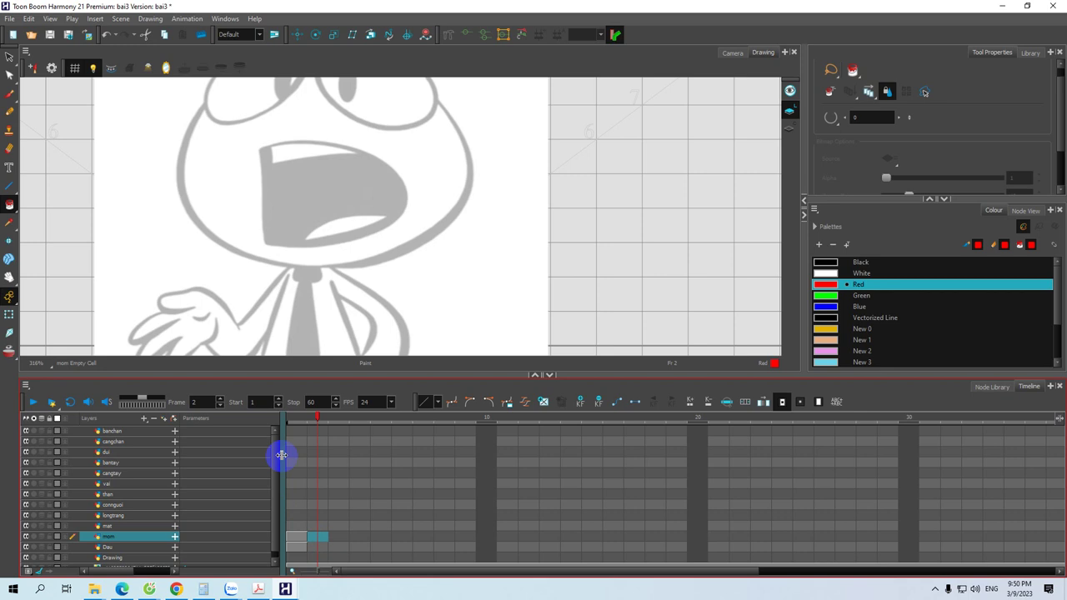
key("space")
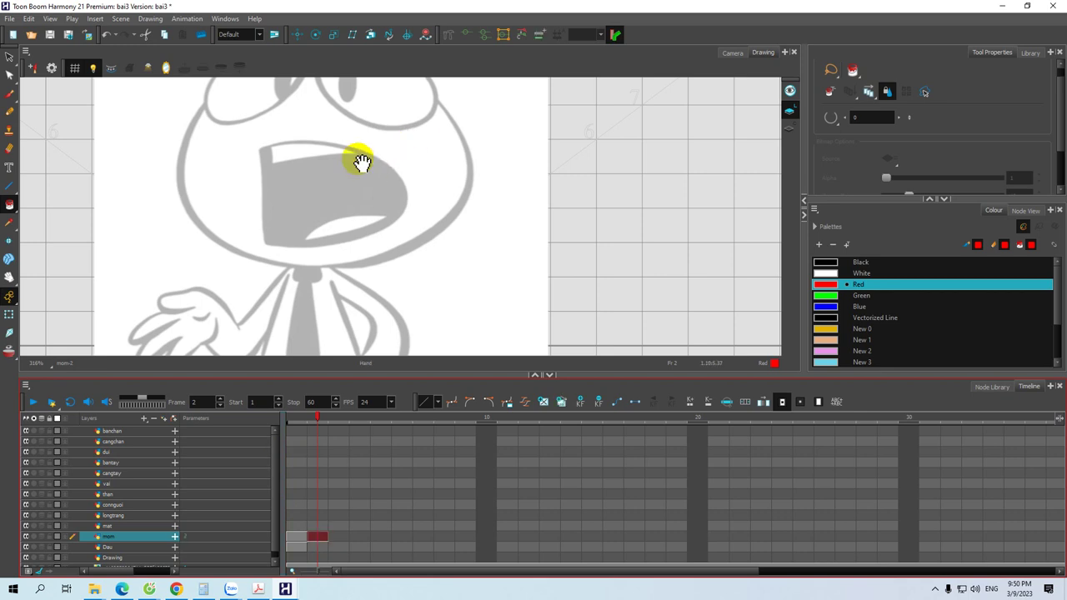
left_click_drag(354, 197, 360, 203)
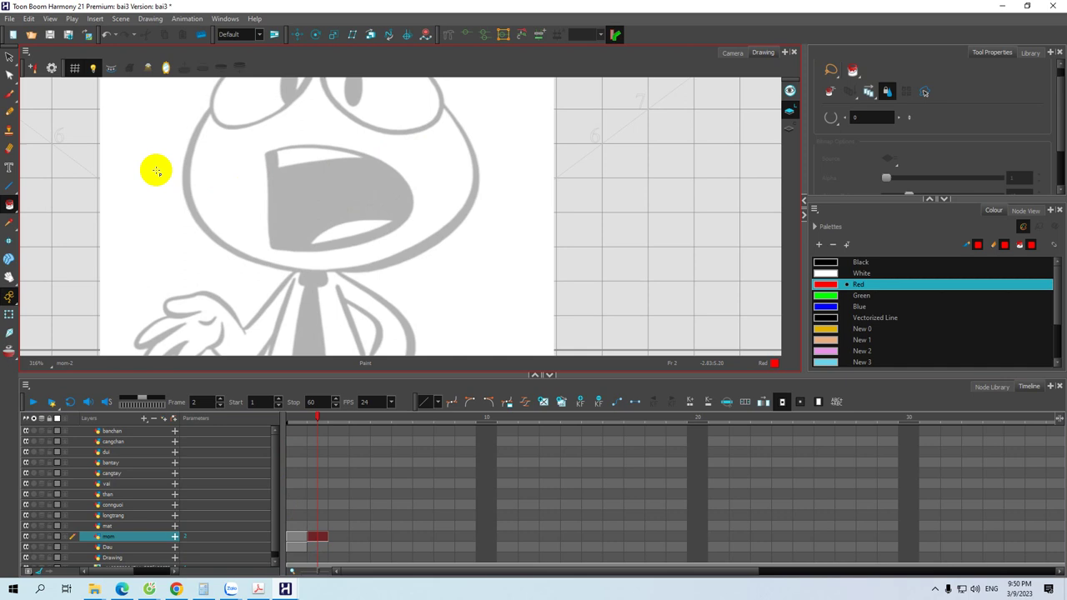
left_click(9, 185)
left_click_drag(293, 208, 279, 205)
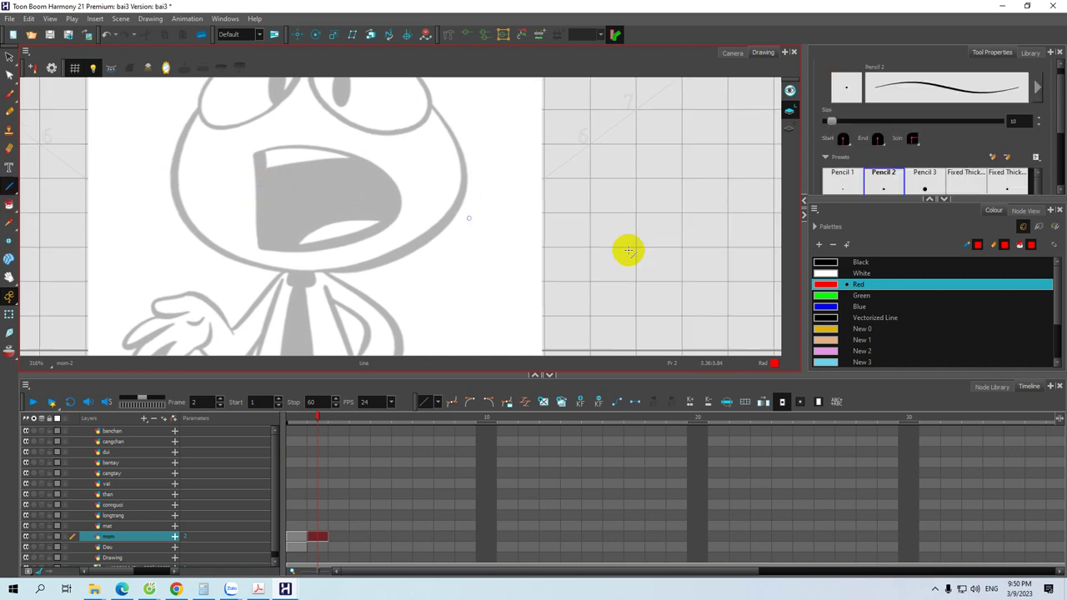
mouse_move(256, 191)
left_mouse_down()
mouse_move(270, 178)
mouse_move(362, 161)
mouse_move(377, 170)
mouse_move(333, 152)
mouse_move(260, 190)
mouse_move(255, 226)
mouse_move(260, 239)
mouse_move(343, 213)
left_mouse_up()
left_click_drag(383, 170, 343, 214)
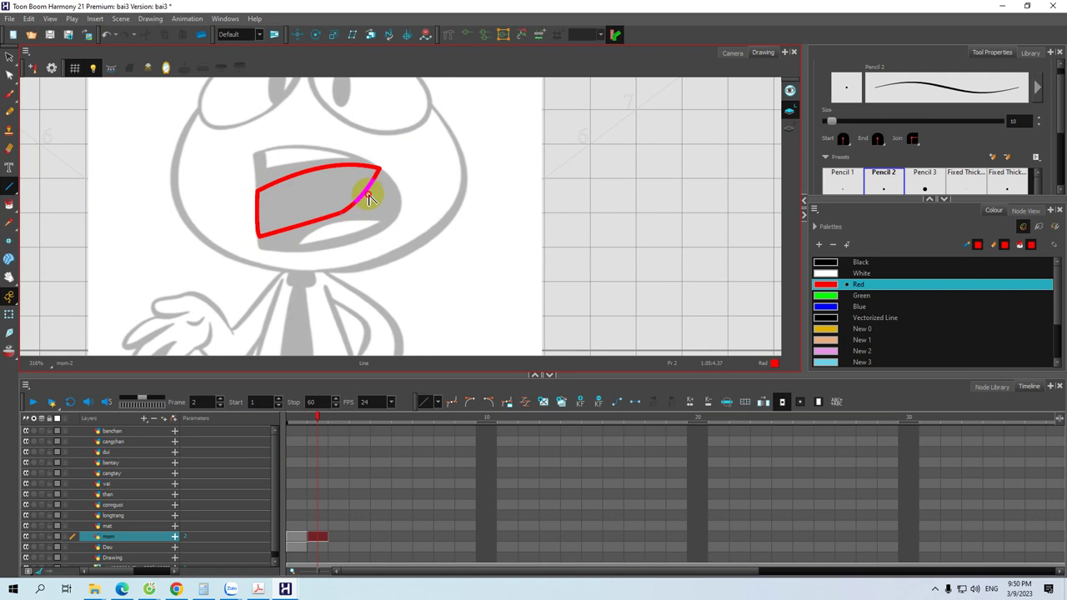
left_click(9, 204)
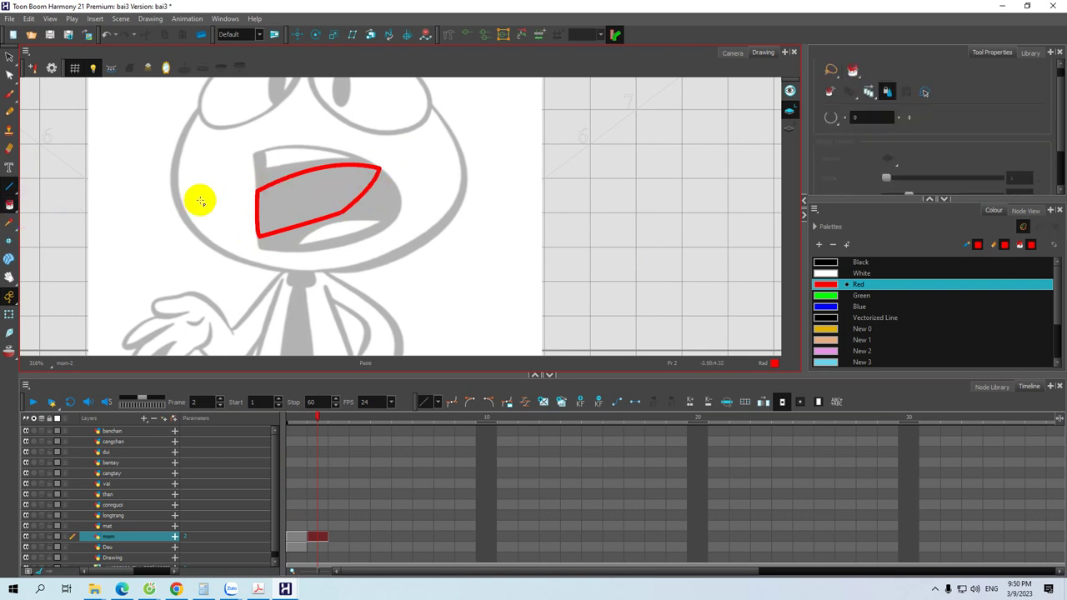
left_click(293, 200)
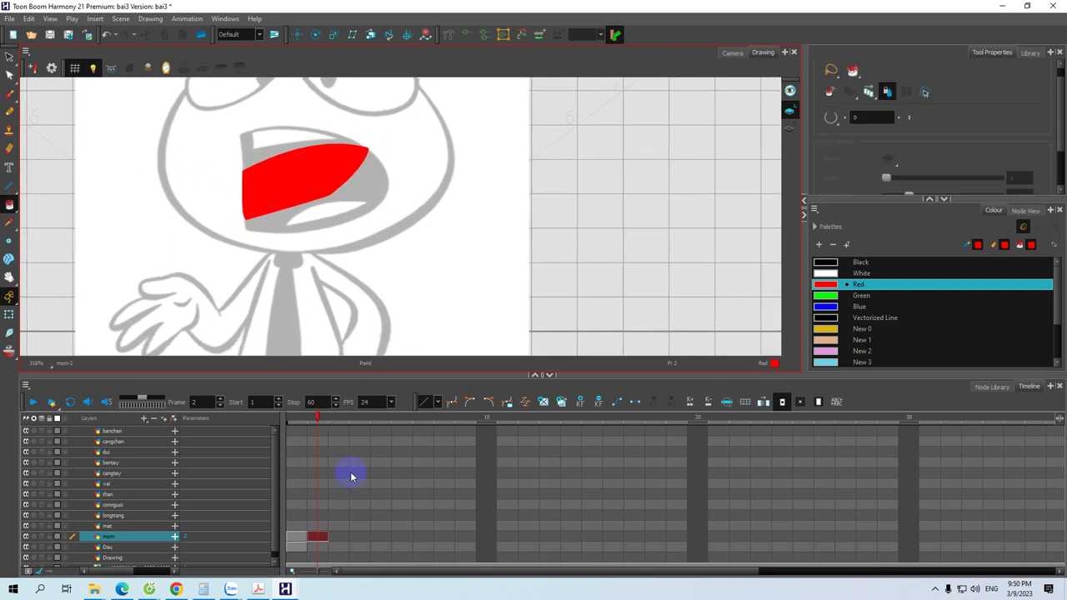
On frame 3 of the mom layer, draw a closed mouth in Red as a curved line with short strokes at both ends
left_click(338, 537)
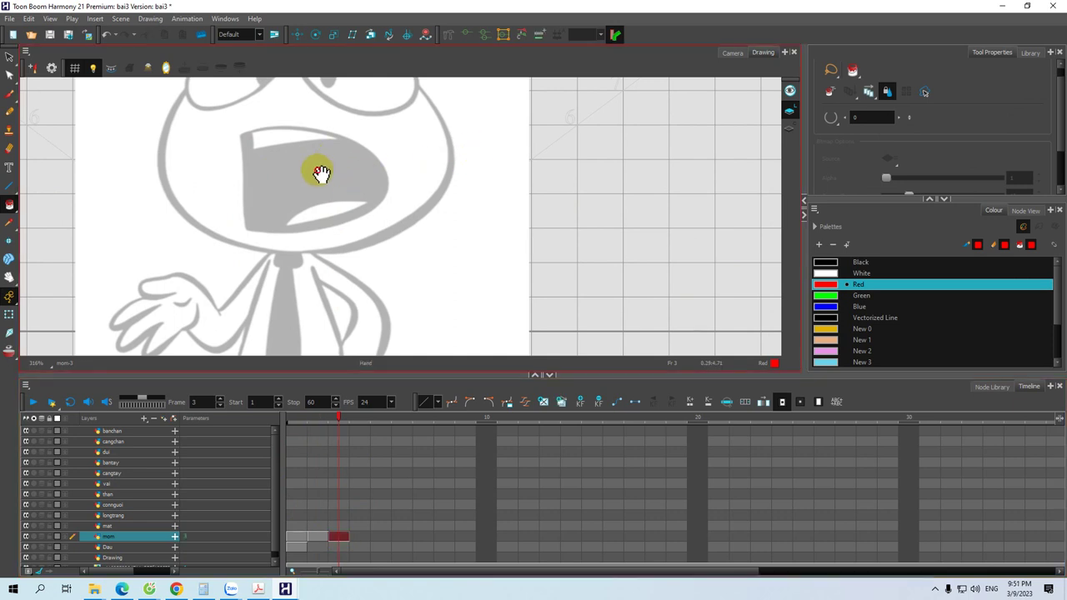
left_click_drag(319, 172, 337, 183)
left_click(10, 185)
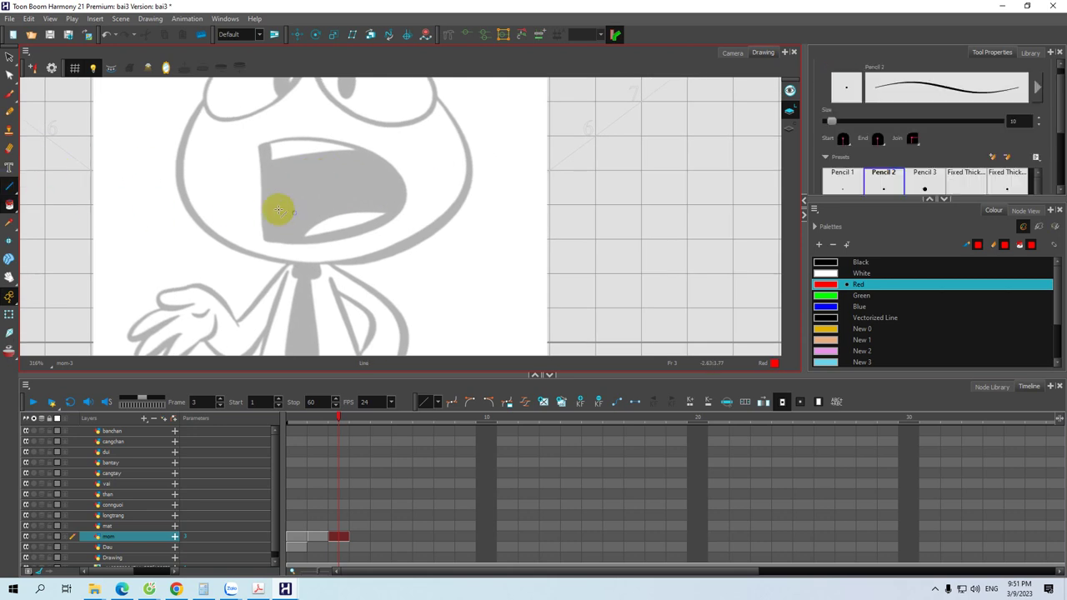
mouse_move(260, 198)
left_mouse_down()
mouse_move(395, 164)
mouse_move(391, 181)
mouse_move(352, 205)
mouse_move(258, 200)
mouse_move(255, 191)
mouse_move(259, 208)
left_mouse_up()
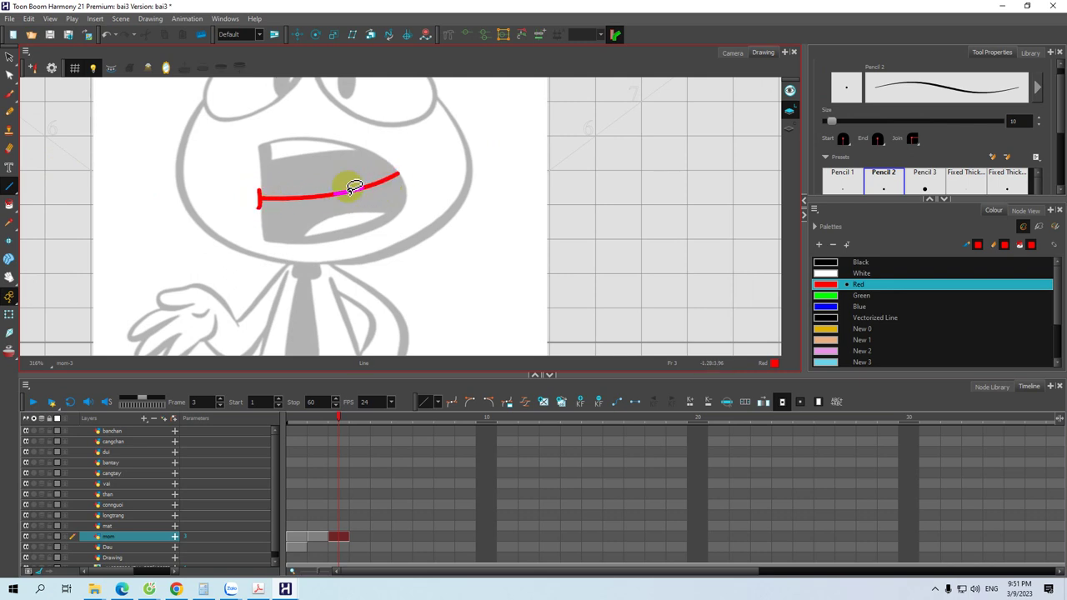
left_click_drag(393, 159, 408, 180)
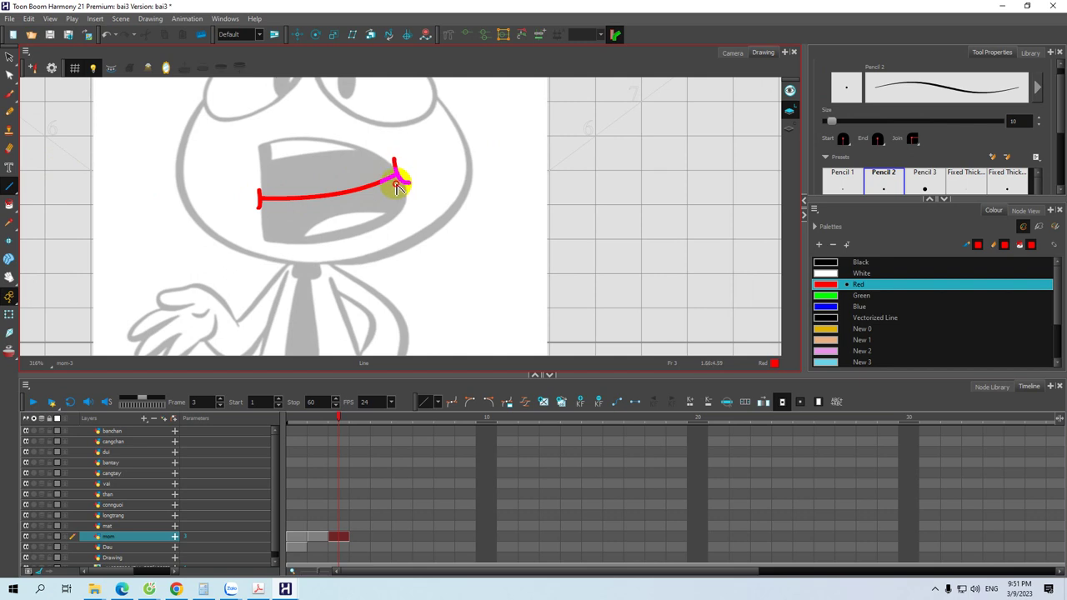
left_click_drag(334, 195, 345, 203)
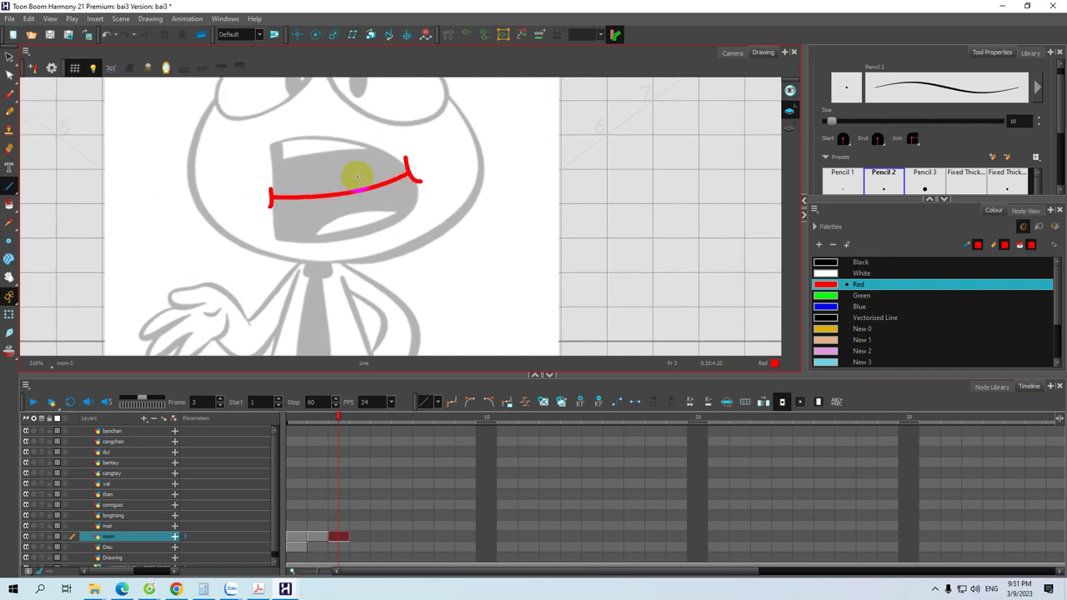
Return to frame 1 of the mom layer, which holds the open mouth with teeth
left_click(312, 535)
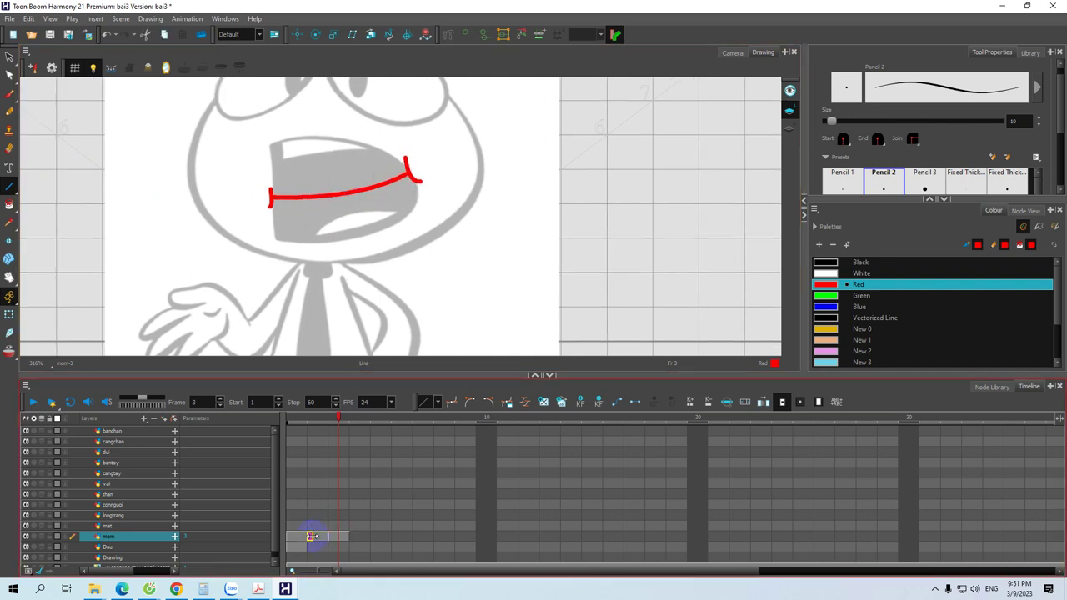
left_click(300, 539)
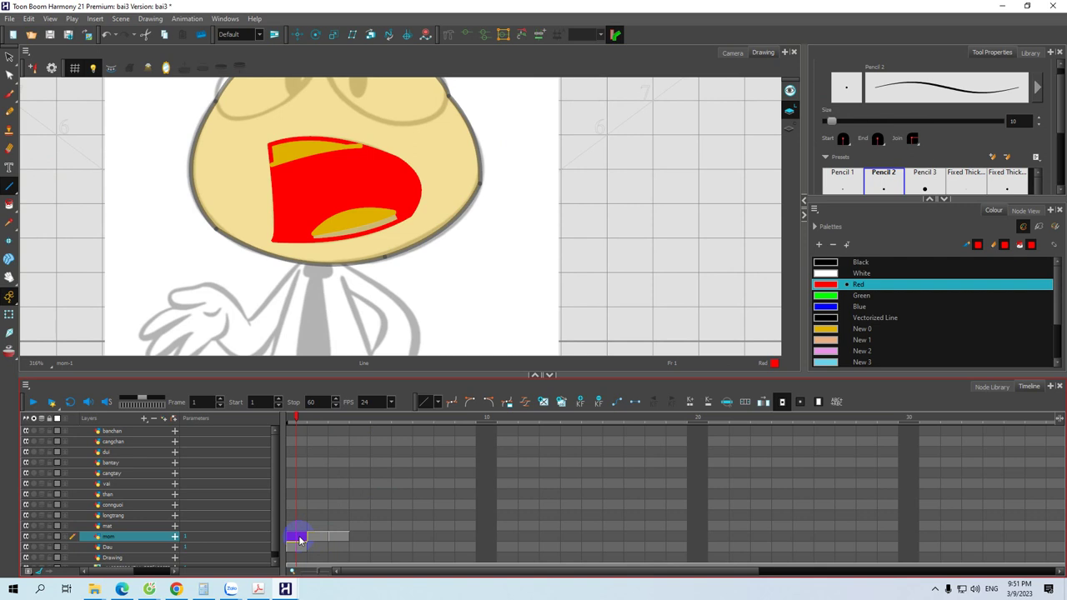
key("F5")
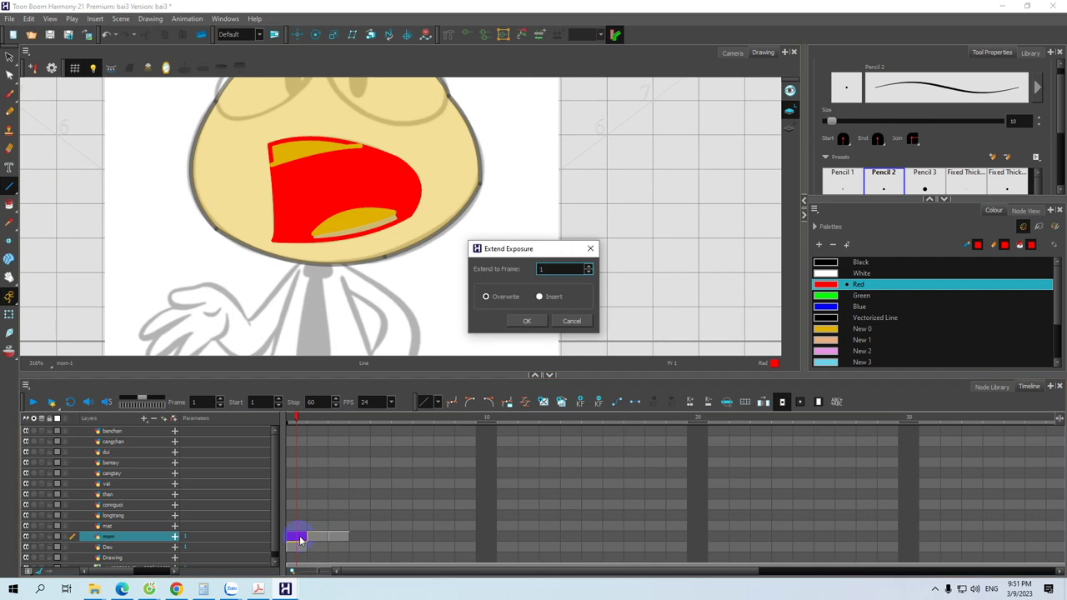
left_click(568, 320)
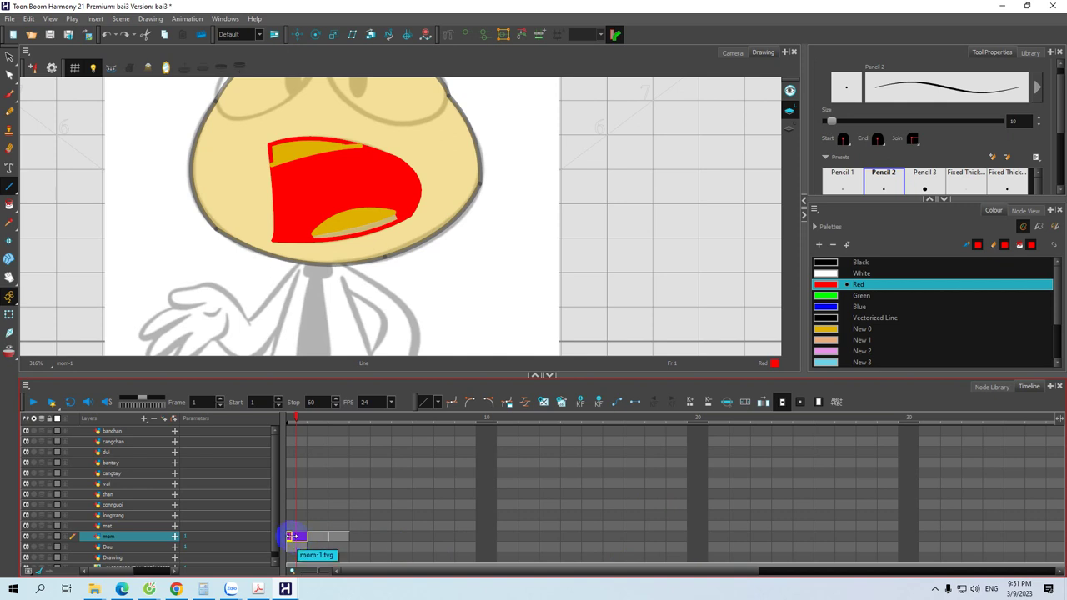
right_click(301, 540)
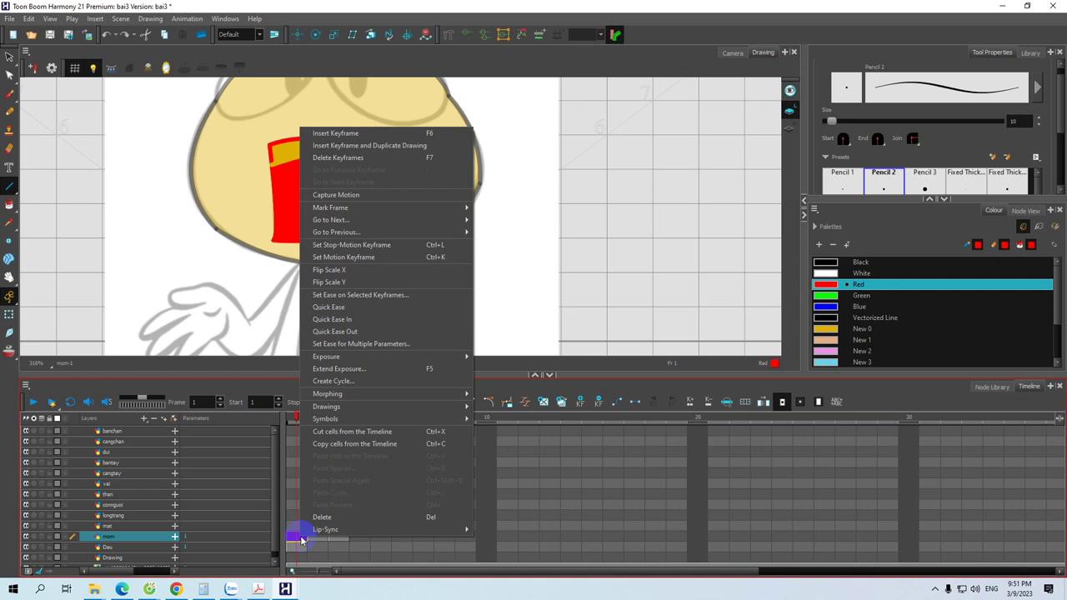
left_click(301, 540)
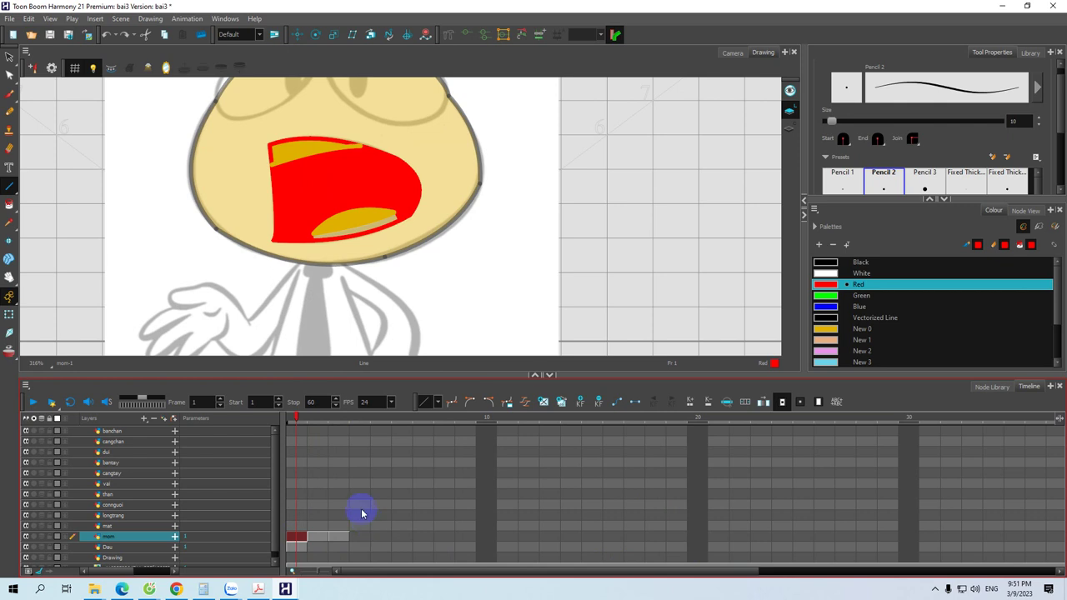
On the mat layer, trace the outline of the right-hand eye in the Vectorized Line colour as a closed curved shape
left_click(110, 527)
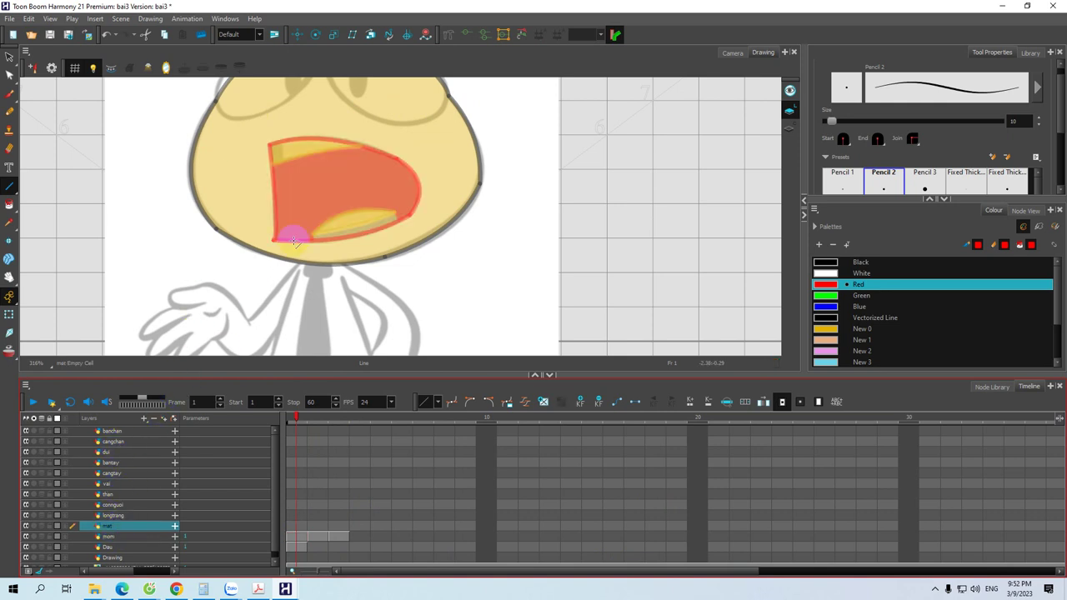
mouse_move(293, 183)
left_mouse_down()
mouse_move(298, 200)
mouse_move(286, 203)
mouse_move(288, 186)
mouse_move(279, 188)
left_mouse_up()
left_click(825, 321)
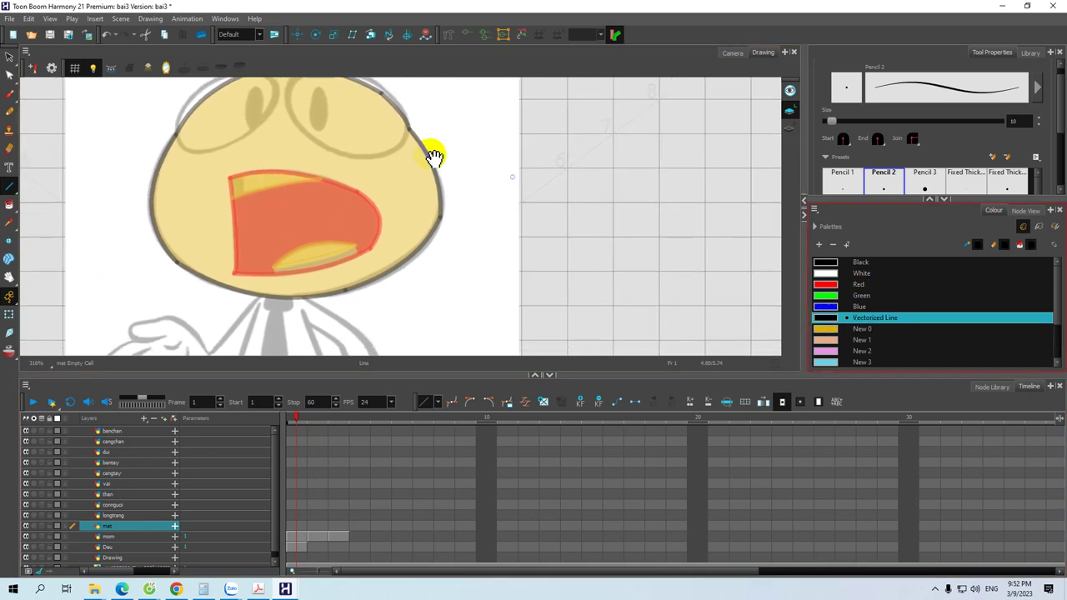
left_click_drag(354, 143, 371, 148)
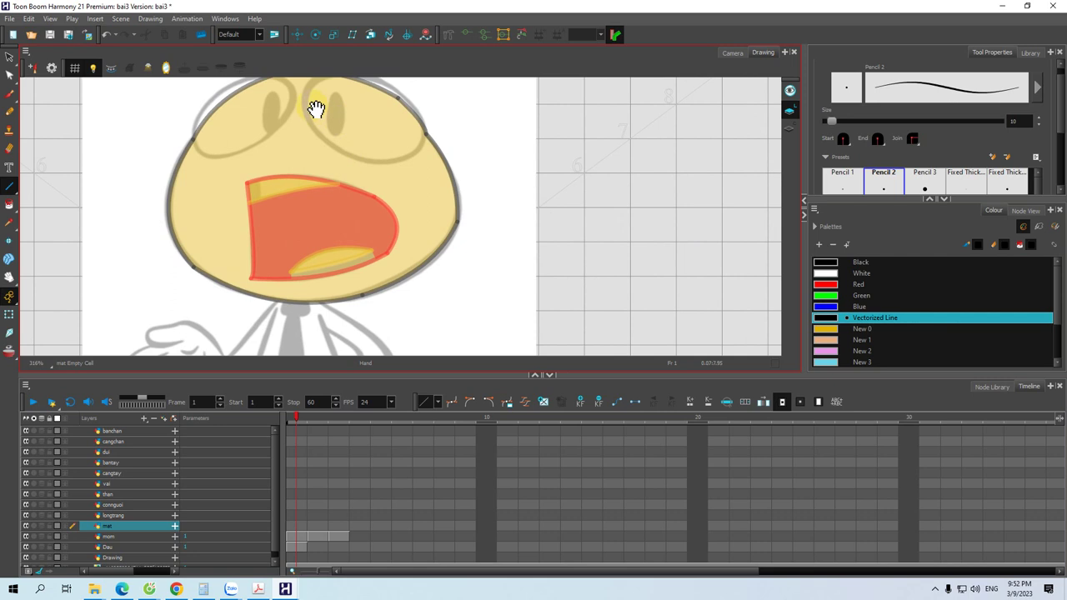
left_click_drag(315, 110, 309, 131)
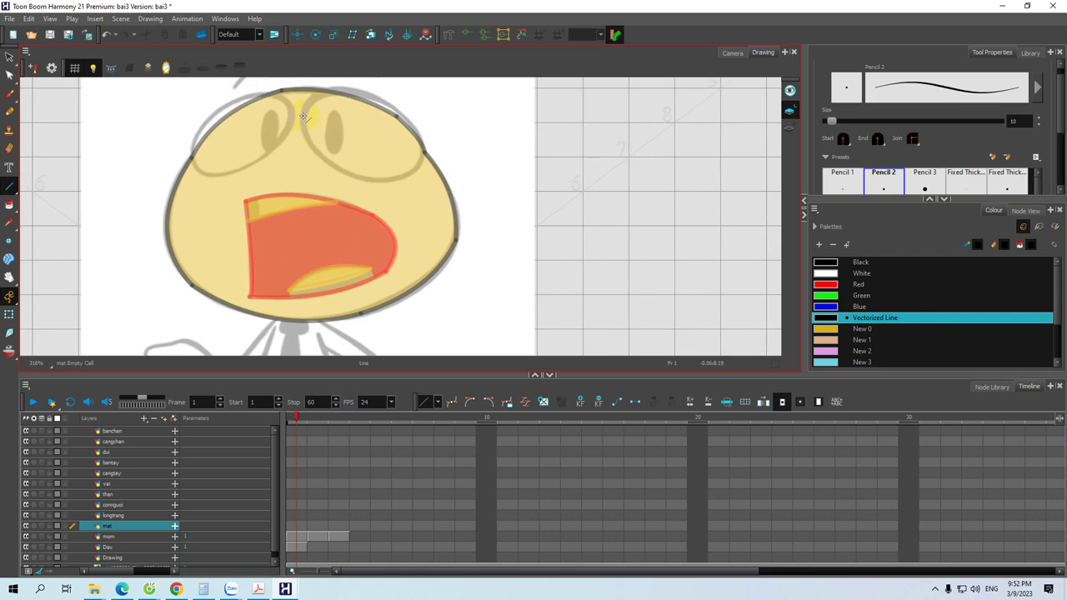
mouse_move(315, 150)
left_mouse_down()
mouse_move(333, 169)
mouse_move(300, 155)
left_mouse_up()
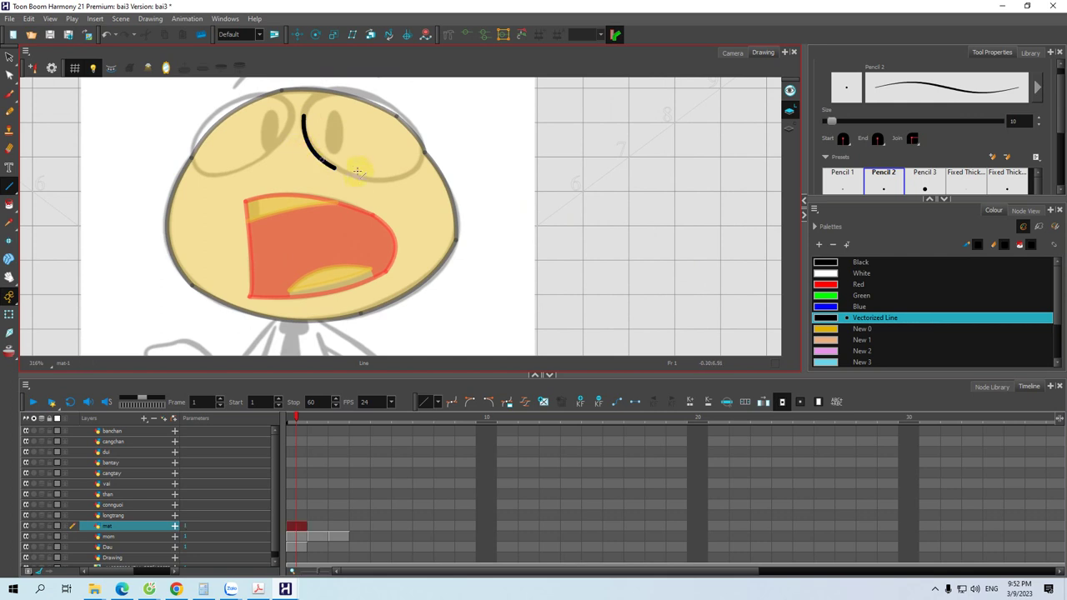
mouse_move(356, 182)
left_mouse_down()
mouse_move(320, 170)
mouse_move(395, 141)
mouse_move(363, 175)
left_mouse_up()
mouse_move(283, 153)
left_mouse_down()
mouse_move(297, 114)
mouse_move(312, 107)
mouse_move(298, 109)
mouse_move(290, 117)
mouse_move(345, 112)
mouse_move(357, 126)
mouse_move(337, 123)
mouse_move(325, 105)
mouse_move(374, 165)
mouse_move(377, 155)
mouse_move(349, 166)
left_mouse_up()
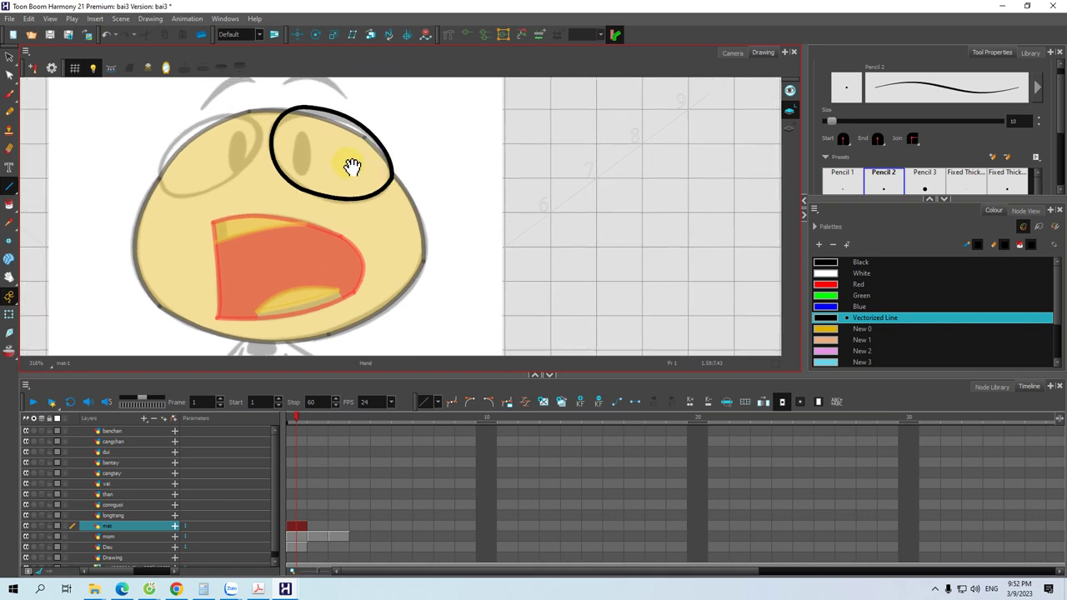
On the connguoi layer, trace the inside of the right-hand eye outline in White and fill it with White
key("space")
left_click_drag(400, 182, 403, 185)
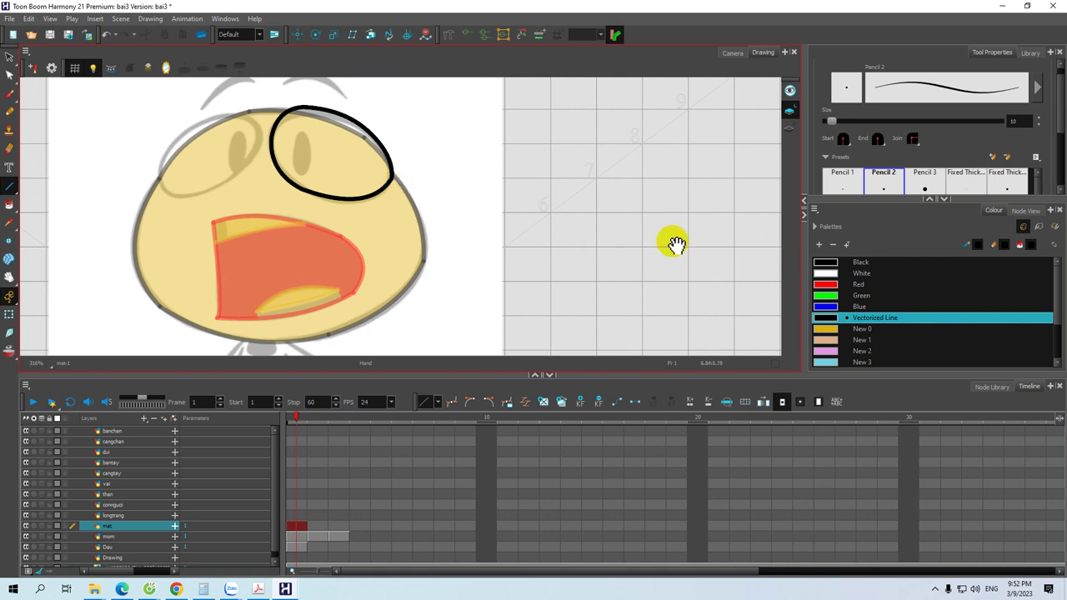
left_click(825, 273)
key("space")
left_click_drag(331, 144, 319, 171)
left_click(112, 504)
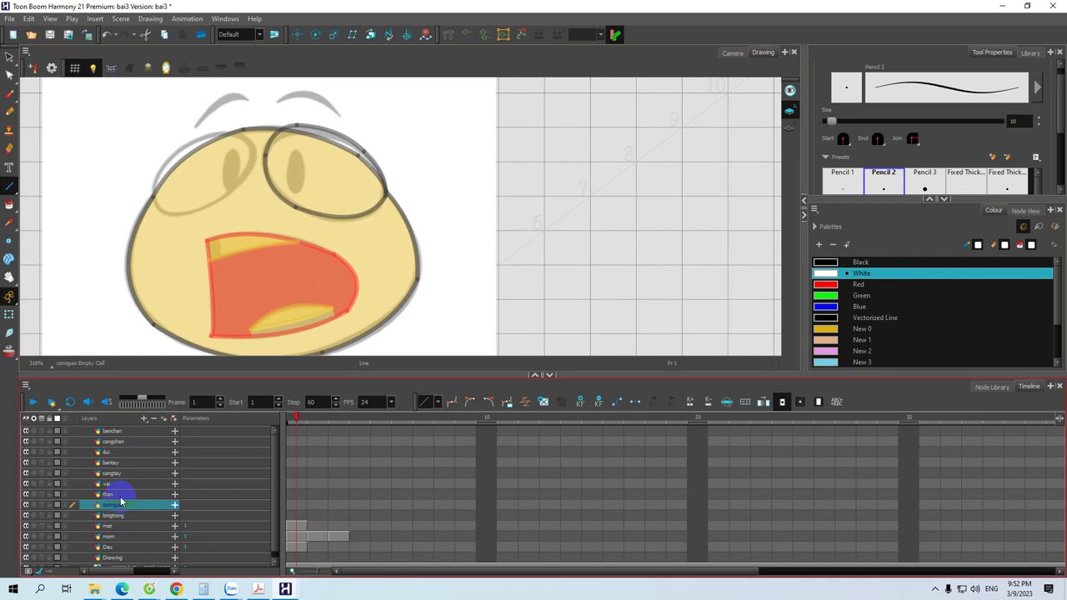
left_click(287, 145)
left_click_drag(288, 146, 270, 158)
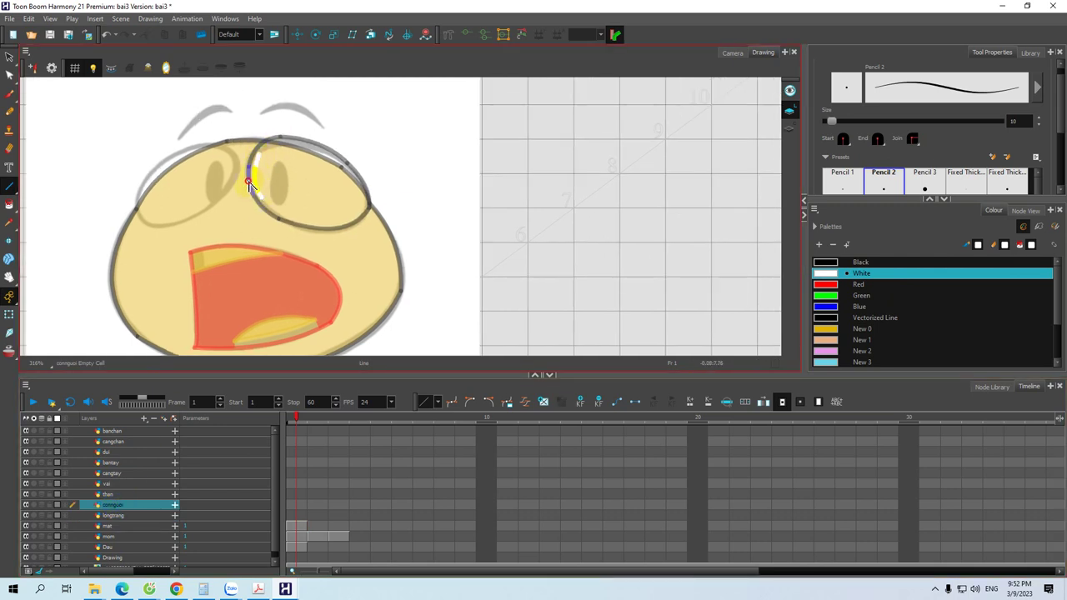
mouse_move(247, 182)
left_mouse_down()
mouse_move(281, 131)
mouse_move(310, 136)
mouse_move(264, 137)
mouse_move(306, 145)
mouse_move(297, 126)
mouse_move(338, 159)
mouse_move(286, 142)
mouse_move(237, 149)
mouse_move(288, 129)
mouse_move(300, 137)
mouse_move(248, 125)
mouse_move(313, 143)
mouse_move(300, 135)
mouse_move(345, 174)
mouse_move(336, 162)
mouse_move(344, 188)
mouse_move(330, 207)
mouse_move(349, 200)
mouse_move(265, 216)
left_mouse_up()
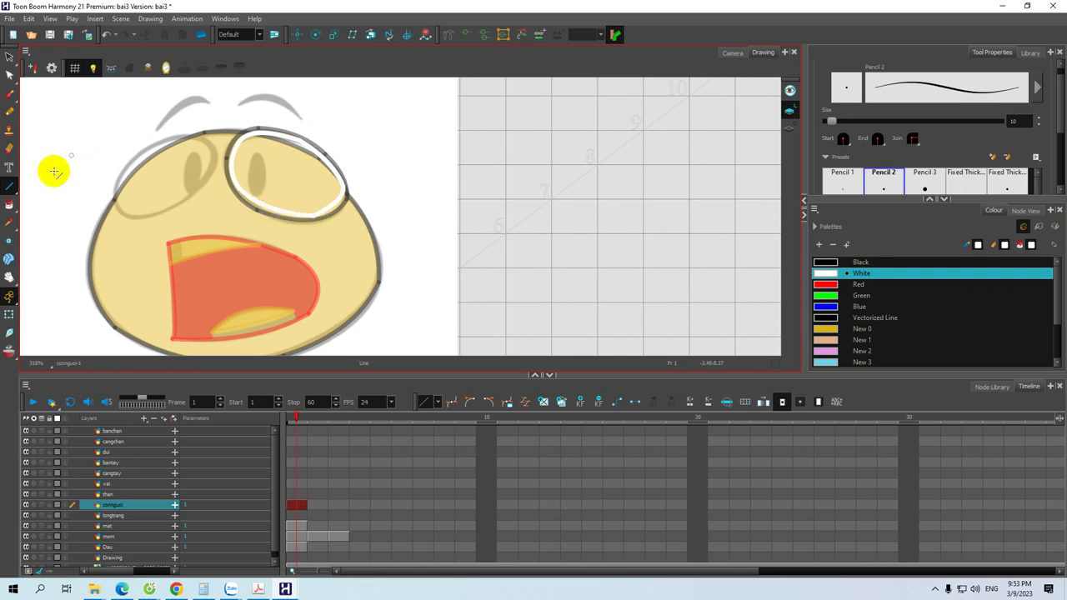
left_click(10, 206)
left_click(281, 178)
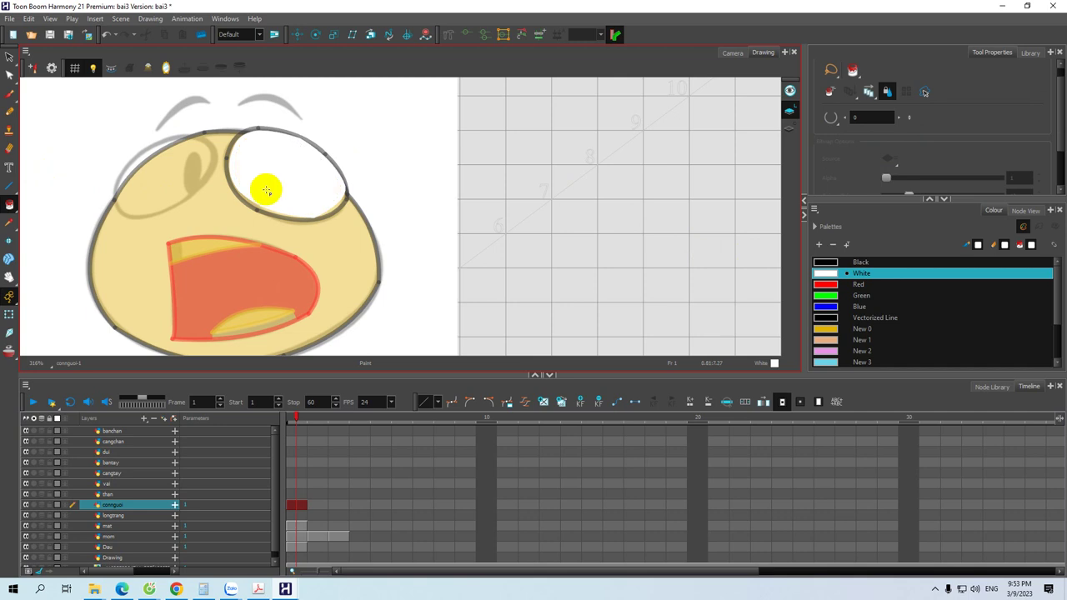
On the longtrang layer, draw the right-hand eye's oval pupil in Black and fill it with Black
left_click(115, 516)
left_click_drag(233, 208, 250, 209)
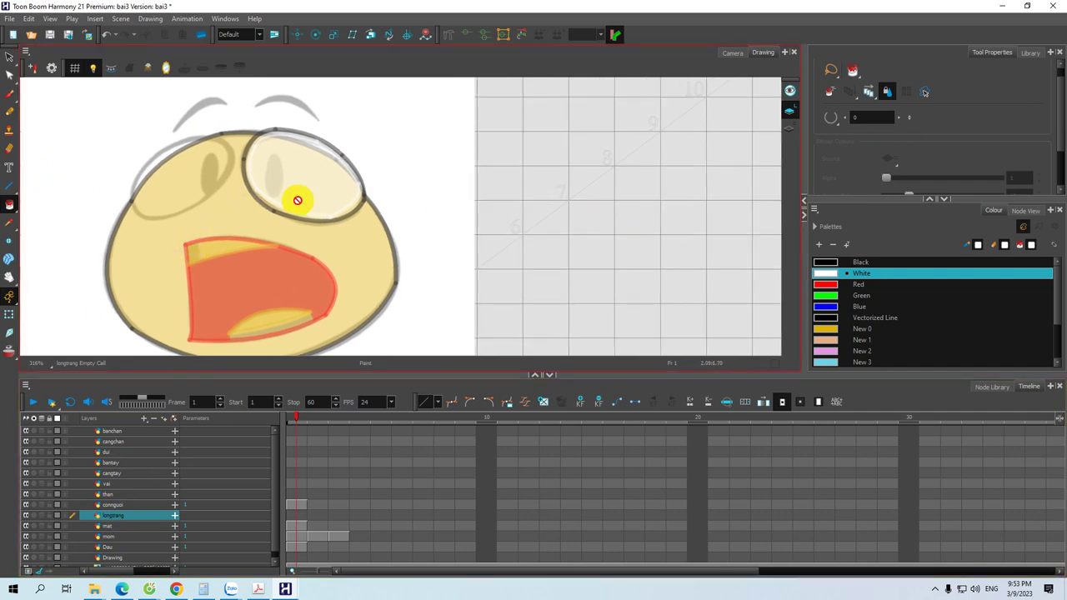
left_click(10, 186)
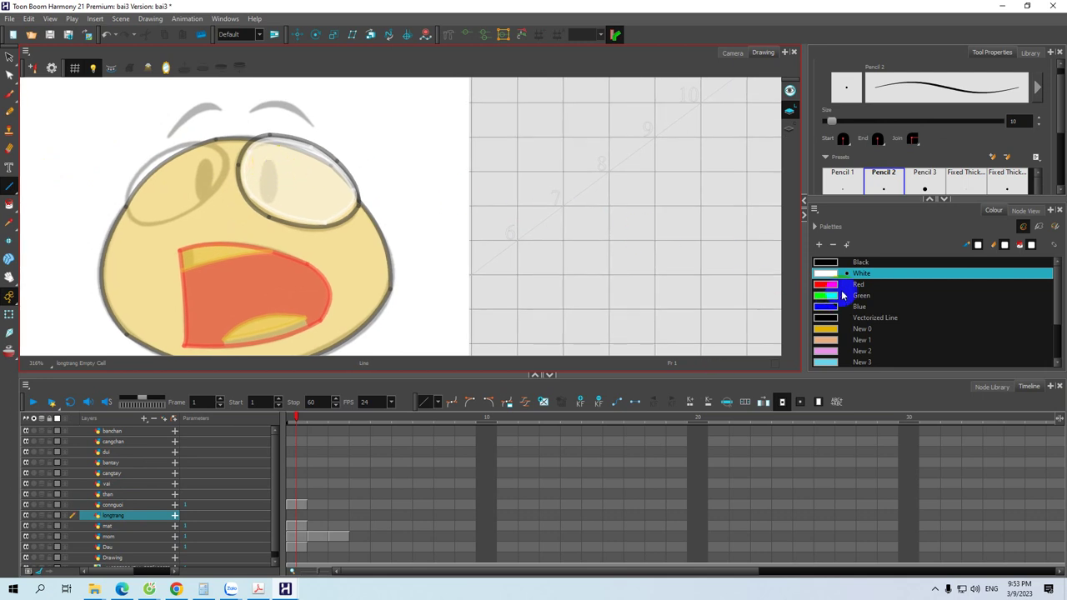
left_click(828, 262)
left_click_drag(265, 160, 259, 177)
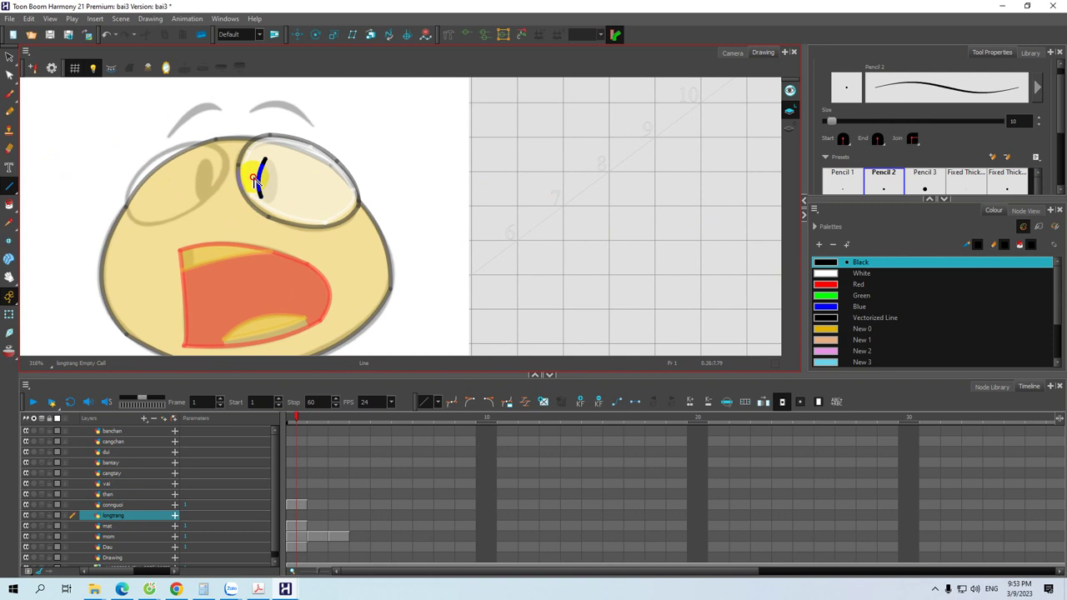
mouse_move(265, 160)
left_mouse_down()
mouse_move(285, 185)
mouse_move(259, 193)
left_mouse_up()
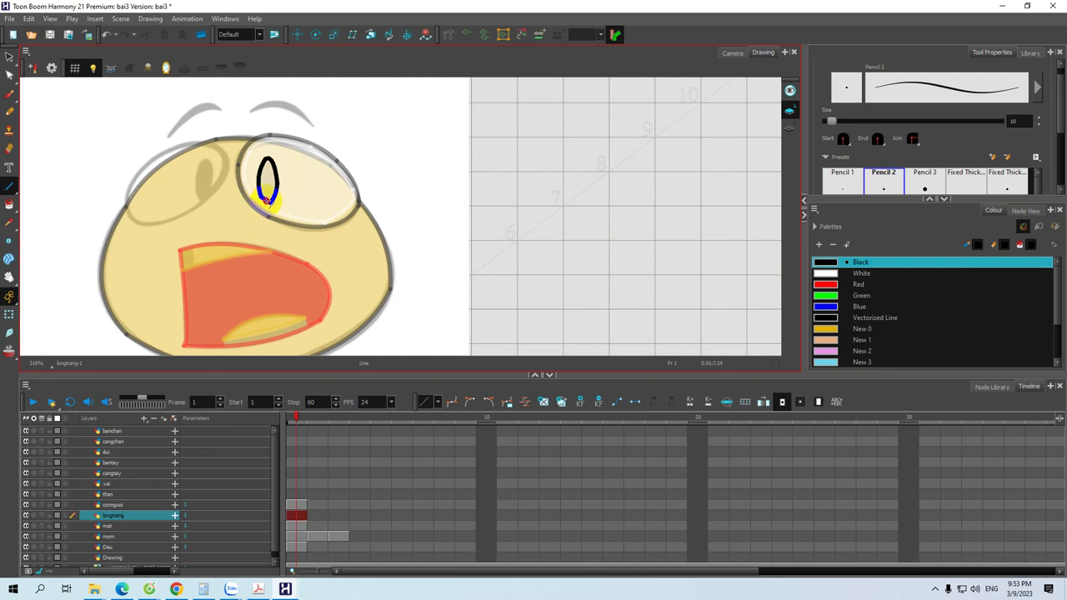
left_click(9, 204)
left_click(267, 180)
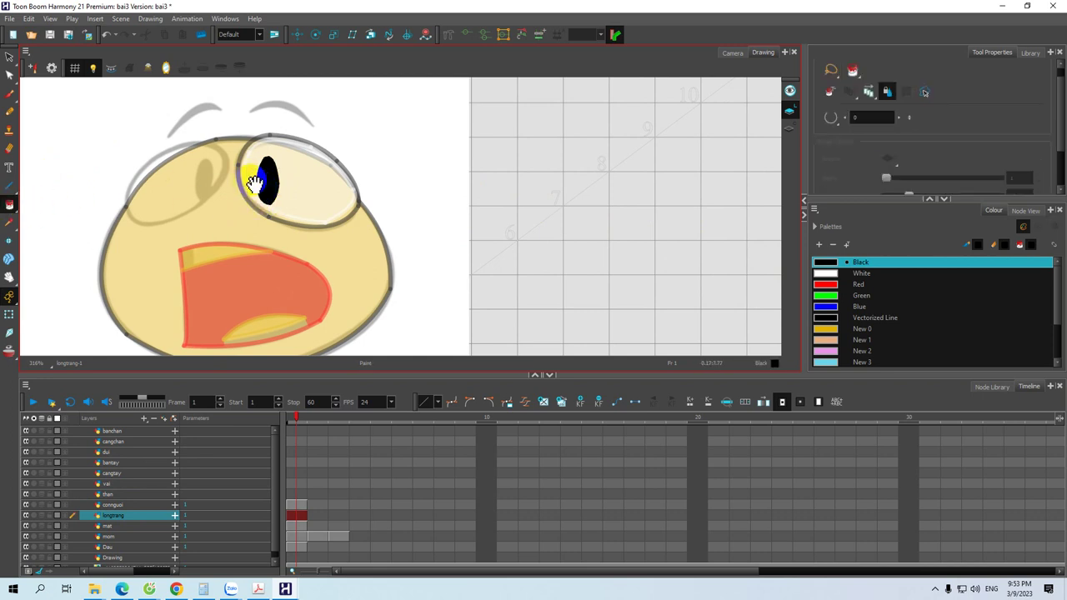
Select the black pupil on the longtrang layer, followed by the white eye shape on the connguoi layer, to check each layer's artwork
left_click(9, 56)
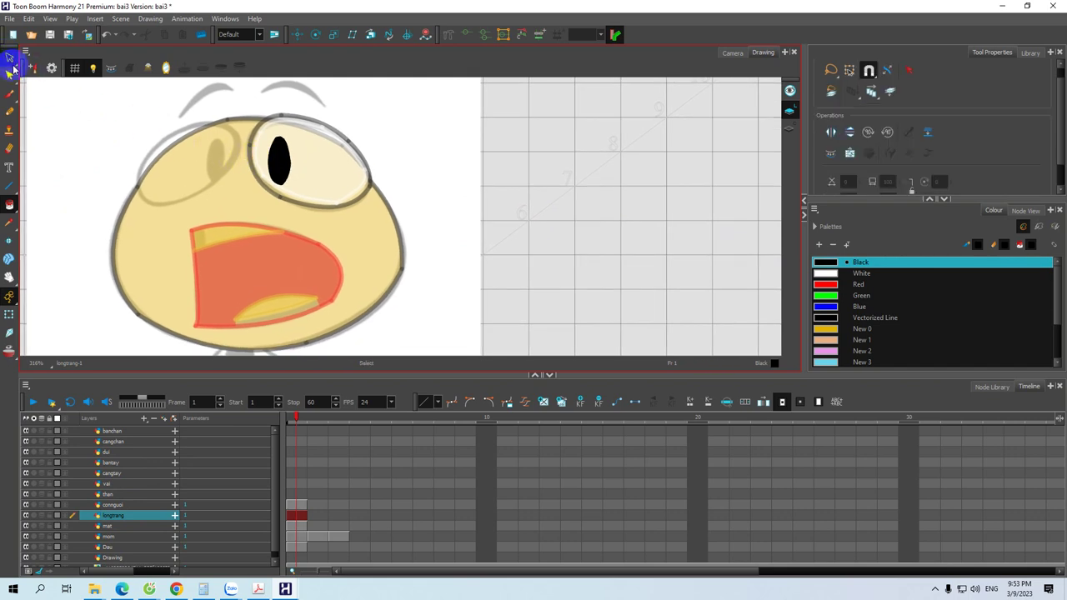
mouse_move(296, 103)
left_mouse_down()
mouse_move(262, 112)
mouse_move(242, 144)
mouse_move(246, 183)
left_mouse_up()
mouse_move(307, 207)
left_mouse_down()
mouse_move(323, 182)
mouse_move(317, 129)
mouse_move(296, 104)
left_mouse_up()
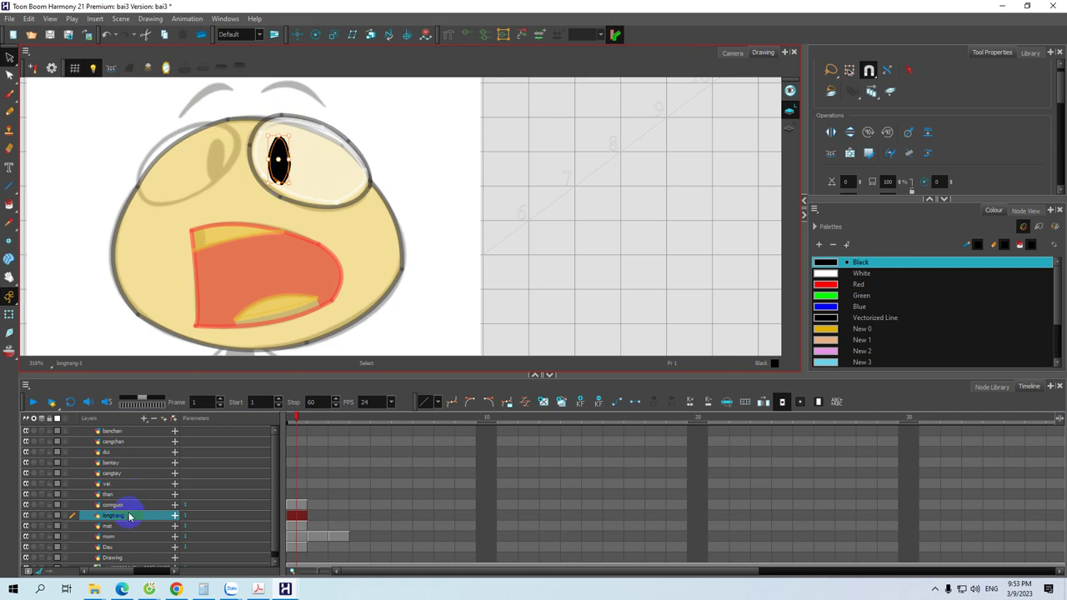
left_click(116, 506)
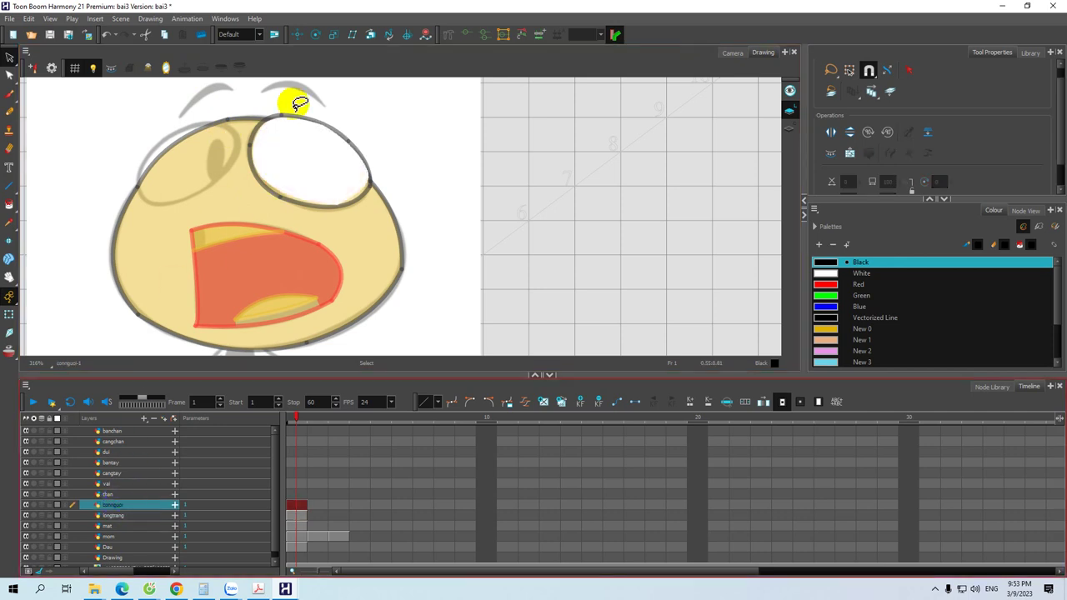
left_click_drag(312, 112, 250, 131)
mouse_move(307, 220)
left_mouse_down()
mouse_move(357, 216)
mouse_move(371, 160)
mouse_move(349, 126)
mouse_move(310, 113)
left_mouse_up()
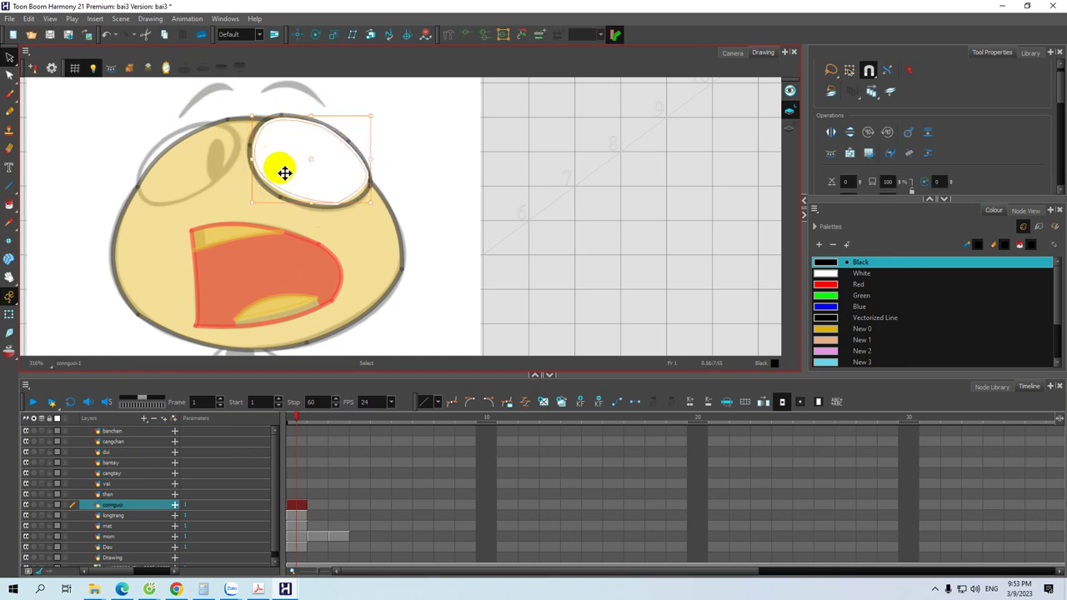
On the mat layer, fill the inside of the right-hand eye outline with Black and select the filled eye
left_click(117, 526)
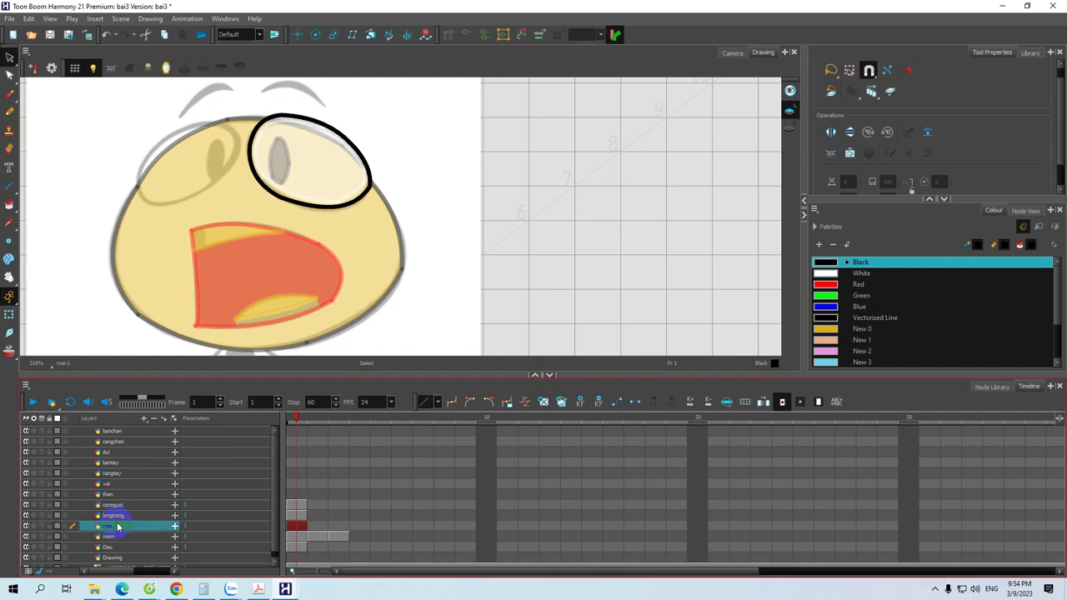
mouse_move(310, 102)
left_mouse_down()
mouse_move(258, 112)
mouse_move(245, 135)
mouse_move(250, 171)
left_mouse_up()
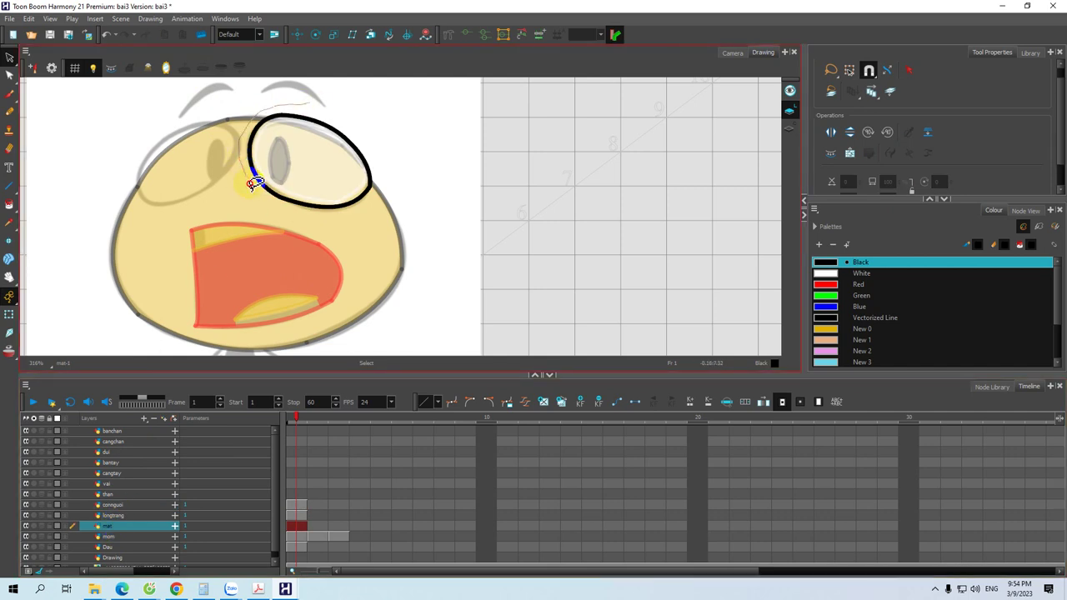
mouse_move(325, 216)
left_mouse_down()
mouse_move(378, 194)
mouse_move(379, 157)
mouse_move(310, 104)
left_mouse_up()
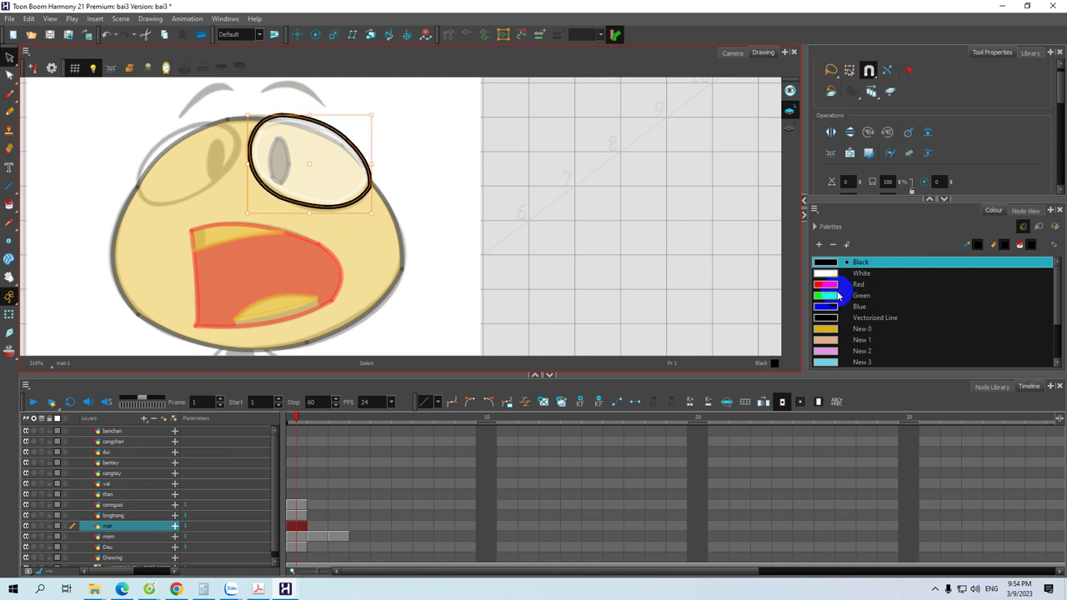
left_click(9, 206)
left_click(309, 166)
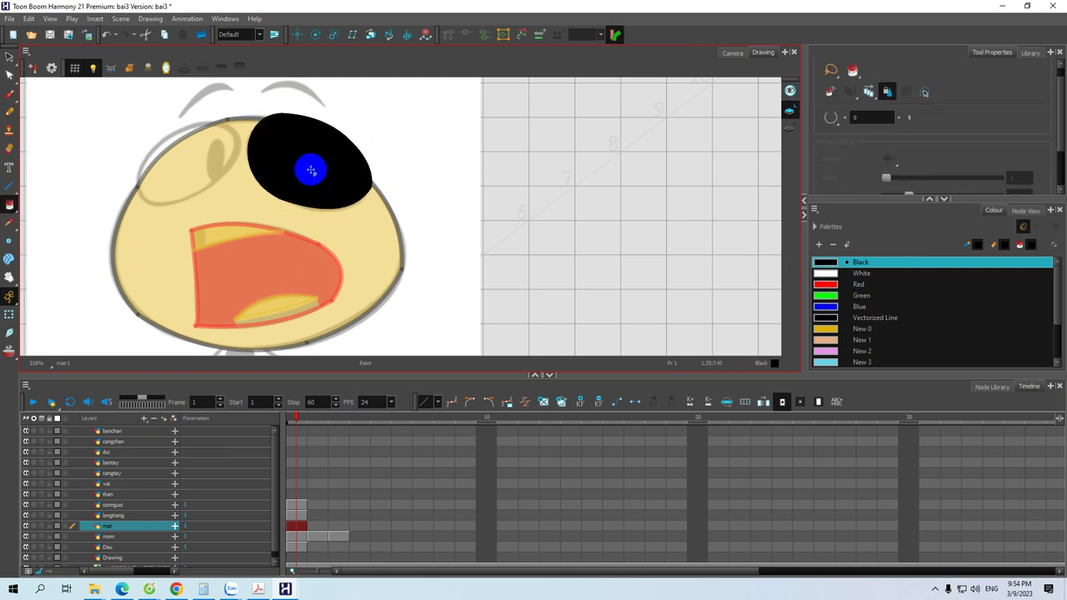
left_click(9, 57)
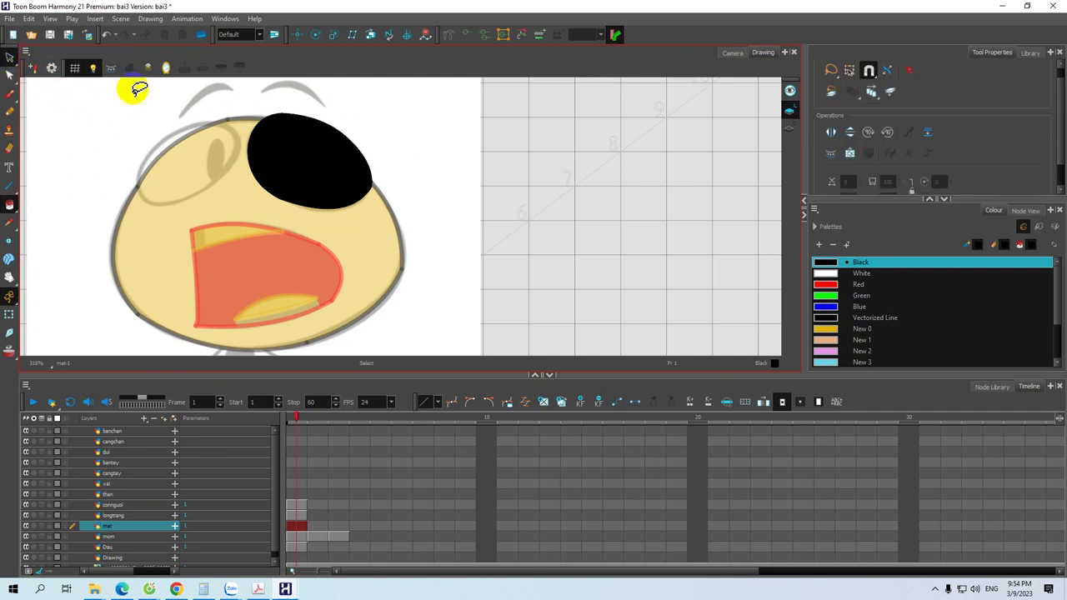
mouse_move(315, 106)
left_mouse_down()
mouse_move(291, 100)
mouse_move(235, 132)
left_mouse_up()
mouse_move(287, 218)
left_mouse_down()
mouse_move(390, 202)
mouse_move(385, 158)
mouse_move(333, 111)
mouse_move(301, 108)
mouse_move(319, 127)
mouse_move(295, 174)
mouse_move(264, 131)
left_mouse_up()
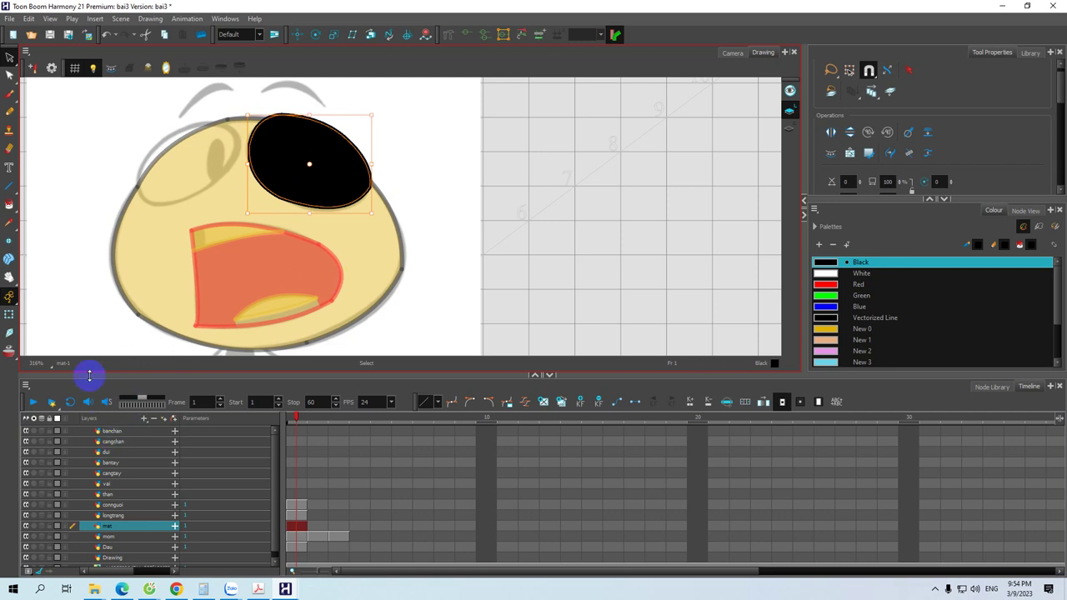
Choose the New 3 colour for line drawing and add a vector drawing layer named Rau above the mat layer
left_click(10, 189)
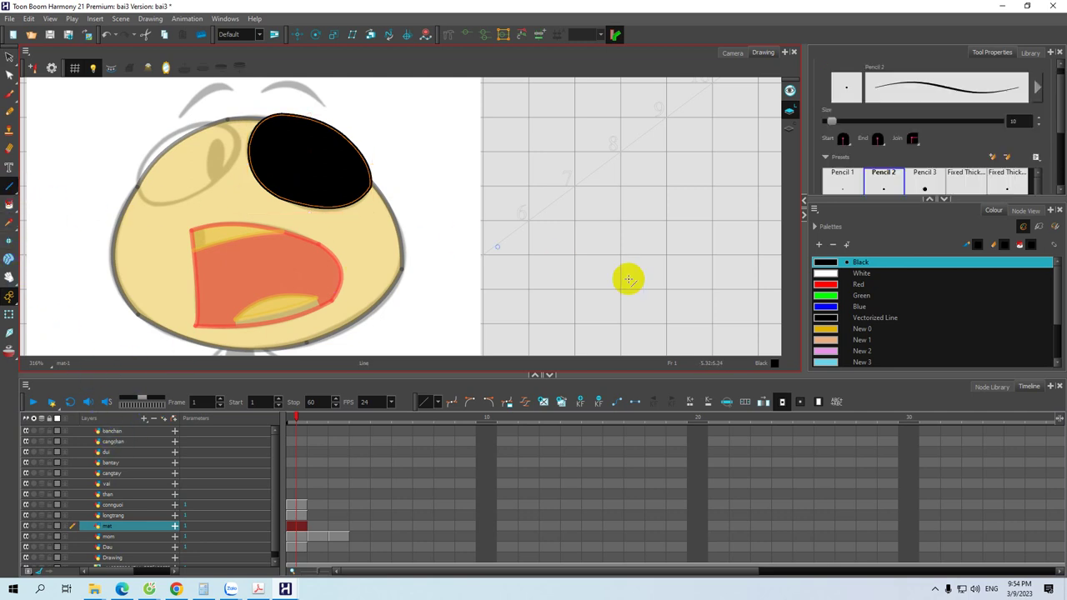
left_click(826, 331)
left_click_drag(405, 81, 426, 146)
left_click_drag(833, 362, 839, 350)
left_click_drag(363, 138, 372, 148)
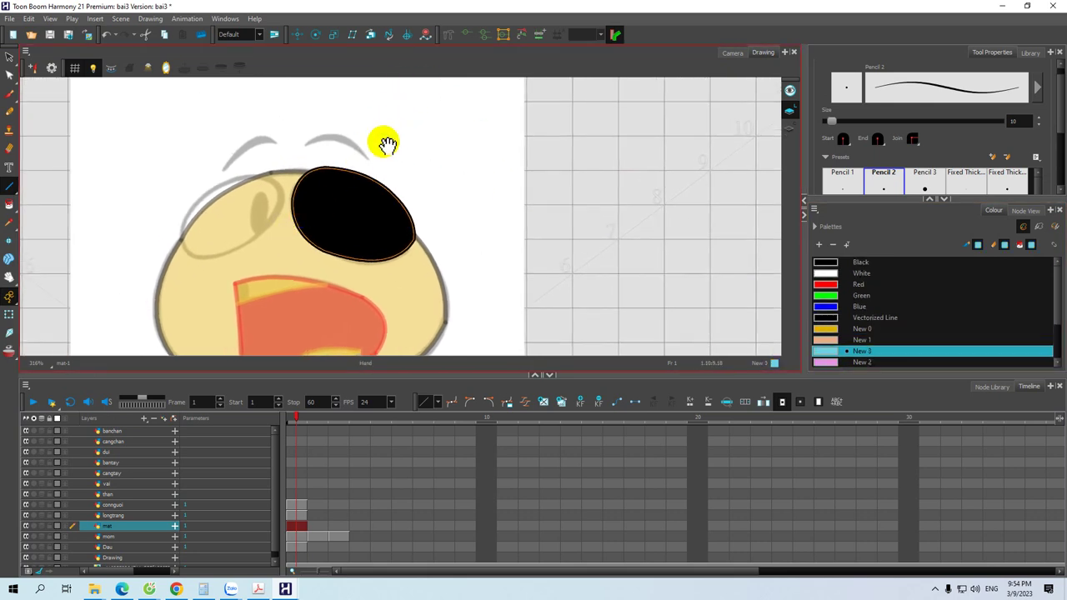
left_click(144, 418)
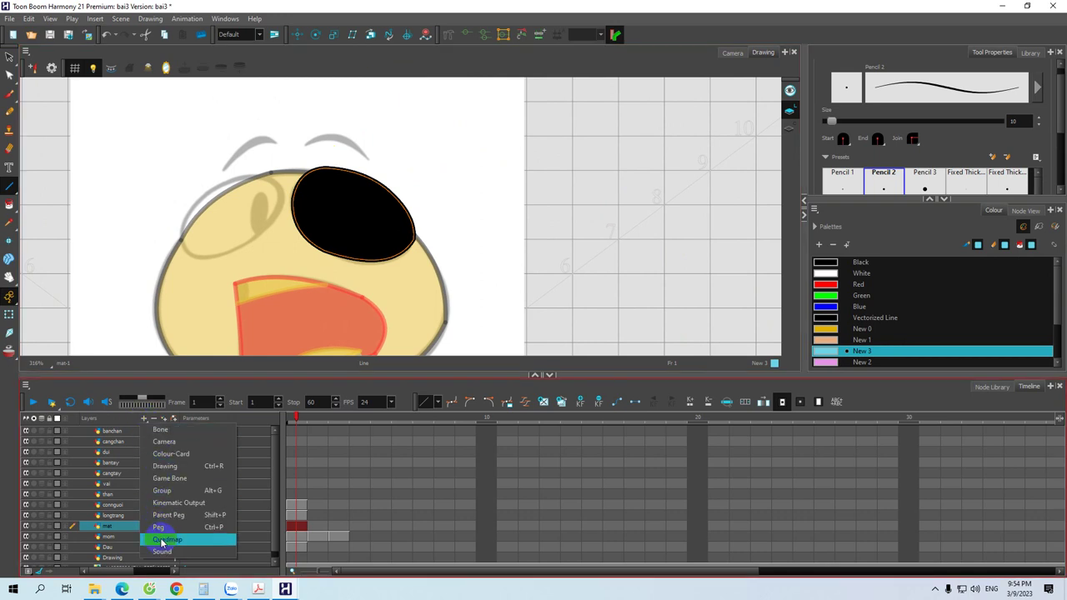
left_click(166, 469)
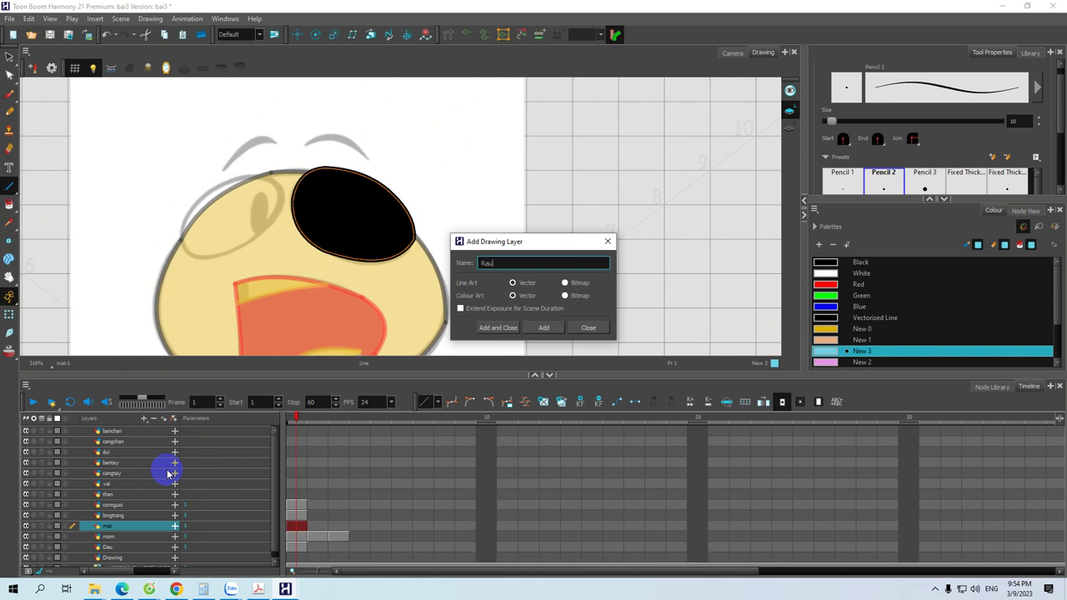
key("Return")
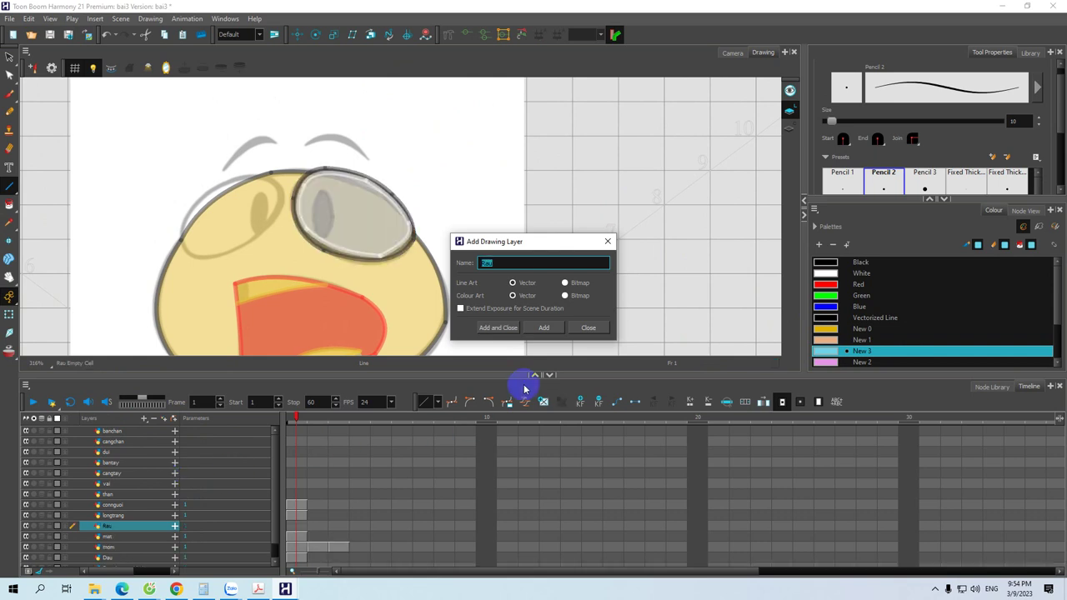
left_click(588, 328)
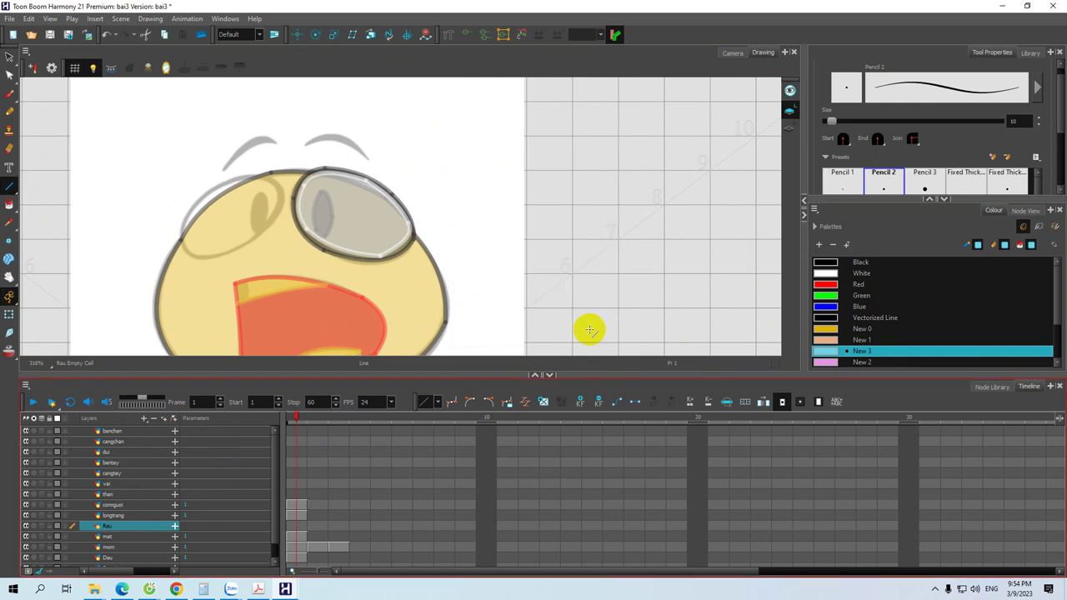
On the Rau layer, trace both eyebrows over the reference in New 3 and fill them with the same colour
key("alt+i")
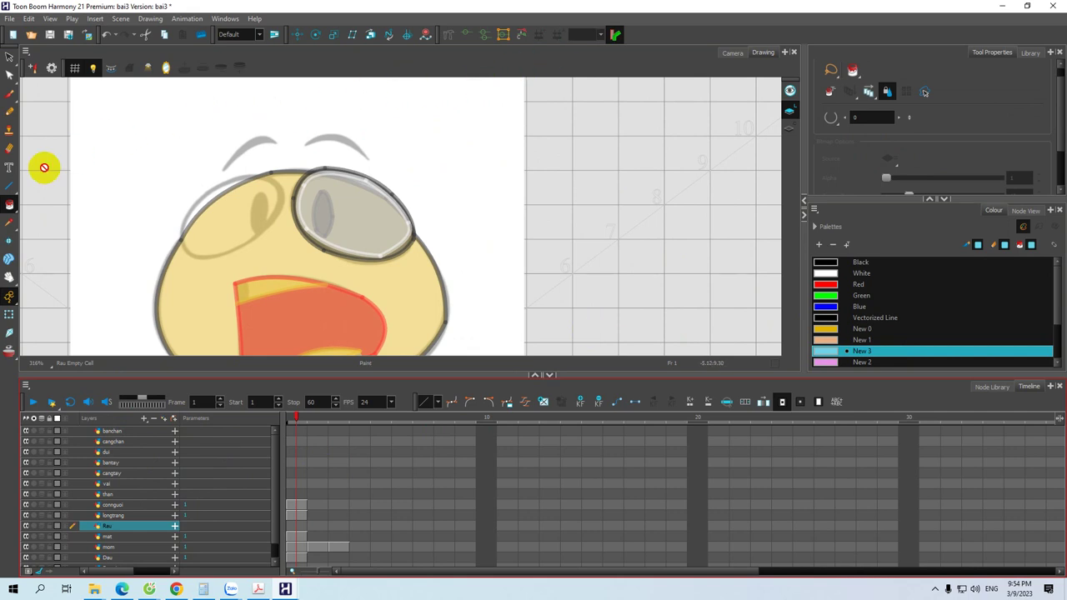
left_click(10, 190)
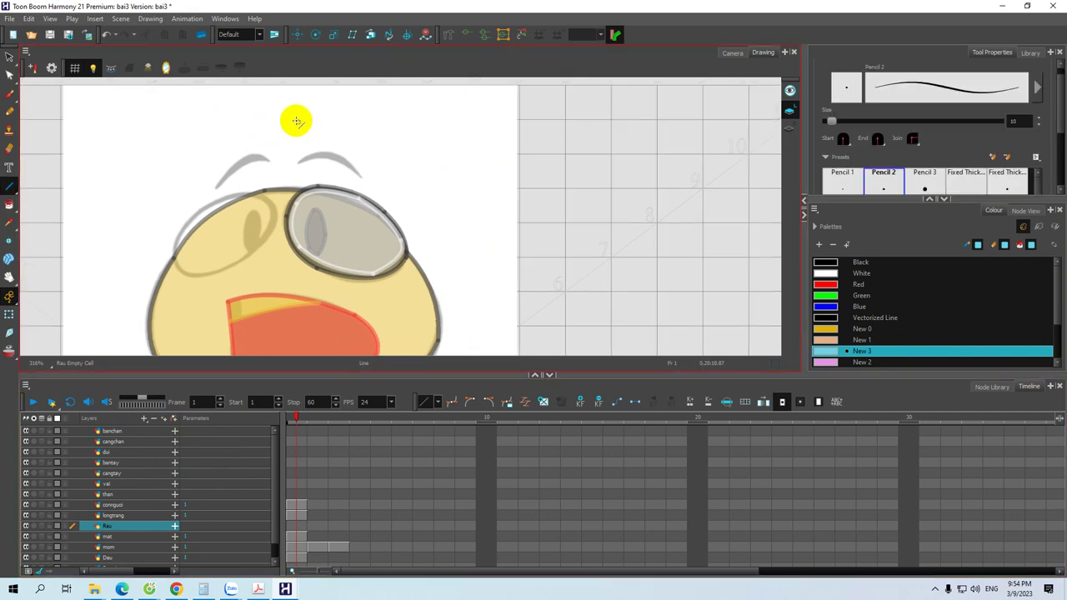
scroll(294, 120, "up", 3)
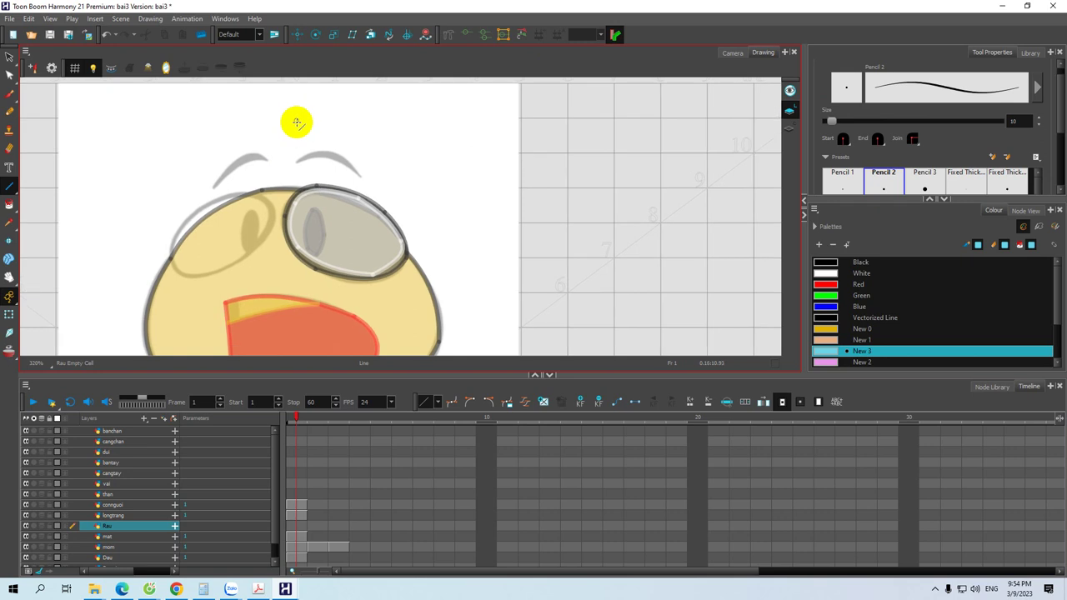
mouse_move(269, 142)
left_mouse_down()
mouse_move(284, 116)
mouse_move(318, 112)
mouse_move(282, 109)
mouse_move(337, 129)
mouse_move(313, 125)
mouse_move(311, 102)
mouse_move(299, 101)
mouse_move(348, 140)
mouse_move(272, 116)
mouse_move(346, 138)
mouse_move(299, 103)
mouse_move(331, 121)
left_mouse_up()
mouse_move(225, 102)
left_mouse_down()
mouse_move(176, 157)
mouse_move(204, 109)
mouse_move(191, 151)
mouse_move(179, 156)
mouse_move(207, 126)
mouse_move(262, 107)
mouse_move(212, 112)
mouse_move(261, 105)
left_mouse_up()
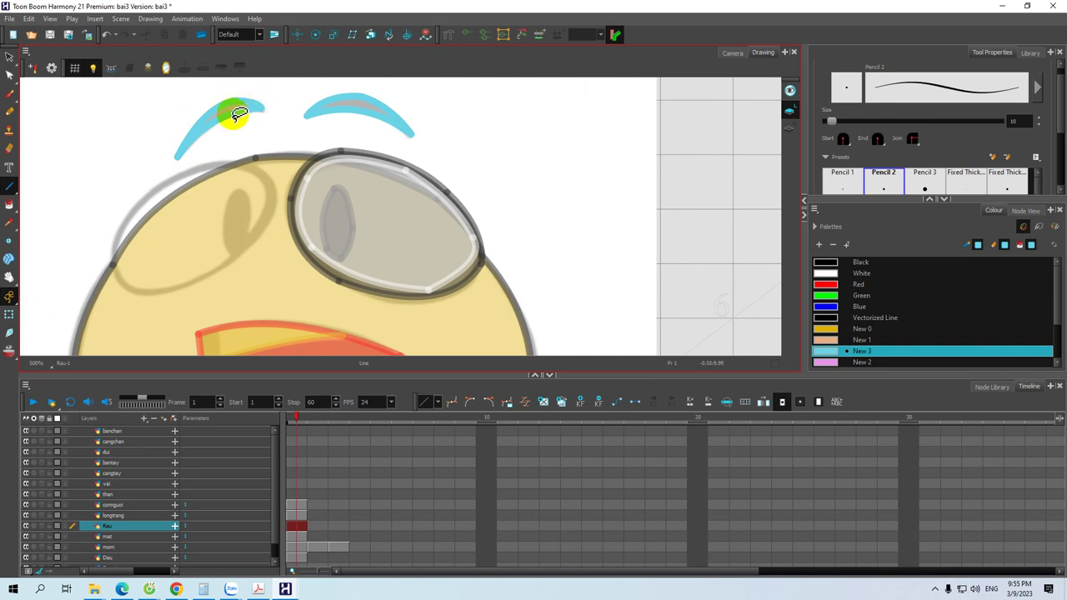
left_click(9, 204)
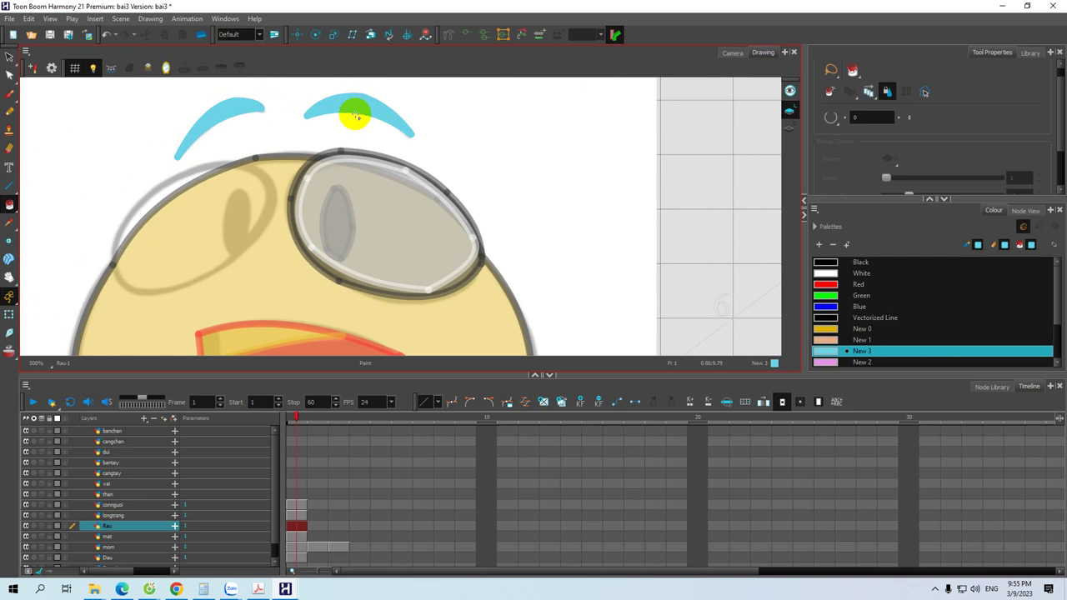
On the than layer, trace the two slanted sides of the torso with the Line tool in New 2
scroll(312, 100, "down", 4)
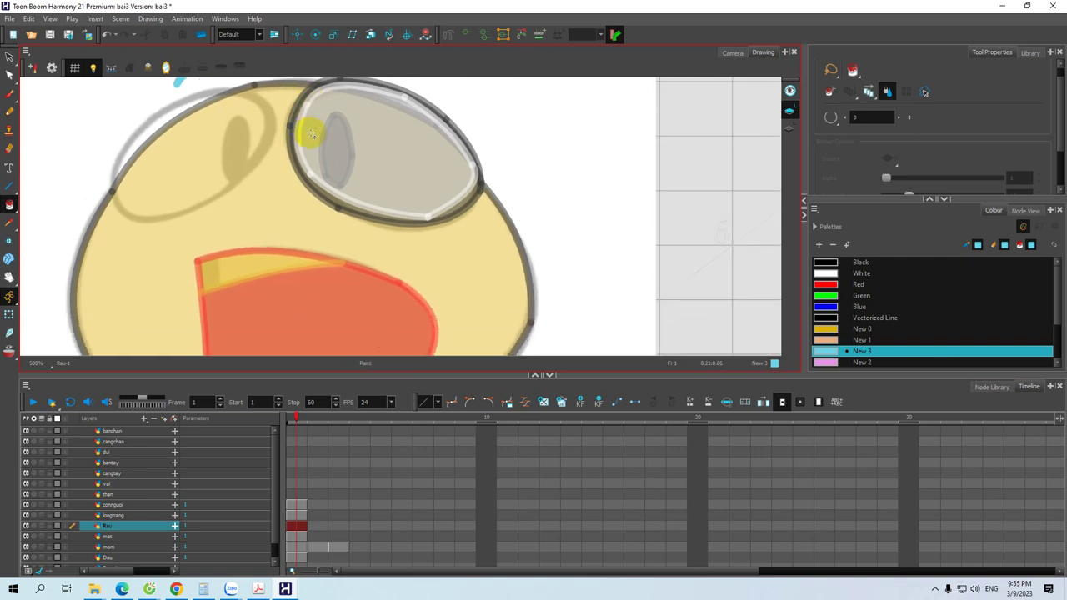
scroll(310, 133, "down", 5)
left_click_drag(297, 266, 279, 200)
left_click_drag(299, 298, 274, 211)
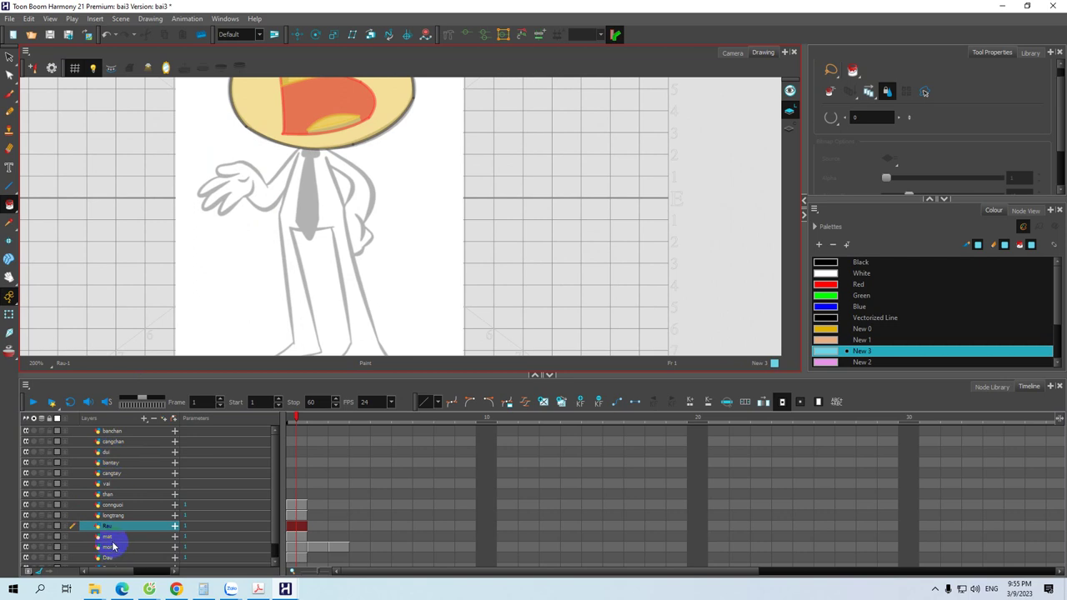
left_click_drag(278, 500, 280, 522)
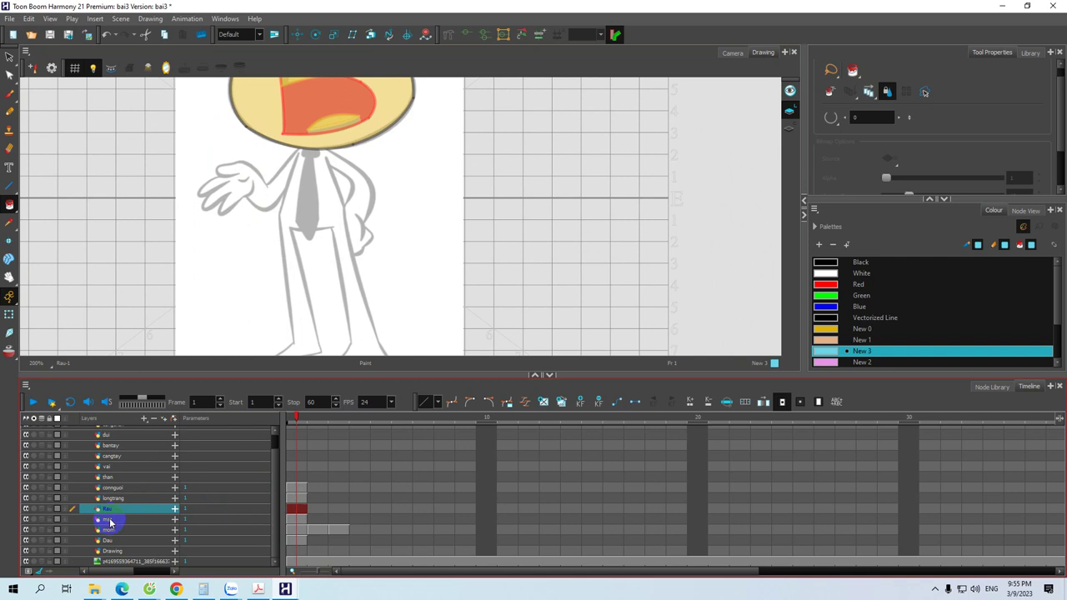
left_click(106, 478)
key("space")
left_click_drag(289, 219, 291, 241)
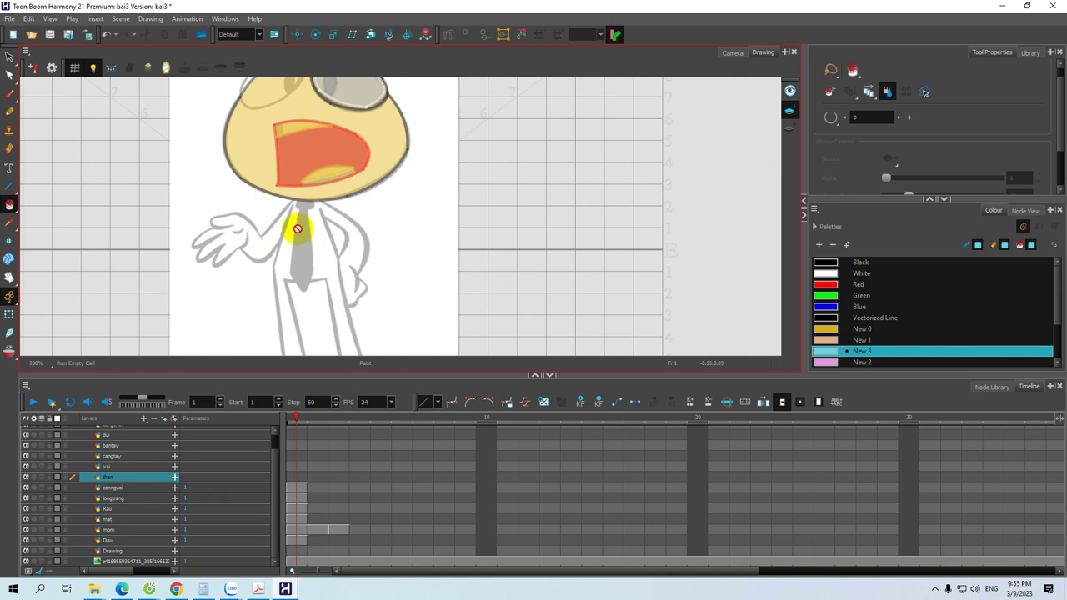
key("2")
key("2")
key("2")
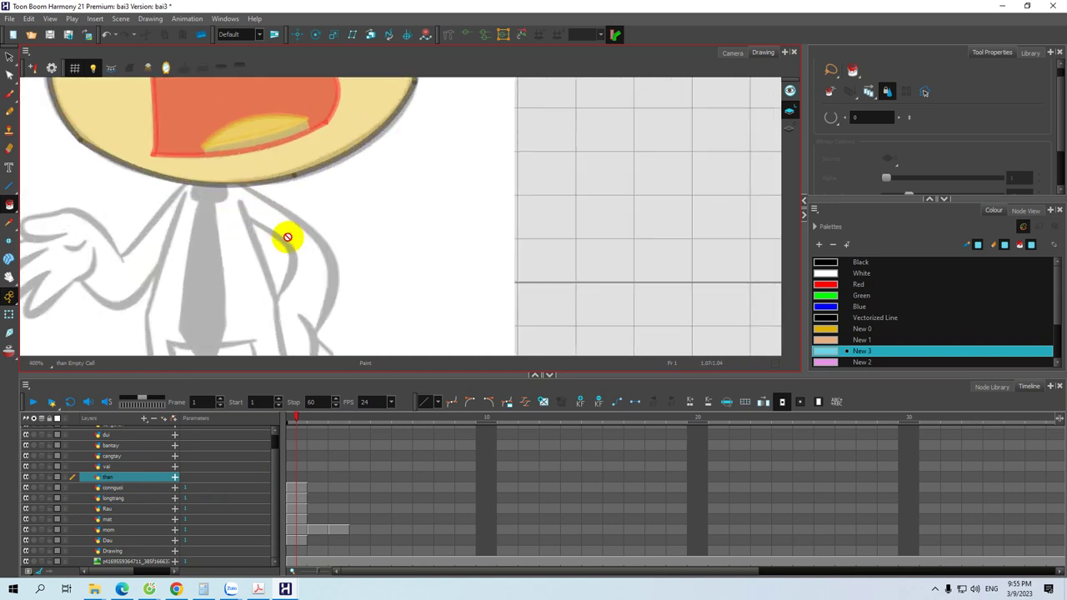
left_click_drag(331, 256, 455, 211)
left_click_drag(357, 238, 384, 224)
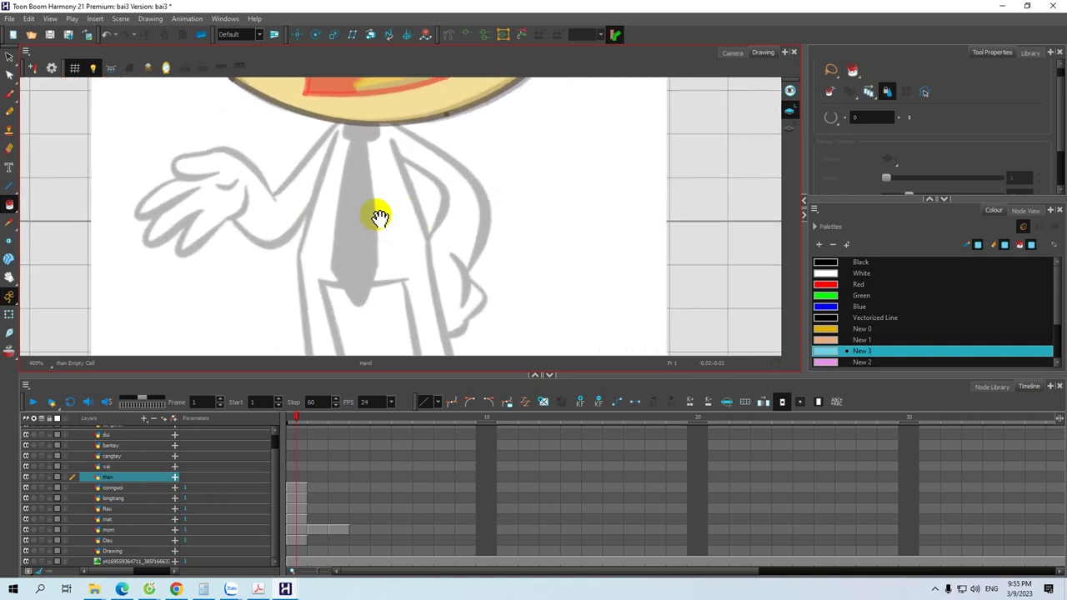
left_click(10, 185)
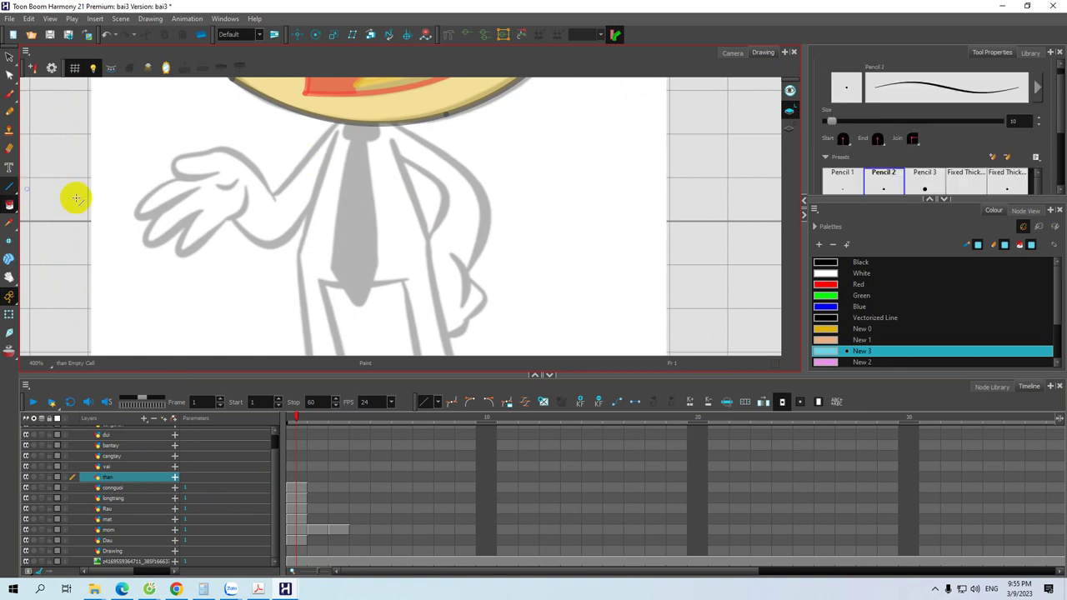
left_click(825, 364)
mouse_move(347, 126)
left_mouse_down()
mouse_move(302, 259)
mouse_move(316, 226)
left_mouse_up()
left_click_drag(386, 197, 345, 180)
left_click_drag(350, 108, 398, 234)
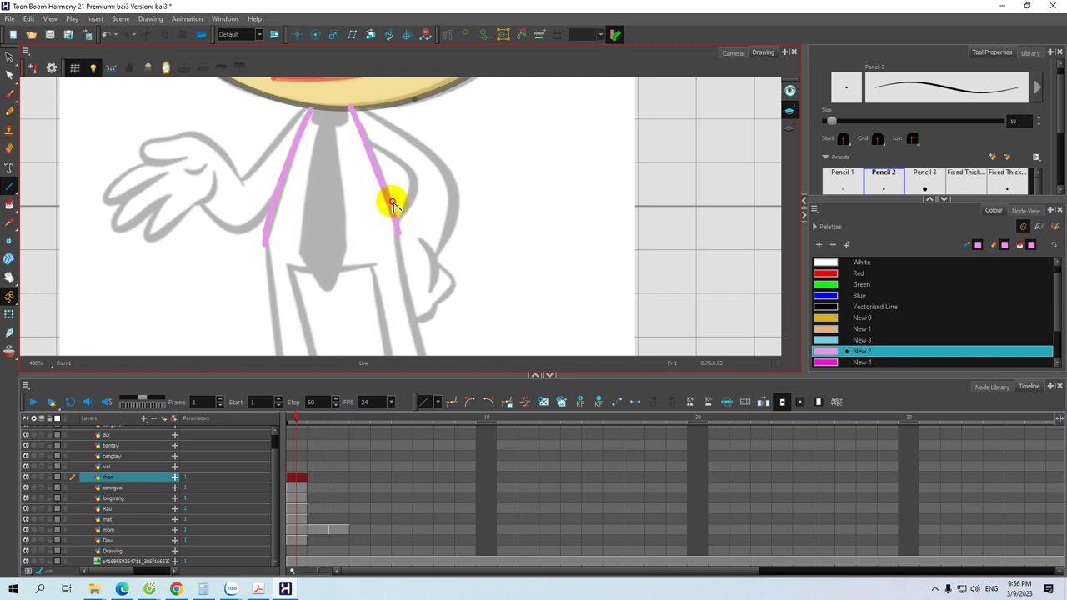
Complete the torso outline on the than layer with the lower sides, the waist line and the neck line in New 2
scroll(369, 231, "down", 3)
mouse_move(260, 199)
left_mouse_down()
mouse_move(384, 212)
mouse_move(371, 218)
mouse_move(357, 221)
mouse_move(394, 180)
mouse_move(382, 217)
left_mouse_up()
key("space")
left_click_drag(355, 163, 379, 237)
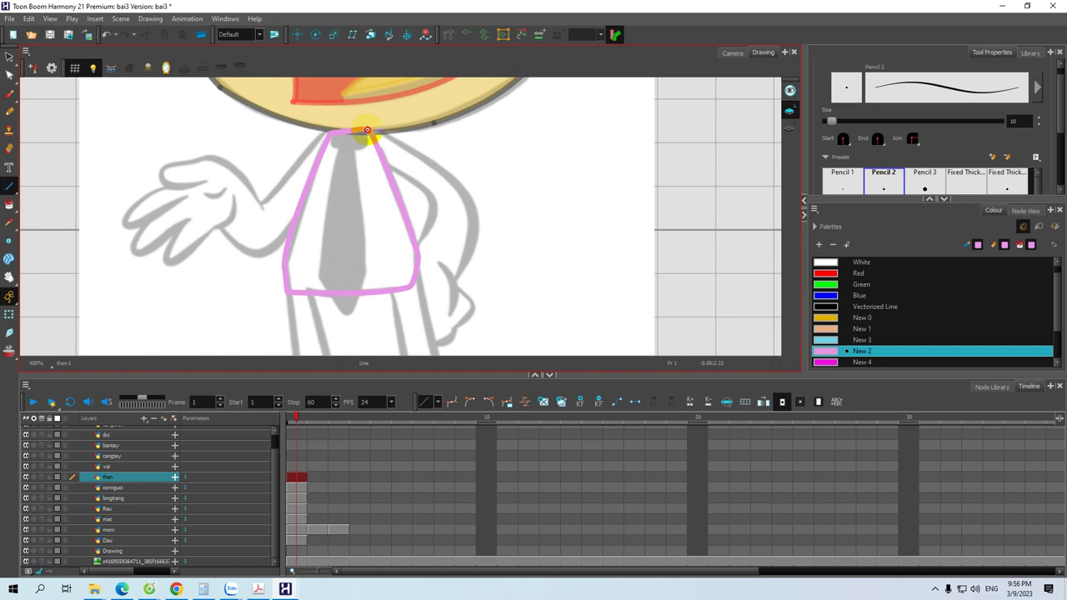
left_click_drag(334, 129, 334, 130)
Fill the torso outline on the than layer with New 2
left_click(9, 204)
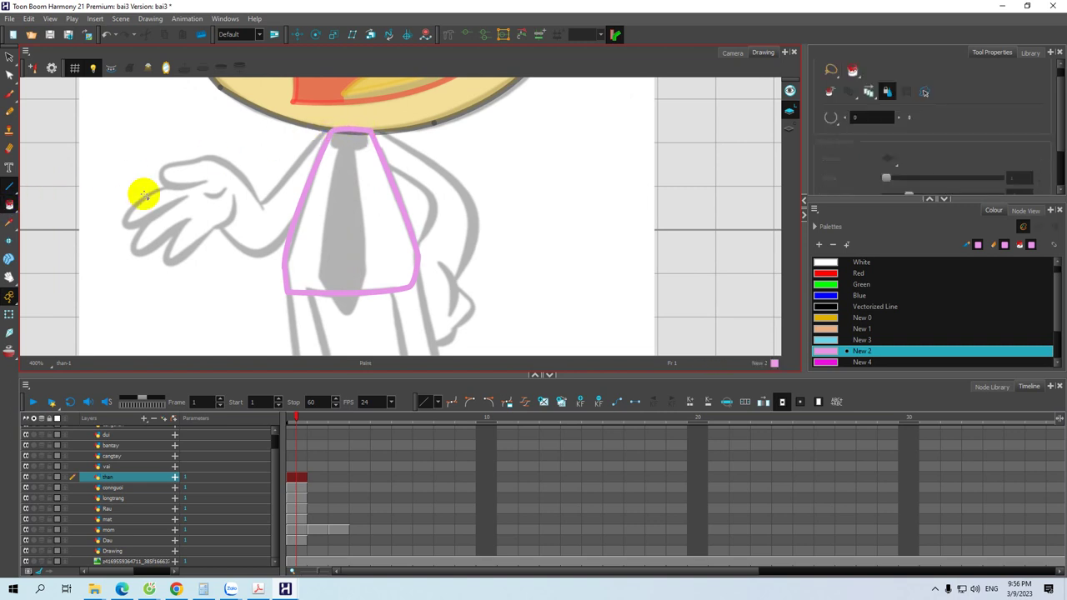
left_click(374, 213)
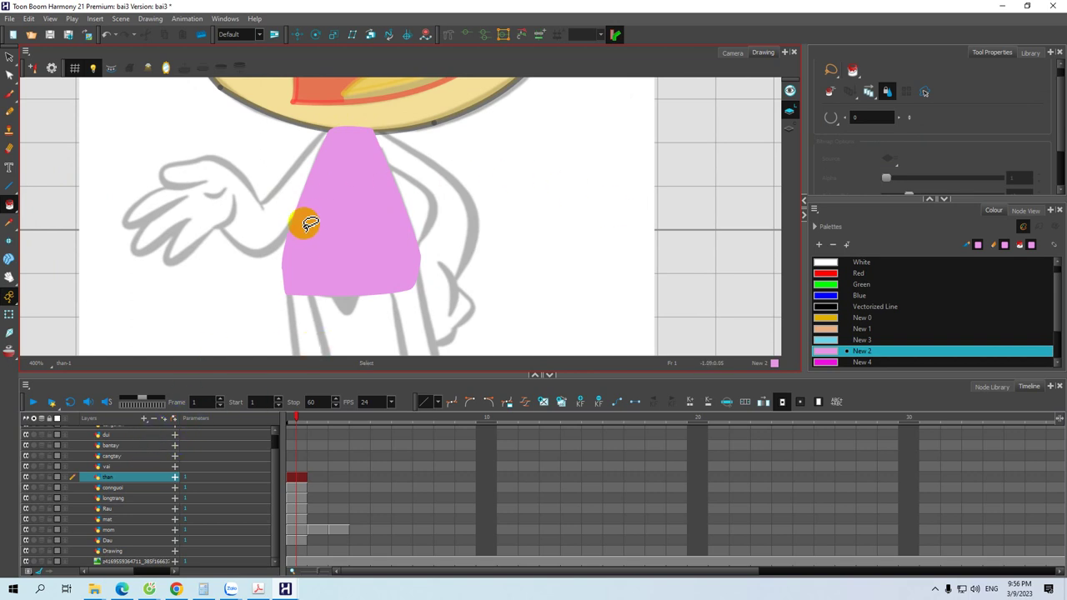
key("ctrl+z")
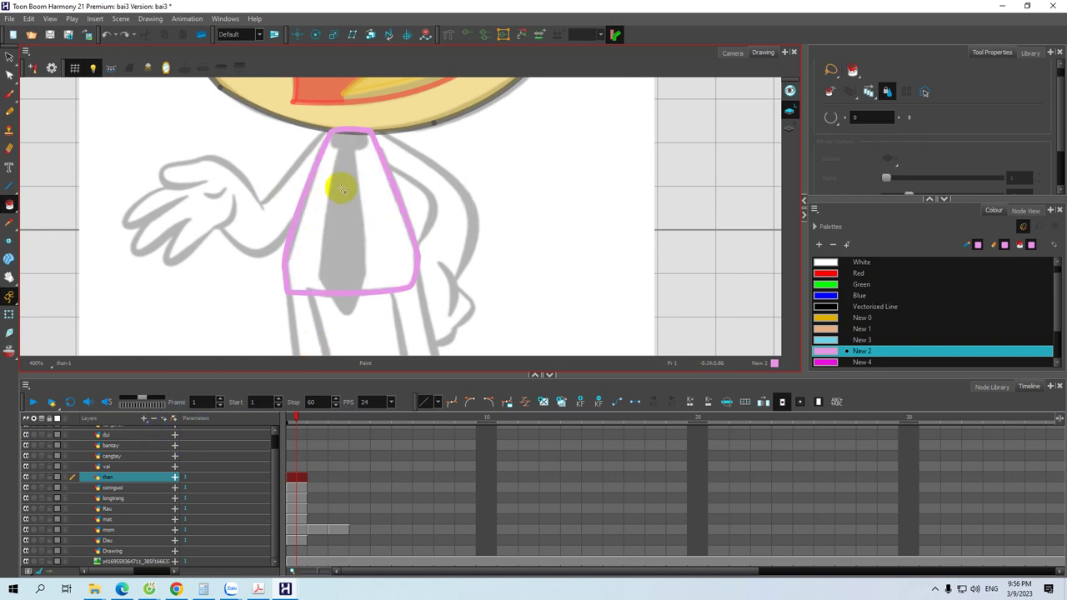
left_click(318, 211)
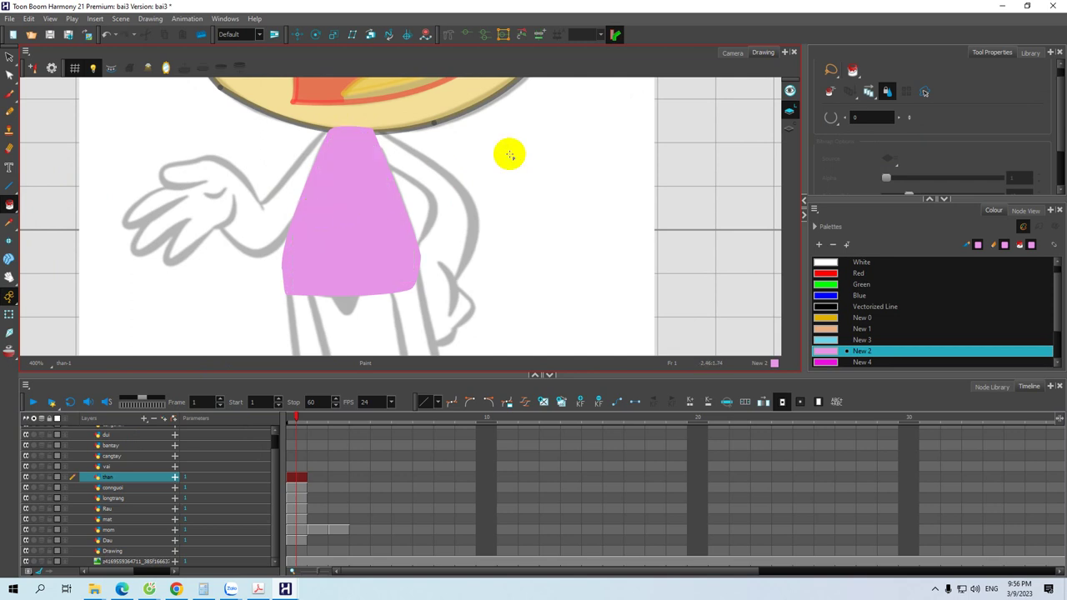
Add a vector drawing layer named cavat above the than layer
left_click(145, 419)
left_click(166, 466)
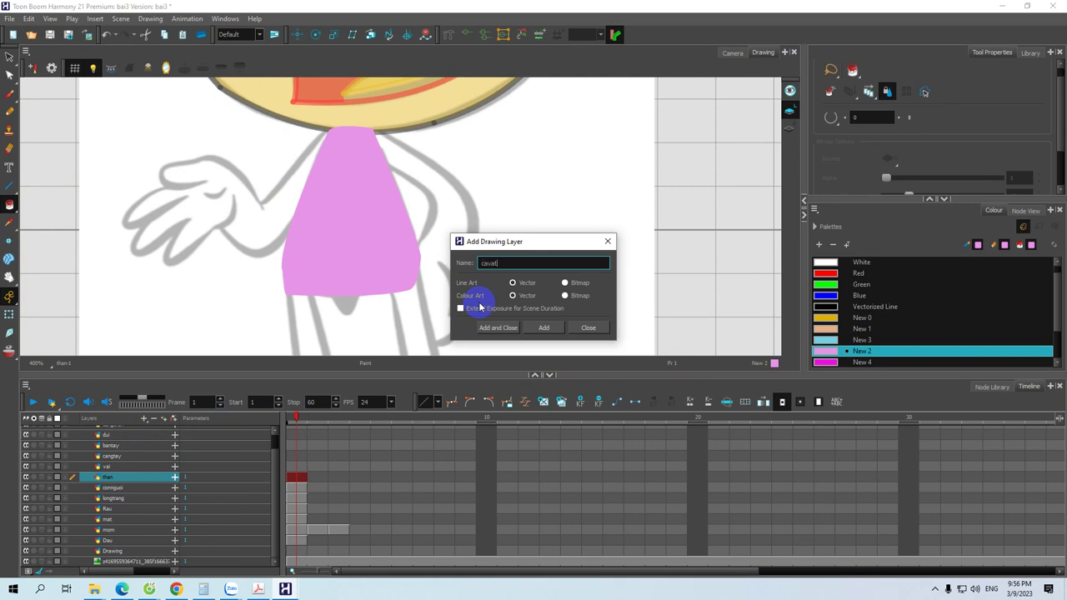
left_click(541, 331)
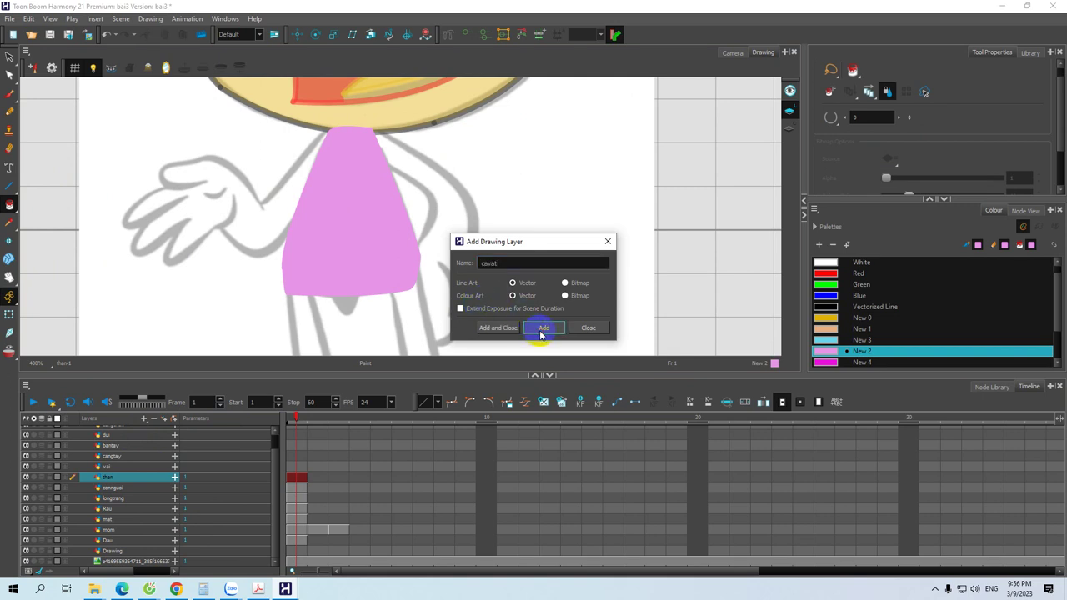
left_click(587, 329)
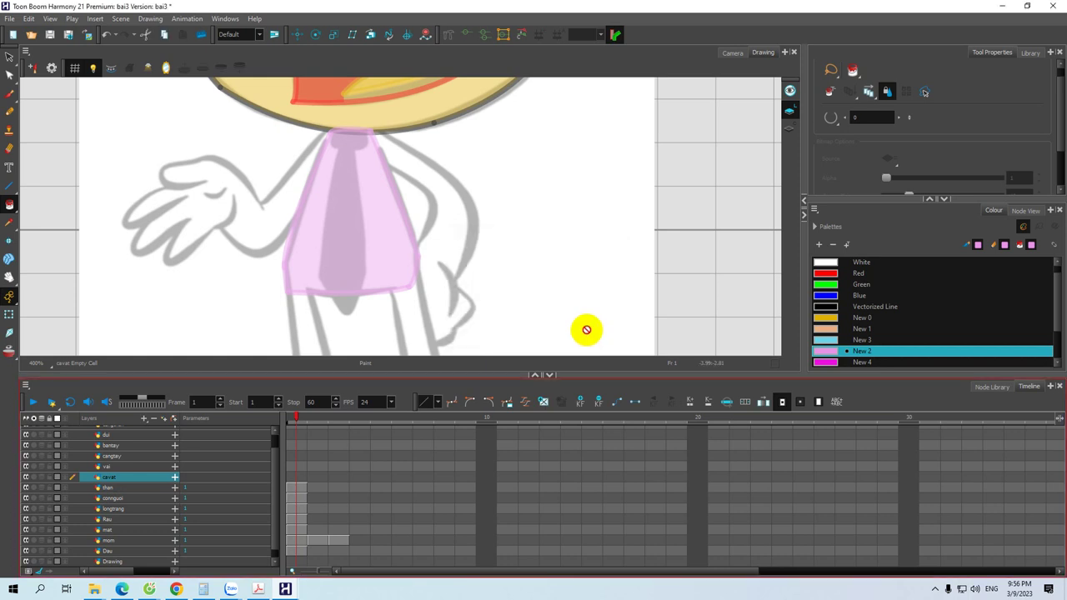
On frame 1 of the cavat layer, trace the outline of the necktie in Green and fill it with Green
left_click(302, 473)
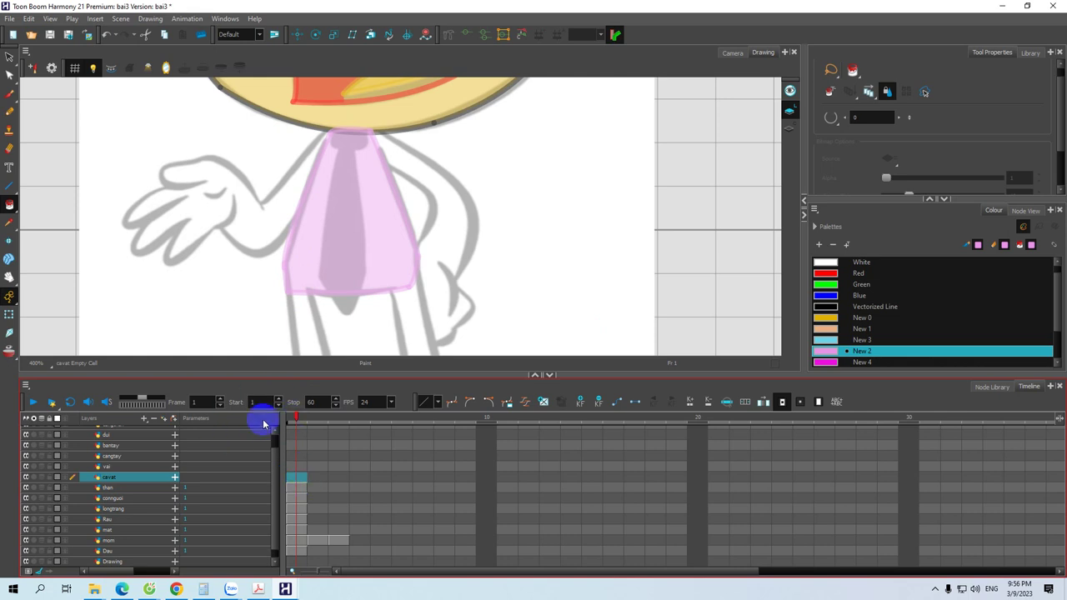
left_click(9, 185)
mouse_move(291, 191)
left_mouse_down()
mouse_move(291, 169)
mouse_move(310, 147)
left_mouse_up()
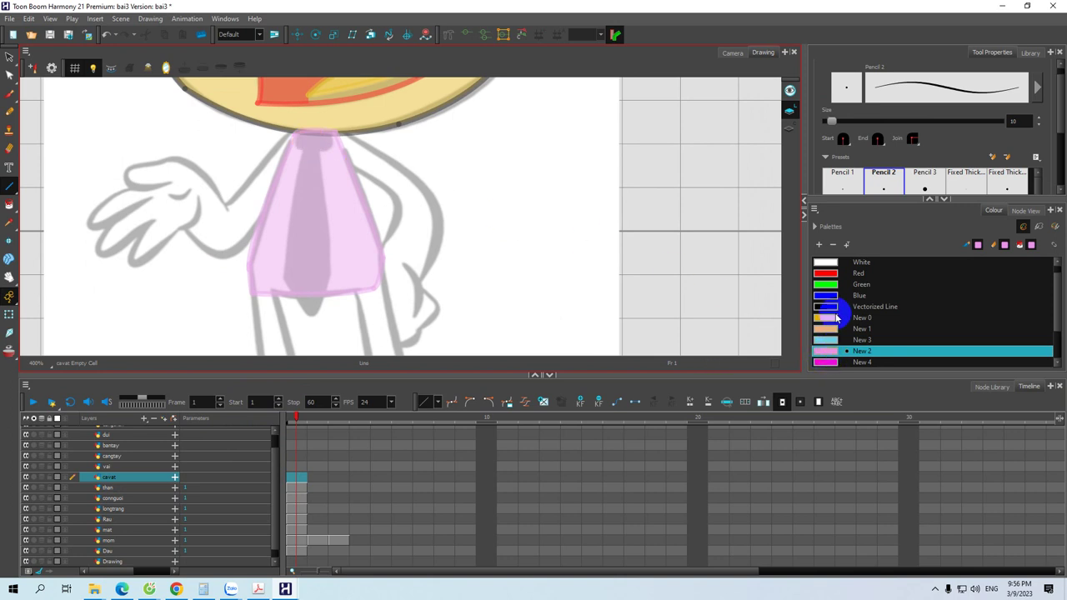
left_click(829, 288)
mouse_move(357, 171)
left_mouse_down()
mouse_move(304, 162)
mouse_move(287, 279)
mouse_move(300, 240)
mouse_move(293, 219)
mouse_move(281, 256)
mouse_move(298, 267)
mouse_move(288, 267)
left_mouse_up()
scroll(314, 194, "up", 2)
mouse_move(308, 164)
left_mouse_down()
mouse_move(319, 256)
mouse_move(341, 219)
mouse_move(326, 271)
mouse_move(336, 264)
left_mouse_up()
left_click_drag(326, 117, 340, 206)
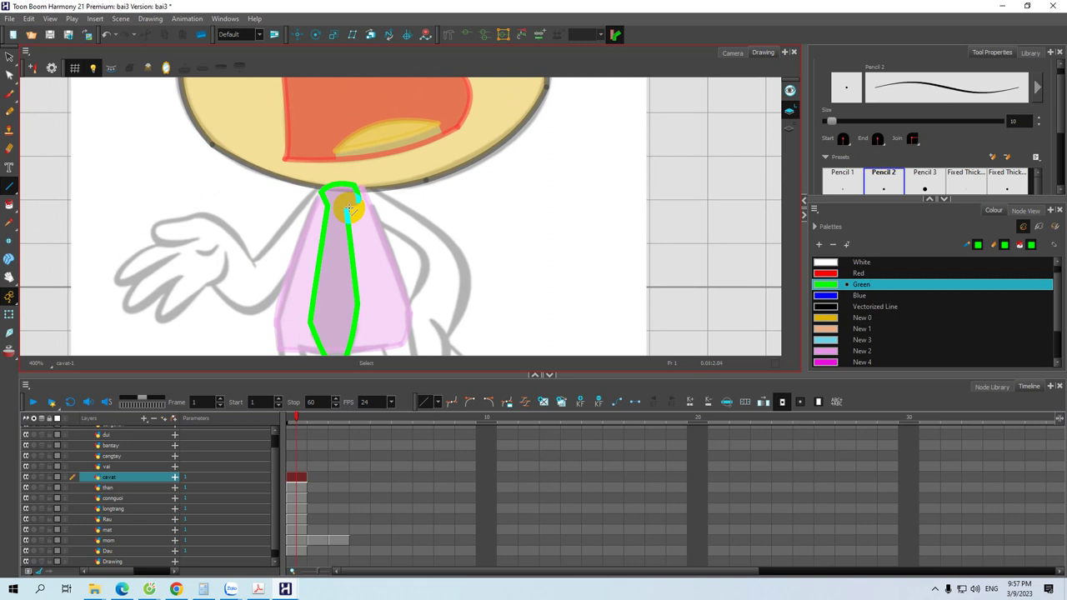
left_click_drag(336, 222, 329, 172)
left_click(9, 205)
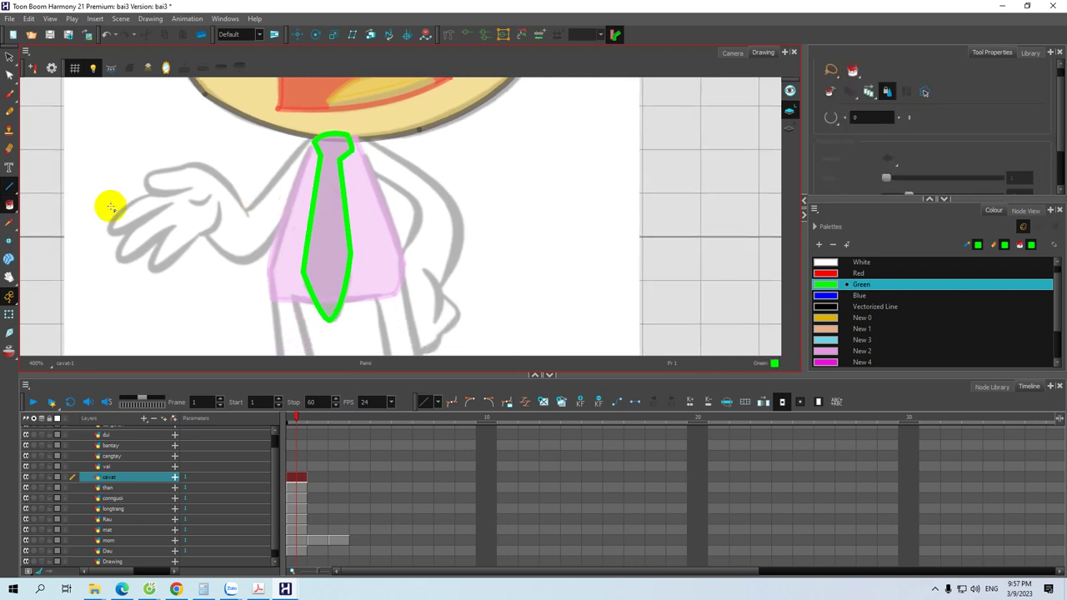
left_click(327, 222)
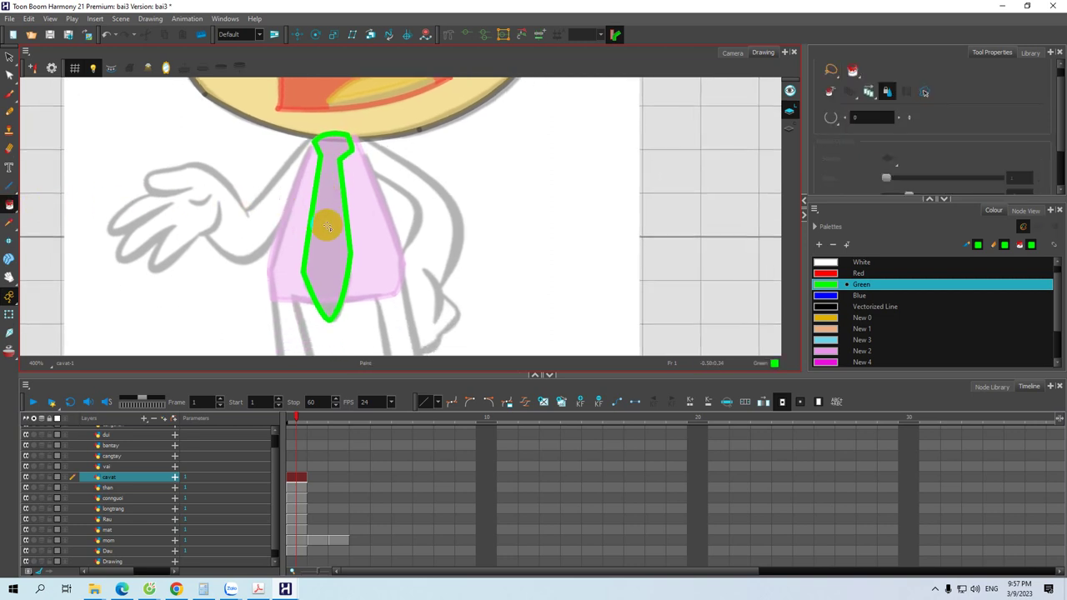
On the cavat layer, outline the knot of the green necktie with the Line tool in New 0
left_click(830, 318)
left_click(321, 154)
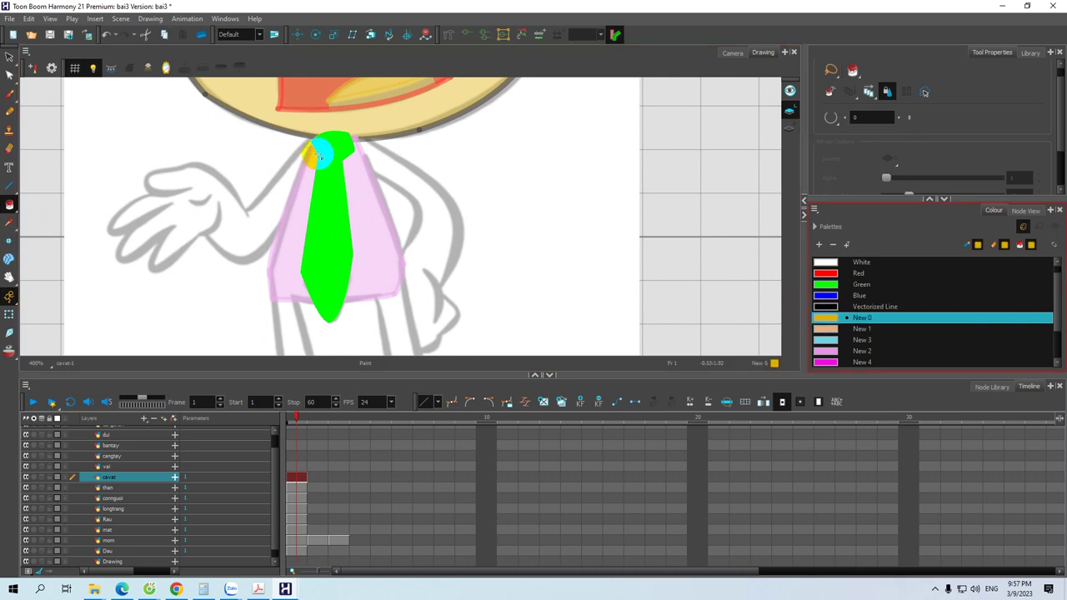
left_click(9, 187)
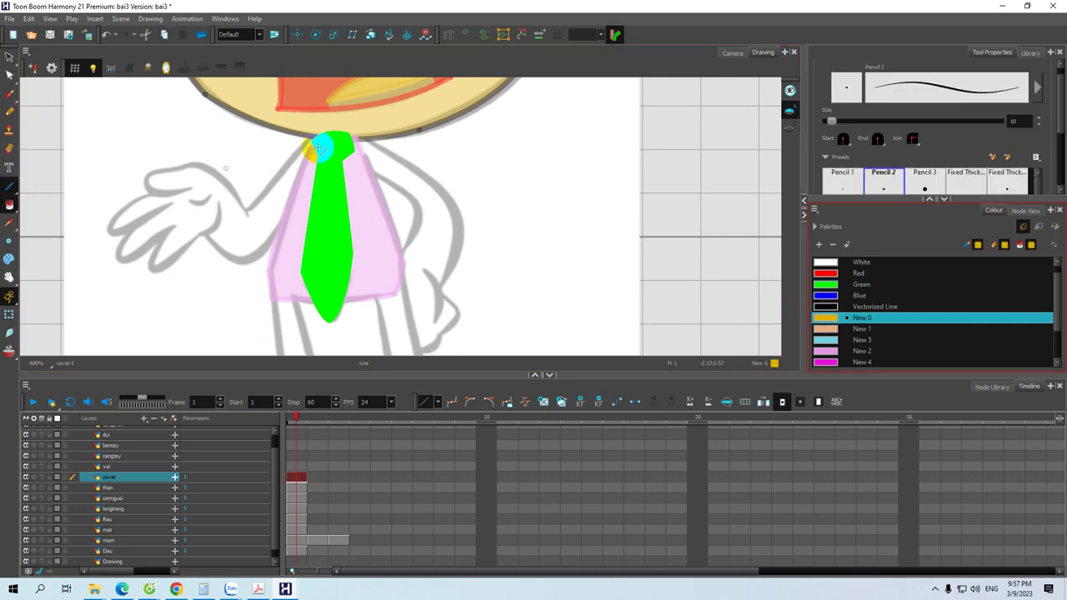
left_click_drag(318, 155, 328, 160)
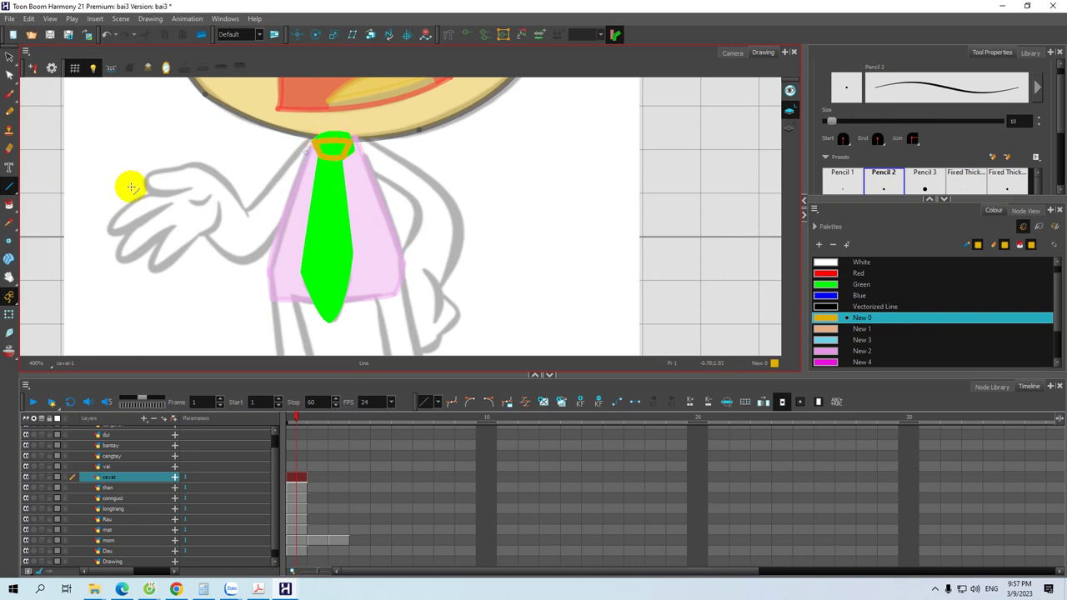
Fill the outlined knot of the necktie on the cavat layer with New 0
left_click(9, 203)
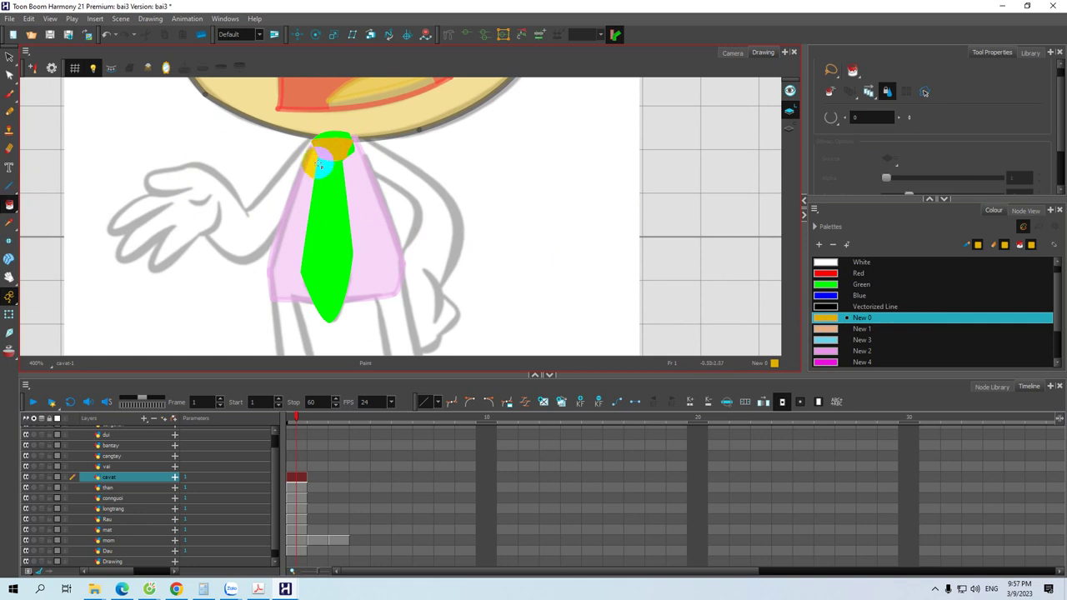
mouse_move(318, 163)
left_mouse_down()
mouse_move(311, 205)
mouse_move(309, 195)
left_mouse_up()
left_click_drag(304, 254, 298, 154)
mouse_move(308, 216)
left_mouse_down()
mouse_move(321, 195)
mouse_move(354, 211)
left_mouse_up()
left_click(9, 185)
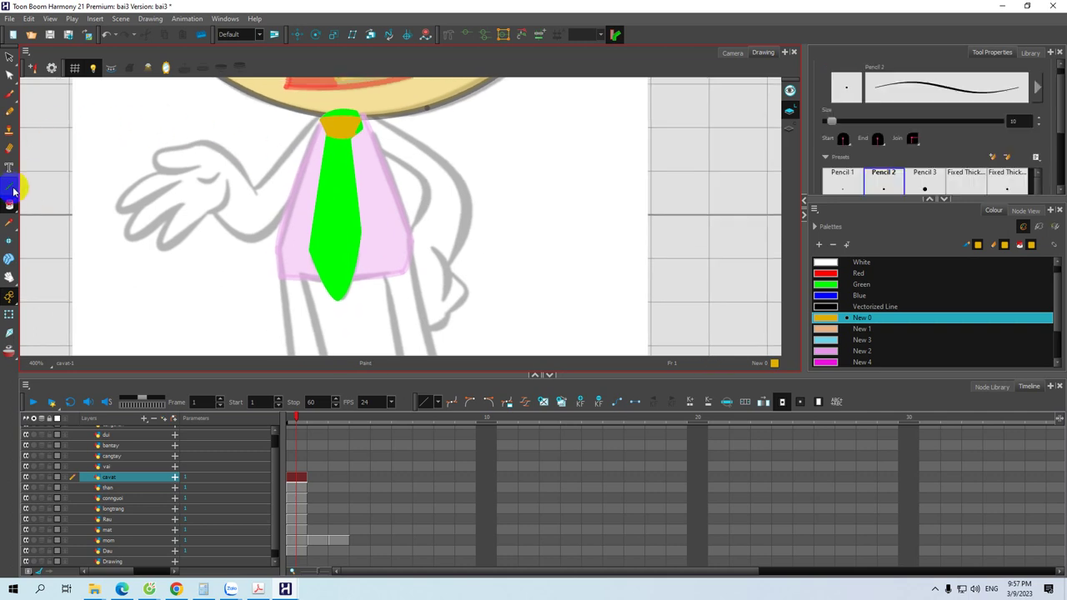
mouse_move(292, 188)
left_mouse_down()
mouse_move(355, 222)
mouse_move(442, 201)
mouse_move(351, 154)
mouse_move(312, 170)
left_mouse_up()
left_click_drag(366, 139, 357, 161)
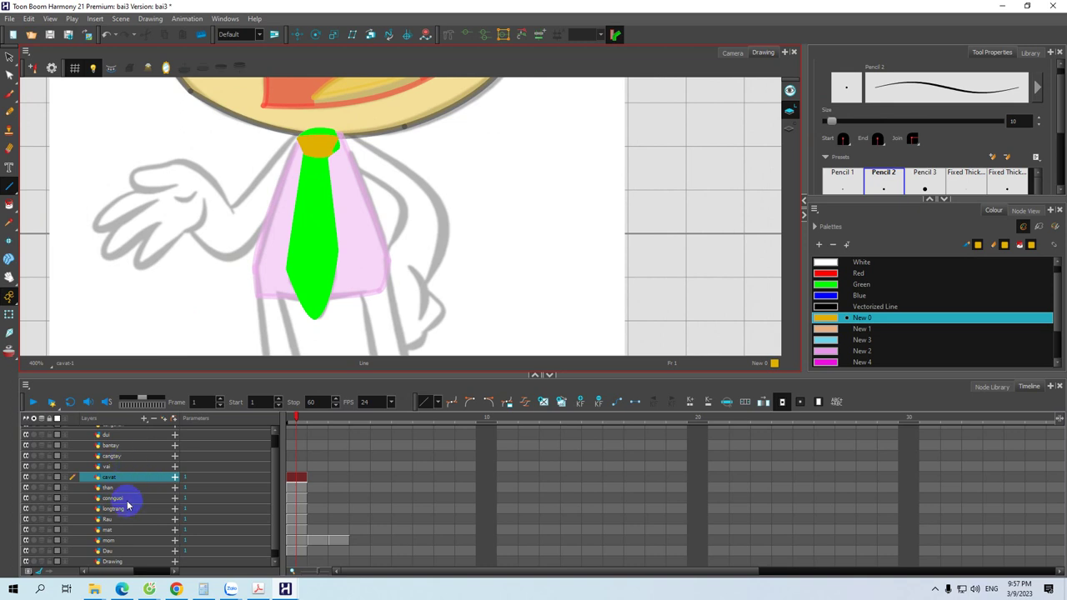
On frame 1 of the vai layer, outline an upper arm extending sideways from the shoulder beside the tie knot, using the Line tool in New 2
left_click(117, 467)
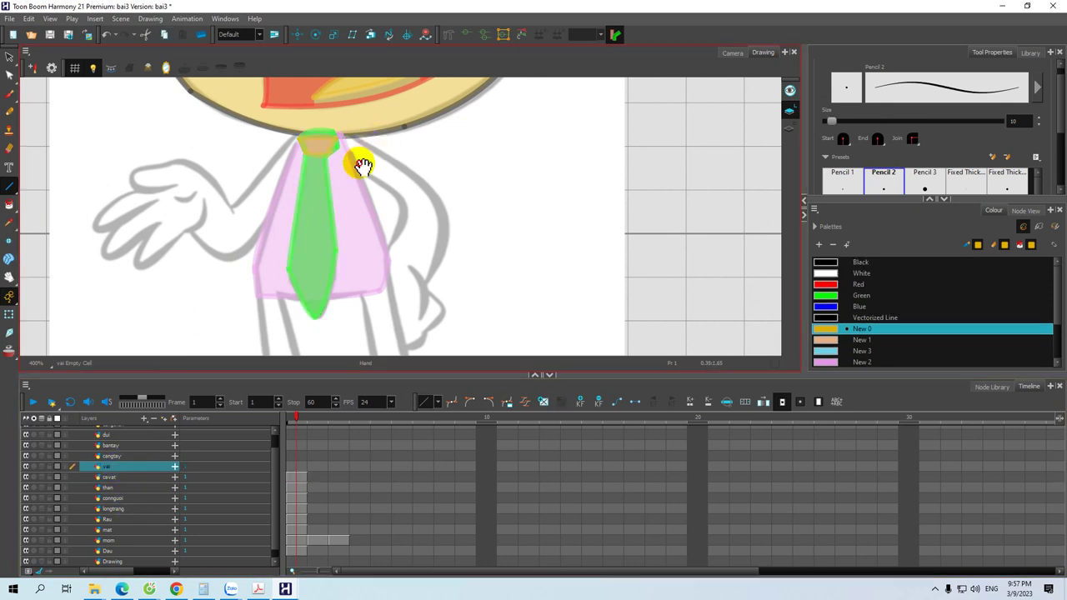
left_click_drag(361, 164, 345, 174)
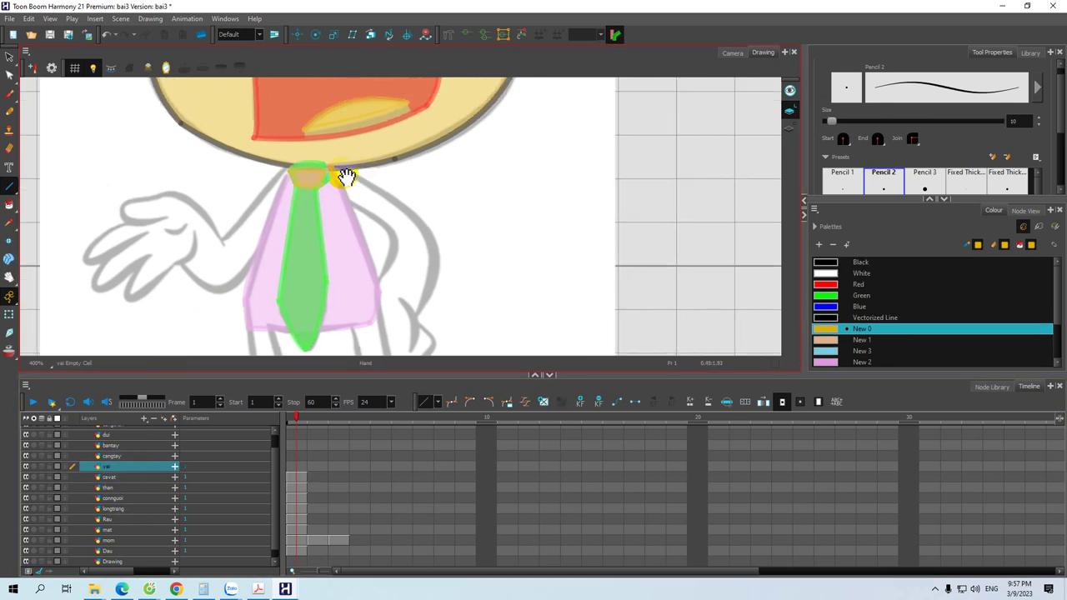
left_click(828, 343)
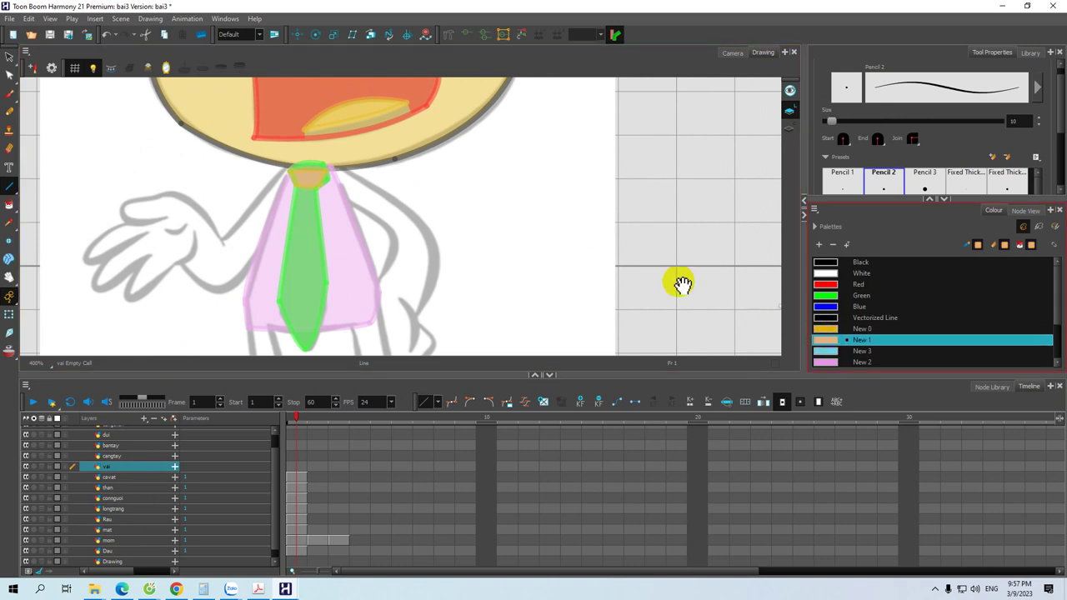
mouse_move(463, 258)
left_mouse_down()
mouse_move(450, 223)
mouse_move(467, 242)
left_mouse_up()
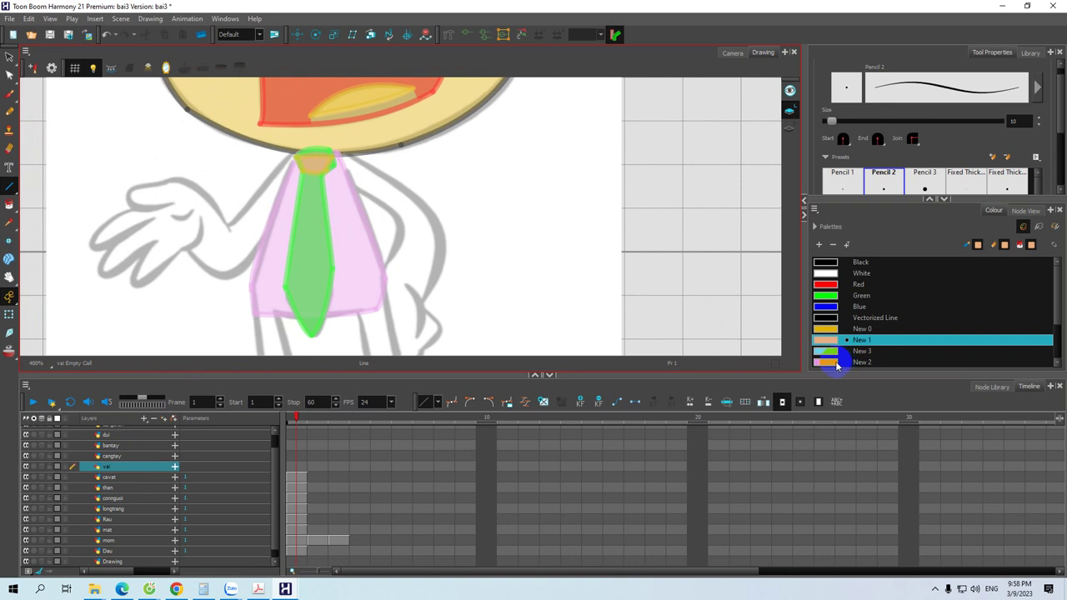
left_click_drag(370, 197, 362, 175)
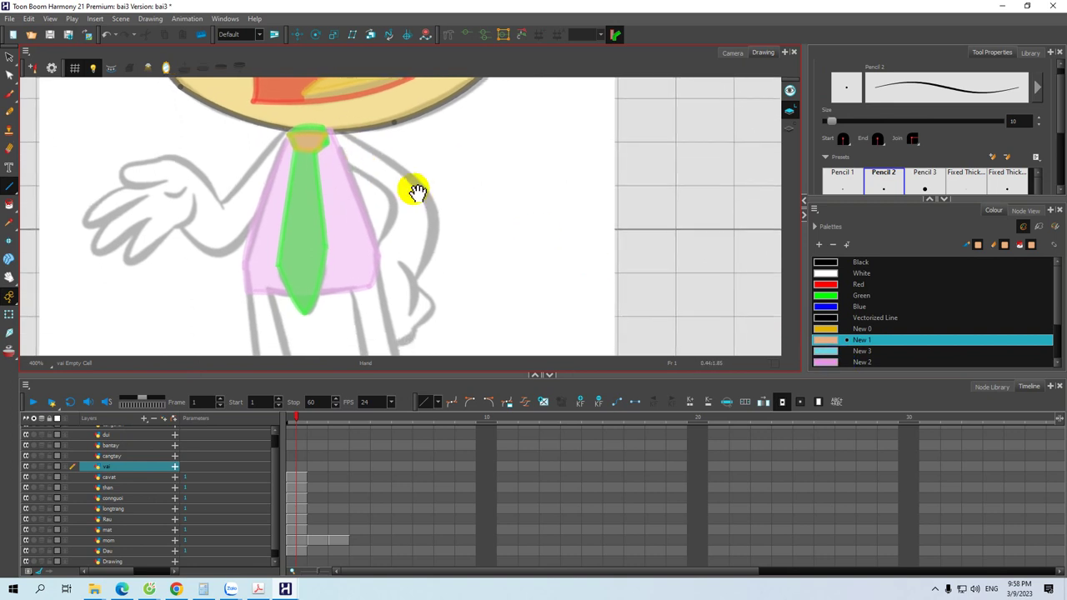
left_click(825, 362)
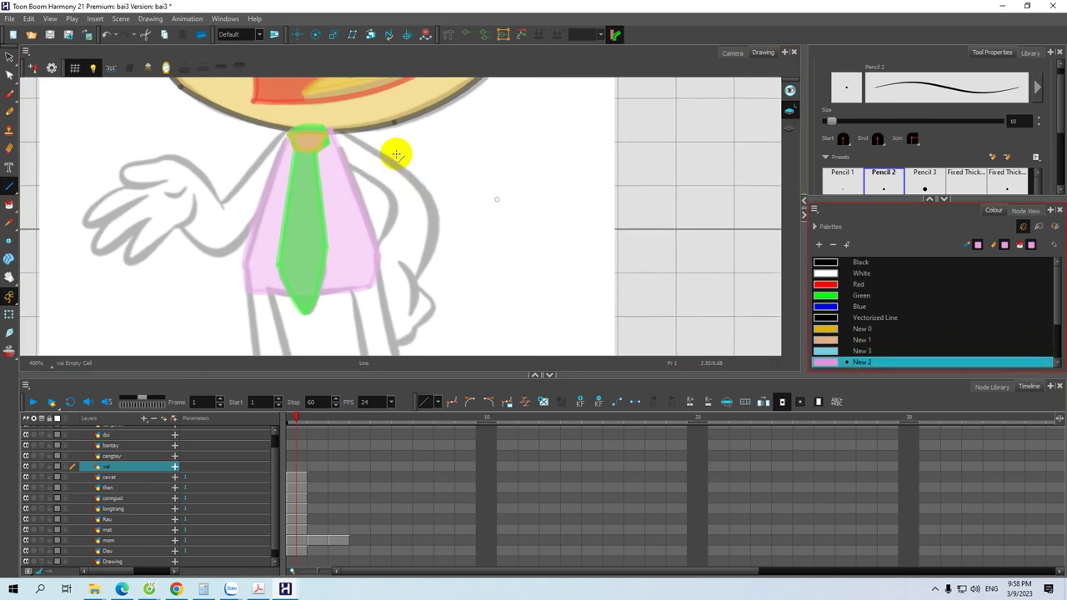
scroll(345, 154, "up", 1)
left_click_drag(342, 145, 421, 169)
left_click_drag(332, 177, 417, 186)
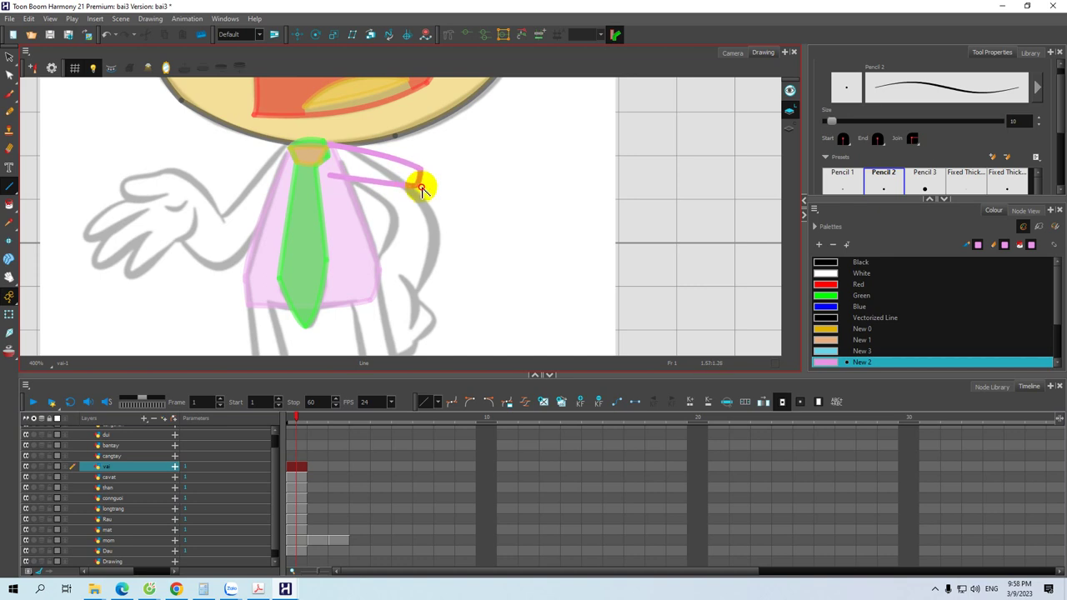
left_click_drag(328, 175, 326, 174)
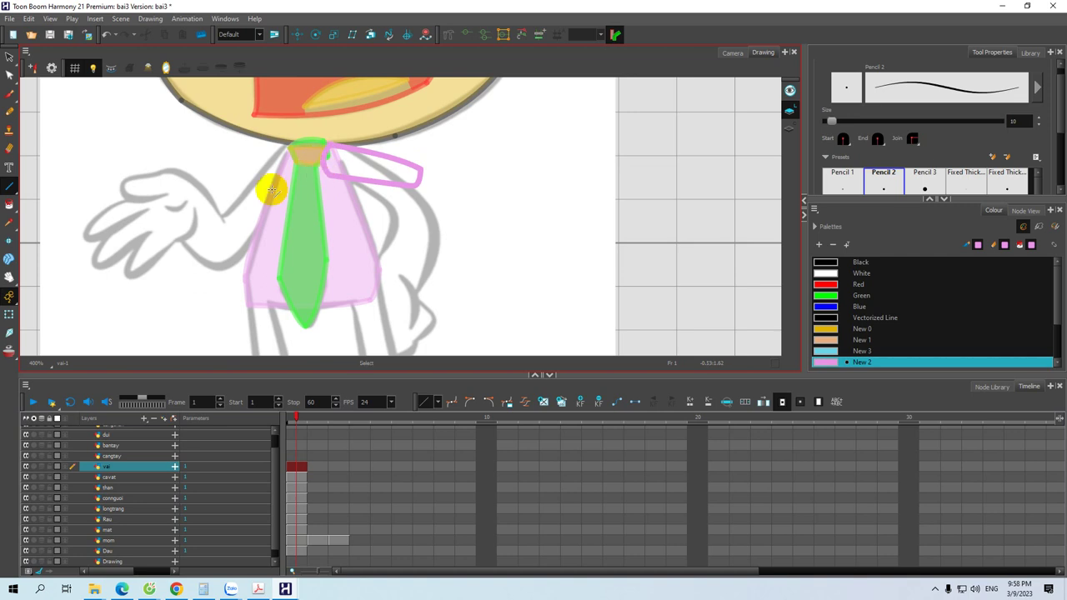
Fill the upper arm outline on the vai layer with New 2
left_click(10, 207)
left_click(357, 167)
mouse_move(388, 190)
left_mouse_down()
mouse_move(349, 176)
mouse_move(373, 192)
left_mouse_up()
On frame 1 of the cangtay layer, outline the forearm in New 2 with the Line tool, continuing outward from the end of the upper arm
left_click(9, 186)
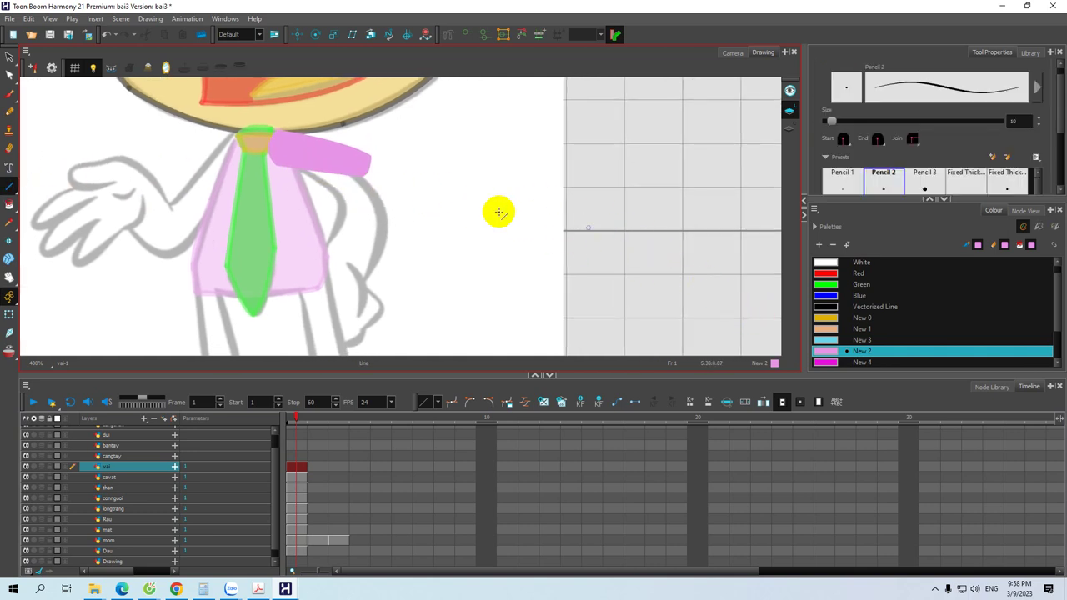
key("space")
left_click_drag(368, 169, 338, 162)
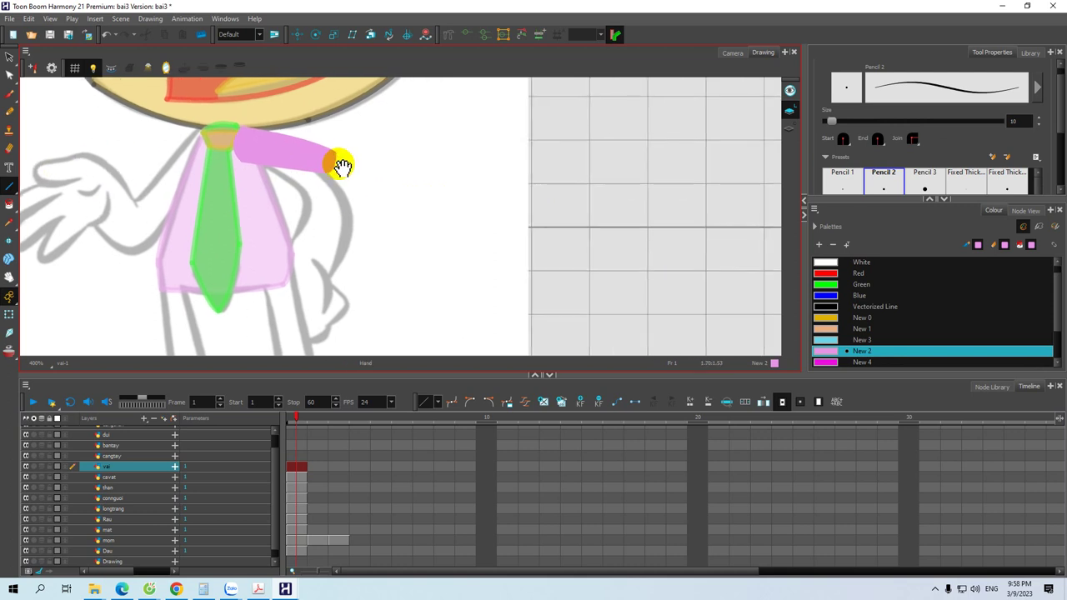
left_click(121, 457)
mouse_move(303, 167)
left_mouse_down()
mouse_move(283, 179)
mouse_move(322, 156)
mouse_move(394, 168)
left_mouse_up()
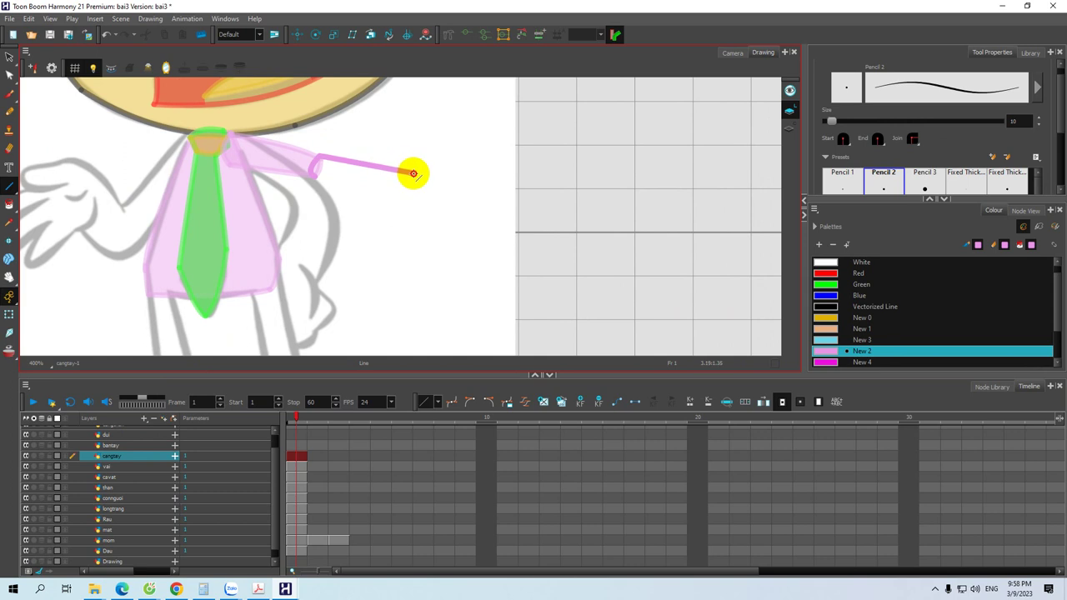
left_click_drag(401, 170, 415, 173)
mouse_move(313, 175)
left_mouse_down()
mouse_move(397, 193)
mouse_move(394, 210)
mouse_move(368, 194)
left_mouse_up()
key("space")
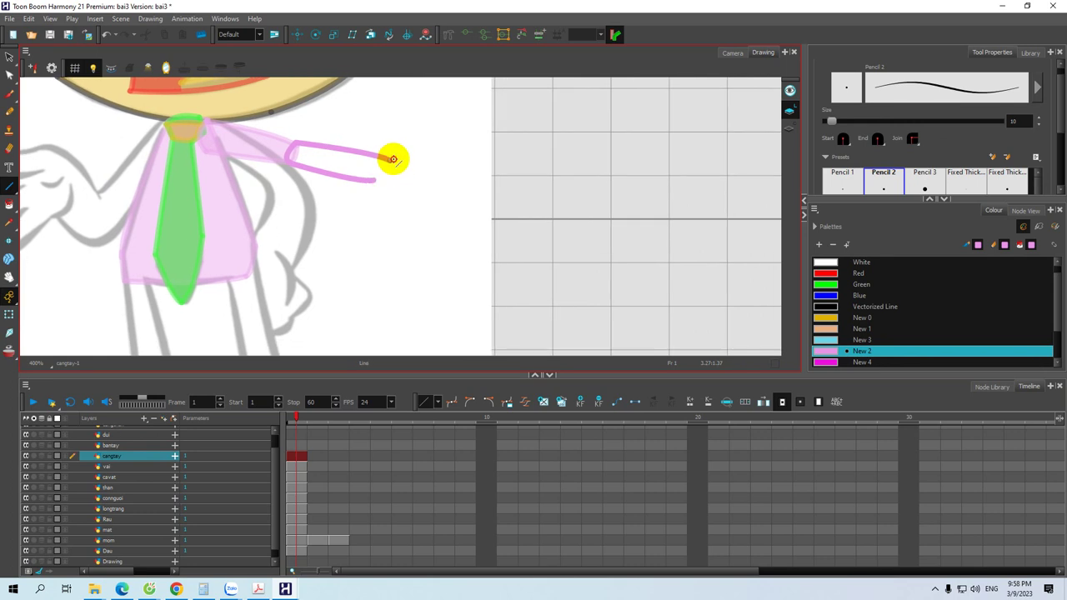
mouse_move(392, 179)
left_mouse_down()
mouse_move(376, 182)
mouse_move(368, 167)
left_mouse_up()
key("space")
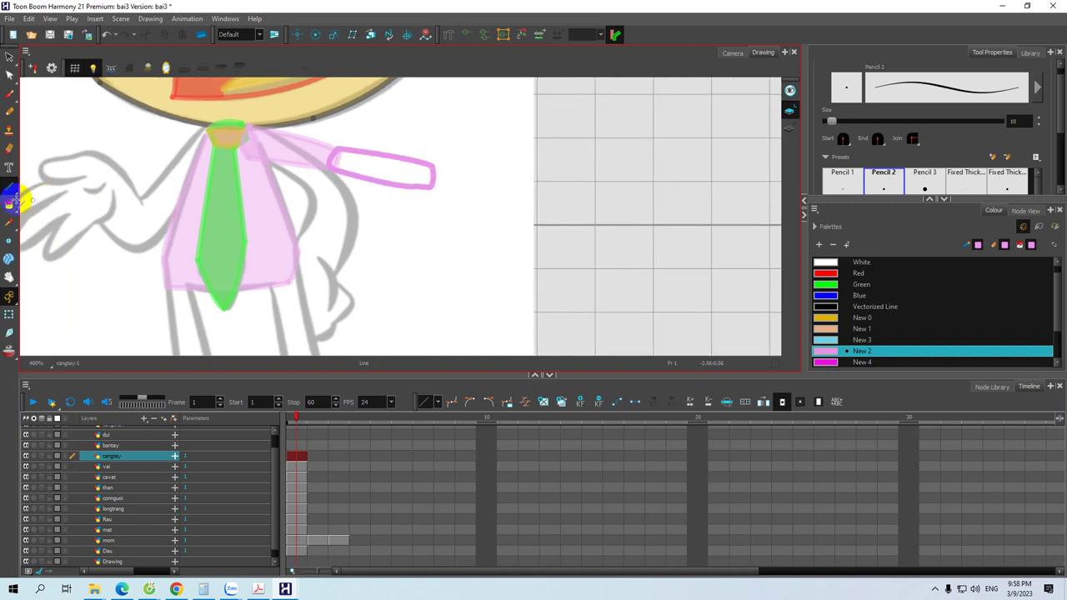
Fill the forearm outline on the cangtay layer with New 2
left_click(8, 204)
left_click(366, 163)
left_click_drag(381, 186, 381, 208)
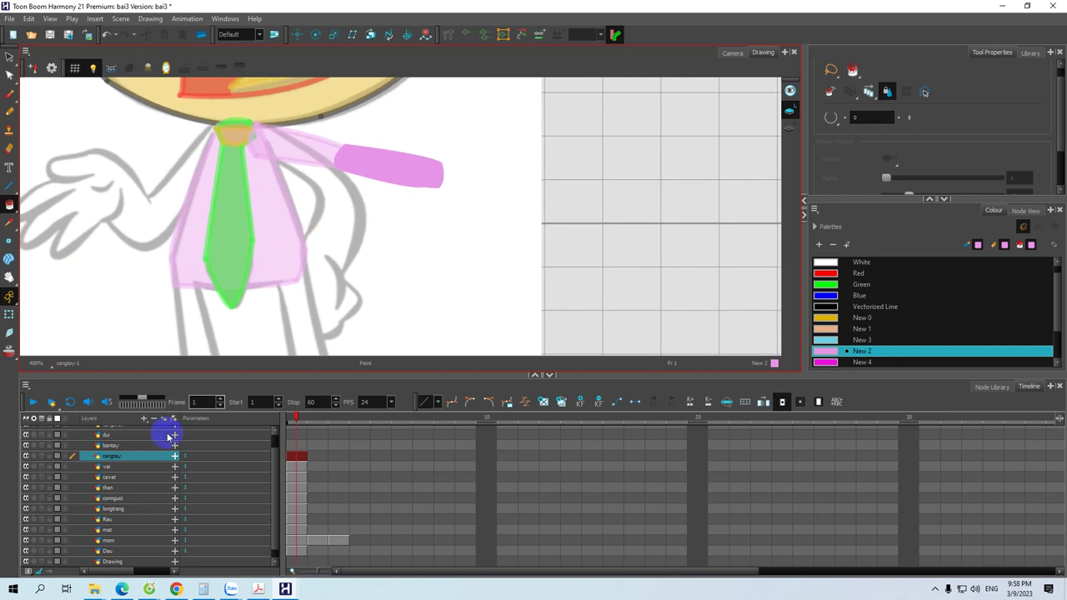
On frame 1 of the bantay layer, outline an open hand with spread fingers at the end of the forearm, using the Line tool in New 2
left_click(120, 445)
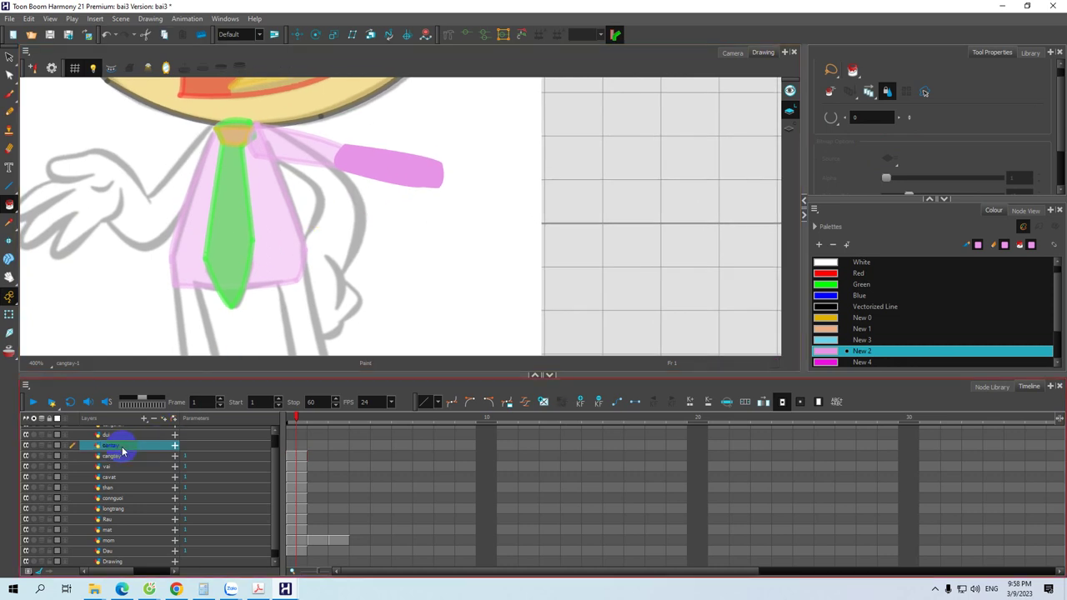
left_click(8, 185)
mouse_move(328, 202)
left_mouse_down()
mouse_move(256, 230)
mouse_move(317, 195)
left_mouse_up()
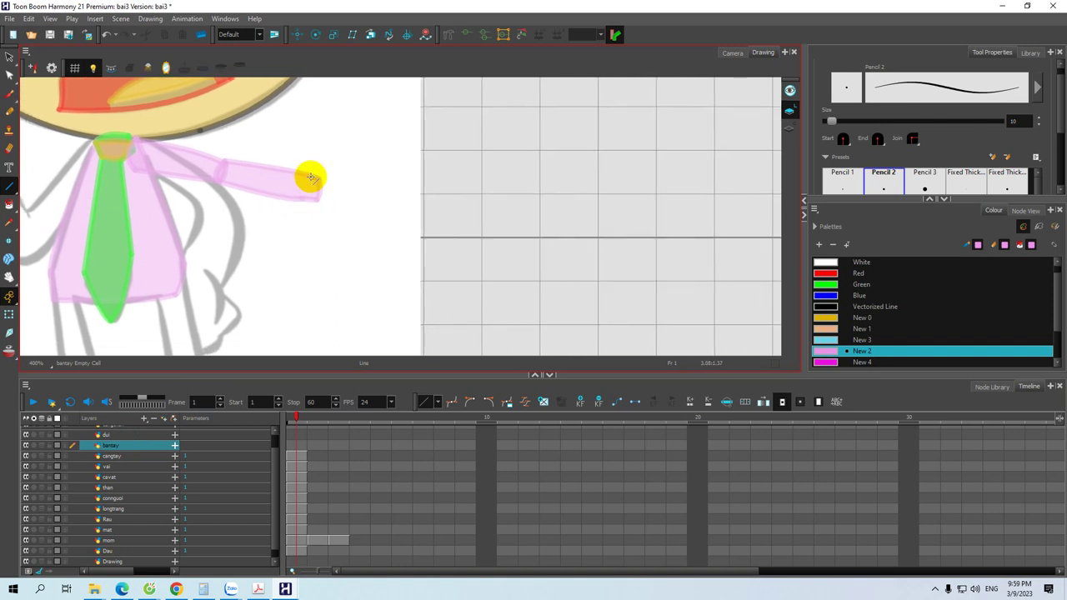
mouse_move(342, 149)
left_mouse_down()
mouse_move(367, 152)
mouse_move(322, 179)
mouse_move(310, 170)
mouse_move(356, 137)
left_mouse_up()
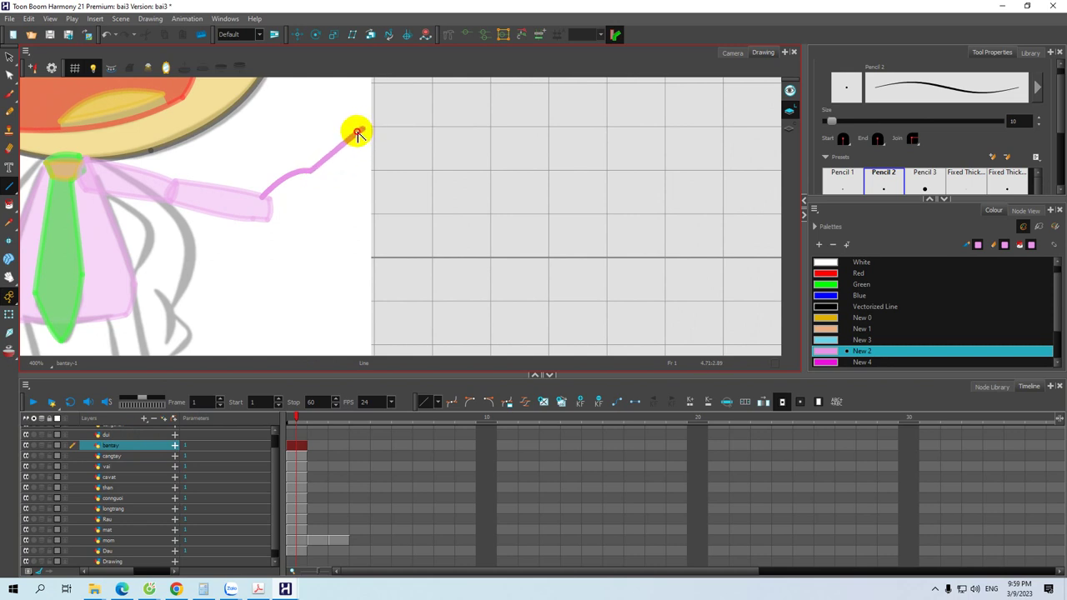
mouse_move(364, 130)
left_mouse_down()
mouse_move(328, 183)
mouse_move(399, 192)
mouse_move(383, 205)
mouse_move(457, 185)
mouse_move(439, 185)
mouse_move(446, 174)
mouse_move(428, 188)
mouse_move(420, 182)
mouse_move(454, 164)
mouse_move(454, 150)
mouse_move(502, 151)
mouse_move(458, 166)
mouse_move(471, 150)
mouse_move(465, 142)
mouse_move(468, 159)
mouse_move(414, 164)
mouse_move(471, 156)
mouse_move(448, 186)
mouse_move(448, 155)
mouse_move(458, 167)
mouse_move(445, 181)
mouse_move(448, 156)
mouse_move(500, 172)
mouse_move(439, 167)
mouse_move(487, 180)
left_mouse_up()
key("space")
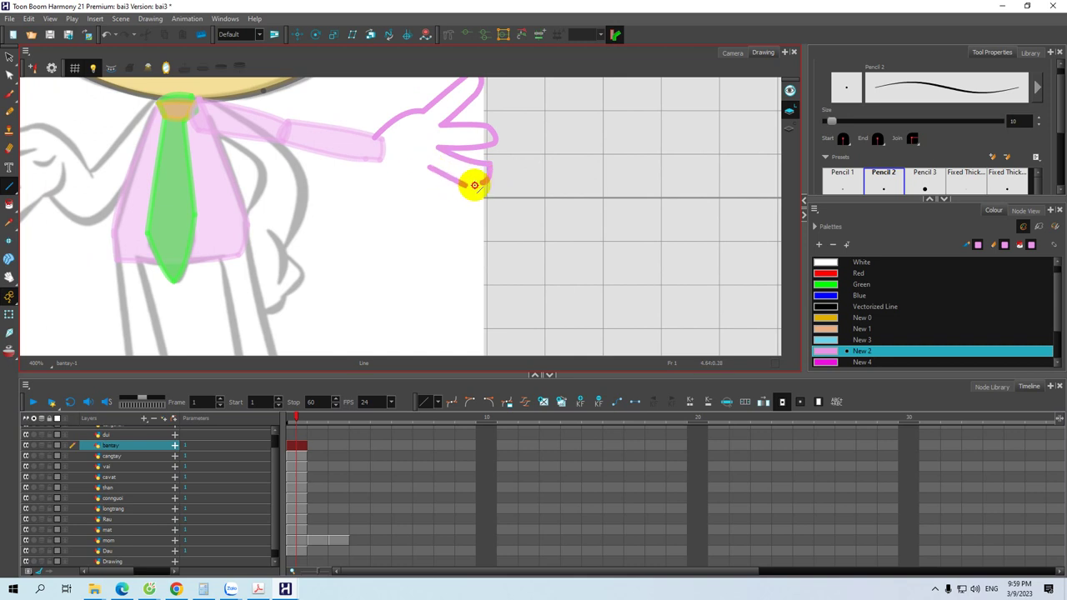
mouse_move(416, 187)
left_mouse_down()
mouse_move(462, 197)
mouse_move(453, 182)
left_mouse_up()
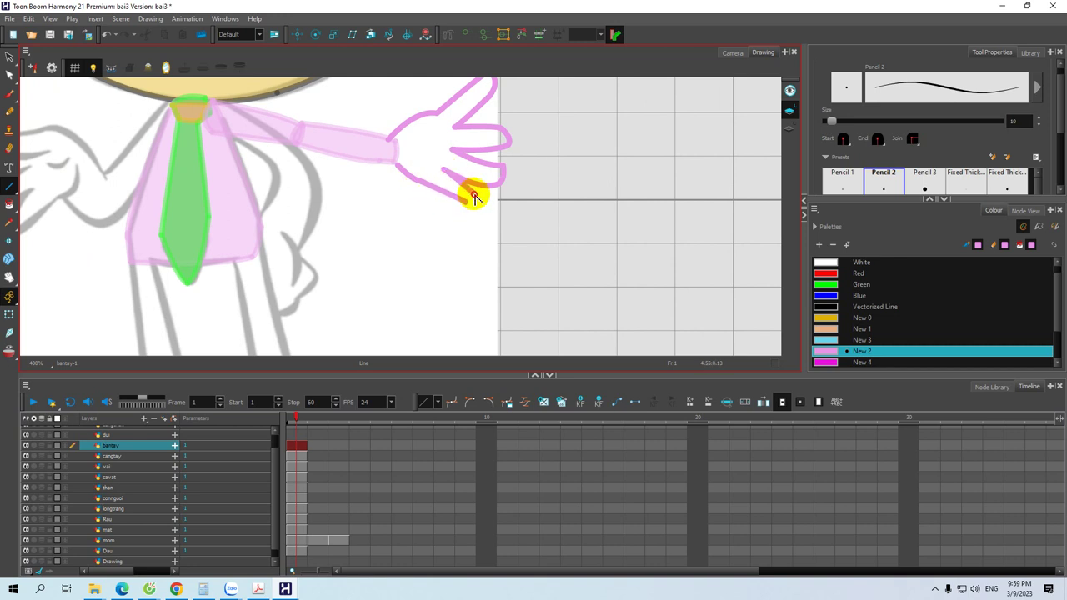
mouse_move(424, 152)
left_mouse_down()
mouse_move(458, 192)
mouse_move(424, 197)
mouse_move(413, 177)
mouse_move(446, 171)
left_mouse_up()
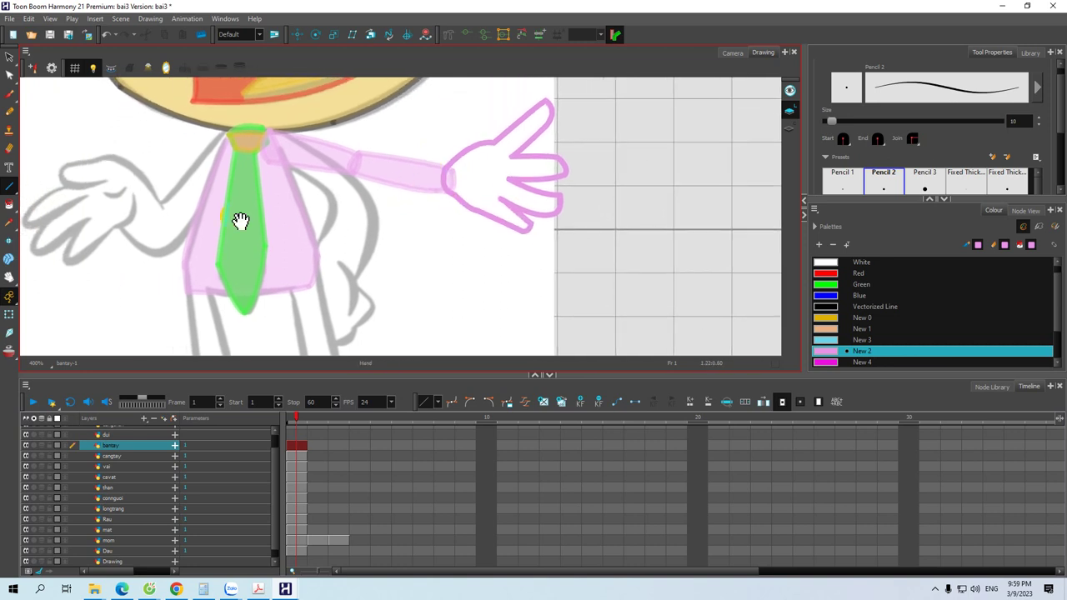
Fill the hand outline on the bantay layer with New 2
left_click(8, 209)
left_click(470, 173)
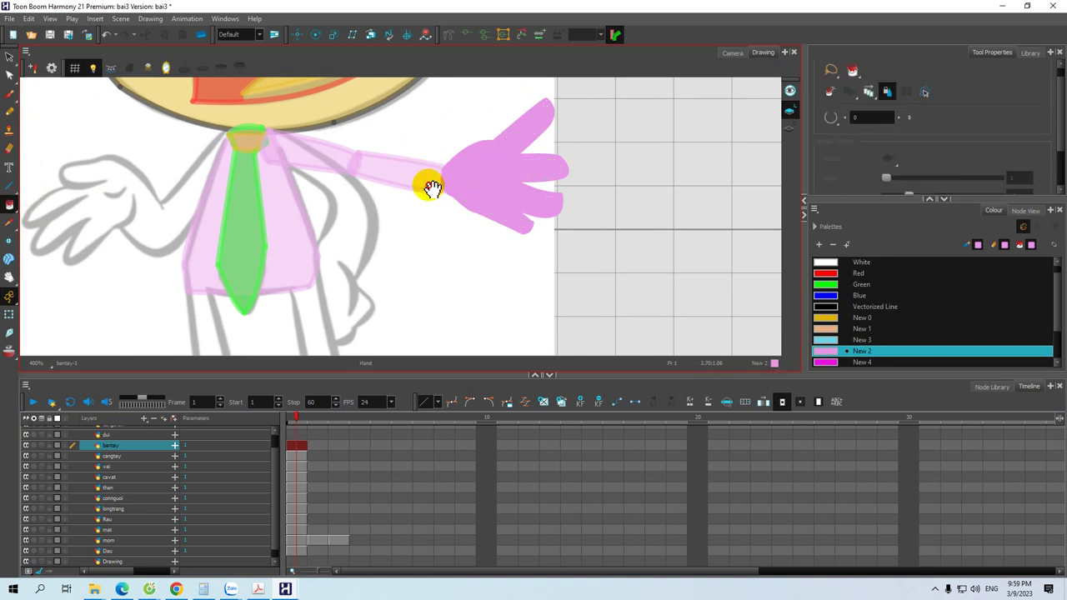
left_click_drag(427, 188, 440, 209)
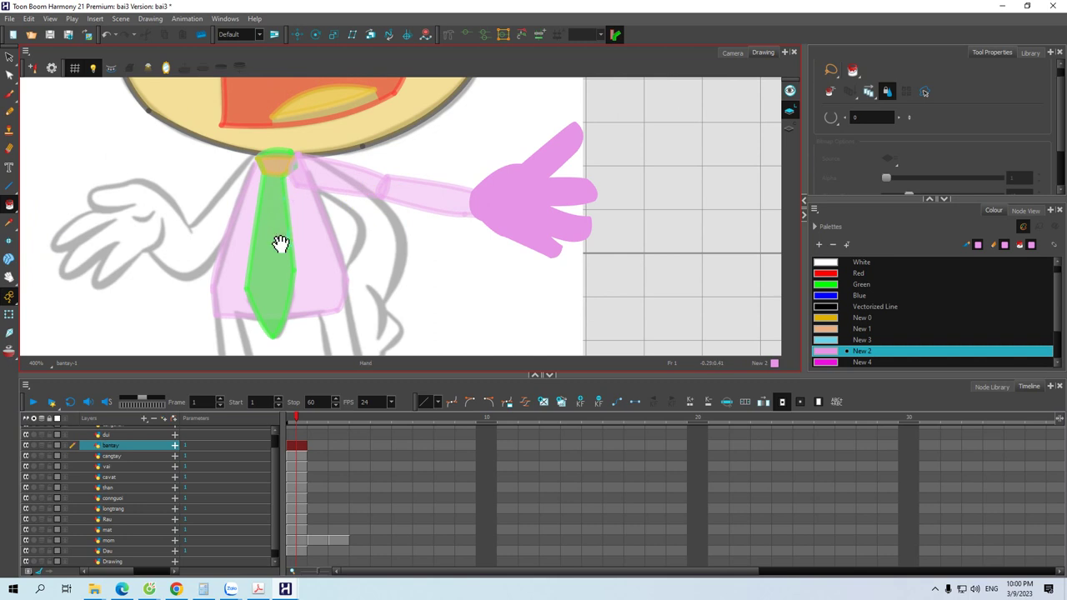
On frame 1 of the dui layer, outline the thigh of the left-hand leg from the torso hem downward, using the Line tool in New 2
scroll(271, 221, "down", 3)
left_click(146, 439)
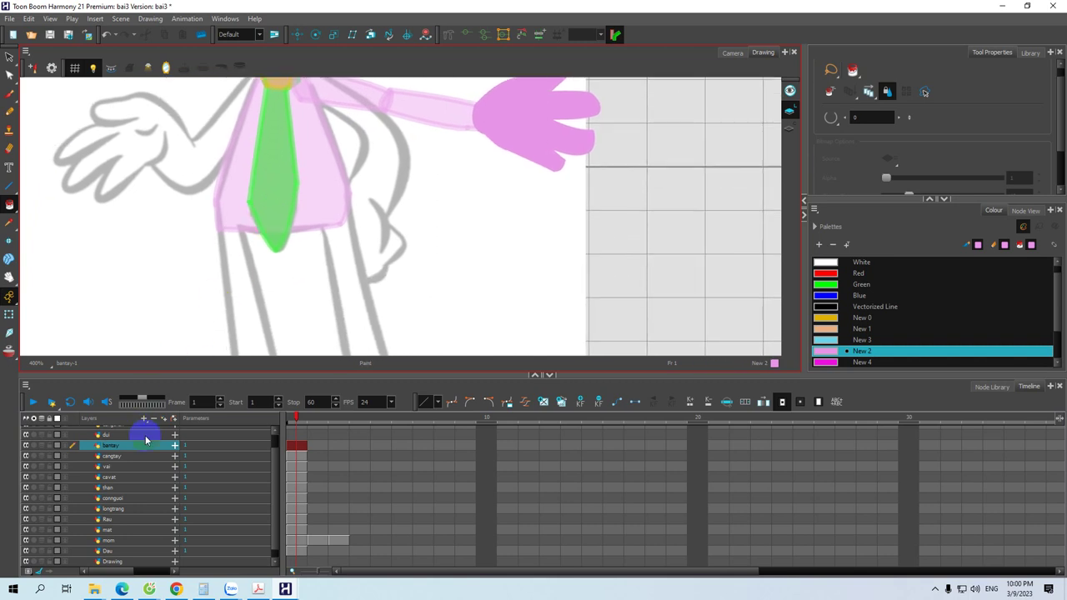
left_click(120, 434)
left_click_drag(298, 240, 303, 202)
left_click_drag(286, 258, 305, 176)
left_click_drag(312, 236, 317, 228)
mouse_move(285, 145)
left_mouse_down()
mouse_move(295, 202)
mouse_move(255, 175)
left_mouse_up()
left_click(9, 185)
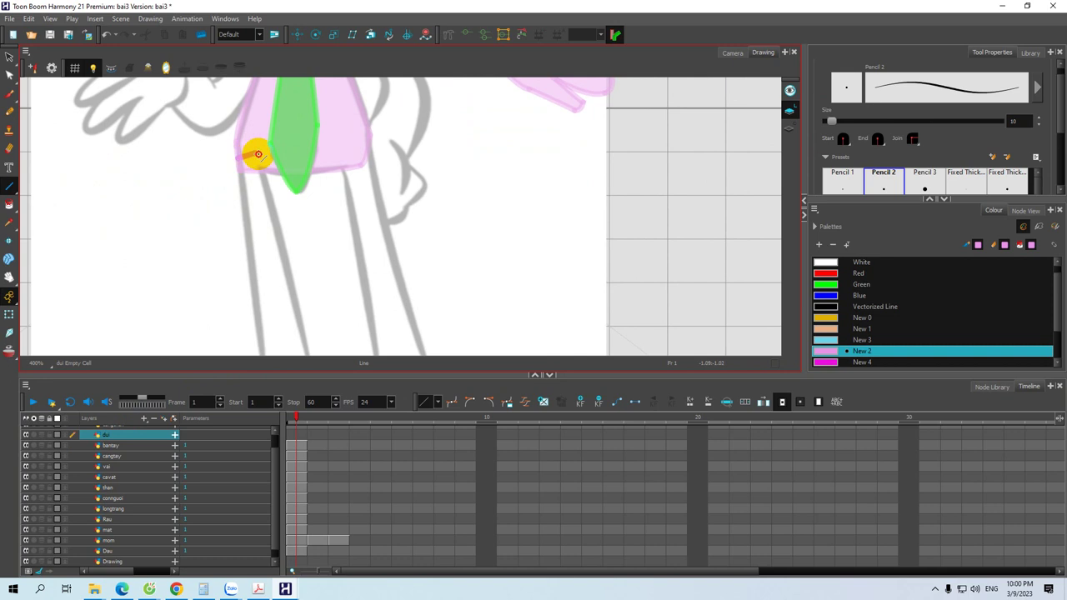
mouse_move(255, 195)
left_mouse_down()
mouse_move(233, 110)
mouse_move(242, 214)
left_mouse_up()
mouse_move(265, 104)
left_mouse_down()
mouse_move(281, 208)
mouse_move(267, 198)
mouse_move(263, 154)
left_mouse_up()
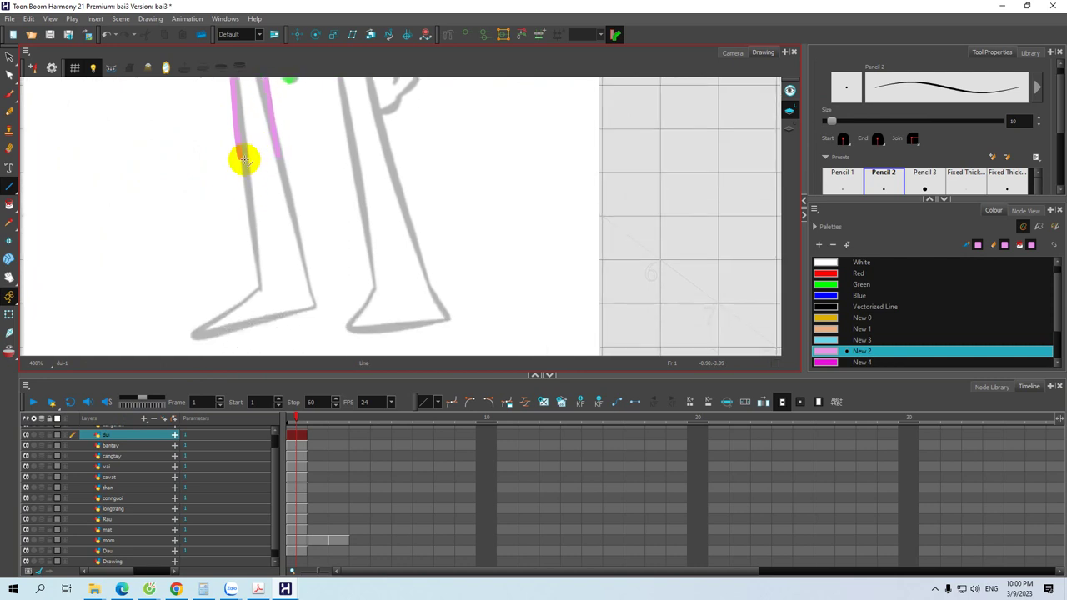
left_click_drag(246, 202, 266, 187)
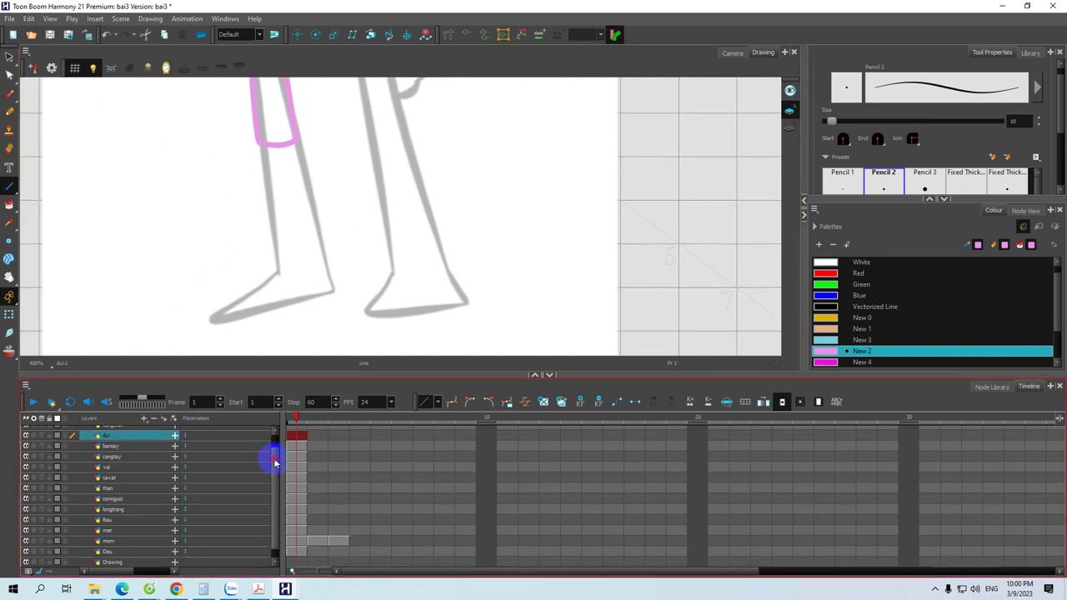
Fill the thigh outline on the dui layer with New 2
left_click_drag(278, 459, 274, 442)
left_click(116, 442)
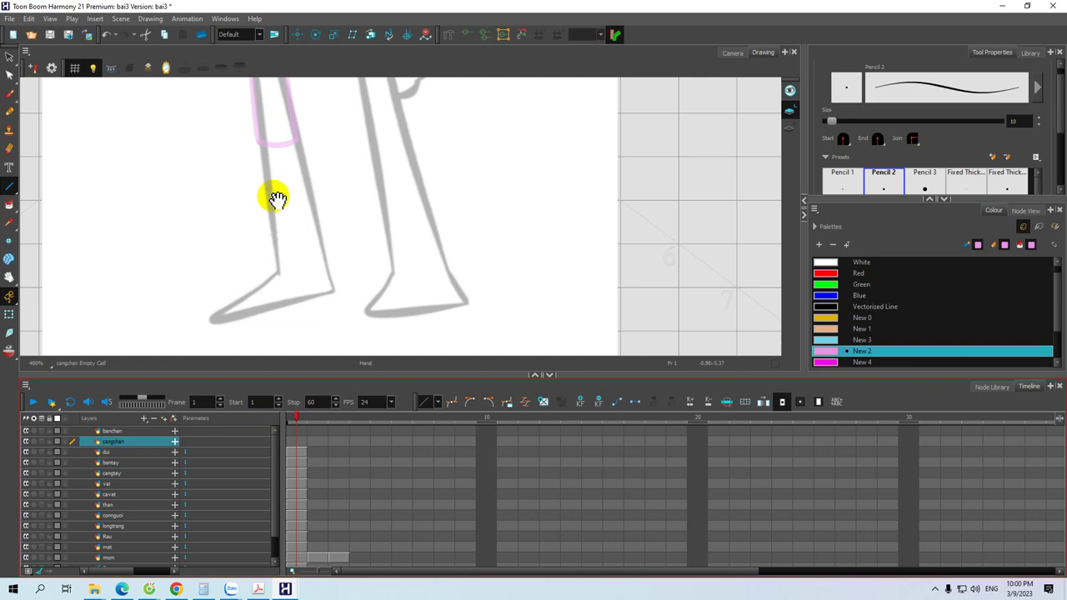
left_click_drag(267, 126, 277, 190)
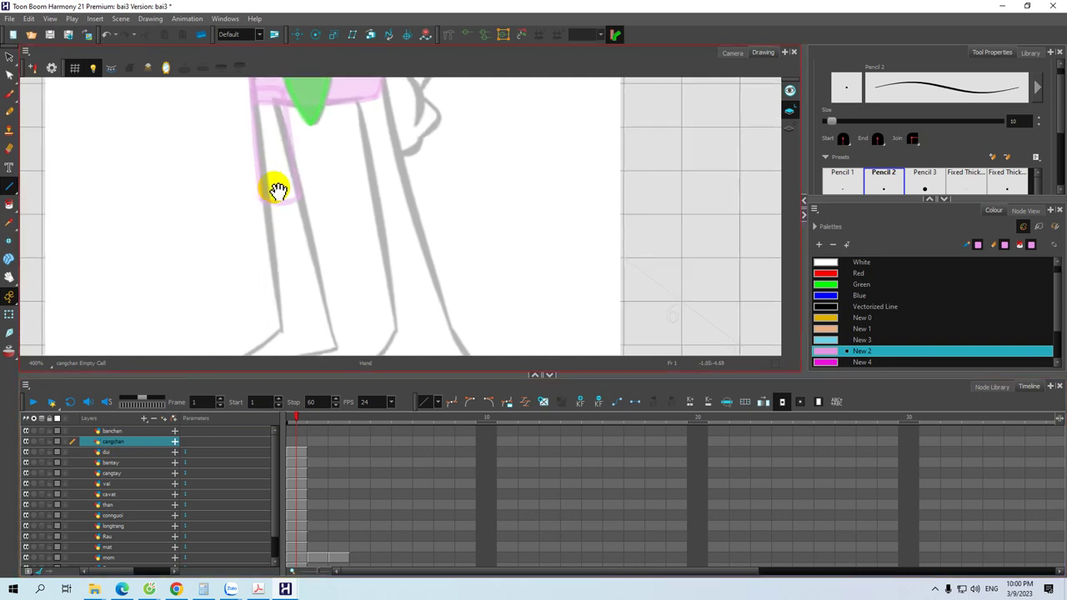
left_click(123, 455)
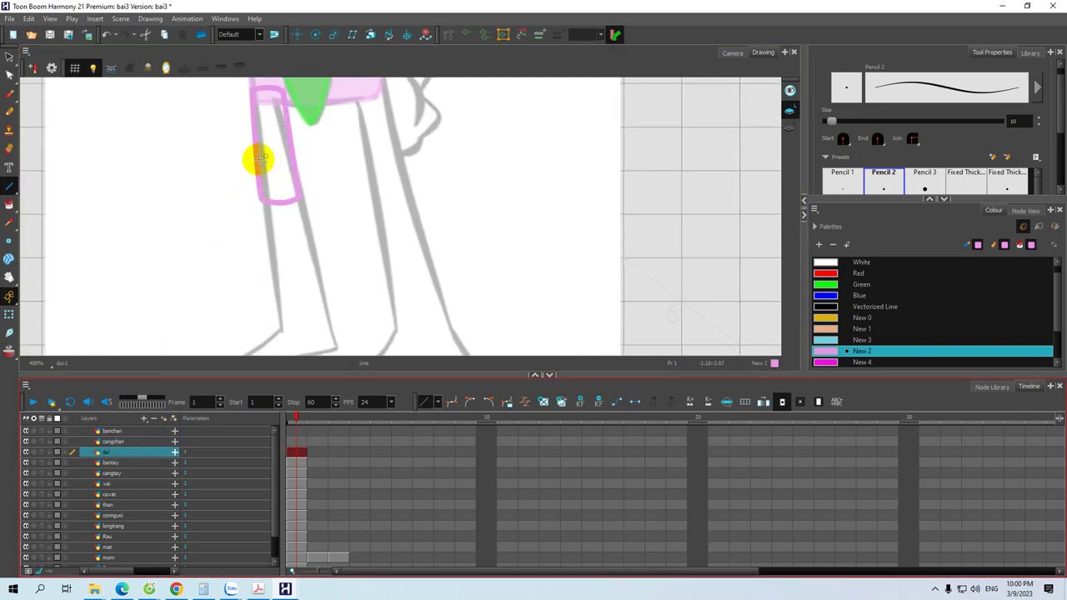
left_click(9, 204)
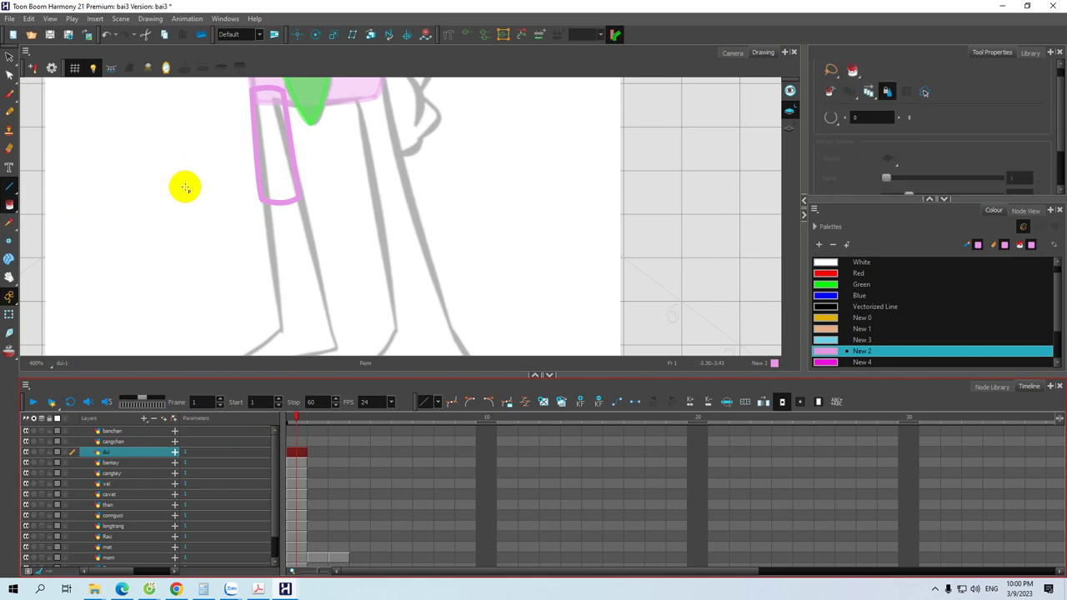
left_click(272, 178)
left_click_drag(290, 213, 277, 179)
On frame 1 of the cangchan layer, outline the left-hand leg's lower part from knee to ankle, using the Line tool in New 2
left_click(139, 441)
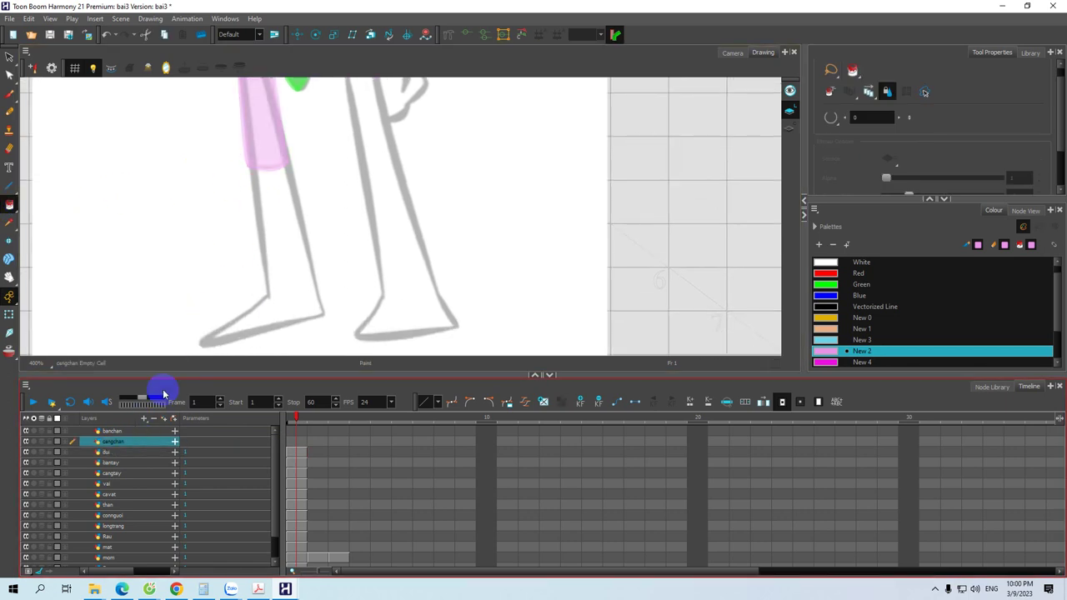
left_click_drag(243, 252, 227, 258)
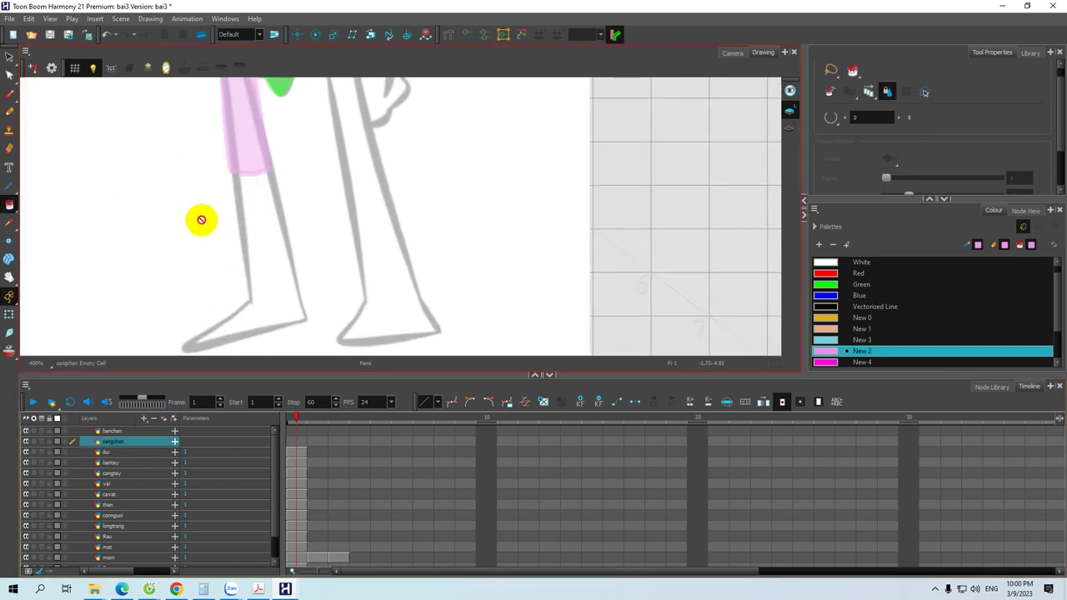
key("alt+8")
mouse_move(230, 171)
left_mouse_down()
mouse_move(266, 158)
mouse_move(255, 150)
left_mouse_up()
mouse_move(248, 193)
left_mouse_down()
mouse_move(254, 165)
mouse_move(242, 187)
mouse_move(256, 274)
left_mouse_up()
mouse_move(281, 142)
left_mouse_down()
mouse_move(298, 260)
mouse_move(295, 245)
mouse_move(305, 244)
mouse_move(289, 255)
mouse_move(307, 231)
mouse_move(304, 247)
mouse_move(293, 241)
left_mouse_up()
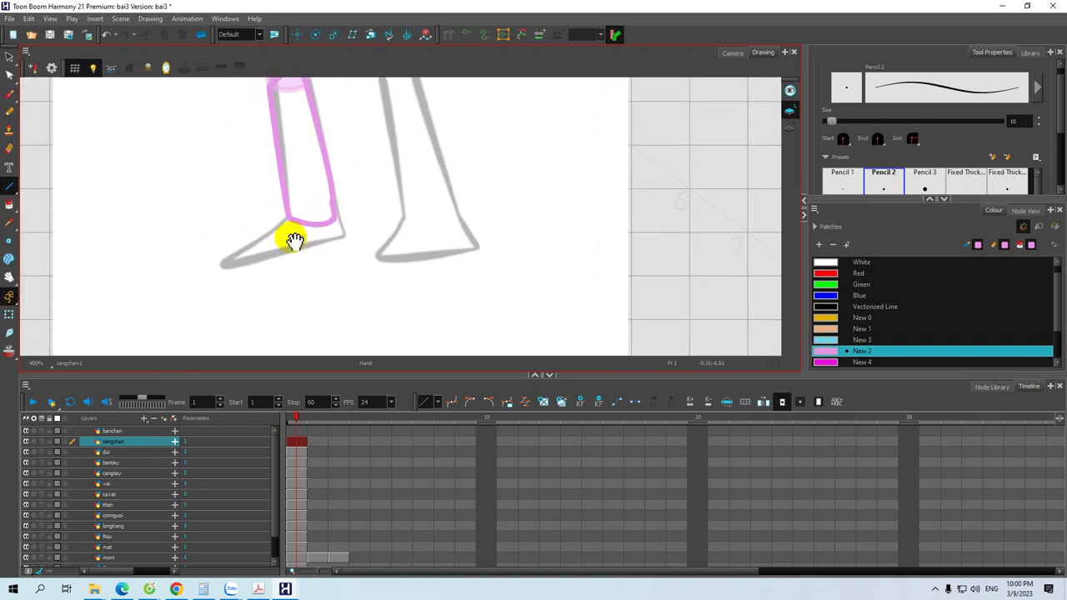
On frame 1 of the banchan layer, outline the foot below the left-hand leg's ankle, using the Line tool in New 2
left_click(139, 430)
mouse_move(292, 208)
left_mouse_down()
mouse_move(220, 258)
mouse_move(220, 245)
mouse_move(229, 250)
mouse_move(222, 270)
mouse_move(344, 240)
mouse_move(348, 224)
mouse_move(336, 212)
mouse_move(348, 219)
mouse_move(345, 238)
mouse_move(361, 218)
mouse_move(294, 206)
mouse_move(332, 210)
left_mouse_up()
key("alt+s")
left_click_drag(297, 245, 305, 261)
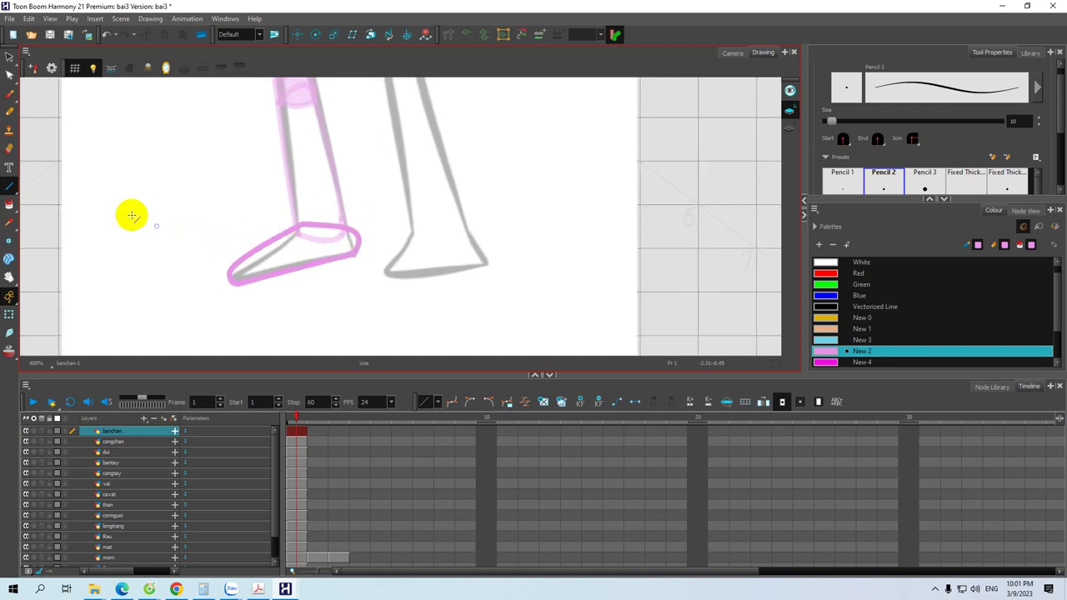
Fill the foot outline on the banchan layer with New 2
left_click(10, 204)
left_click(282, 248)
mouse_move(282, 117)
left_mouse_down()
mouse_move(296, 256)
mouse_move(286, 203)
left_mouse_up()
left_click_drag(248, 262, 248, 220)
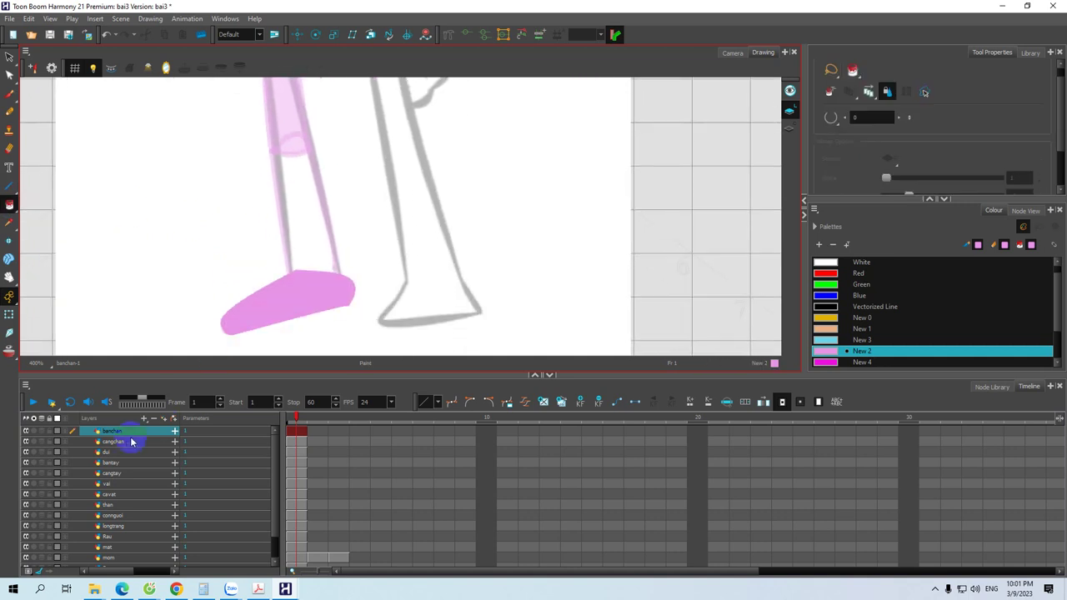
Fill the lower-leg outline on the cangchan layer with New 2
left_click(134, 442)
left_click(294, 205)
mouse_move(272, 271)
left_mouse_down()
mouse_move(281, 238)
mouse_move(278, 259)
mouse_move(272, 160)
left_mouse_up()
mouse_move(300, 321)
left_mouse_down()
mouse_move(295, 209)
mouse_move(285, 241)
mouse_move(324, 226)
mouse_move(309, 221)
mouse_move(317, 200)
mouse_move(316, 228)
mouse_move(322, 214)
mouse_move(316, 223)
mouse_move(300, 209)
mouse_move(303, 190)
left_mouse_up()
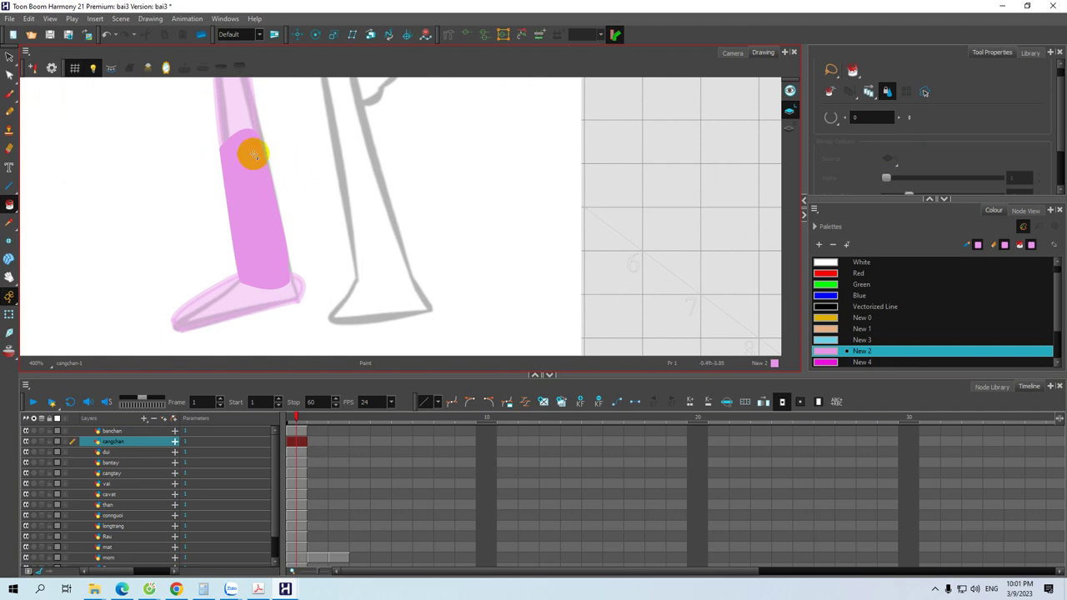
left_click_drag(241, 184, 288, 197)
left_click_drag(178, 374, 175, 346)
key("space")
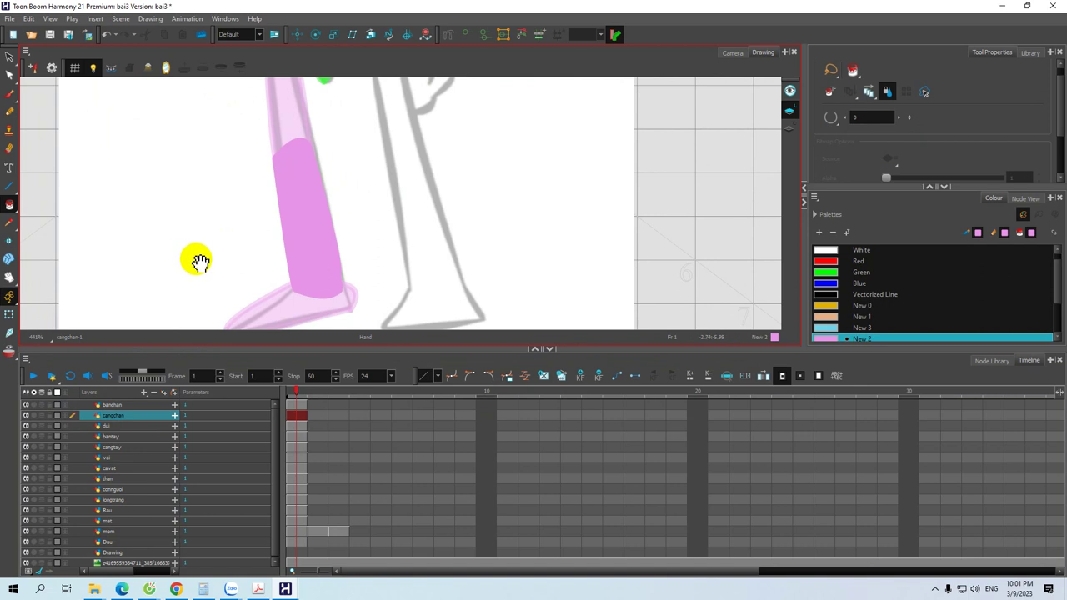
left_click_drag(178, 270, 176, 272)
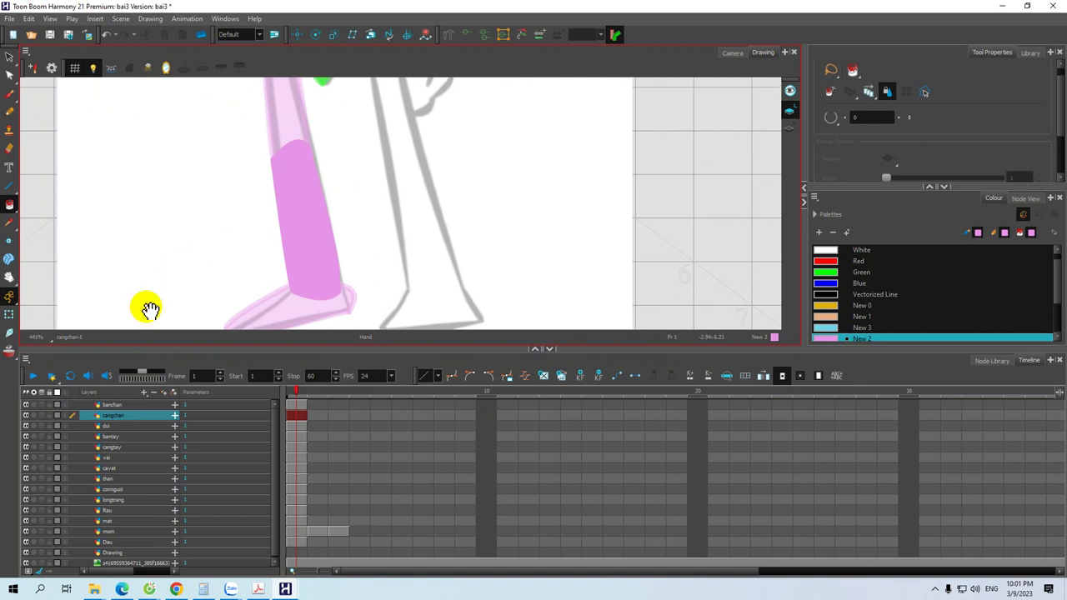
Parent the leg layers by nesting banchan under cangchan and cangchan under dui
left_click(109, 405)
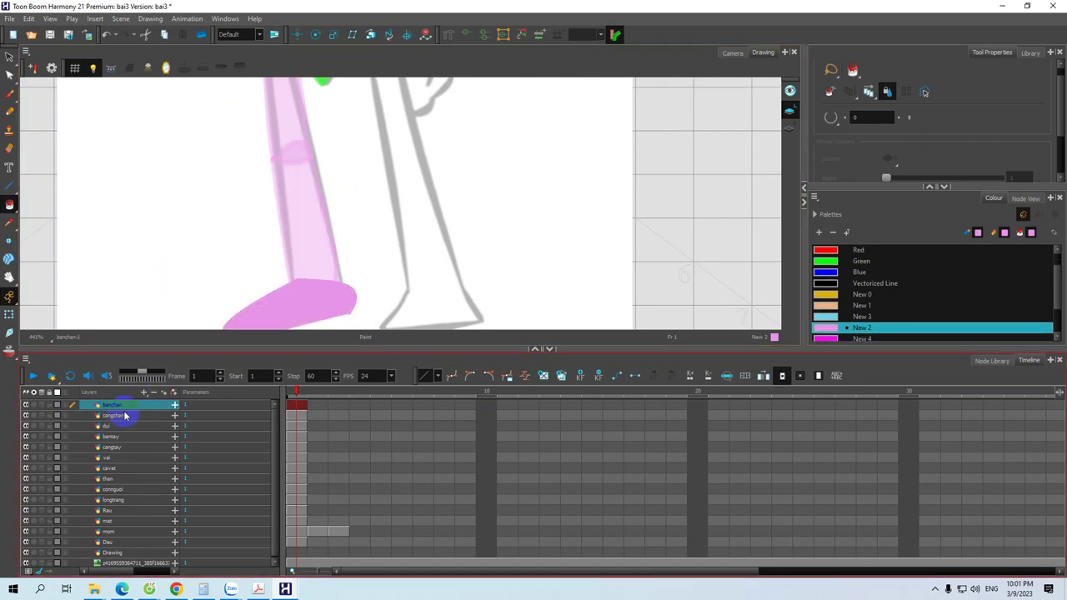
left_click(123, 415)
left_click(117, 407)
left_click_drag(122, 421, 111, 429)
left_click(113, 406)
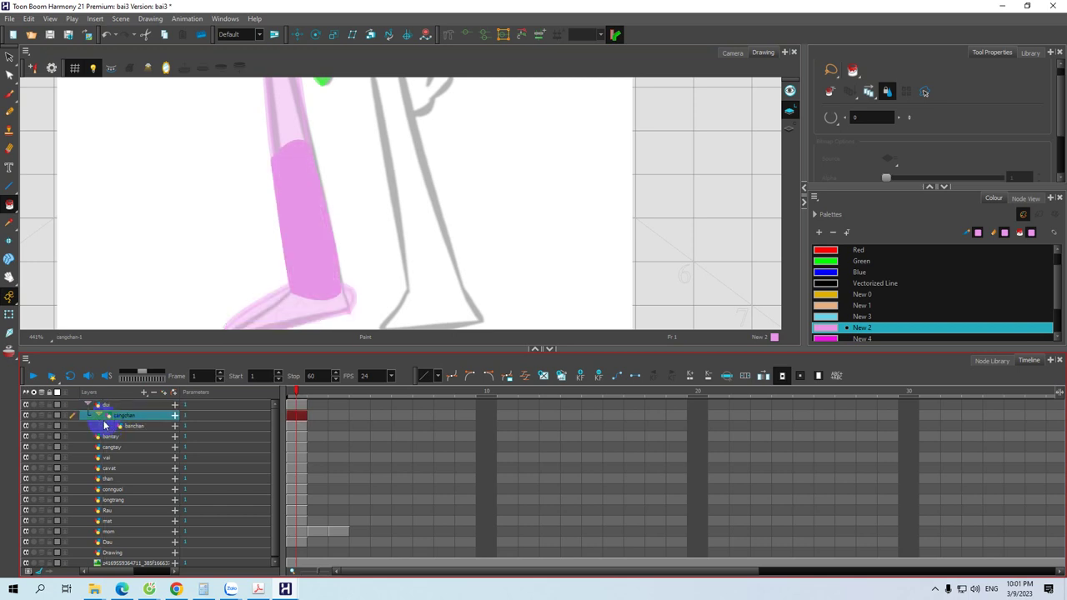
key("space")
left_click_drag(270, 242, 270, 244)
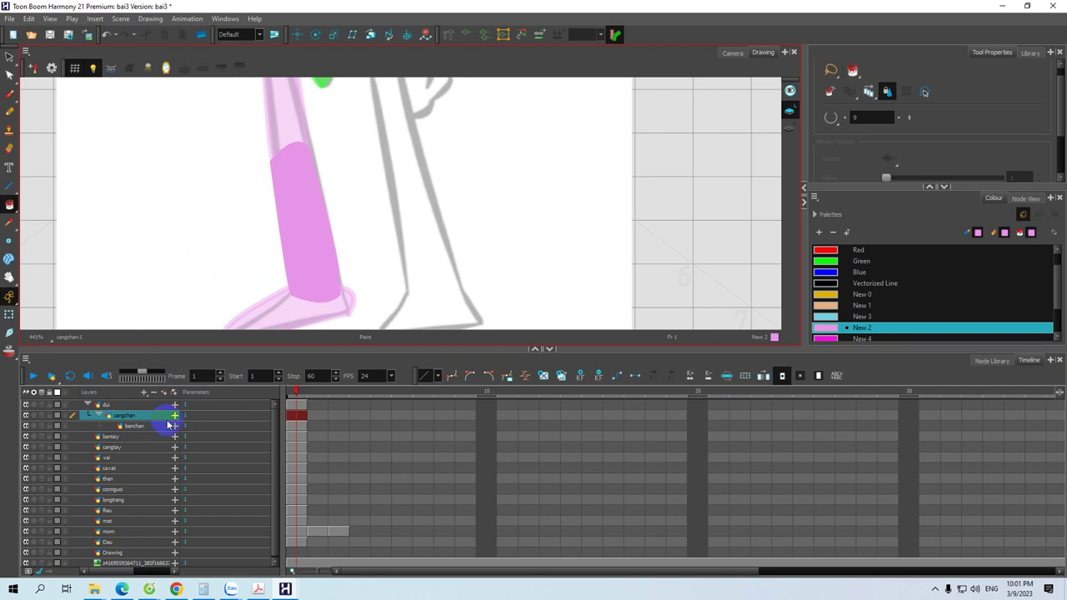
Collapse the dui hierarchy and duplicate it together with its cangchan and banchan child layers
left_click(133, 426)
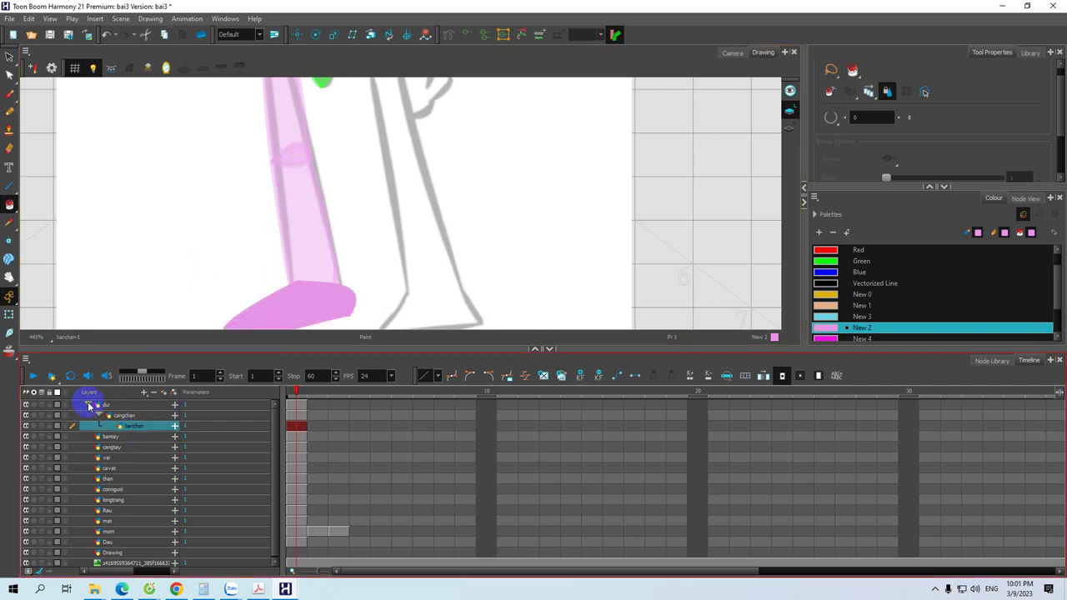
left_click(88, 405)
left_click(88, 406)
scroll(291, 288, "up", 3)
scroll(291, 285, "down", 2)
scroll(292, 288, "down", 4)
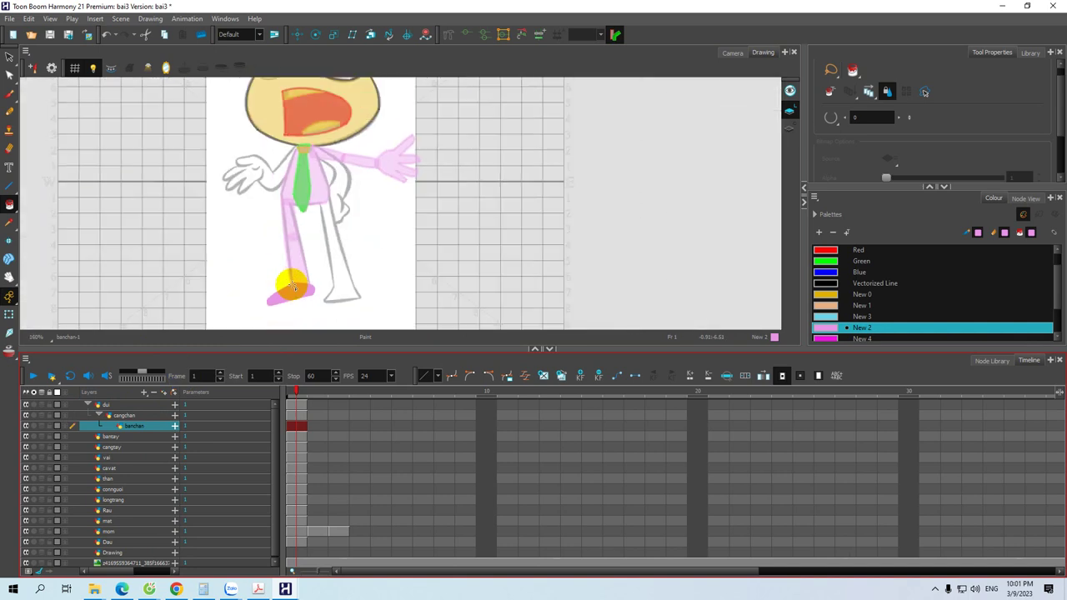
scroll(292, 288, "up", 2)
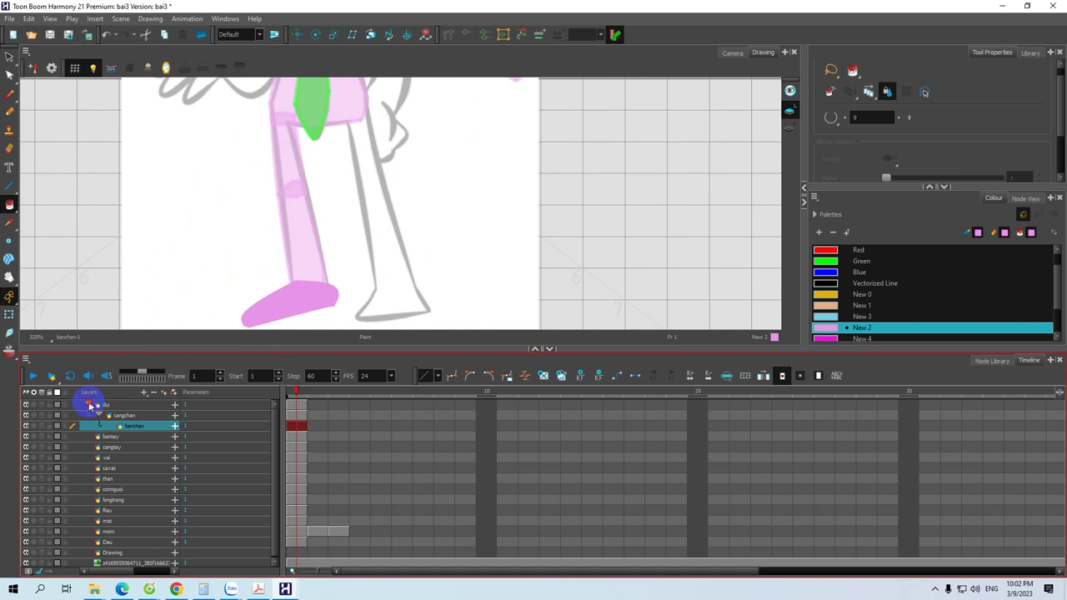
left_click(88, 406)
right_click(115, 407)
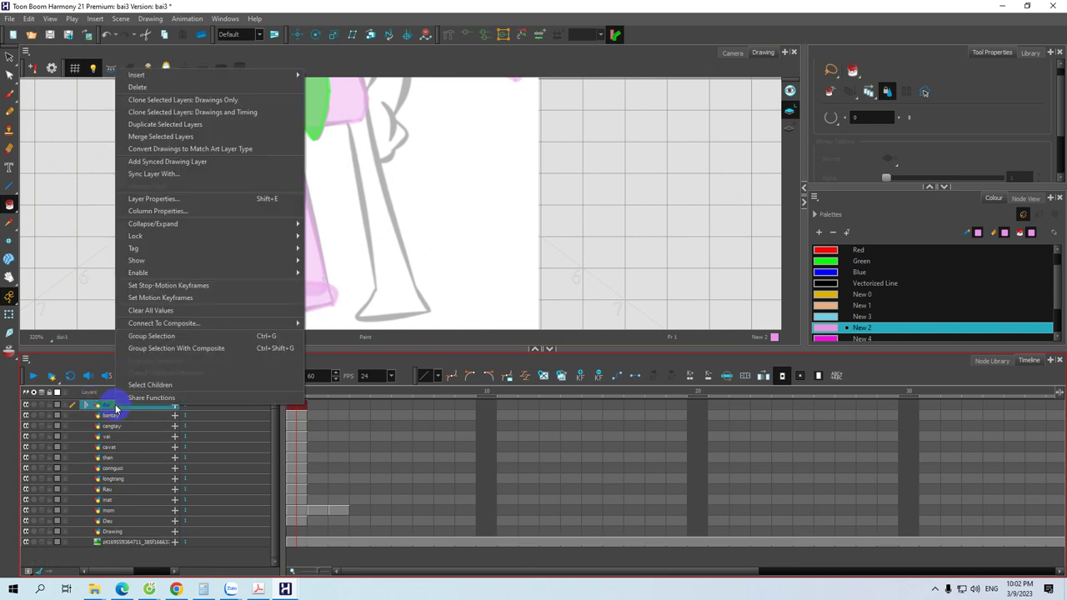
left_click(150, 127)
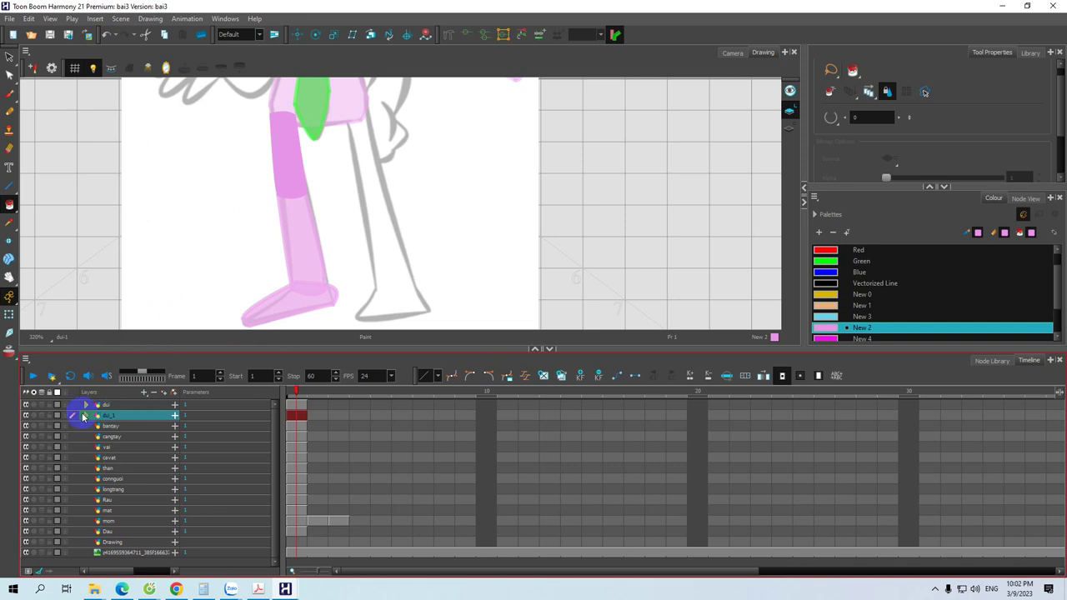
Expand the duplicated dui_1 hierarchy and flip its thigh drawing horizontally
left_click(86, 416)
left_click(87, 416)
left_click(88, 415)
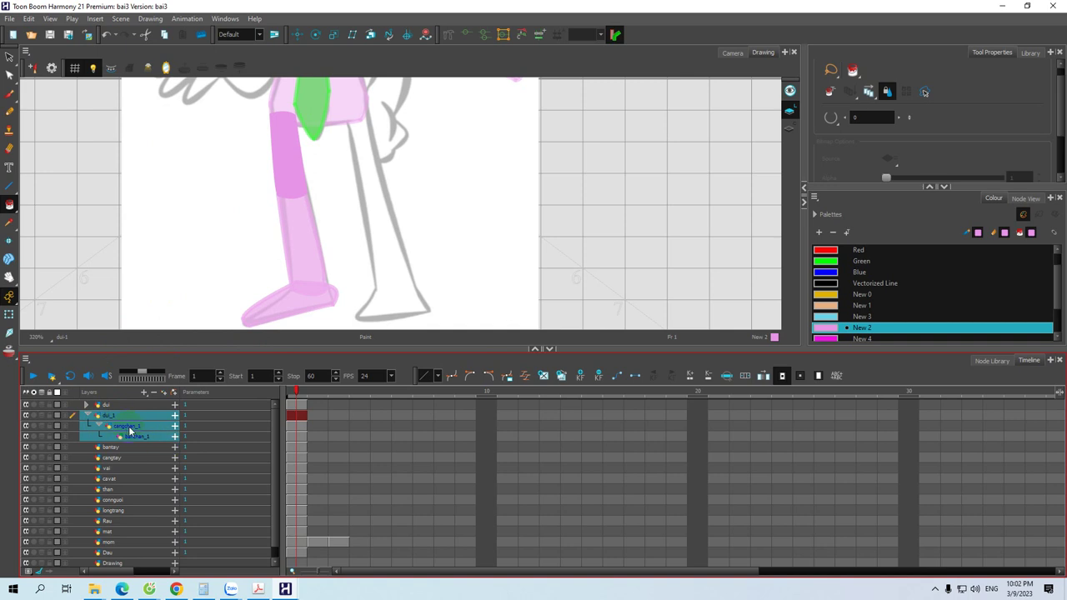
left_click(10, 59)
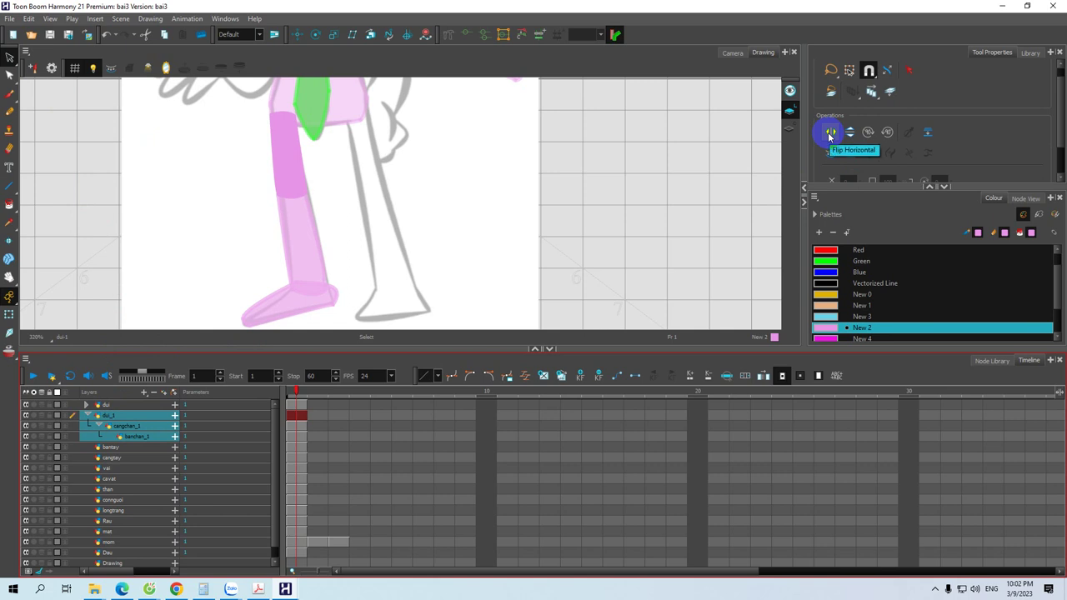
left_click(830, 134)
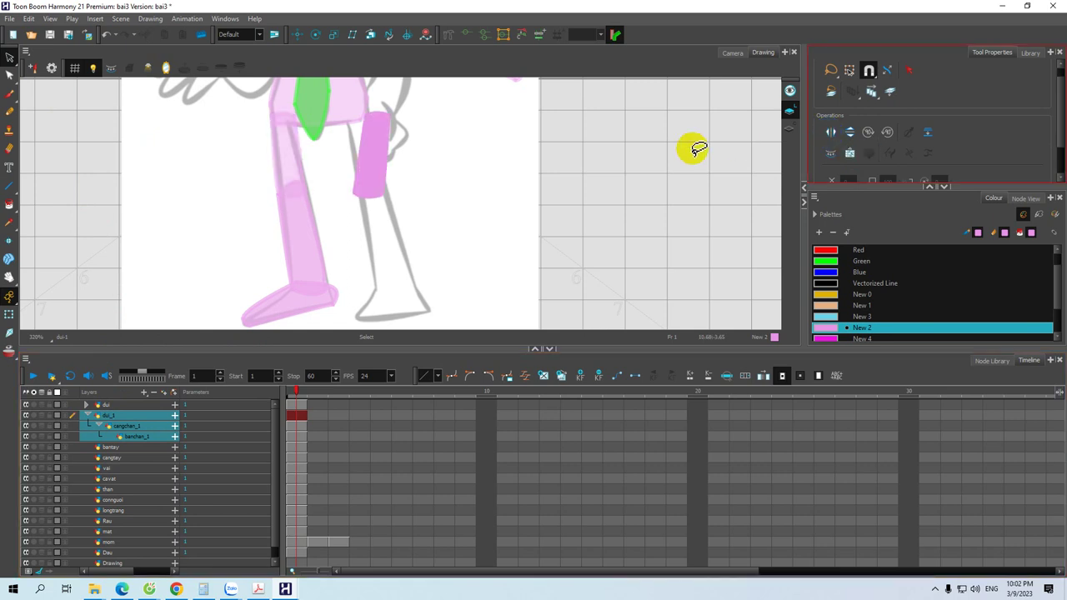
Flip the duplicated lower leg on cangchan_1 and the duplicated foot on banchan_1 horizontally
left_click(124, 428)
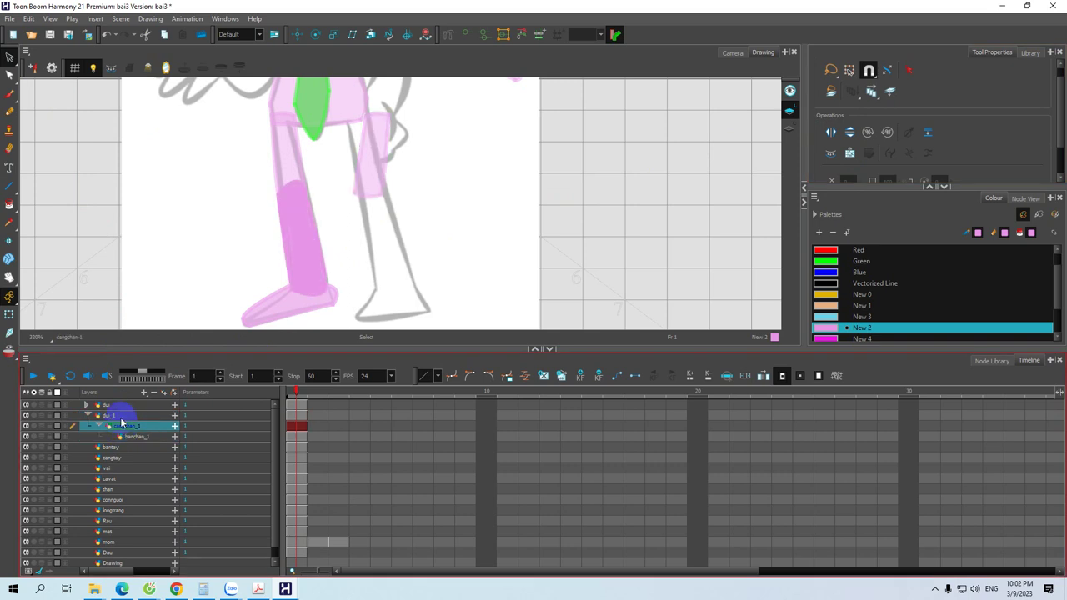
left_click(120, 416)
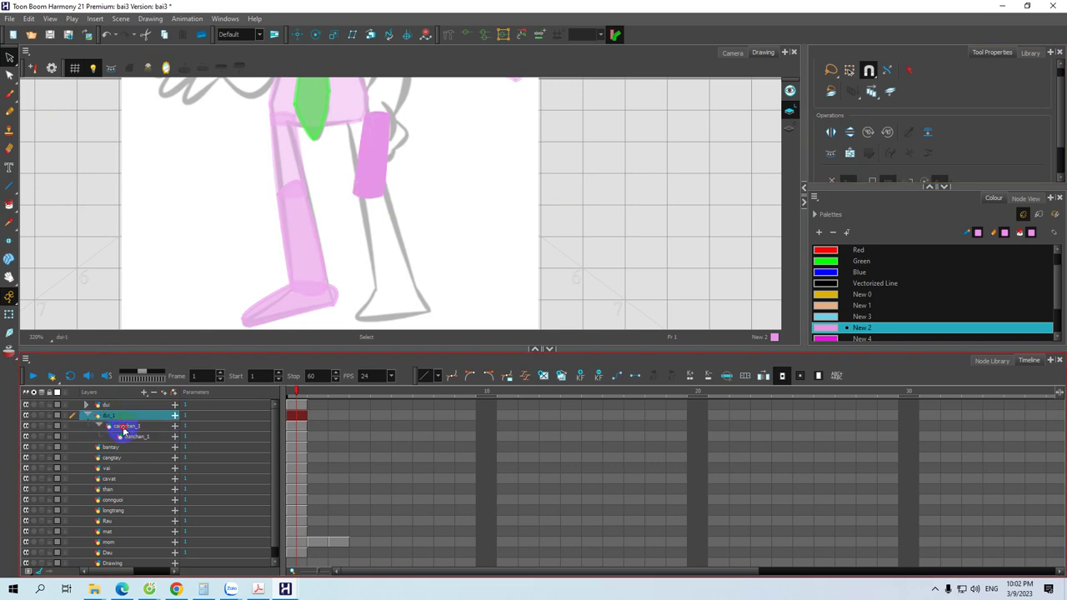
left_click(123, 428)
mouse_move(306, 170)
left_mouse_down()
mouse_move(262, 282)
mouse_move(306, 305)
mouse_move(330, 298)
mouse_move(308, 175)
left_mouse_up()
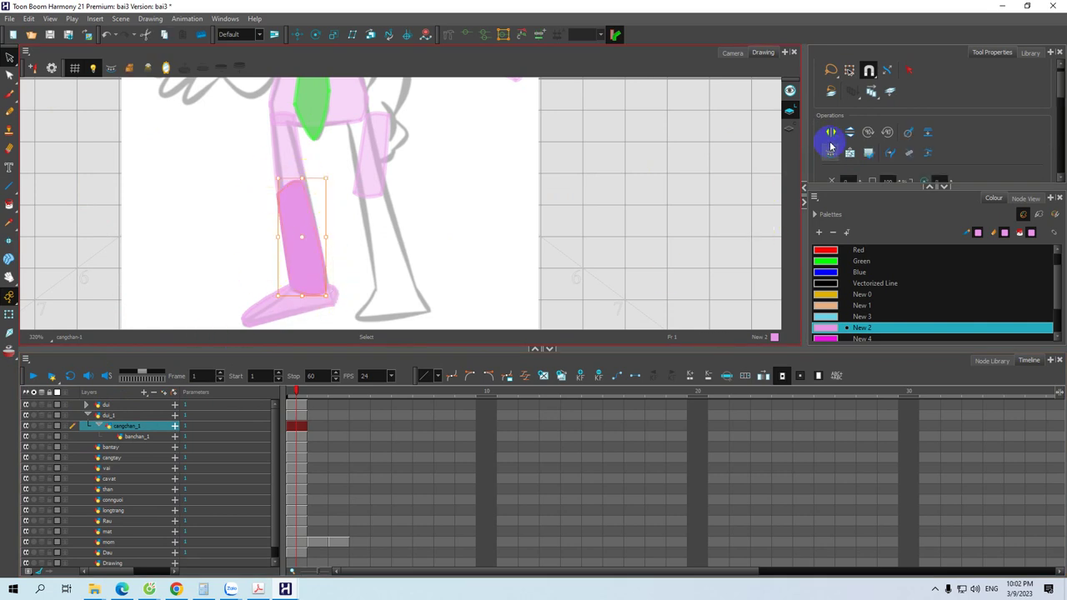
left_click(830, 133)
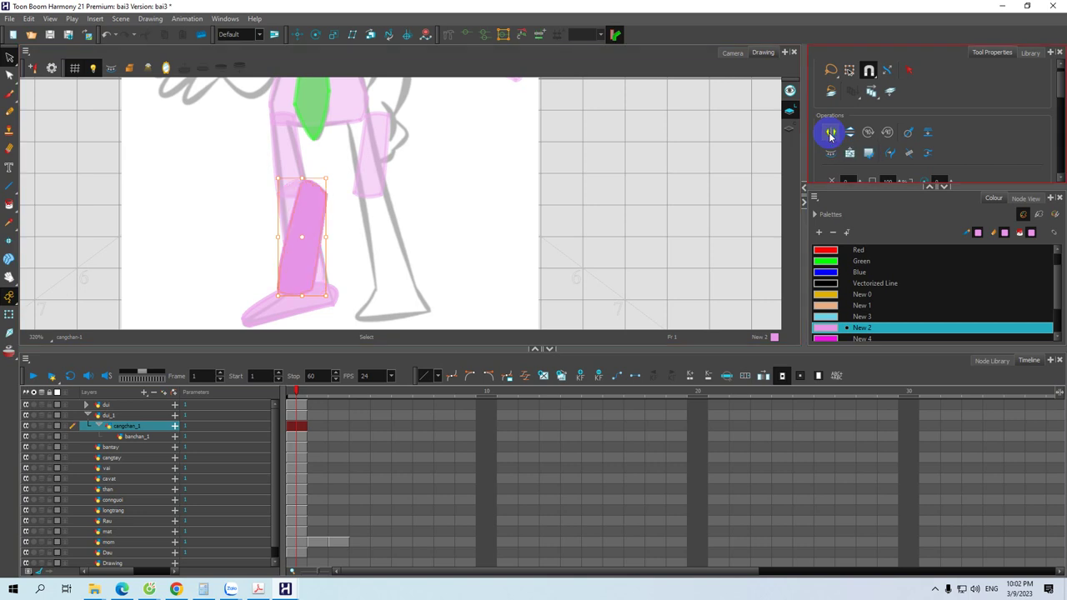
left_click(140, 440)
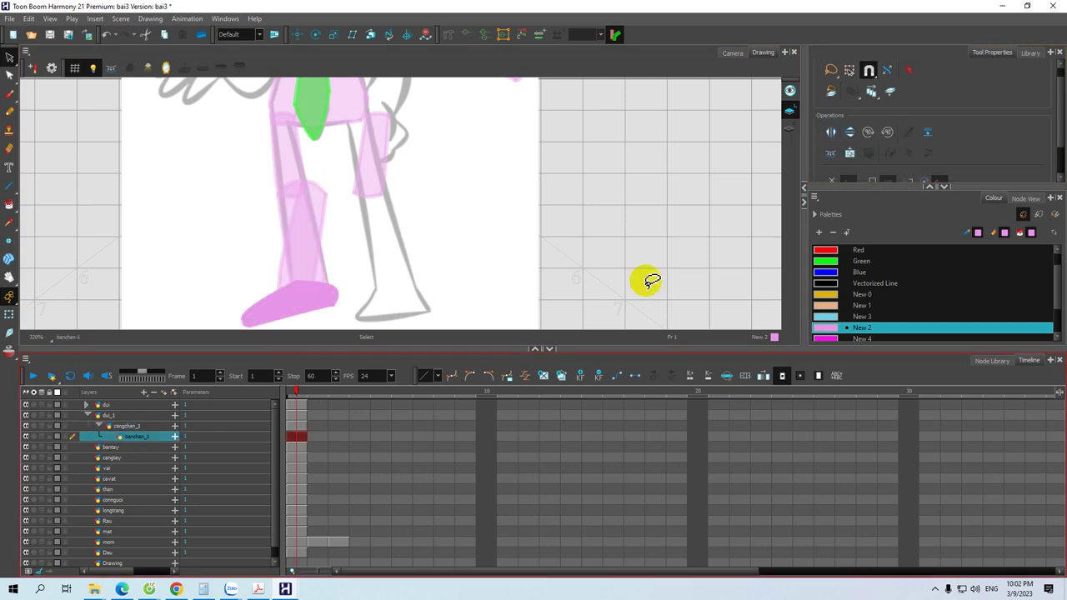
left_click(830, 134)
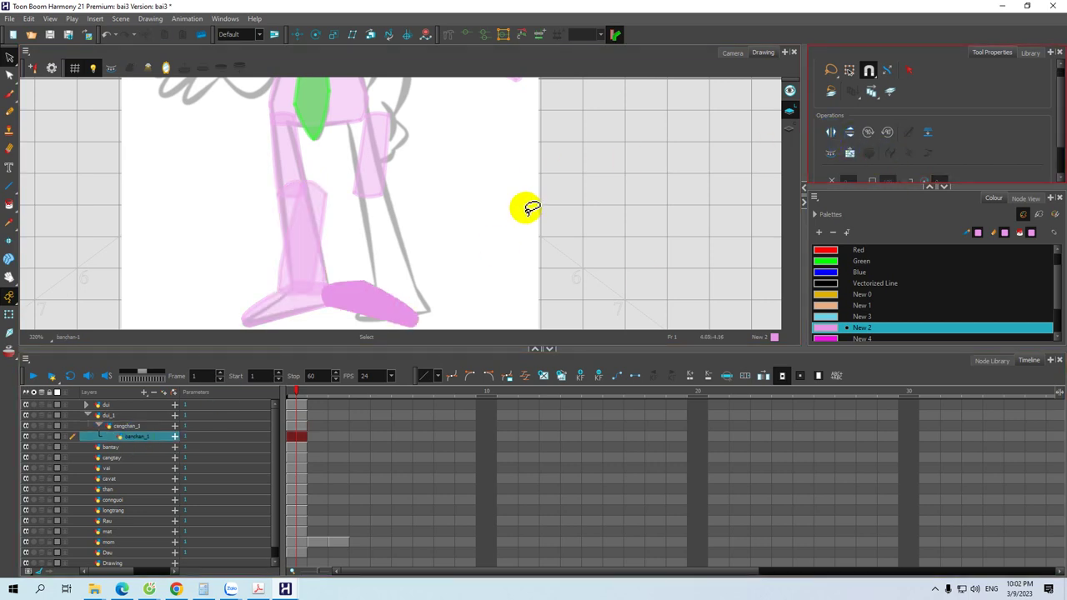
Move the flipped lower leg on cangchan_1 across to sit beneath the flipped thigh, overlapping it at the knee
left_click(140, 427)
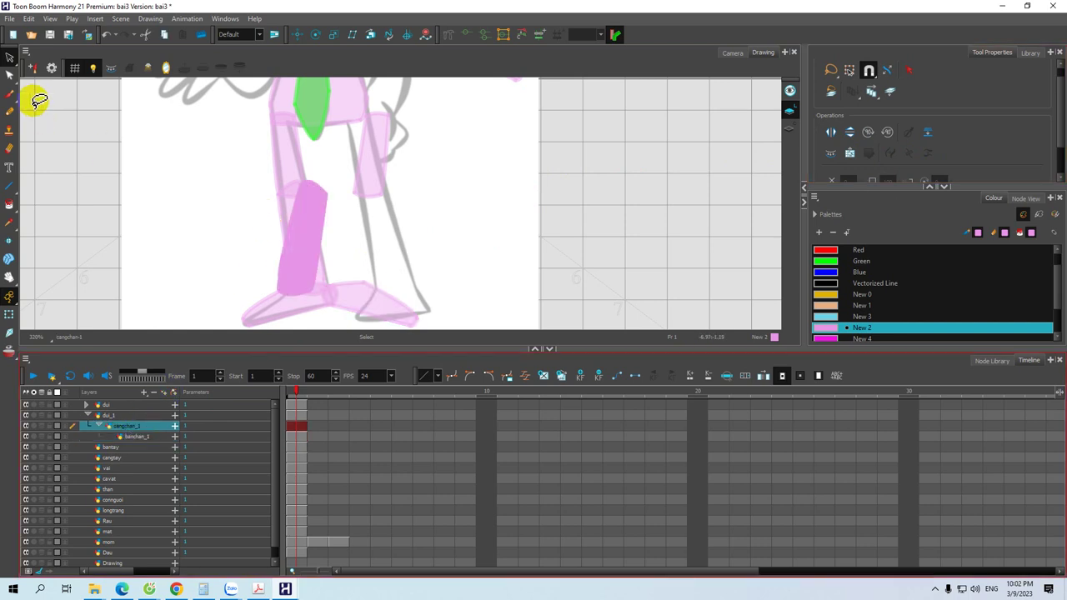
left_click(301, 257)
left_click_drag(304, 248, 357, 238)
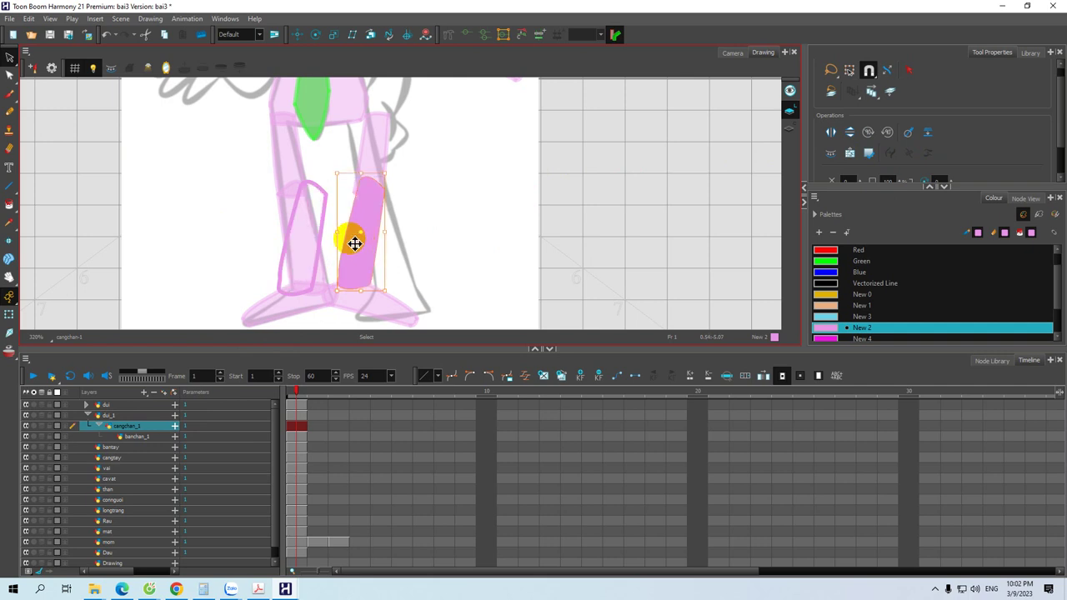
key("ctrl+z")
mouse_move(322, 158)
left_mouse_down()
mouse_move(262, 214)
mouse_move(306, 282)
mouse_move(345, 305)
mouse_move(339, 171)
mouse_move(299, 178)
left_mouse_up()
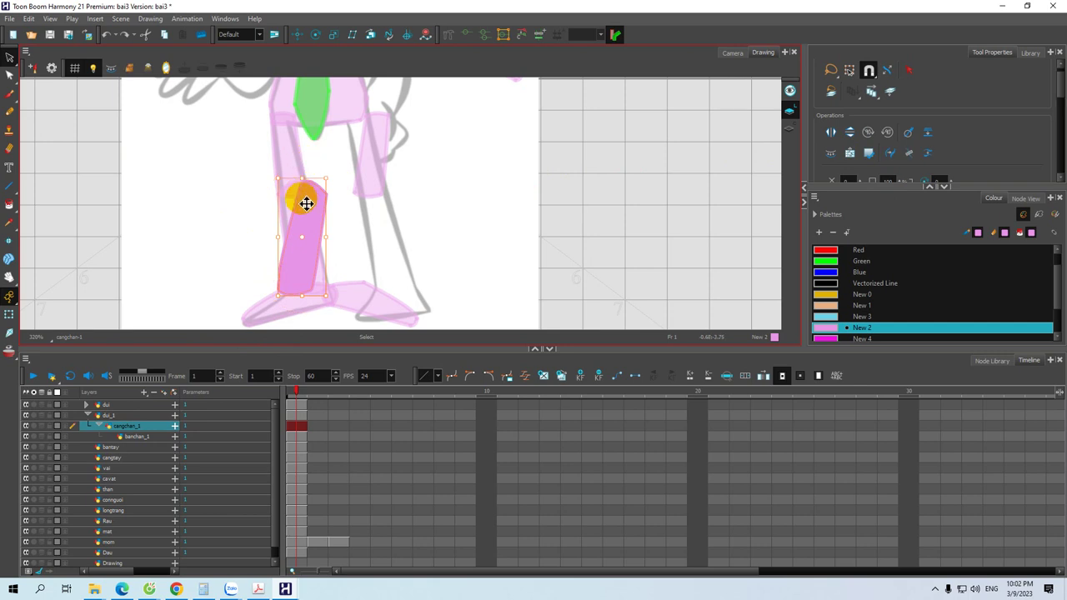
left_click_drag(314, 221, 366, 217)
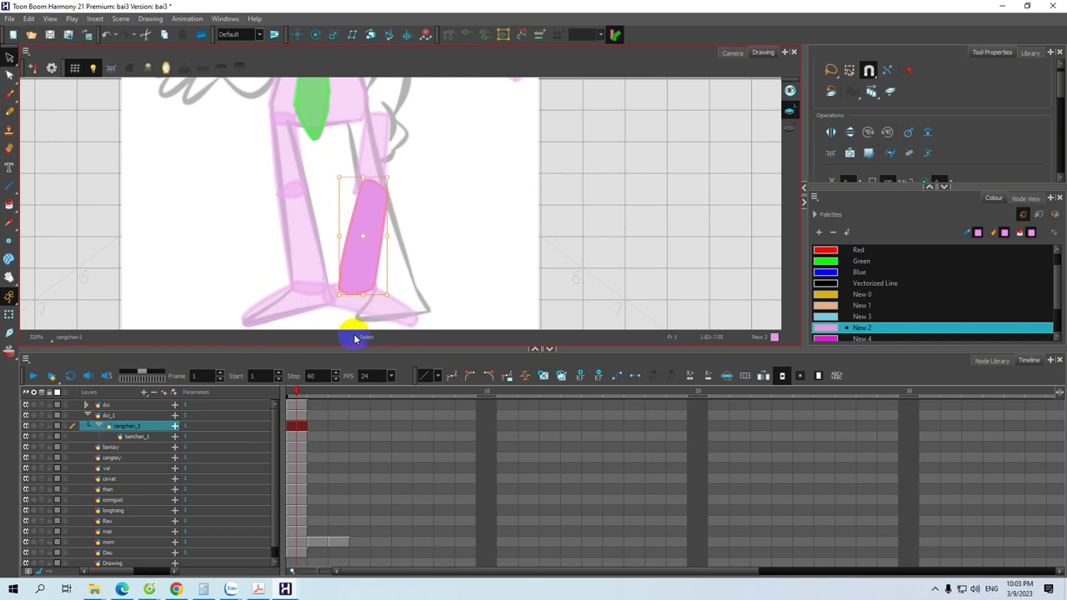
Move the flipped foot on banchan_1 to line up under the ankle of the duplicated lower leg
left_click(141, 435)
left_click(382, 294)
mouse_move(381, 293)
left_mouse_down()
mouse_move(420, 296)
mouse_move(416, 284)
mouse_move(340, 264)
mouse_move(320, 291)
mouse_move(388, 329)
mouse_move(432, 329)
mouse_move(395, 306)
left_mouse_up()
left_click(442, 247)
left_click_drag(448, 272, 468, 231)
left_click(408, 267)
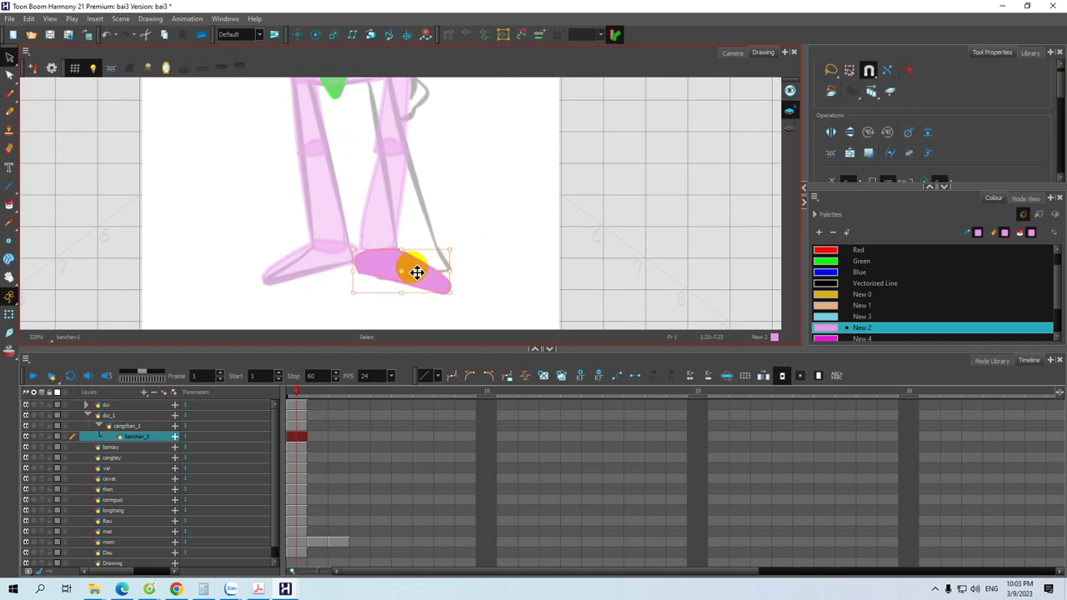
Move the duplicated thigh on dui_1 inward so its upper end sits under the right-hand part of the torso hem
key("space")
left_click_drag(479, 172, 469, 226)
mouse_move(416, 125)
left_mouse_down()
mouse_move(371, 135)
mouse_move(388, 226)
mouse_move(415, 127)
mouse_move(403, 167)
left_mouse_up()
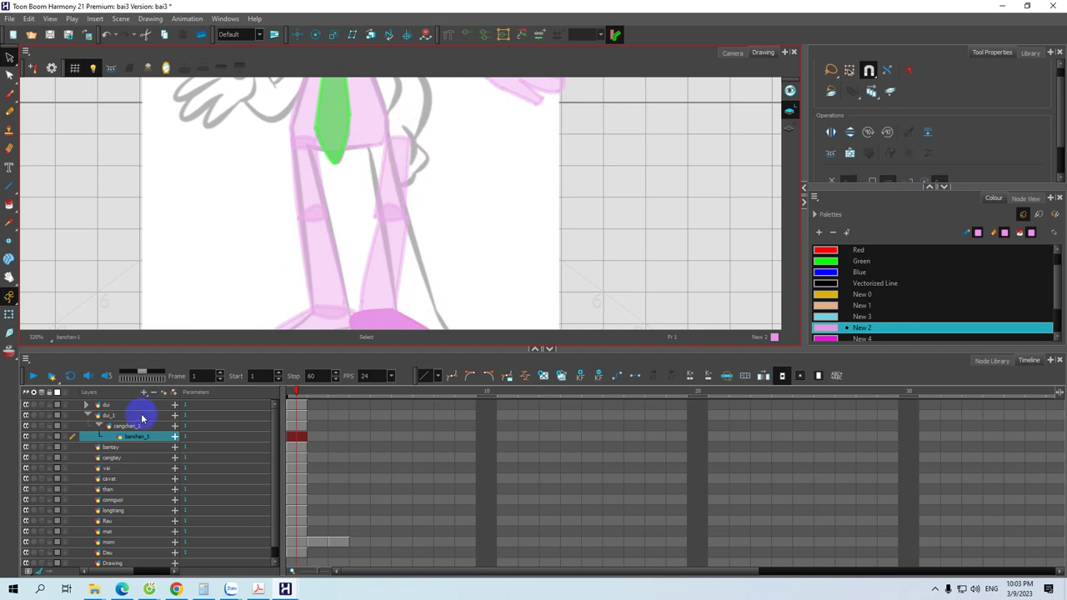
left_click(114, 415)
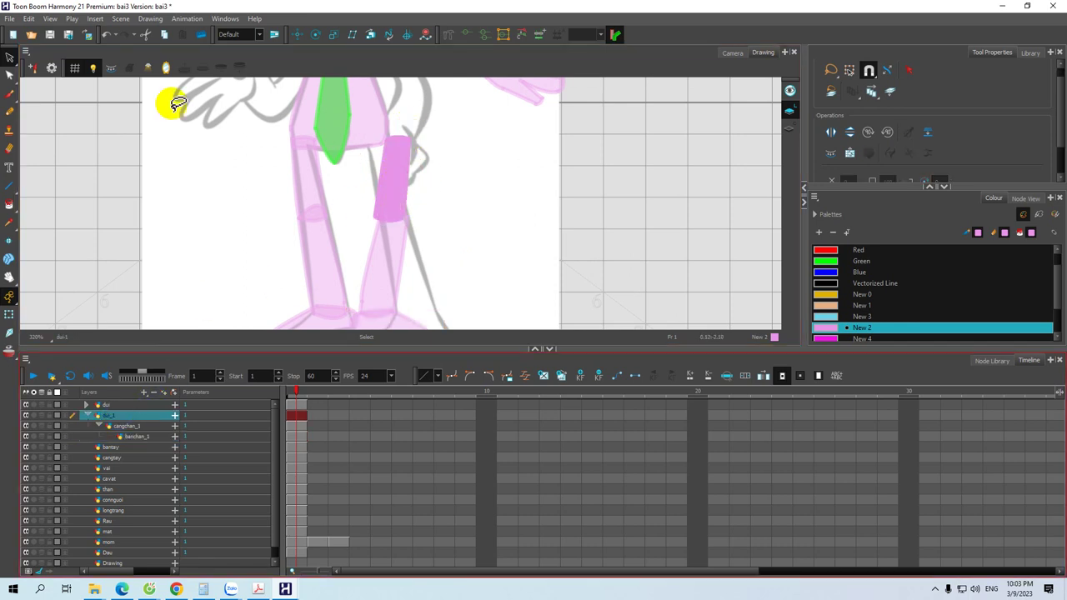
mouse_move(401, 186)
left_mouse_down()
mouse_move(405, 173)
mouse_move(383, 178)
left_mouse_up()
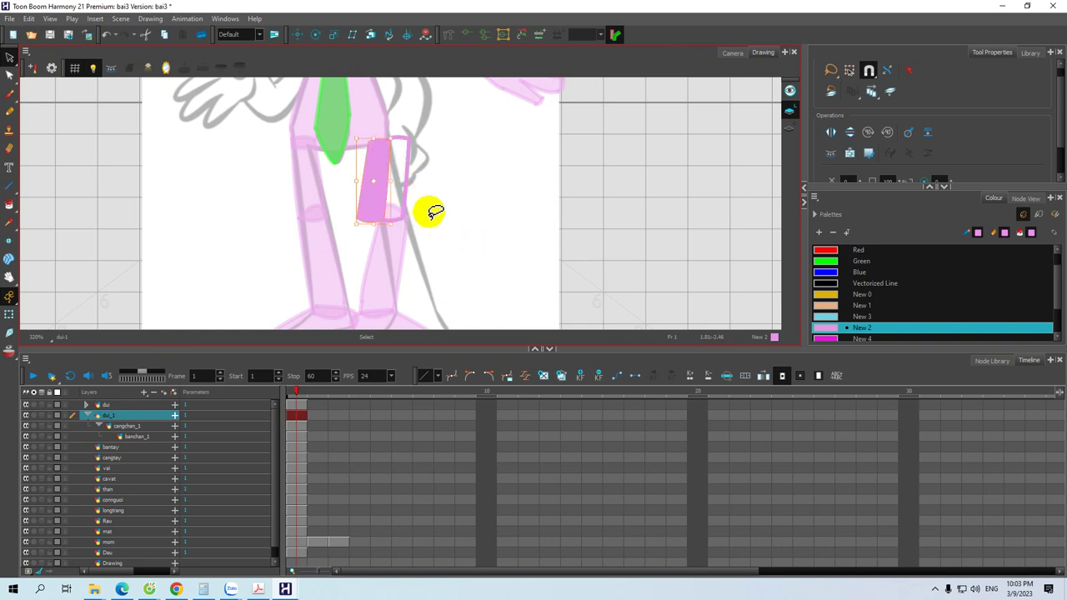
key("ctrl+z")
mouse_move(412, 126)
left_mouse_down()
mouse_move(389, 125)
mouse_move(383, 234)
mouse_move(415, 142)
mouse_move(408, 123)
mouse_move(408, 151)
mouse_move(369, 161)
left_mouse_up()
left_click(394, 236)
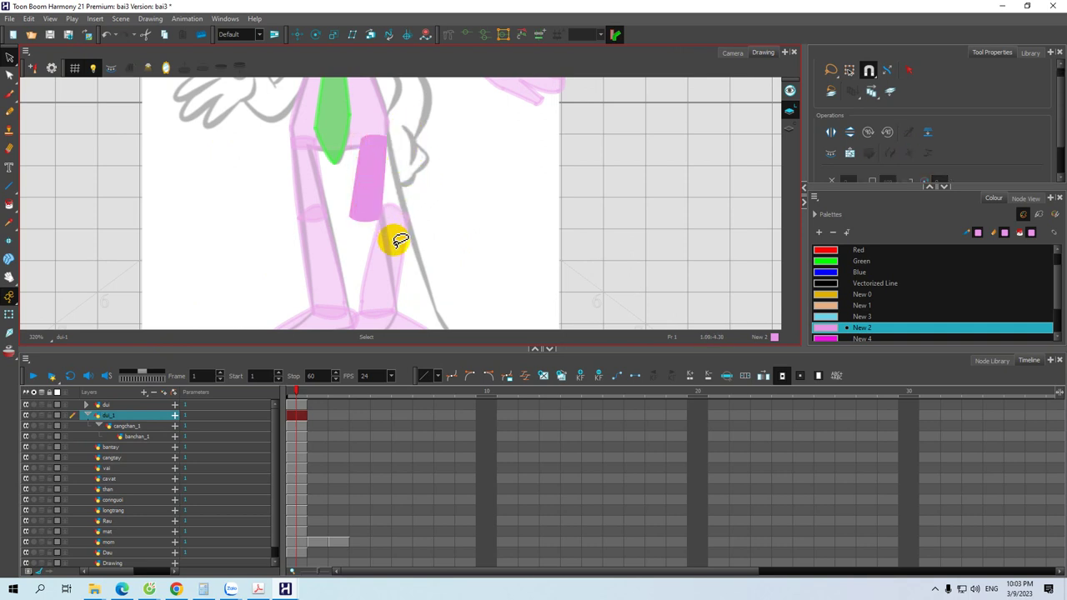
left_click(140, 427)
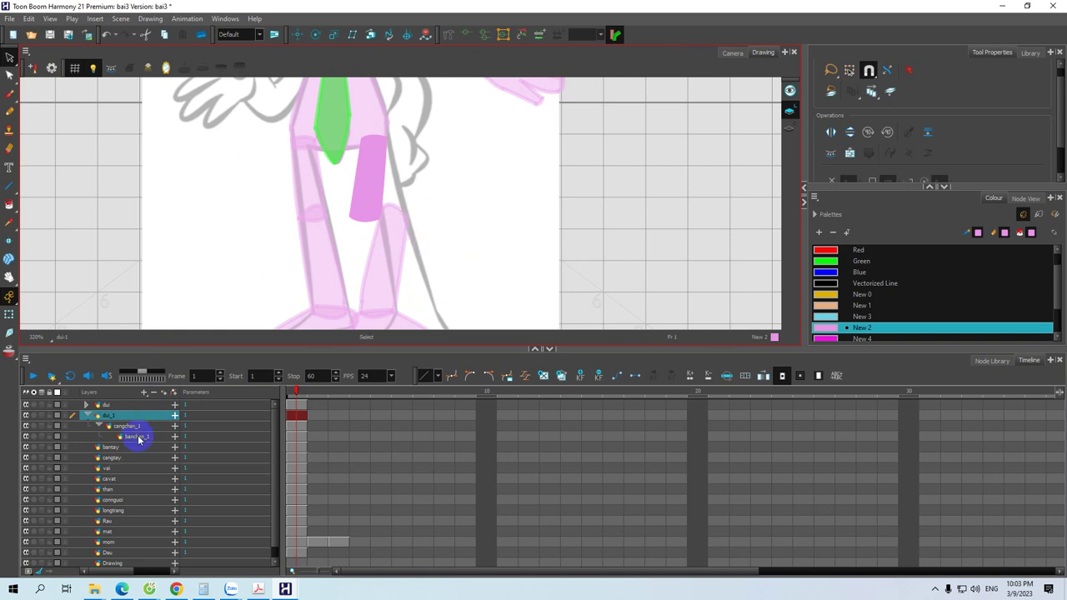
Move the duplicated lower leg on cangchan_1 inward under its thigh, and the foot on banchan_1 beneath its ankle
left_click(393, 265)
left_click_drag(385, 246, 360, 250)
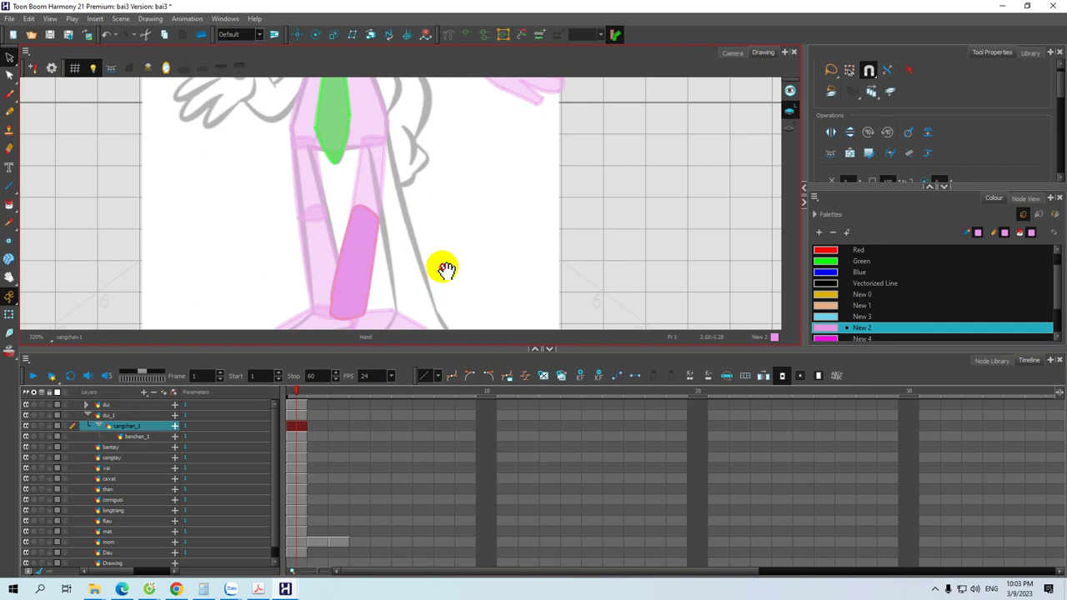
left_click_drag(441, 274, 447, 186)
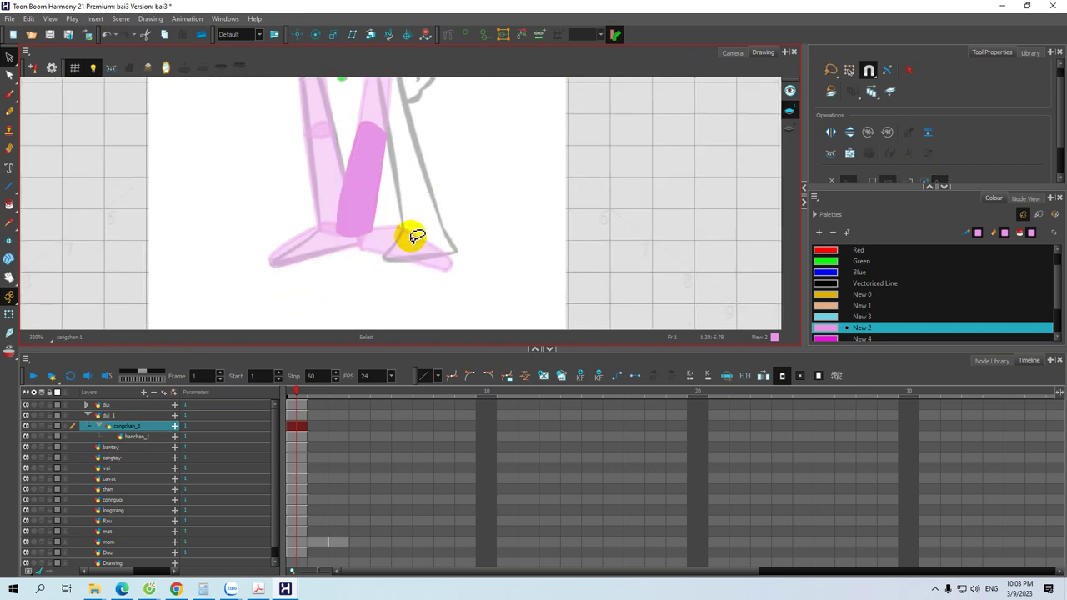
left_click(142, 438)
left_click(422, 245)
left_click_drag(402, 243, 396, 241)
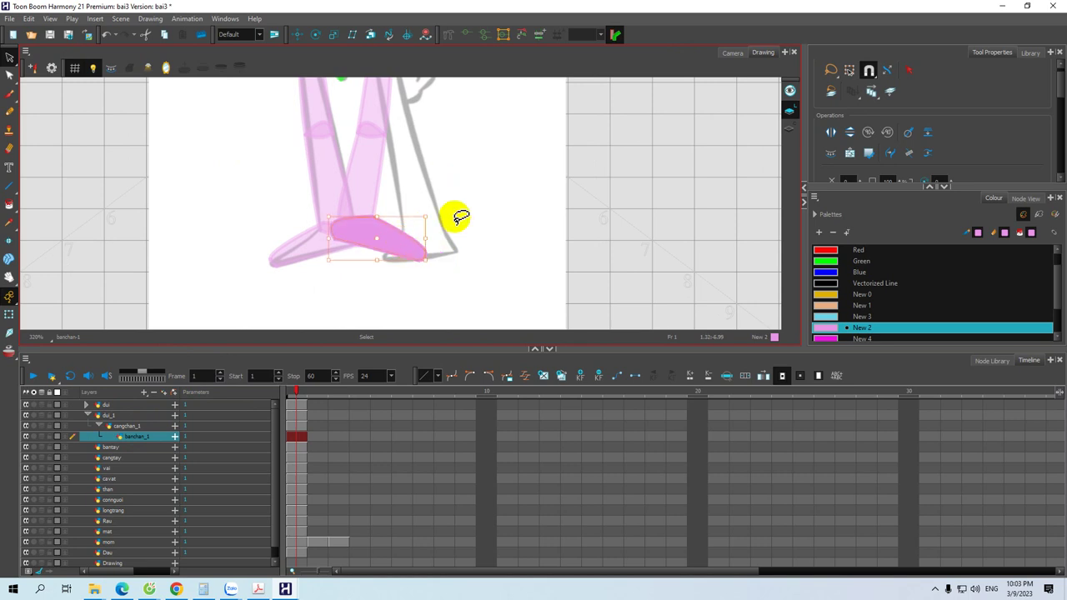
Parent the hand layer bantay to the forearm layer cangtay, and cangtay to the upper arm layer vai
mouse_move(463, 125)
left_mouse_down()
mouse_move(489, 246)
mouse_move(441, 220)
mouse_move(418, 156)
mouse_move(435, 186)
left_mouse_up()
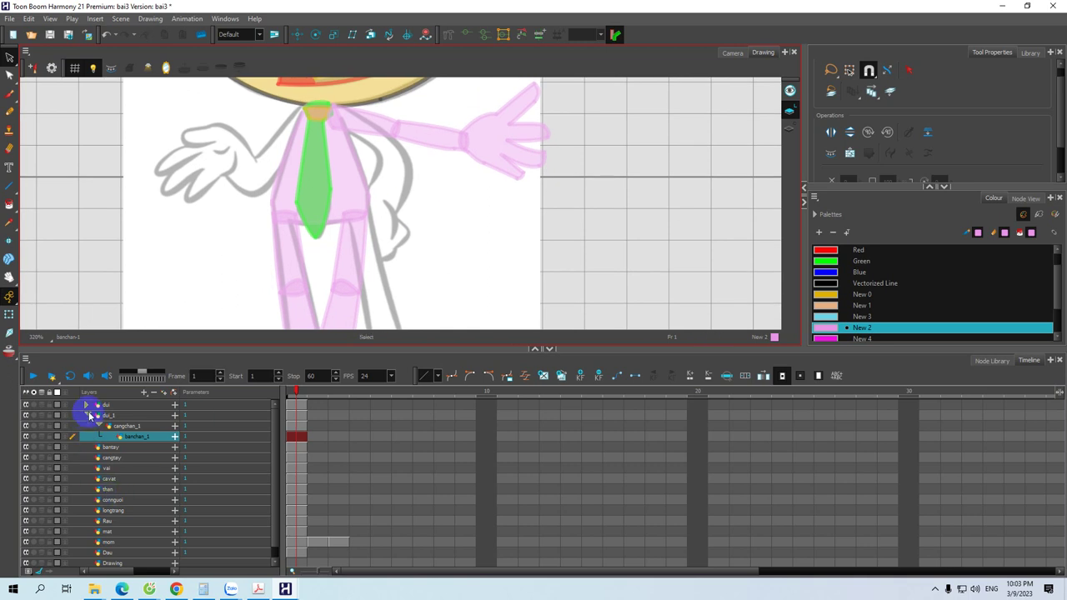
left_click(90, 415)
left_click(115, 427)
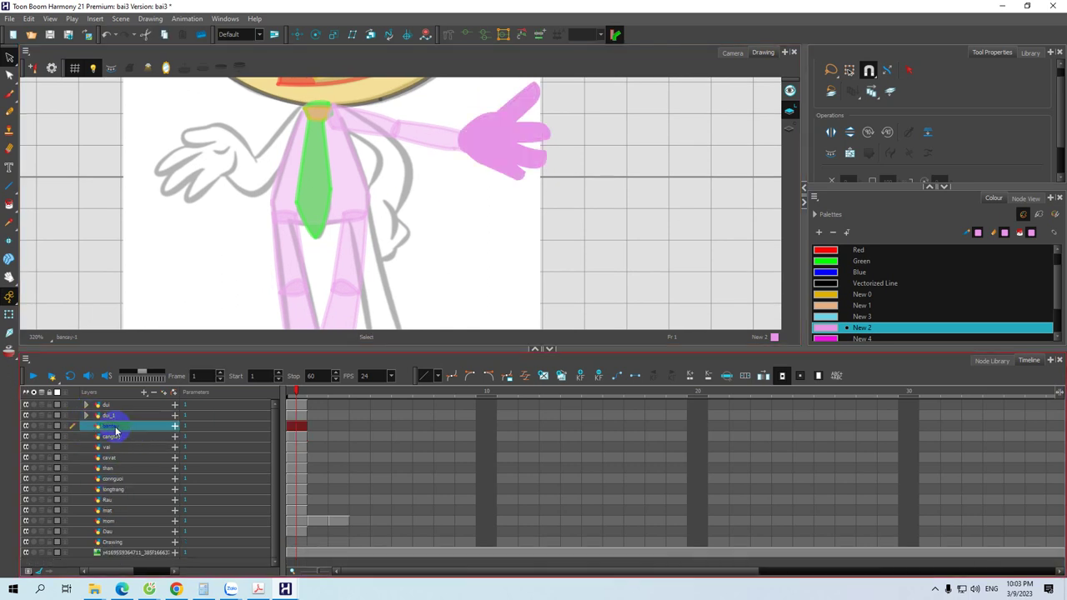
left_click_drag(122, 442, 119, 445)
left_click(113, 428)
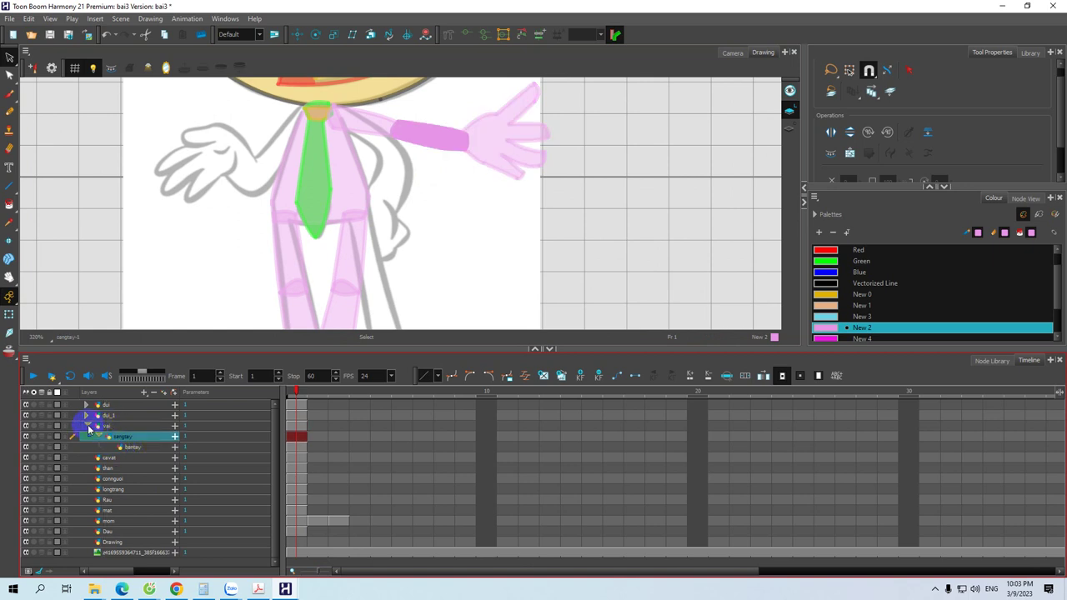
Duplicate the vai layer with its child layers and flip the upper arm on vai_1 horizontally
left_click(87, 427)
right_click(114, 430)
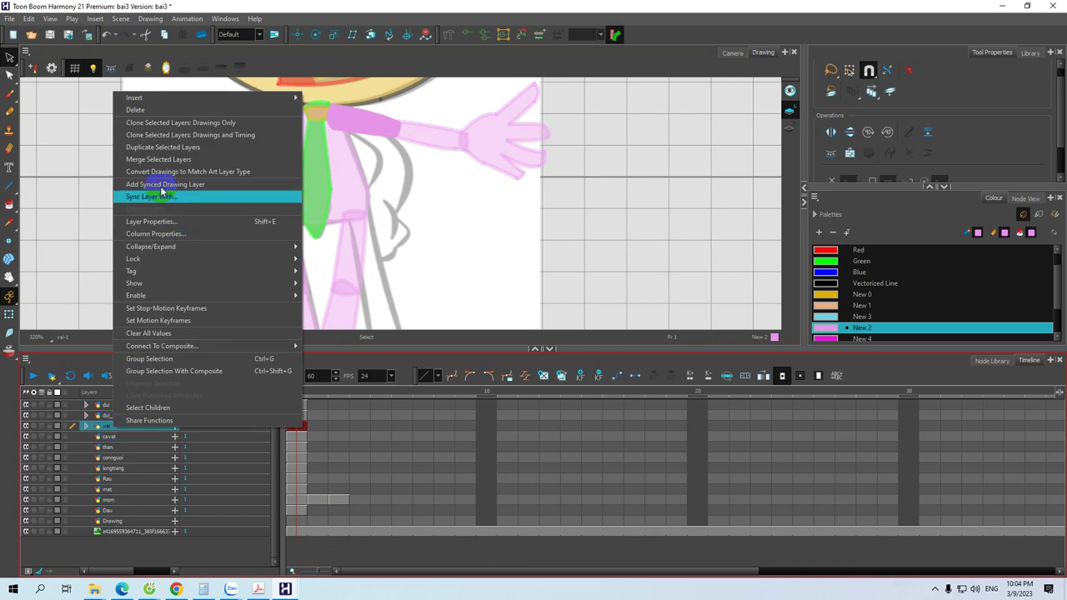
left_click(140, 160)
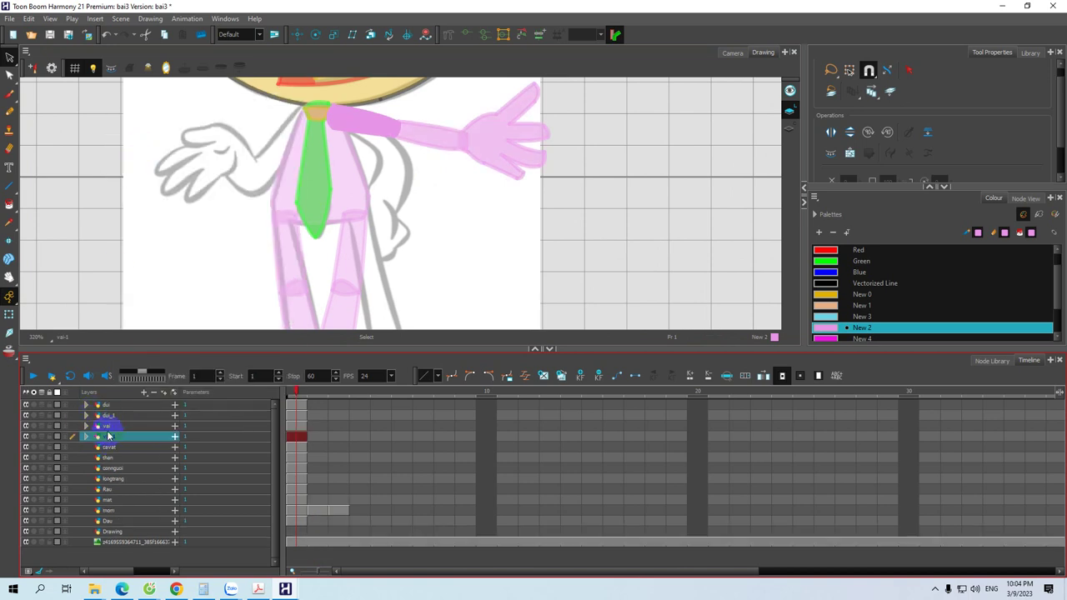
left_click(831, 133)
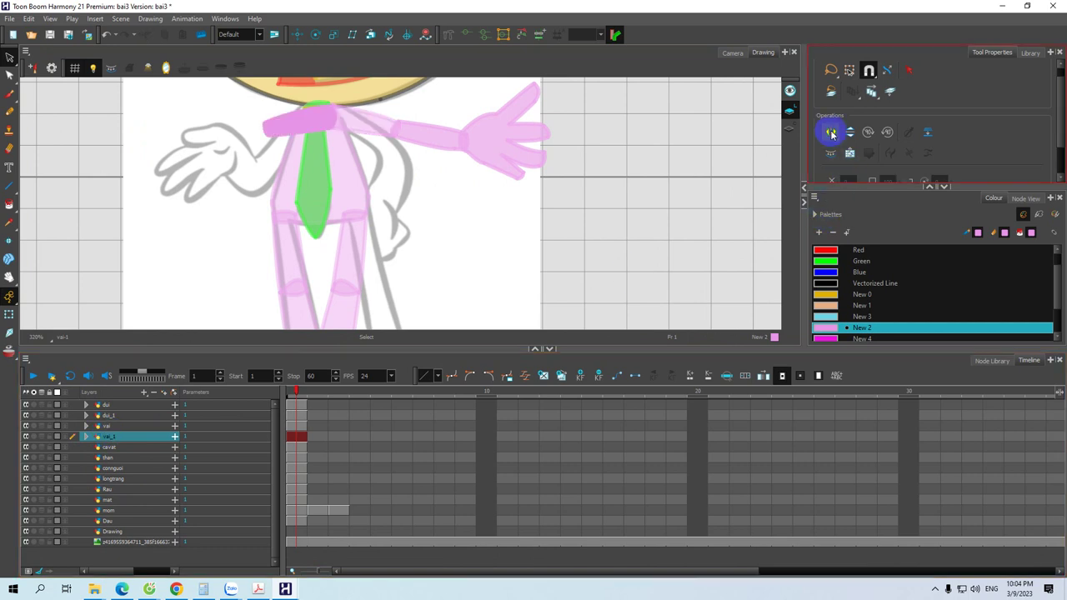
Flip the duplicated forearm on cangtay_1 and the duplicated hand on bantay_1 horizontally
left_click(86, 436)
left_click(121, 448)
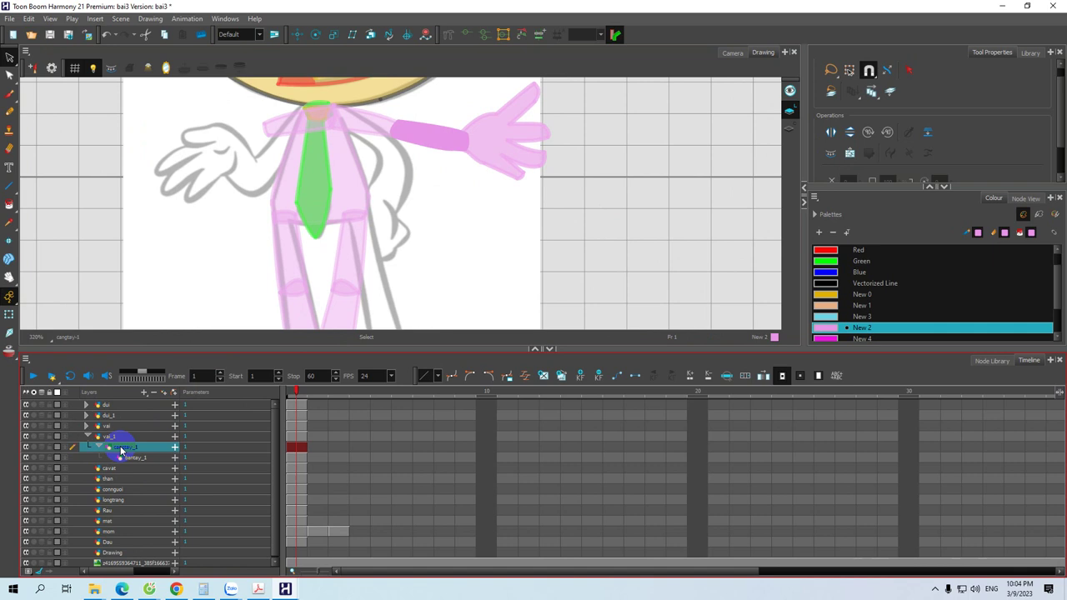
left_click(113, 438)
left_click(117, 449)
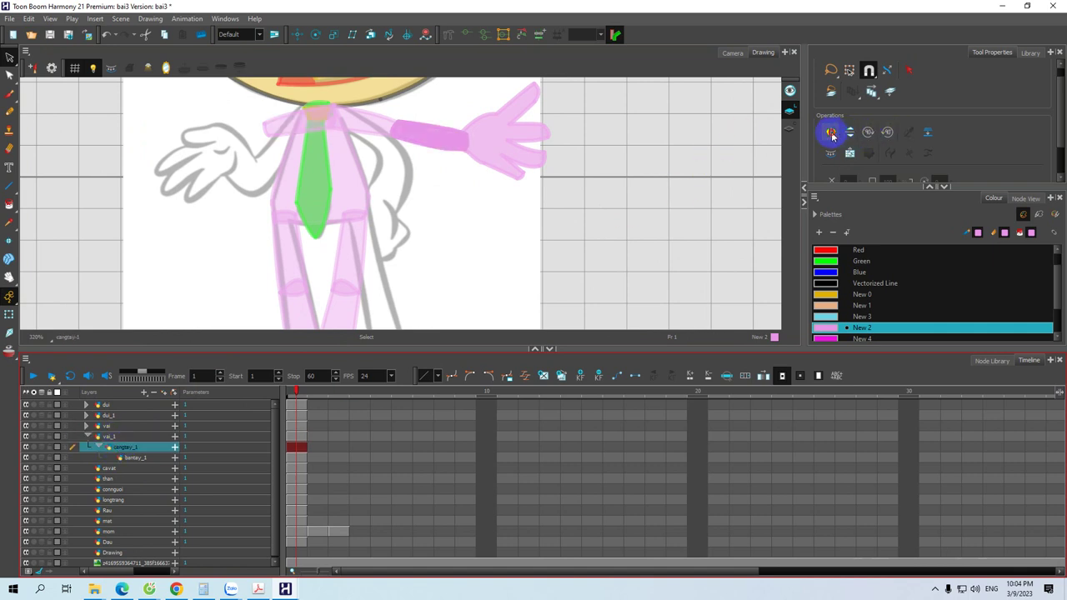
left_click(830, 132)
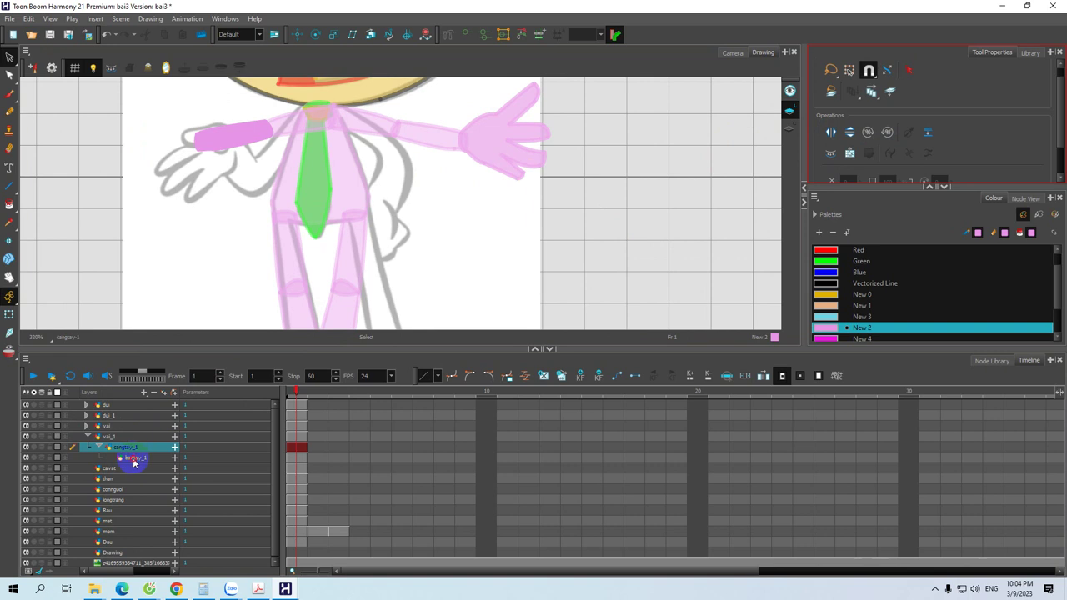
left_click(133, 459)
left_click(831, 134)
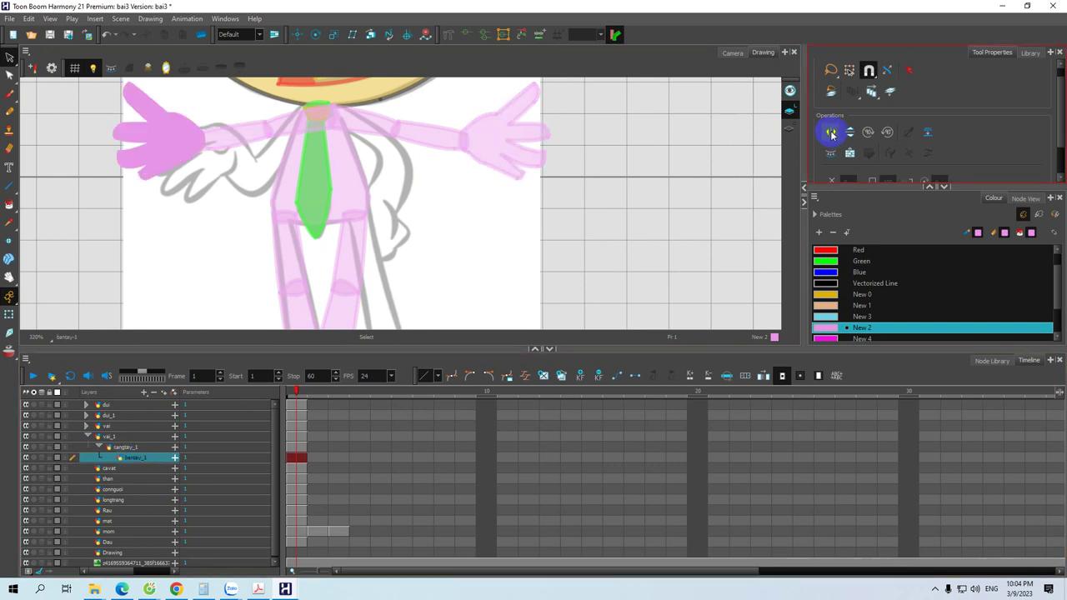
left_click(829, 136)
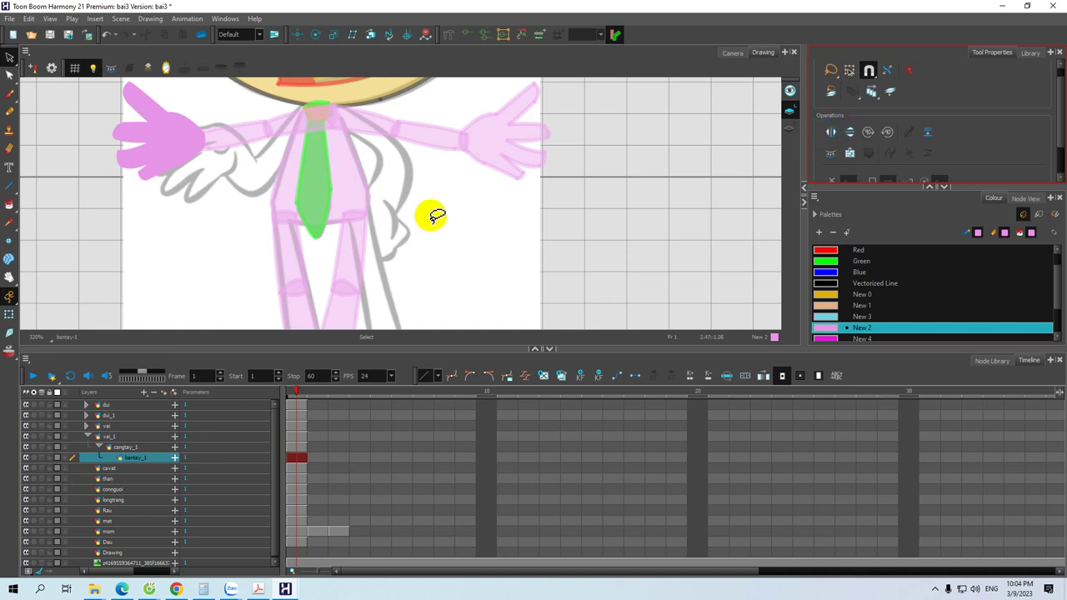
Parent the pupil layer longtrang to the eye white layer connguoi, and connguoi to the mat layer
scroll(428, 219, "down", 3)
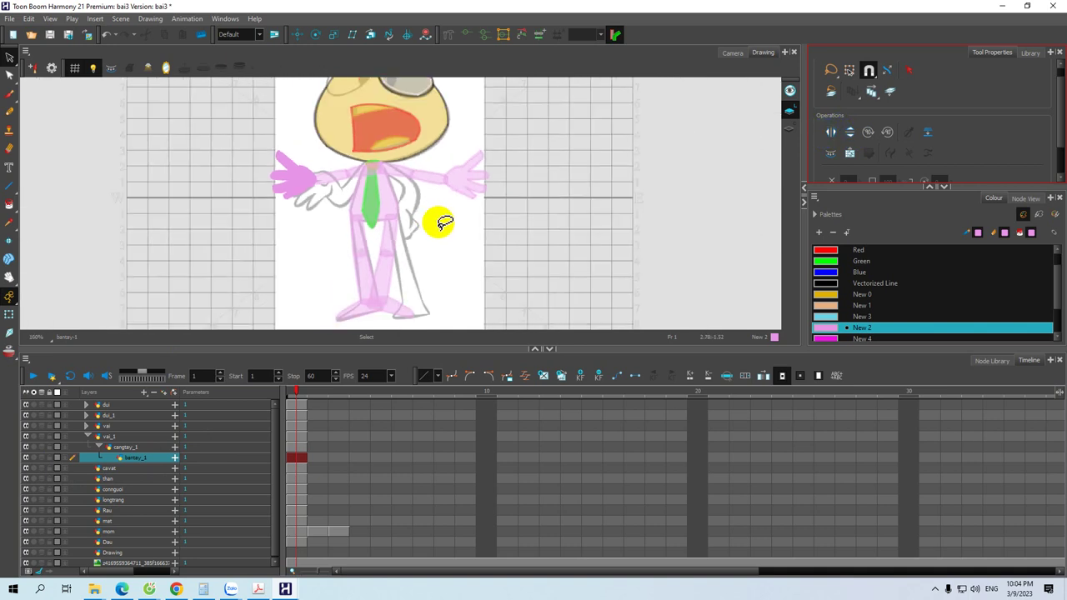
scroll(444, 224, "up", 1)
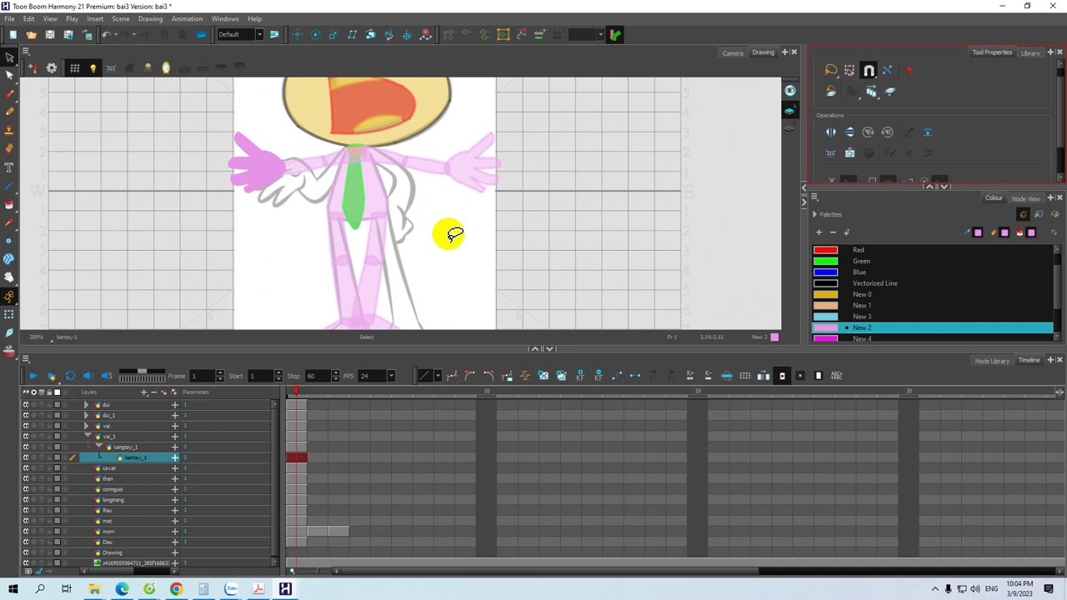
scroll(450, 233, "down", 1)
scroll(450, 235, "down", 1)
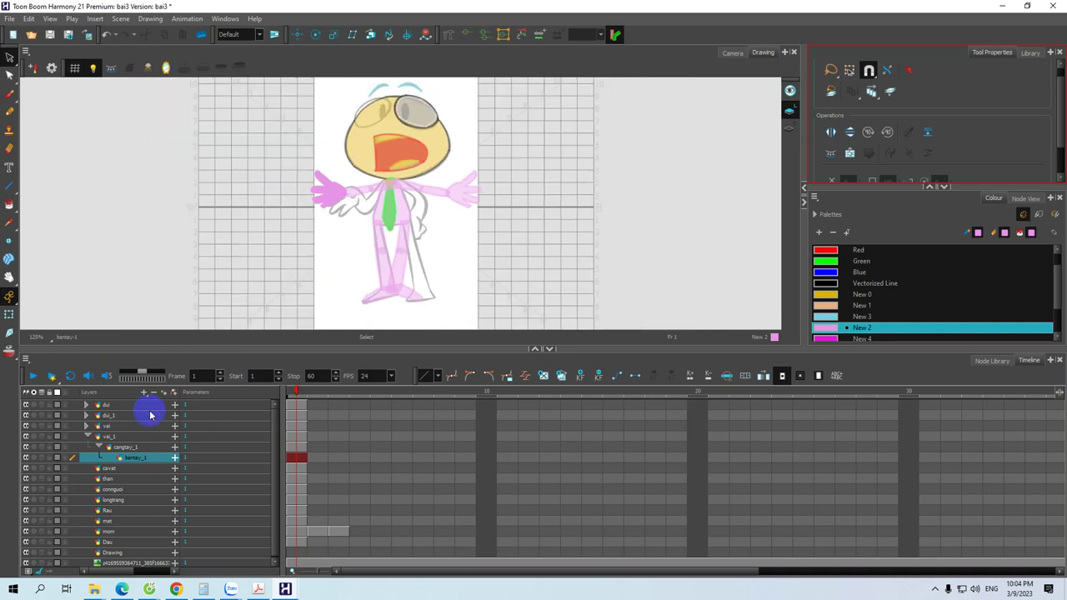
scroll(114, 476, "down", 1)
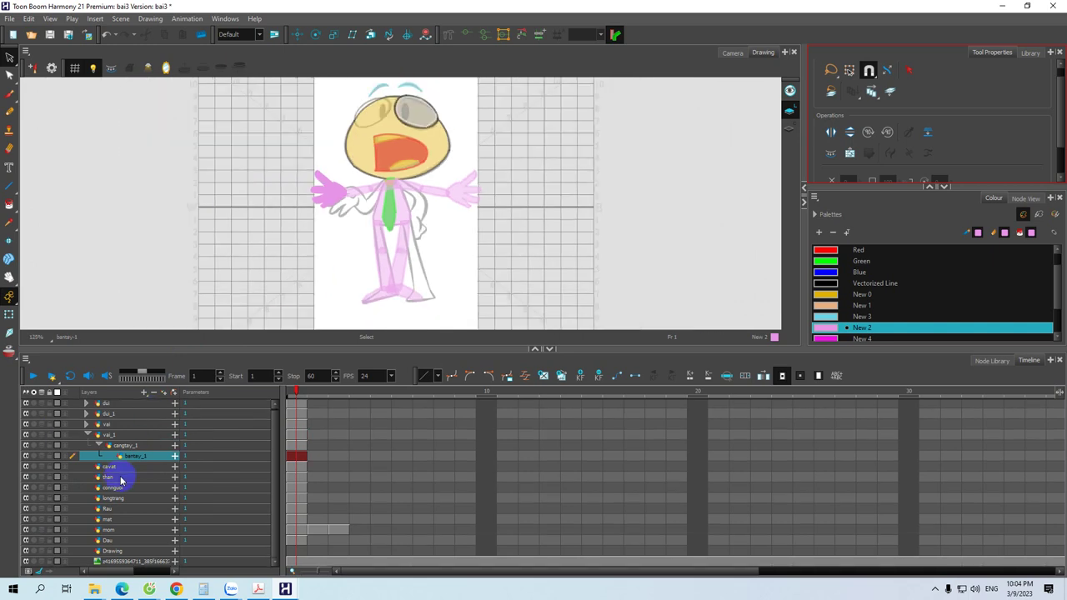
left_click(123, 519)
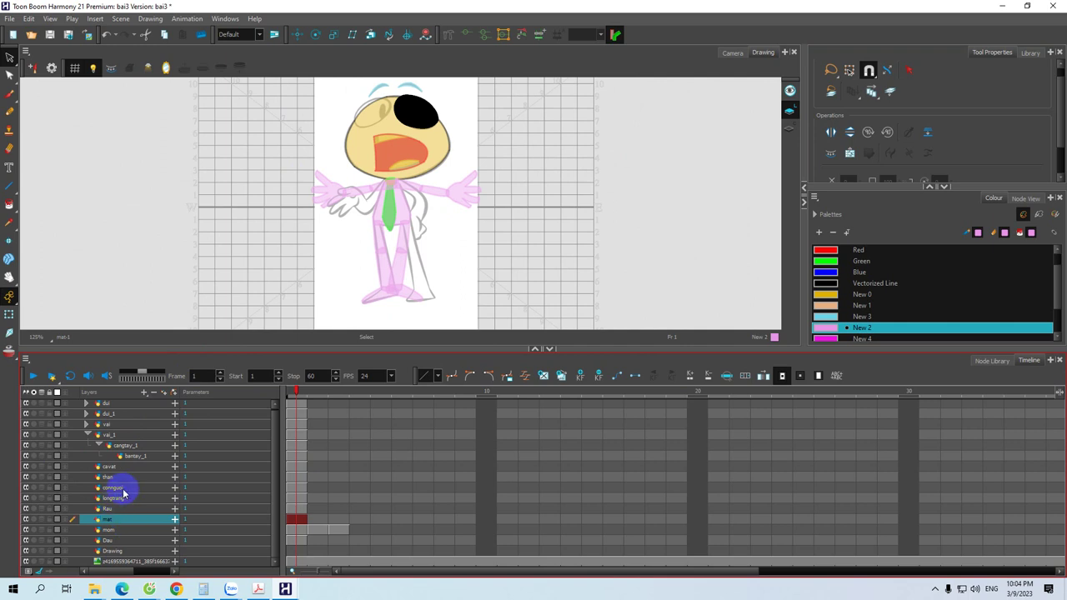
left_click(117, 499)
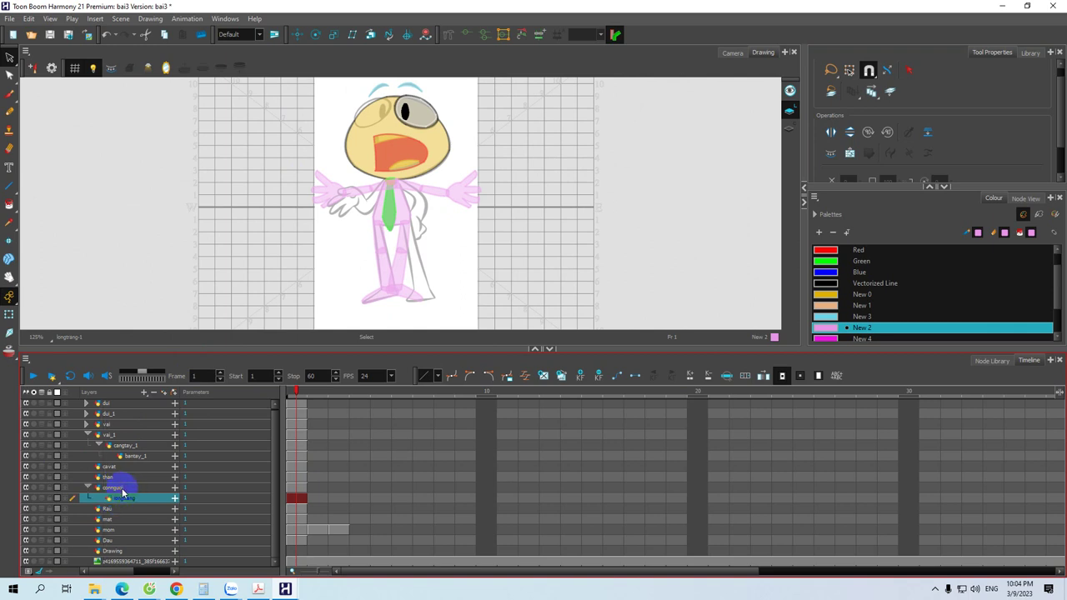
left_click(116, 488)
left_click_drag(116, 492, 110, 518)
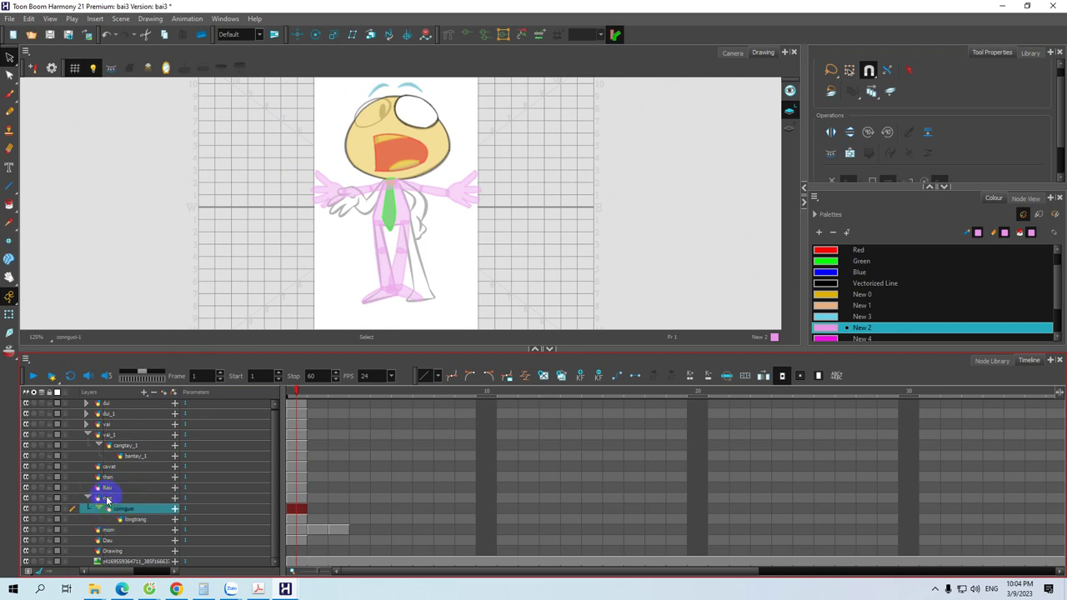
Duplicate the mat layer with its child layers and flip the black eye shape on mat_1 horizontally
left_click(87, 497)
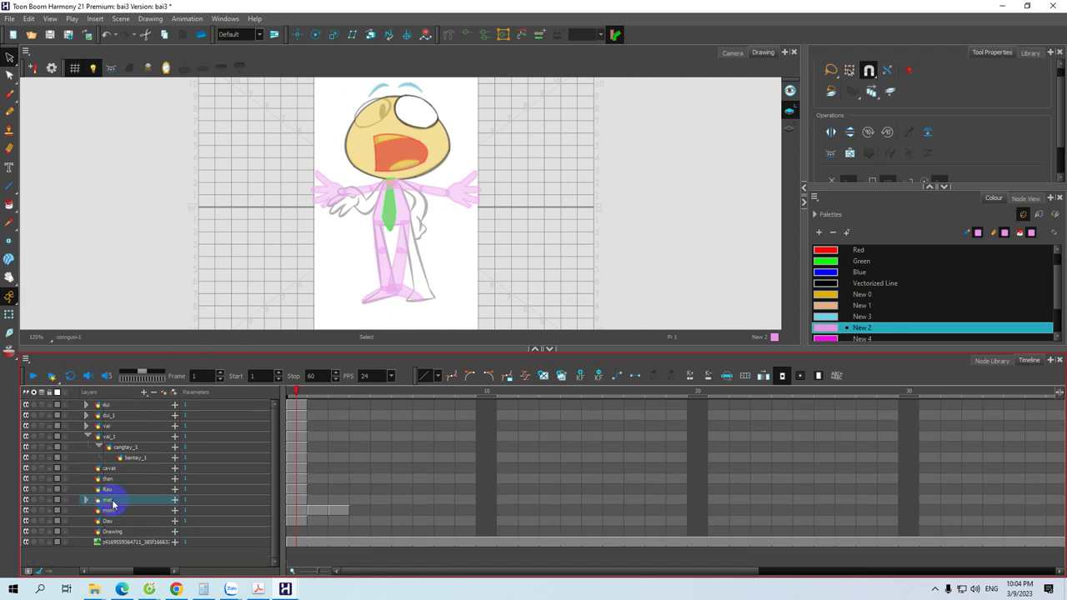
right_click(114, 502)
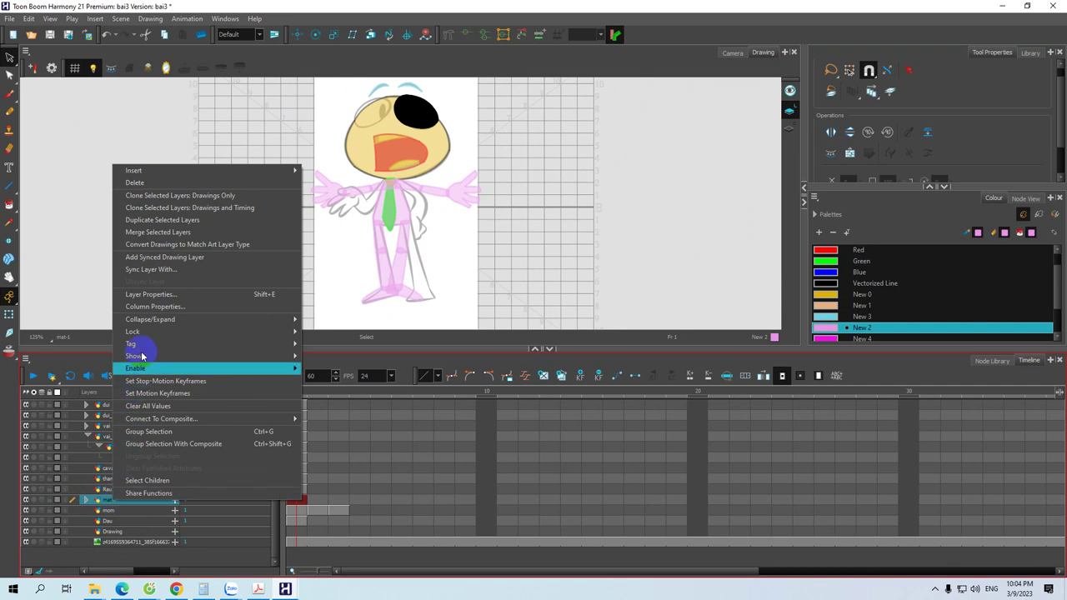
left_click(146, 220)
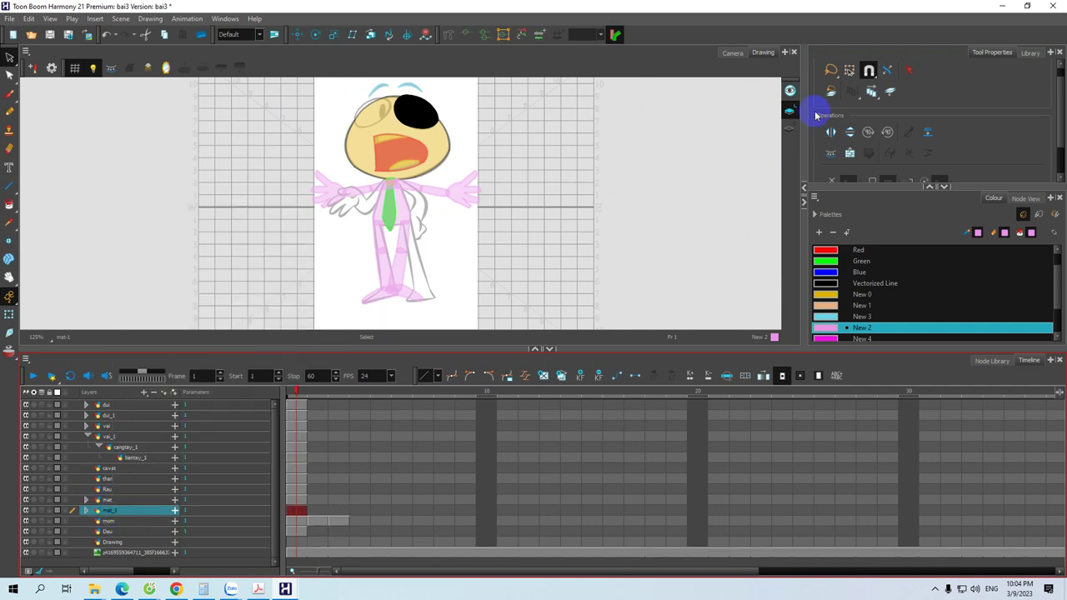
left_click(831, 131)
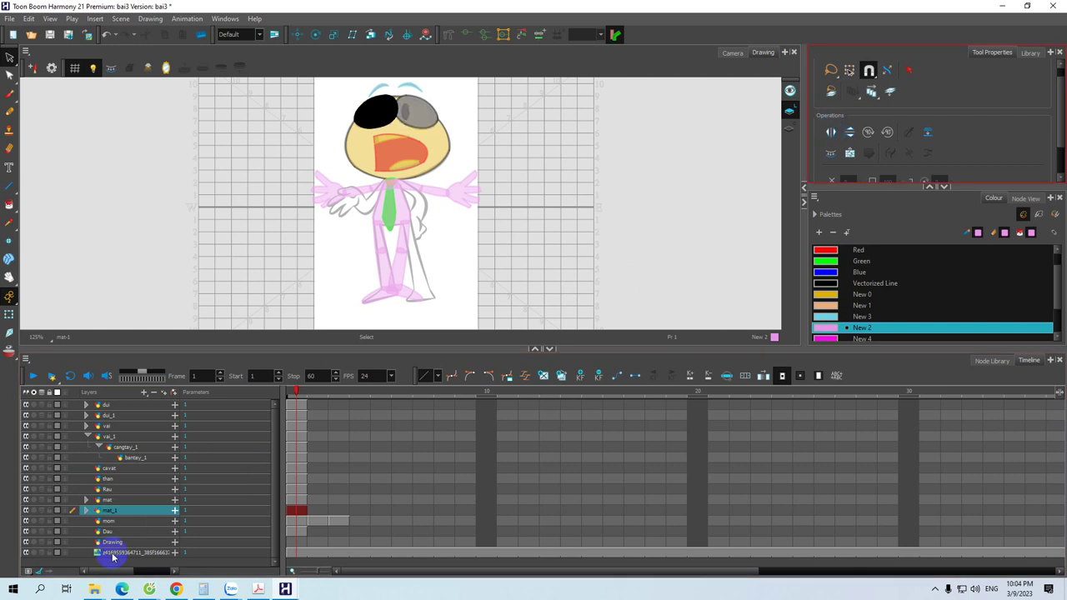
Flip the duplicated eye white on connguoi_1 horizontally and move it over the flipped black eye shape
left_click(87, 511)
left_click(122, 525)
left_click(126, 532)
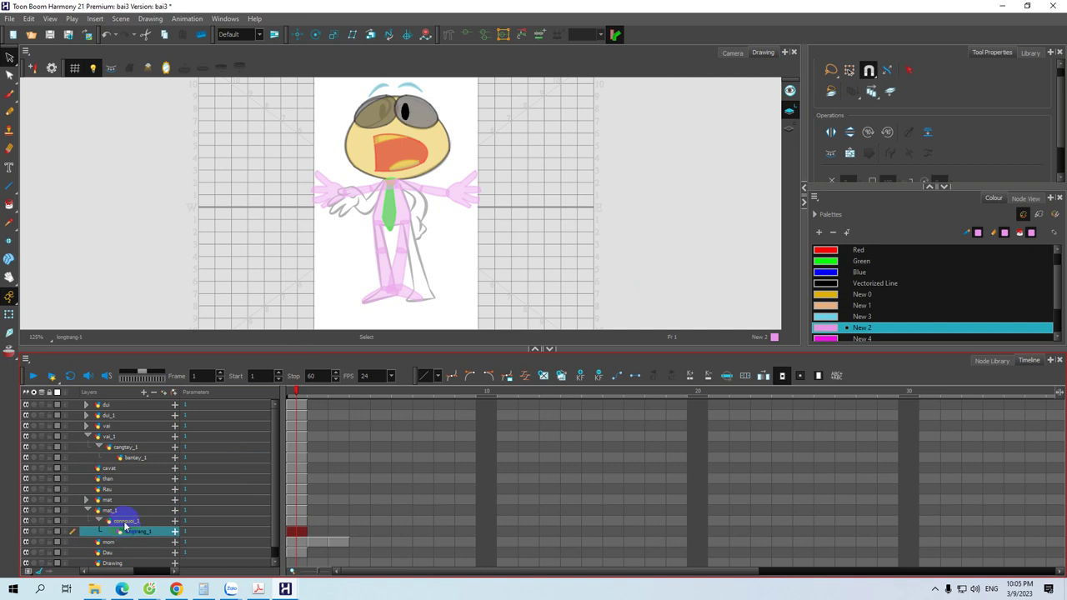
left_click(113, 512)
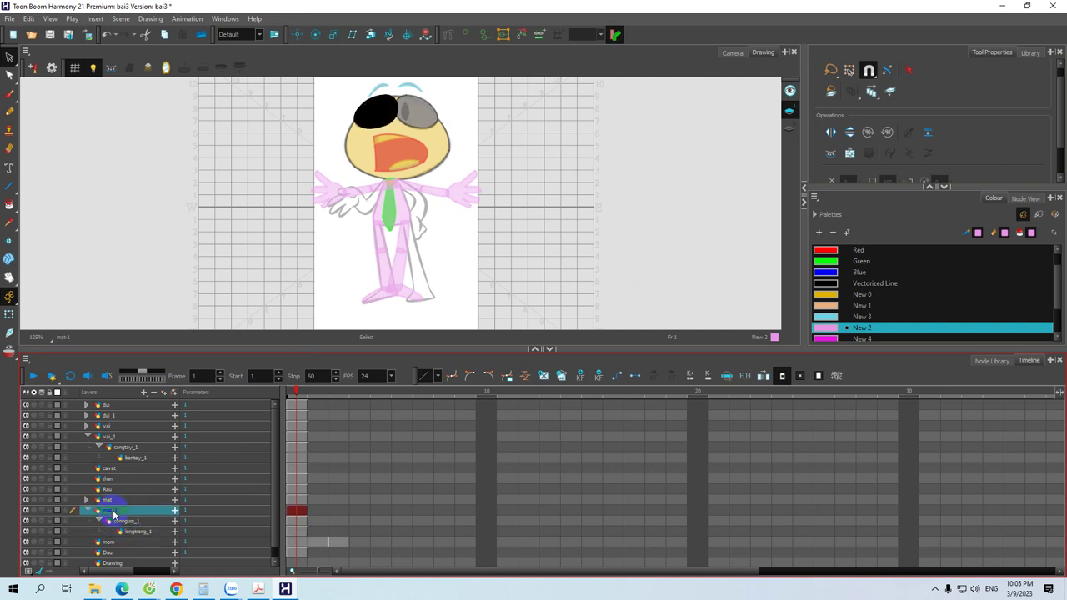
left_click(119, 525)
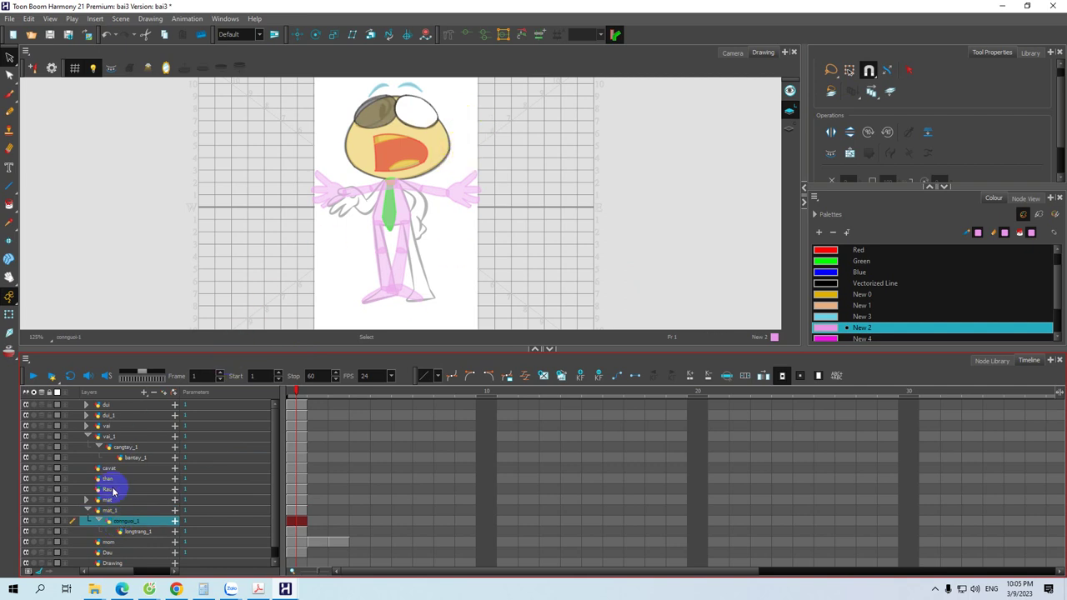
left_click(437, 108)
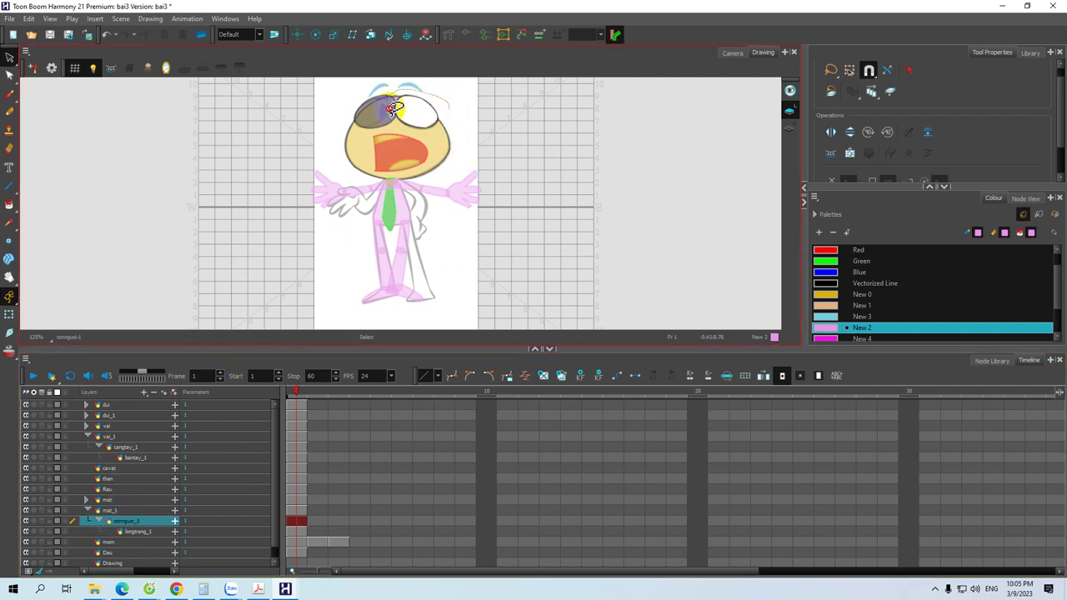
left_click(830, 133)
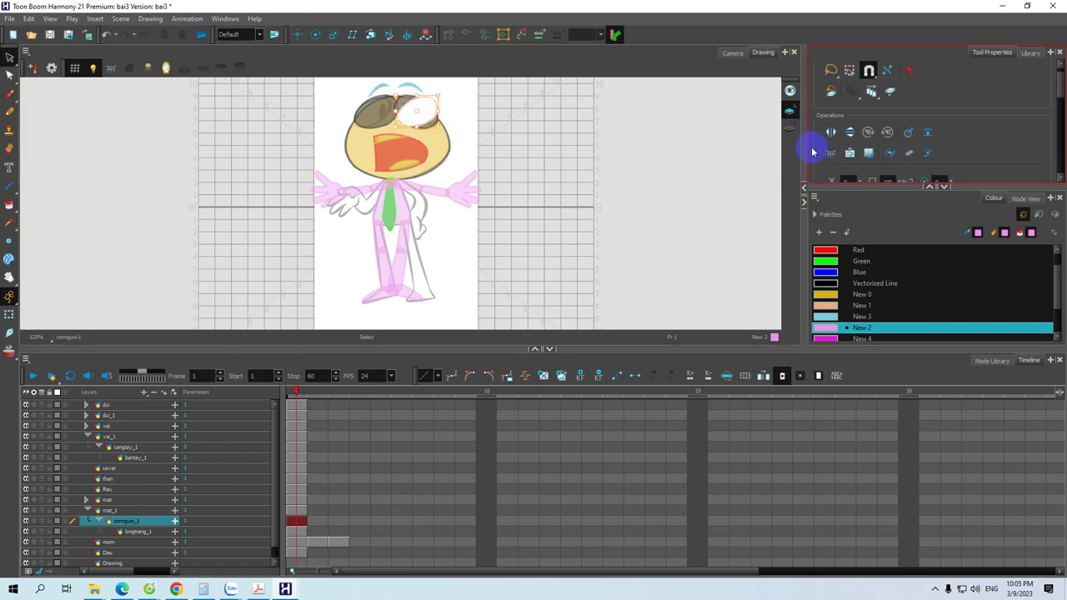
left_click(464, 98)
mouse_move(465, 98)
left_mouse_down()
mouse_move(392, 88)
mouse_move(399, 133)
mouse_move(452, 131)
mouse_move(446, 98)
left_mouse_up()
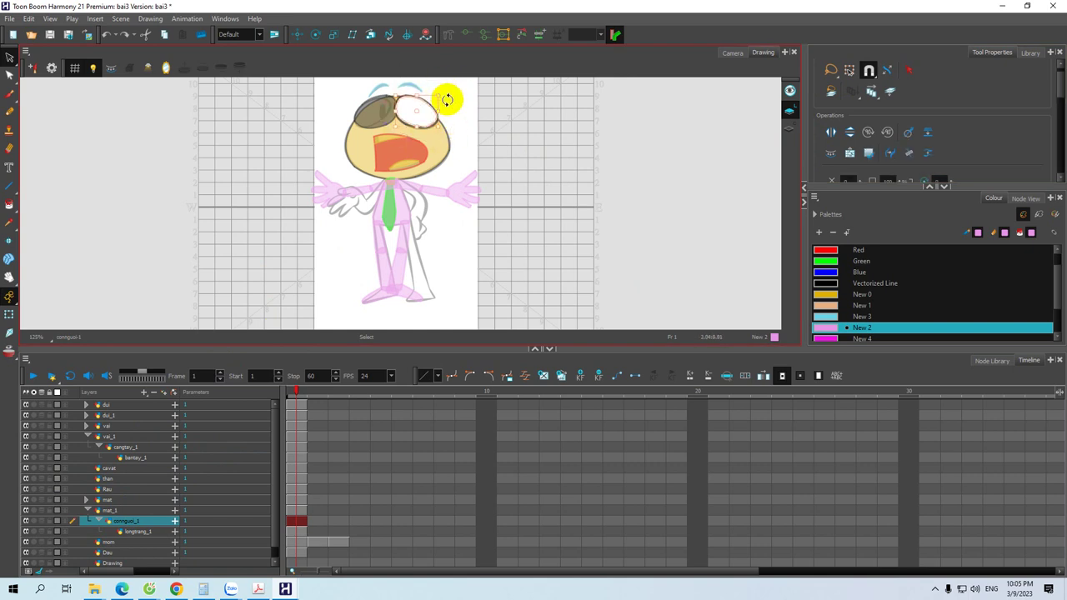
left_click(829, 132)
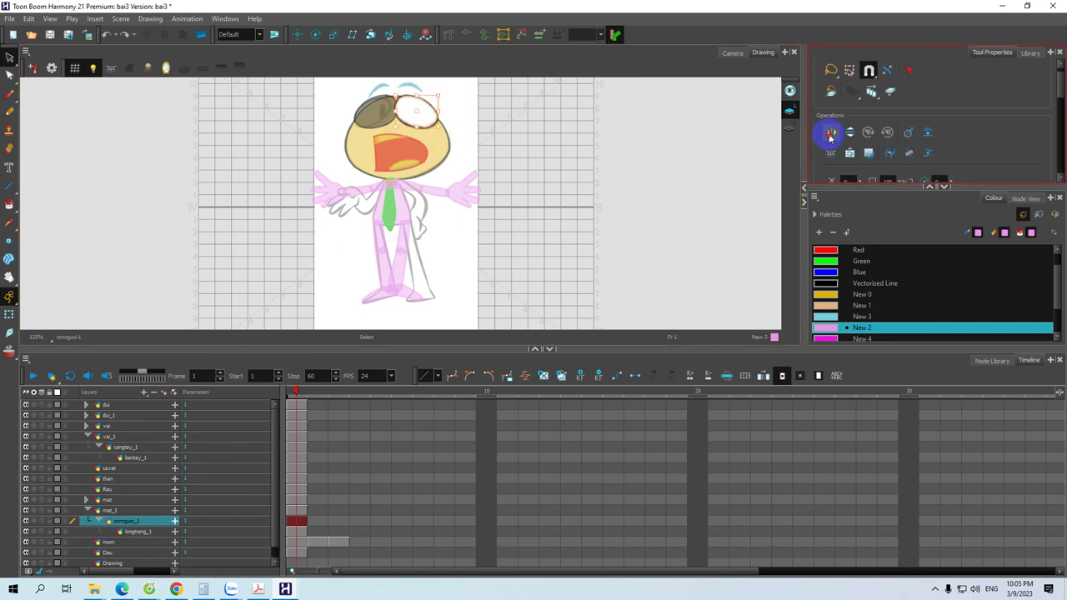
left_click_drag(424, 110, 383, 107)
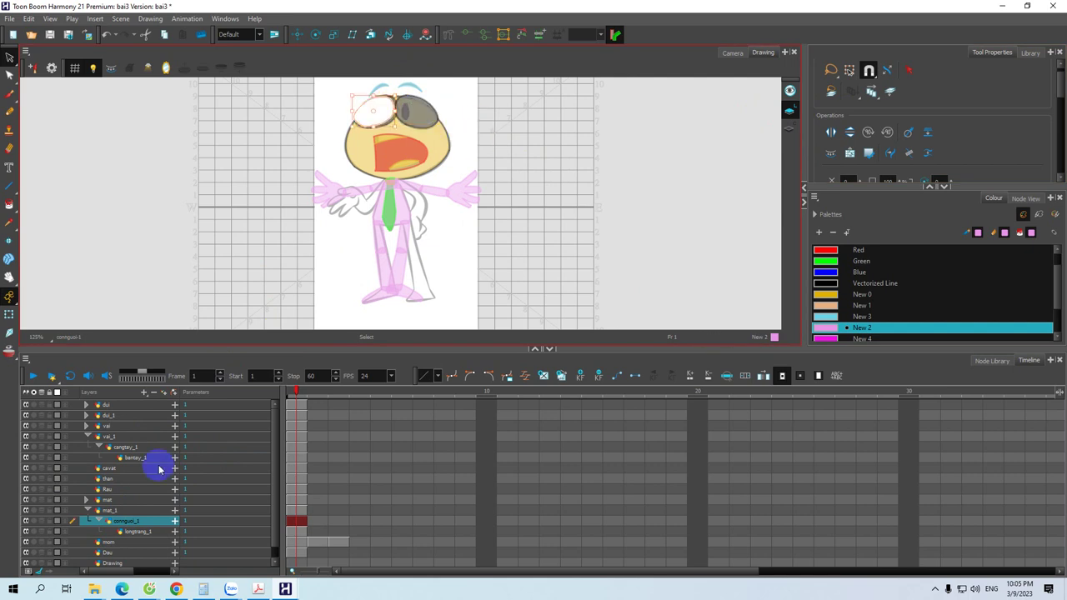
Flip the duplicated pupil on longtrang_1 horizontally and move it over the opposite eye on the character's face
left_click(140, 531)
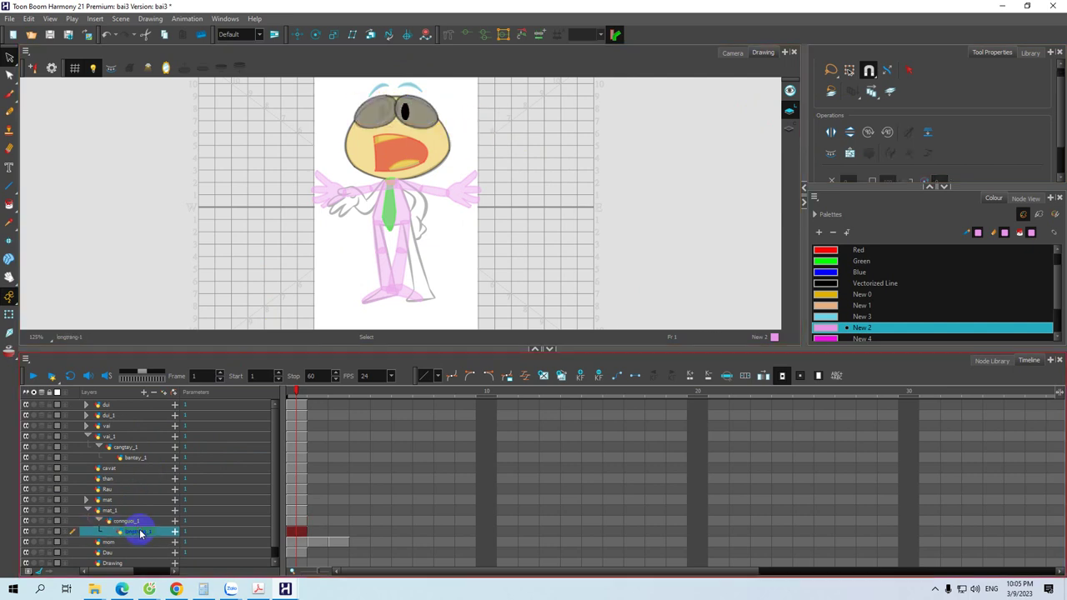
left_click(421, 95)
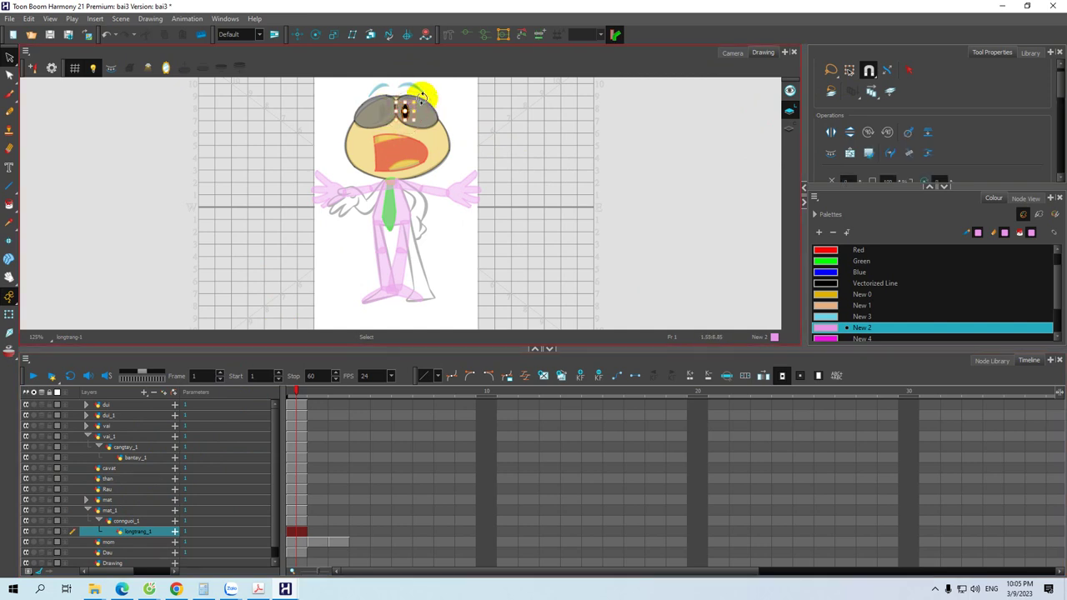
left_click(830, 132)
left_click(461, 128)
left_click_drag(409, 111, 382, 105)
left_click(497, 157)
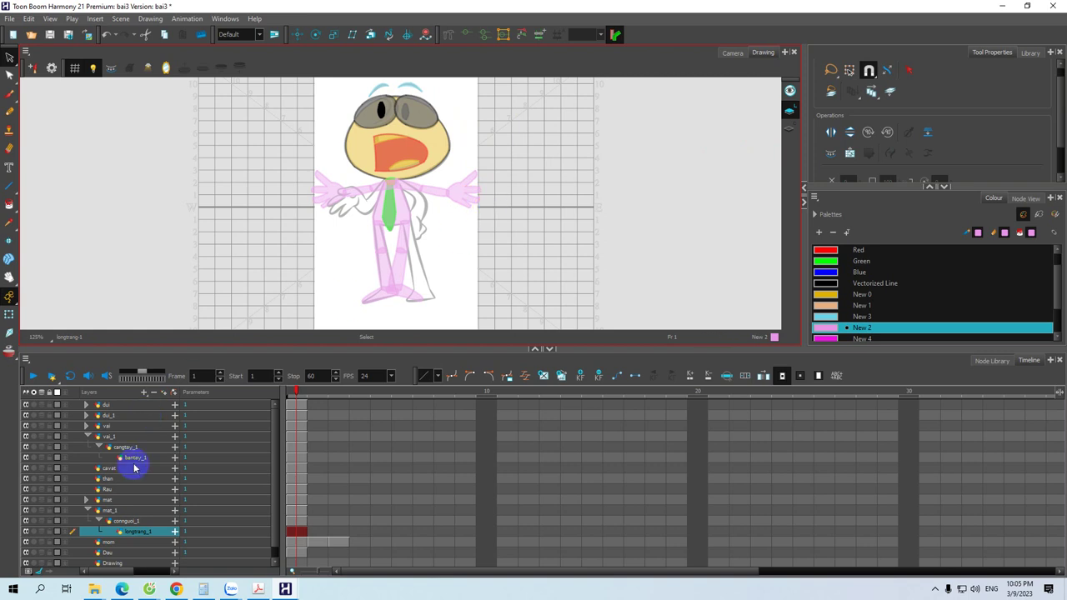
Collapse the mat_1 and vai_1 layer hierarchies in the timeline
left_click(87, 511)
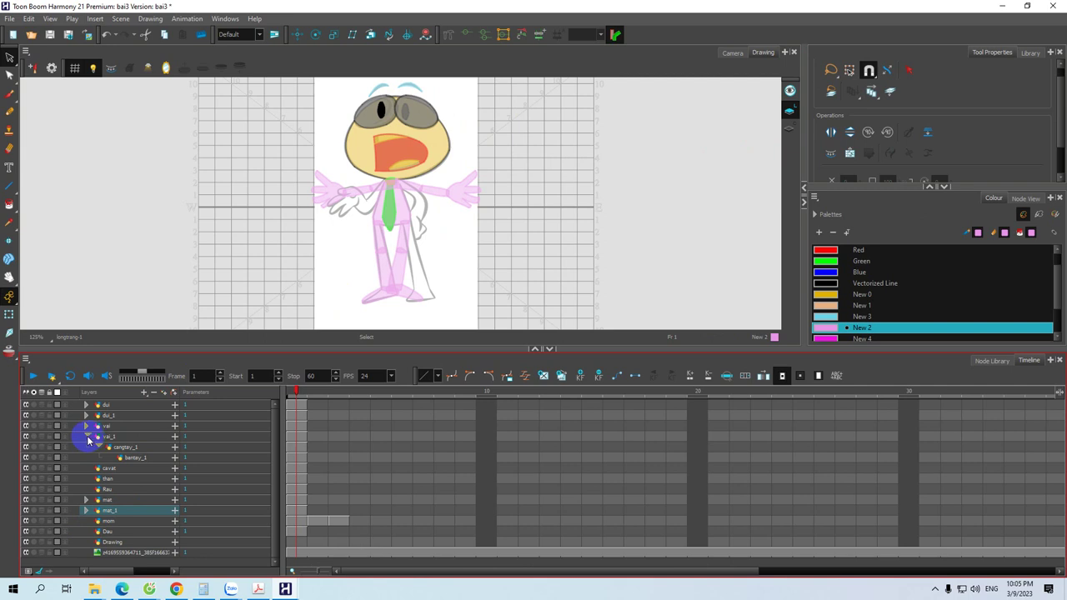
left_click(87, 438)
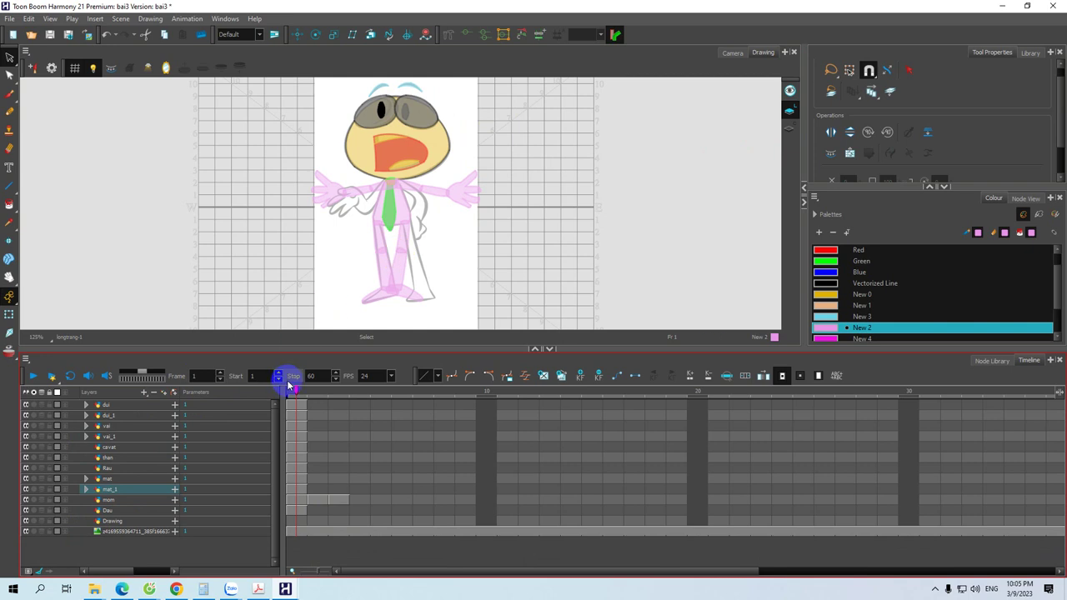
left_click(404, 151)
key("ctrl+z")
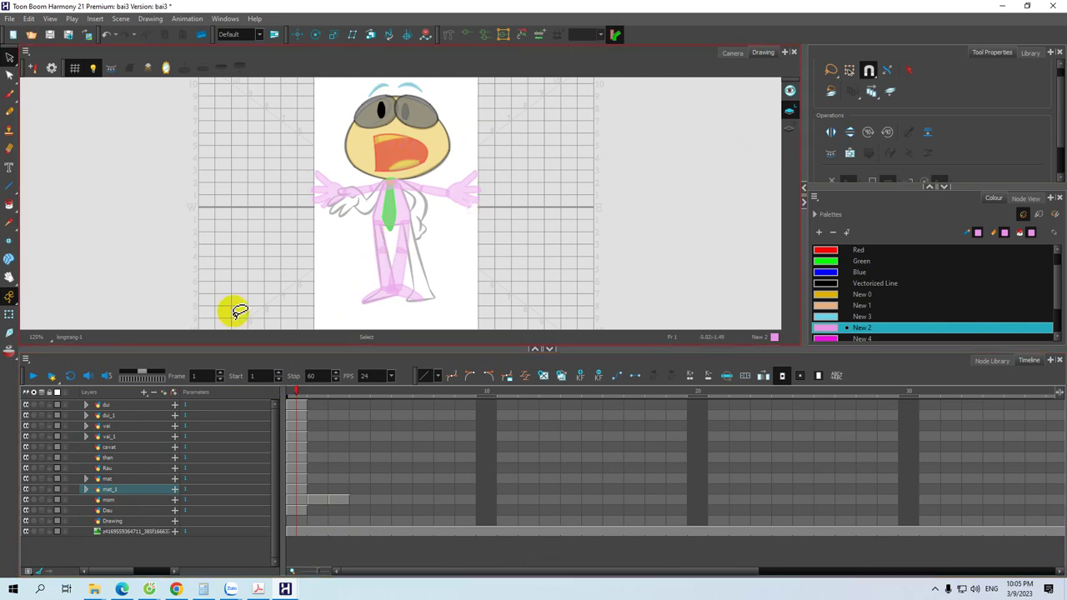
Set a small Pos z depth offset on the mouth layer mom at frame 1 and collapse its parameters
left_click(109, 500)
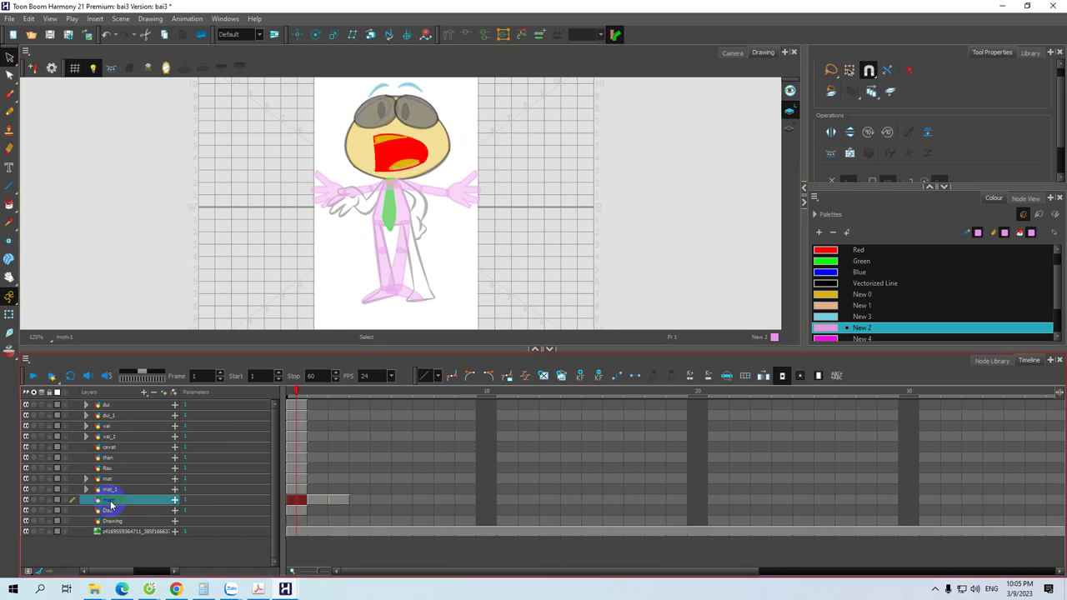
left_click(175, 502)
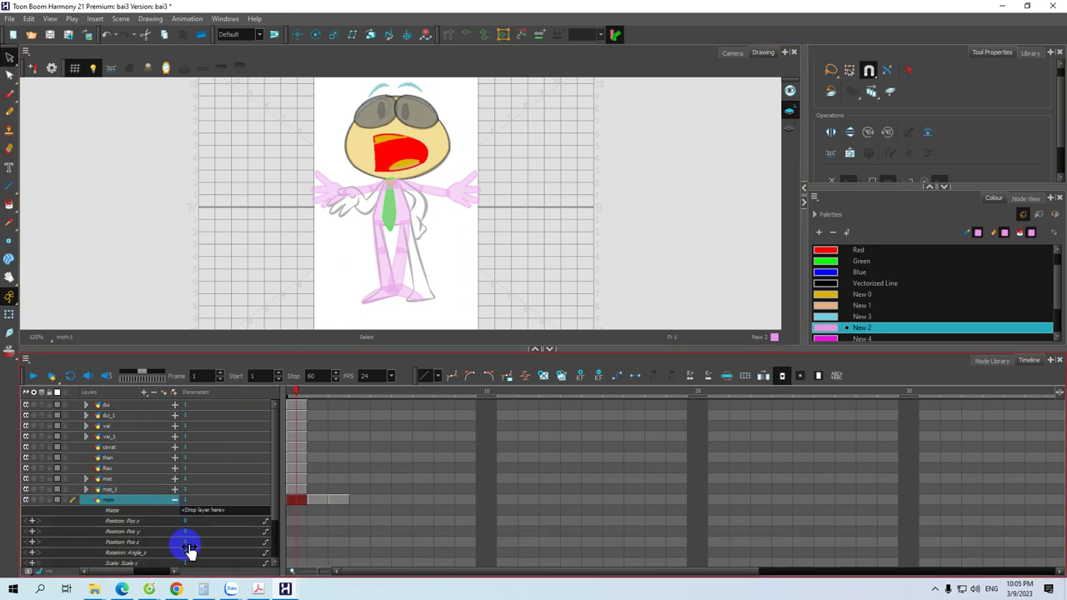
left_click(187, 543)
left_click(196, 543)
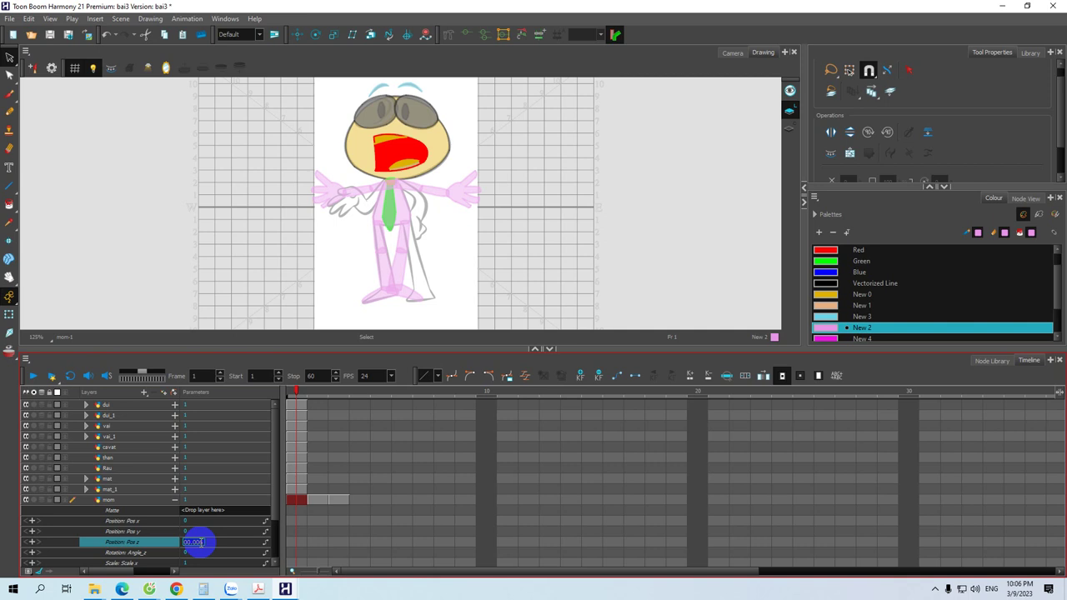
key("Return")
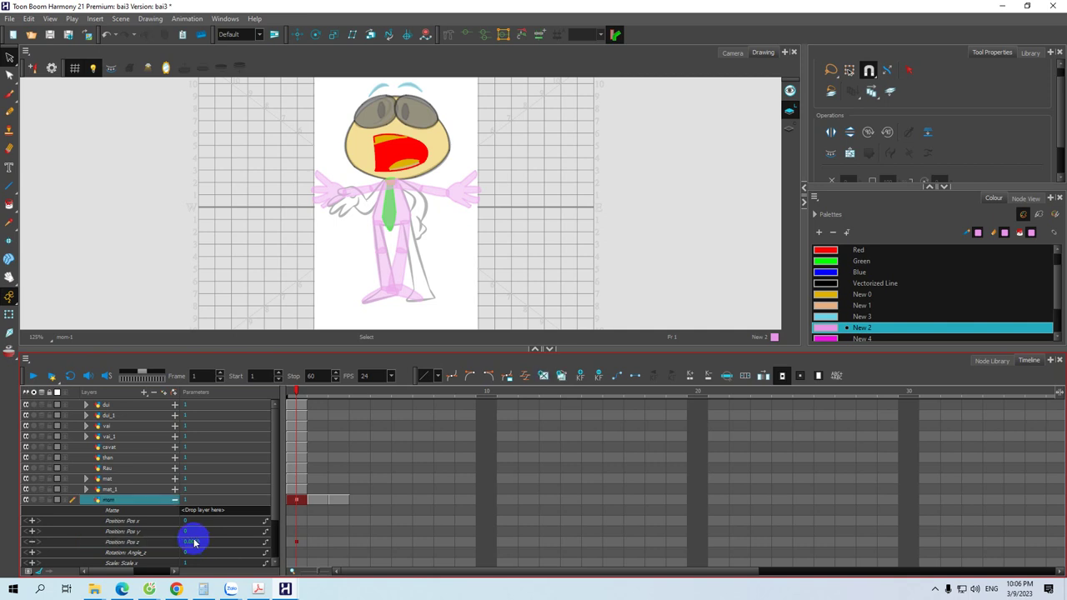
left_click(174, 499)
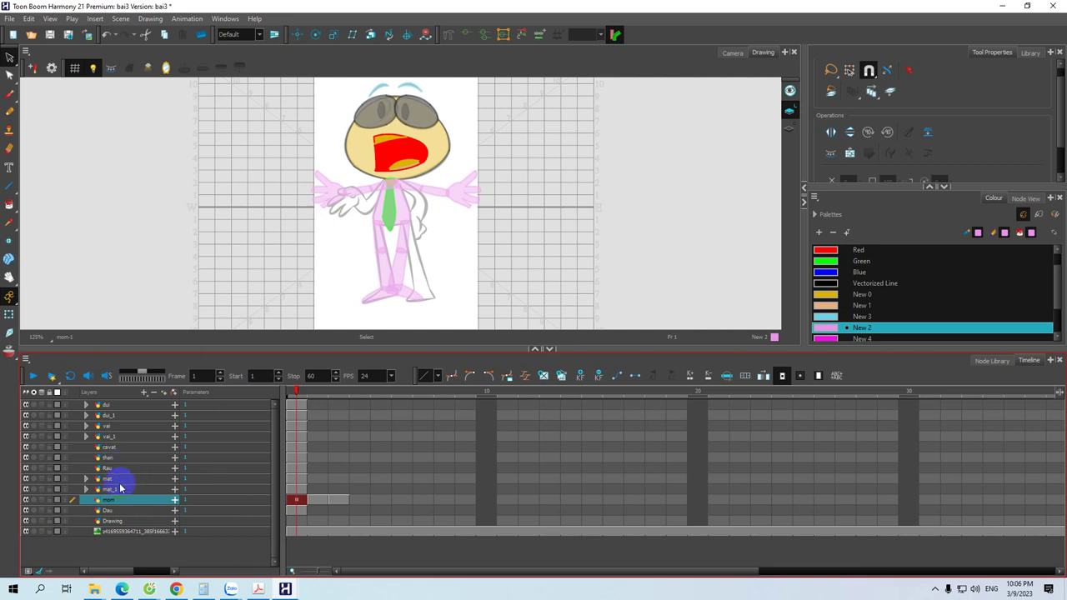
Expand the mat layer's parameters and set a small Pos z depth offset at frame 1
left_click(175, 480)
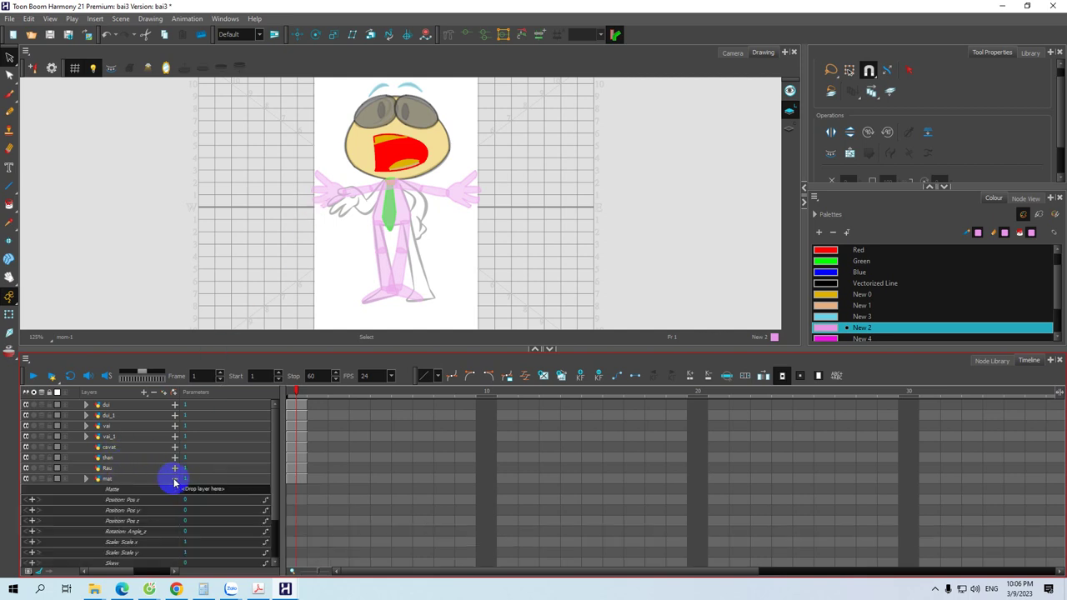
scroll(171, 497, "down", 1)
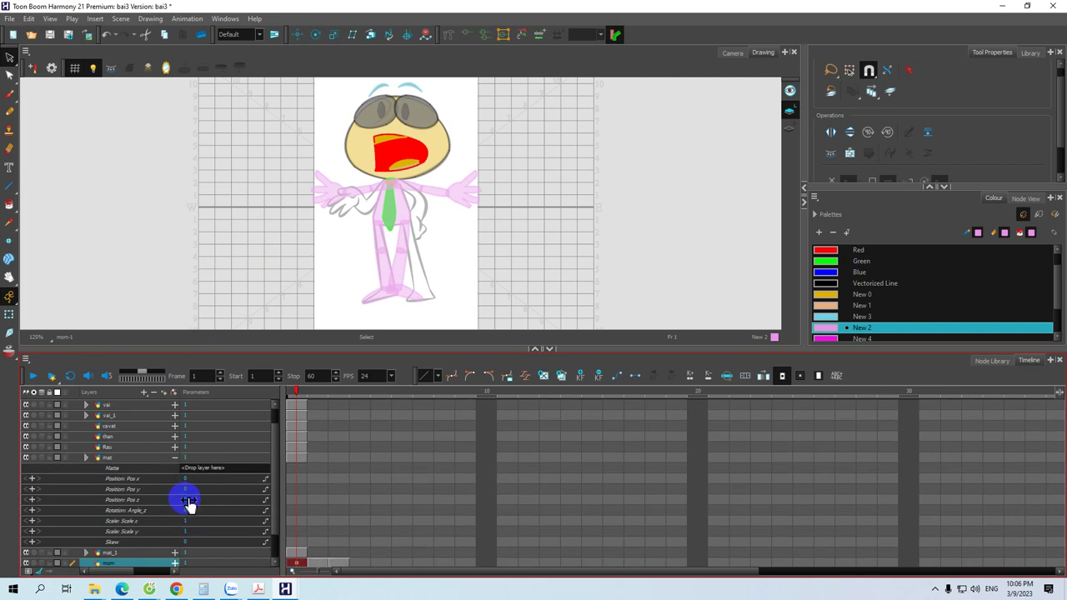
double_click(187, 500)
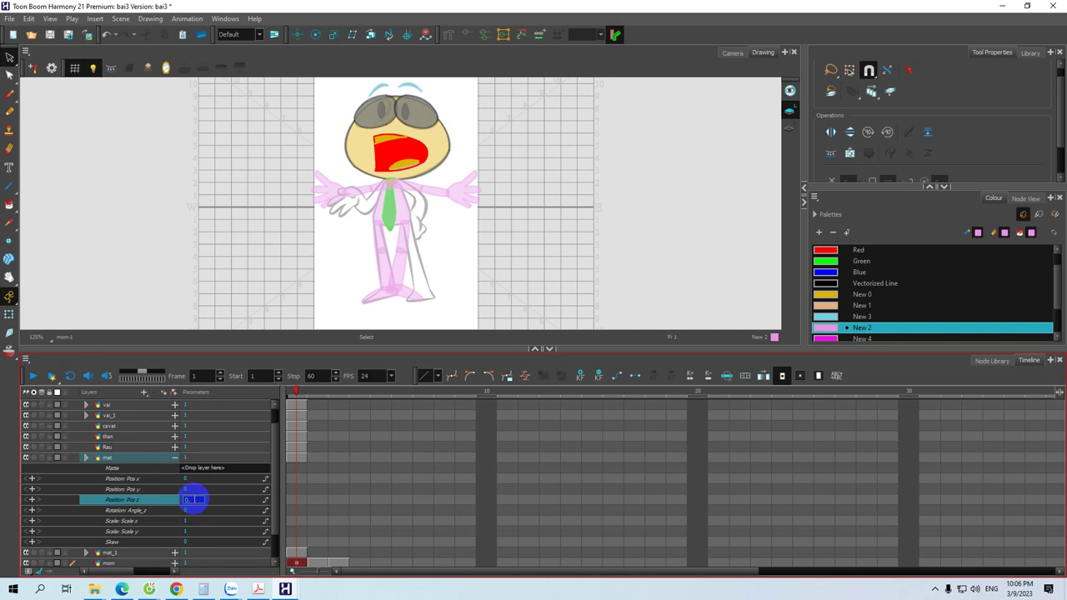
key("Return")
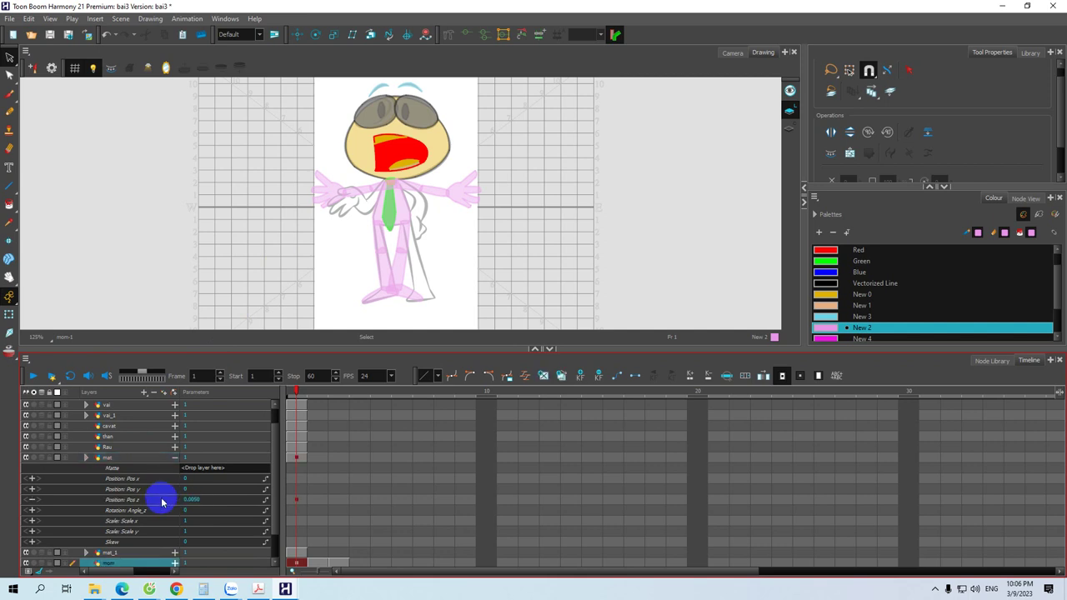
Expand the mat layer's hierarchy to reach its child layers connguoi and longtrang
scroll(162, 500, "down", 1)
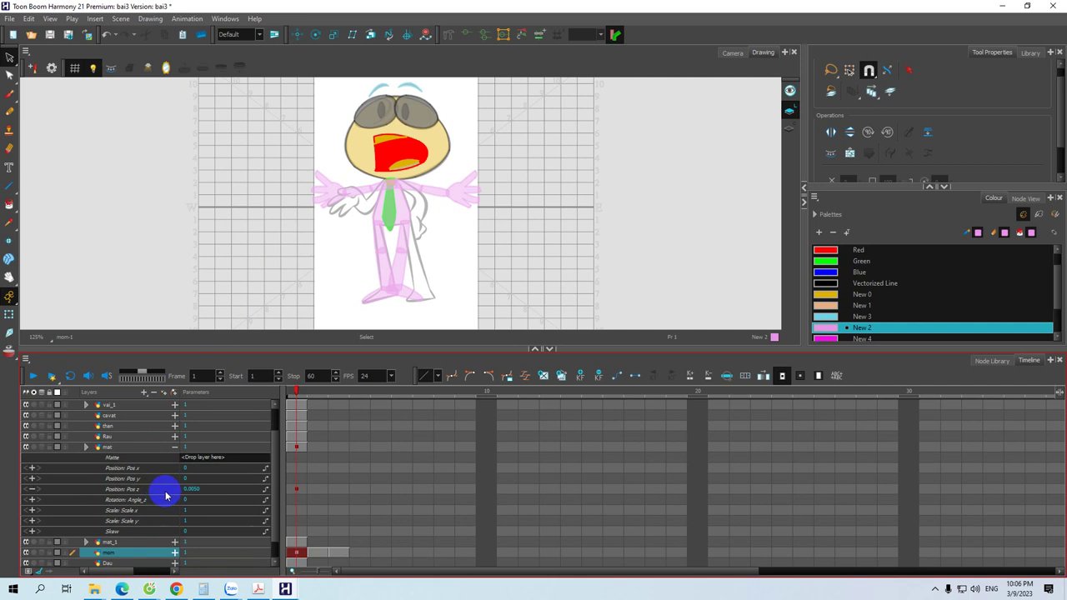
left_click(86, 447)
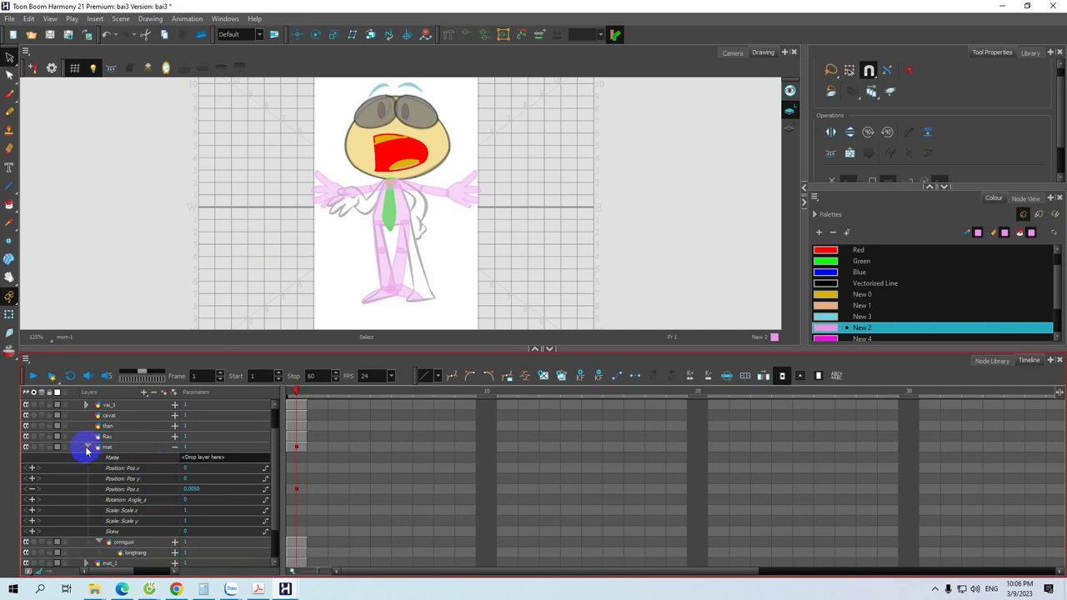
Check the position parameters of the mat layer and collapse them again
left_click(174, 447)
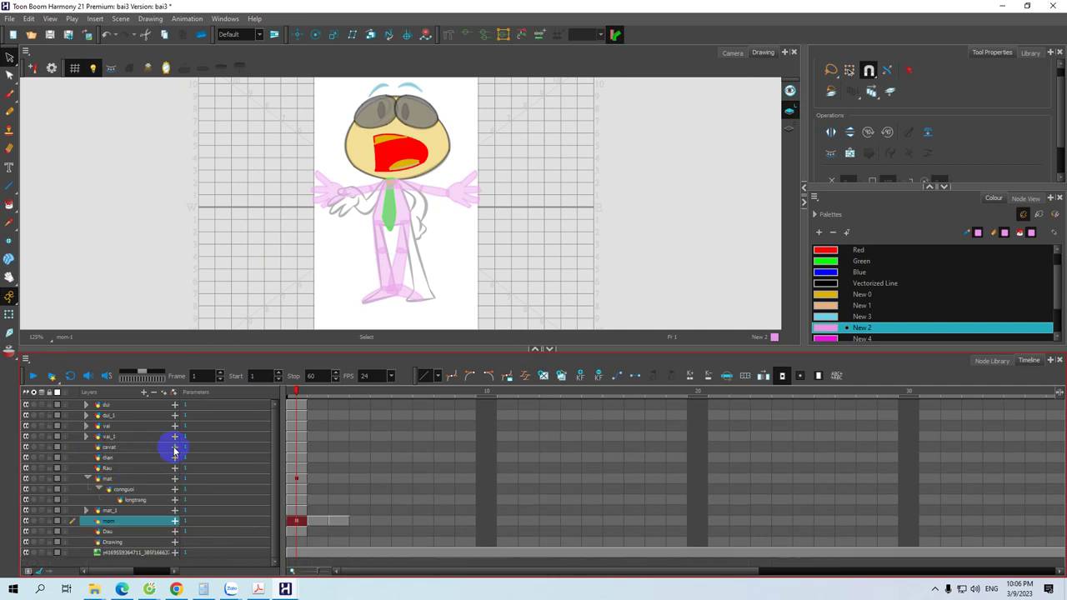
left_click(105, 481)
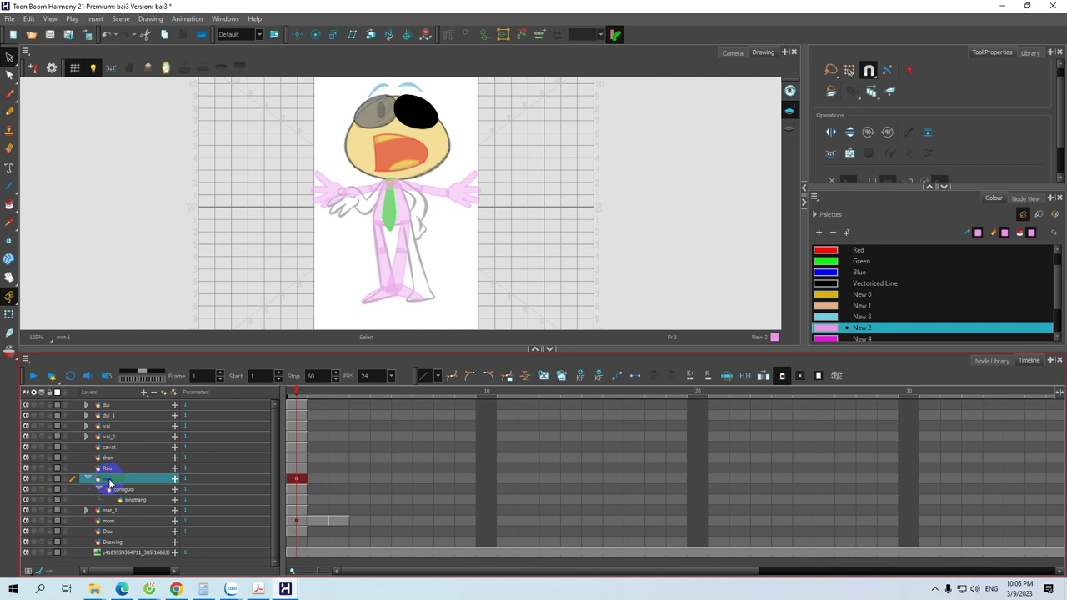
left_click(174, 480)
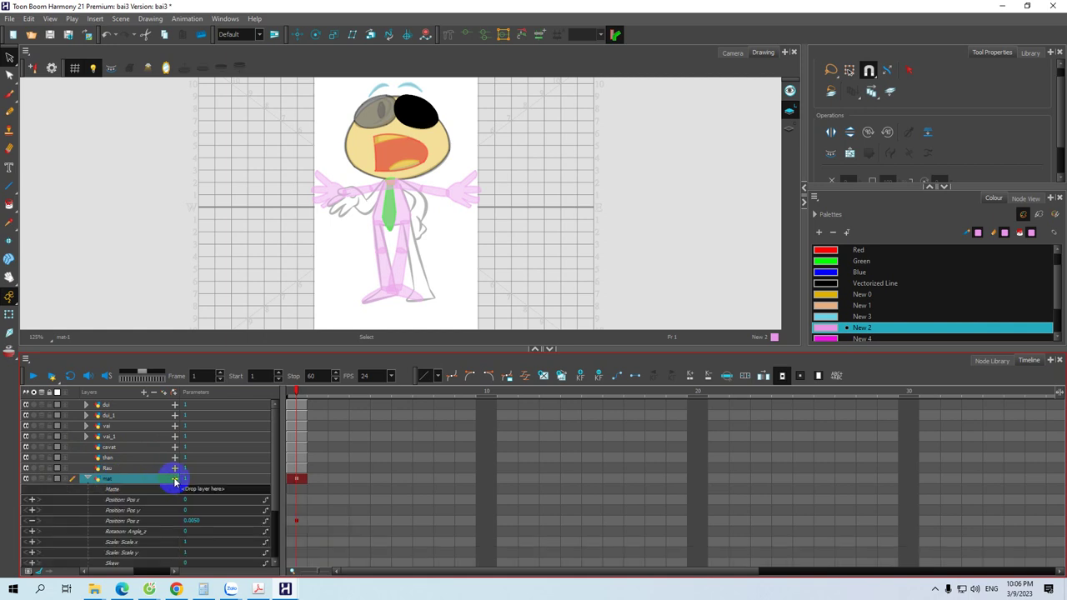
left_click(174, 482)
Set the Pos z of the connguoi layer under mat to 0.006
left_click(125, 491)
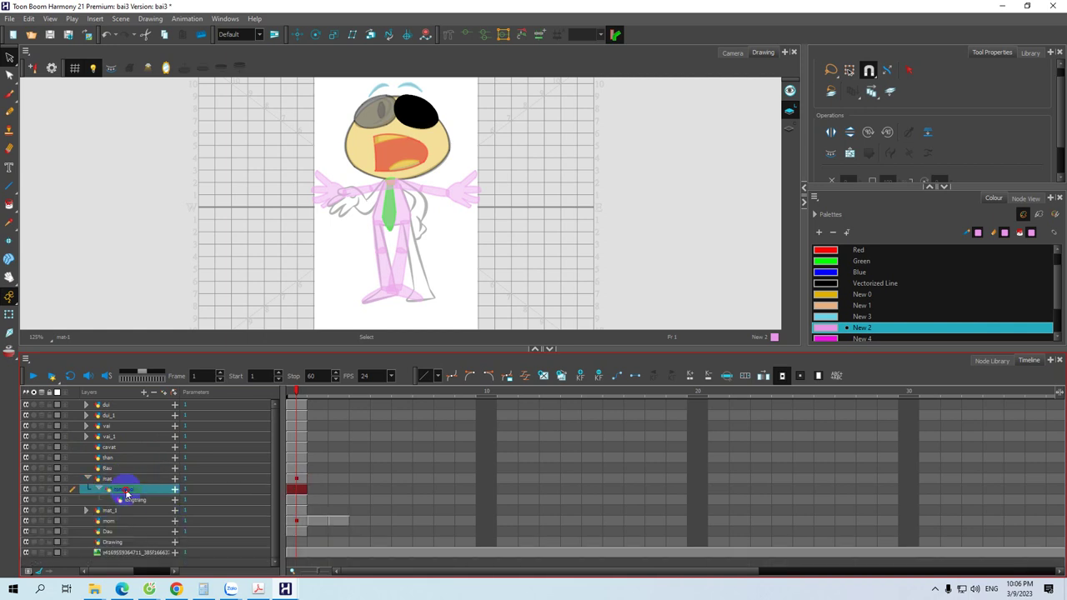
left_click(175, 490)
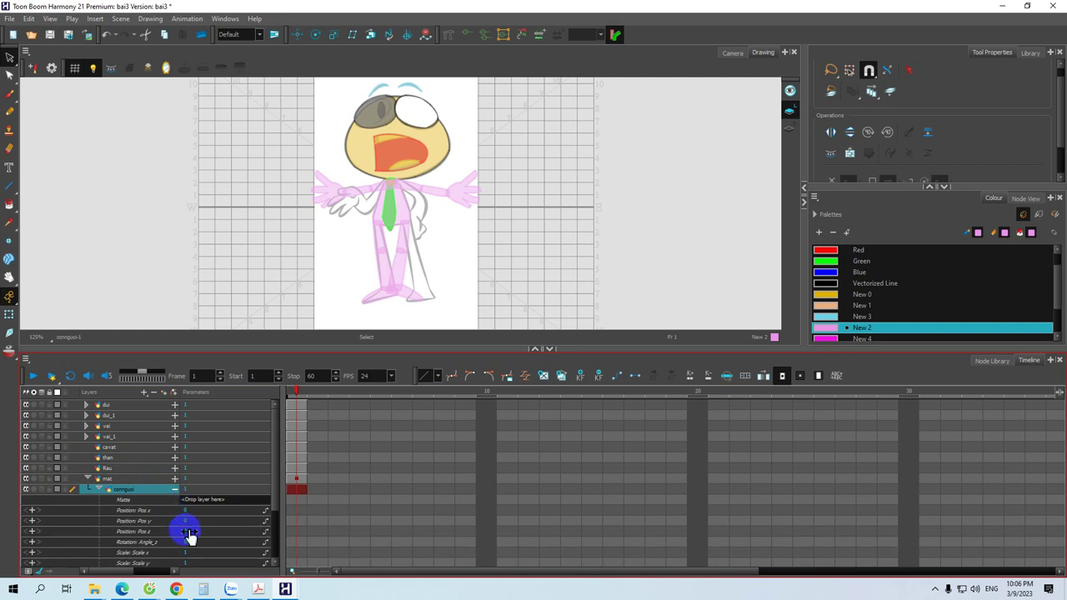
left_click(189, 531)
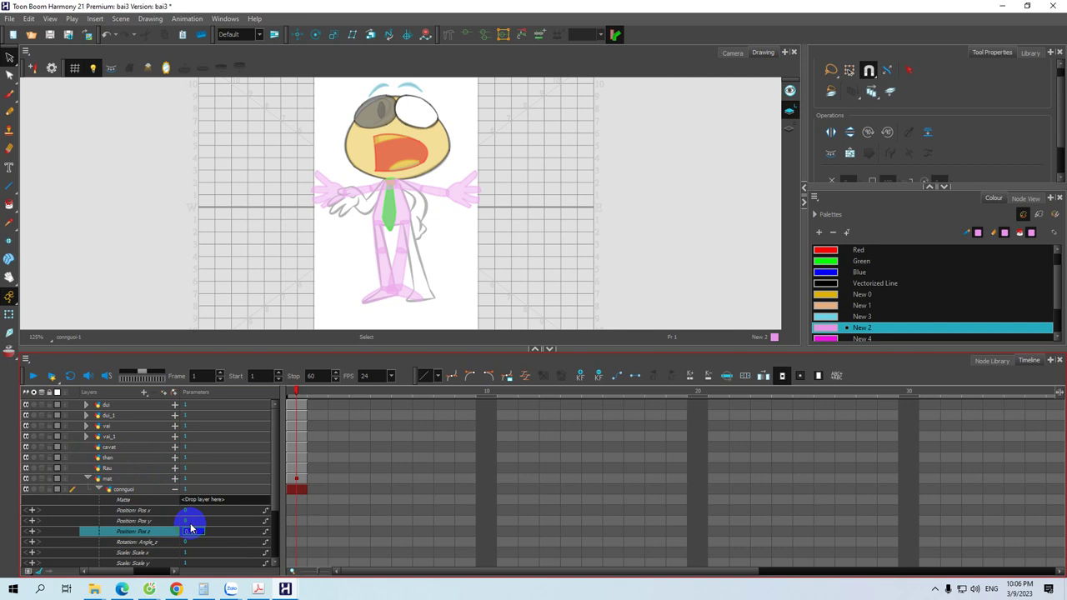
key("Return")
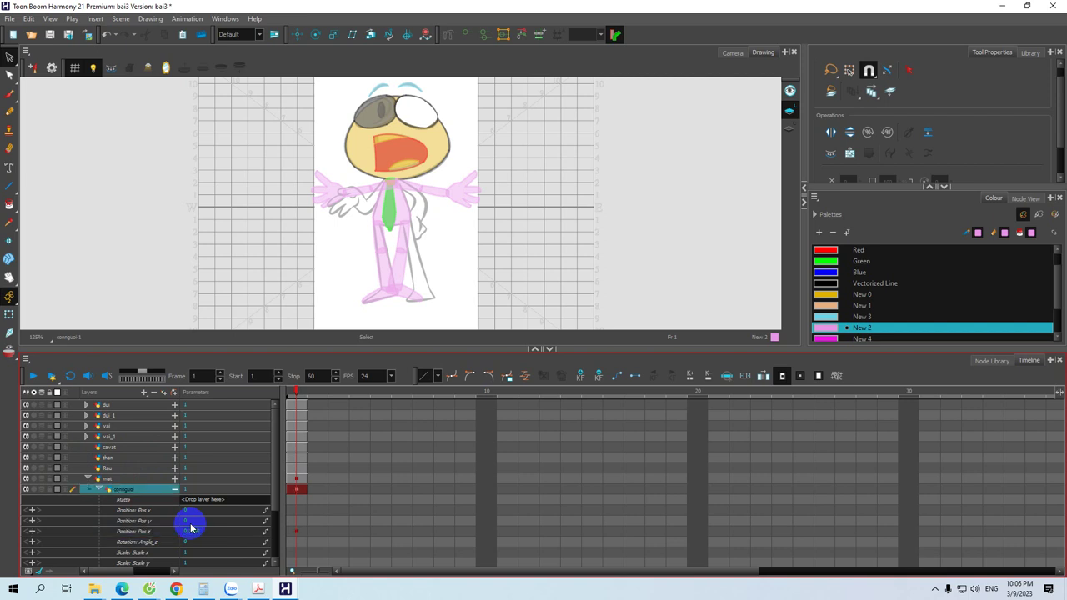
Set the Pos z of the longtrang layer to 0.007 and collapse the longtrang and connguoi parameters
left_click_drag(274, 494, 274, 535)
left_click(174, 525)
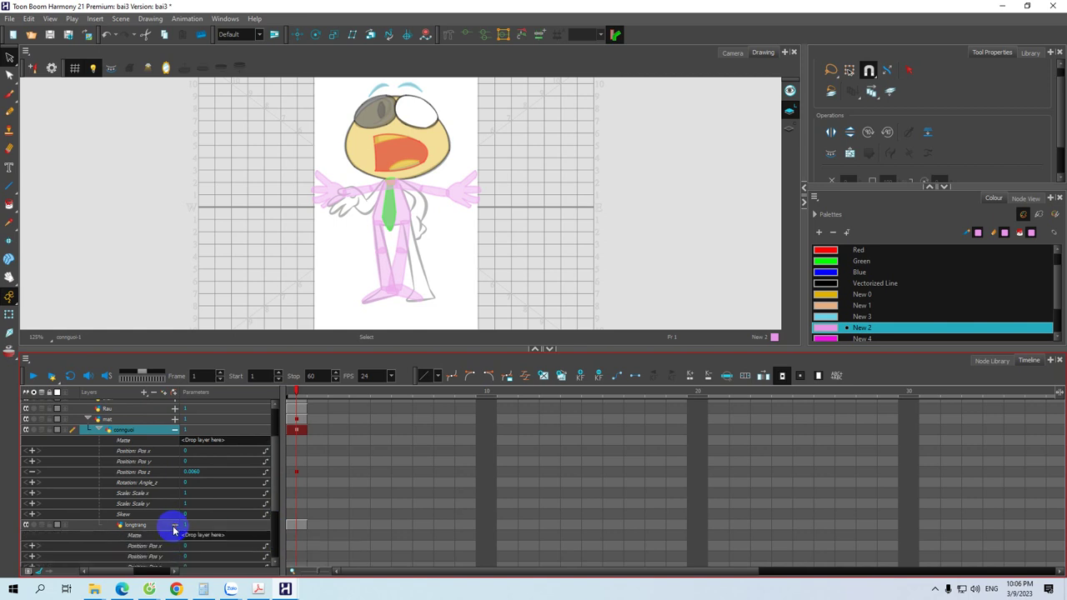
scroll(195, 550, "down", 2)
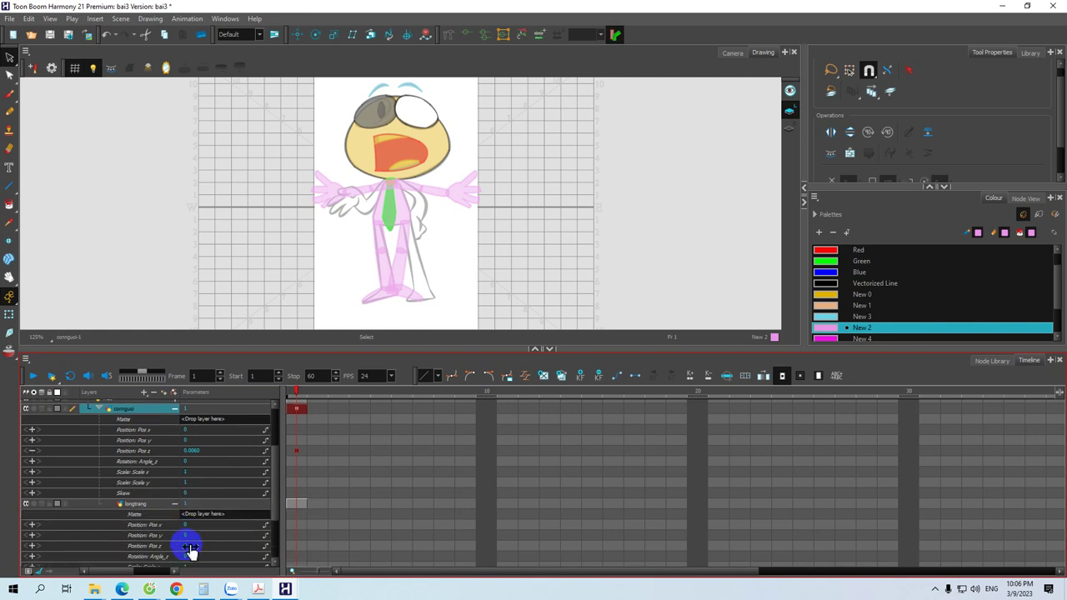
double_click(191, 546)
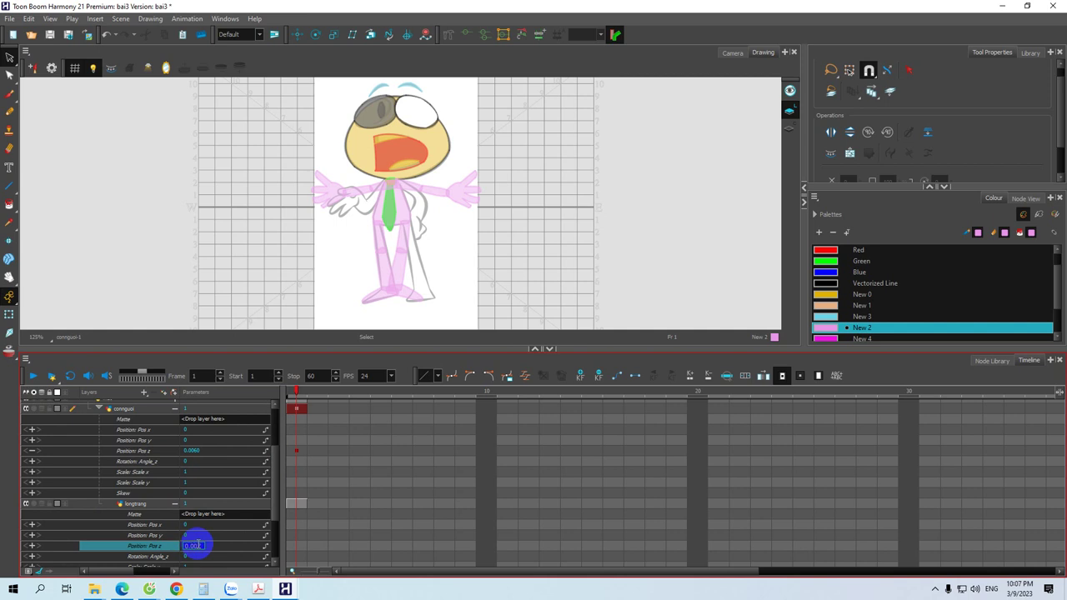
key("Return")
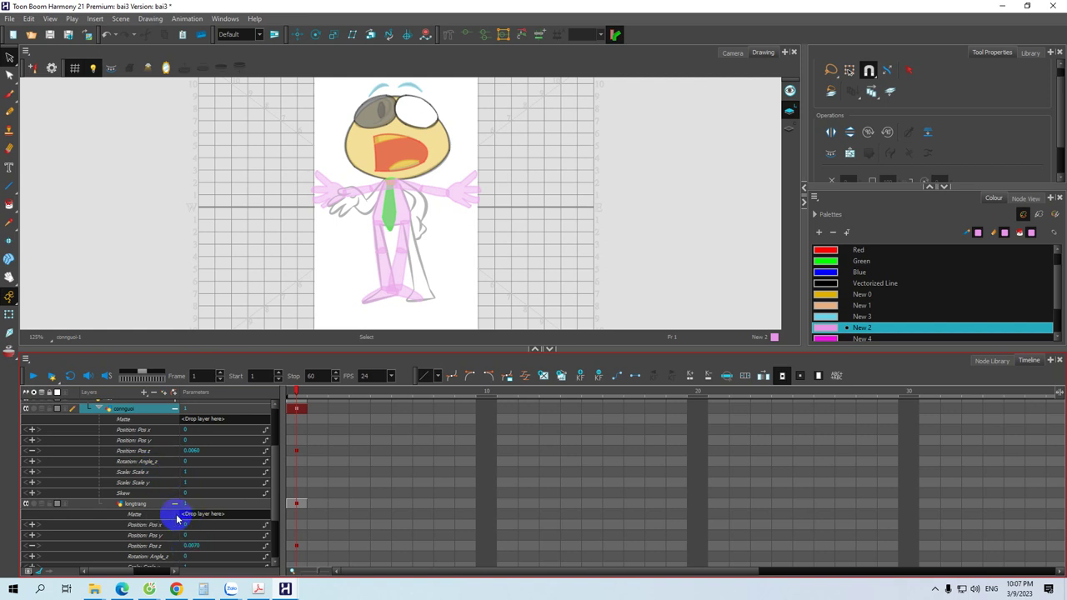
left_click(175, 505)
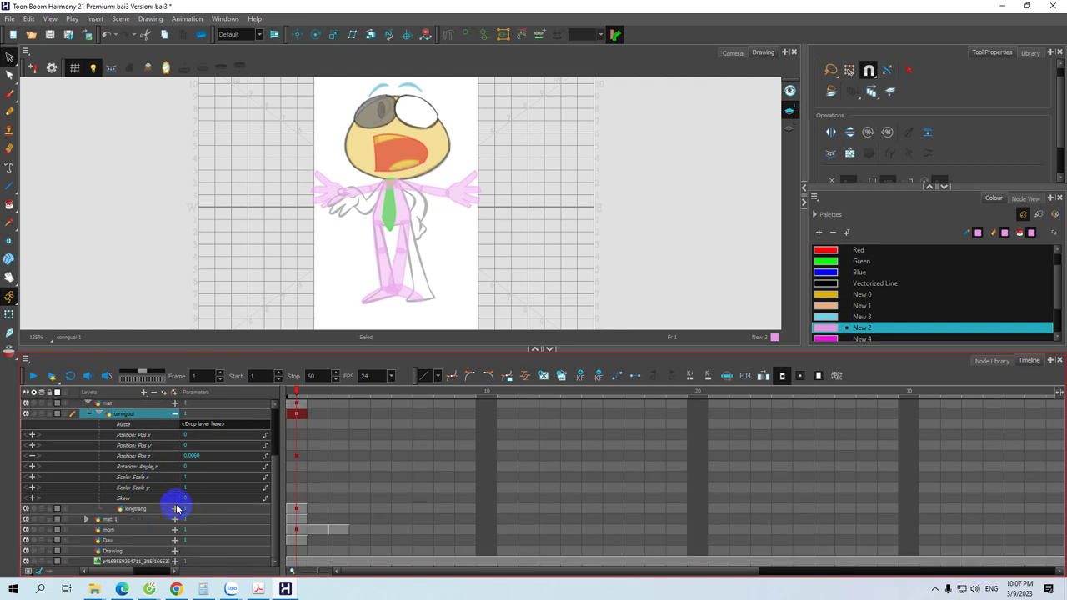
left_click(174, 414)
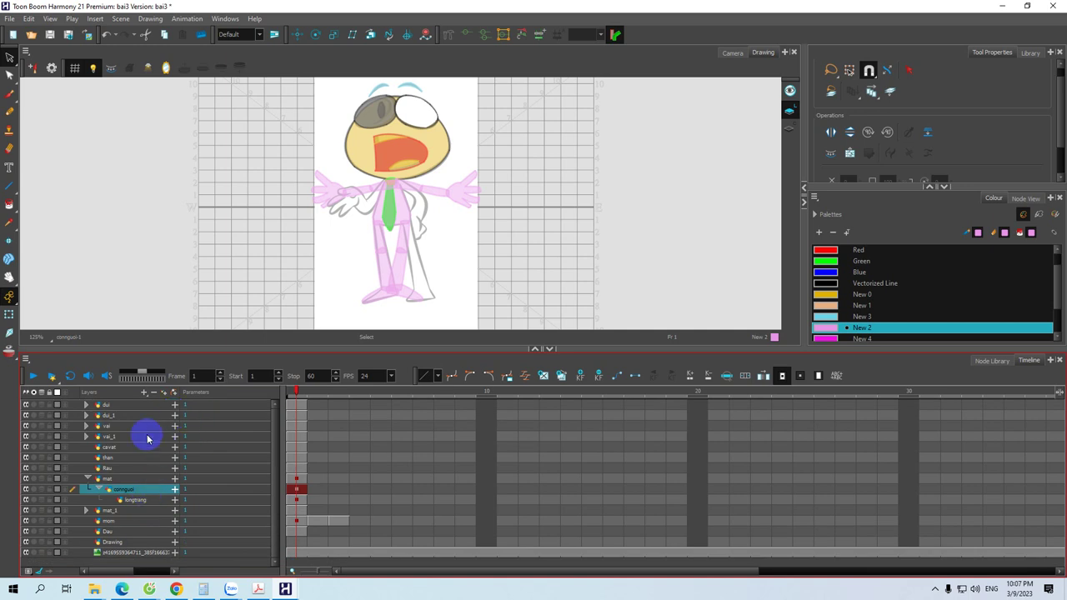
left_click(119, 481)
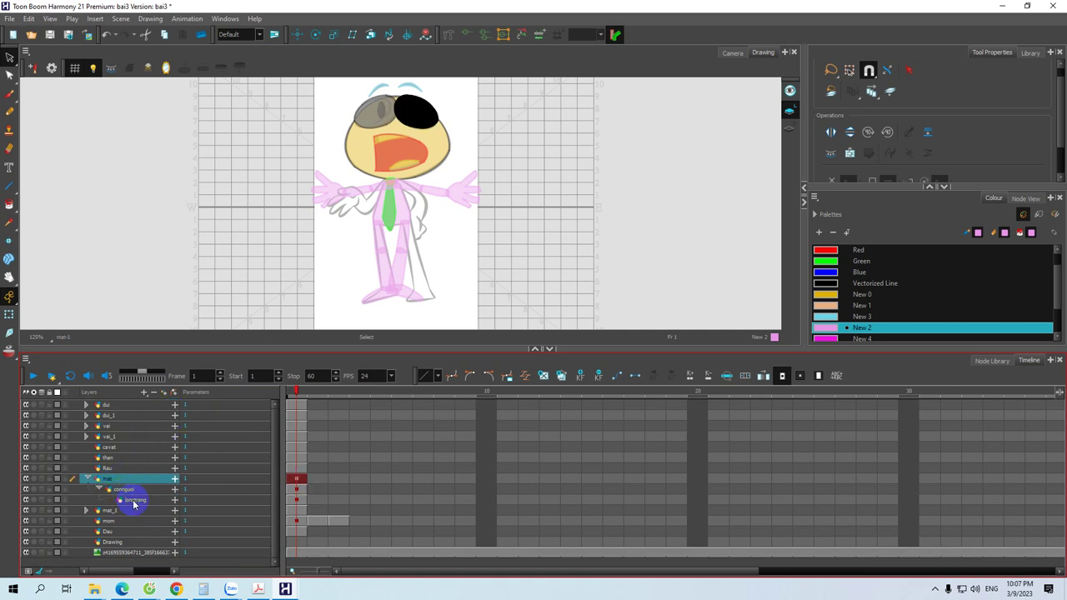
left_click(129, 499)
left_click(116, 480)
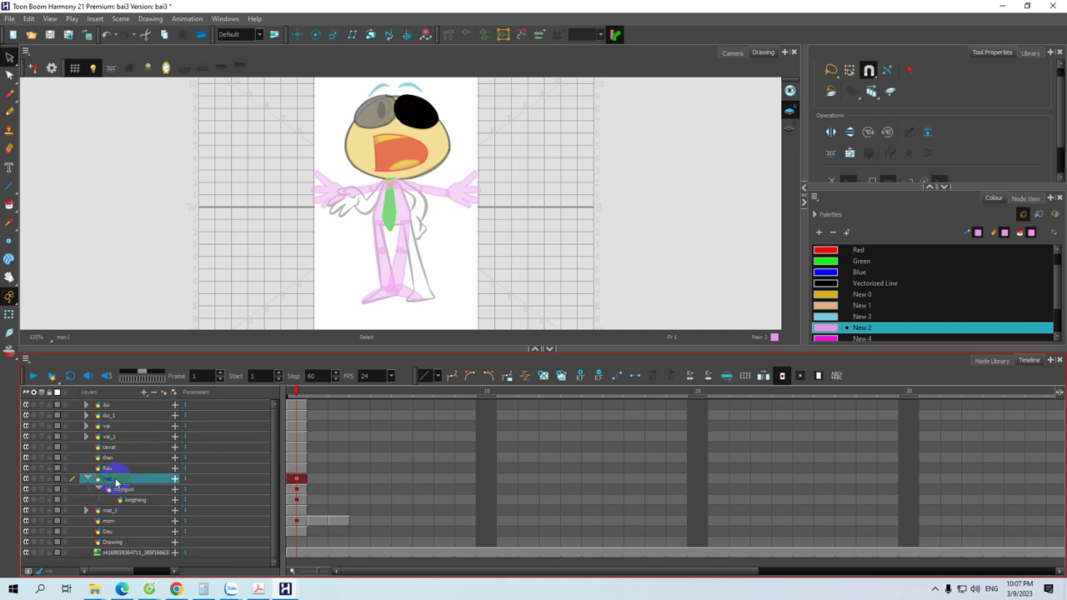
Expand the mat_1 layer hierarchy and set the Pos z of mat_1 to 0.005
left_click(86, 509)
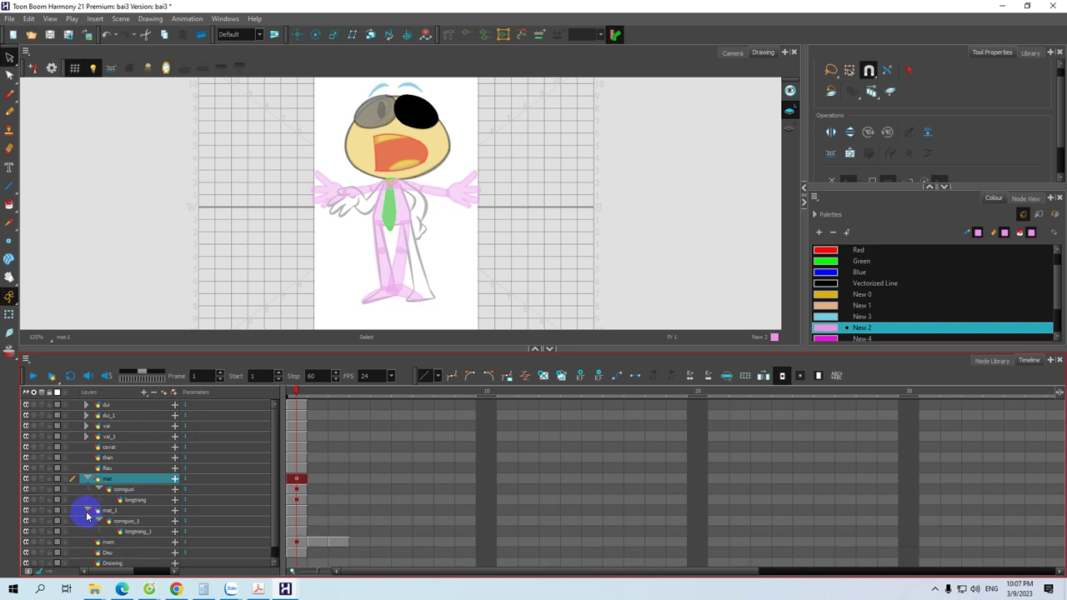
left_click(175, 509)
scroll(175, 513, "down", 1)
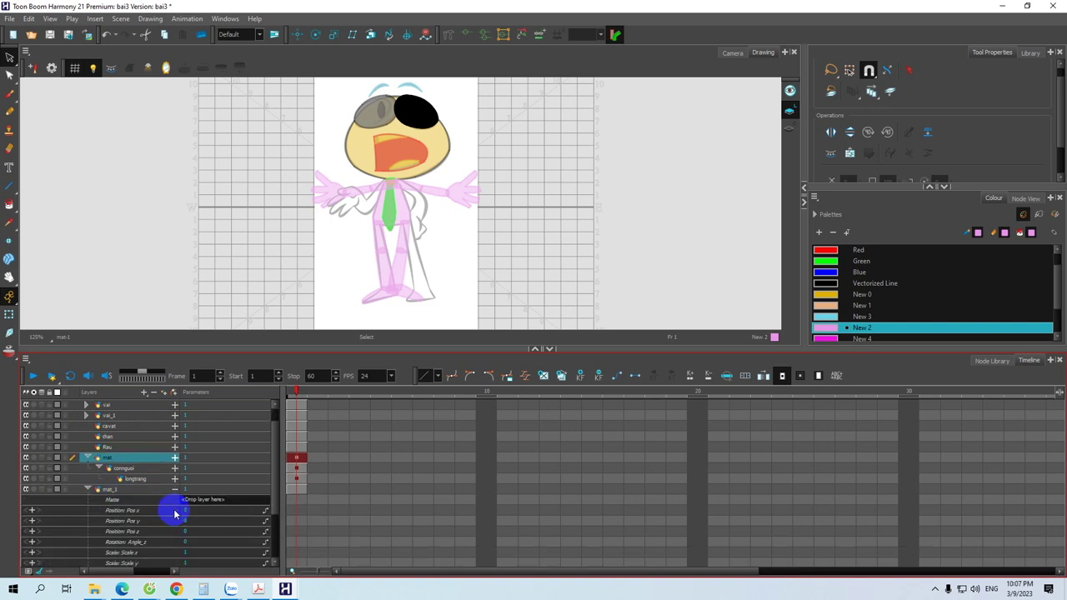
double_click(187, 522)
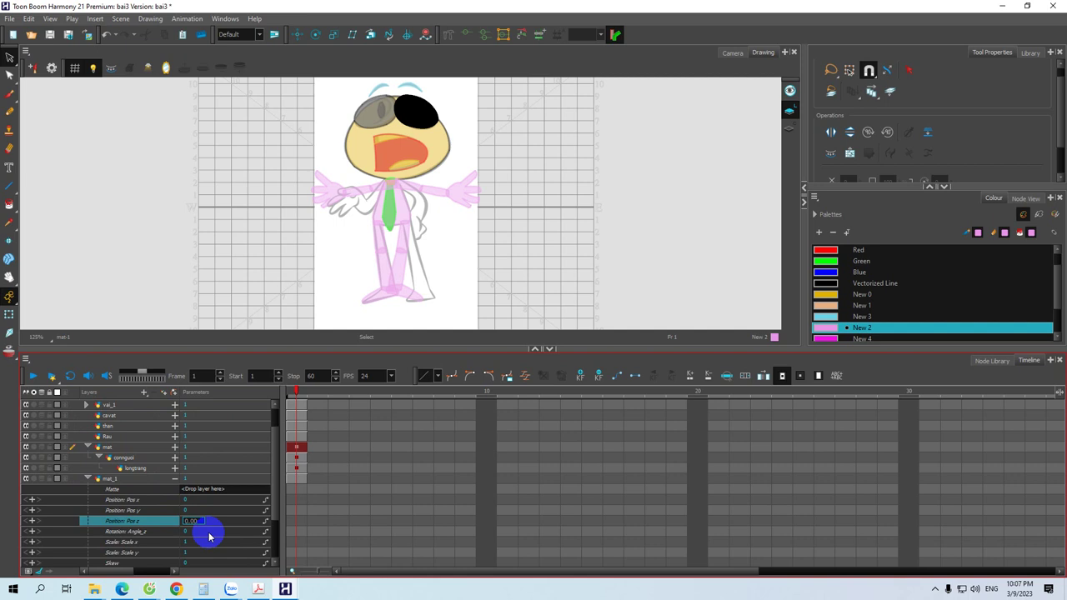
type("0.005")
key("Return")
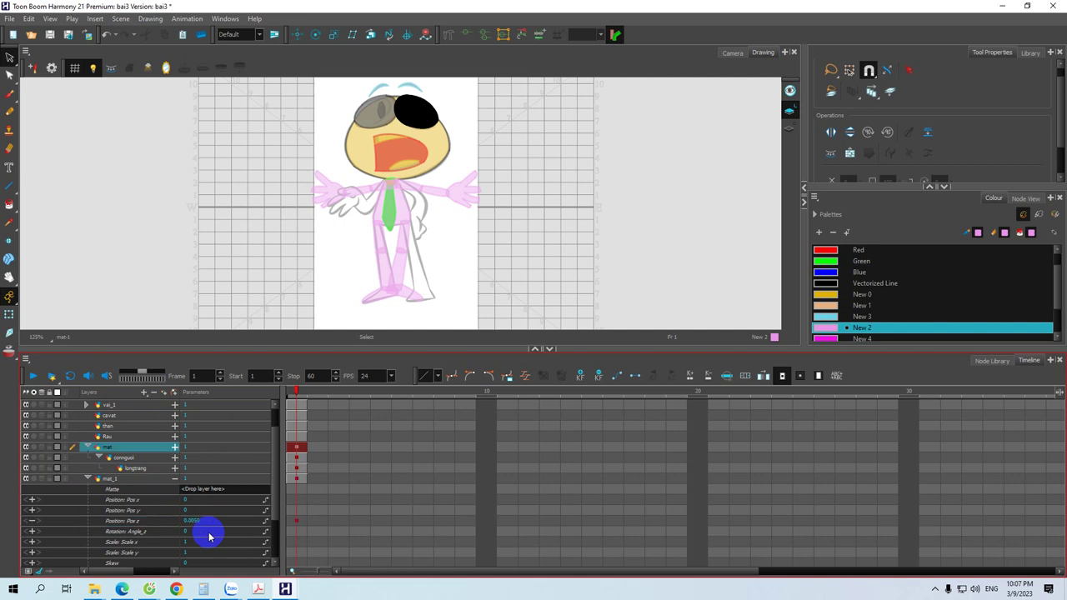
Set the Pos z of the connguoi_1 layer under mat_1 to 0.006
scroll(208, 536, "down", 2)
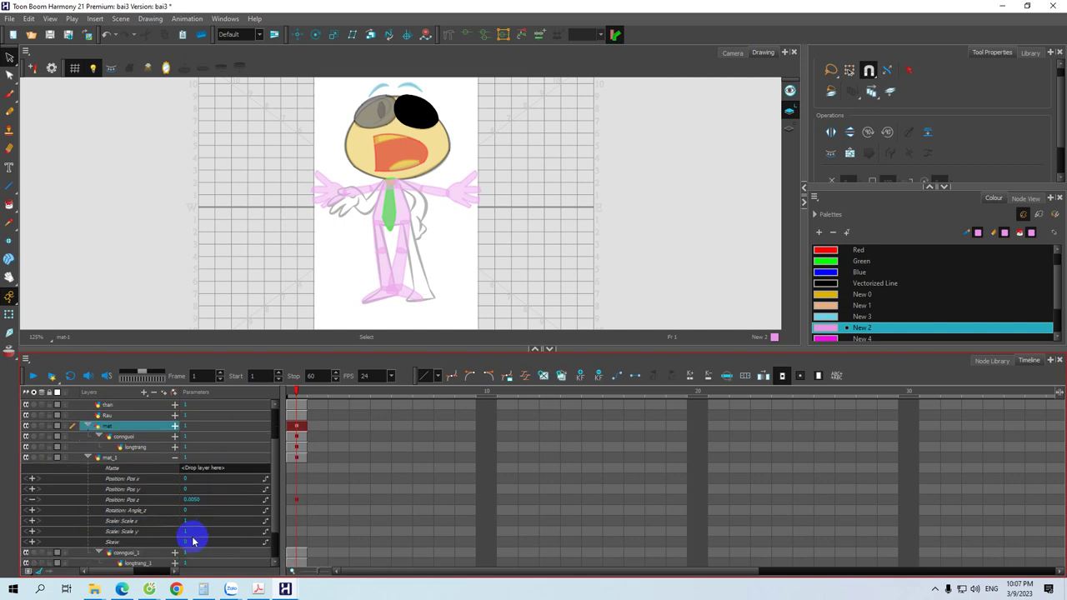
left_click(175, 532)
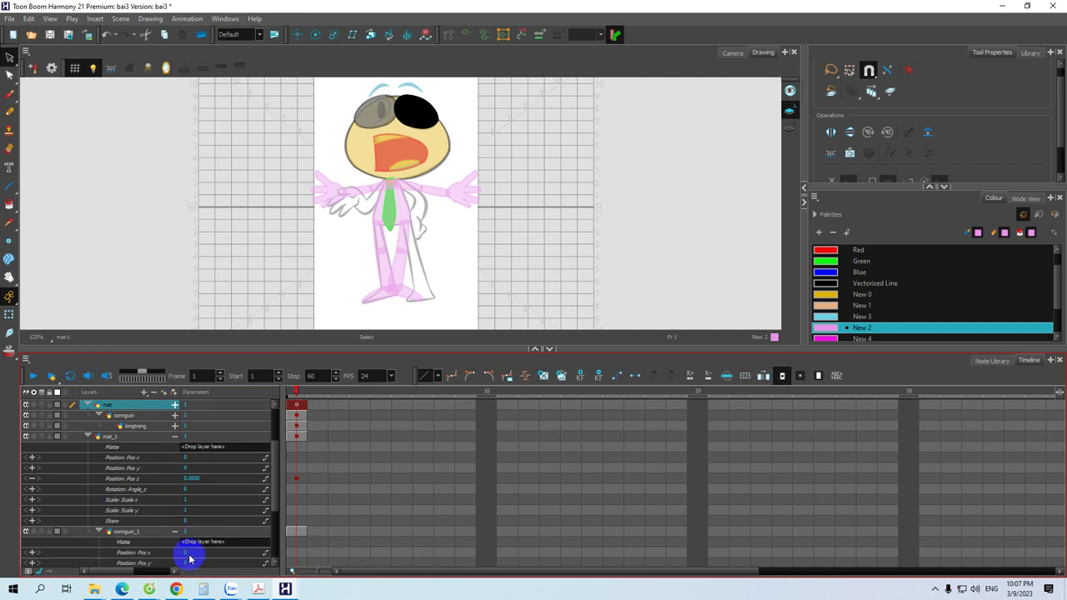
scroll(186, 550, "down", 2)
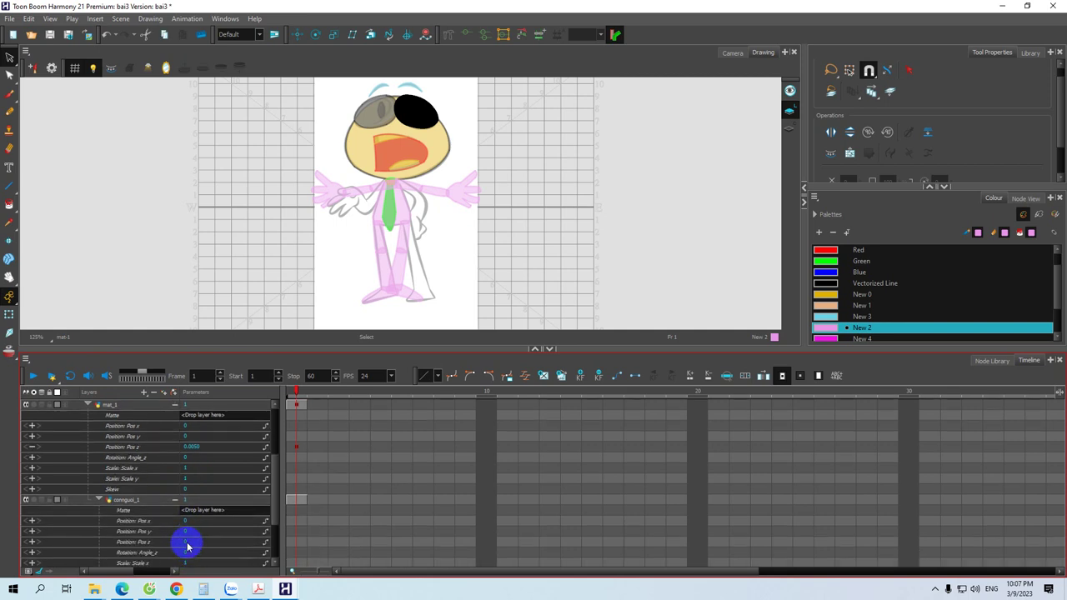
double_click(190, 543)
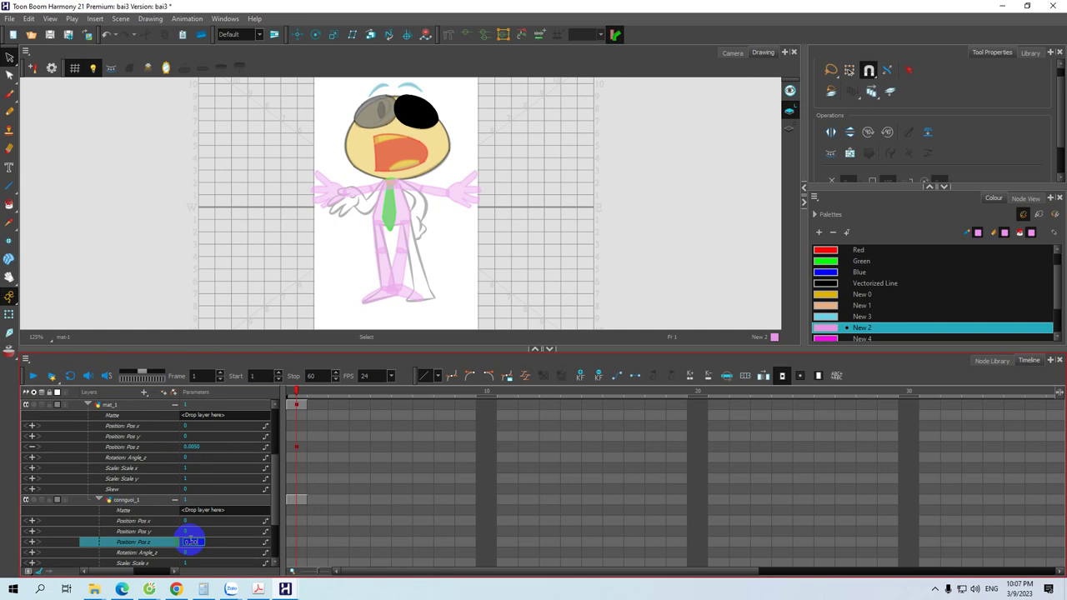
key("Return")
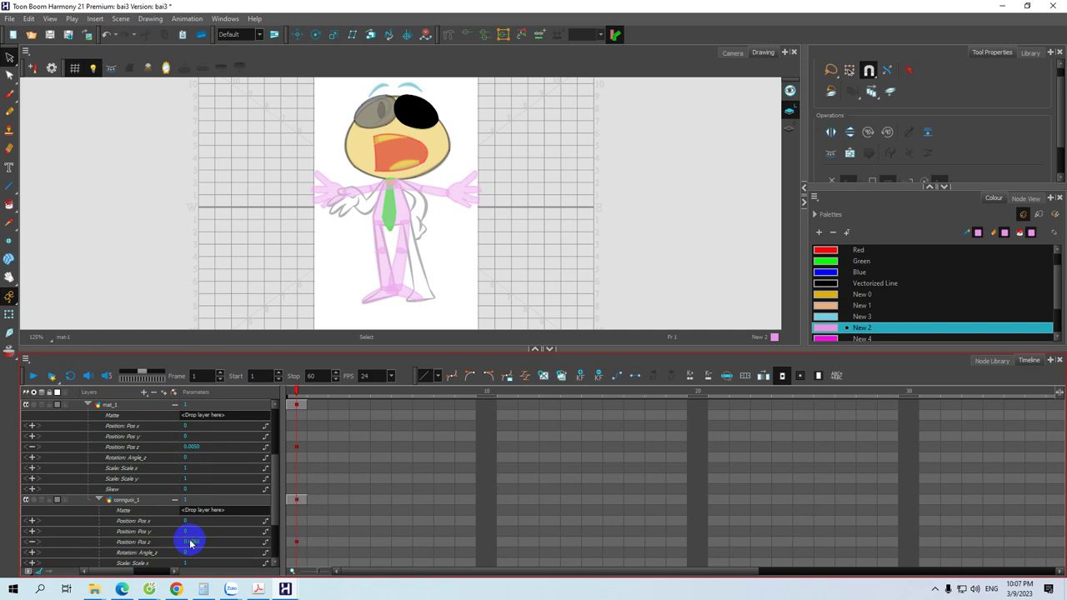
Set the Pos z of the longtrang_1 layer to 0.007 and collapse the parameters of the mat_1 layer group
scroll(188, 542, "down", 3)
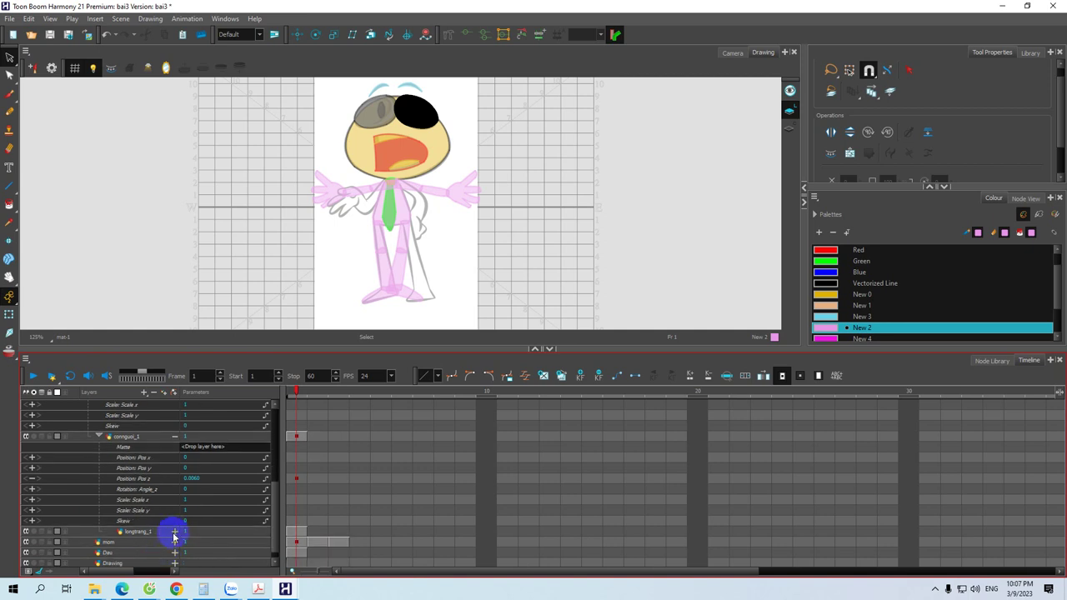
left_click(174, 532)
scroll(179, 542, "down", 2)
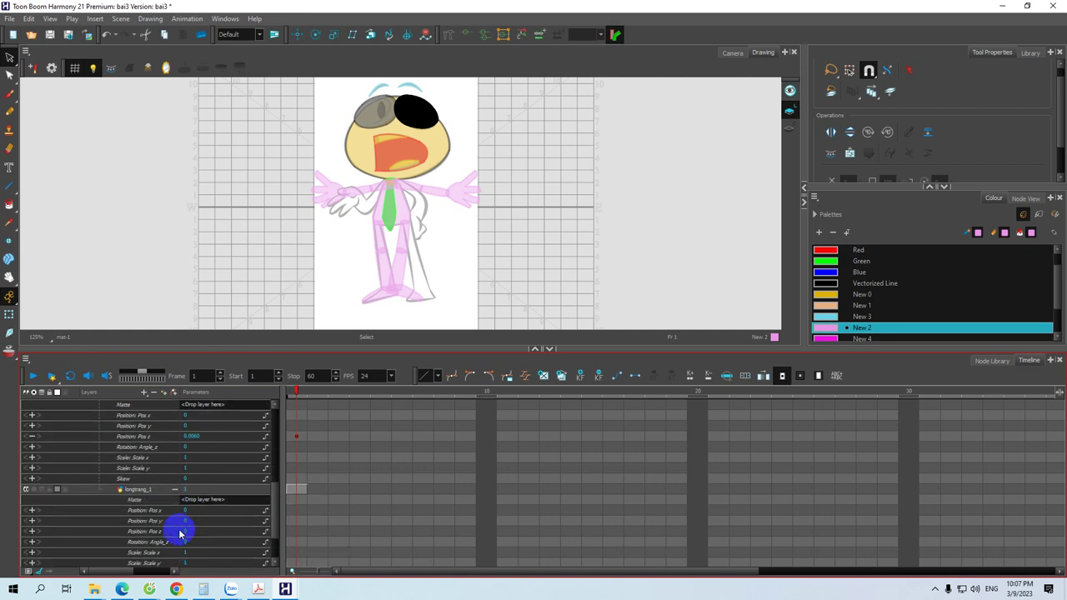
double_click(190, 530)
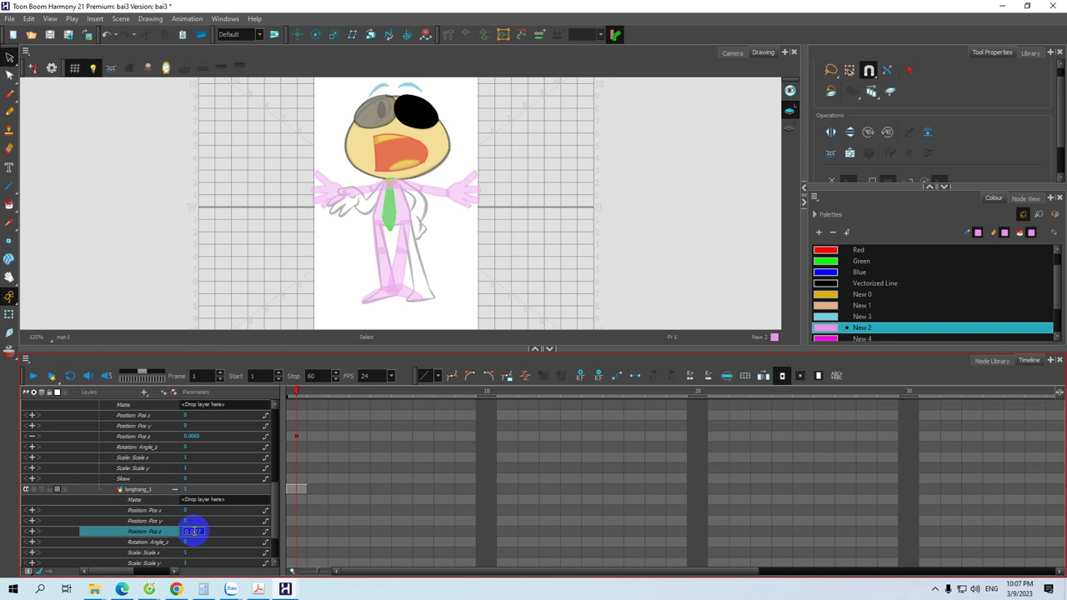
key("Return")
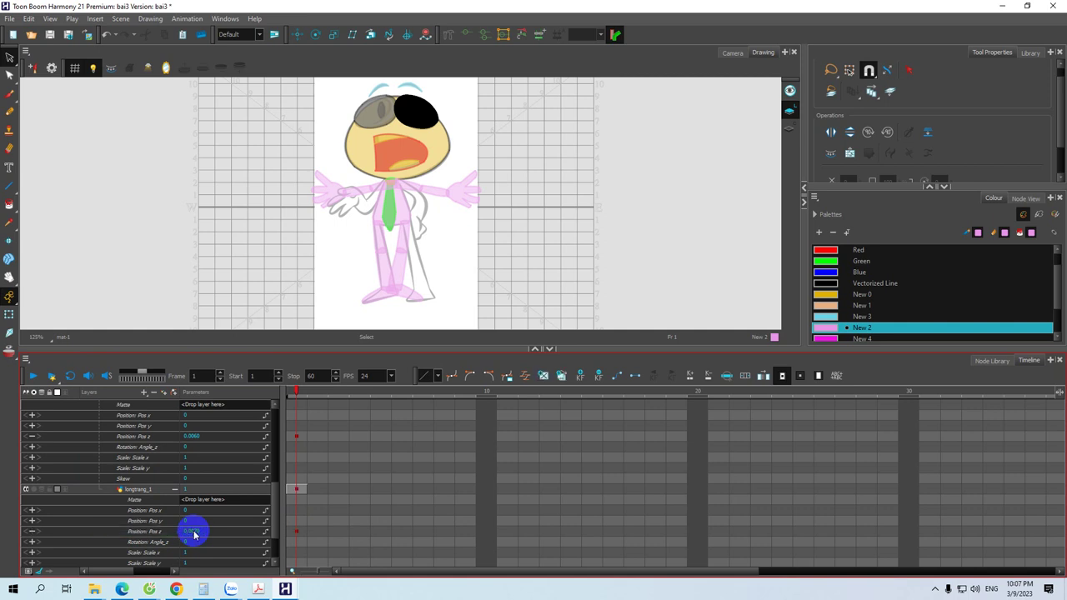
left_click(174, 490)
left_click(174, 424)
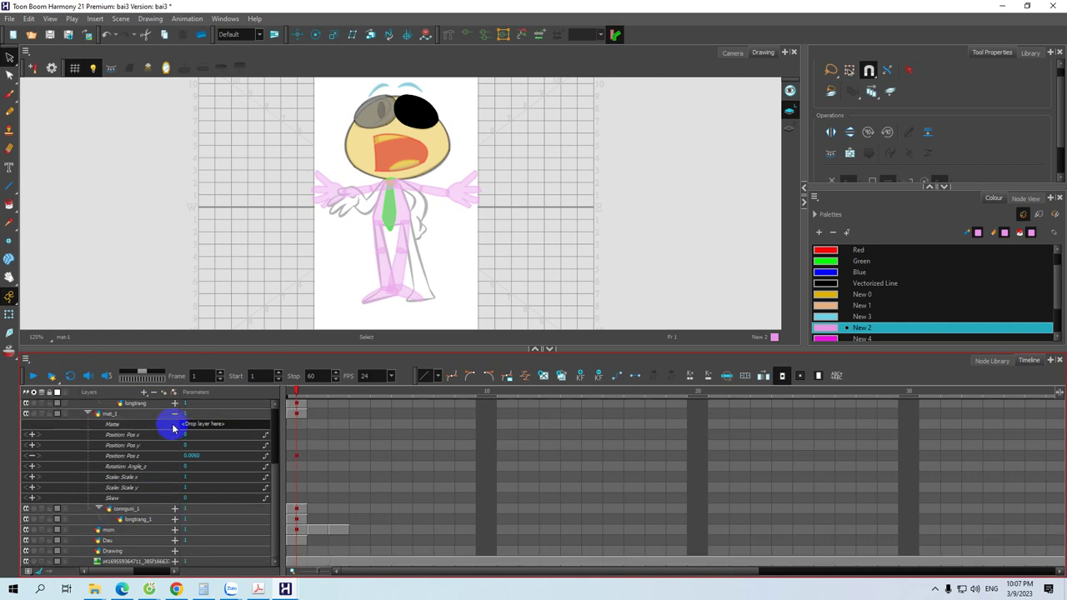
left_click(175, 414)
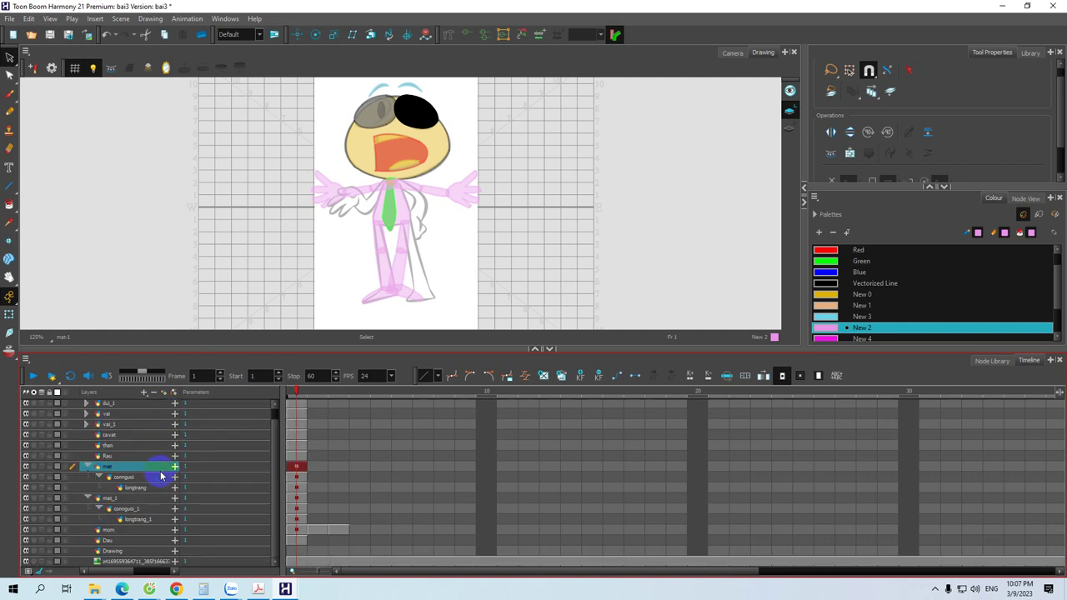
Set the Pos z of the cavat layer to 0.005 and collapse its parameters
left_click(111, 436)
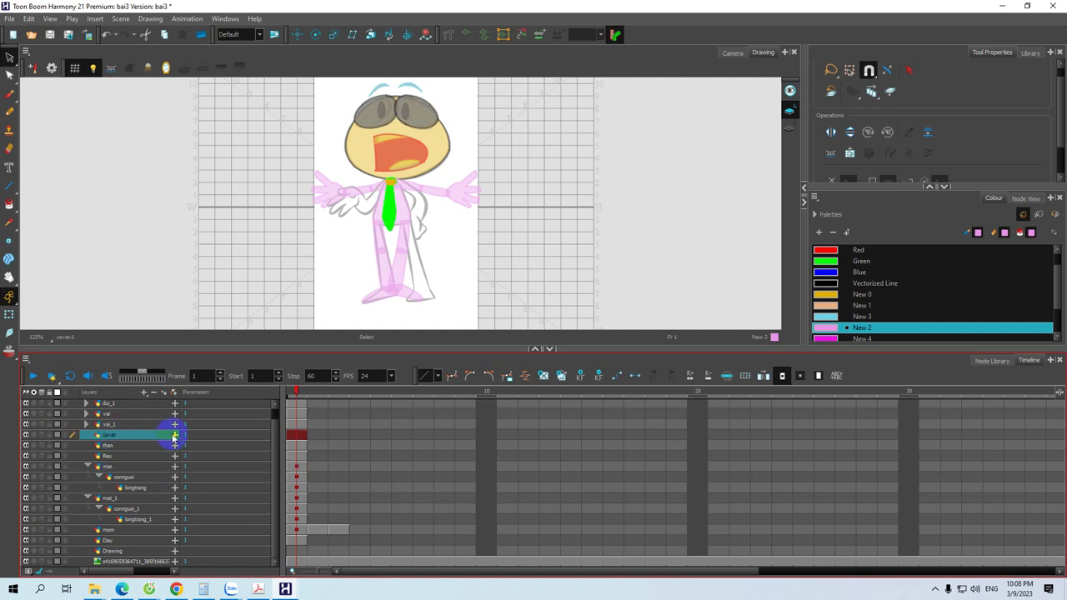
left_click(175, 435)
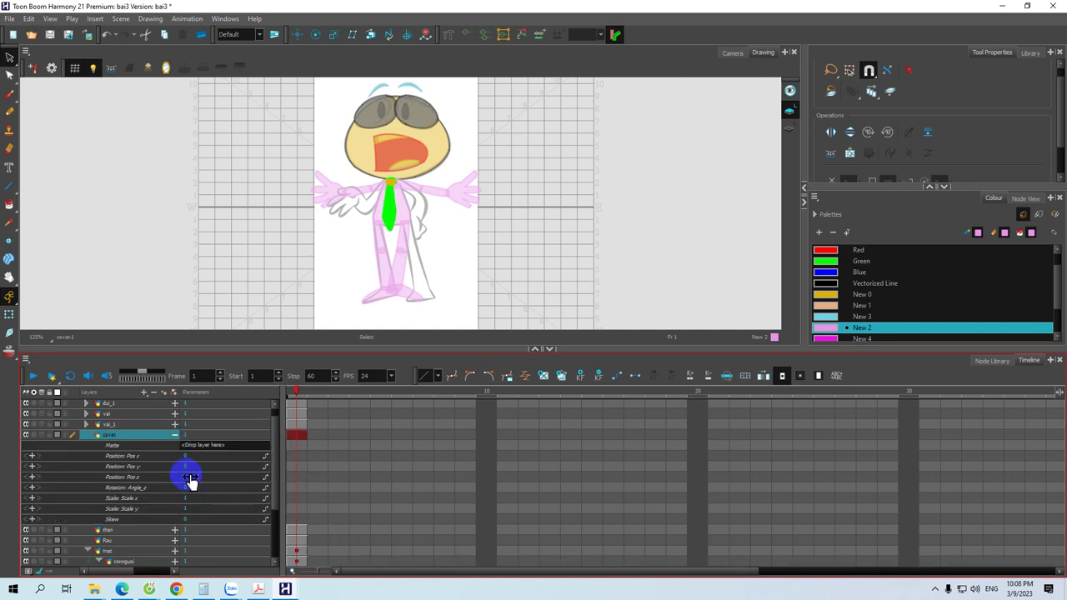
left_click(188, 477)
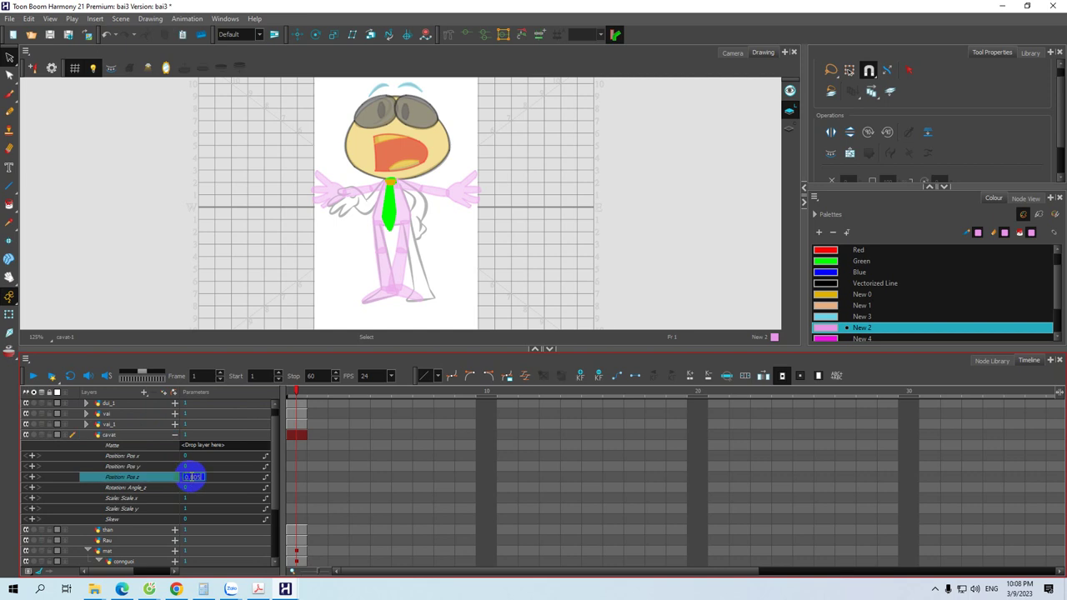
key("Return")
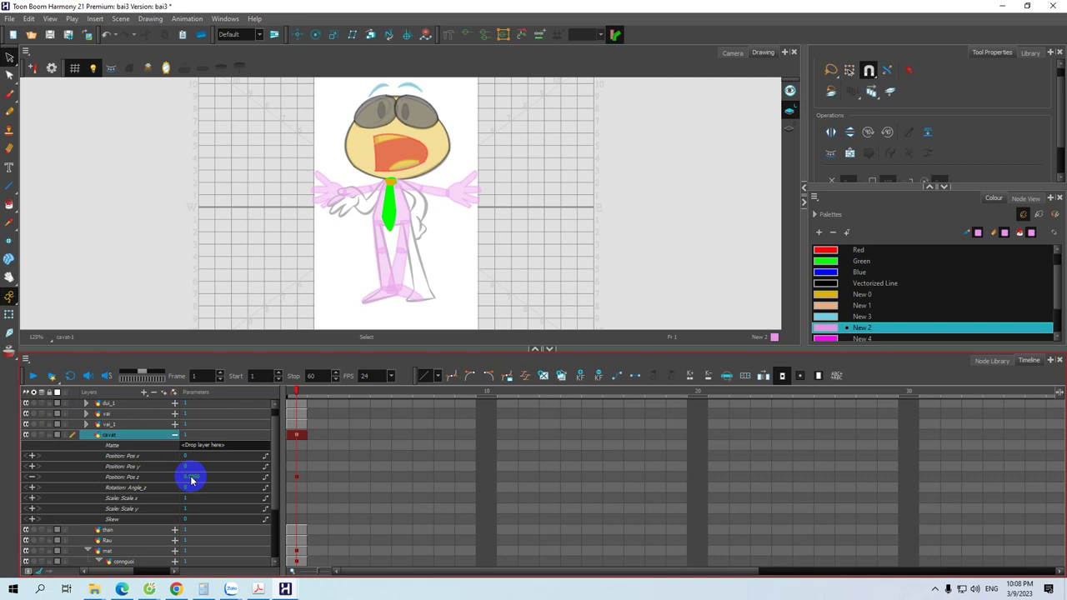
left_click(175, 435)
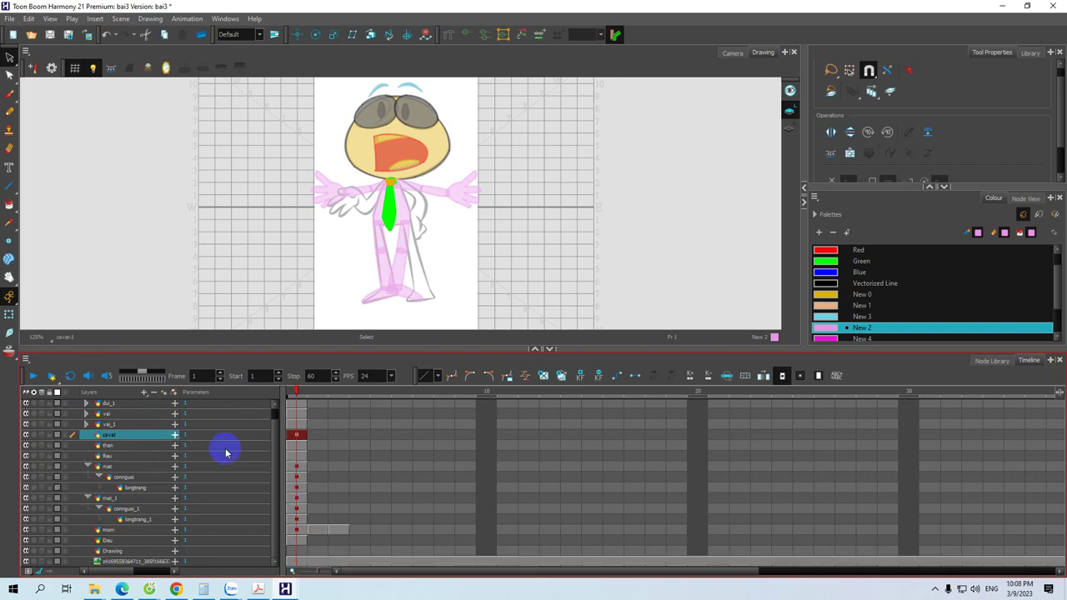
Set a new Pos z value for the Rau layer and collapse its parameters
left_click(121, 456)
left_click(175, 457)
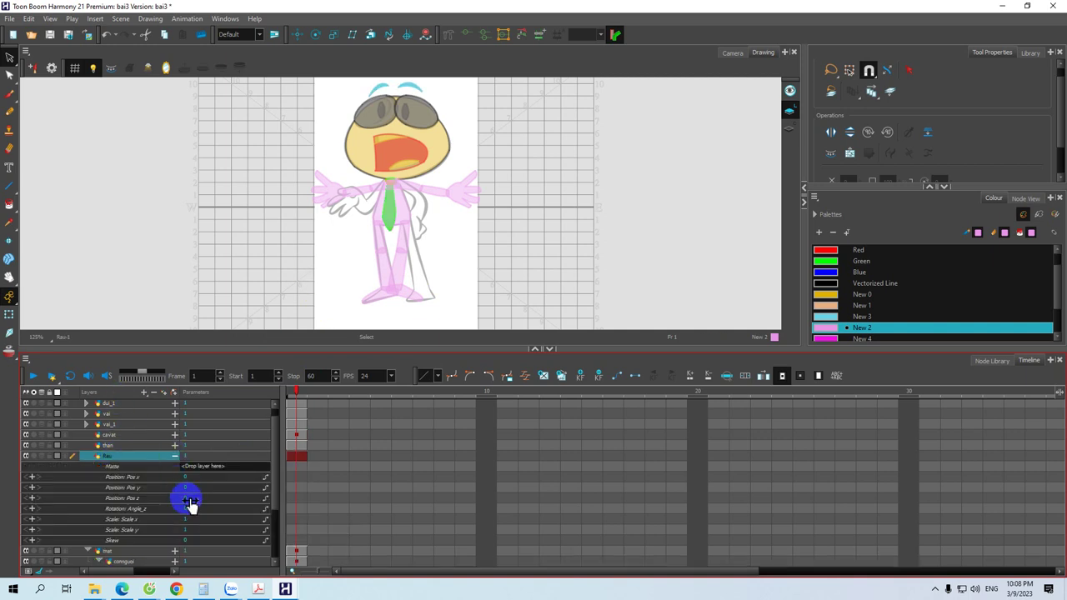
double_click(189, 500)
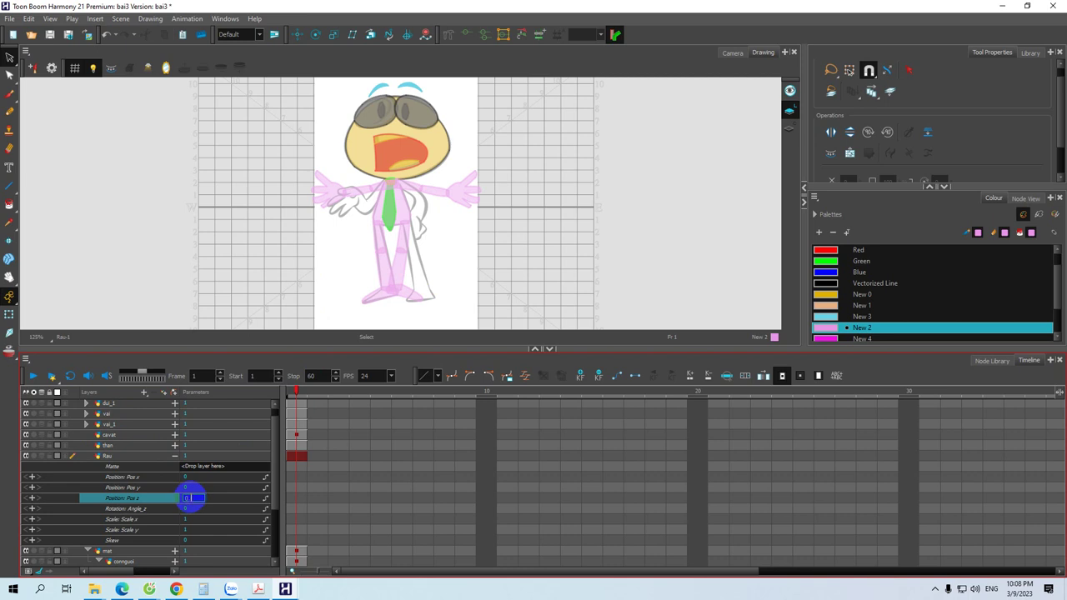
key("Return")
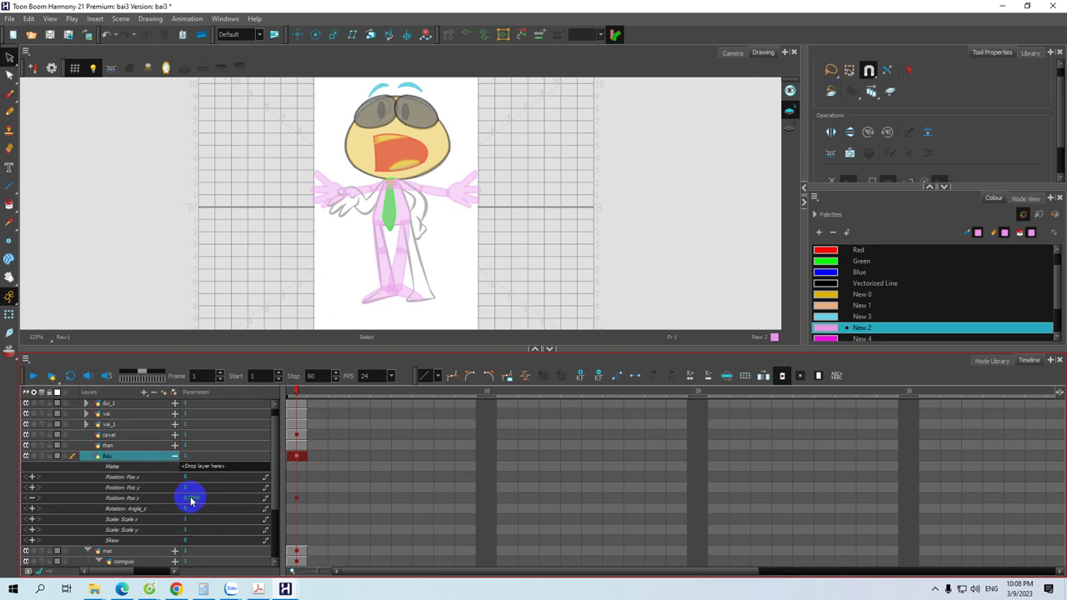
left_click(174, 456)
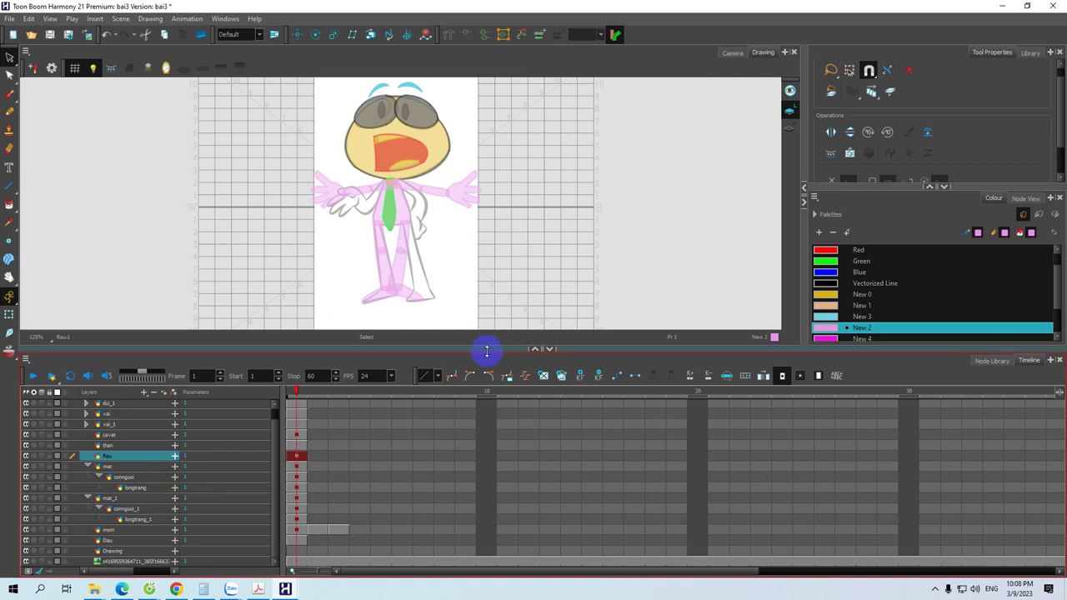
Hide the reference image layer at the end of the layer stack
left_click_drag(486, 351, 483, 371)
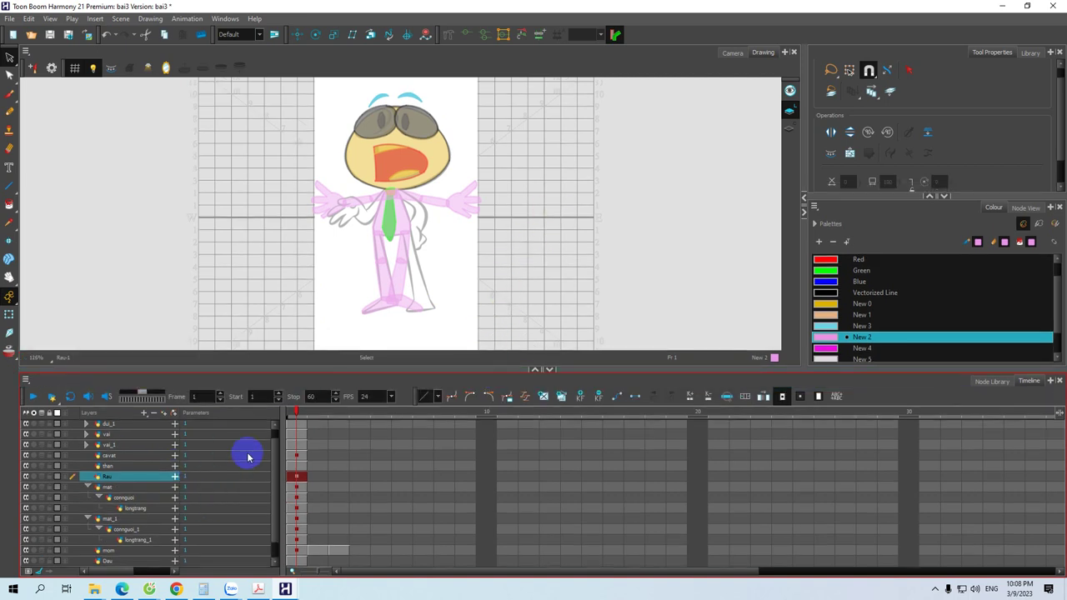
scroll(255, 472, "down", 1)
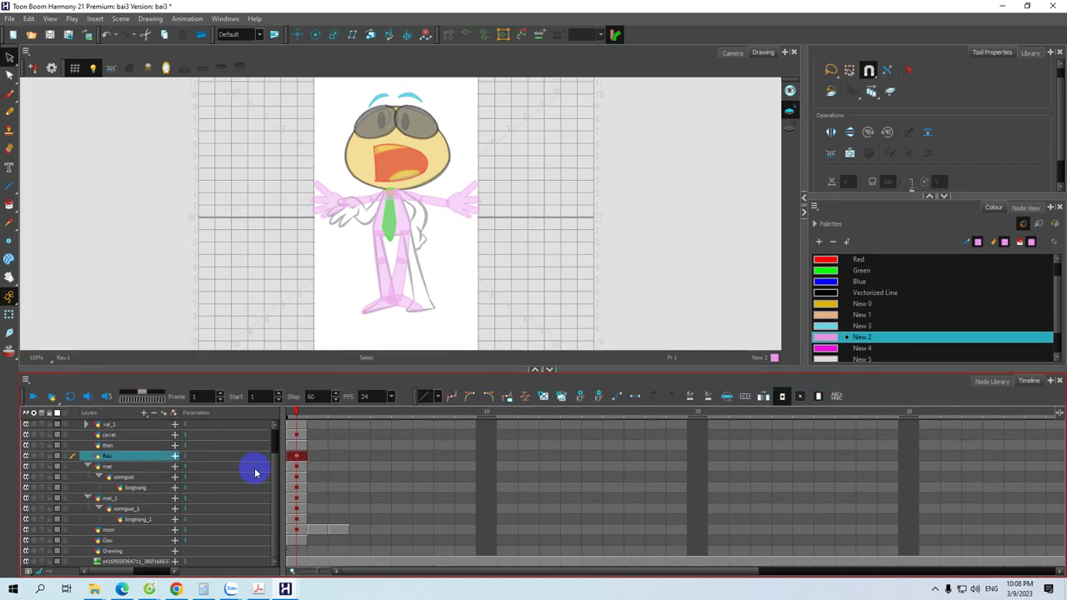
left_click(26, 561)
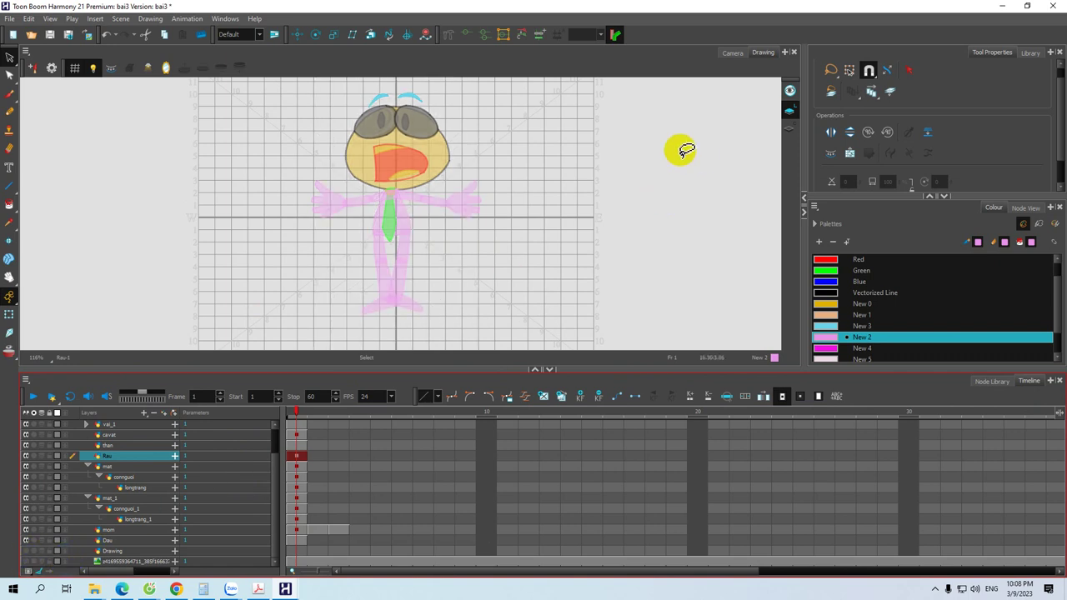
Show the whole character in the Camera view, with the grid turned off and the viewing area enlarged
left_click(731, 53)
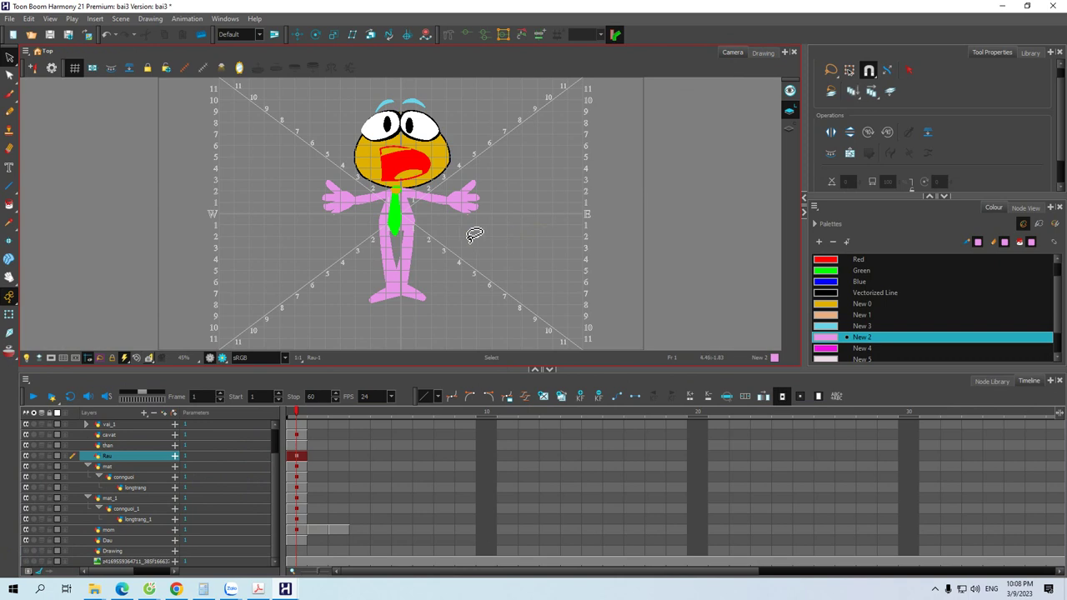
scroll(473, 231, "up", 2)
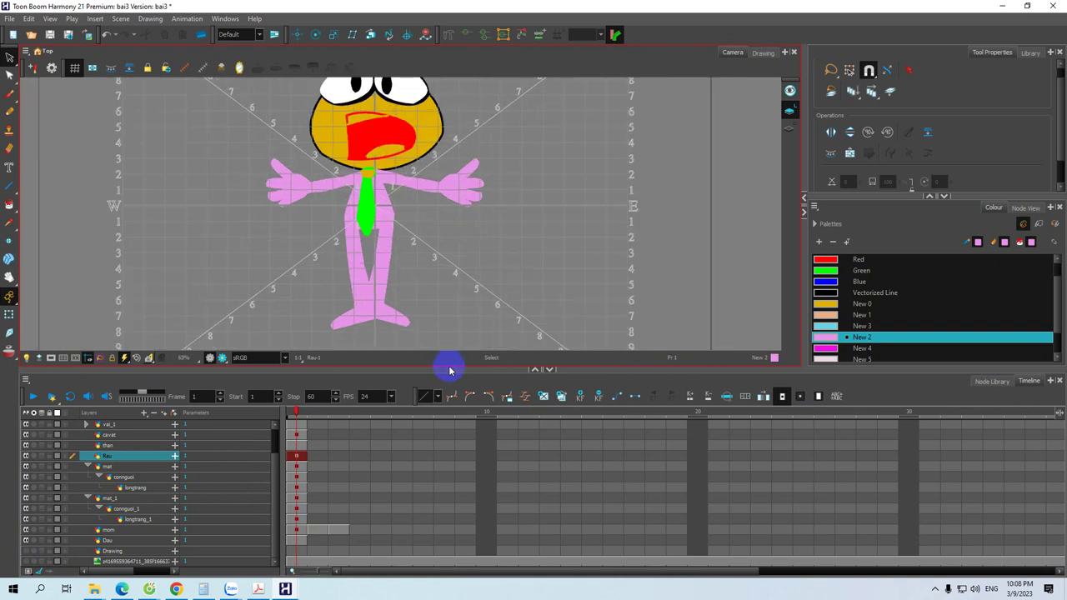
left_click_drag(449, 367, 453, 425)
scroll(464, 309, "up", 2)
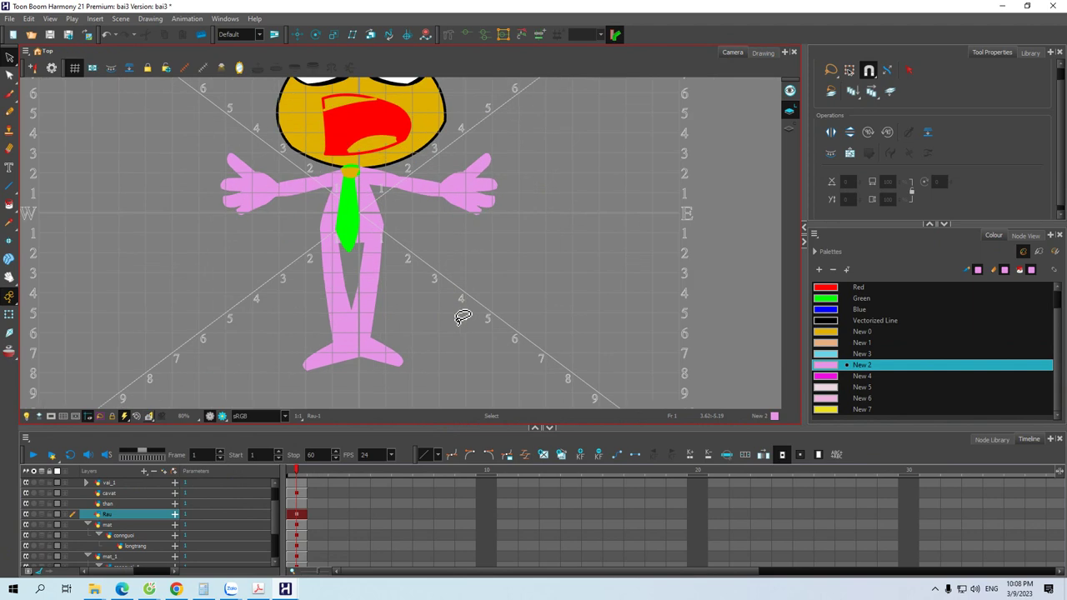
scroll(444, 287, "down", 1)
scroll(448, 288, "up", 1)
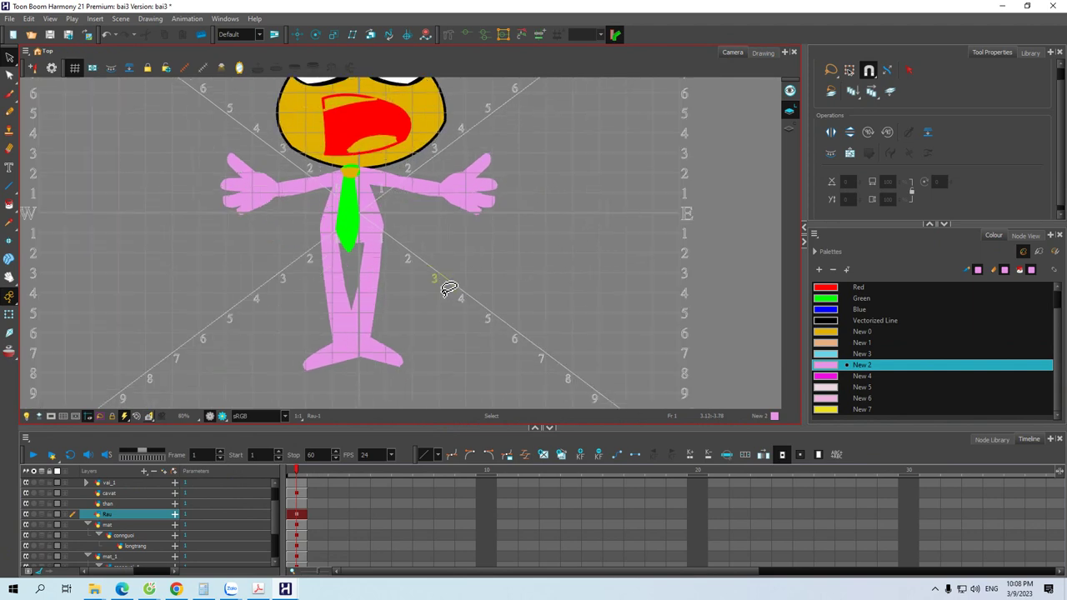
left_click(75, 67)
left_click_drag(465, 252, 505, 305)
left_click_drag(467, 428, 468, 492)
left_click_drag(495, 374, 469, 357)
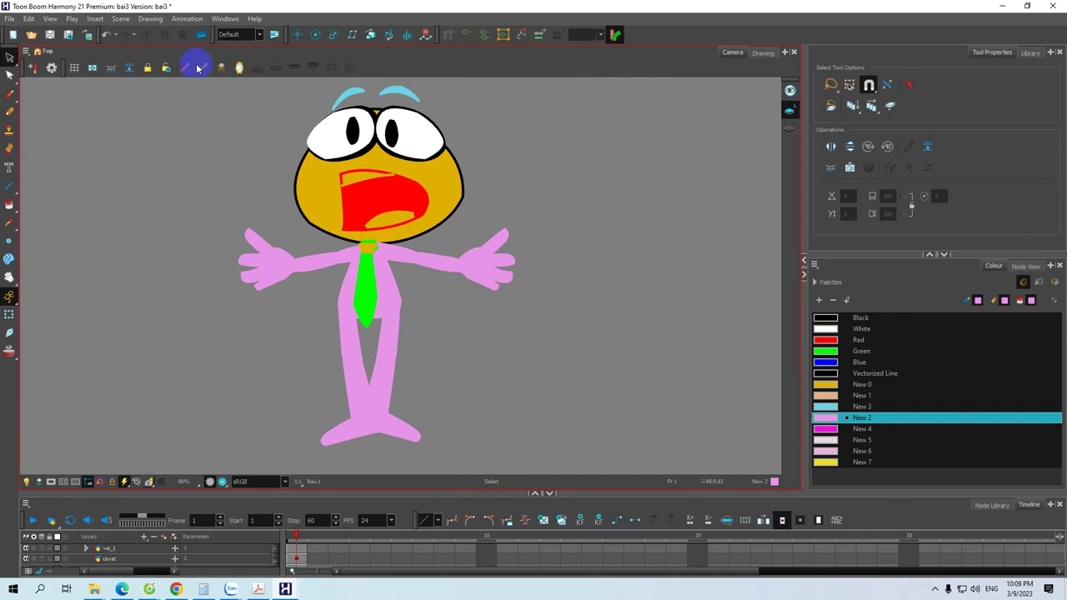
Try to open a Node View window, and save the scene
left_click(223, 18)
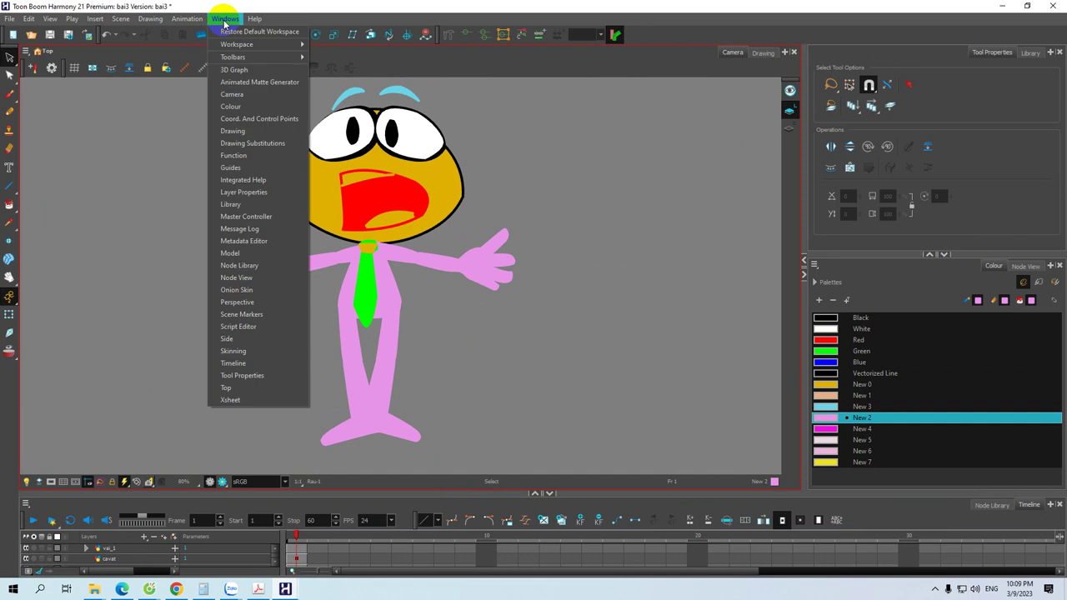
left_click(238, 277)
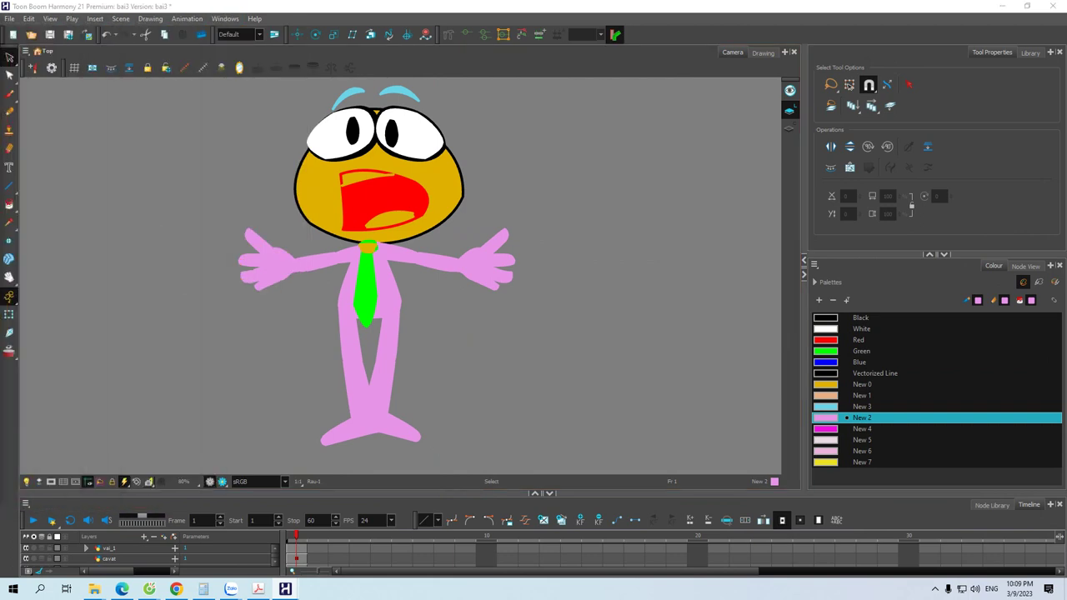
key("ctrl+s")
left_click(195, 173)
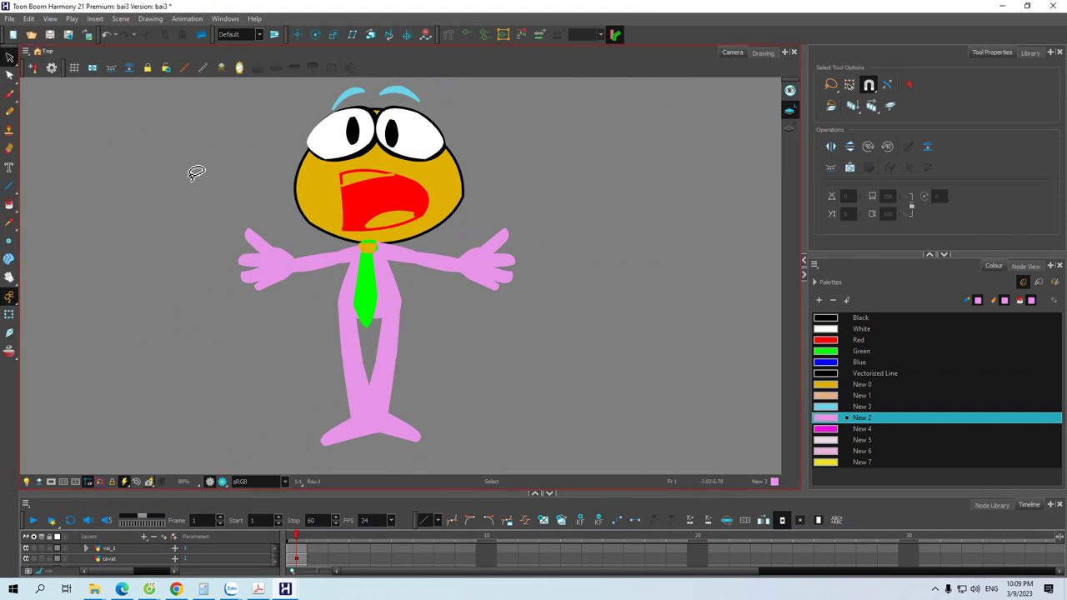
key("ctrl+s")
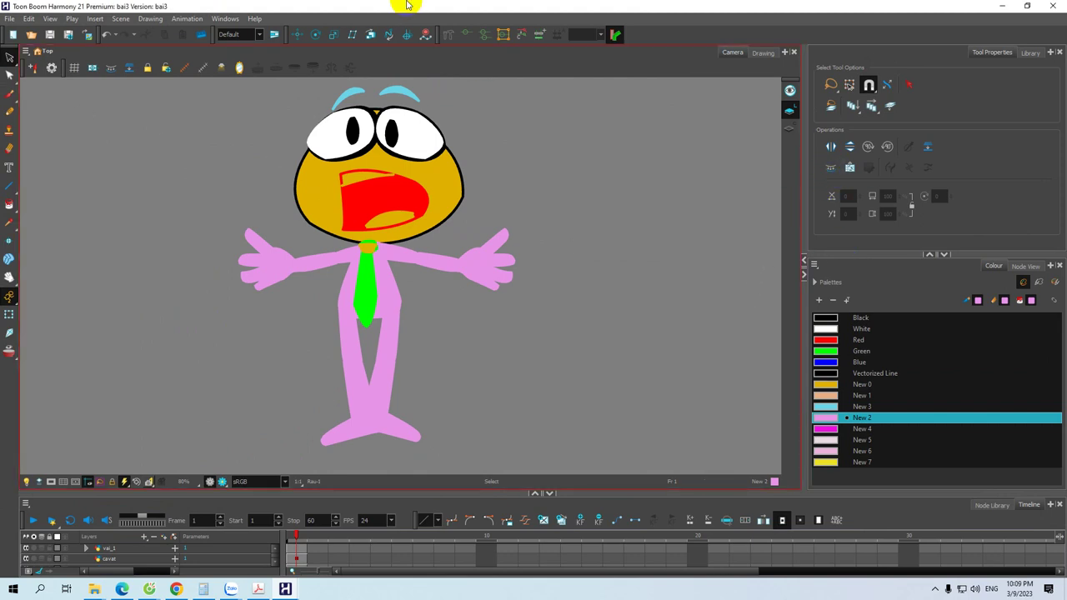
Switch to the Drawing view, open the Node View as a floating window and reposition it over the workspace
left_click(238, 19)
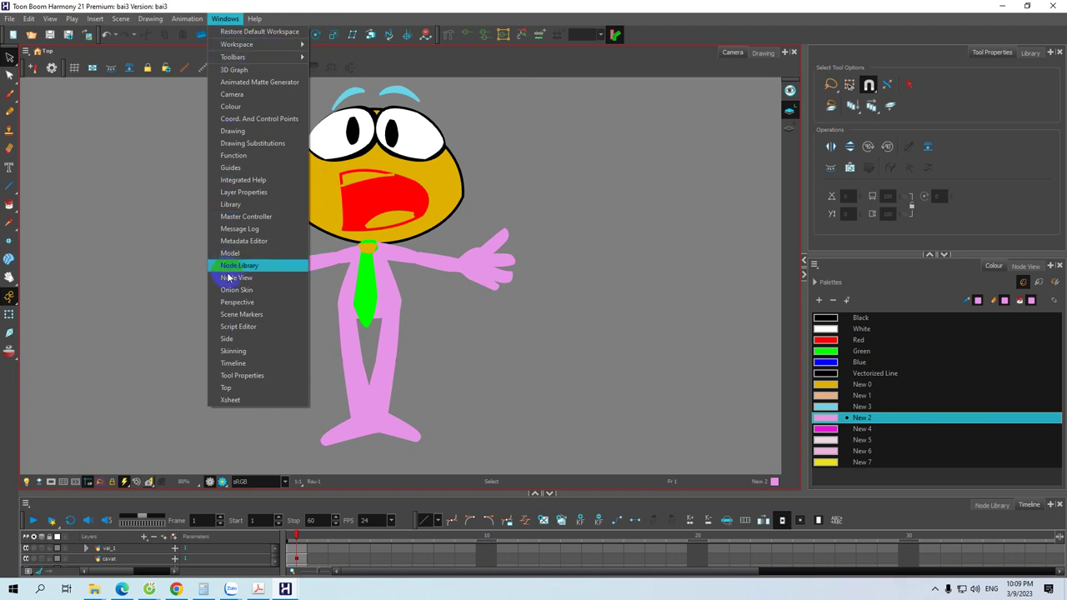
left_click(760, 52)
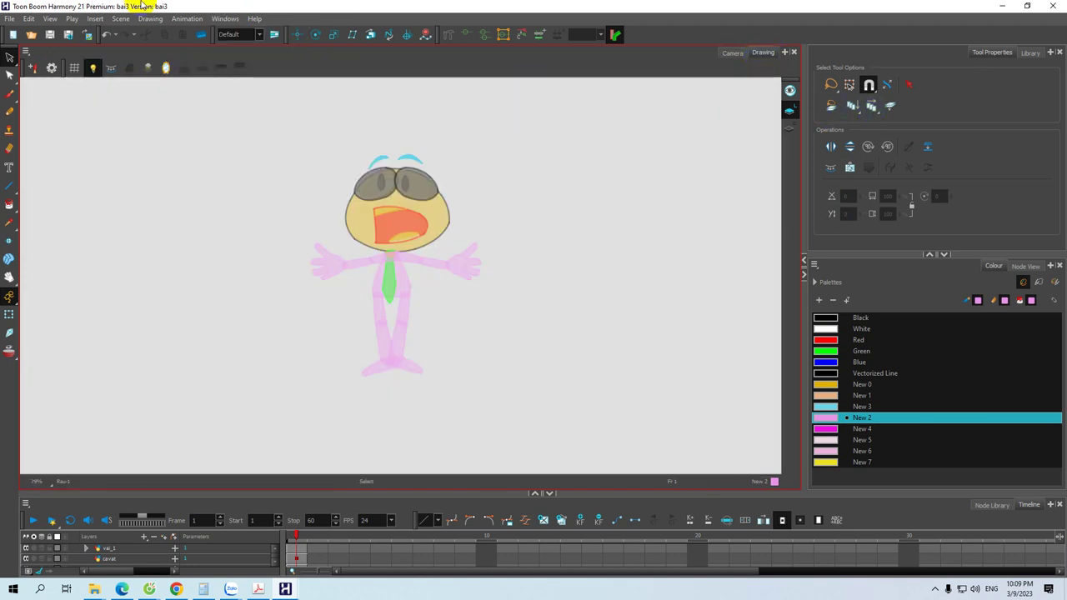
left_click(223, 18)
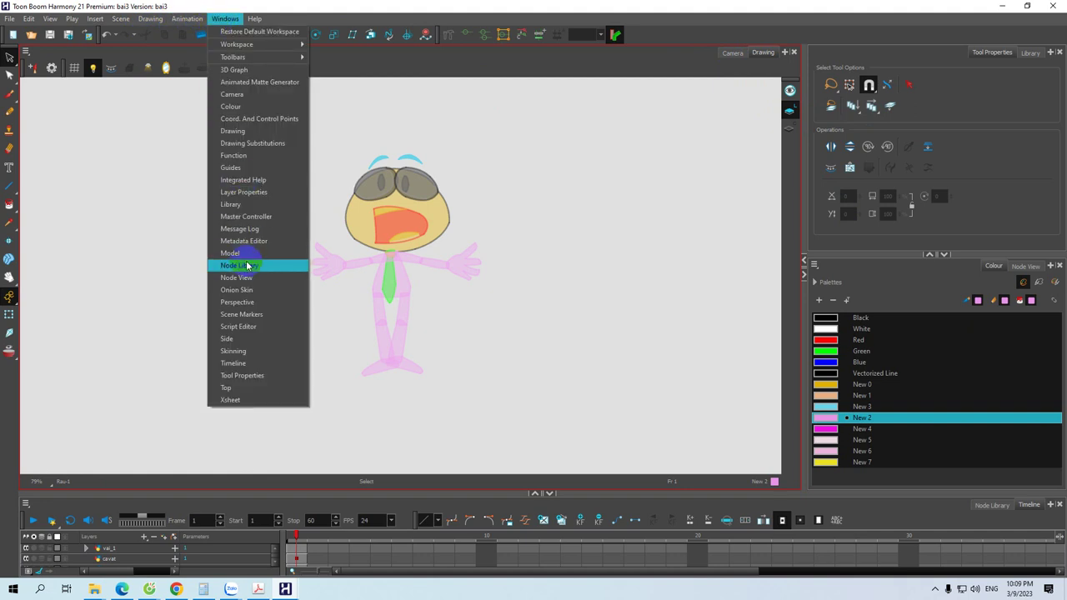
left_click(48, 247)
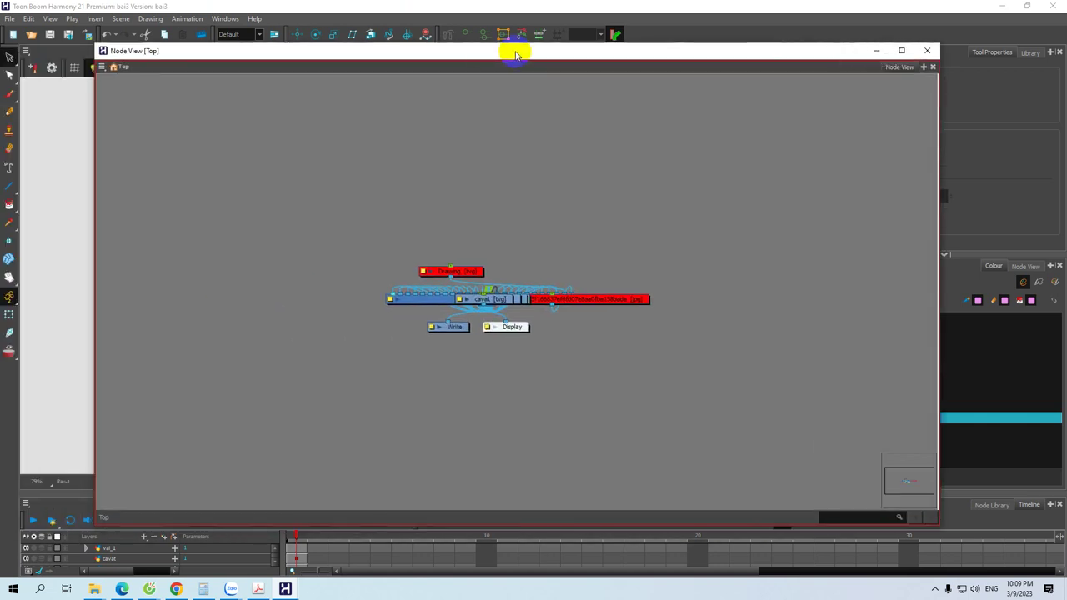
left_click(150, 65)
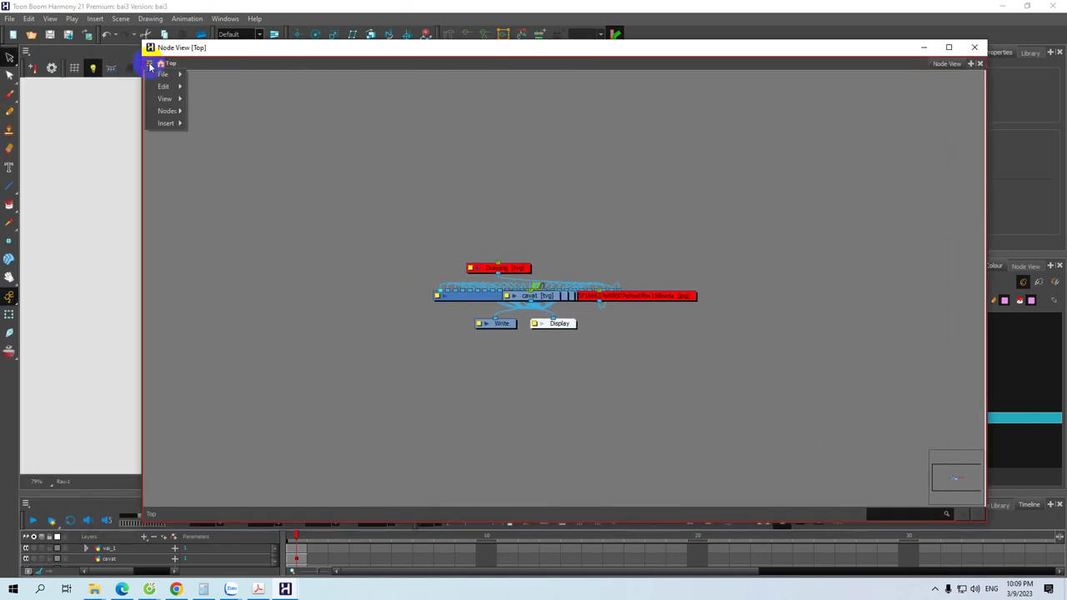
left_click(483, 48)
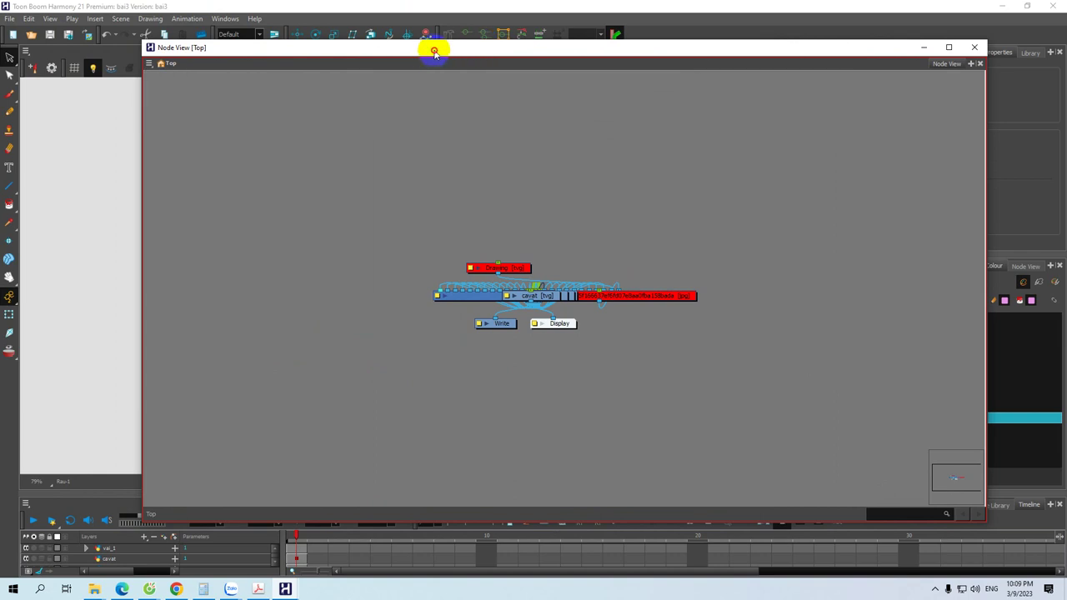
left_click_drag(434, 54, 327, 74)
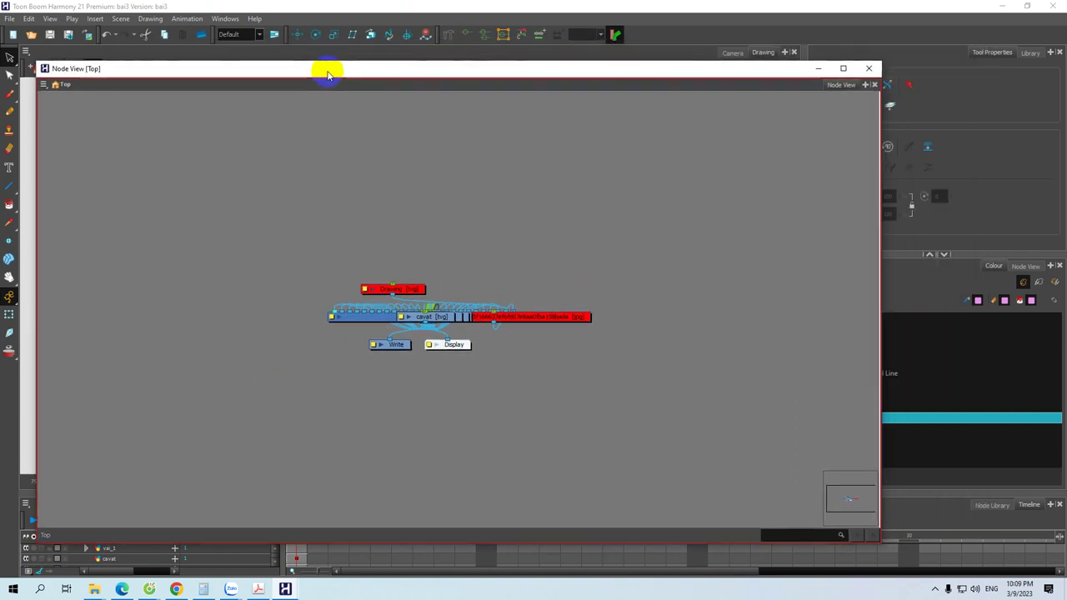
Add a second Node View to the floating window and switch between its two views
left_click(864, 85)
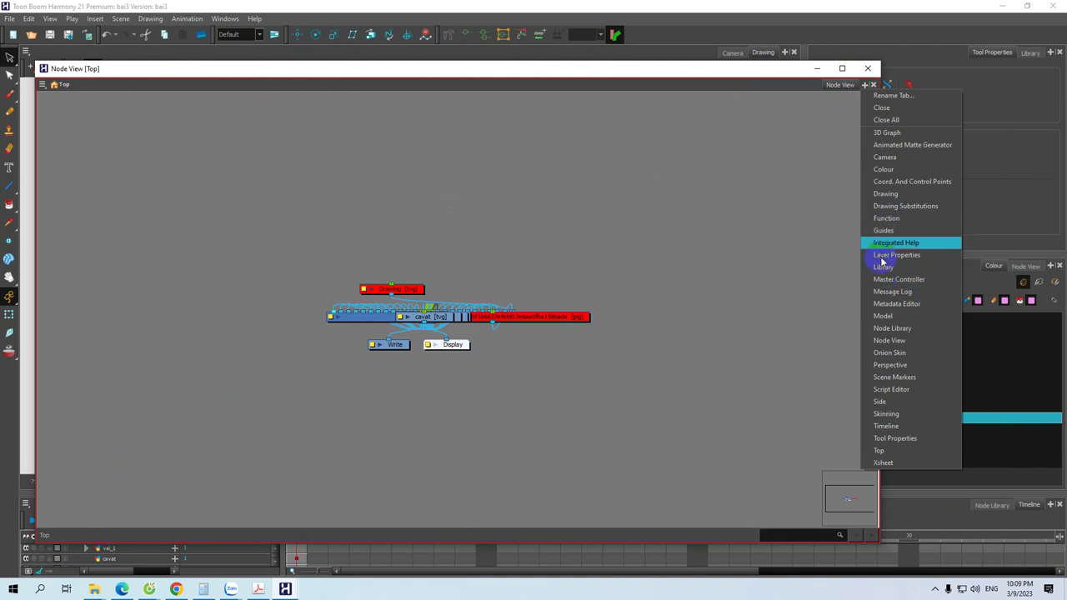
left_click(888, 340)
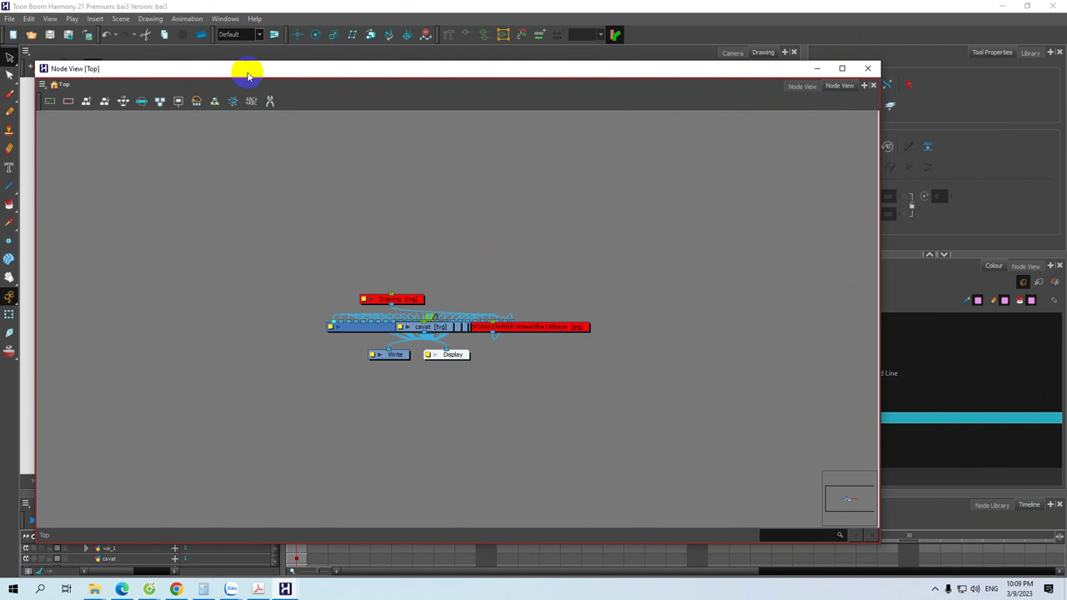
left_click_drag(775, 71, 784, 110)
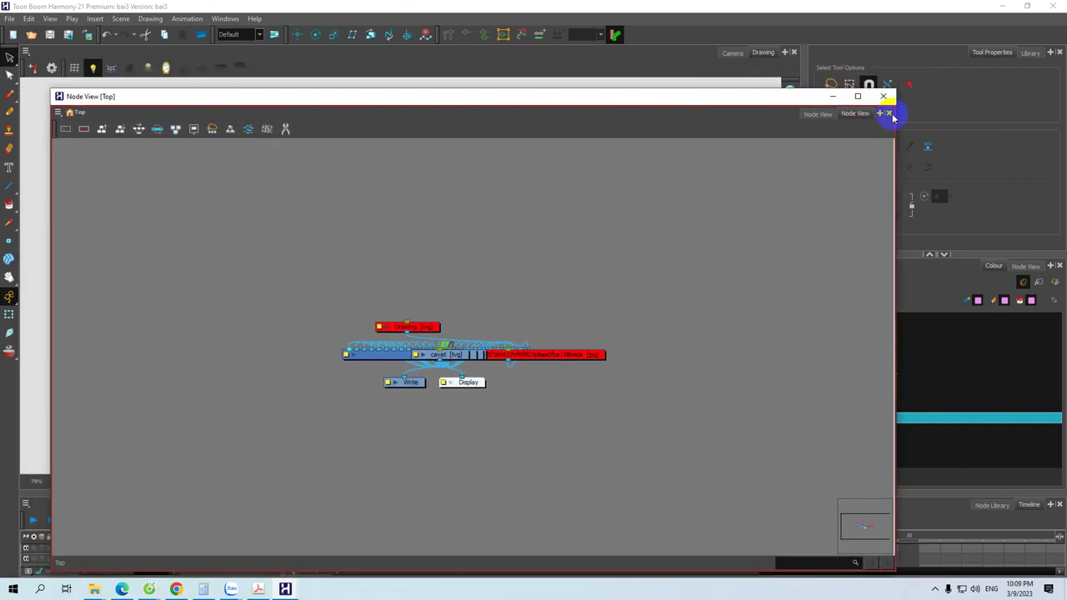
left_click(822, 114)
left_click(851, 114)
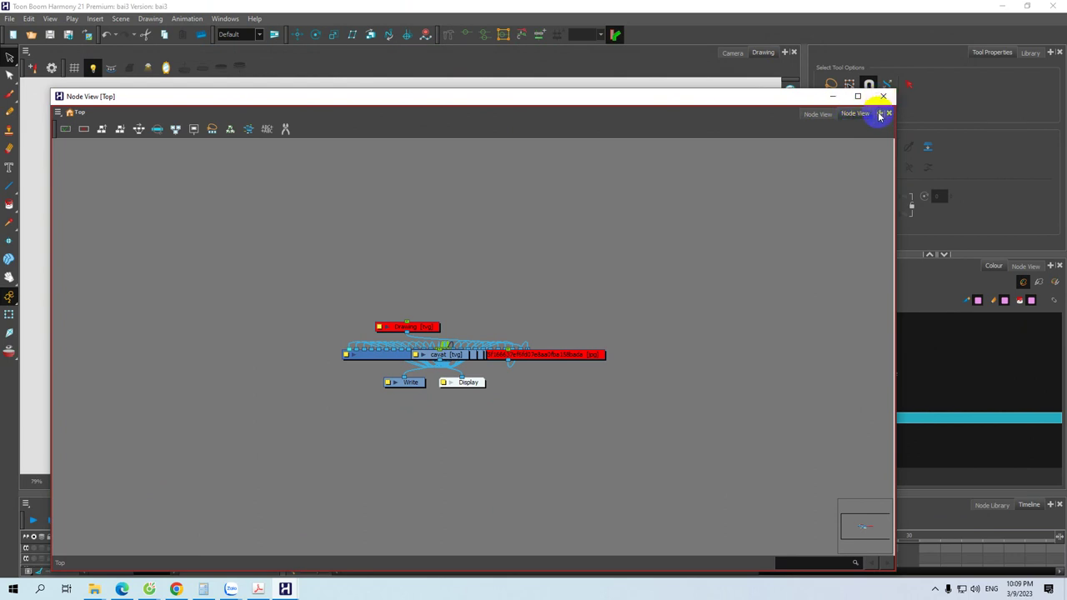
left_click(879, 114)
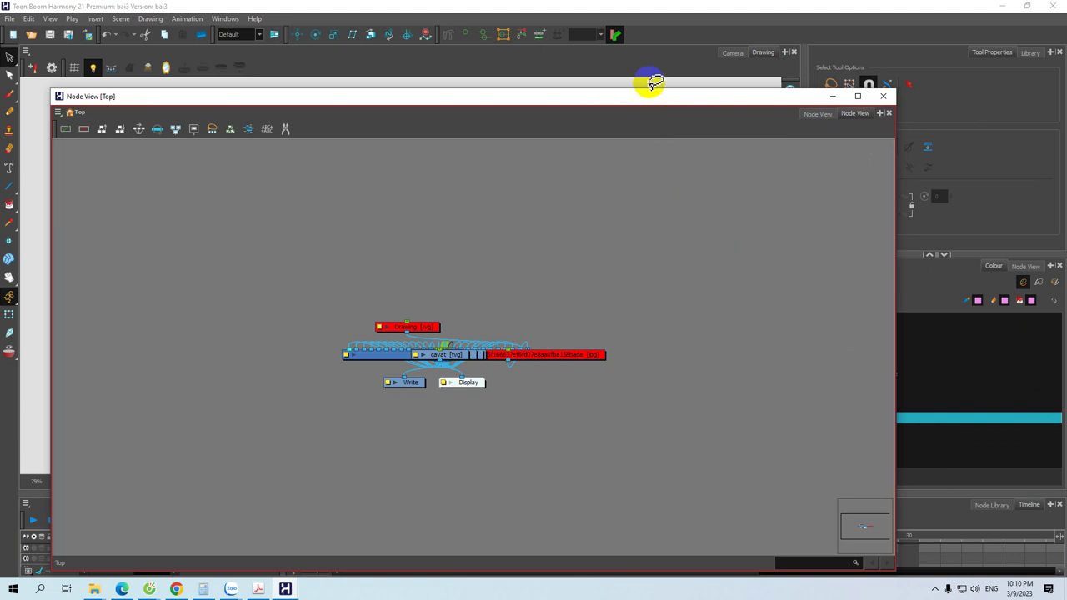
mouse_move(636, 95)
left_mouse_down()
mouse_move(692, 100)
mouse_move(631, 98)
left_mouse_up()
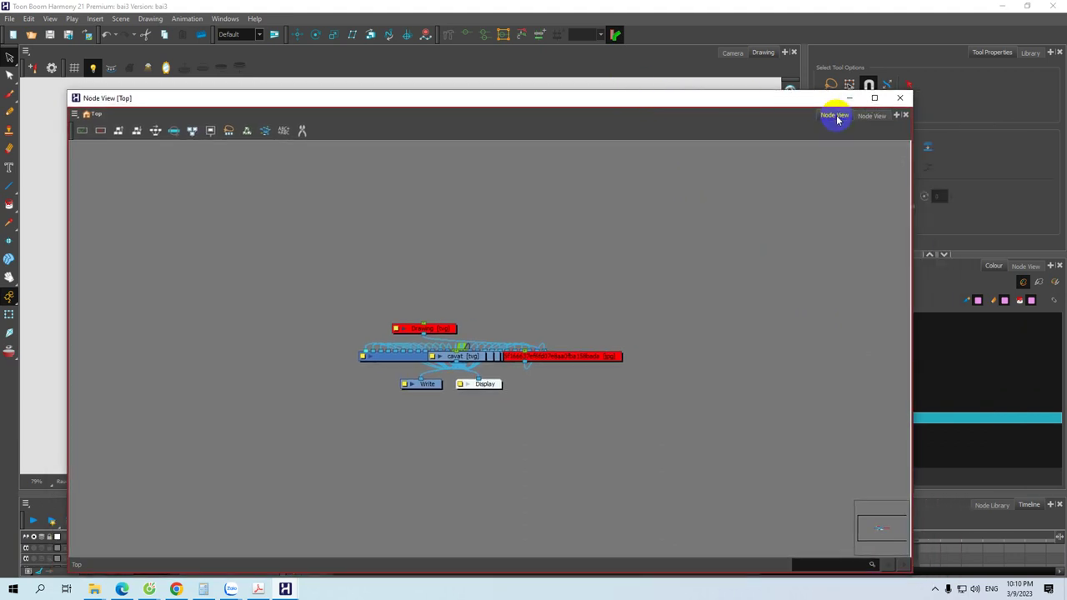
left_click(866, 120)
left_click(836, 120)
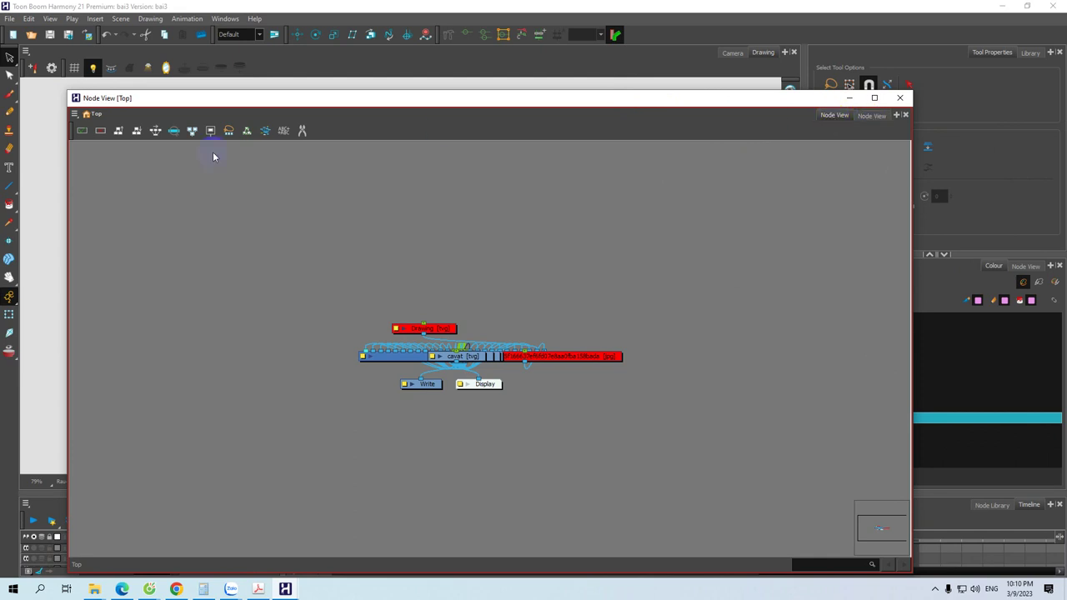
Try to order the node network with X Overlap 25%, Layer Spacing 60 and Vertical Spacing 5
left_click(119, 132)
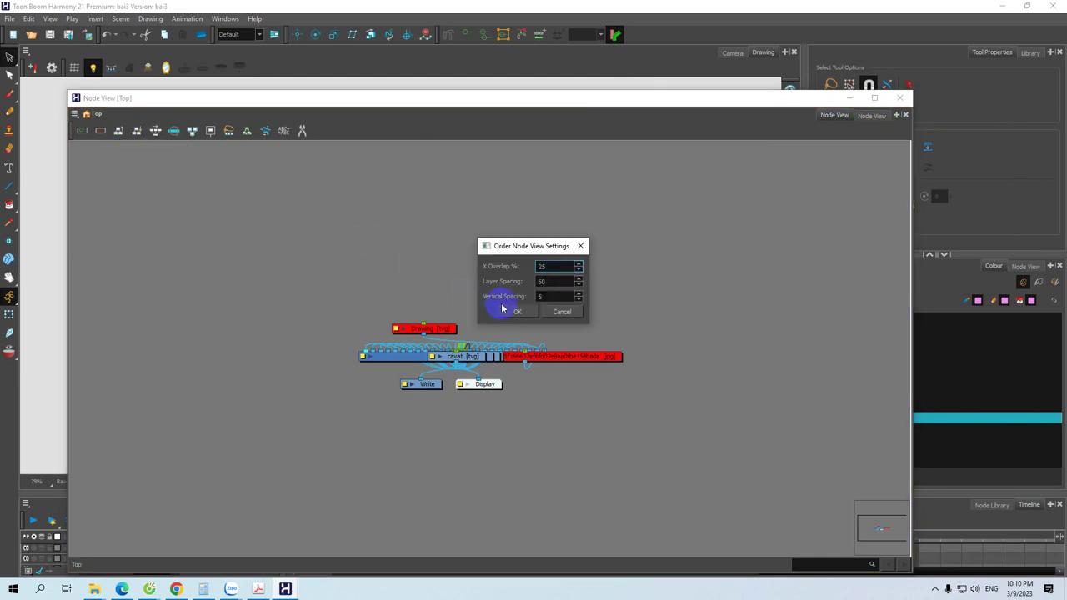
left_click(514, 312)
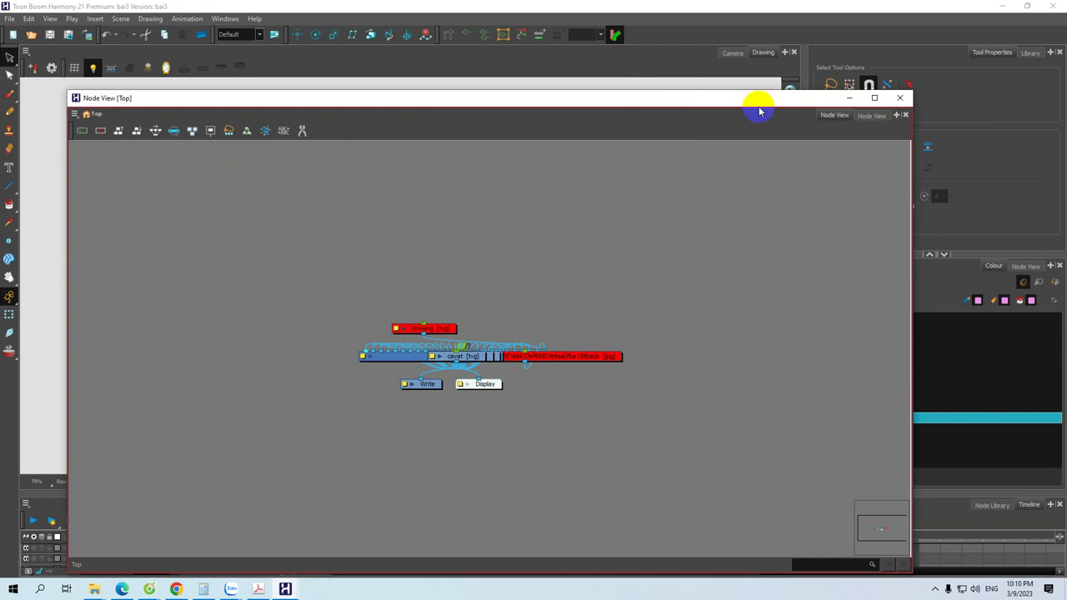
Close the extra Node View in the floating window and retry ordering the network with X Overlap 25%, Layer Spacing 60 and Vertical Spacing 5
left_click(836, 118)
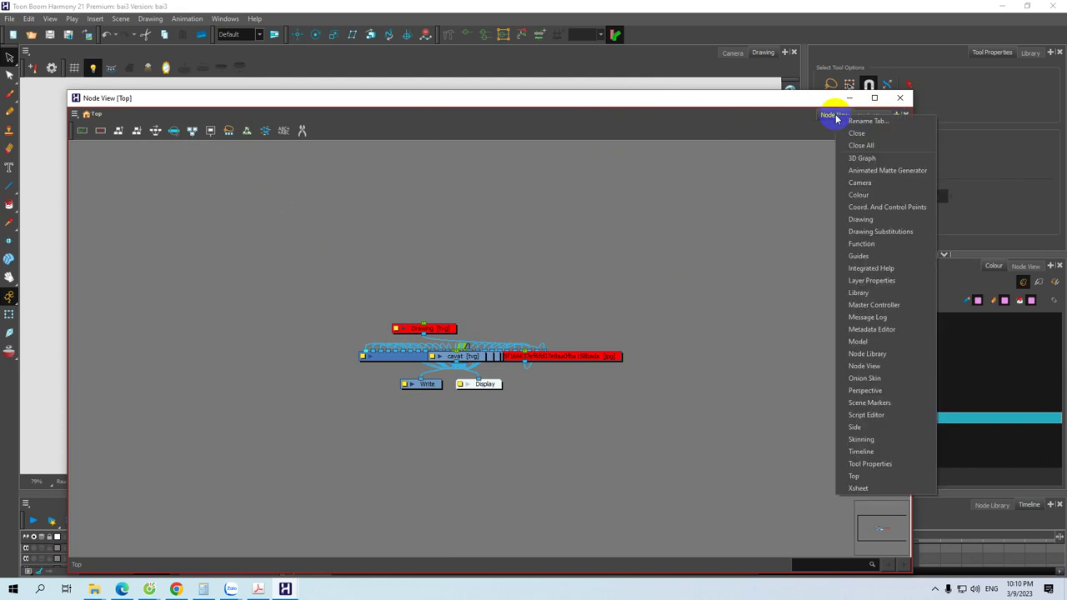
left_click(851, 130)
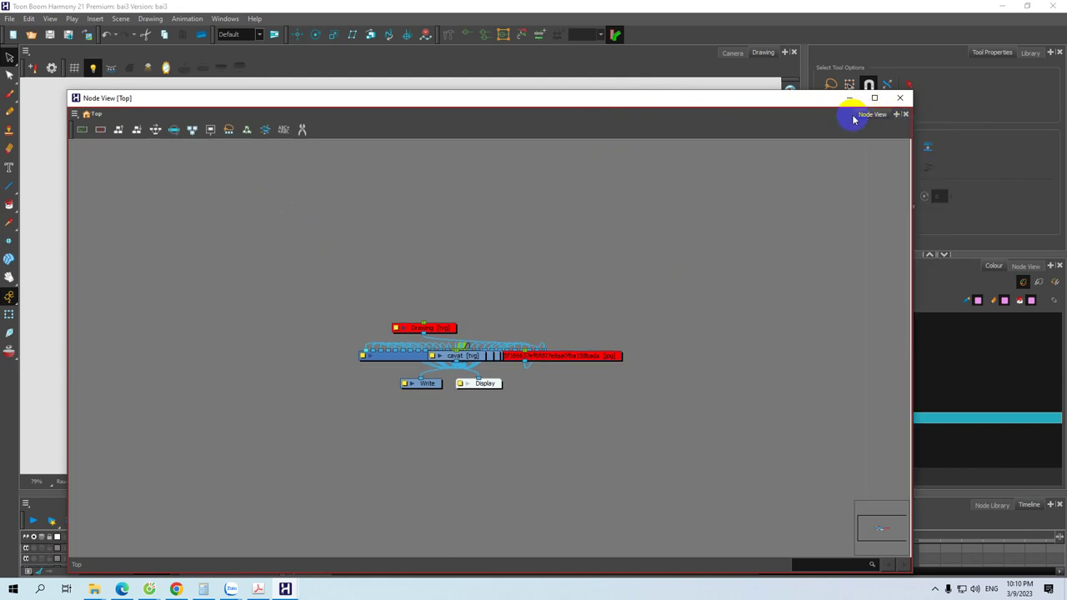
left_click(135, 133)
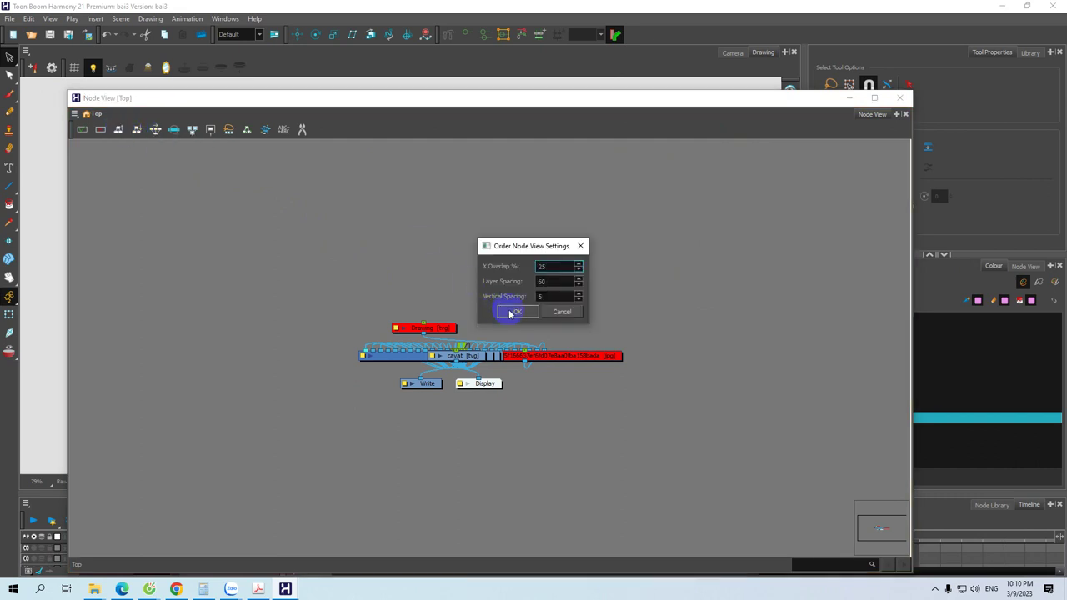
left_click(513, 312)
Select every node in the network and order them so the chains spread out above the Composite
left_click_drag(325, 289, 650, 439)
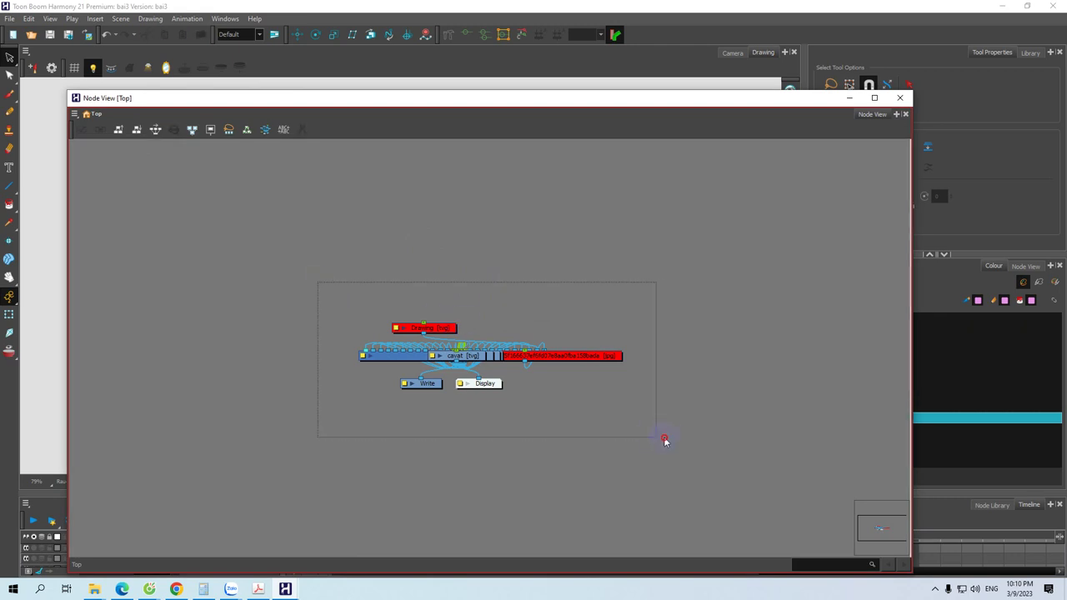
left_click(119, 132)
left_click(514, 310)
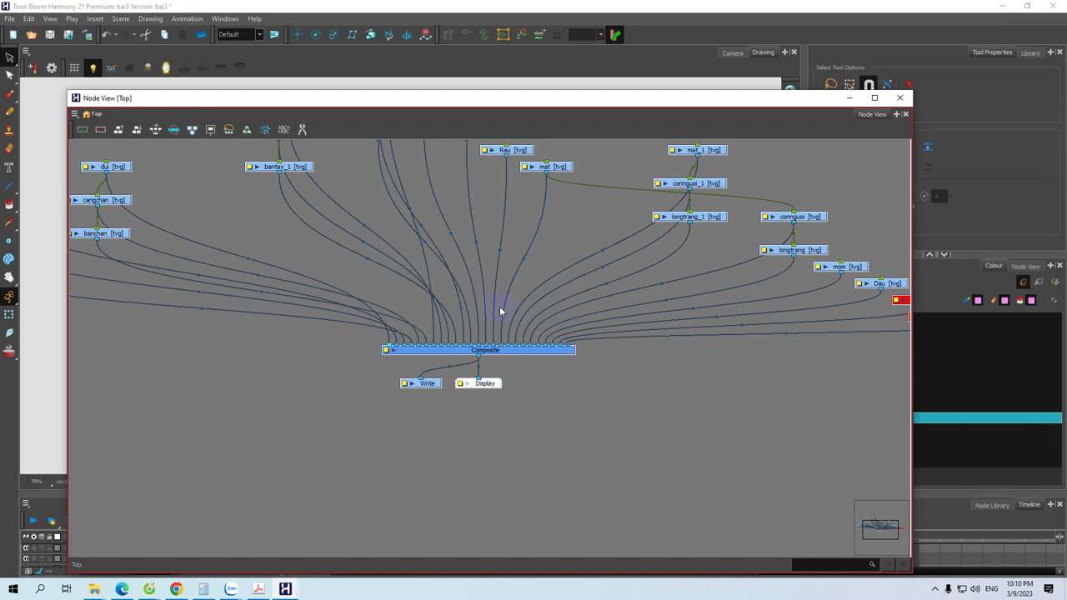
scroll(473, 300, "down", 5)
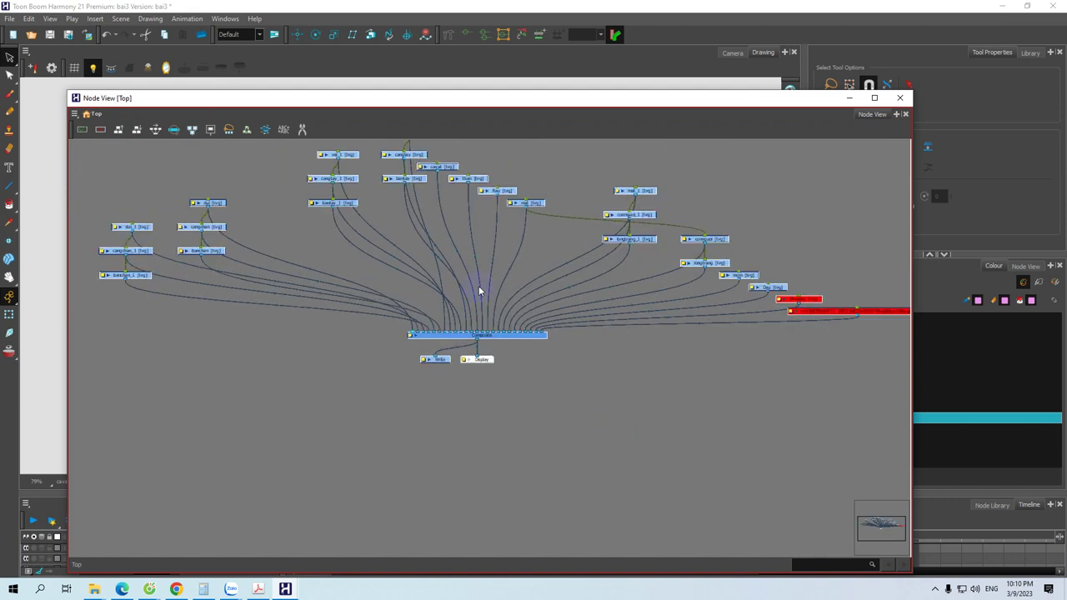
left_click_drag(474, 283, 483, 328)
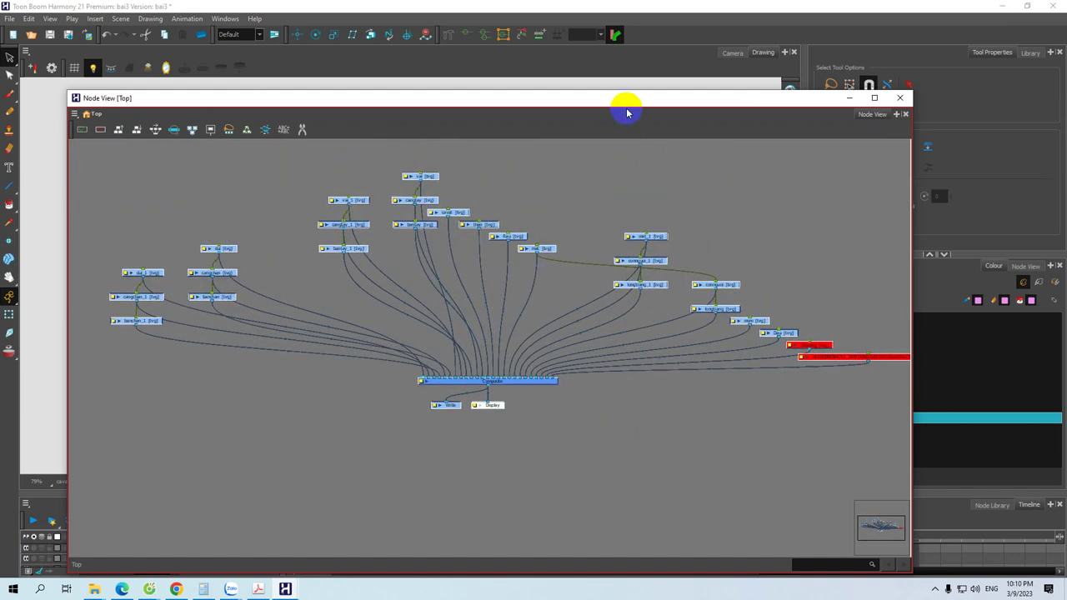
Maximise the floating Node View window and clear the node selection around the two leg chains
left_click_drag(631, 98, 637, 69)
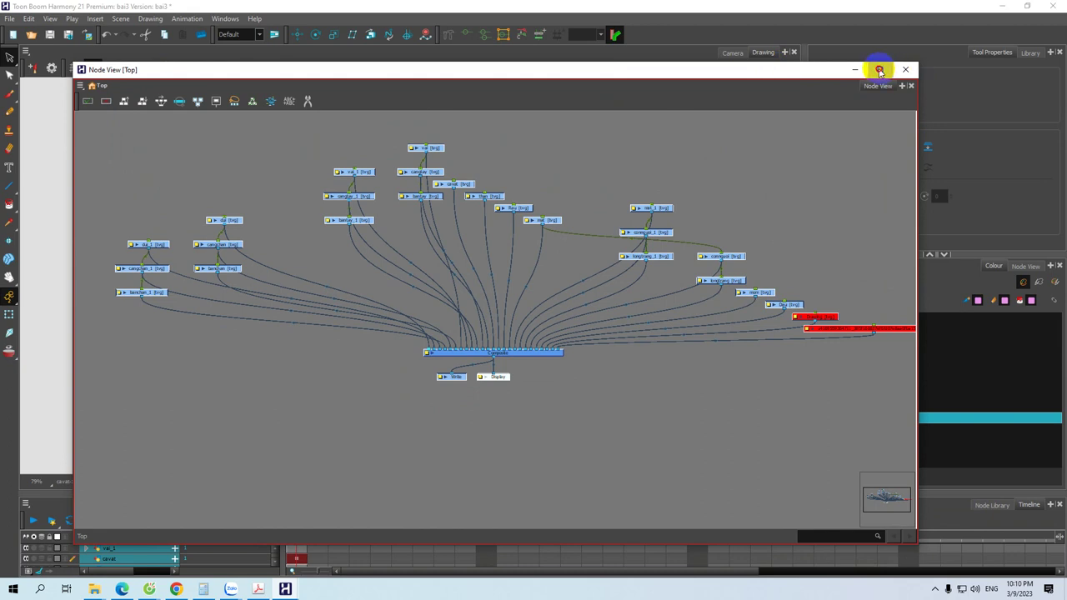
left_click(879, 70)
scroll(258, 241, "up", 5)
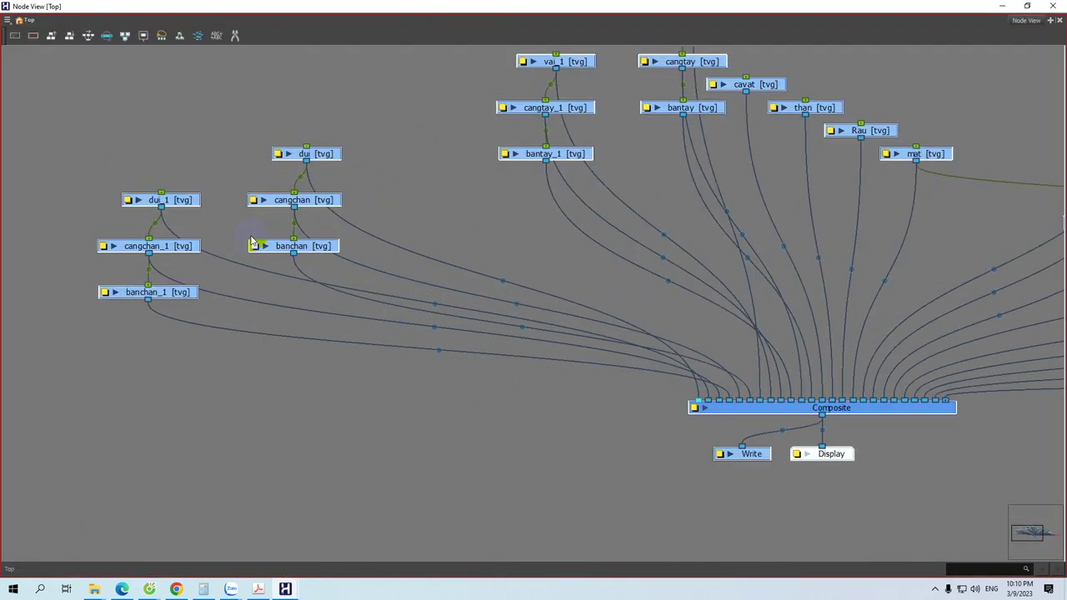
left_click_drag(340, 298, 399, 326)
left_click_drag(448, 169, 474, 151)
left_click_drag(447, 217, 417, 206)
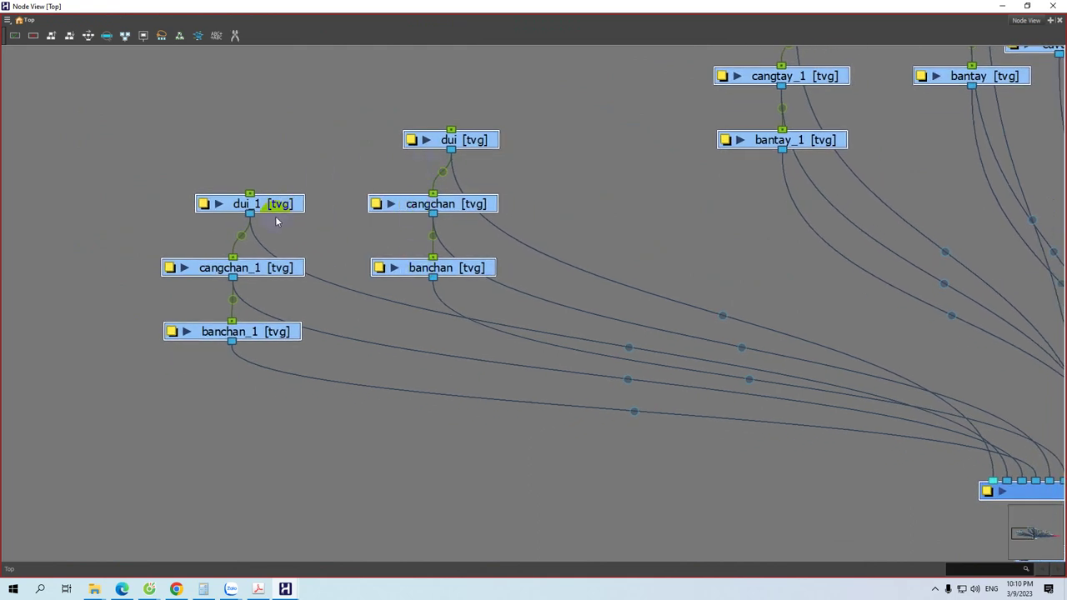
left_click_drag(230, 202, 321, 192)
left_click(315, 171)
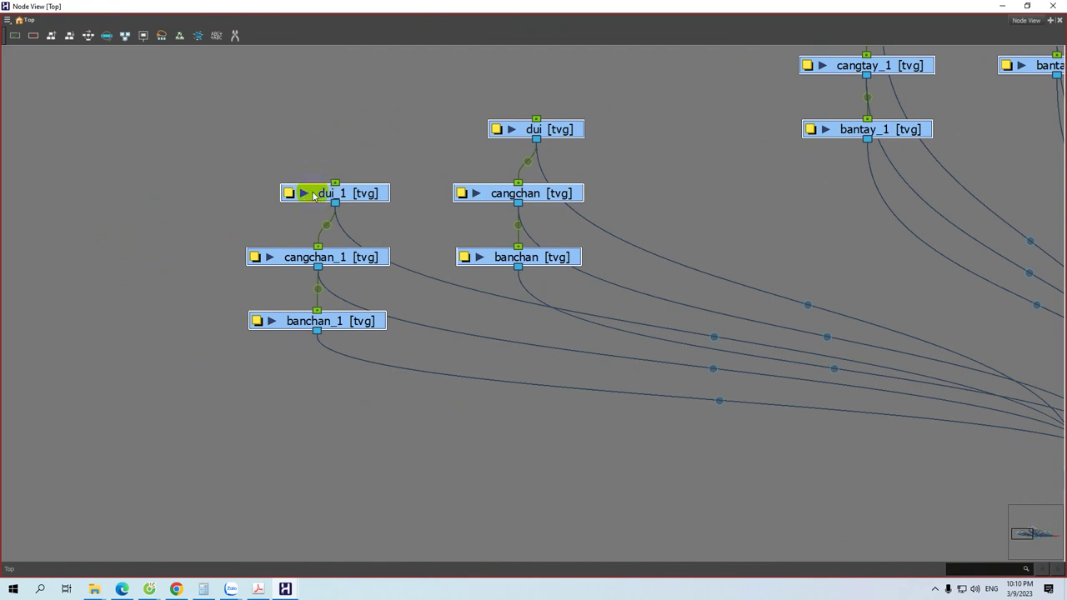
left_click(314, 194)
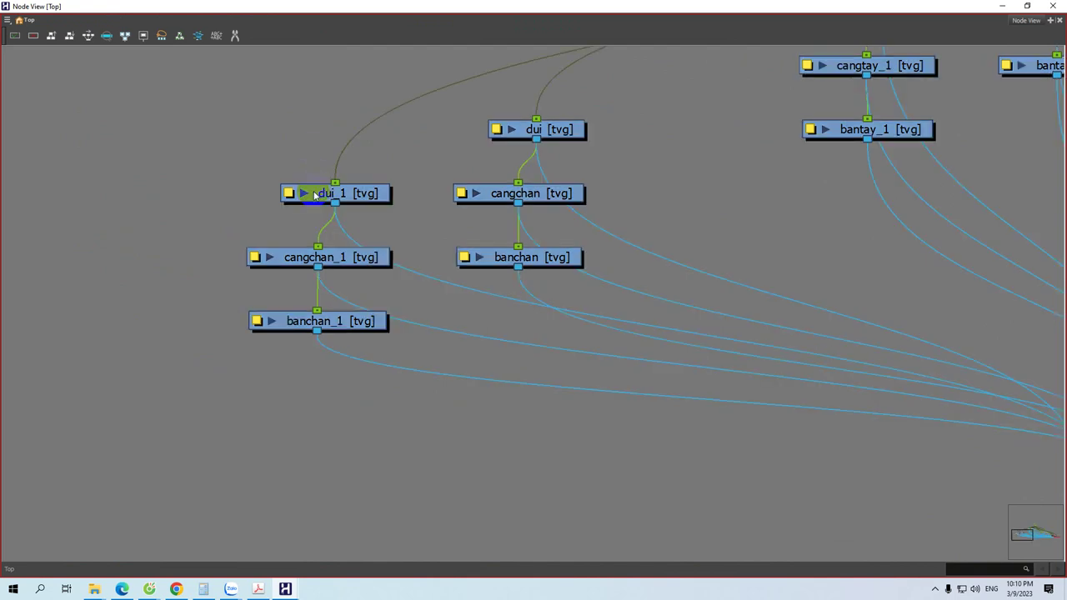
Add a parent peg for dui_1 and wire it between dui_1 and cangchan_1, spacing the nodes apart
left_click_drag(363, 149, 358, 335)
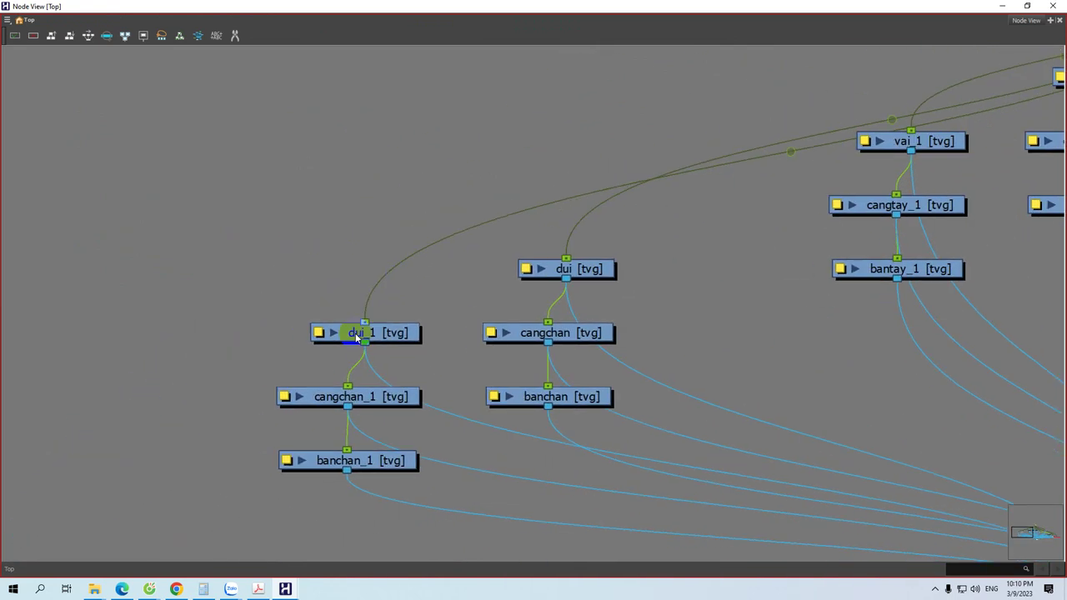
left_click(353, 336)
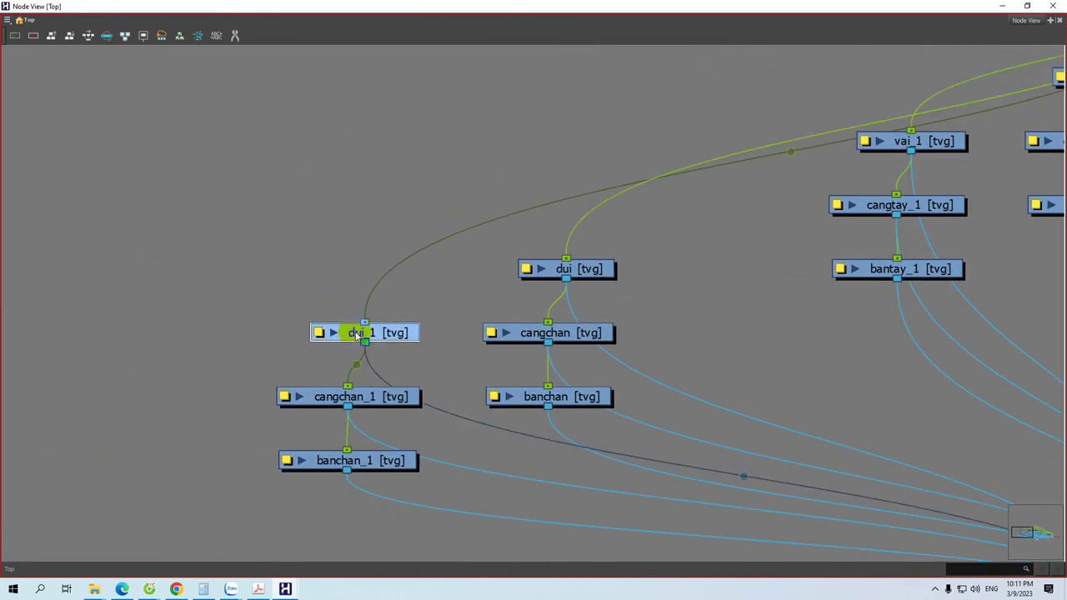
key("ctrl+p")
left_click(352, 270)
left_click_drag(365, 230, 276, 305)
left_click_drag(350, 325, 372, 203)
left_click_drag(348, 388, 273, 356)
Add a peg for cangchan_1 and connect it between cangchan_1 and banchan_1
left_click(333, 397)
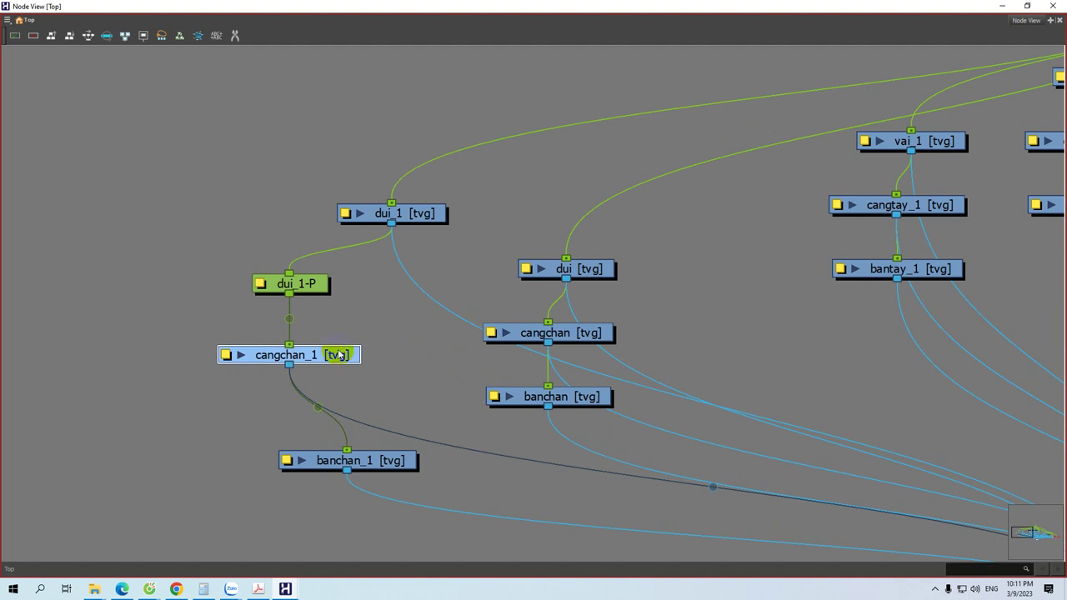
key("ctrl+p")
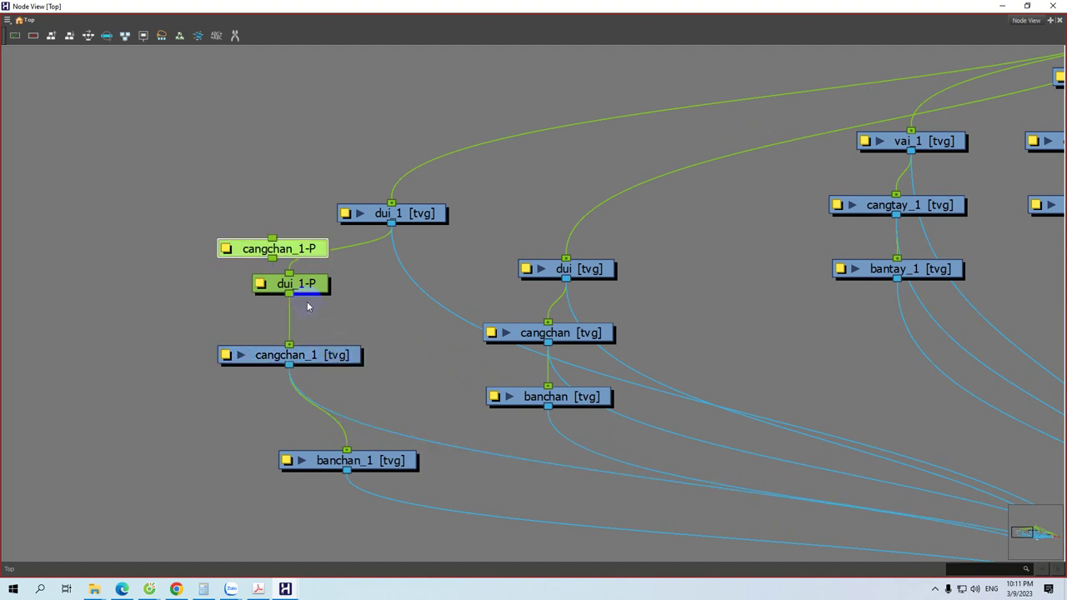
left_click_drag(294, 251, 272, 412)
left_click_drag(310, 357, 280, 325)
left_click_drag(292, 283, 277, 228)
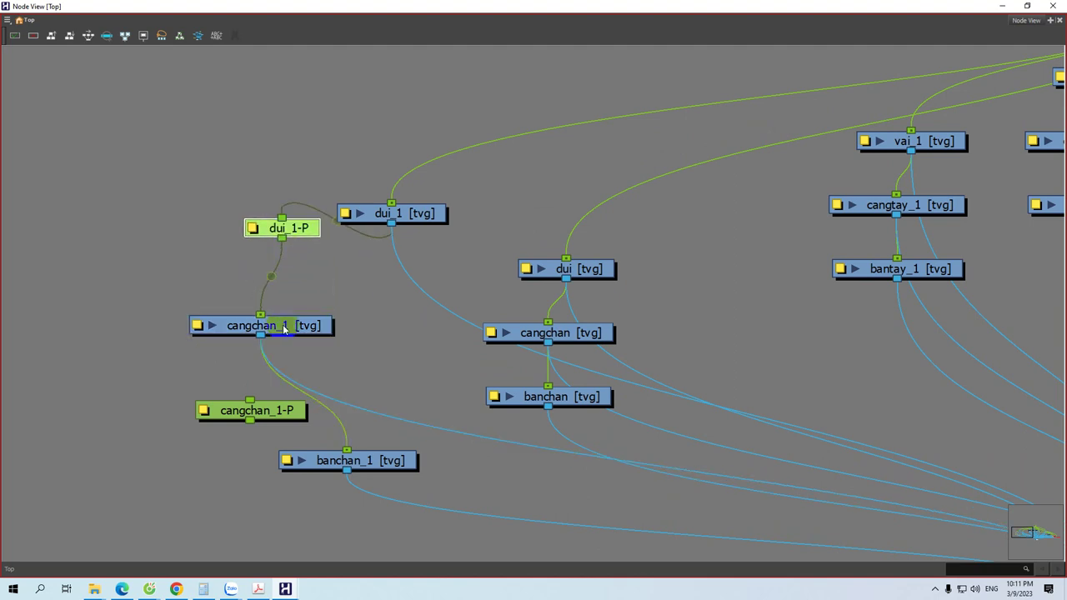
left_click_drag(261, 334, 347, 451)
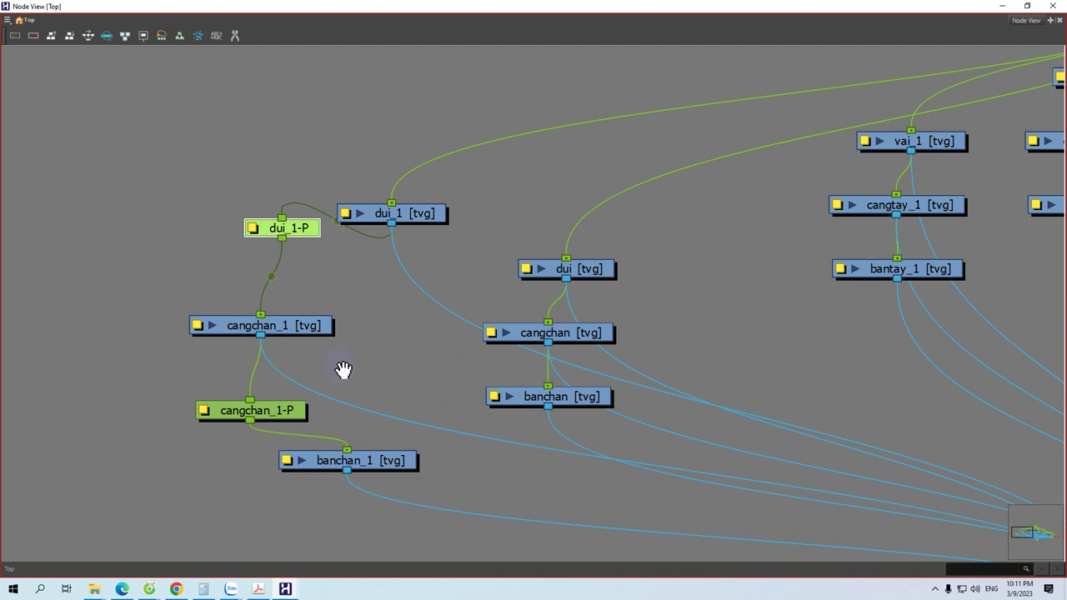
Rearrange cangchan_1-P, banchan_1 and dui_1-P so the first leg chain reads clearly downwards
left_click_drag(355, 364, 386, 260)
left_click_drag(303, 313, 268, 288)
left_click_drag(320, 356, 246, 356)
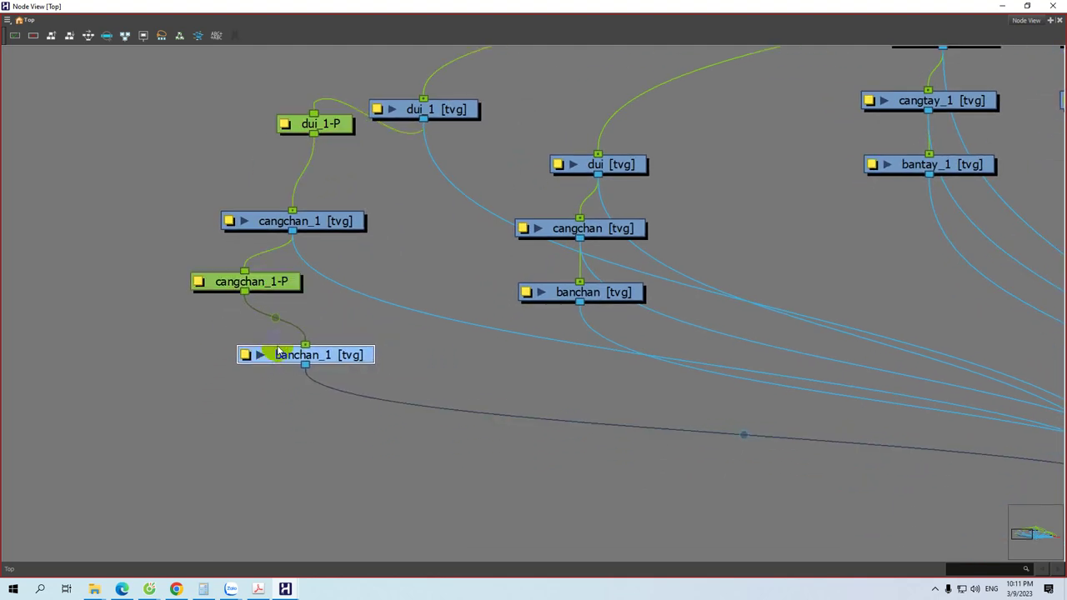
left_click_drag(382, 122, 305, 244)
Add another peg above dui_1 and route the connection from the master Peg through it
mouse_move(397, 194)
left_mouse_down()
mouse_move(397, 204)
mouse_move(398, 188)
left_mouse_up()
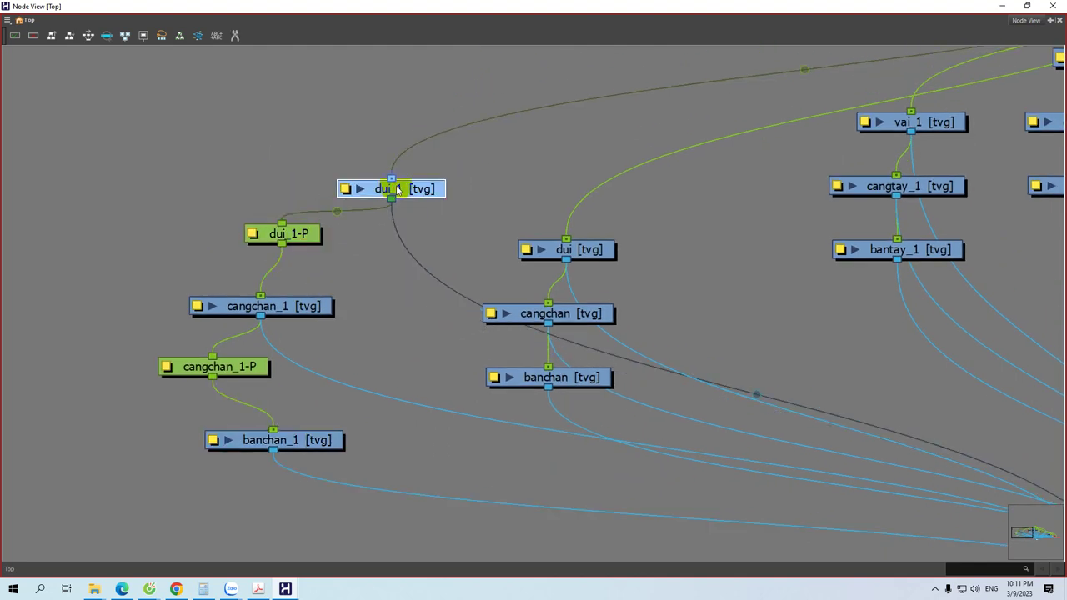
key("ctrl+p")
left_click_drag(400, 88, 429, 123)
mouse_move(396, 180)
left_mouse_down()
mouse_move(410, 98)
mouse_move(393, 177)
left_mouse_up()
left_click_drag(436, 136, 482, 151)
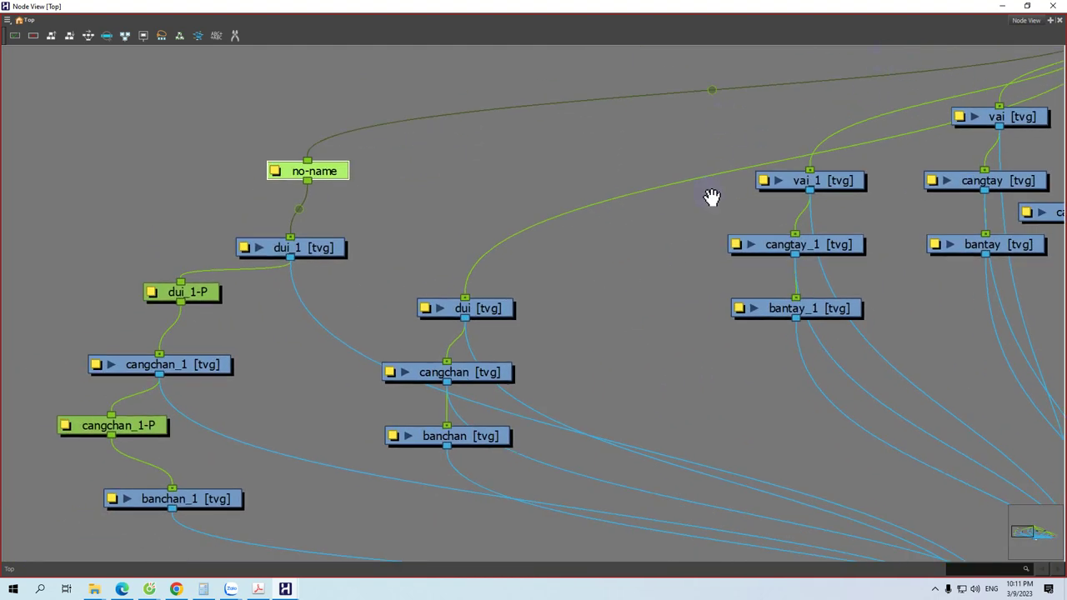
left_click_drag(501, 192, 489, 183)
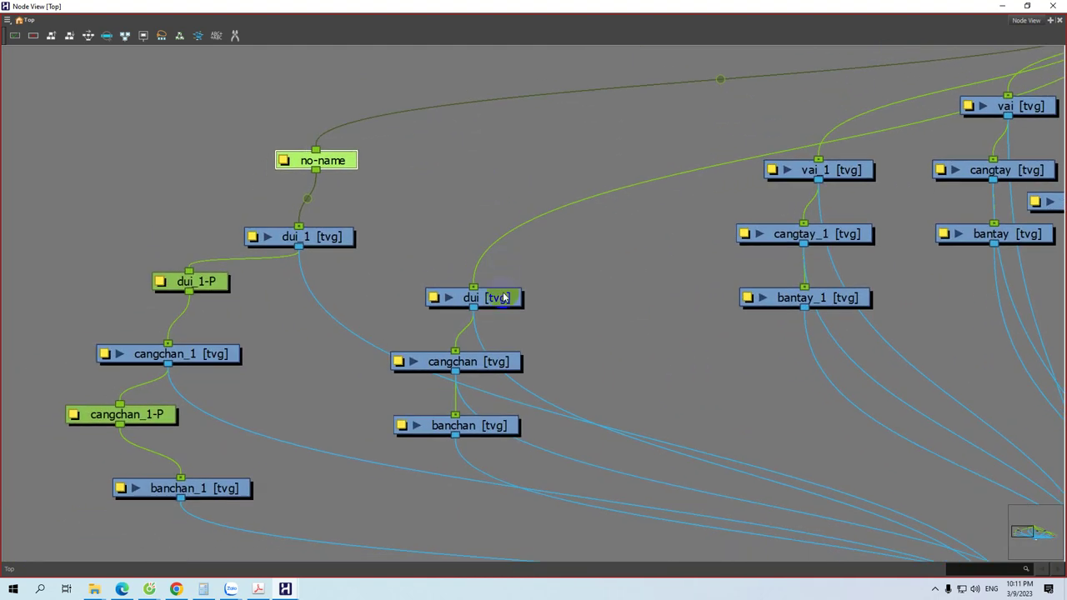
Move the dui node up, add a parent peg for it and connect the peg to dui
left_click_drag(504, 298, 530, 217)
key("ctrl+p")
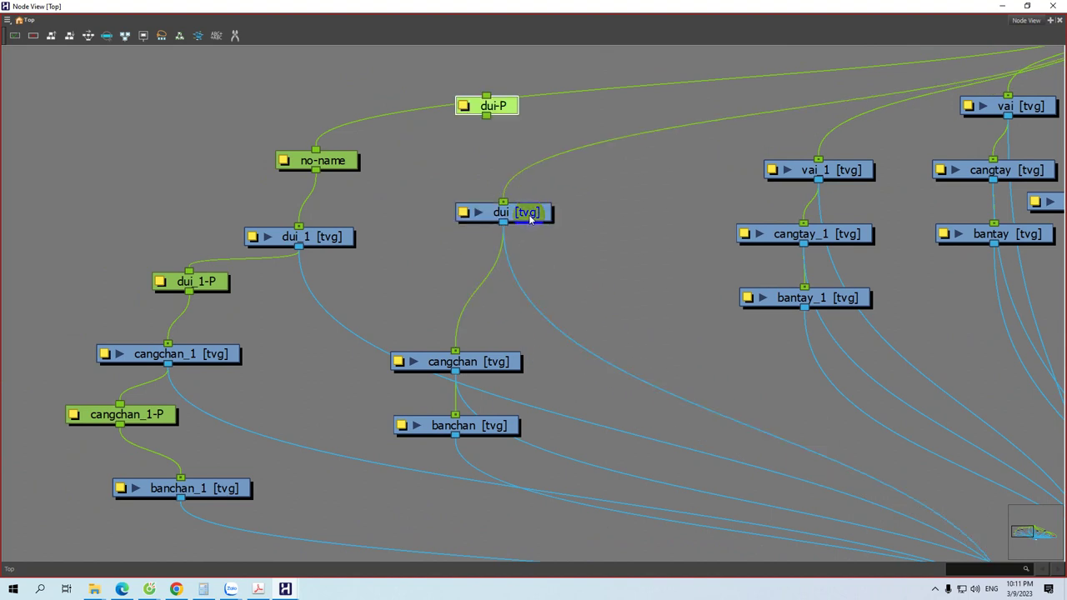
left_click_drag(486, 118, 490, 200)
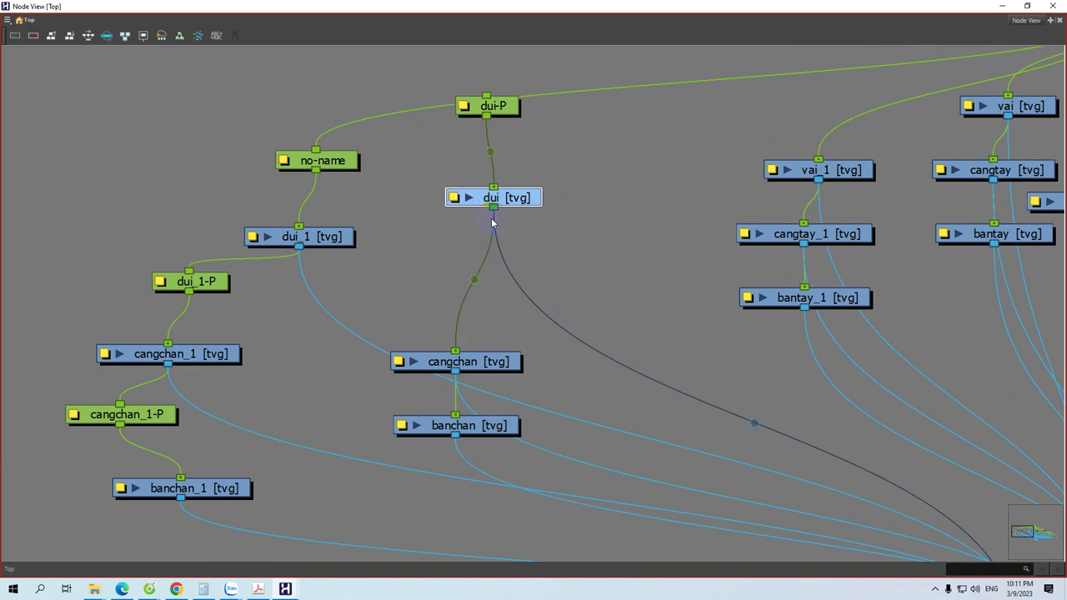
Add a peg for cangchan and connect it between dui and cangchan
left_click(459, 359)
key("ctrl+p")
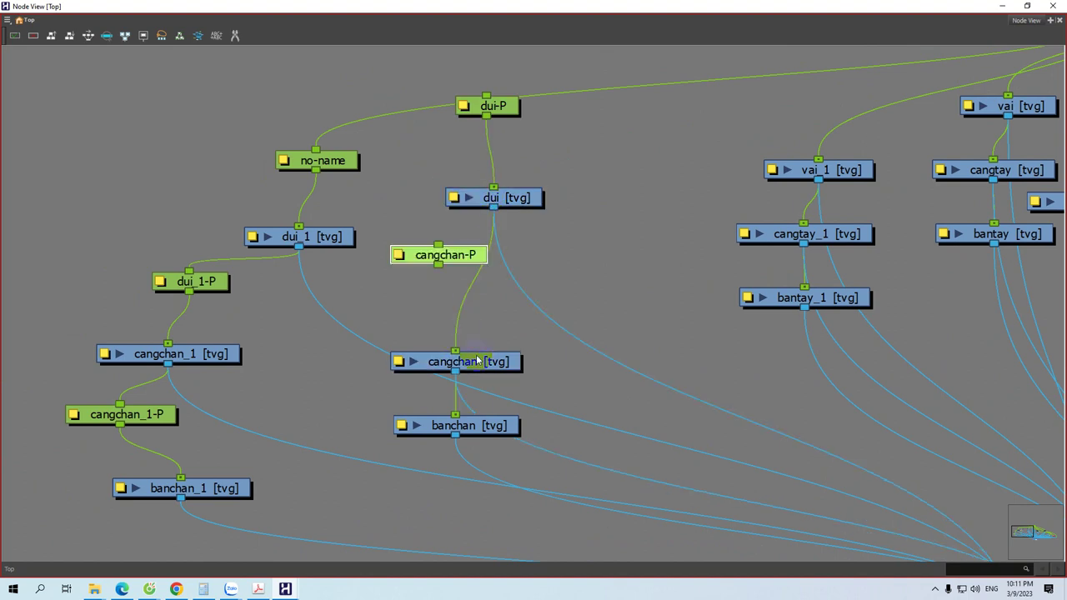
left_click_drag(493, 208, 457, 333)
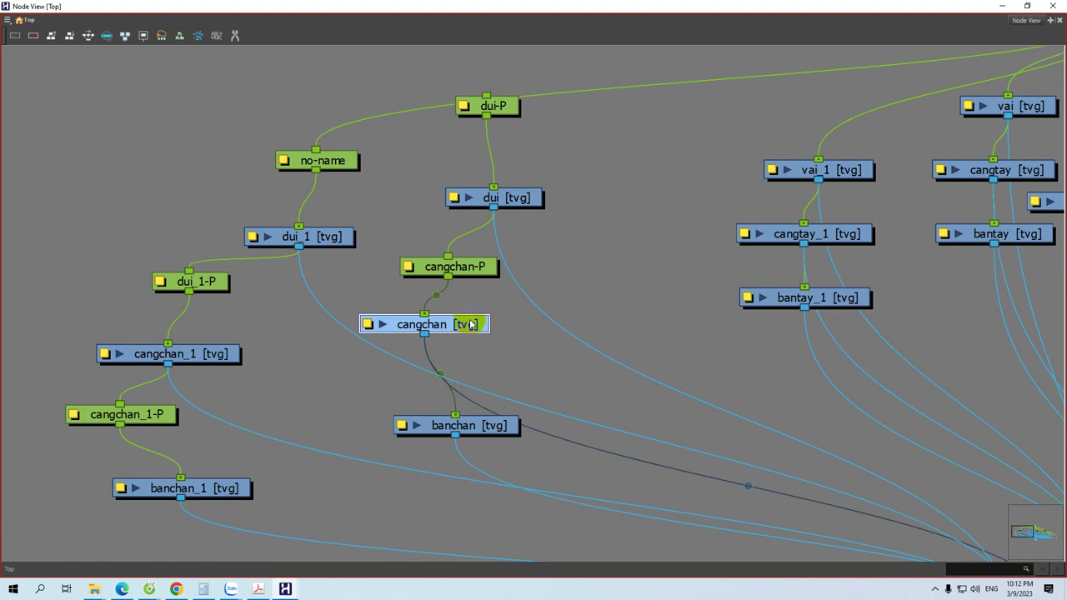
Add a peg for banchan, wire it between cangchan and banchan, and move cangchan-P and cangchan closer to dui
left_click(456, 419)
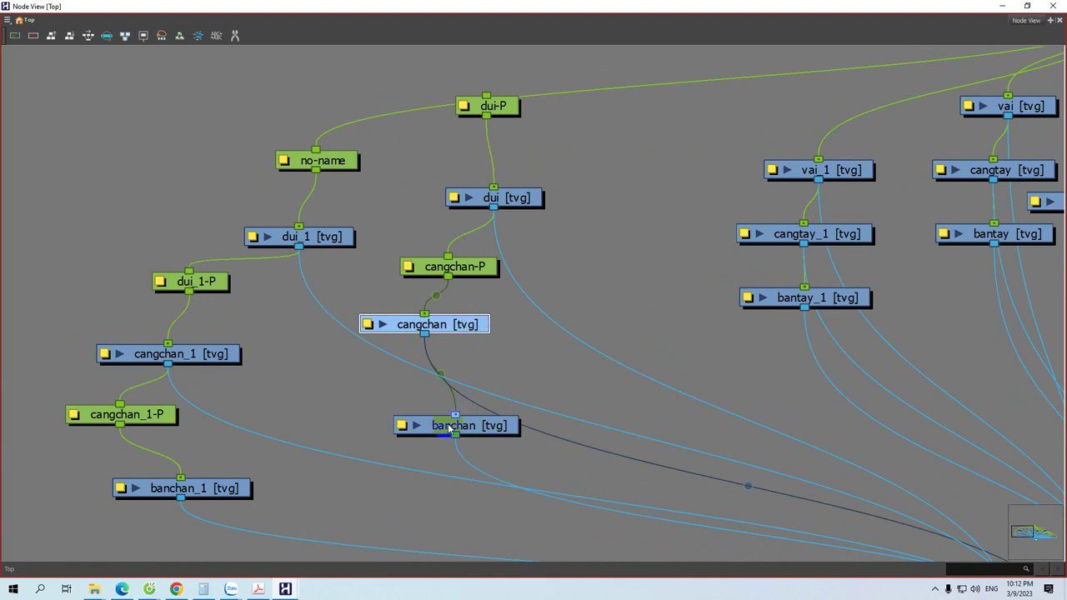
left_click(444, 429)
key("ctrl+p")
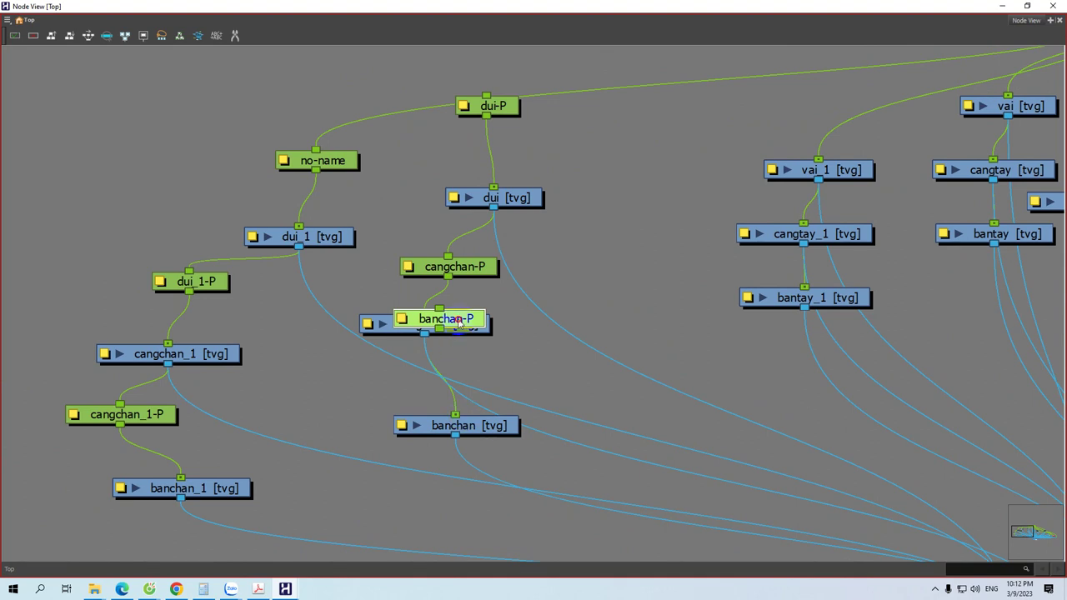
left_click_drag(457, 326, 397, 372)
left_click_drag(444, 328, 454, 415)
left_click_drag(476, 270, 450, 242)
left_click_drag(437, 304, 437, 286)
Add a peg for vai_1, connect it between vai_1 and cangtay_1, and place cangtay_1 directly beneath it
mouse_move(475, 321)
left_mouse_down()
mouse_move(286, 350)
mouse_move(243, 342)
left_mouse_up()
left_click_drag(389, 316, 170, 308)
left_click_drag(297, 296, 319, 340)
left_click(404, 227)
key("ctrl+p")
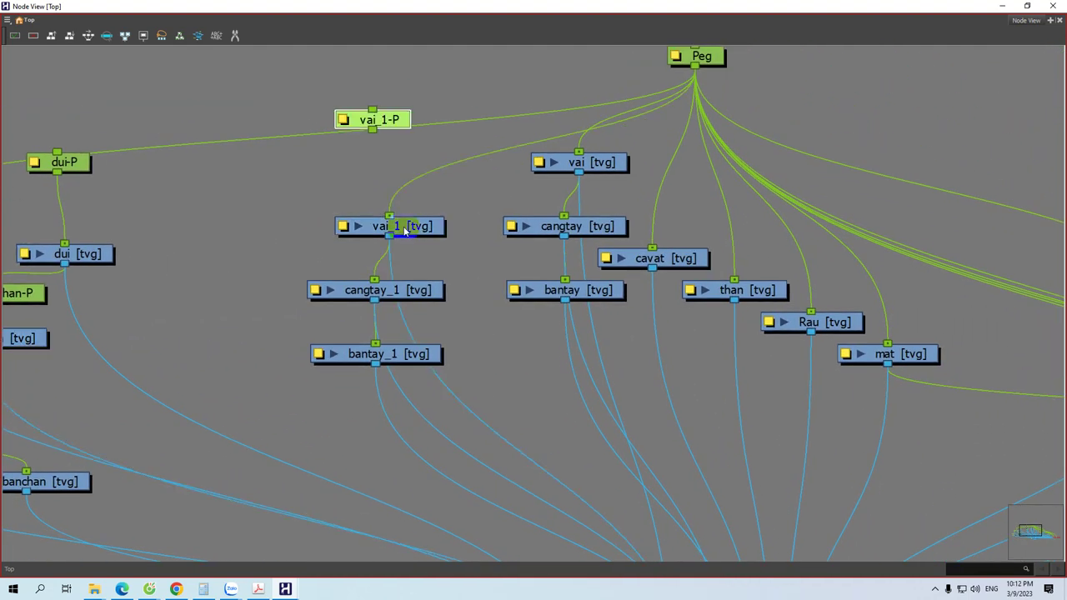
left_click_drag(399, 125, 406, 159)
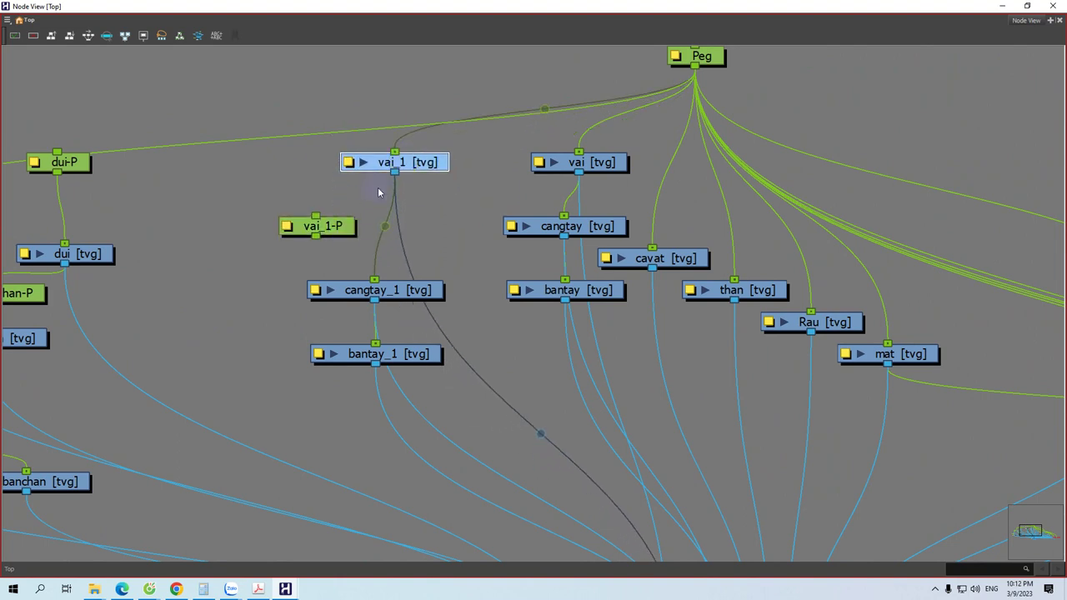
left_click_drag(341, 227, 363, 218)
left_click_drag(399, 175, 309, 271)
left_click_drag(375, 343, 375, 344)
left_click(363, 354)
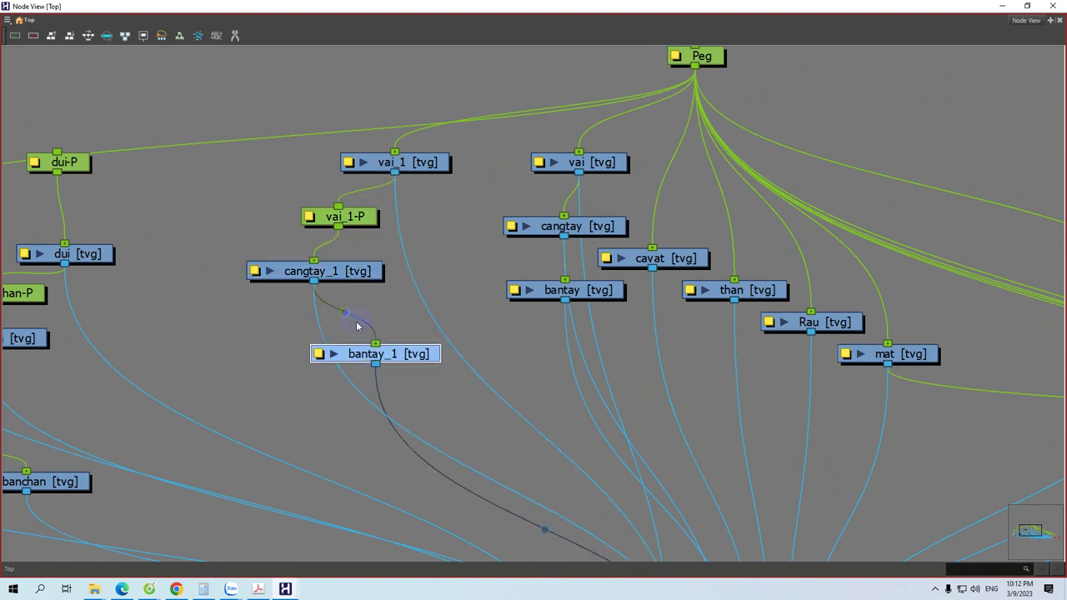
left_click_drag(347, 273, 370, 256)
Add a peg for bantay_1 and connect it between cangtay_1 and bantay_1
left_click(362, 348)
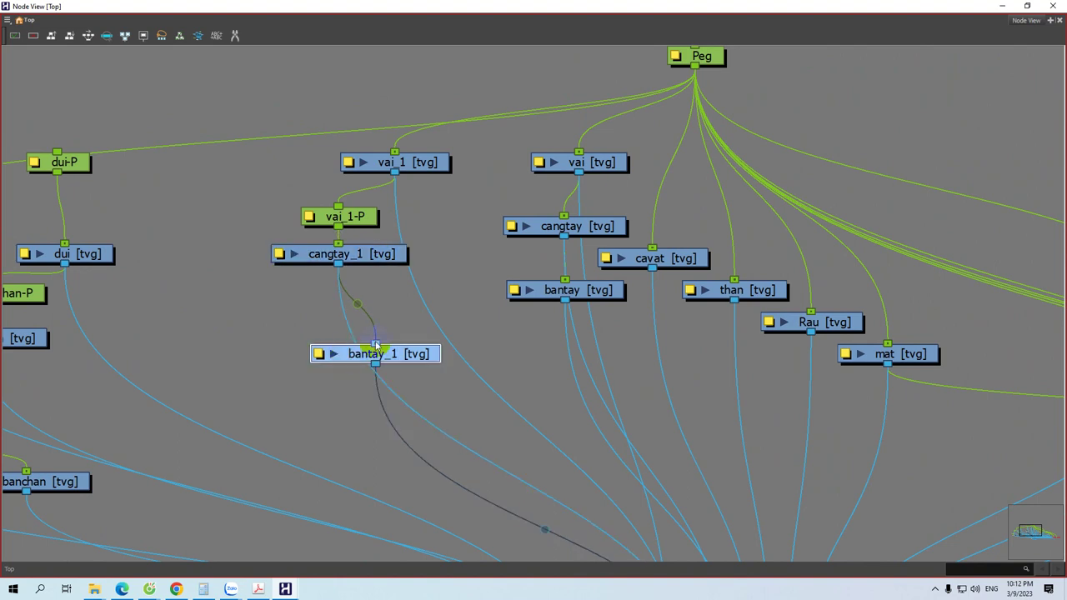
key("ctrl+p")
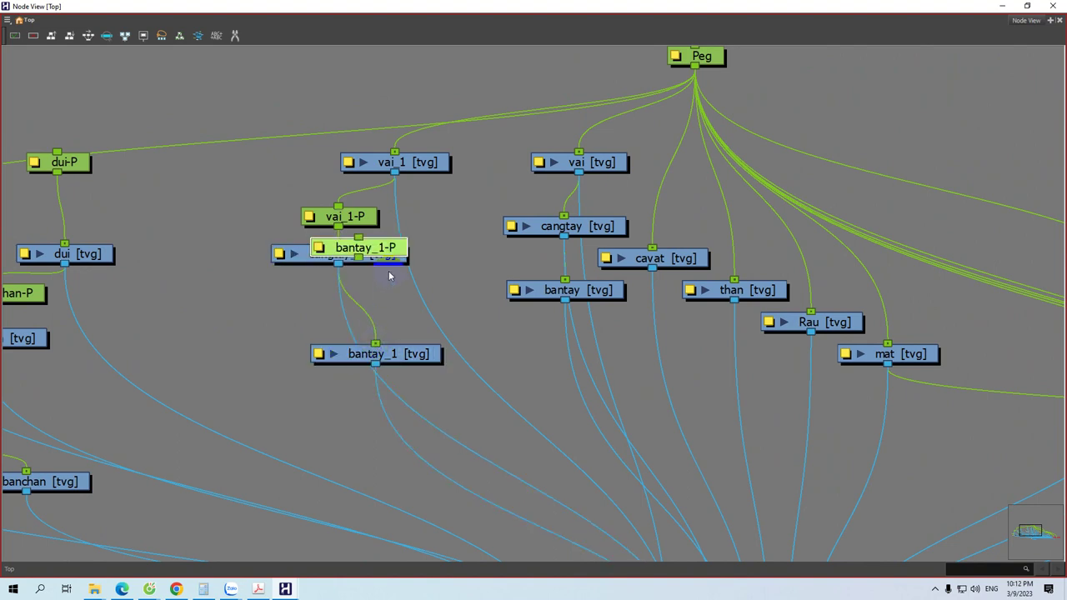
left_click_drag(383, 248, 339, 297)
left_click_drag(375, 345, 325, 310)
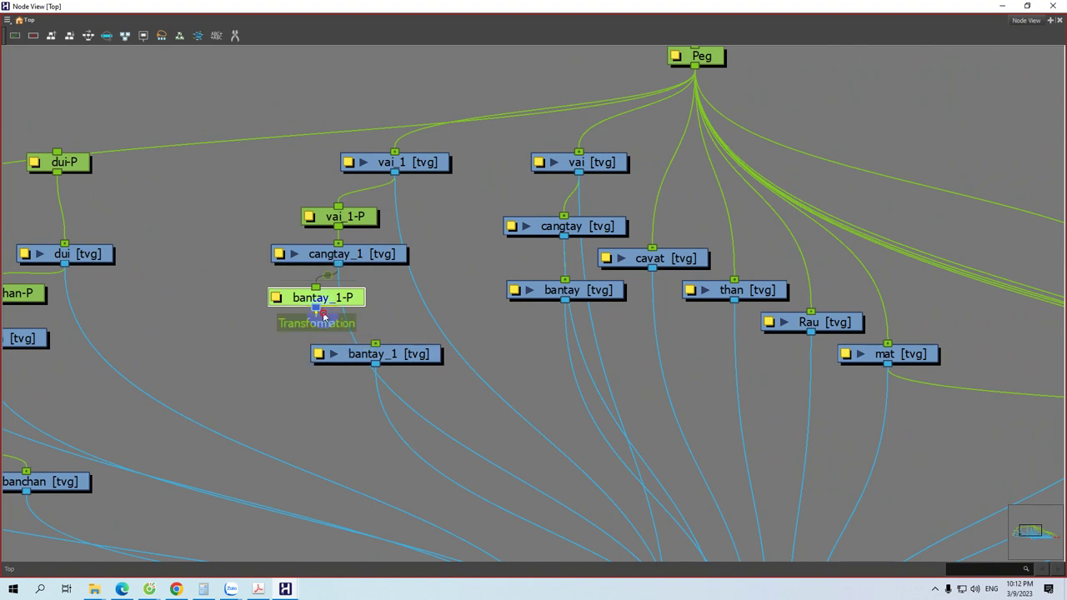
Rearrange bantay_1, bantay_1-P, cangtay_1 and vai_1-P into an evenly spaced arm chain below vai_1
left_click_drag(375, 353, 309, 357)
left_click_drag(337, 297, 293, 305)
left_click_drag(365, 253, 337, 254)
left_click_drag(361, 222, 333, 212)
left_click(346, 257)
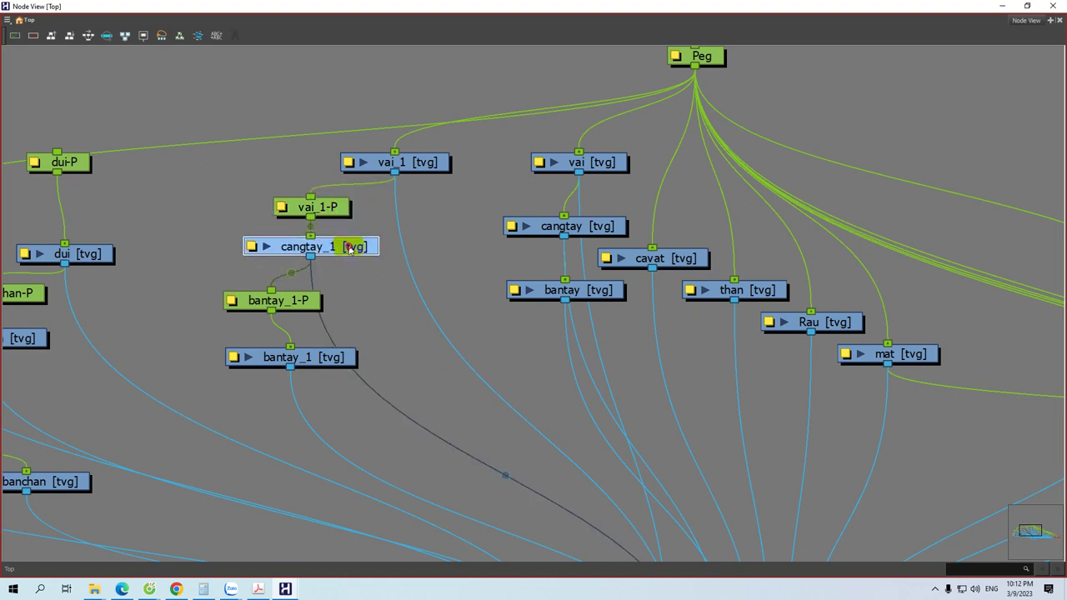
Move cavat and than away from the vai arm chain, and arrange cangtay and bantay with room beneath vai
left_click_drag(422, 314, 215, 299)
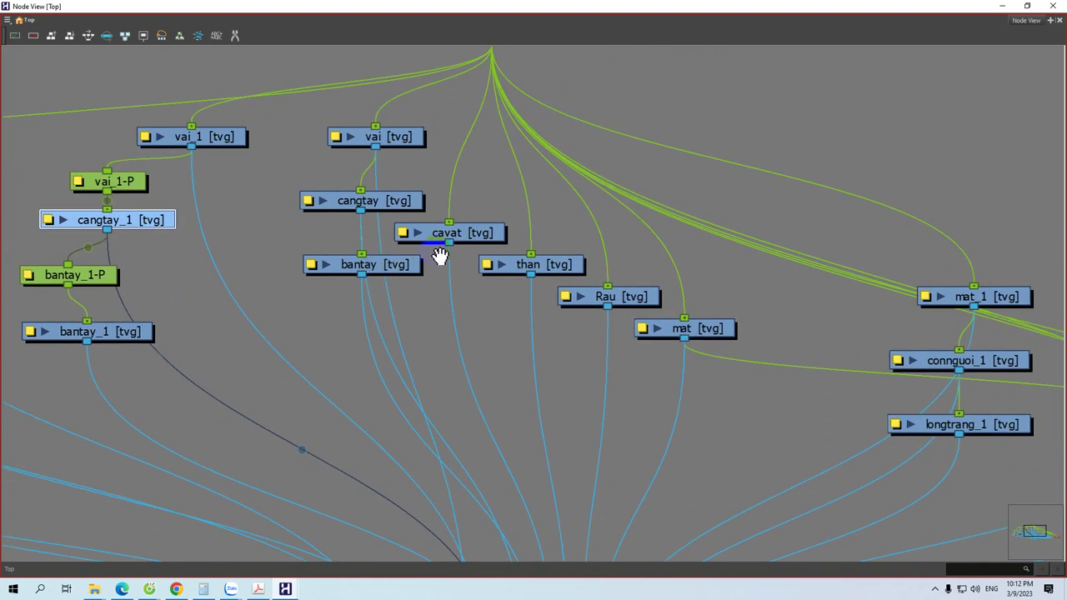
left_click_drag(457, 237, 562, 205)
left_click_drag(558, 265, 607, 242)
left_click_drag(443, 222, 407, 257)
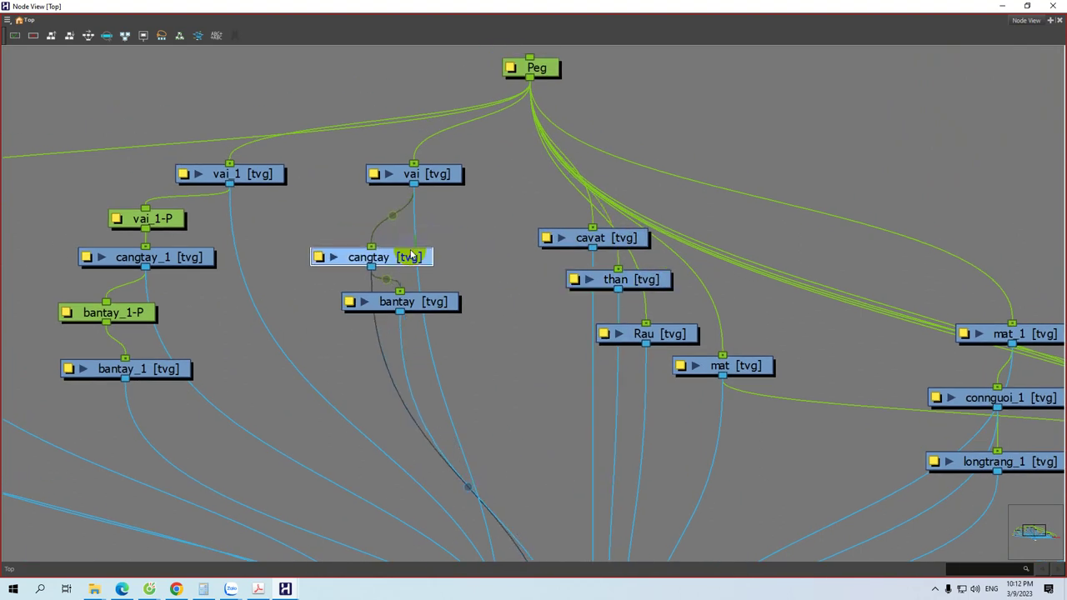
Add a peg for vai, connect it between vai and cangtay, and line up cangtay beneath it
left_click_drag(425, 183, 453, 197)
key("ctrl+p")
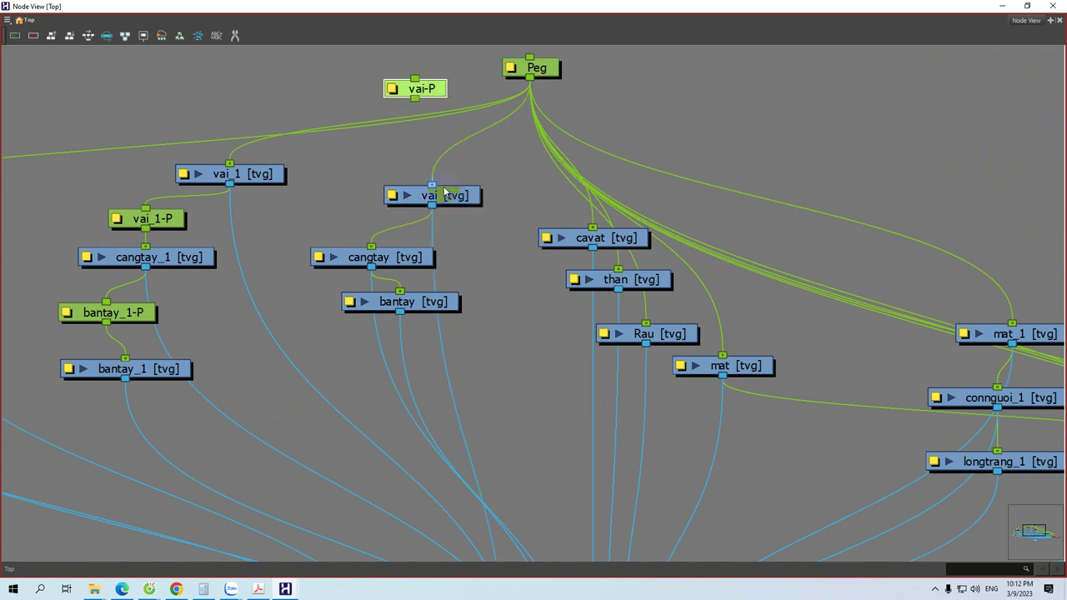
left_click_drag(421, 89, 384, 238)
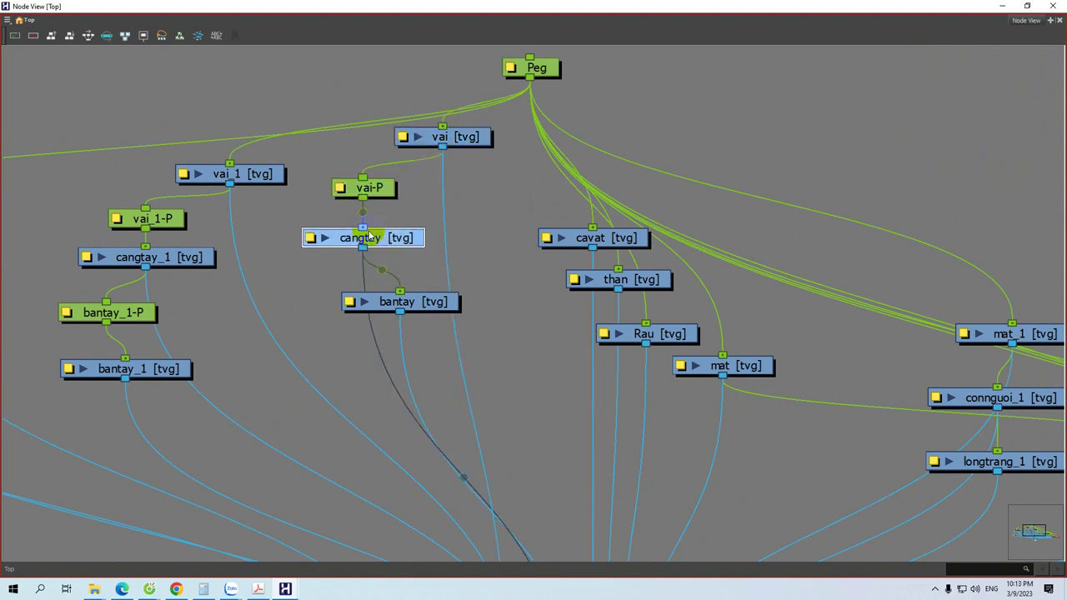
Add a peg for cangtay, connect it between cangtay and bantay, and arrange the nodes as a vertical arm chain
key("ctrl+p")
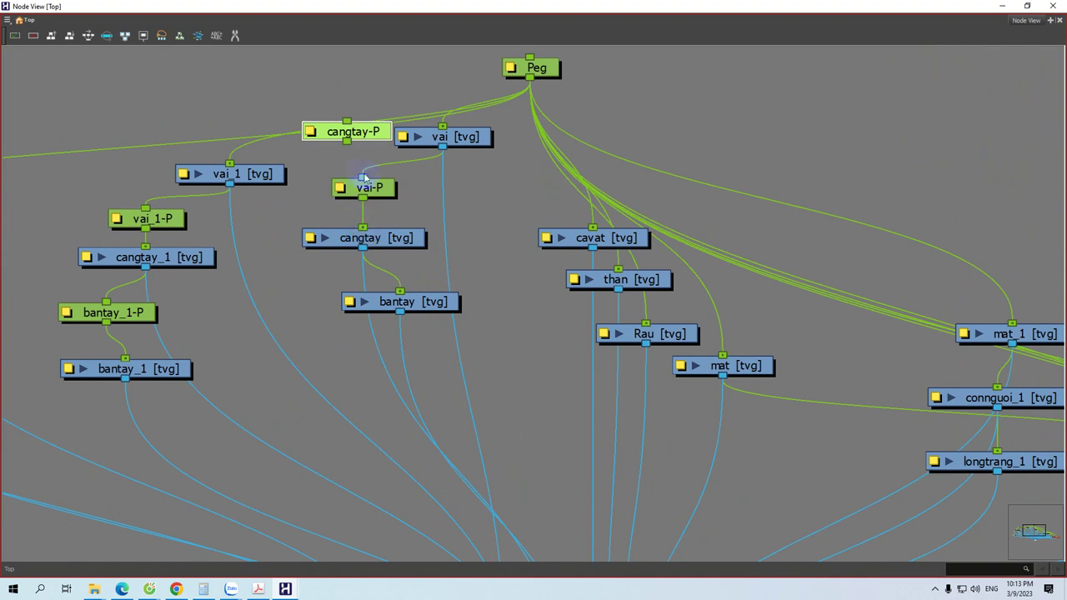
left_click_drag(367, 134, 373, 269)
left_click_drag(384, 305, 346, 360)
left_click_drag(351, 277, 363, 348)
left_click_drag(369, 268, 346, 303)
Spread than, cavat, Rau and mat widely apart beside the main Peg, clear of the arm chains
left_click_drag(446, 307, 184, 214)
left_click_drag(560, 299, 736, 266)
mouse_move(553, 295)
left_mouse_down()
mouse_move(795, 329)
mouse_move(849, 362)
mouse_move(611, 361)
mouse_move(418, 334)
mouse_move(205, 253)
mouse_move(207, 226)
mouse_move(157, 279)
left_mouse_up()
left_click_drag(555, 302, 757, 278)
left_click_drag(776, 348, 274, 283)
left_click_drag(381, 247, 410, 65)
left_click_drag(380, 215, 586, 126)
left_click_drag(431, 308, 740, 185)
left_click_drag(506, 336, 911, 215)
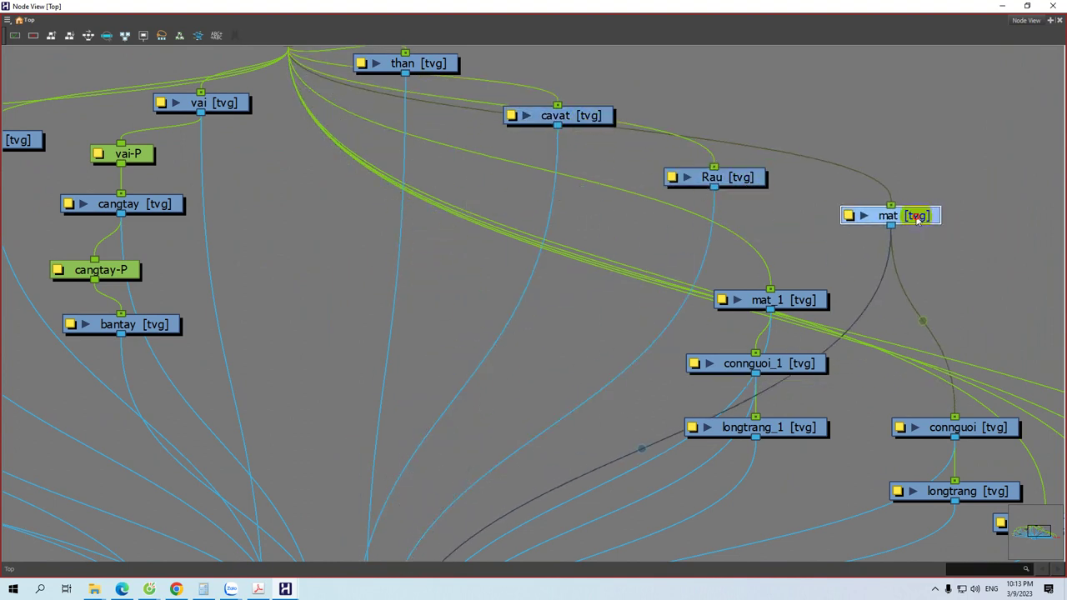
Place than just beside the main Peg and move cavat down below it
left_click_drag(610, 174, 606, 292)
left_click_drag(564, 238, 350, 354)
left_click_drag(420, 185, 397, 194)
Add a peg for cavat, connect it between than and cavat, and bring the peg and cavat close together
left_click(354, 357)
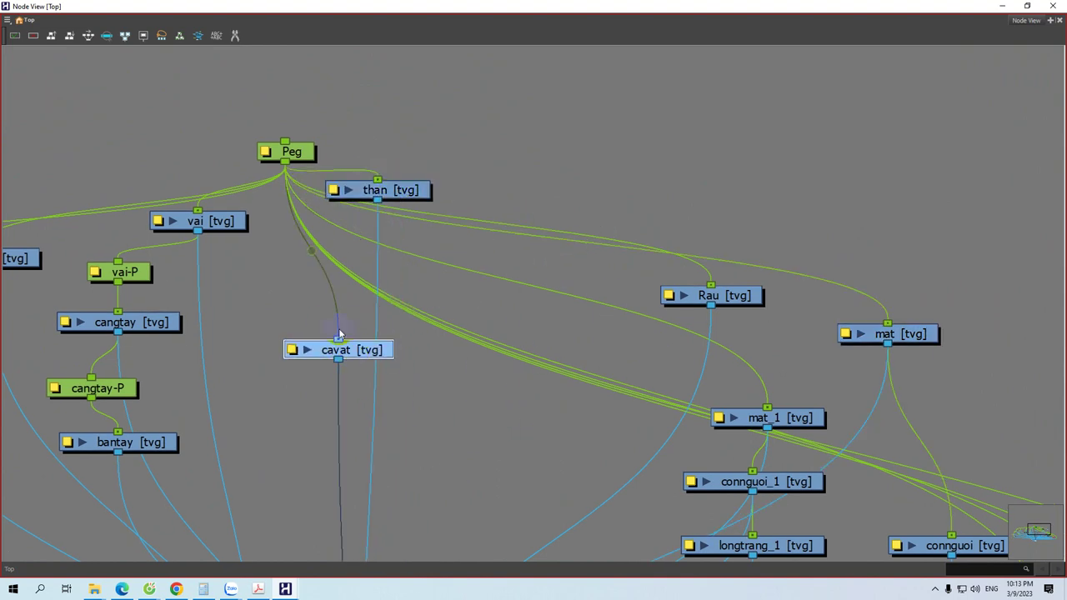
key("ctrl+p")
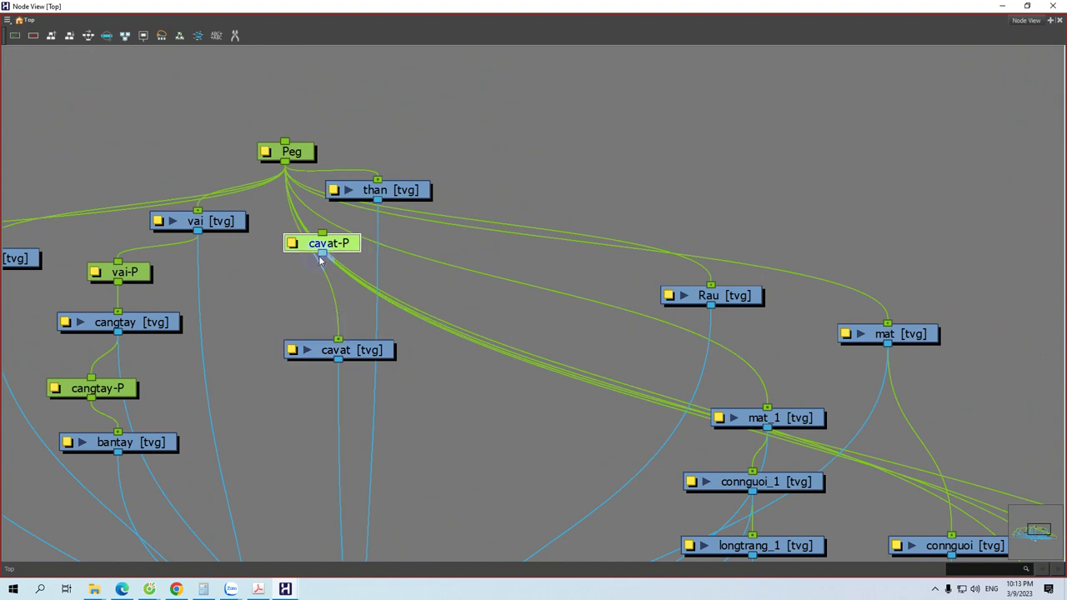
left_click_drag(323, 255, 338, 339)
left_click_drag(339, 245, 378, 198)
left_click_drag(433, 341, 368, 269)
Move mat down so it sits directly above connguoi
left_click_drag(692, 275, 586, 228)
left_click_drag(600, 280, 560, 238)
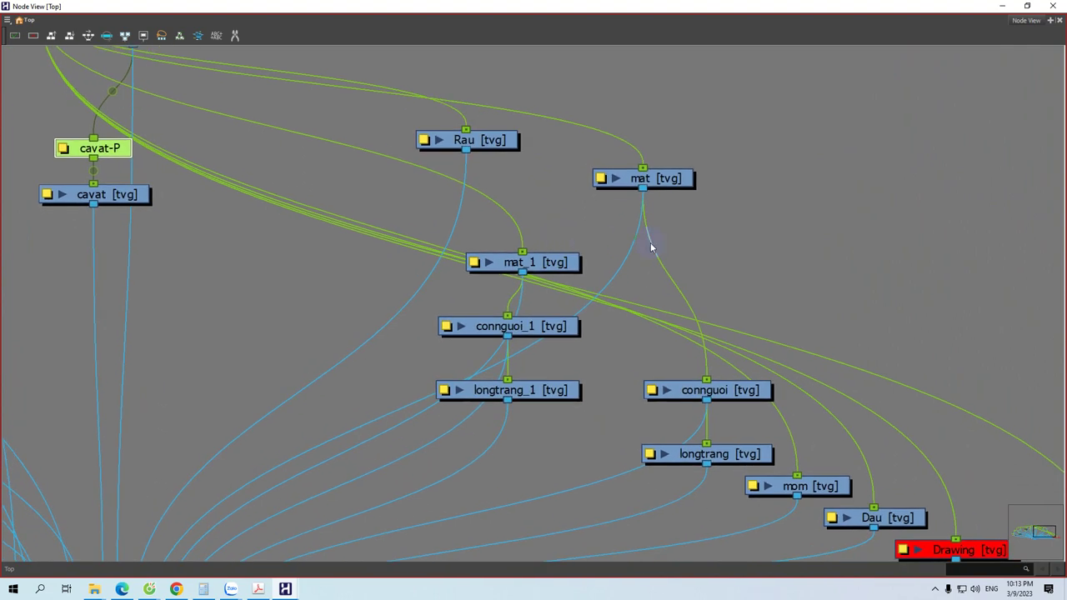
left_click_drag(669, 183, 732, 286)
Raise mat_1, add a peg for it, and connect the peg between mat_1 and connguoi_1
left_click_drag(546, 264, 550, 239)
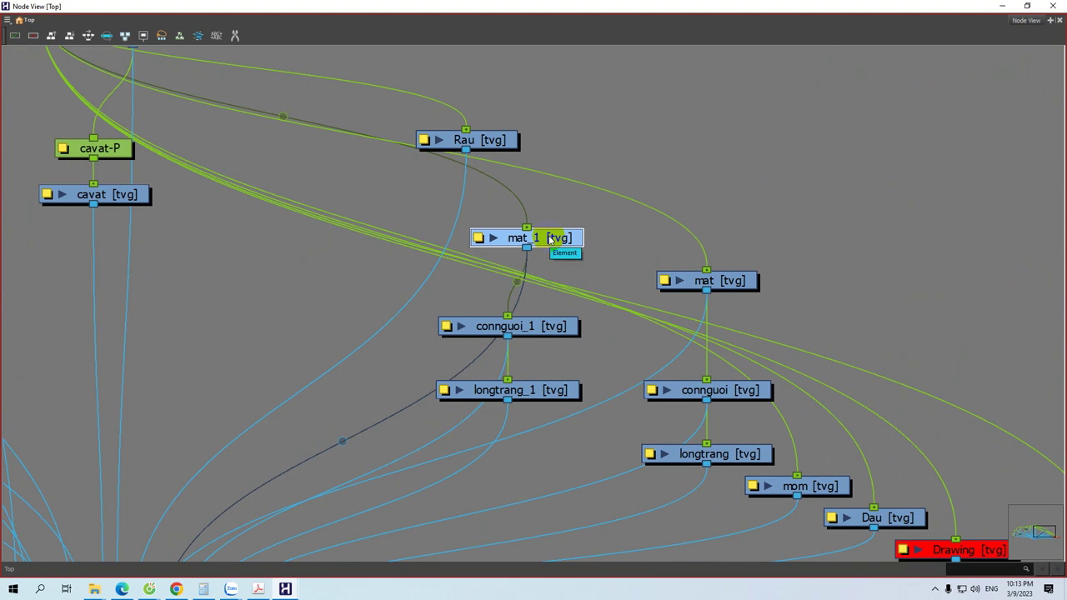
key("ctrl+p")
left_click_drag(533, 142, 448, 327)
Add a peg for longtrang_1, connect it between connguoi_1 and longtrang_1, and place longtrang_1 beneath it
left_click(518, 391)
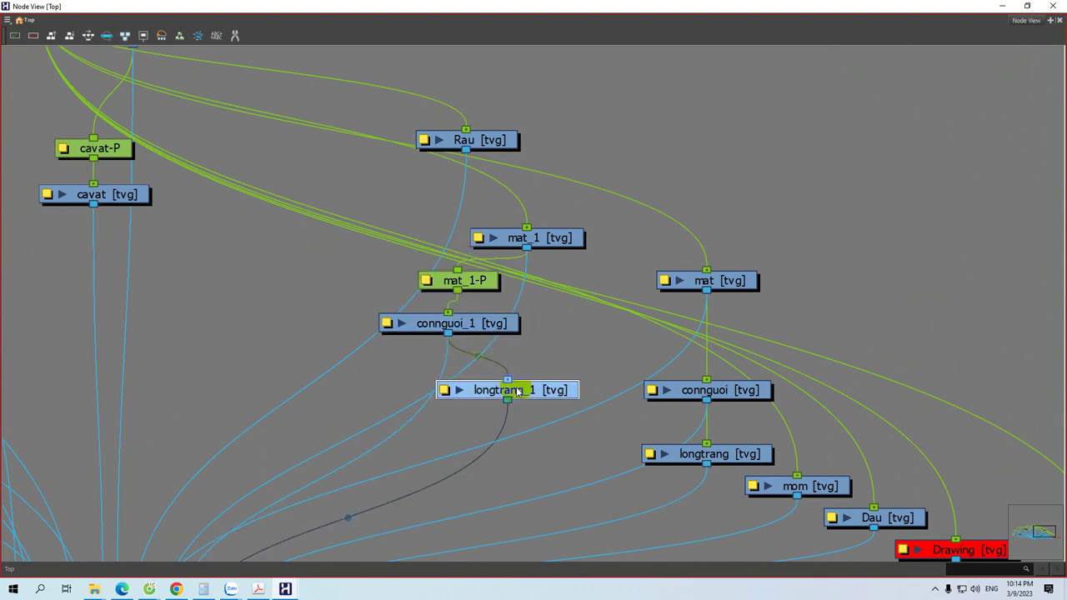
key("ctrl+p")
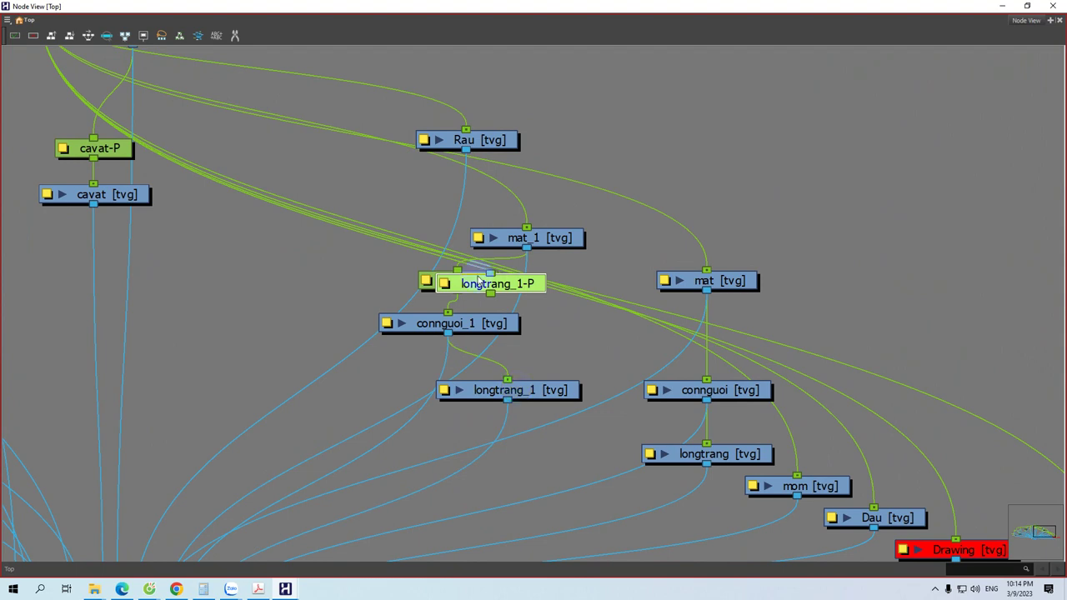
left_click_drag(504, 391, 448, 443)
left_click_drag(512, 409, 495, 376)
left_click_drag(475, 416, 417, 389)
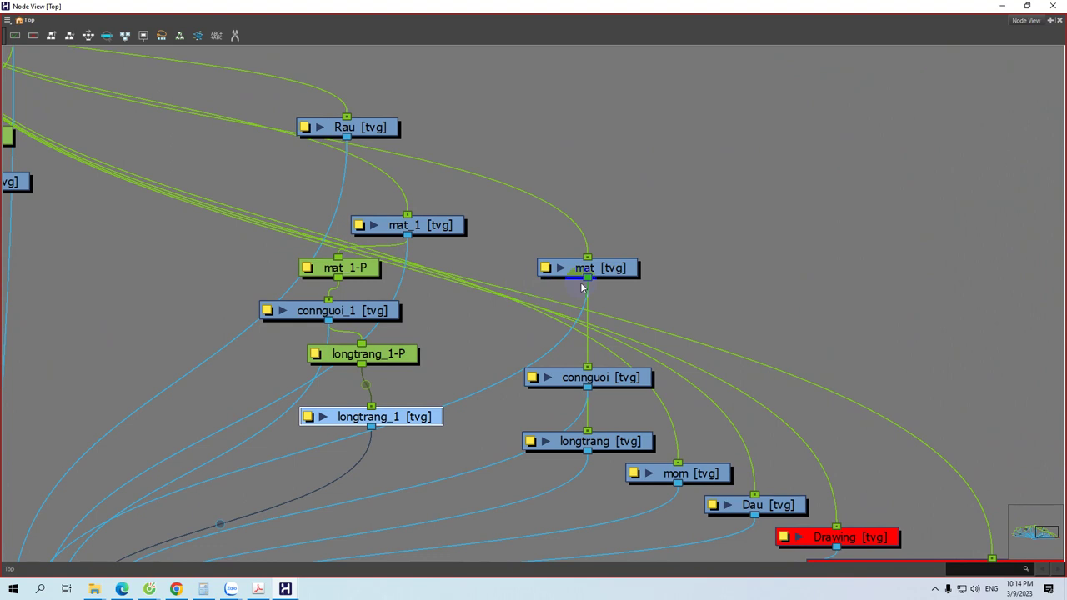
Add a peg for connguoi and connect it between mat and connguoi
left_click(573, 381)
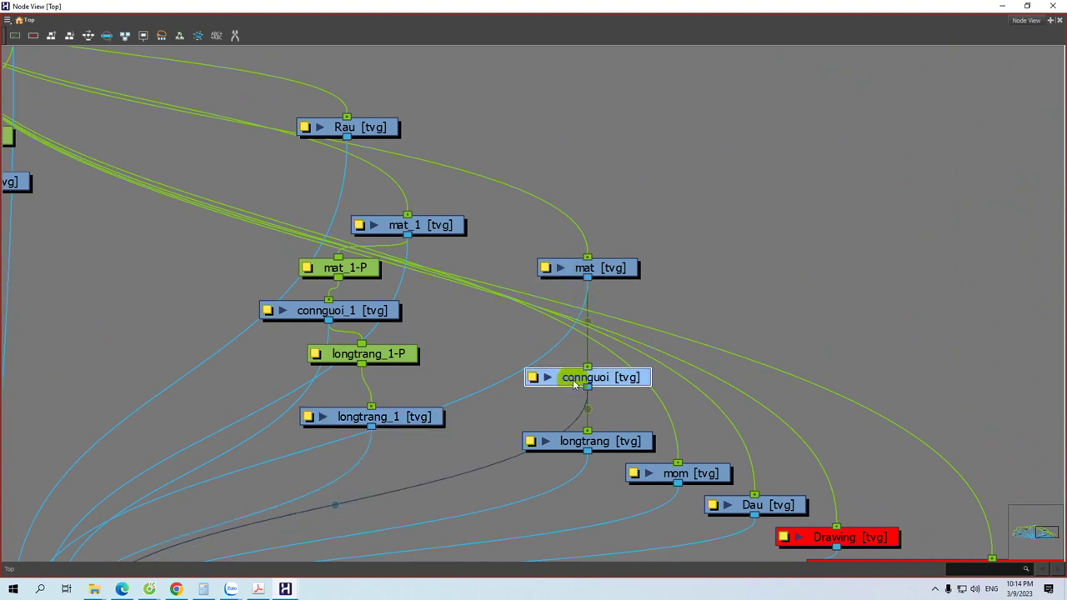
key("ctrl+p")
left_click_drag(581, 277, 562, 326)
left_click_drag(587, 367, 598, 349)
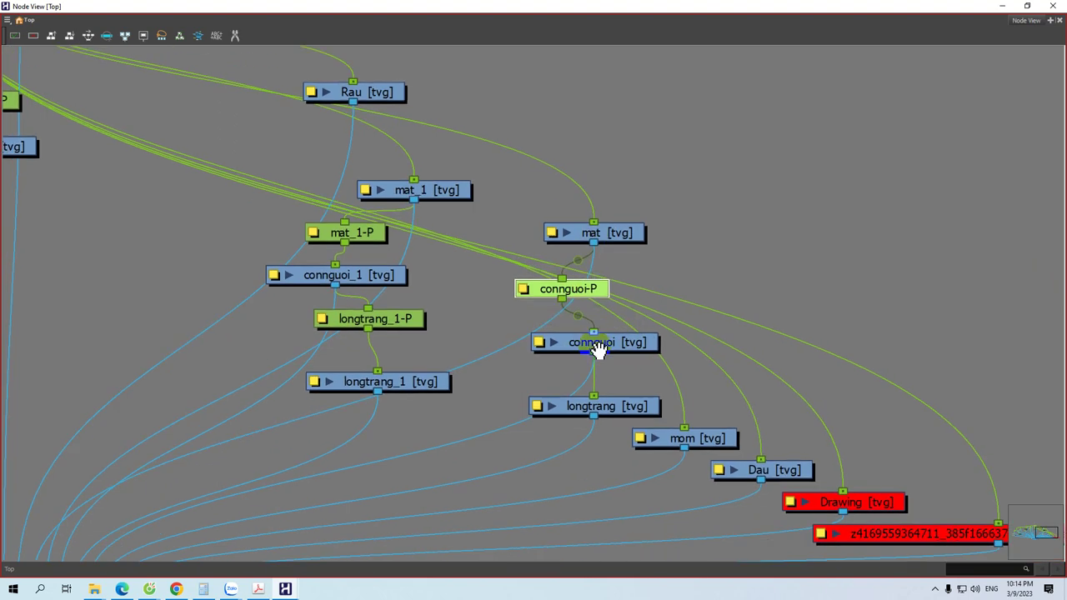
Add a peg for longtrang, connect it between connguoi and longtrang, and tighten the spacing of the chain
left_click(593, 409)
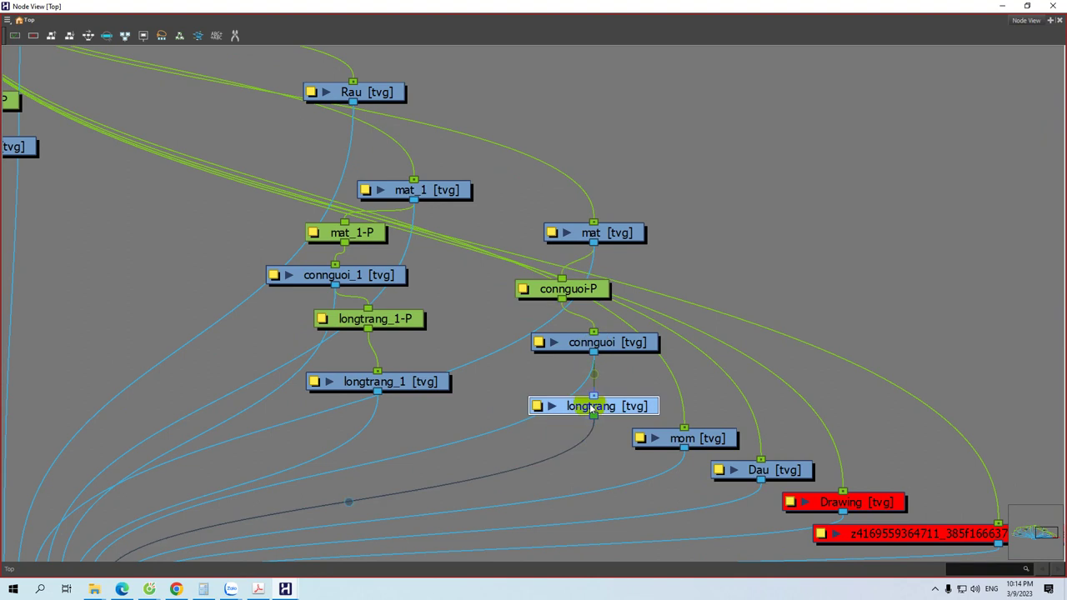
key("ctrl+p")
left_click_drag(587, 304, 570, 334)
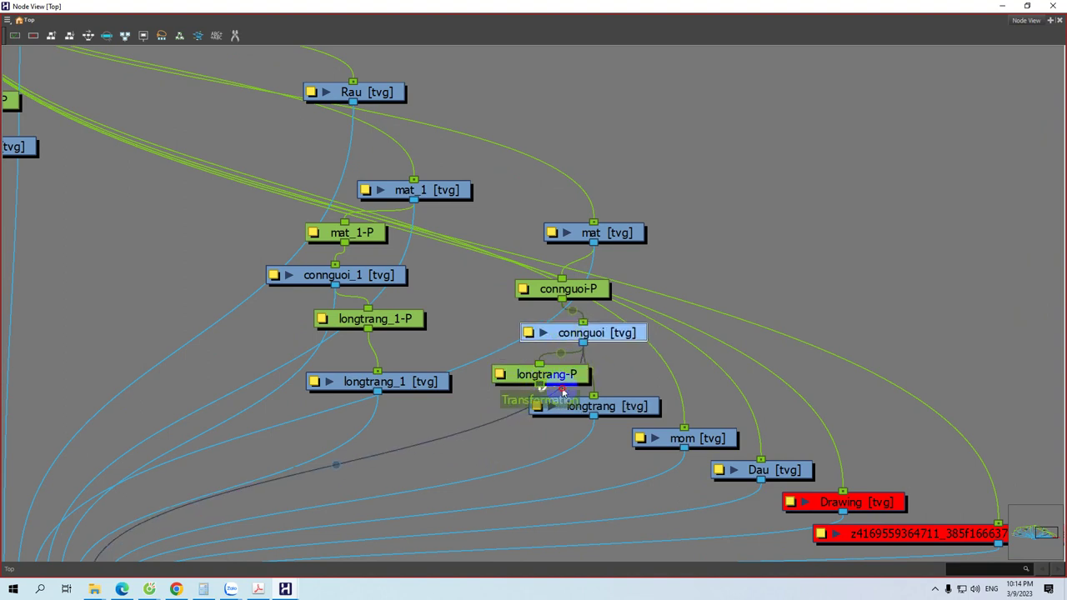
left_click_drag(612, 410, 585, 415)
Move Dau from the far end of the network up beside than, near the main Peg
left_click_drag(708, 392, 610, 330)
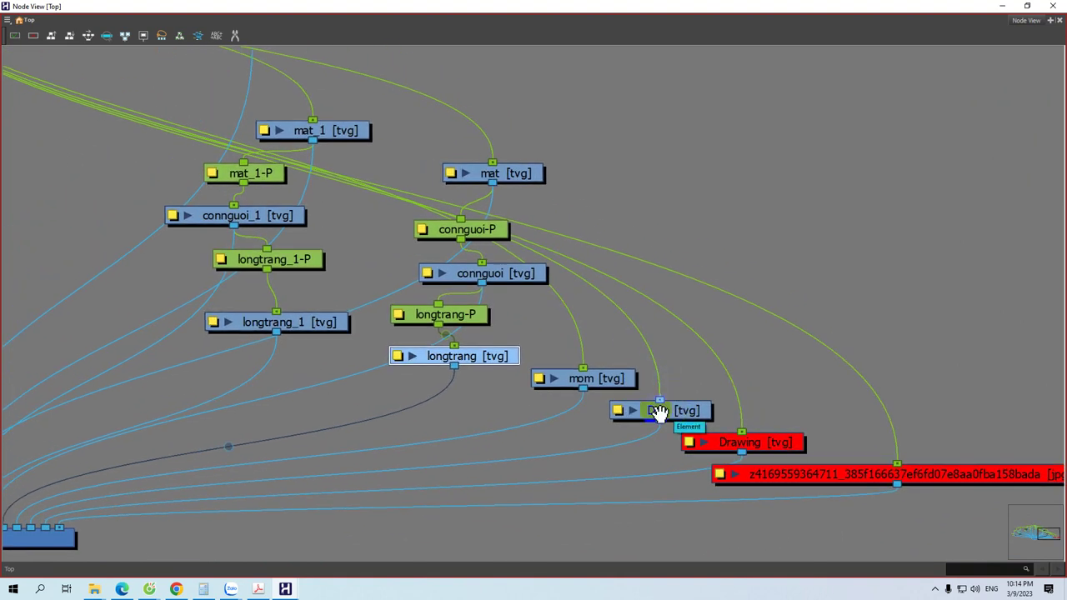
left_click_drag(504, 412, 609, 433)
mouse_move(829, 455)
left_mouse_down()
mouse_move(689, 446)
mouse_move(175, 172)
left_mouse_up()
left_click_drag(250, 207, 559, 367)
left_click_drag(479, 335, 570, 105)
left_click_drag(600, 302, 475, 350)
Reposition Rau below Dau, add a peg for it, and connect the peg between Dau and Rau
left_click_drag(609, 285, 538, 322)
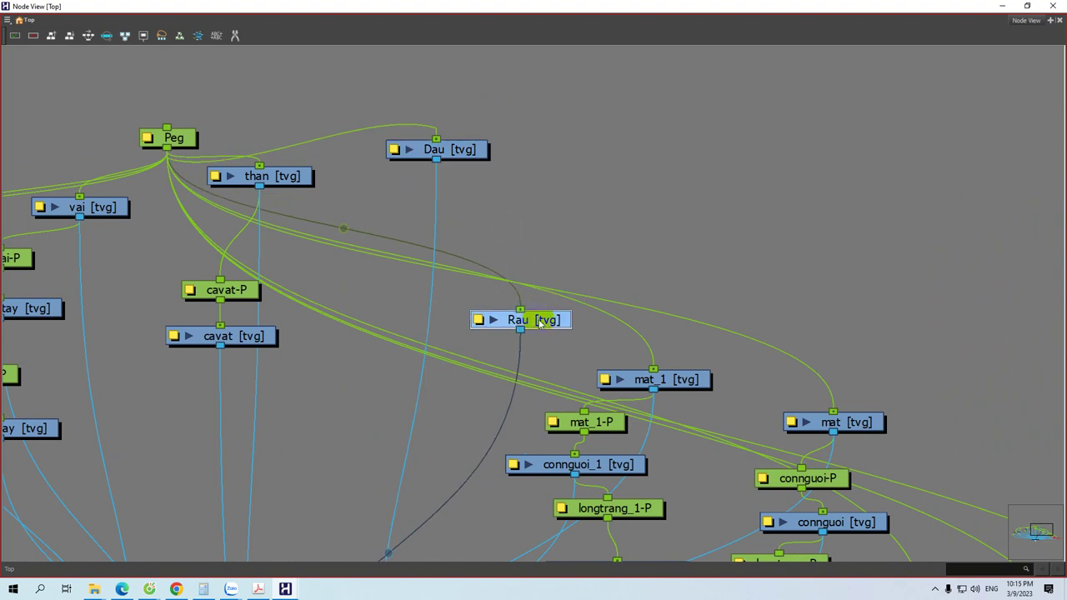
key("ctrl+p")
mouse_move(519, 313)
left_mouse_down()
mouse_move(503, 218)
mouse_move(520, 311)
left_mouse_up()
left_click_drag(433, 162, 503, 204)
Rearrange Dau, Rau-P and Rau so the head chain is spaced clearly above mat_1
left_click_drag(551, 262, 525, 256)
left_click_drag(496, 211, 536, 221)
left_click_drag(503, 317, 544, 305)
left_click_drag(659, 311, 774, 293)
left_click_drag(558, 130, 556, 144)
Add a peg for mat_1 and connect it between Dau and mat_1
left_click_drag(840, 346, 779, 319)
left_click(692, 327)
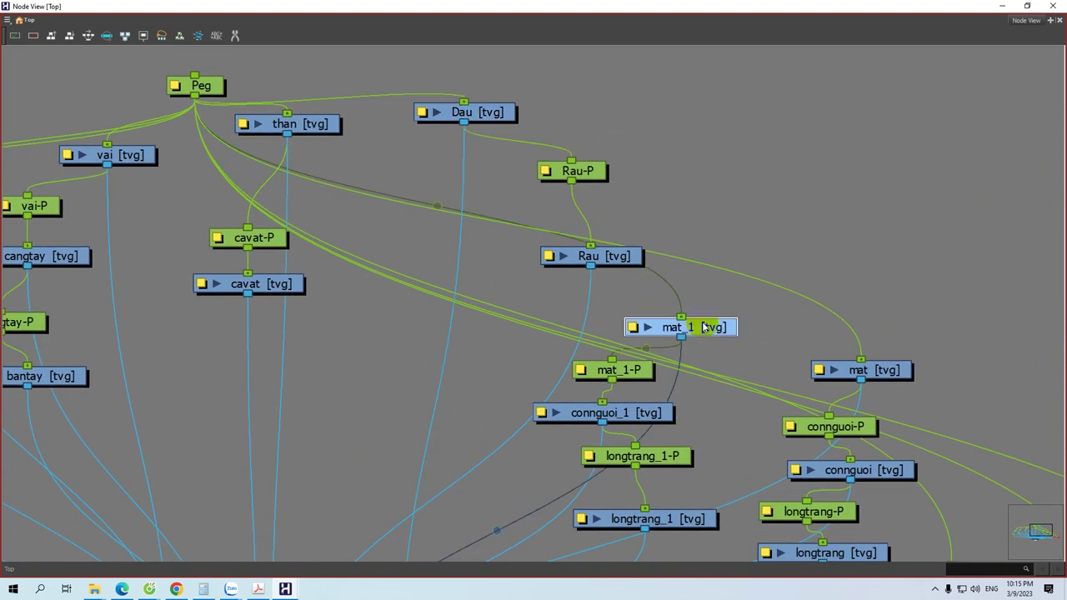
key("ctrl+p")
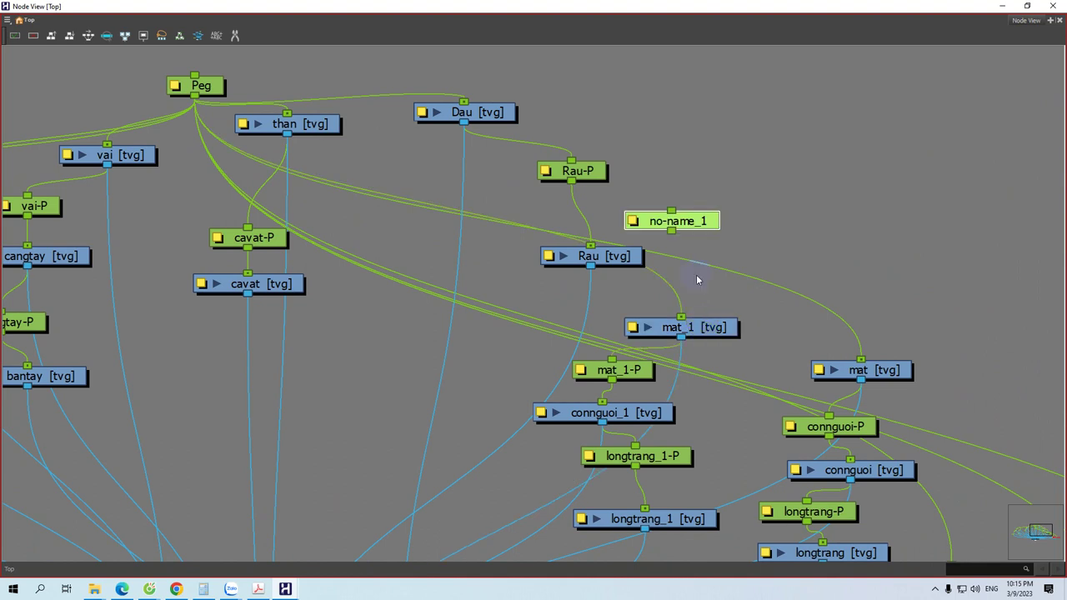
left_click_drag(668, 234, 681, 318)
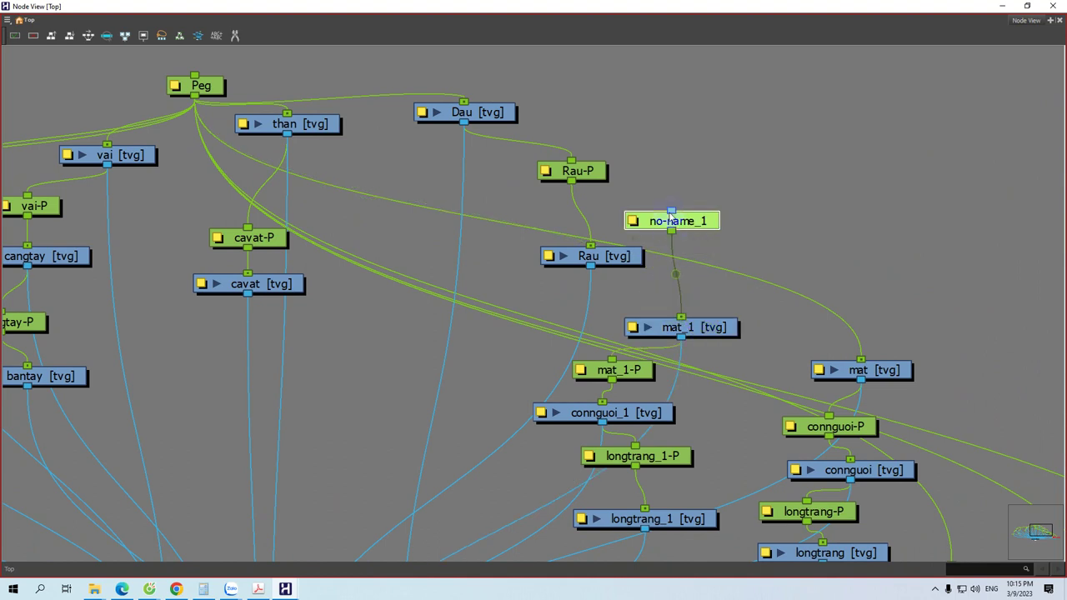
left_click_drag(645, 204, 464, 121)
Add a peg for mat and connect it between Dau and mat
left_click_drag(775, 329, 716, 323)
left_click(799, 368)
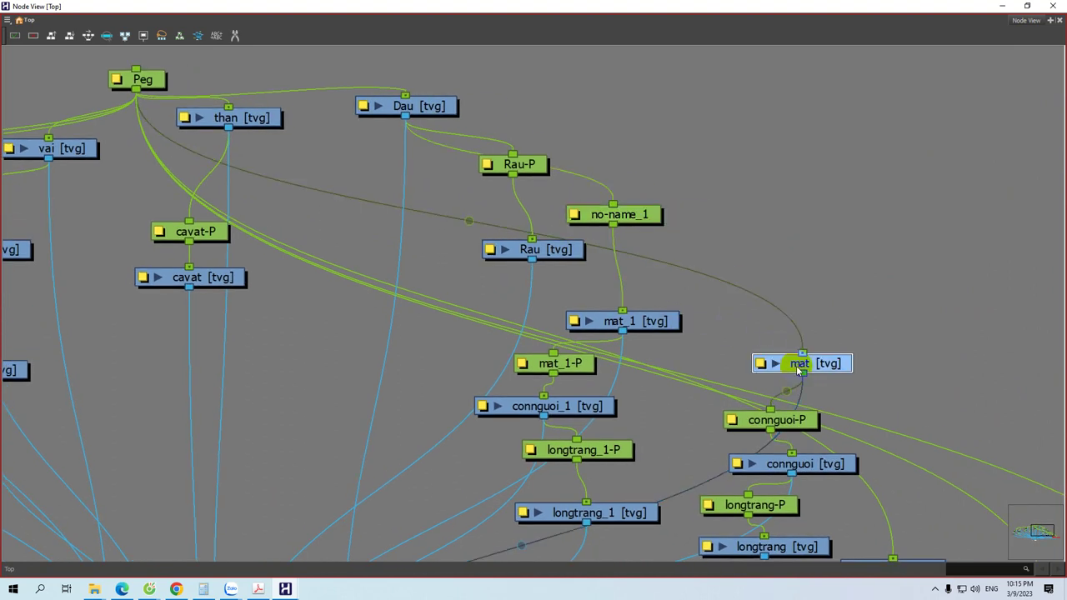
key("ctrl+p")
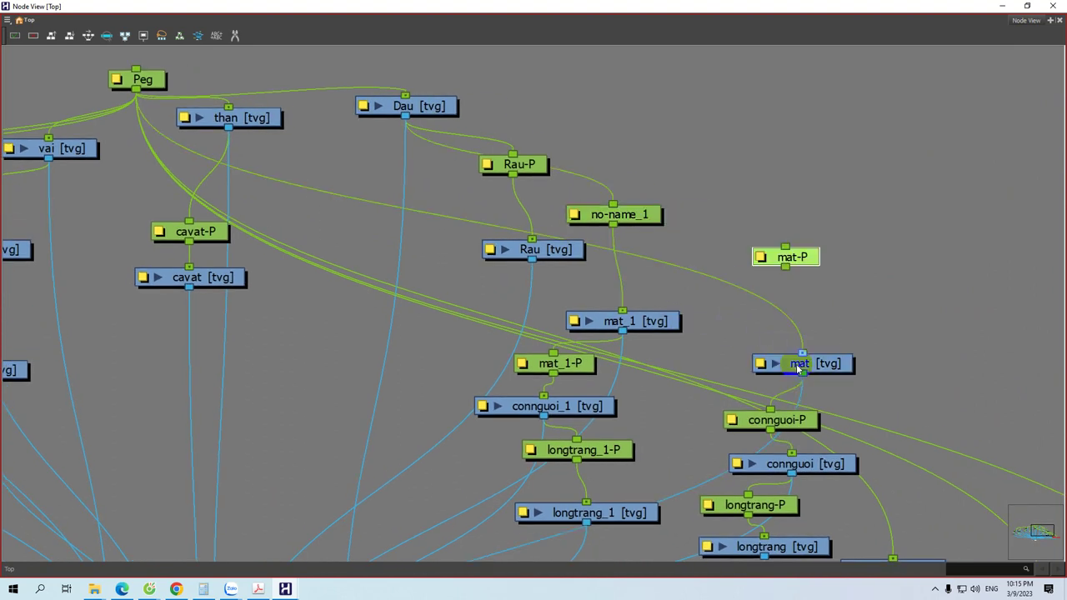
left_click_drag(786, 268, 801, 354)
left_click_drag(785, 249, 409, 125)
Move mom from the far end of the network to the free space below Dau
left_click_drag(445, 221, 461, 134)
left_click_drag(612, 297, 541, 258)
left_click_drag(839, 447, 305, 260)
left_click_drag(341, 217, 470, 368)
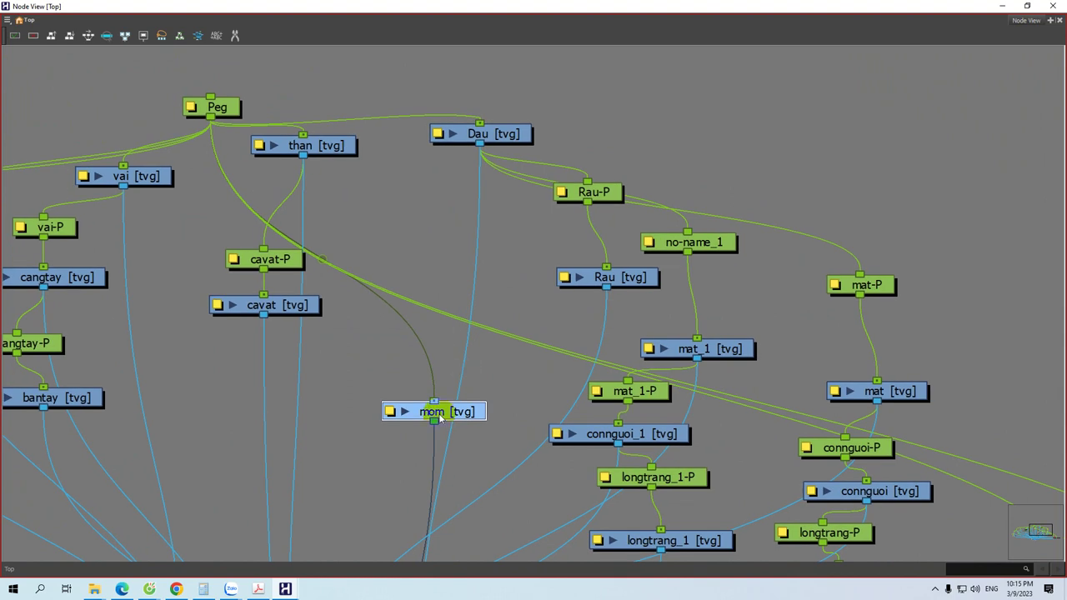
Add a peg for mom and connect it between Dau and mom
left_click(462, 410)
key("ctrl+p")
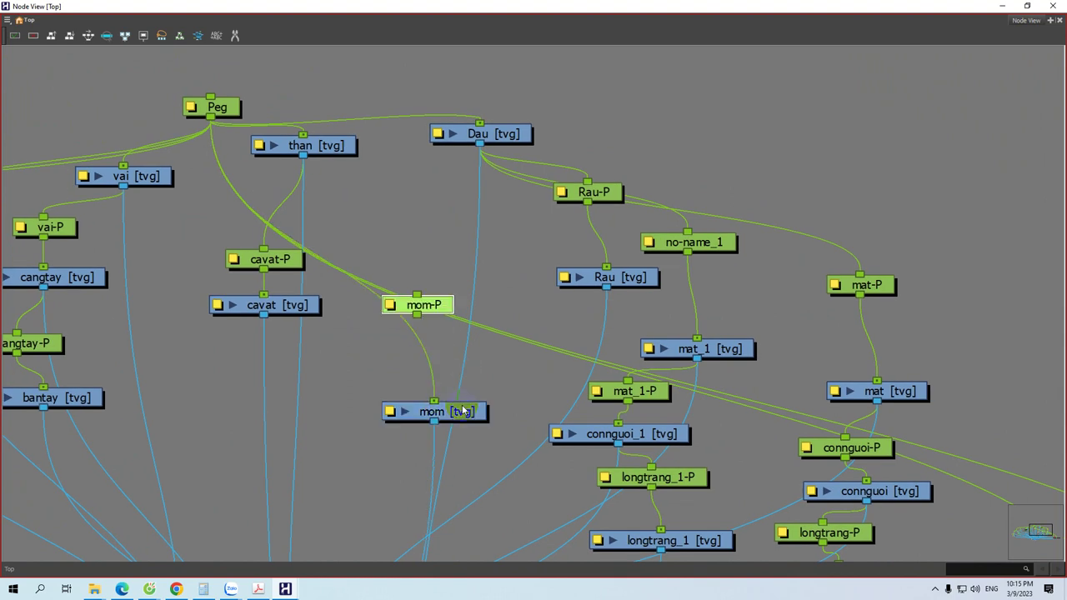
left_click_drag(417, 315, 433, 401)
left_click_drag(417, 296, 479, 144)
Lower Dau to leave room above it for a parent peg
left_click_drag(524, 312, 283, 62)
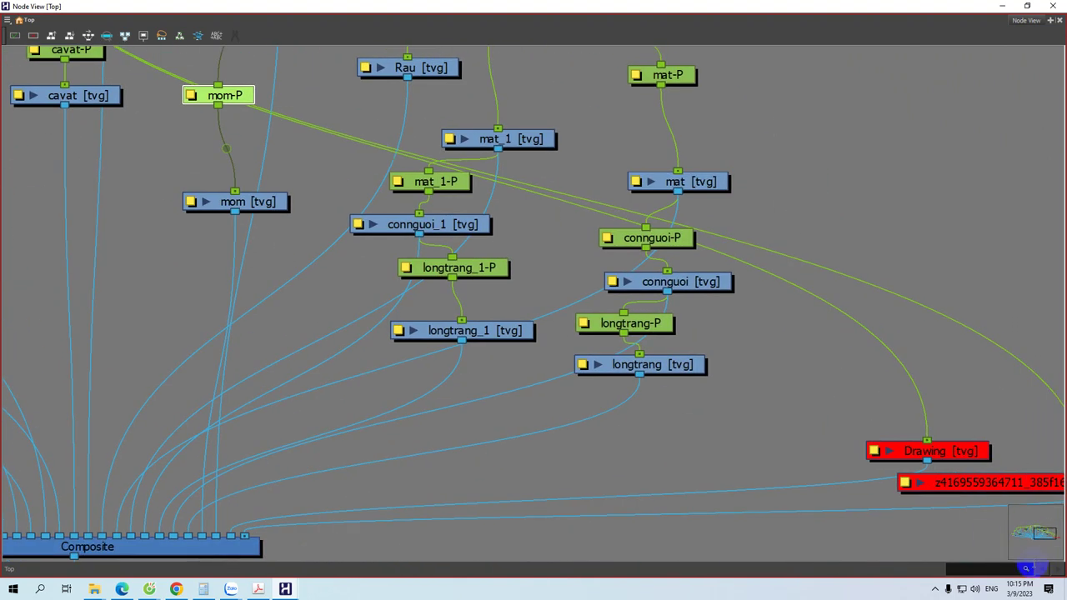
left_click_drag(619, 417, 781, 557)
left_click_drag(401, 286, 489, 431)
left_click_drag(532, 209, 549, 254)
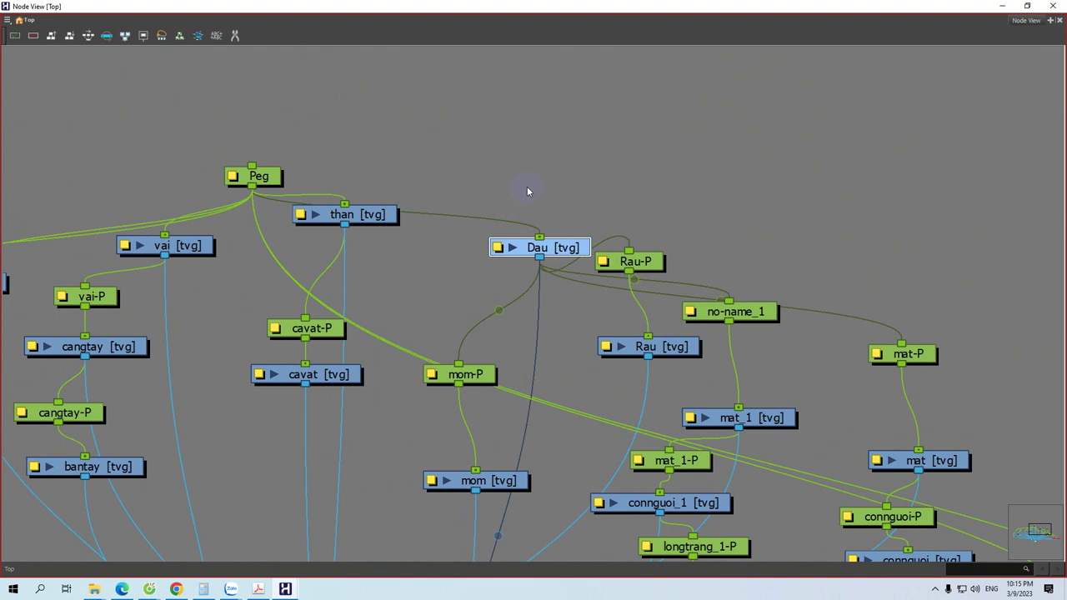
Add a new peg above Dau and connect it between the main Peg and Dau
left_click(549, 177)
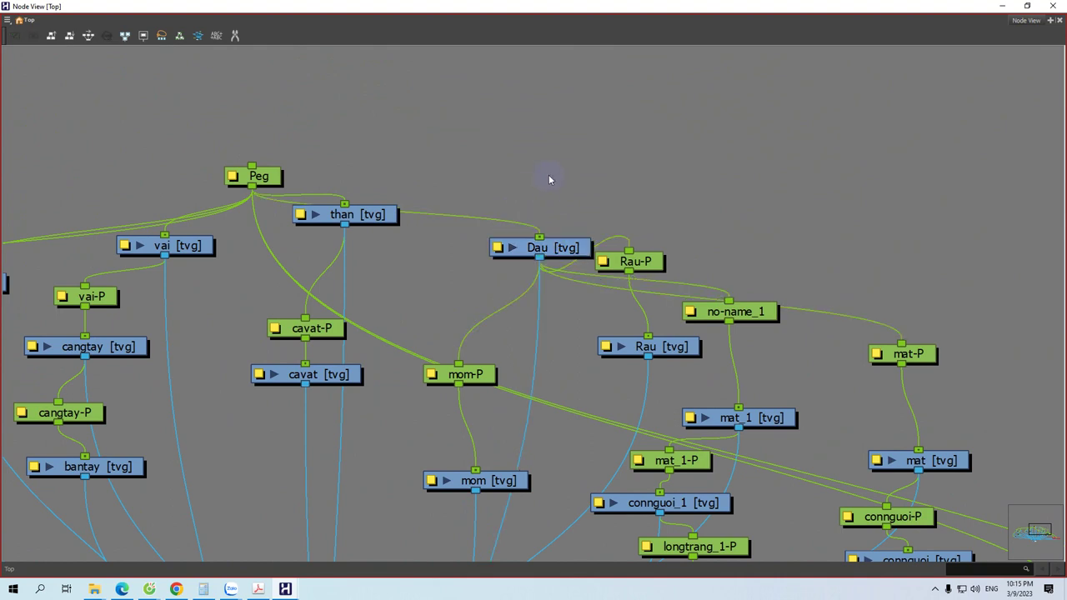
key("ctrl+p")
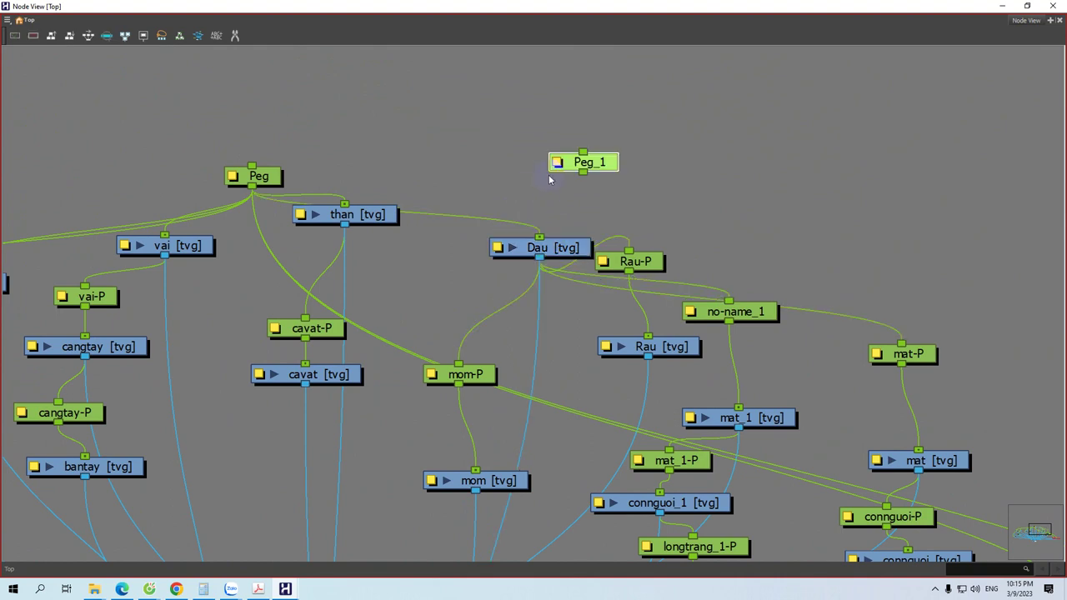
left_click_drag(586, 166, 528, 167)
mouse_move(540, 237)
left_mouse_down()
mouse_move(505, 226)
mouse_move(527, 177)
mouse_move(539, 239)
left_mouse_up()
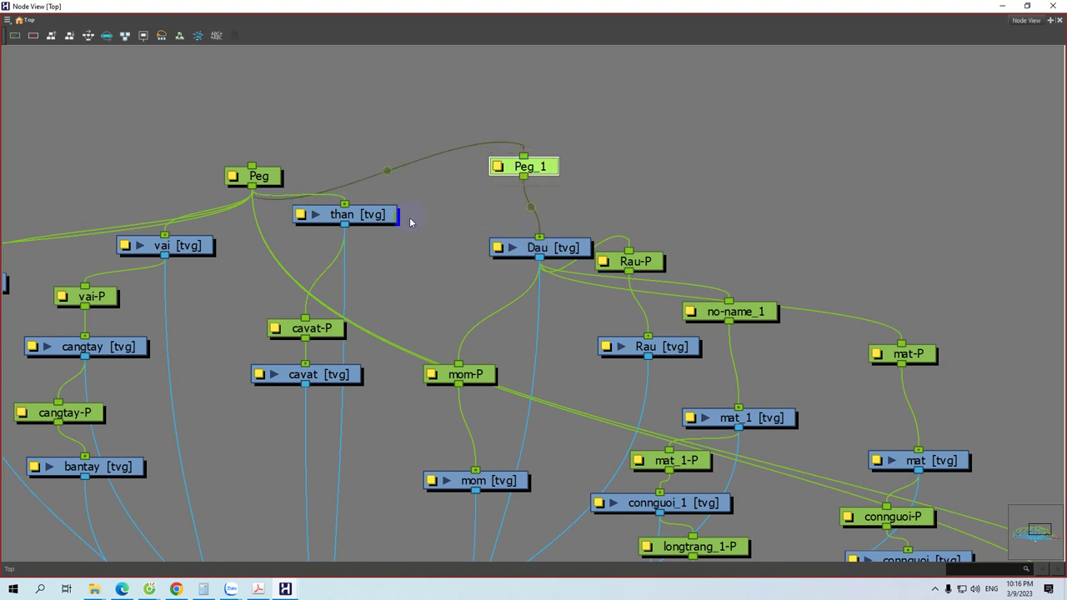
Reconnect Dau's parent peg from the main Peg to than, and rearrange than, that peg and Dau
left_click_drag(387, 216, 370, 90)
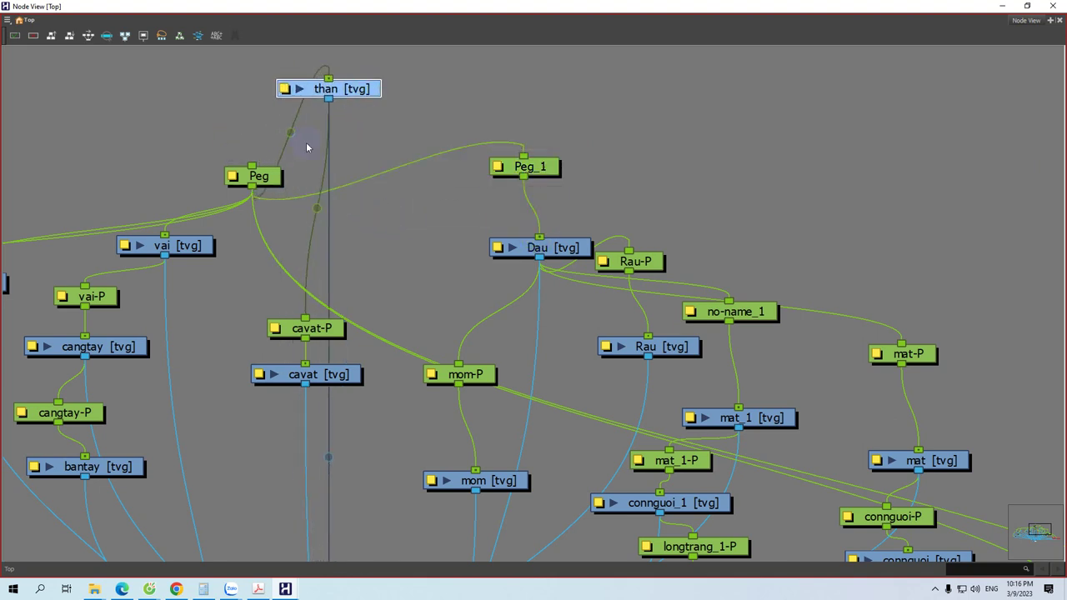
left_click_drag(514, 167, 529, 191)
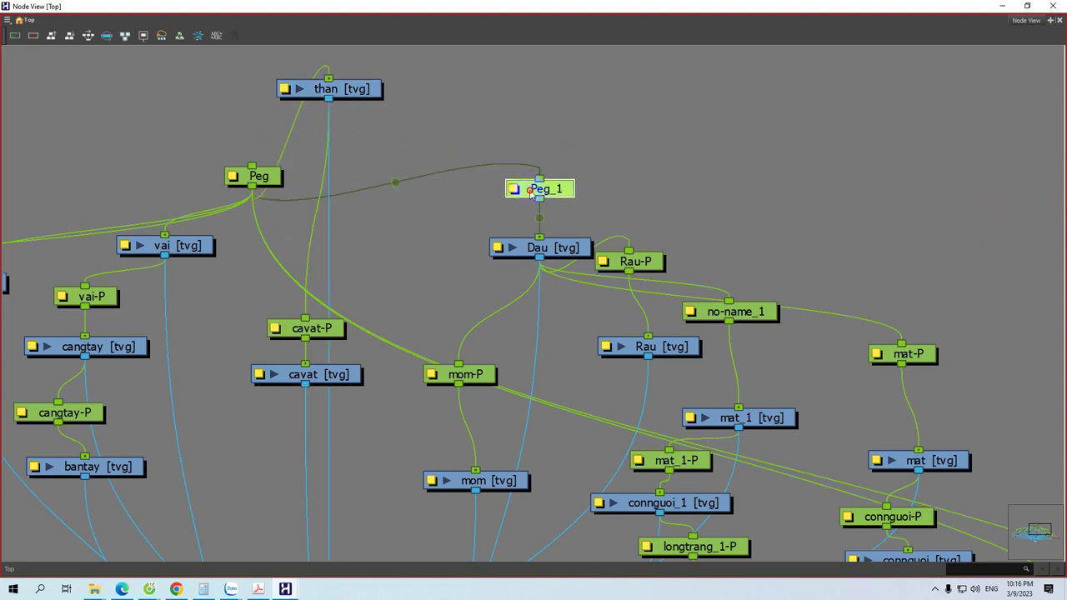
left_click_drag(361, 107, 494, 212)
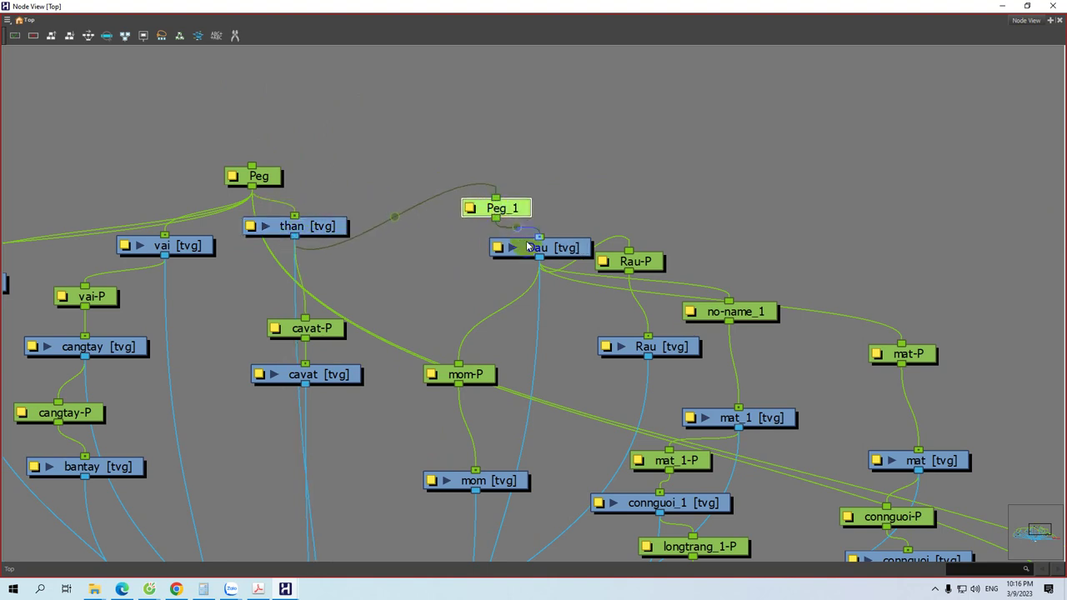
left_click_drag(527, 245, 509, 260)
left_click_drag(450, 280, 594, 260)
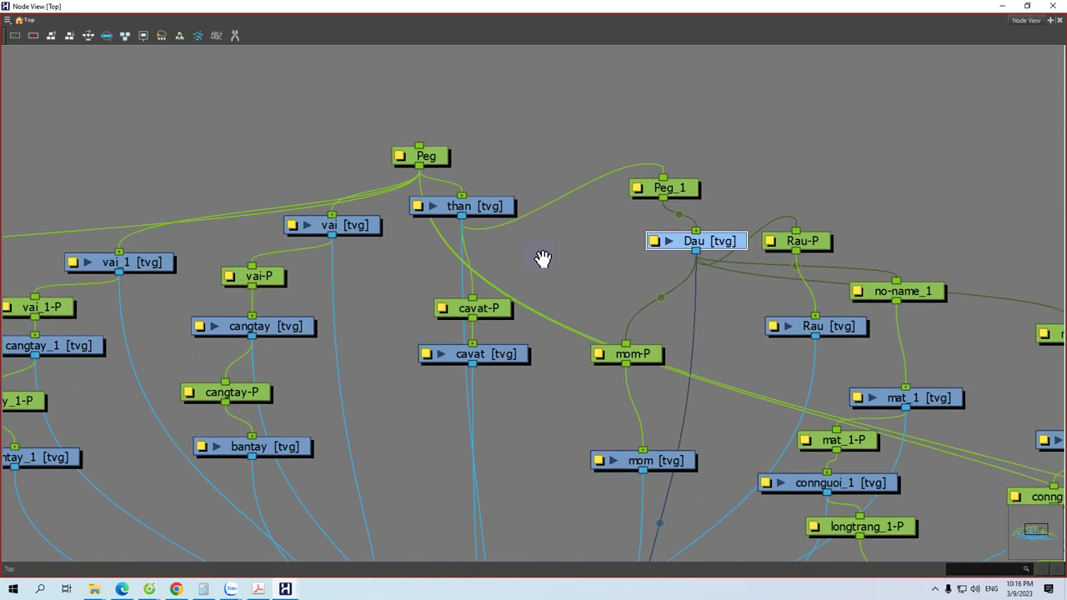
Move than to the top of the network, delete the main Peg and raise cavat-P above cavat
left_click_drag(427, 157, 435, 124)
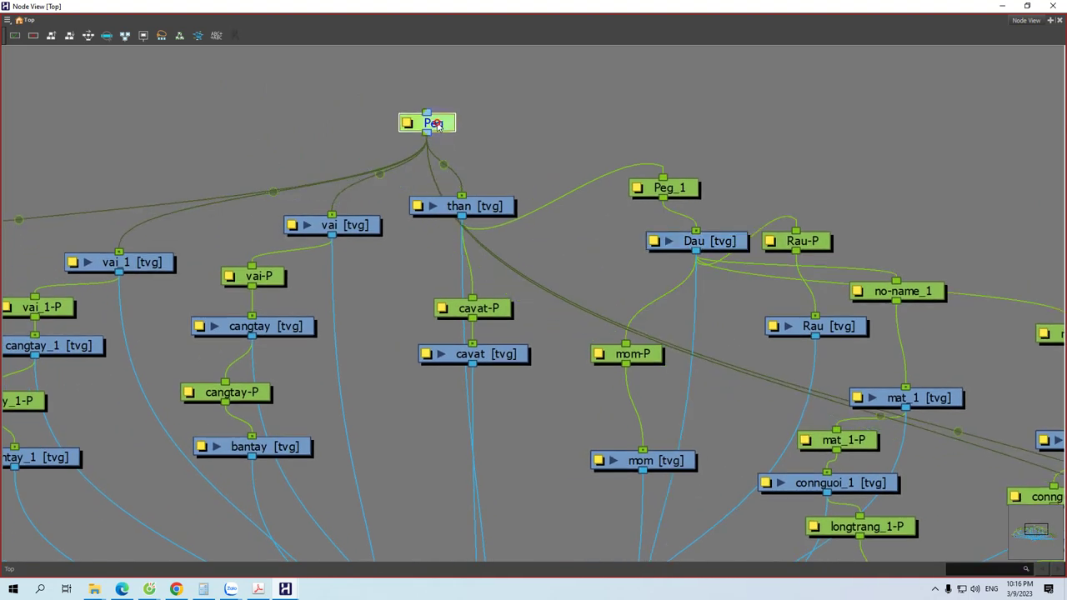
left_click_drag(479, 215, 541, 89)
left_click(440, 125)
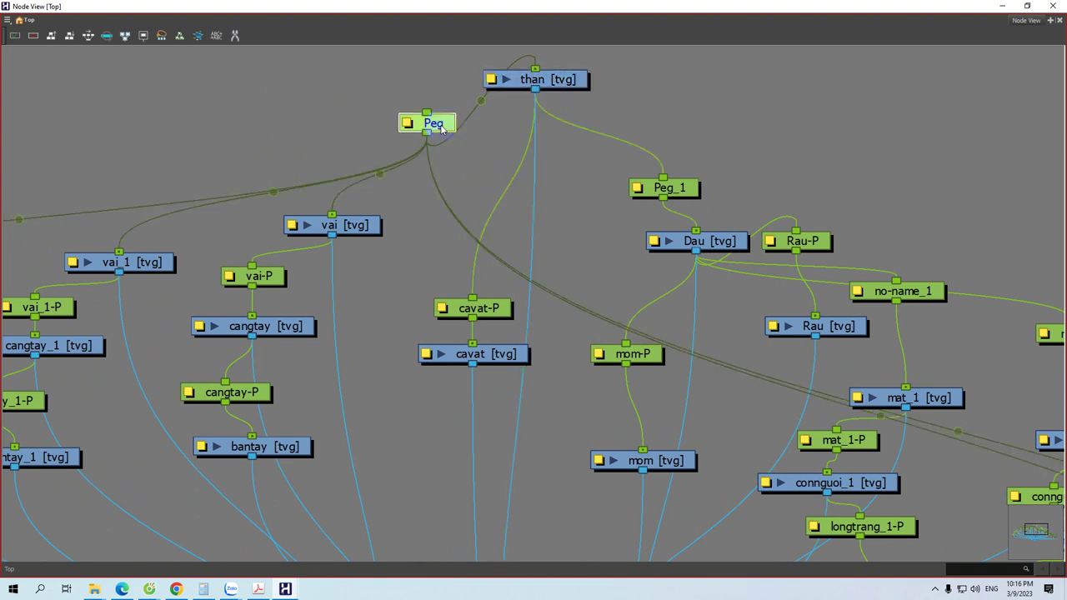
key("Delete")
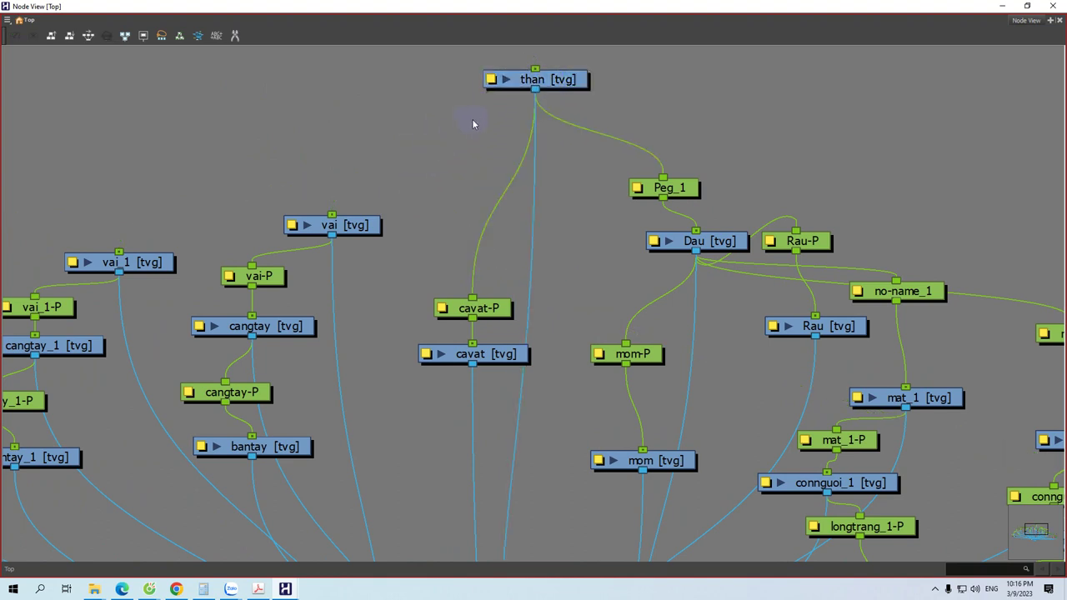
left_click_drag(479, 310, 486, 268)
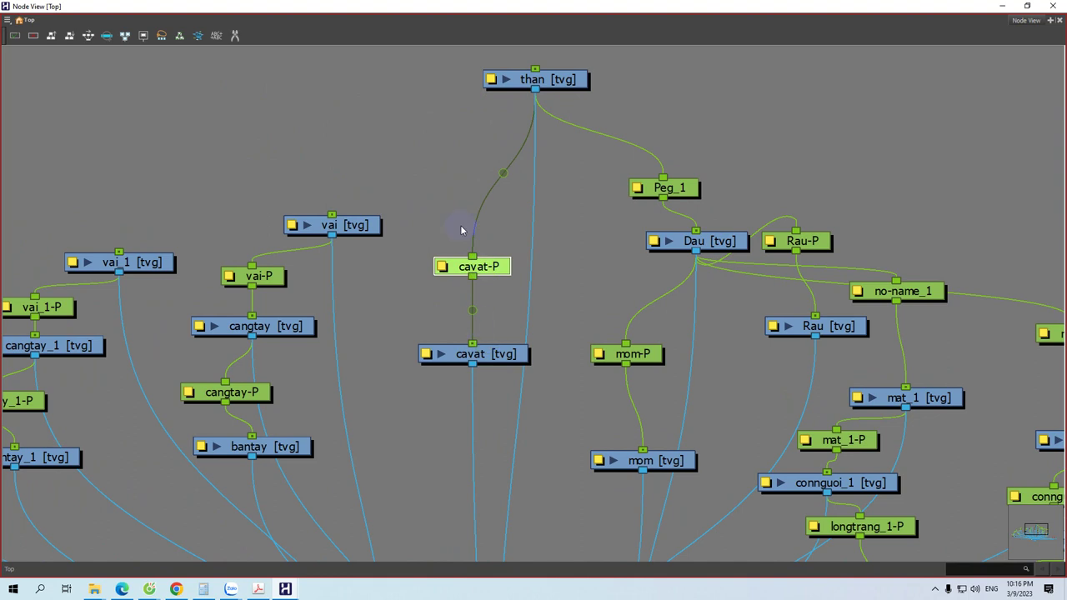
Add a parent peg above vai, connect it under than and place it between the two
left_click(413, 151)
left_click(360, 225)
key("ctrl+p")
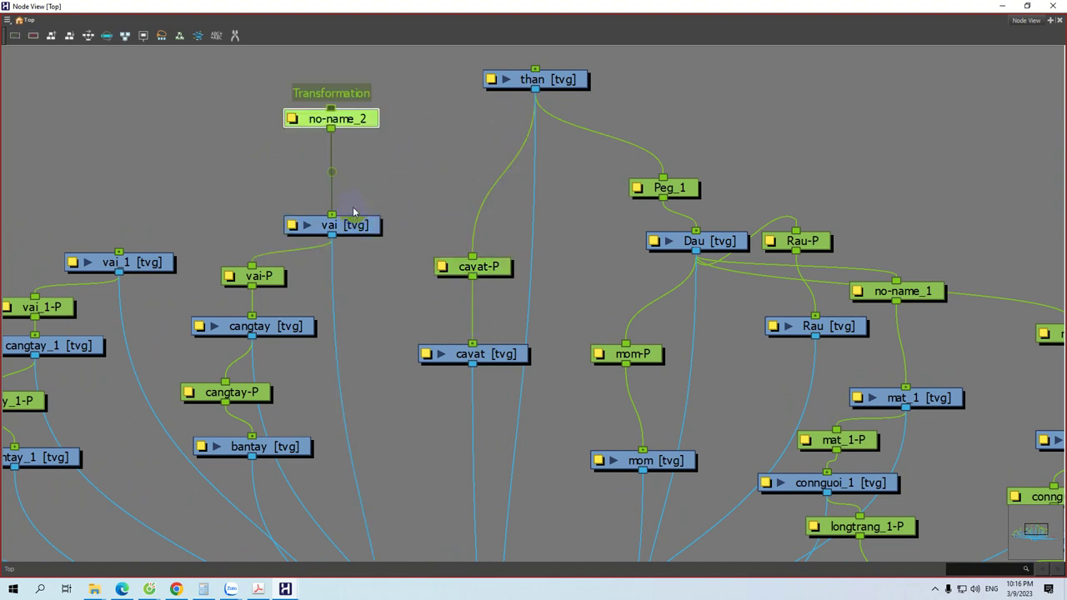
left_click_drag(408, 98, 535, 85)
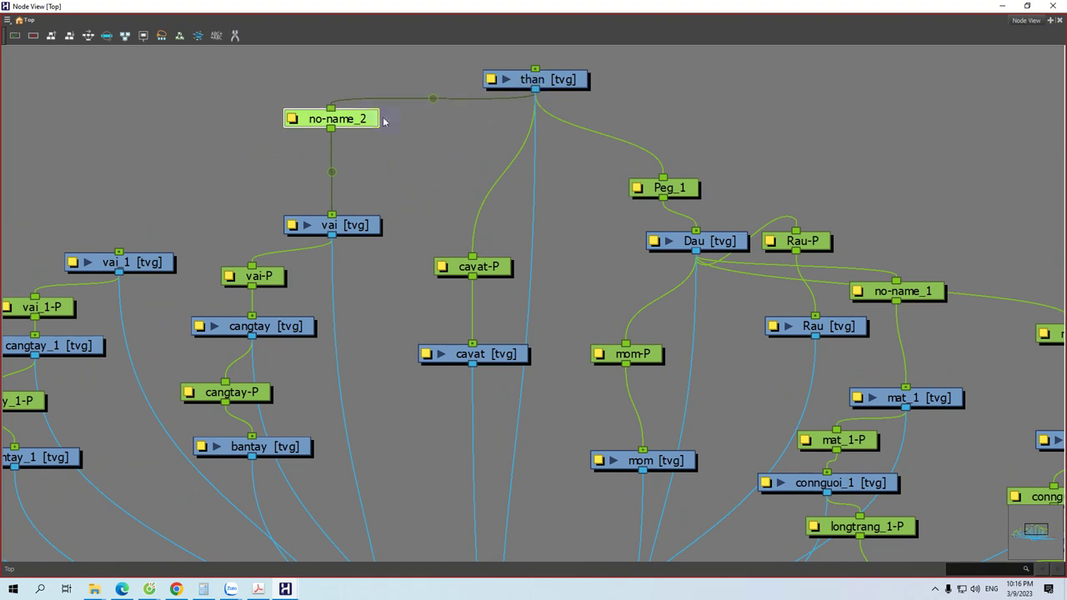
left_click_drag(368, 120, 414, 161)
Add a parent peg above vai_1 and connect it under than
left_click(138, 265)
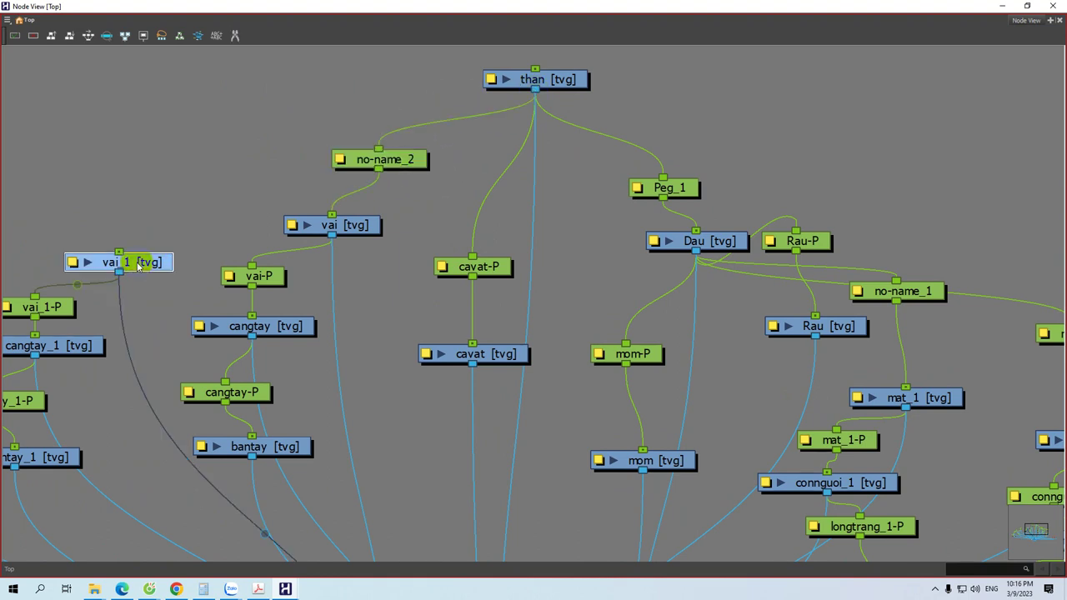
key("ctrl+p")
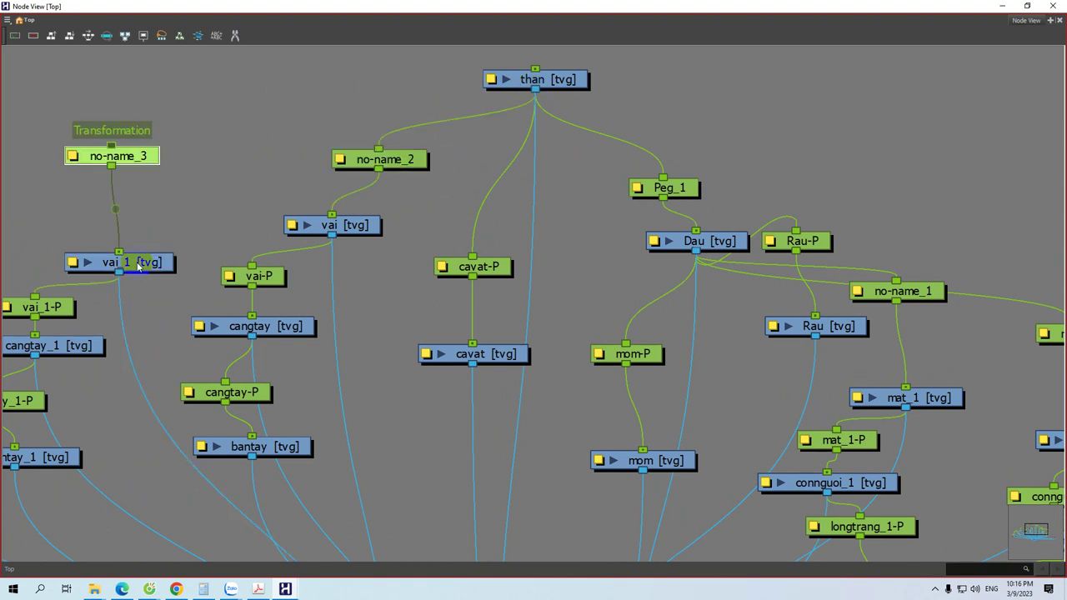
left_click_drag(112, 146, 534, 96)
Add an extra parent peg above dui-P and connect it under than
left_click_drag(325, 162, 465, 158)
left_click_drag(93, 225, 226, 225)
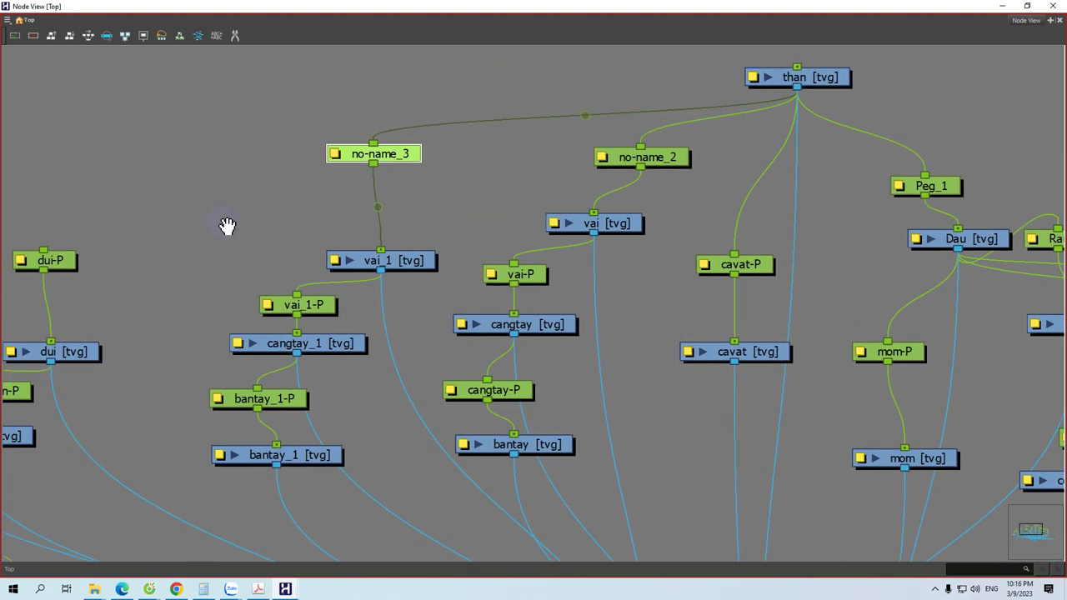
left_click(50, 262)
key("ctrl+p")
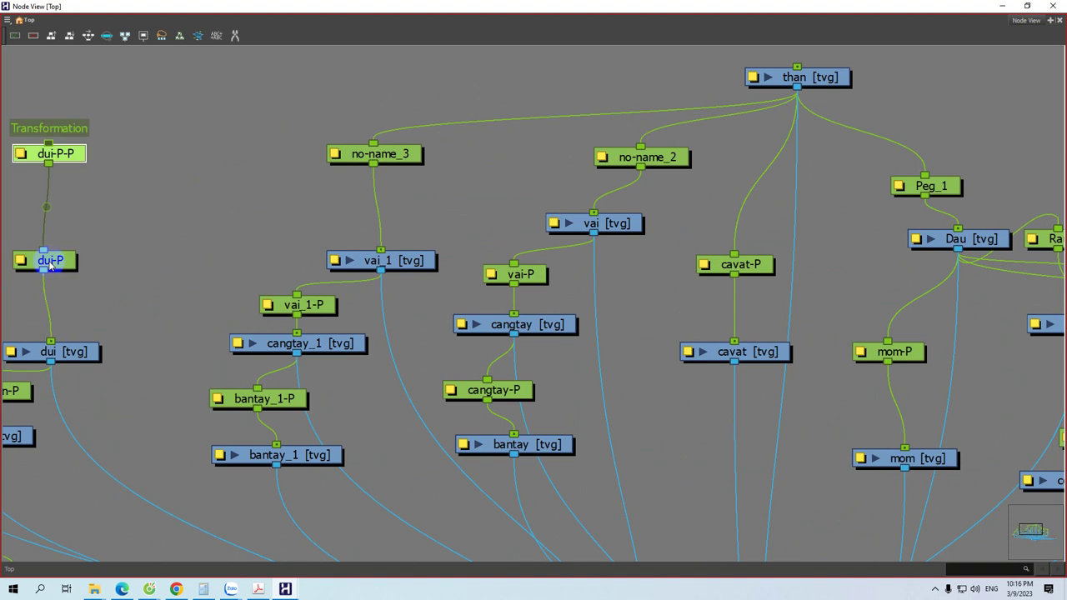
left_click_drag(48, 143, 797, 86)
Connect no-name, the parent peg of dui_1, under than
left_click_drag(268, 252, 561, 256)
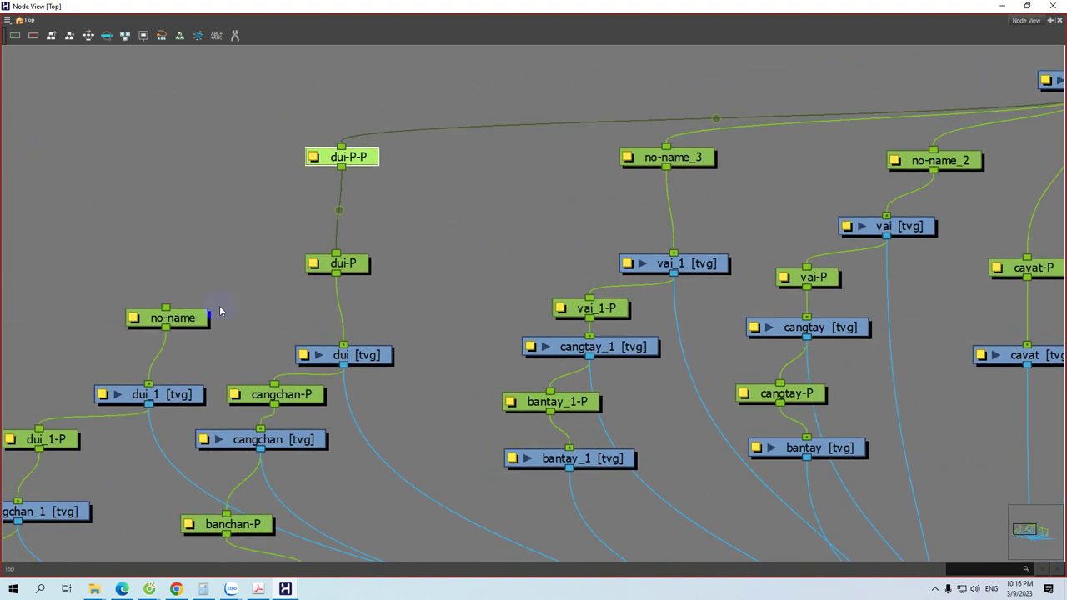
left_click_drag(173, 318, 1064, 103)
left_click_drag(1014, 130, 832, 183)
left_click_drag(243, 230, 341, 224)
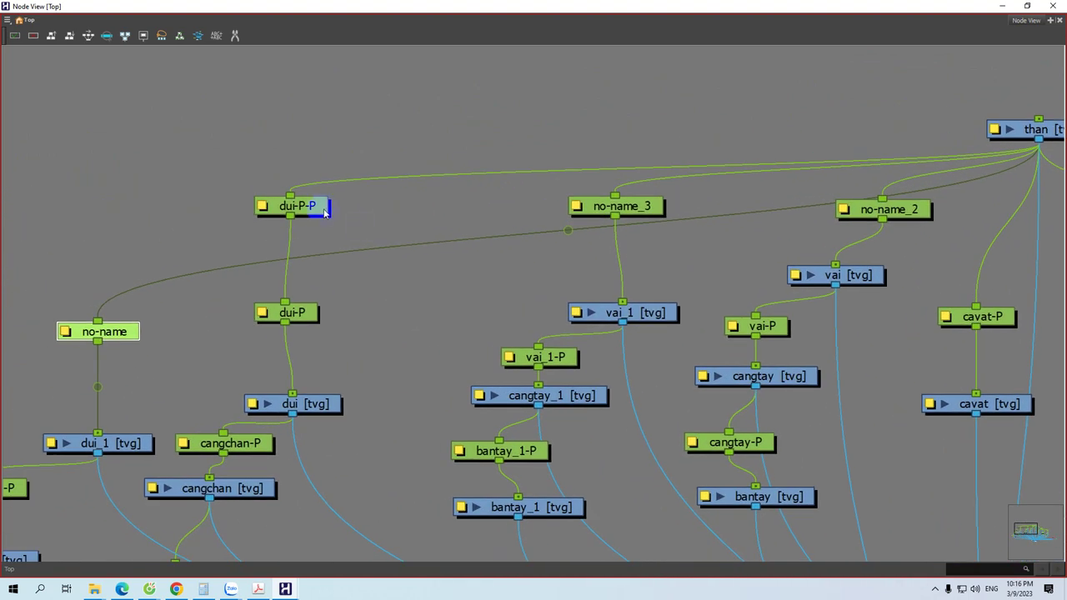
Delete the extra peg above dui-P, leaving dui-P linked directly to than
left_click(313, 212)
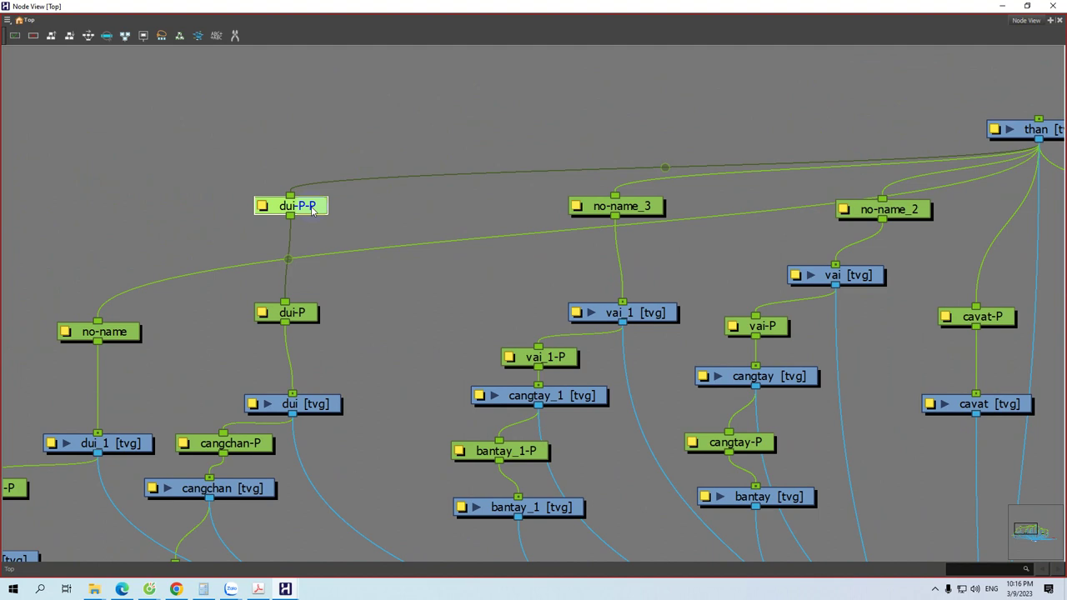
key("Delete")
left_click_drag(435, 302, 665, 214)
Tidy the leg branches by raising dui_1 and dui closer to their pegs and shifting cangchan-P to the right
left_click_drag(350, 362, 323, 323)
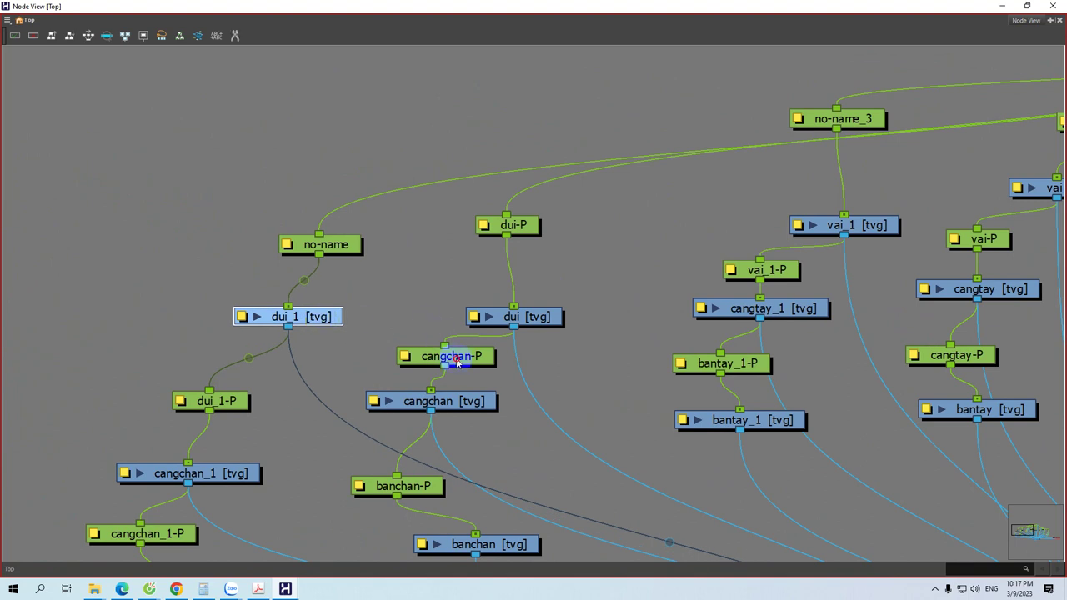
left_click_drag(452, 362, 462, 357)
left_click_drag(520, 319, 521, 291)
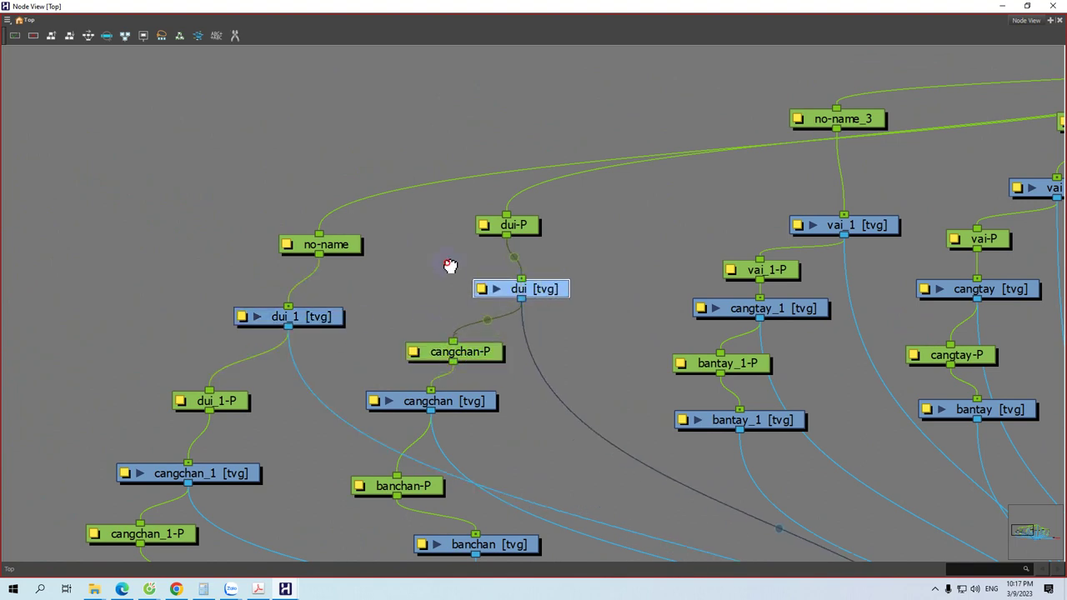
Raise Peg_1 slightly and move Dau up beside it, clear of its child pegs
left_click_drag(447, 267, 174, 248)
left_click_drag(417, 202, 125, 278)
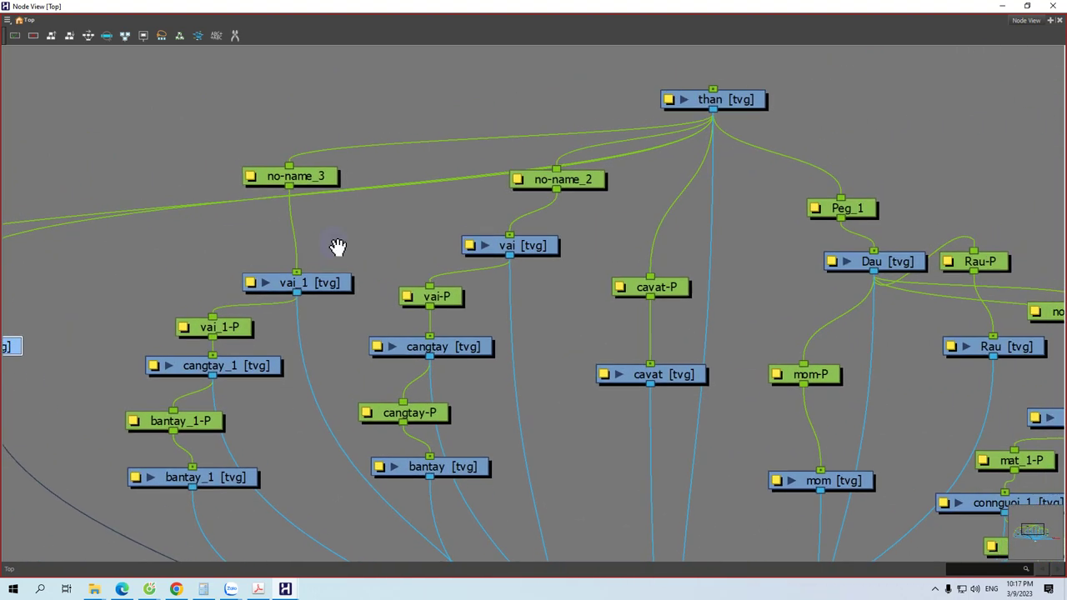
left_click_drag(743, 248, 517, 266)
left_click_drag(626, 226, 620, 214)
left_click_drag(658, 283, 743, 204)
left_click_drag(641, 261, 476, 200)
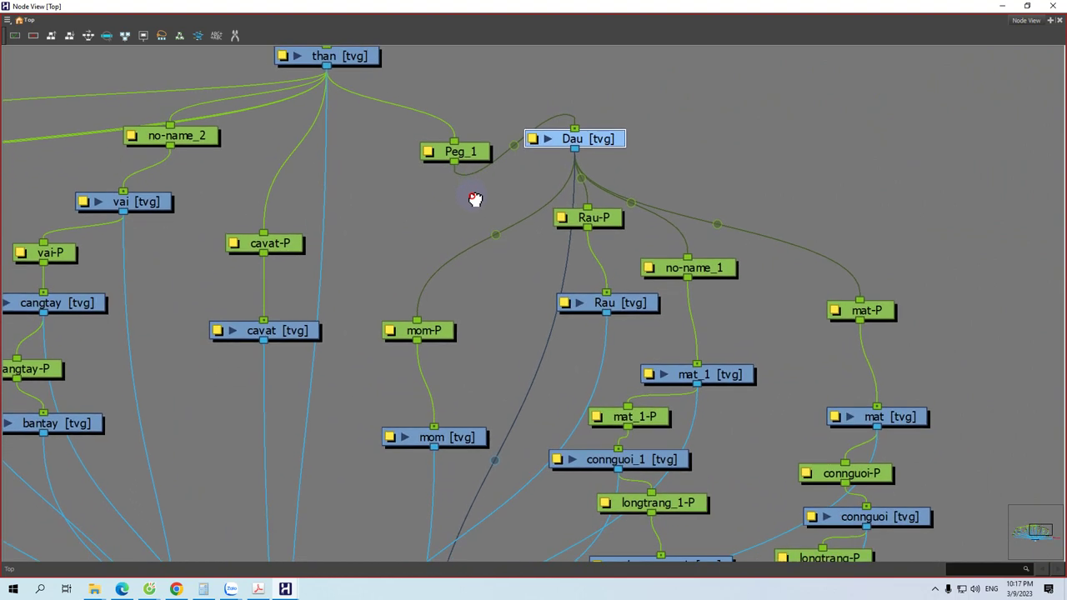
Rearrange the arm branches by lowering vai and no-name_2 and shifting no-name_3 to the right
left_click_drag(473, 290, 583, 300)
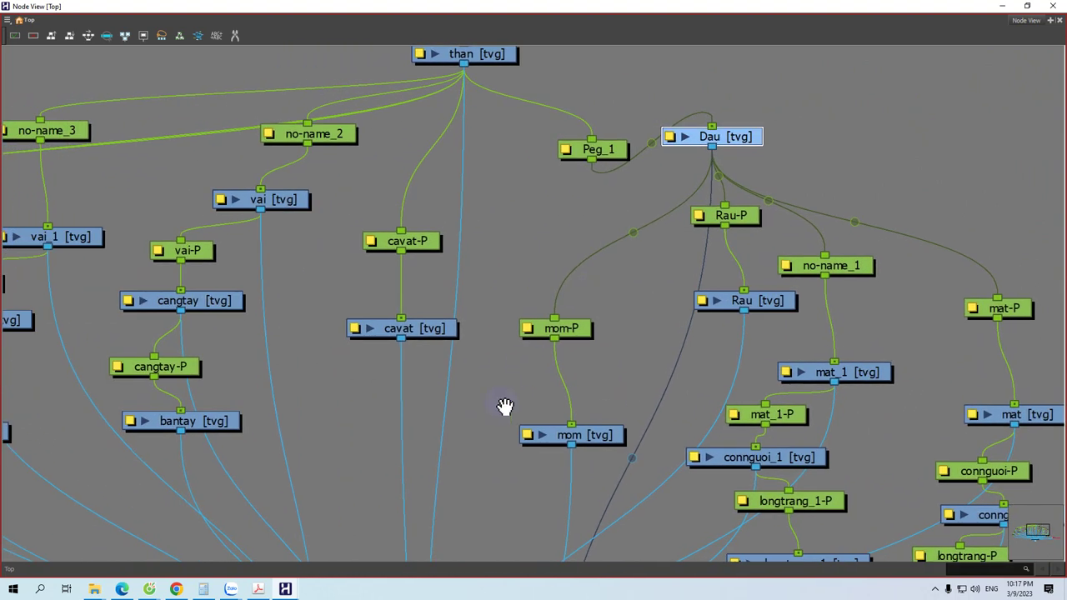
left_click_drag(505, 406, 638, 431)
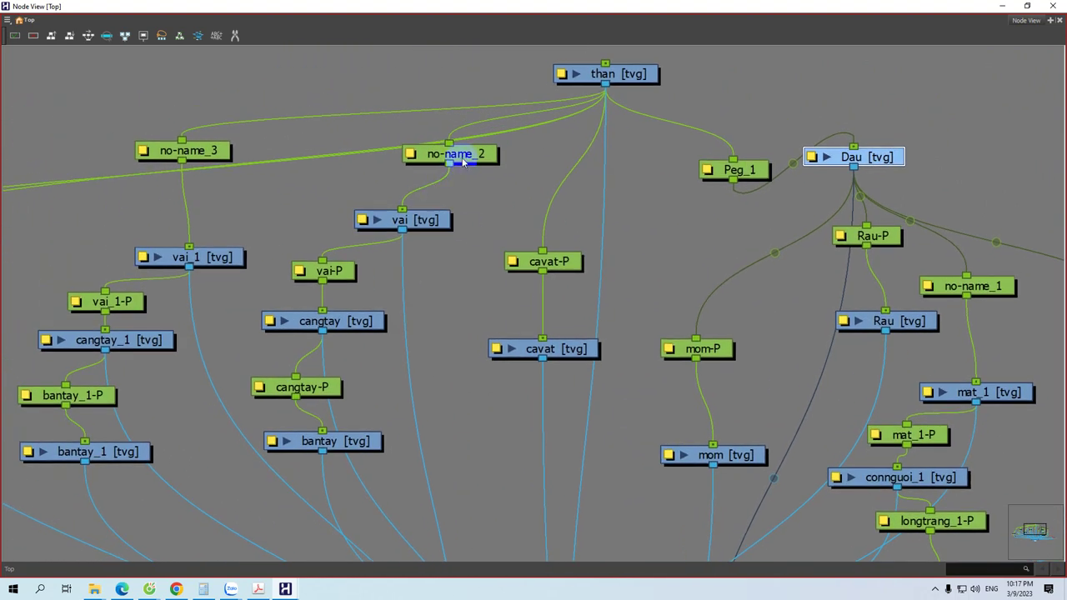
left_click_drag(440, 220, 460, 233)
left_click_drag(469, 158, 476, 190)
left_click_drag(218, 151, 302, 158)
Review the leg, arm and head branches and shift mom-P to the right above mom
left_click_drag(464, 183, 724, 160)
left_click_drag(281, 322, 625, 217)
left_click_drag(588, 345, 369, 453)
left_click_drag(429, 262, 244, 297)
left_click_drag(716, 238, 351, 236)
left_click_drag(605, 276, 448, 219)
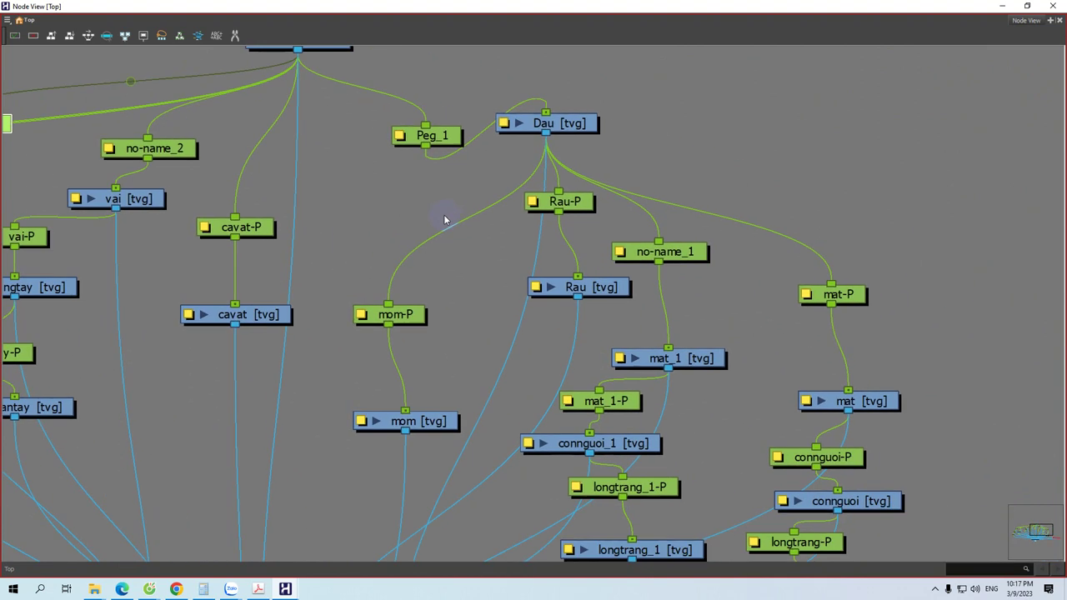
left_click_drag(408, 317, 443, 315)
left_click_drag(515, 365, 425, 264)
Rearrange the first eye branch so mat_1, mat_1-P, connguoi_1, longtrang_1-P and longtrang_1 are spaced apart under no-name_1
left_click_drag(597, 261, 620, 241)
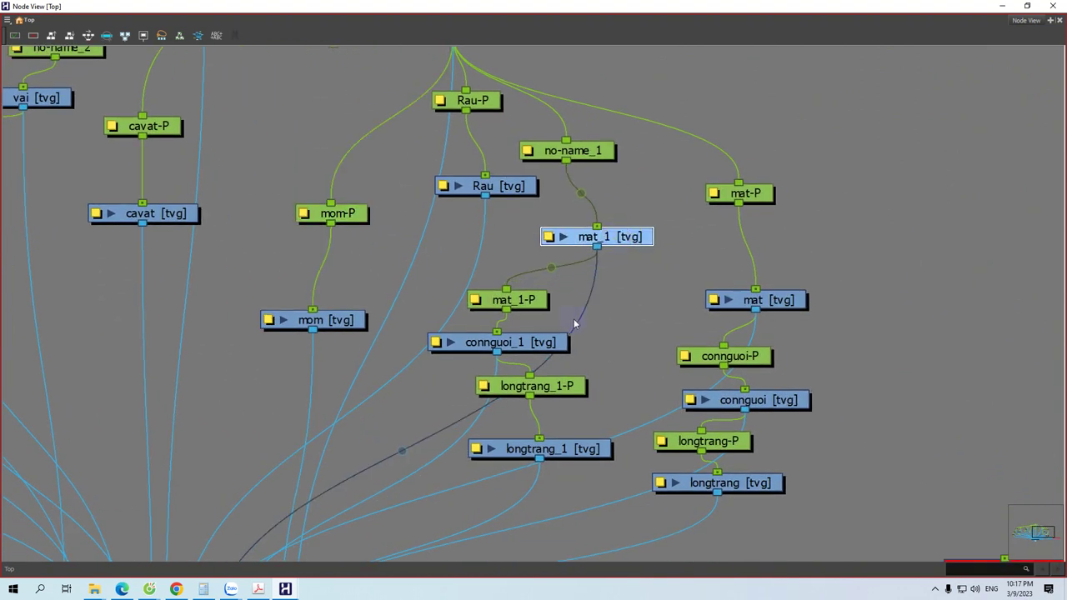
left_click(534, 302)
left_click_drag(536, 302, 644, 323)
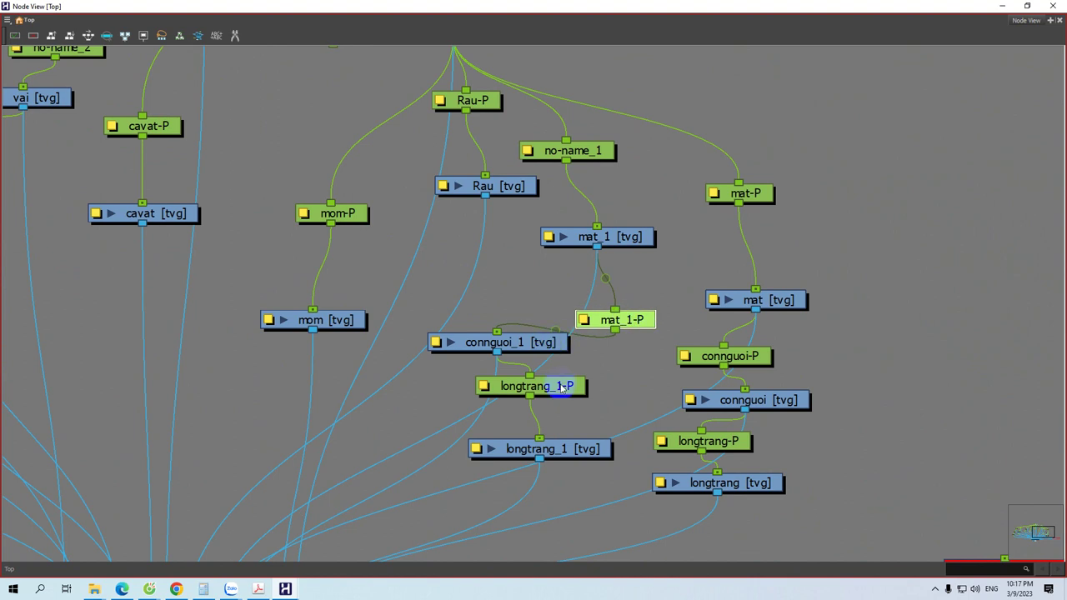
left_click_drag(566, 389, 587, 391)
left_click_drag(550, 348, 653, 367)
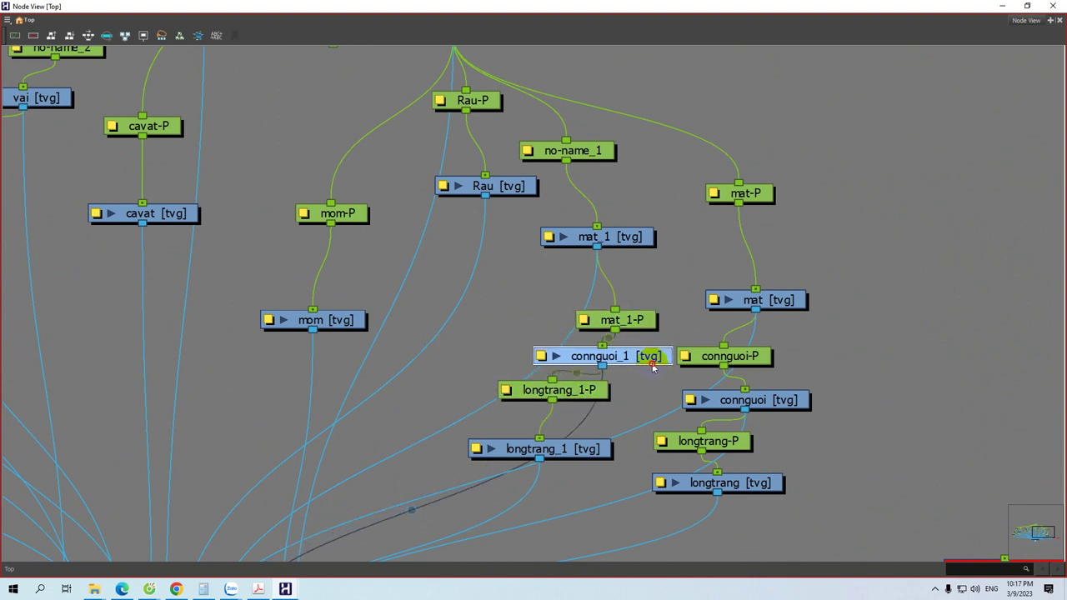
left_click_drag(588, 450, 557, 460)
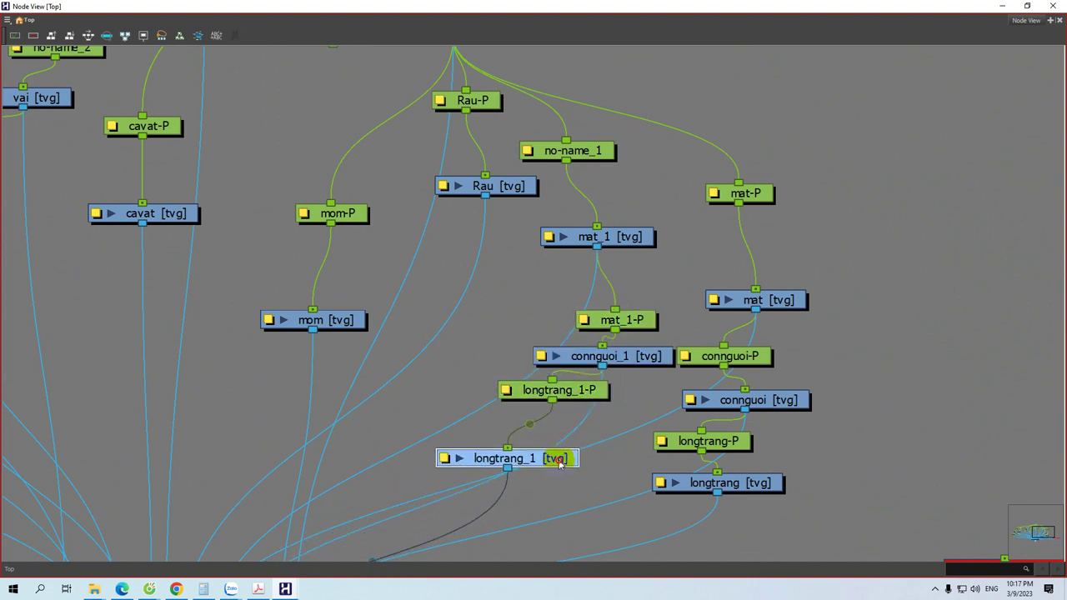
Shift connguoi-P, connguoi, longtrang-P and longtrang to the right beneath mat
left_click(724, 444)
left_click_drag(724, 444, 760, 444)
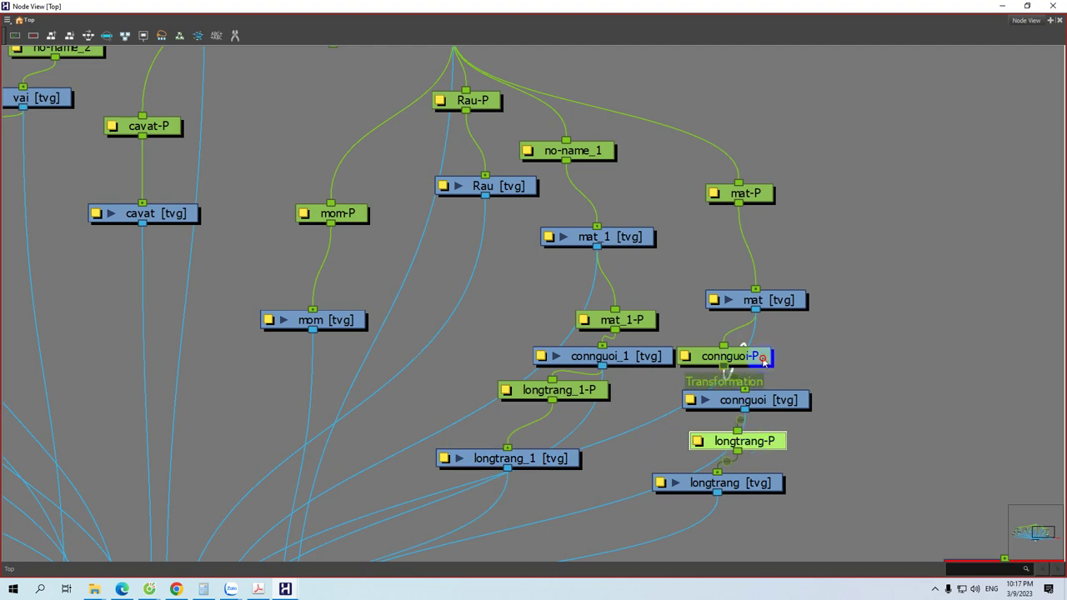
left_click_drag(743, 362, 820, 357)
left_click_drag(777, 402, 836, 392)
left_click_drag(765, 443, 786, 438)
left_click_drag(748, 481, 771, 488)
Minimize the separate Node View window and display the character in the Camera view
left_click_drag(659, 262, 825, 277)
left_click_drag(580, 303, 681, 441)
left_click_drag(553, 253, 610, 227)
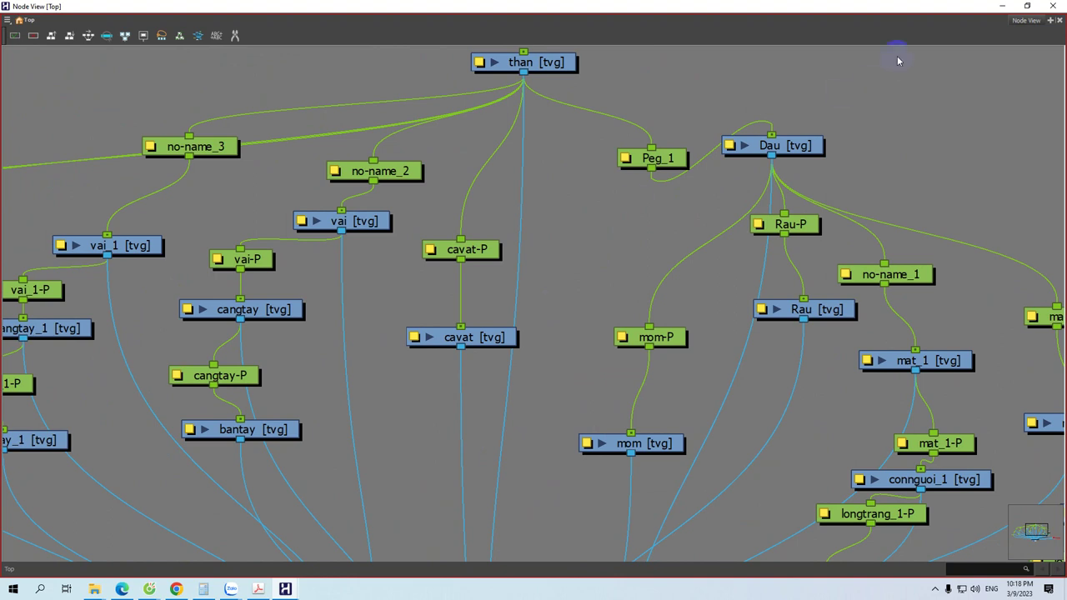
left_click(1001, 7)
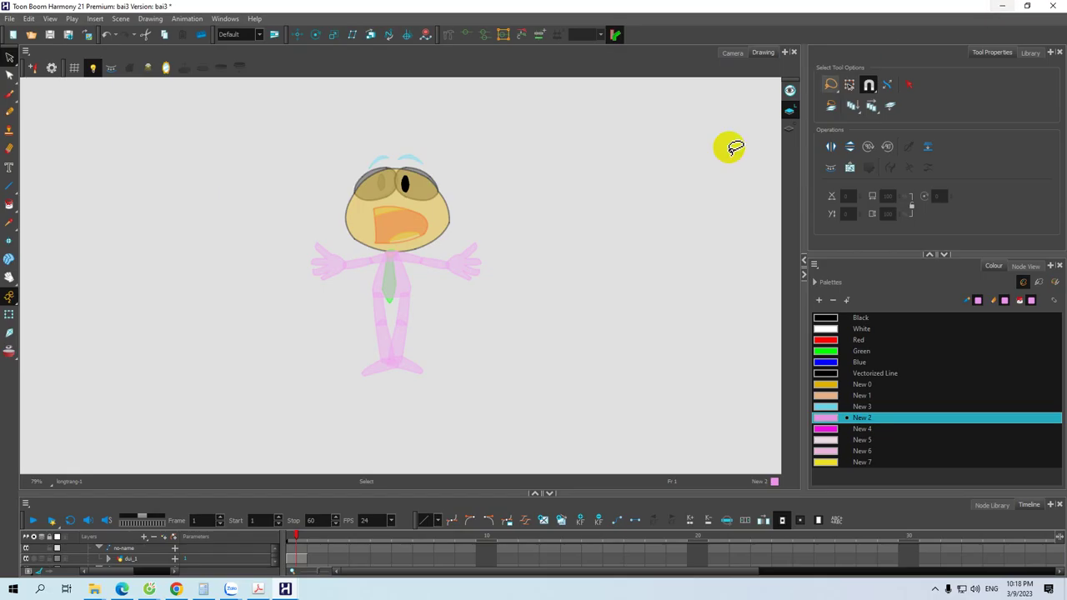
left_click(730, 53)
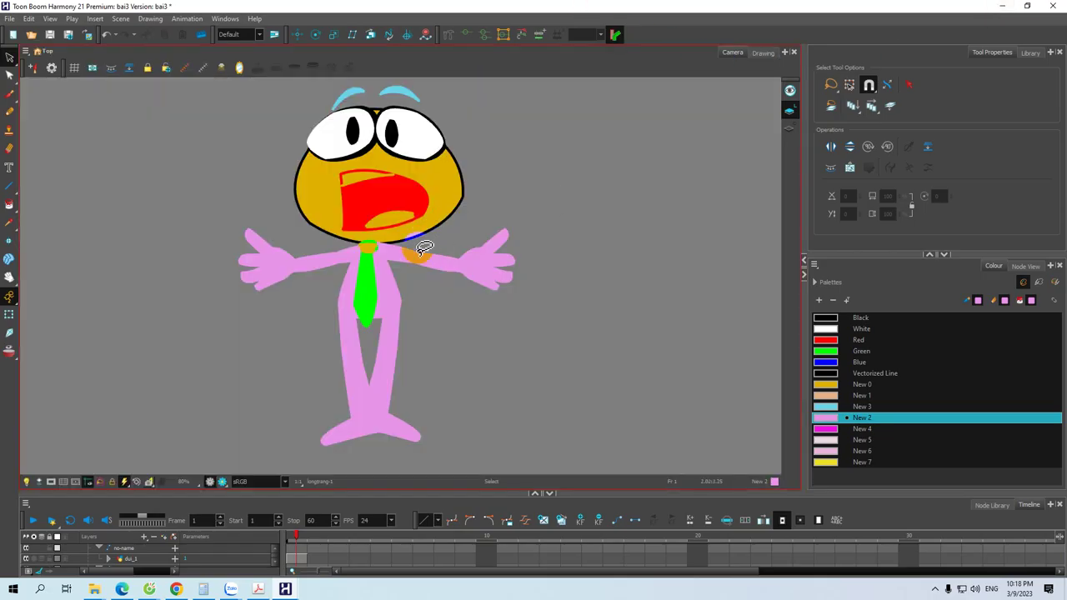
Select the character's body together with its attached parts using the Transform tool
left_click(9, 314)
left_click(385, 300)
mouse_move(388, 292)
left_mouse_down()
mouse_move(567, 288)
mouse_move(341, 302)
mouse_move(392, 276)
mouse_move(400, 310)
mouse_move(416, 275)
mouse_move(369, 303)
mouse_move(407, 272)
mouse_move(372, 286)
mouse_move(392, 300)
left_mouse_up()
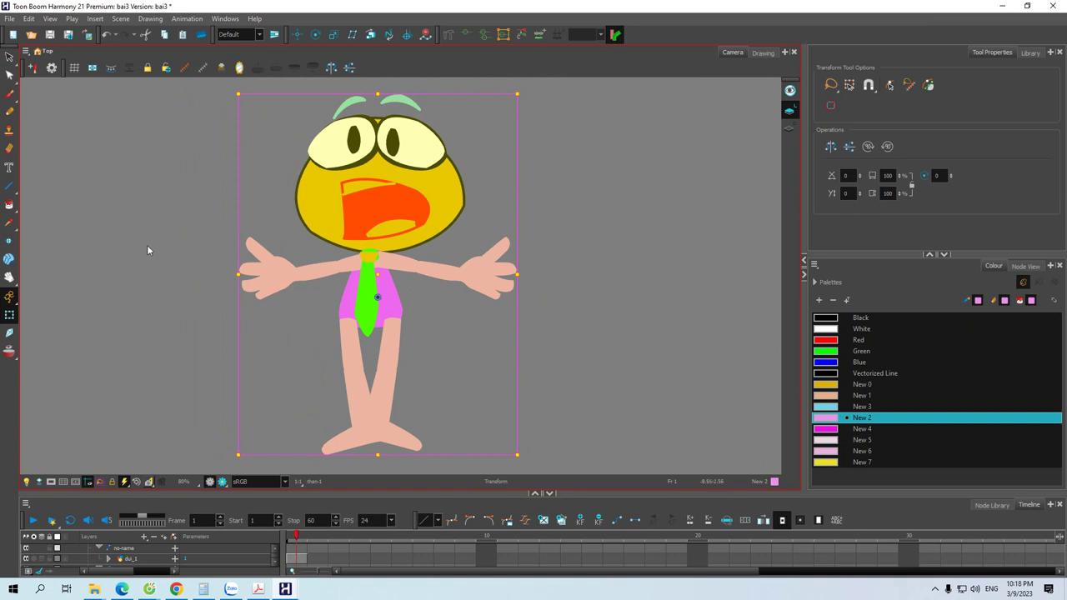
Enlarge the Timeline and collapse all the peg layers nested under than
left_click_drag(305, 493, 304, 404)
left_click(98, 535)
left_click(99, 519)
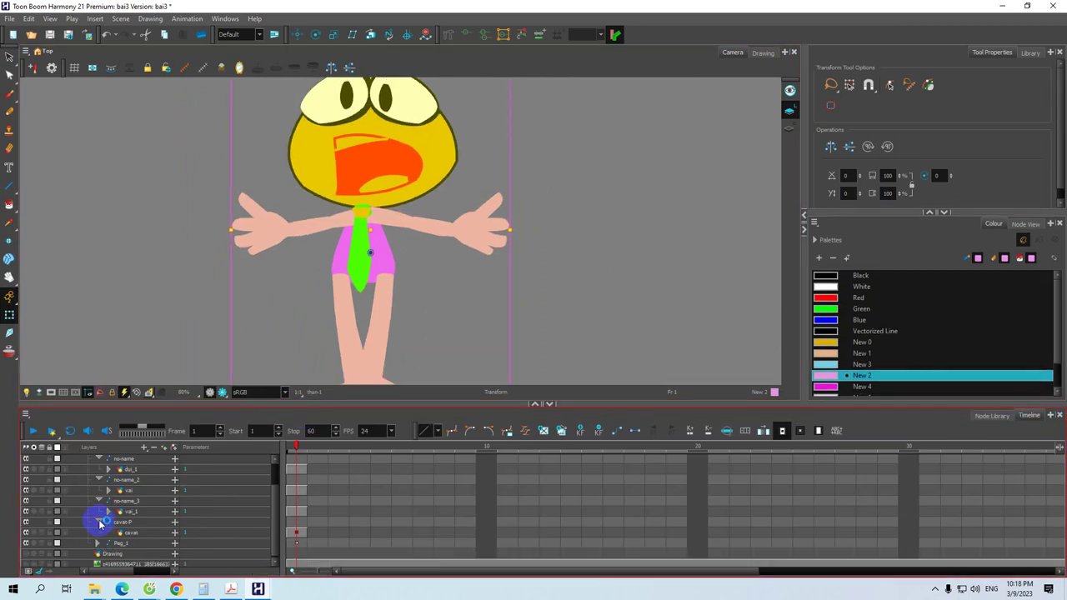
left_click(99, 509)
left_click(99, 500)
left_click(98, 491)
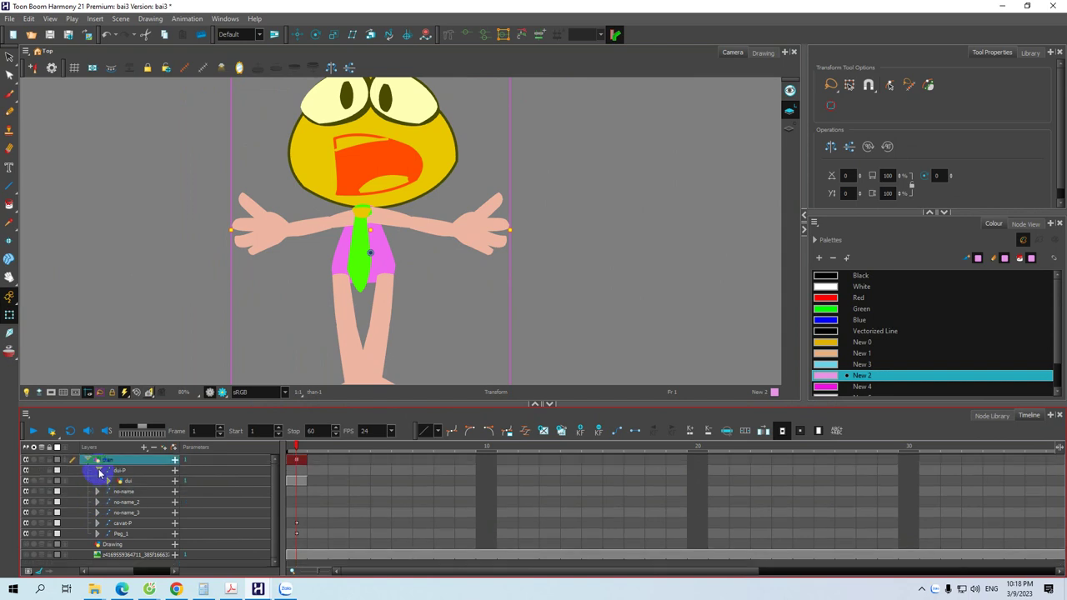
left_click(99, 470)
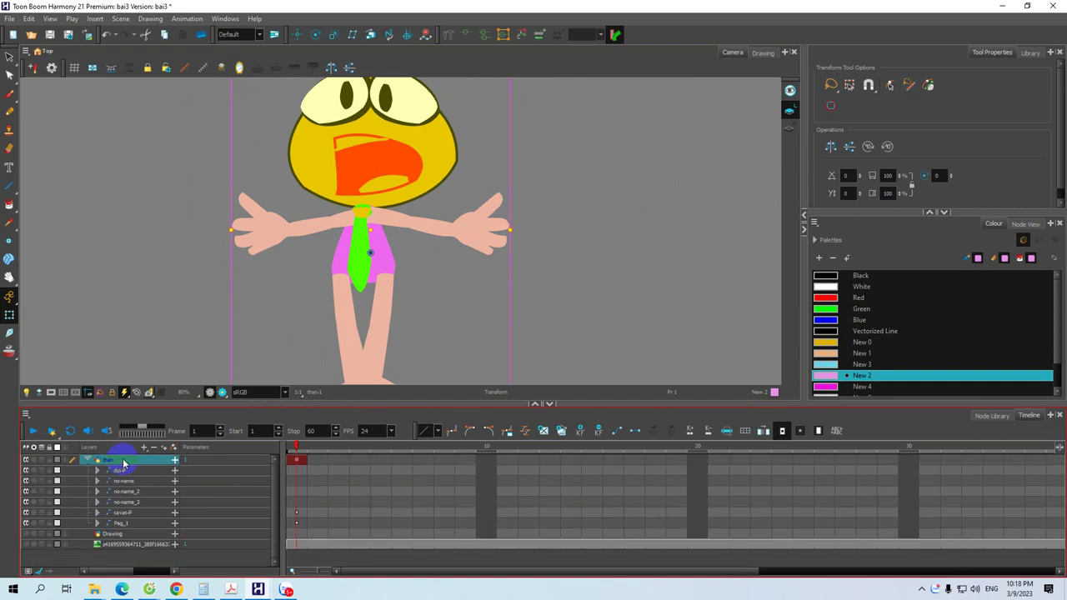
Add a parent peg to the than layer, collapse than and select its new peg
left_click(174, 450)
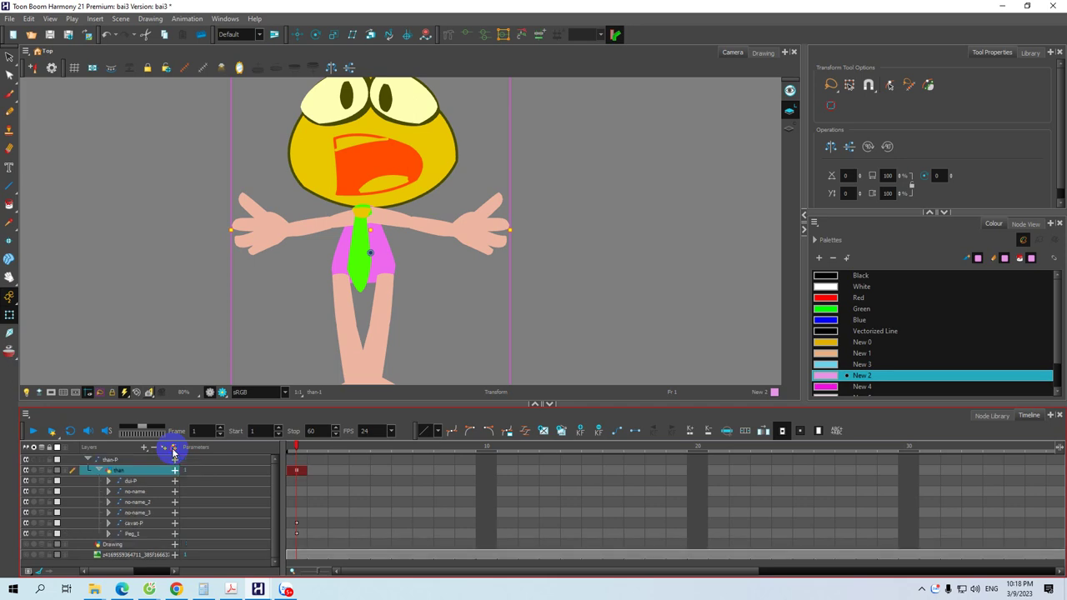
left_click(100, 470)
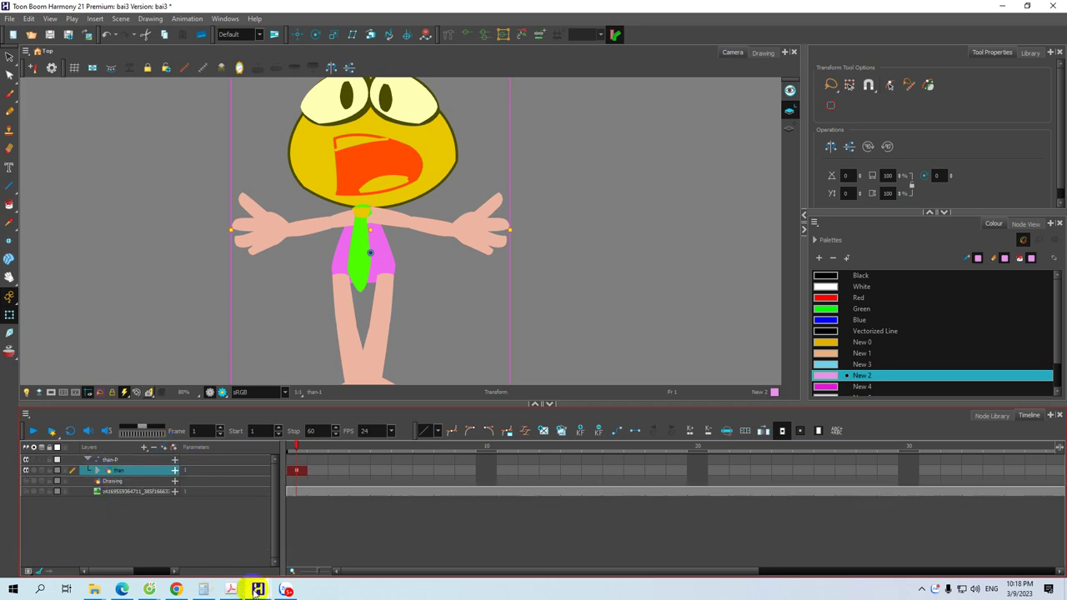
left_click(130, 461)
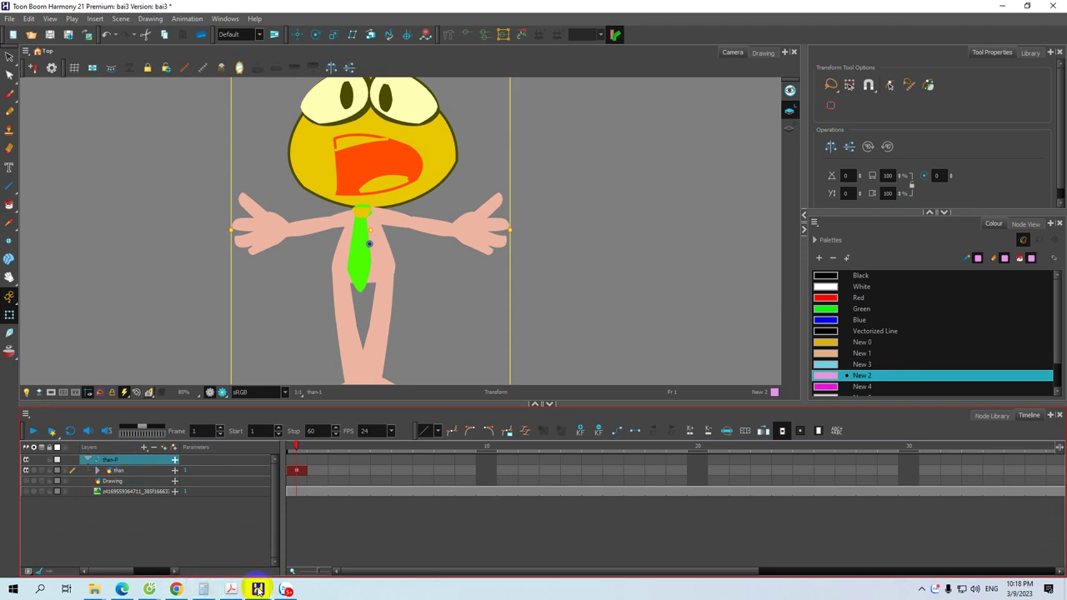
Switch to the separate Node View window and move the than-P peg from beside the Composite node to above the than node
mouse_move(258, 588)
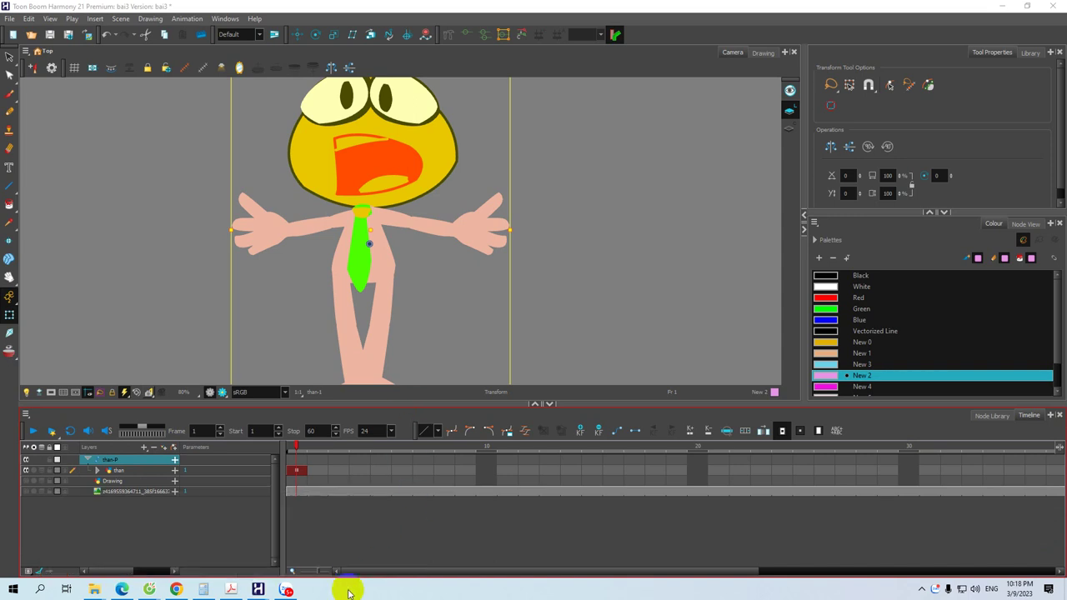
left_click(260, 590)
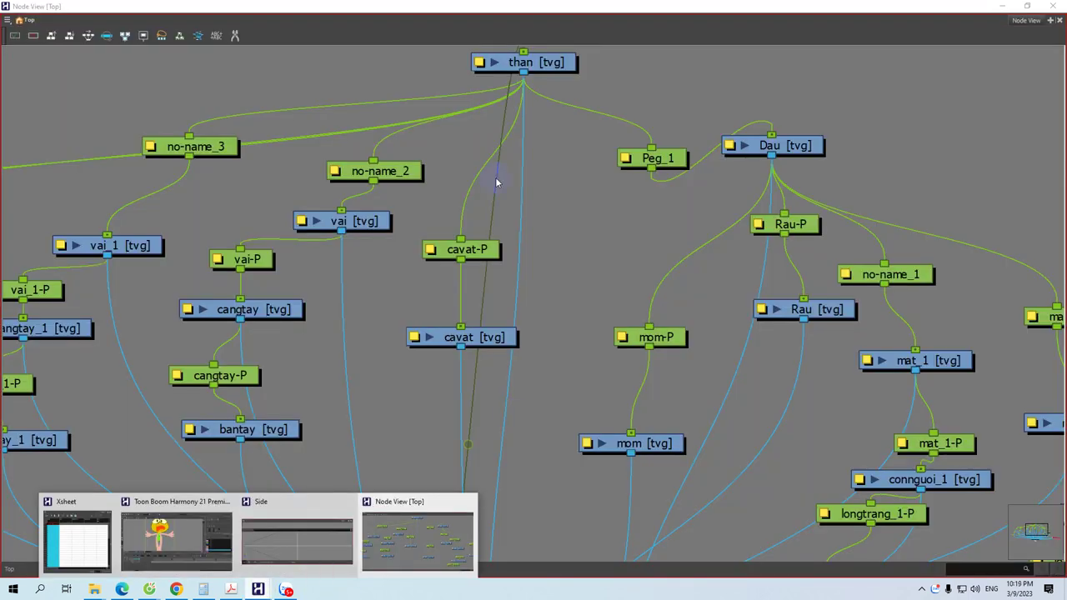
scroll(497, 180, "up", 2)
scroll(528, 150, "down", 2)
scroll(528, 150, "down", 5)
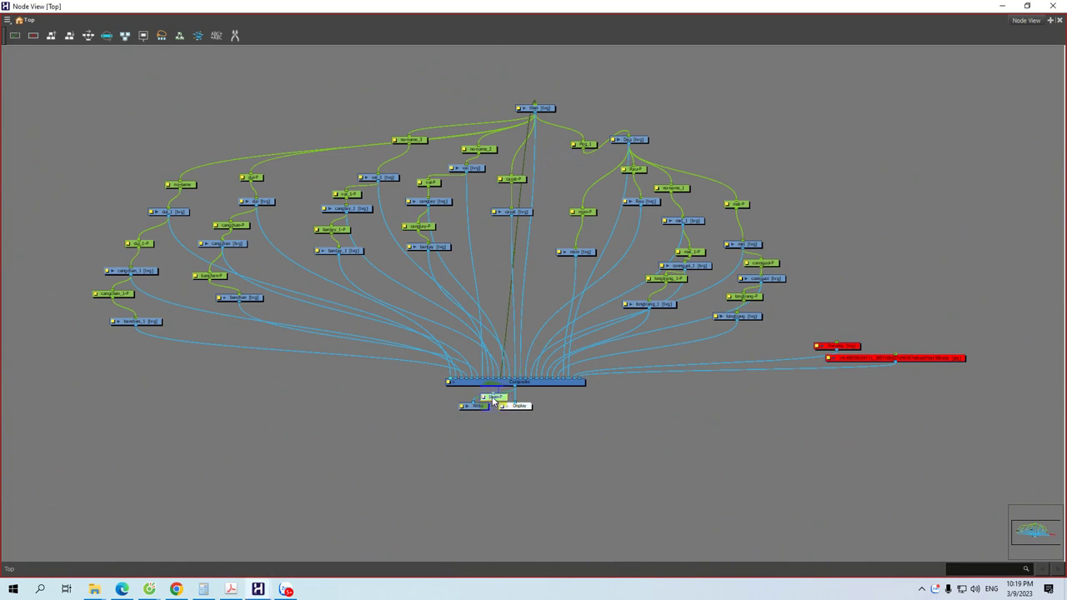
scroll(491, 402, "up", 5)
left_click_drag(490, 396, 460, 82)
left_click_drag(490, 138, 500, 371)
left_click_drag(473, 325, 479, 60)
left_click_drag(492, 73, 478, 142)
left_click_drag(380, 185, 451, 134)
left_click_drag(392, 205, 415, 158)
left_click_drag(458, 330, 443, 359)
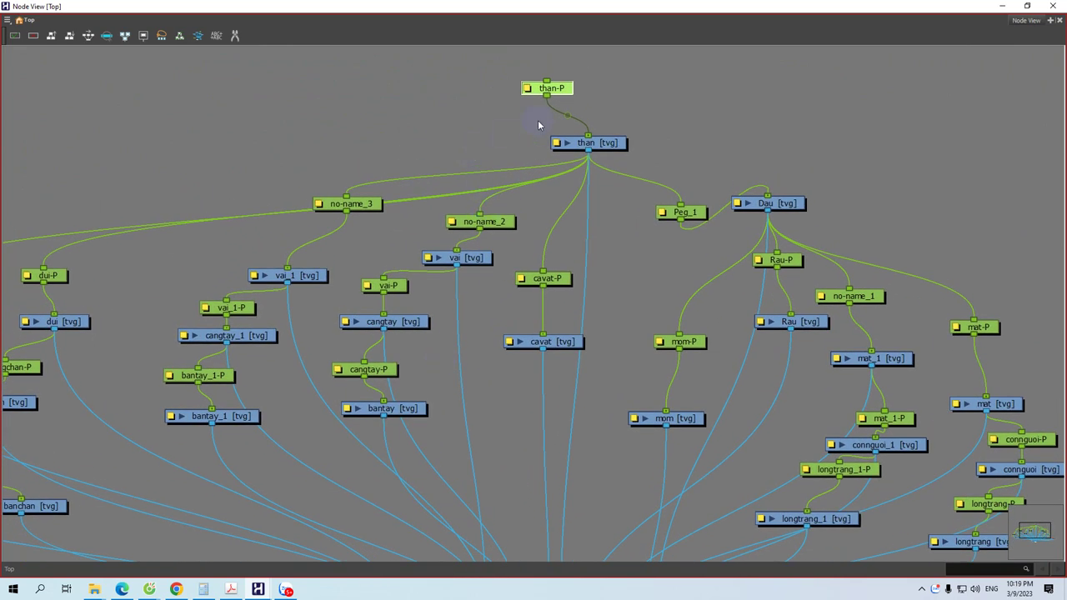
Fine-tune the than-P peg's placement so it sits just above the than node in the network
left_click_drag(561, 89, 586, 86)
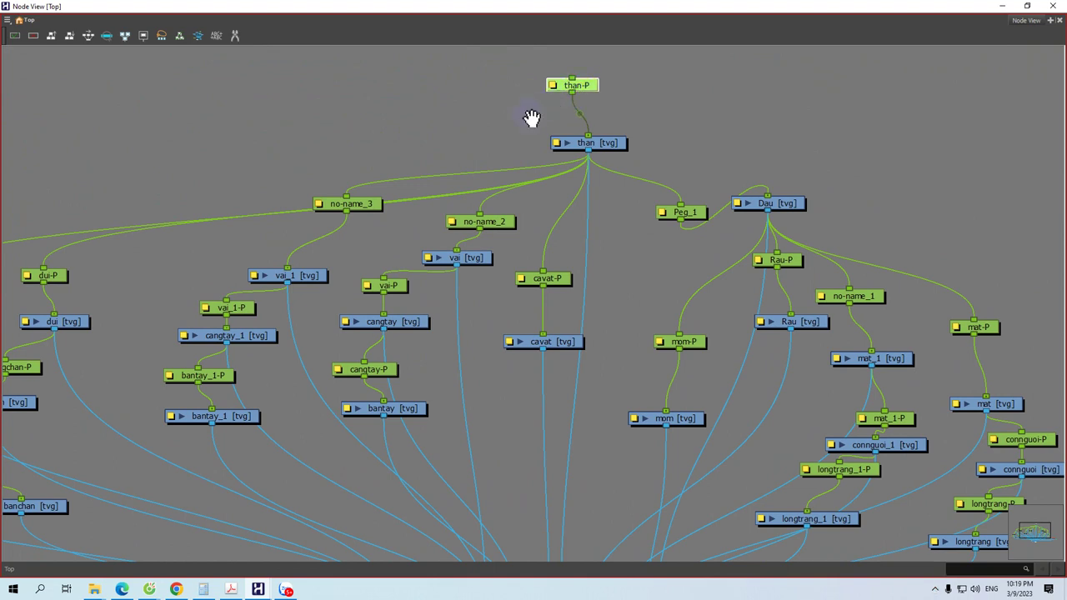
left_click_drag(545, 193, 588, 207)
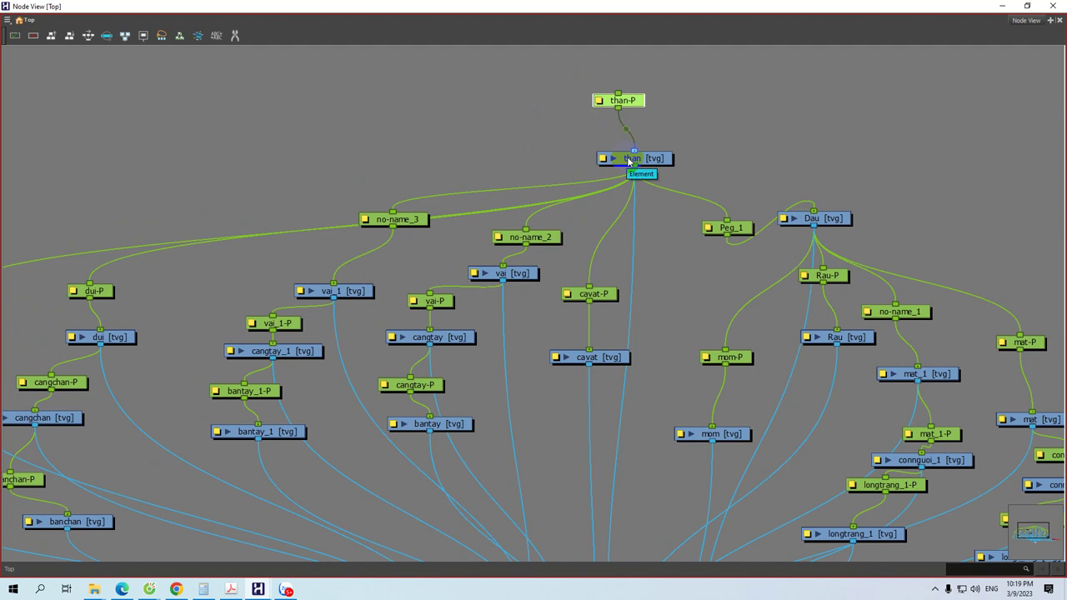
left_click_drag(625, 101, 631, 118)
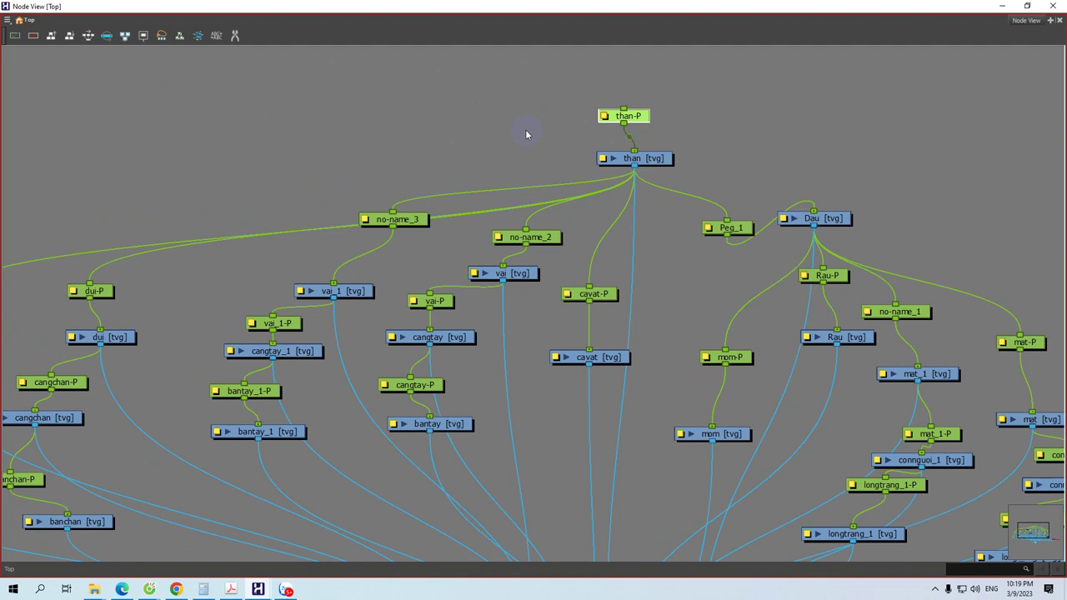
left_click_drag(622, 118, 635, 105)
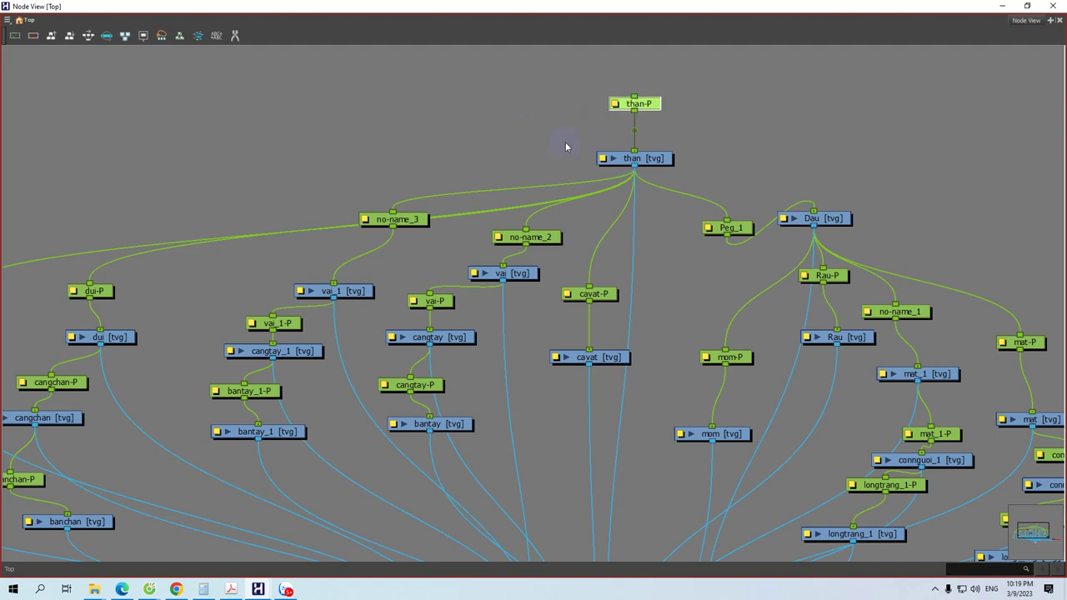
scroll(560, 142, "down", 3)
scroll(560, 141, "up", 1)
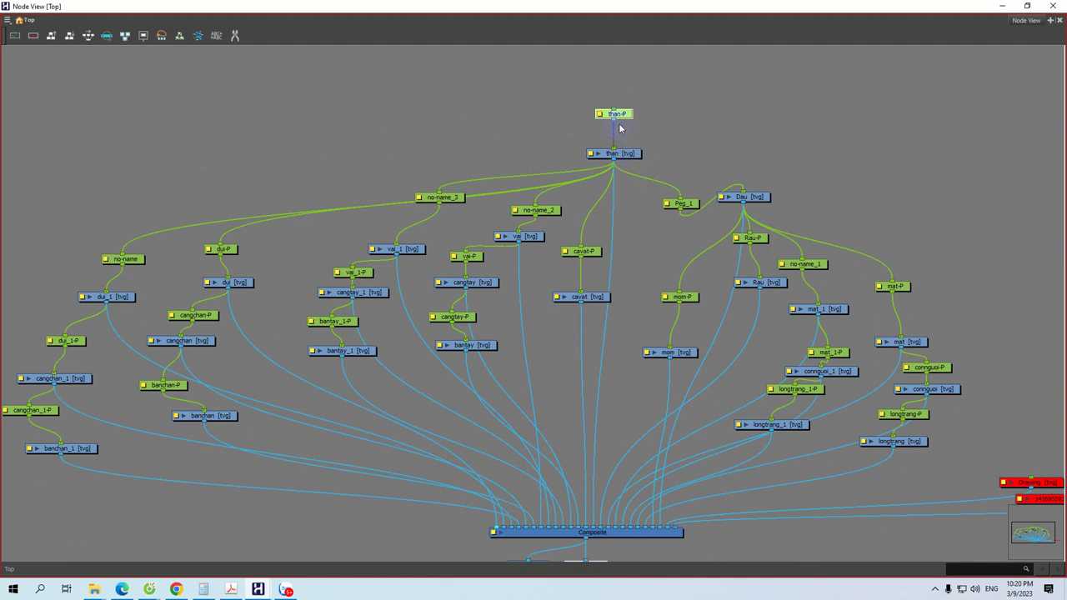
left_click_drag(624, 116, 617, 116)
left_click_drag(623, 122, 620, 120)
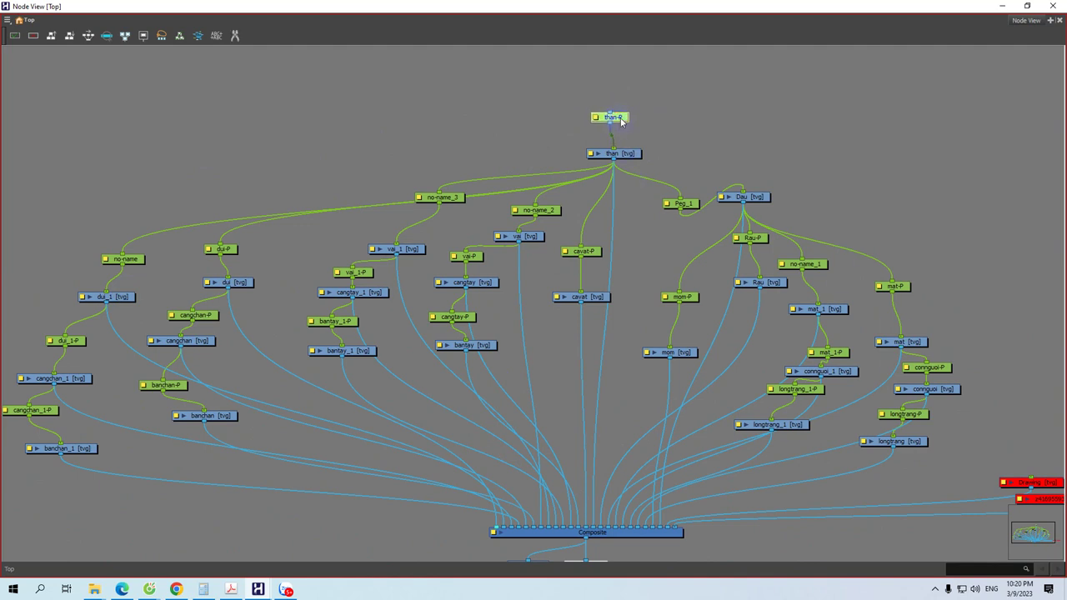
Minimize the separate Node View window and select the upper arm beside the tie in the Camera view
left_click(842, 112)
left_click(1001, 6)
scroll(385, 272, "down", 2)
scroll(389, 272, "up", 2)
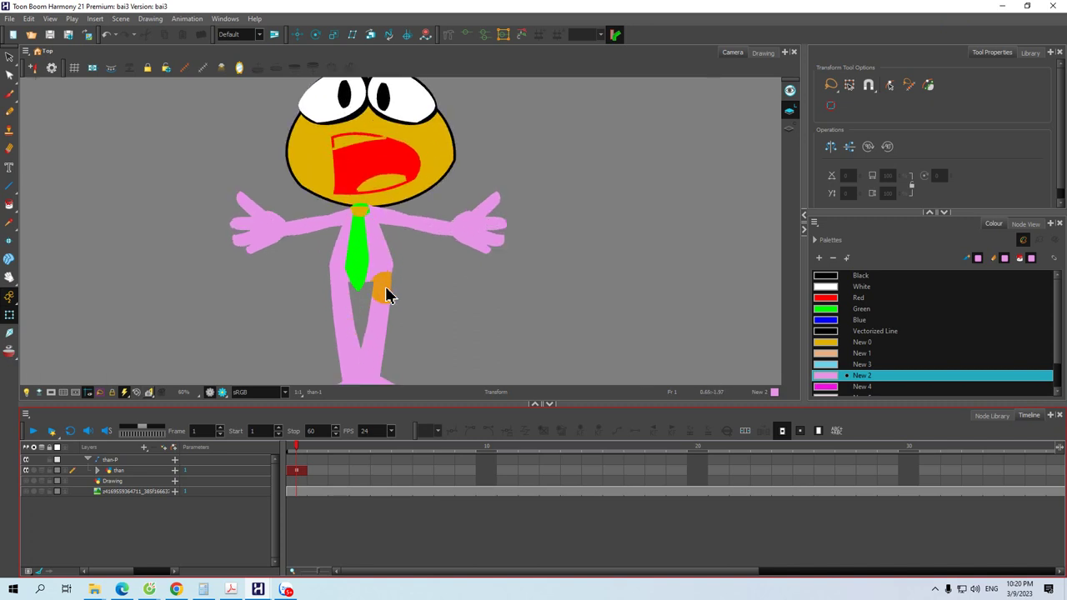
left_click(430, 175)
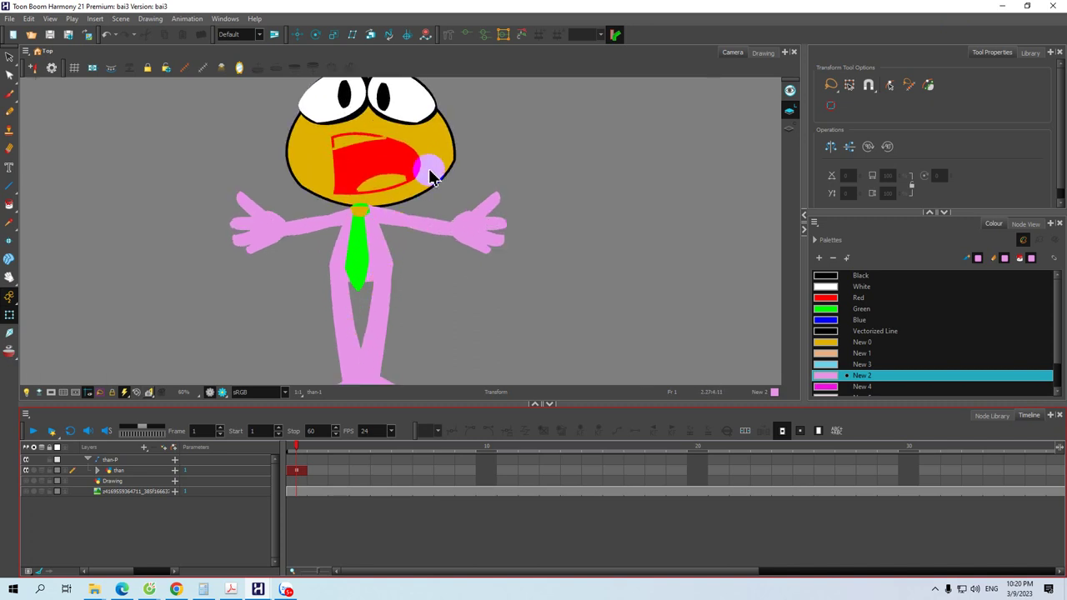
left_click(375, 252)
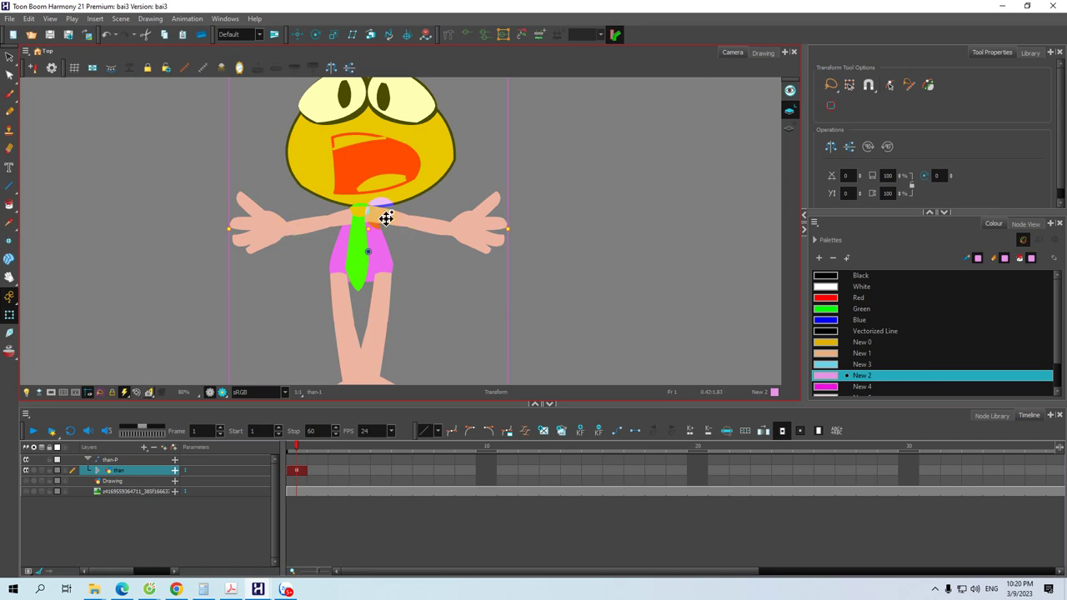
left_click(384, 219)
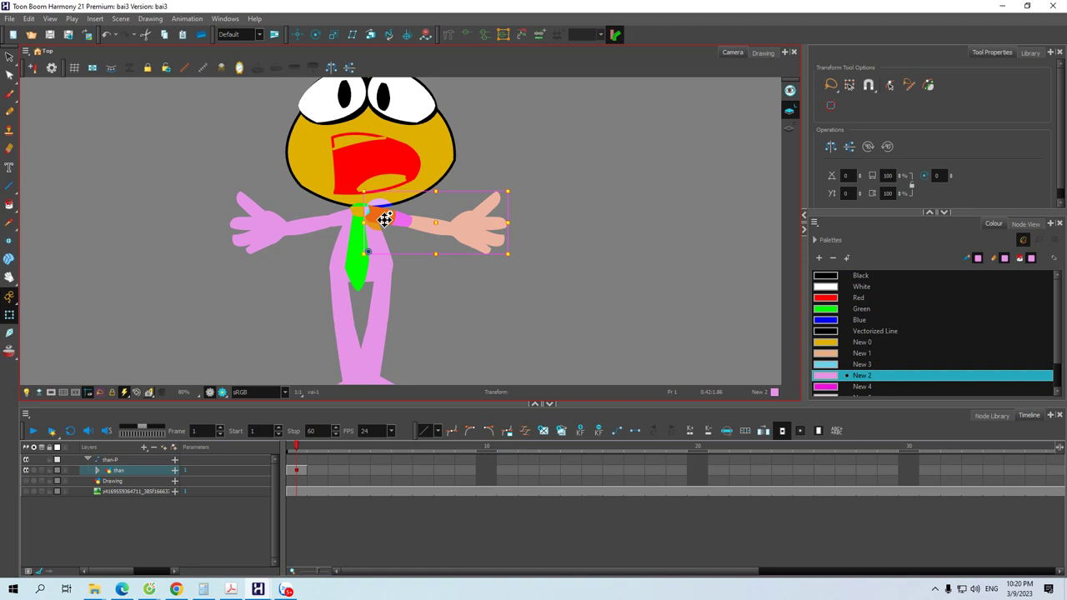
Activate the Rigging tool for the selected arm and set the bone influence radius to 3
left_click(449, 39)
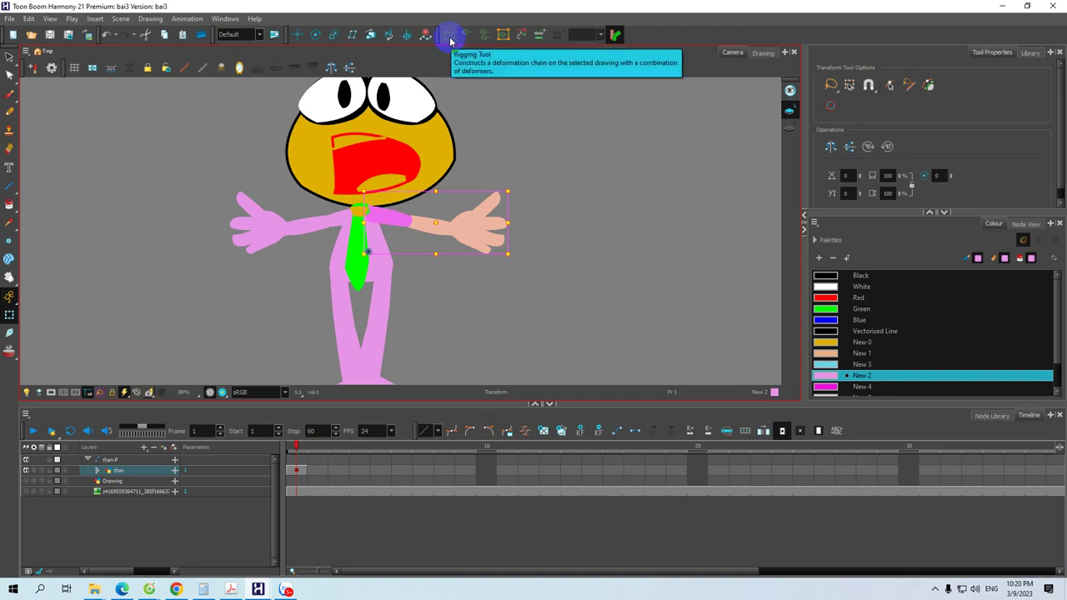
left_click(449, 36)
left_click(978, 166)
left_click(971, 165)
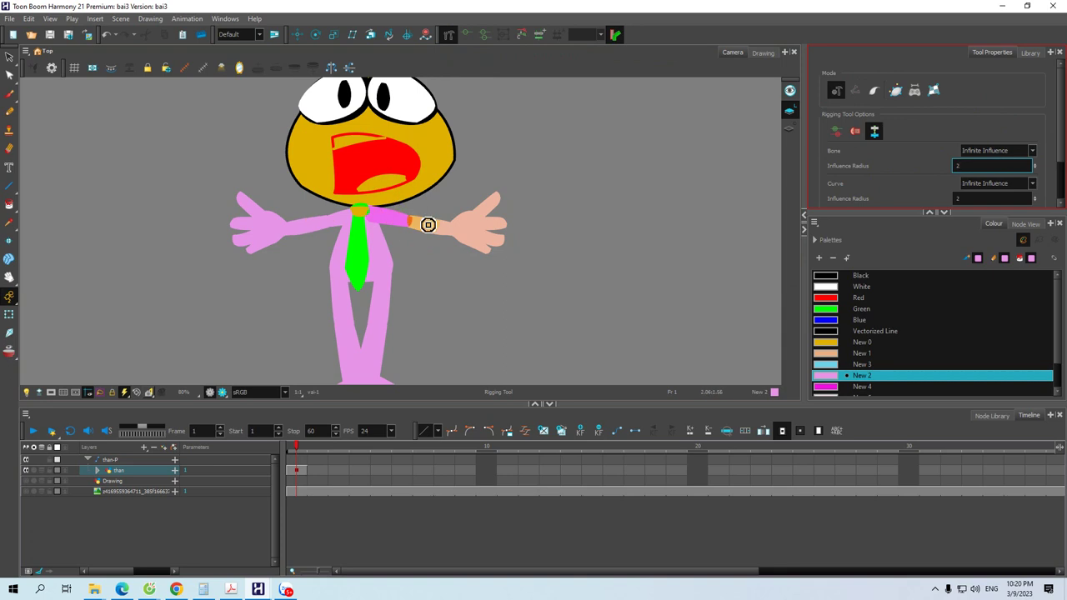
scroll(423, 230, "up", 4)
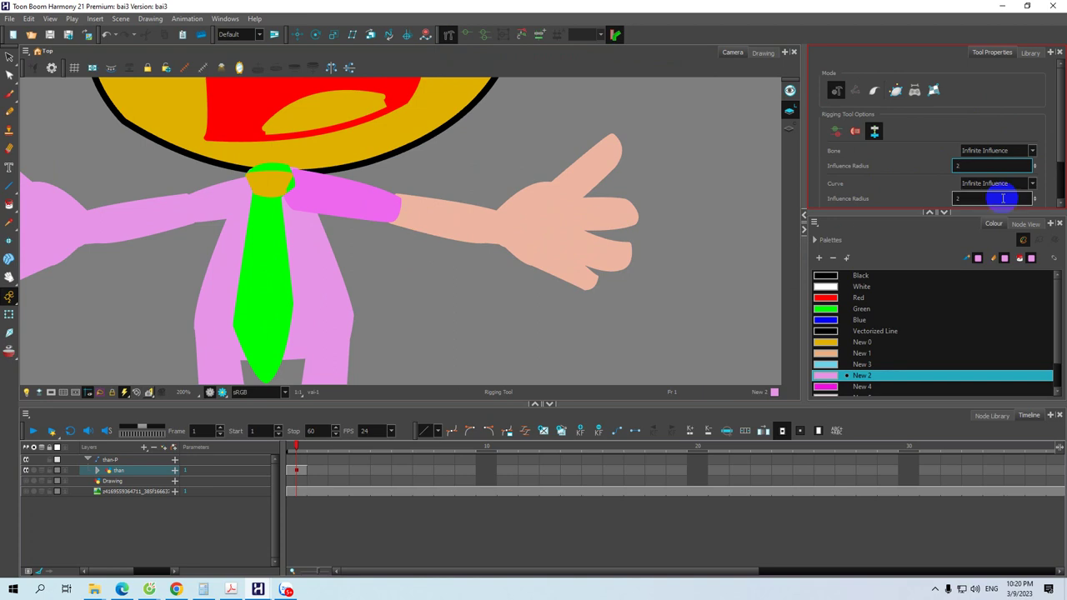
double_click(975, 167)
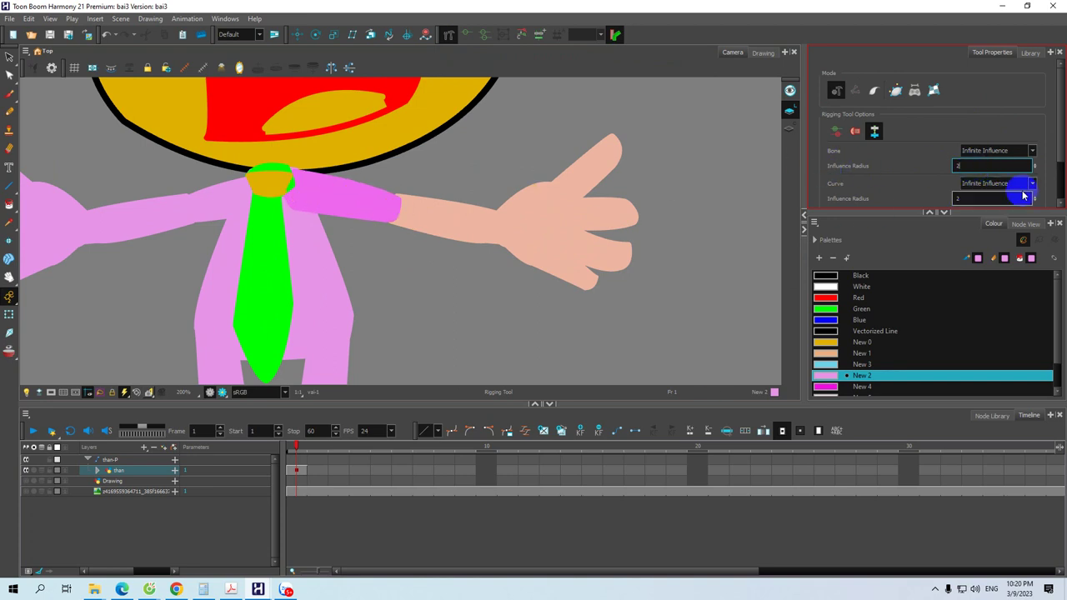
double_click(970, 164)
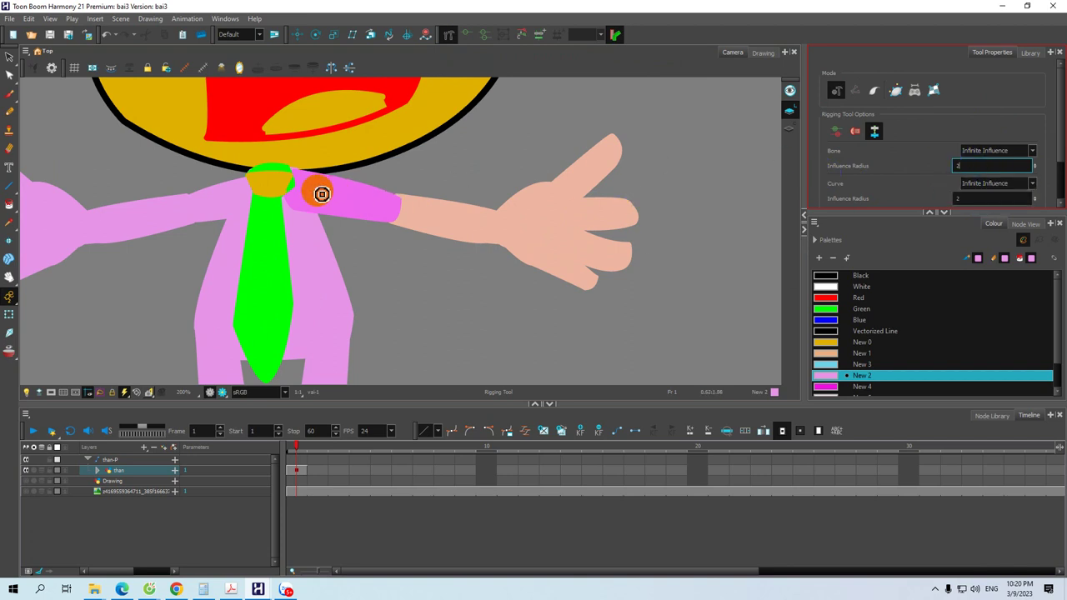
left_click(977, 172)
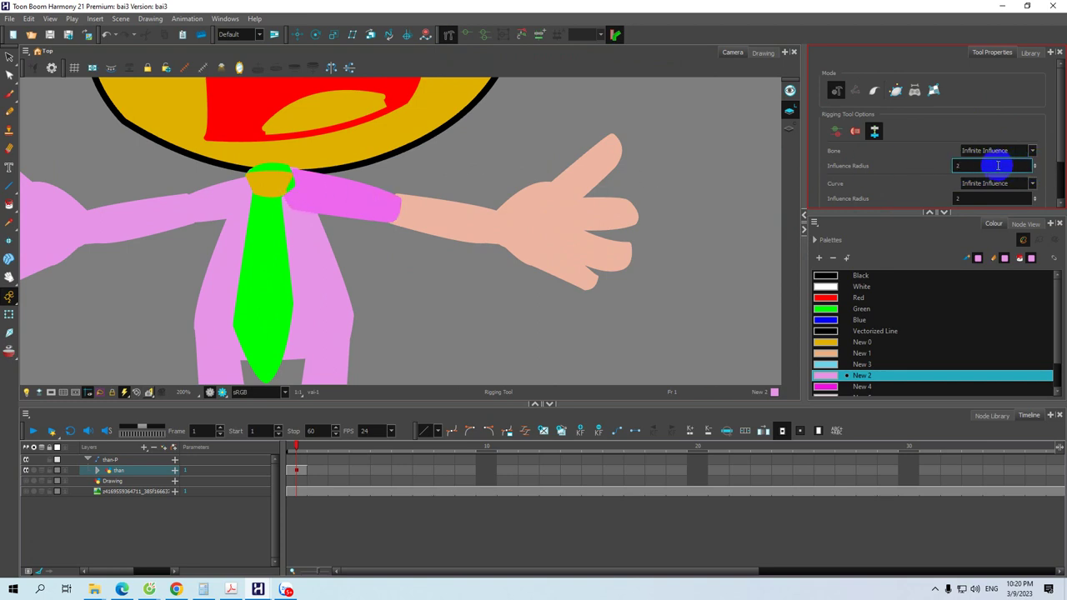
left_click_drag(1000, 164, 1035, 168)
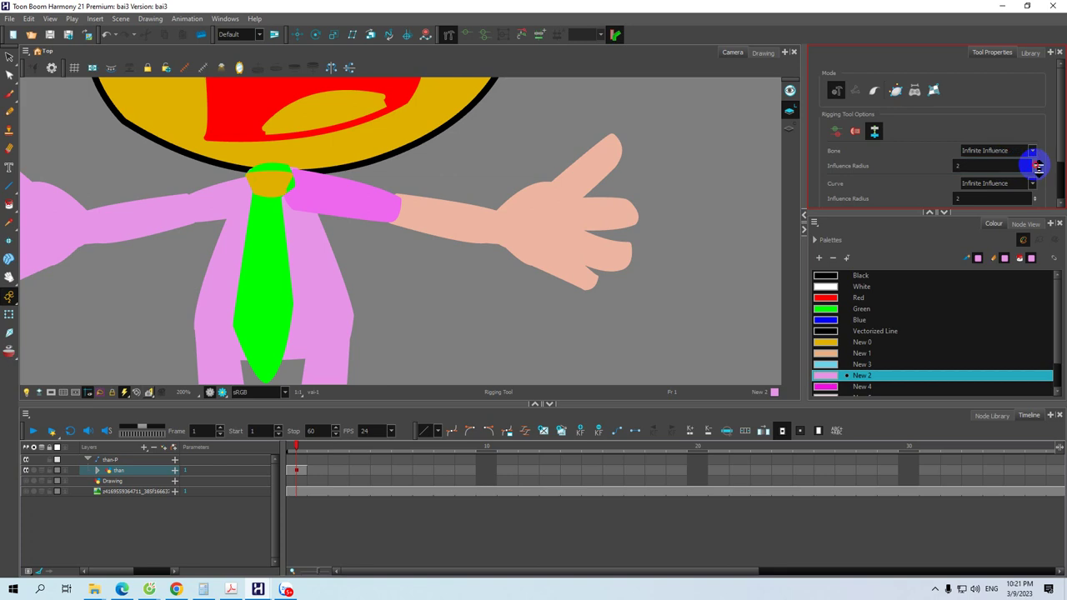
left_click_drag(1037, 162, 1037, 162)
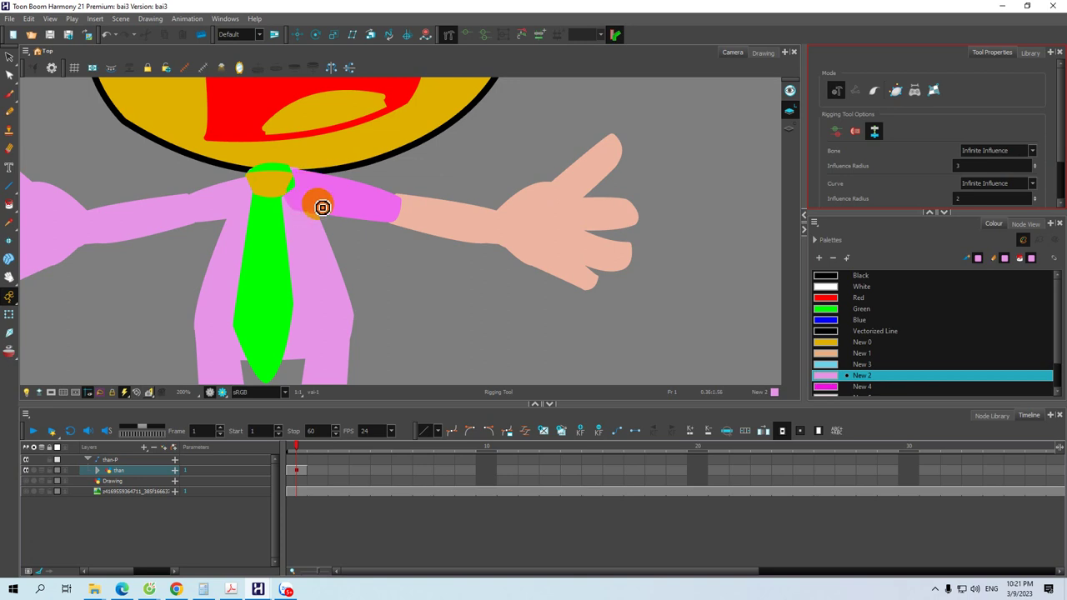
Try to build a two-bone deformation chain from the shoulder through the elbow to the wrist, and undo it
left_click(290, 188)
left_click(286, 188)
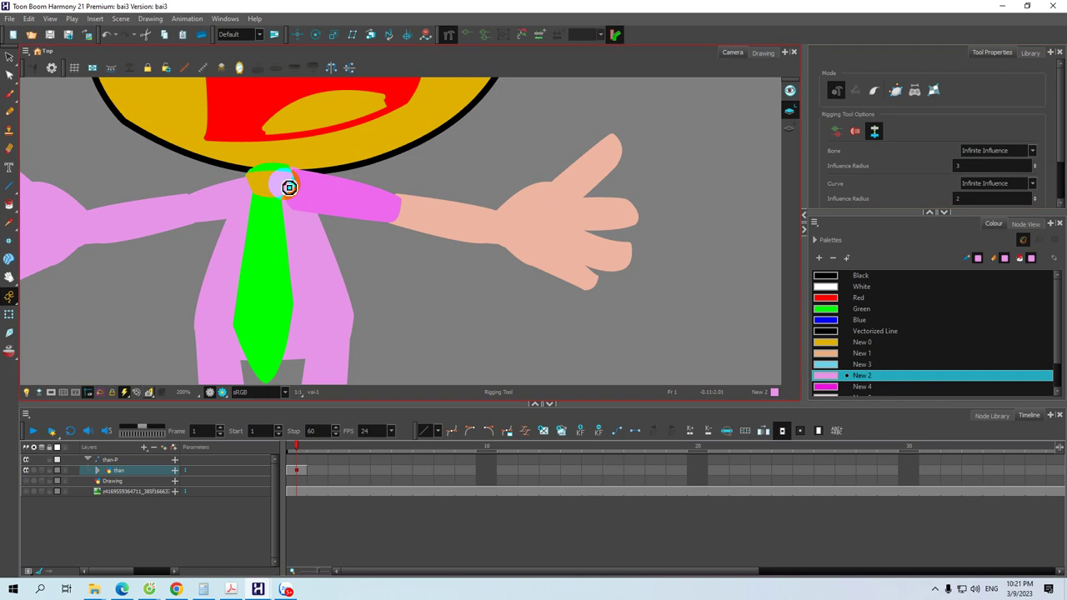
left_click(401, 212)
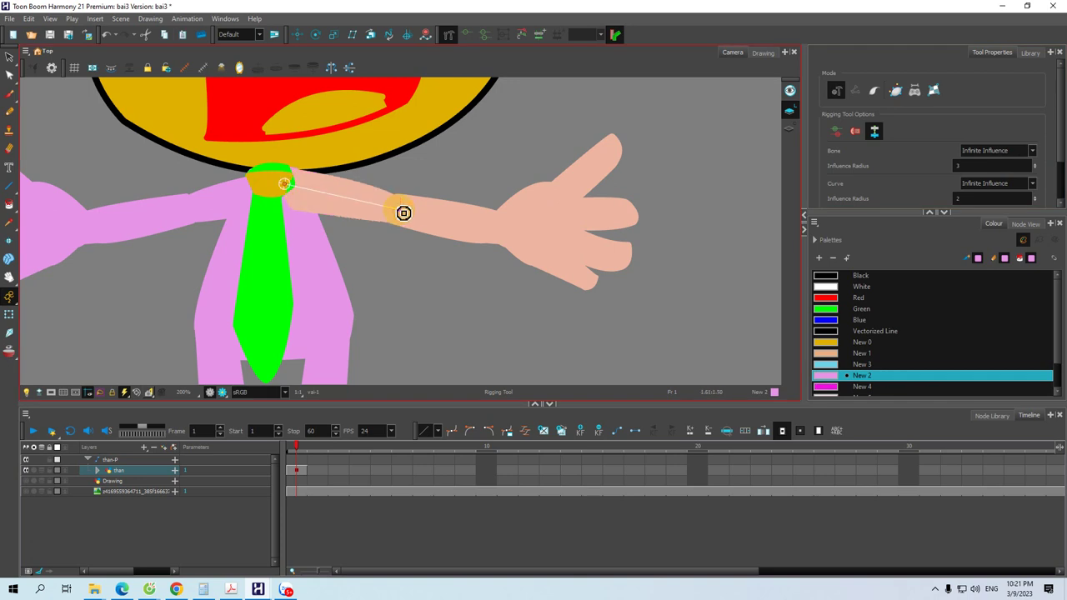
left_click(502, 227)
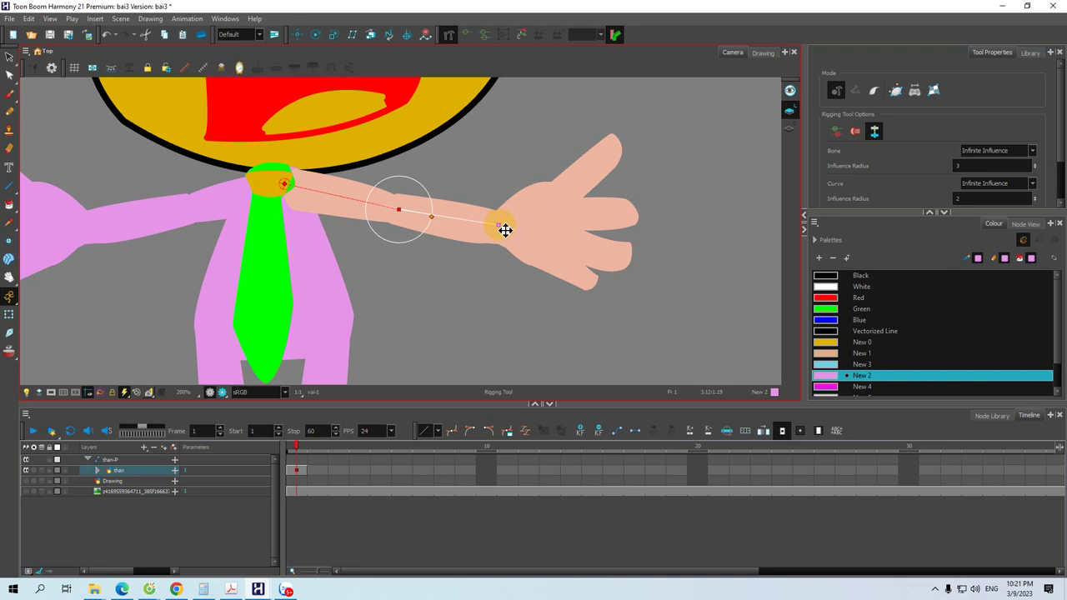
key("ctrl+z")
key("ctrl+z")
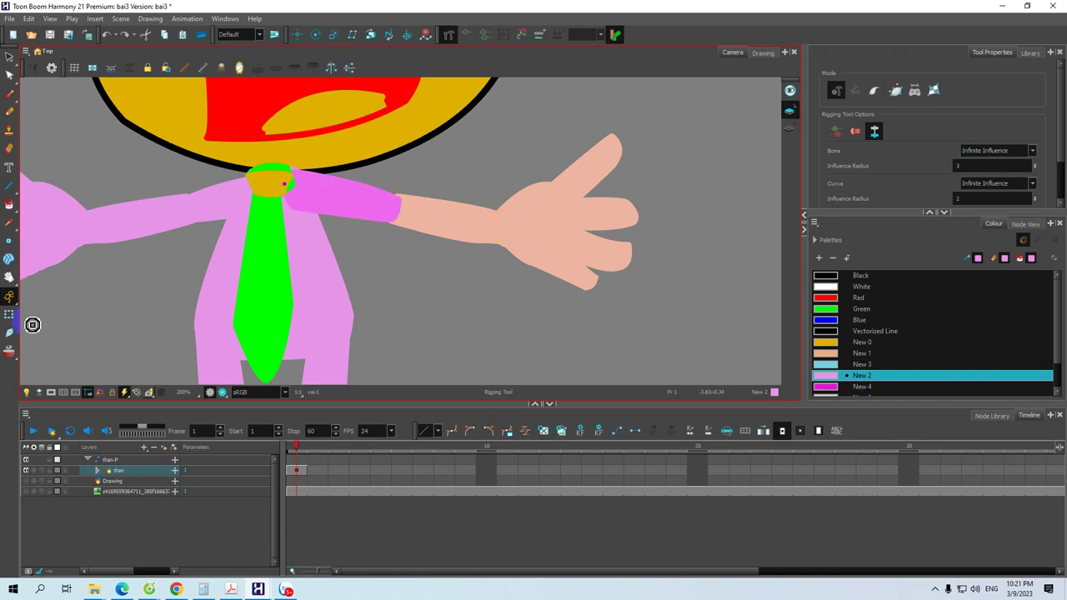
Select the upper arm with the Transform tool and move its pivot to the shoulder with the Translate tool
left_click(9, 315)
left_click(223, 281)
left_click(357, 208)
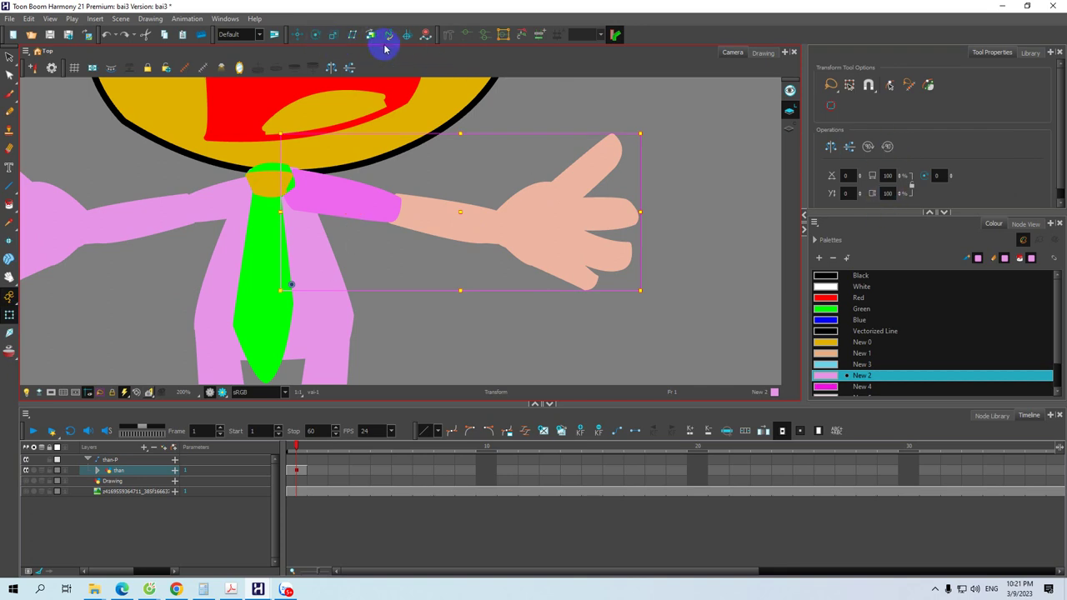
left_click(685, 175)
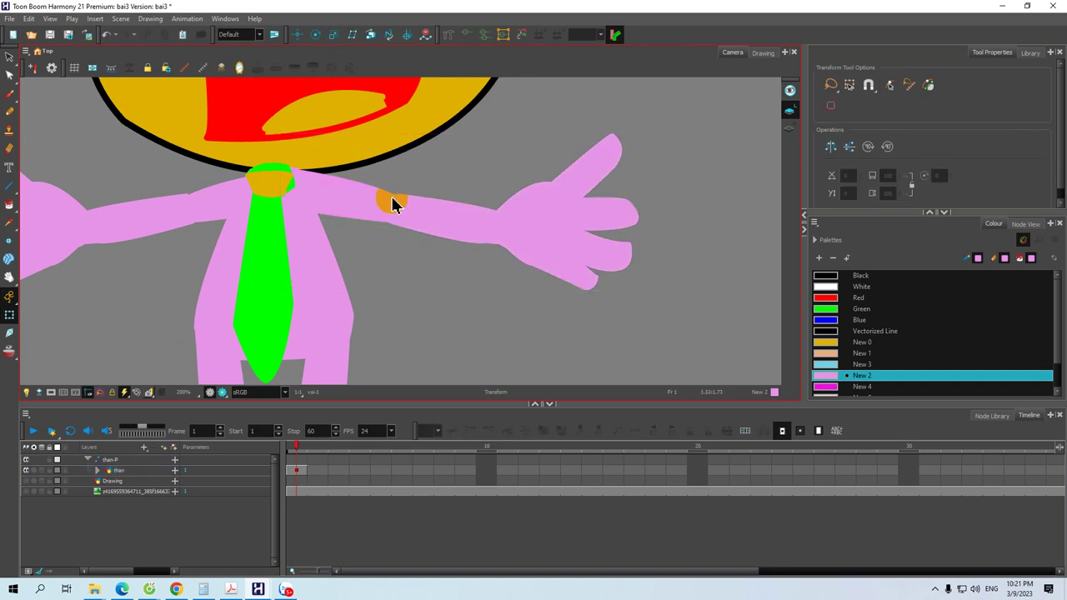
left_click(325, 203)
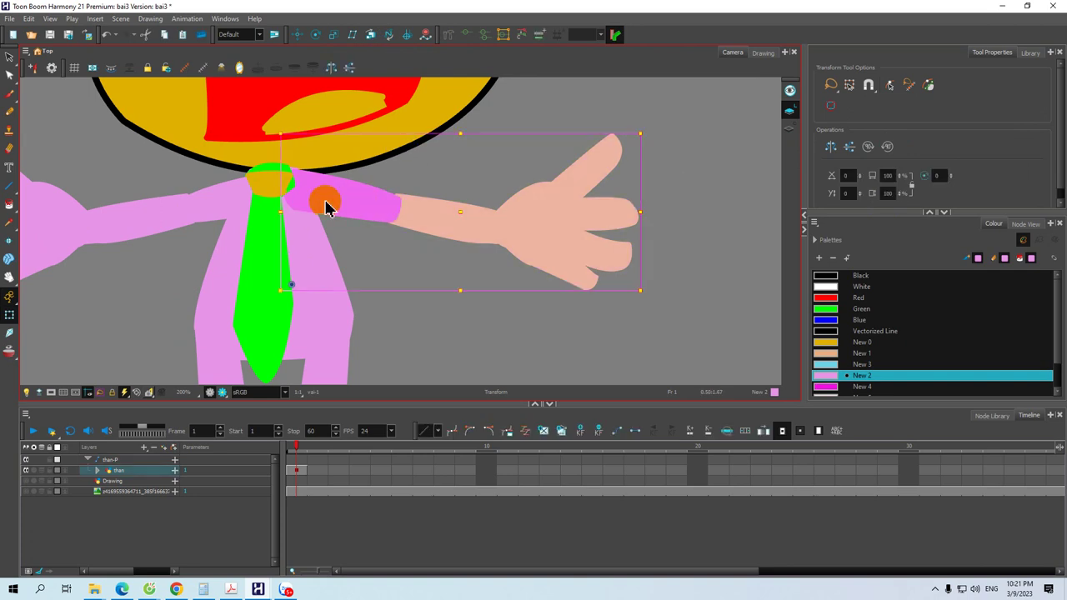
left_click(297, 34)
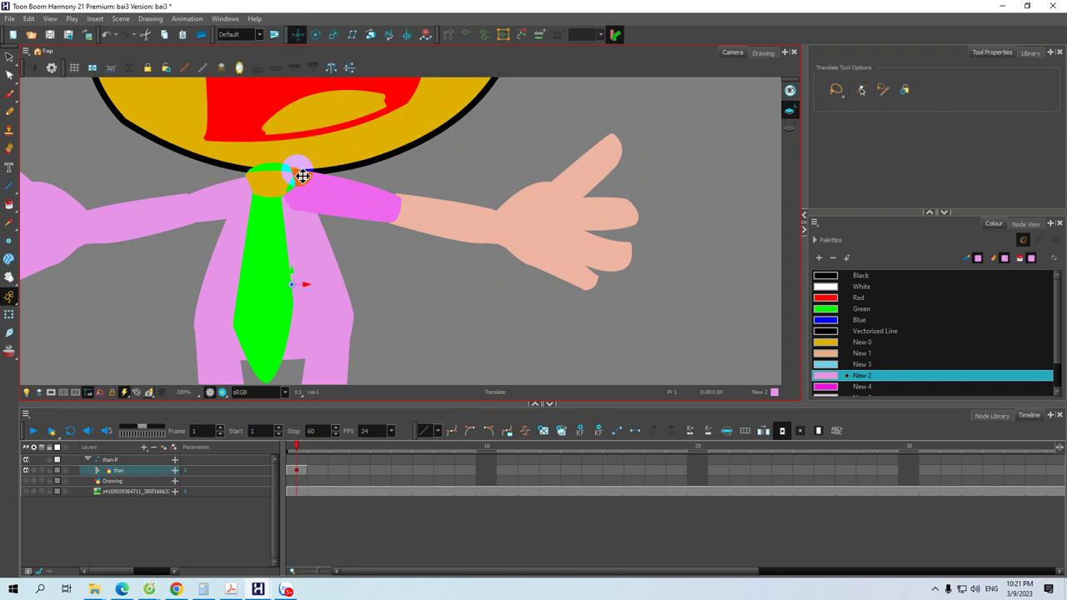
mouse_move(292, 279)
left_mouse_down()
mouse_move(291, 267)
mouse_move(302, 285)
mouse_move(292, 263)
mouse_move(302, 290)
mouse_move(291, 192)
left_mouse_up()
Select the forearm of the same arm and place its pivot at the elbow with the Translate tool
left_click(9, 314)
left_click(432, 217)
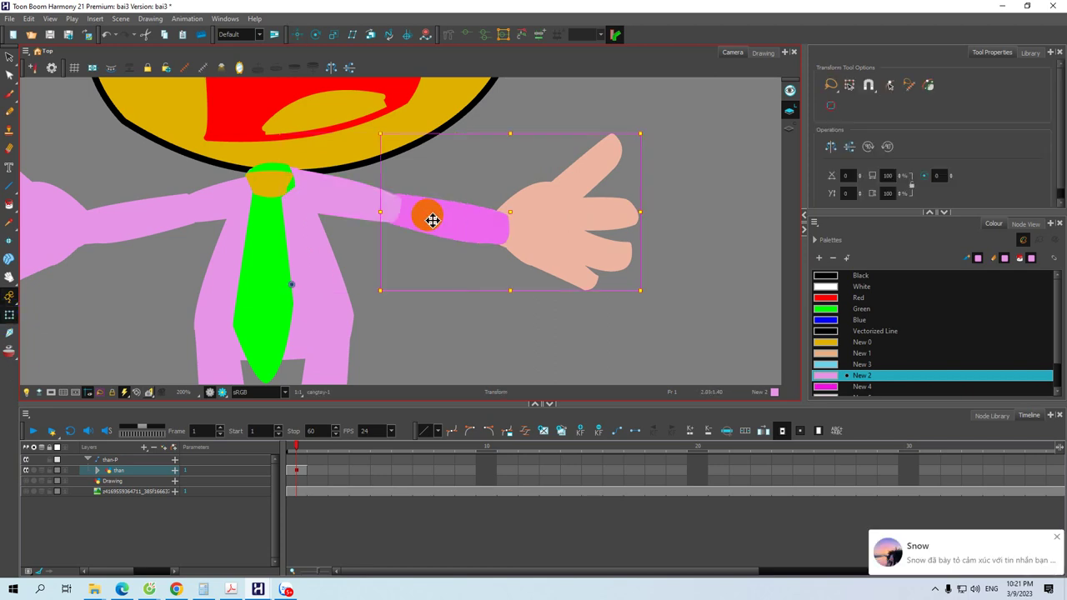
left_click(297, 34)
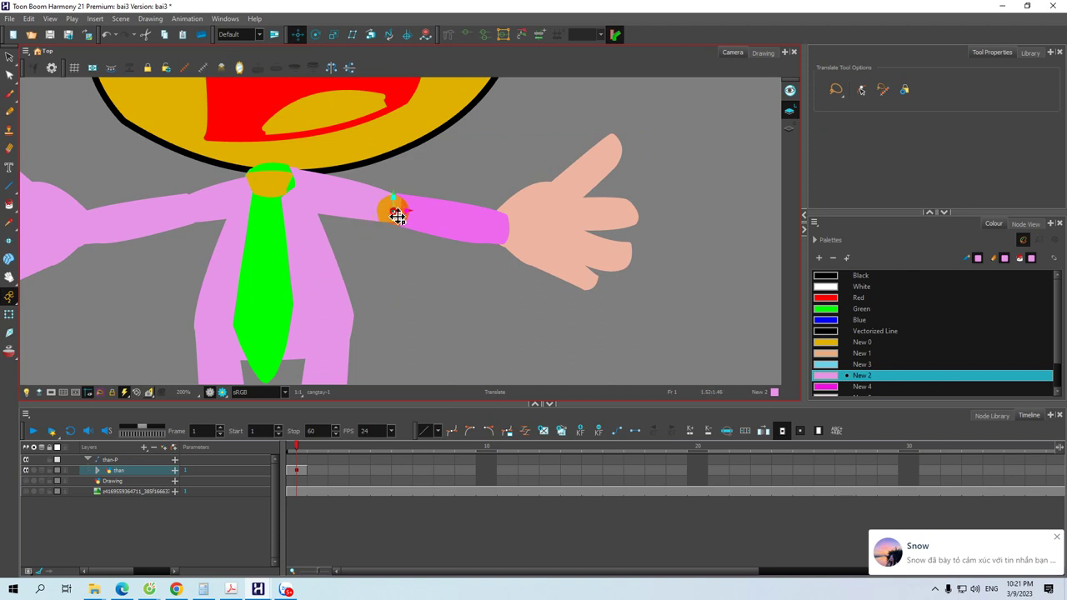
left_click(397, 216)
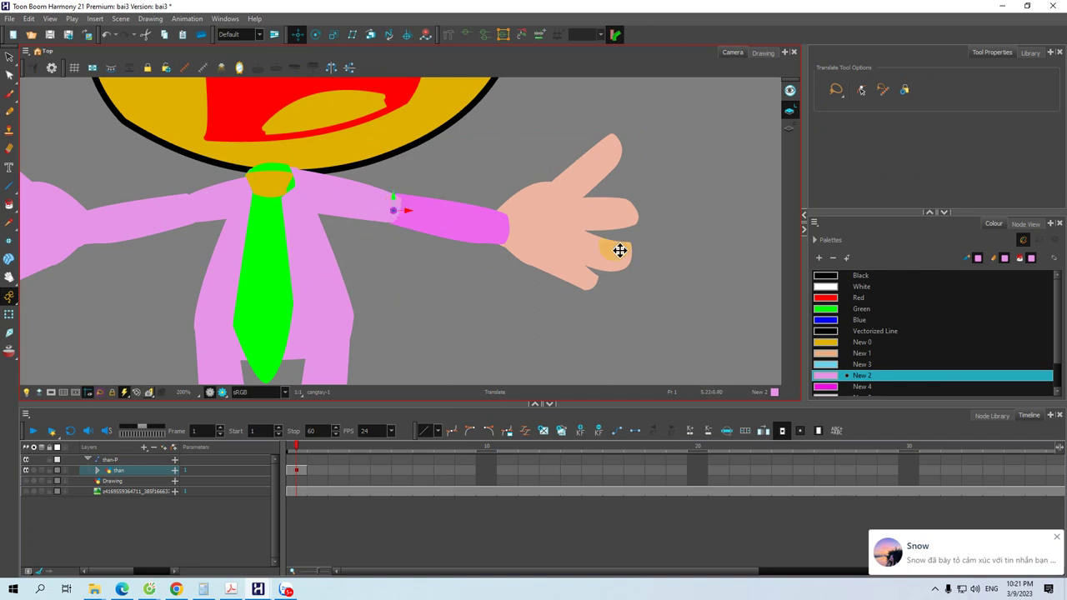
Select the hand of the same arm with the Transform tool and place its pivot at the wrist with the Translate tool
left_click(9, 314)
left_click(560, 250)
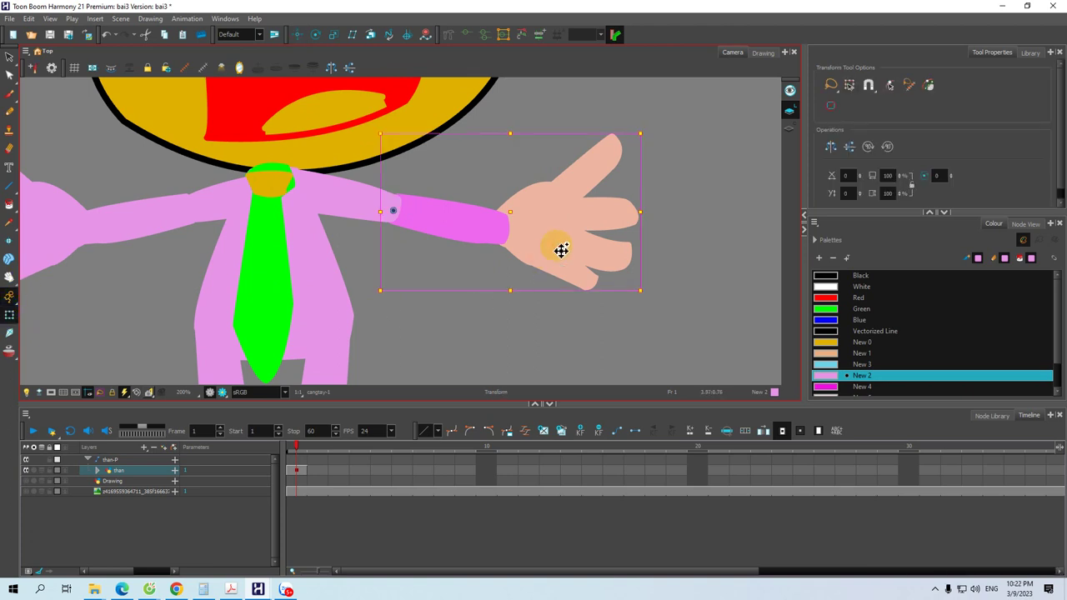
left_click(561, 250)
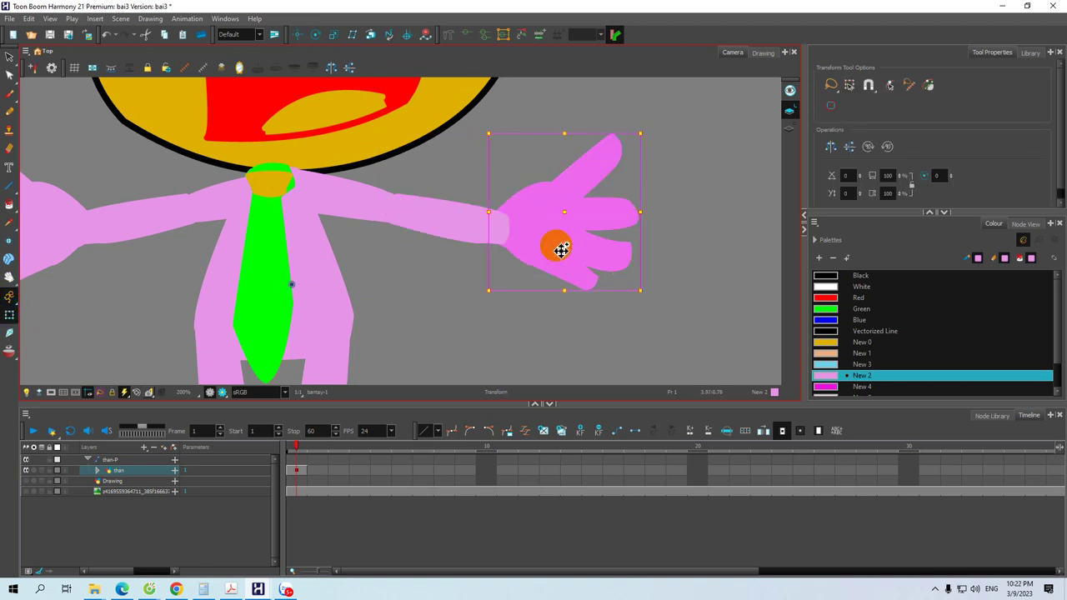
left_click(299, 35)
left_click(303, 286)
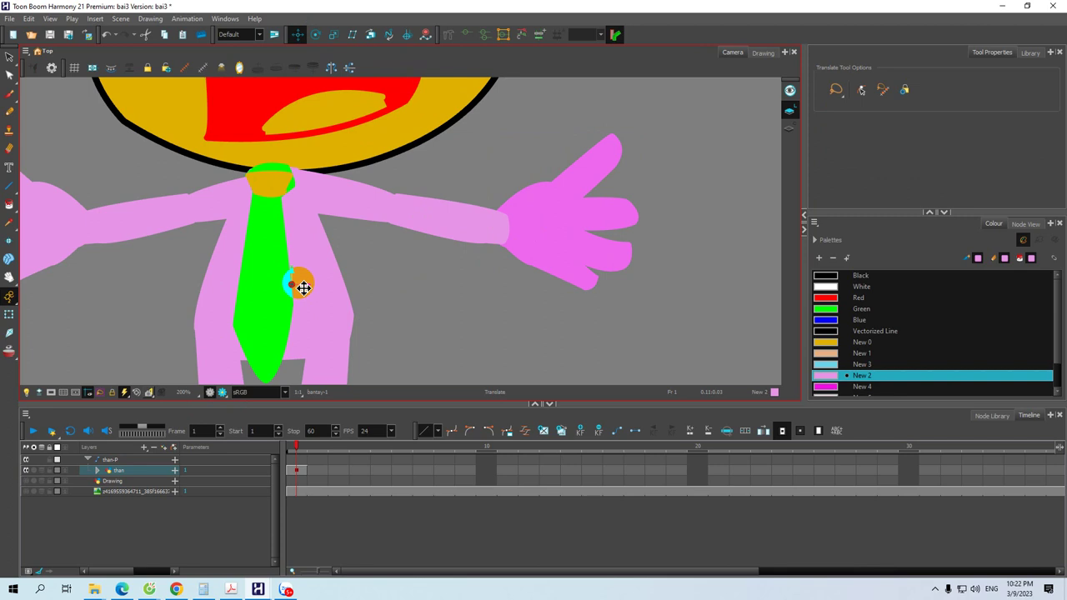
left_click_drag(301, 289, 505, 233)
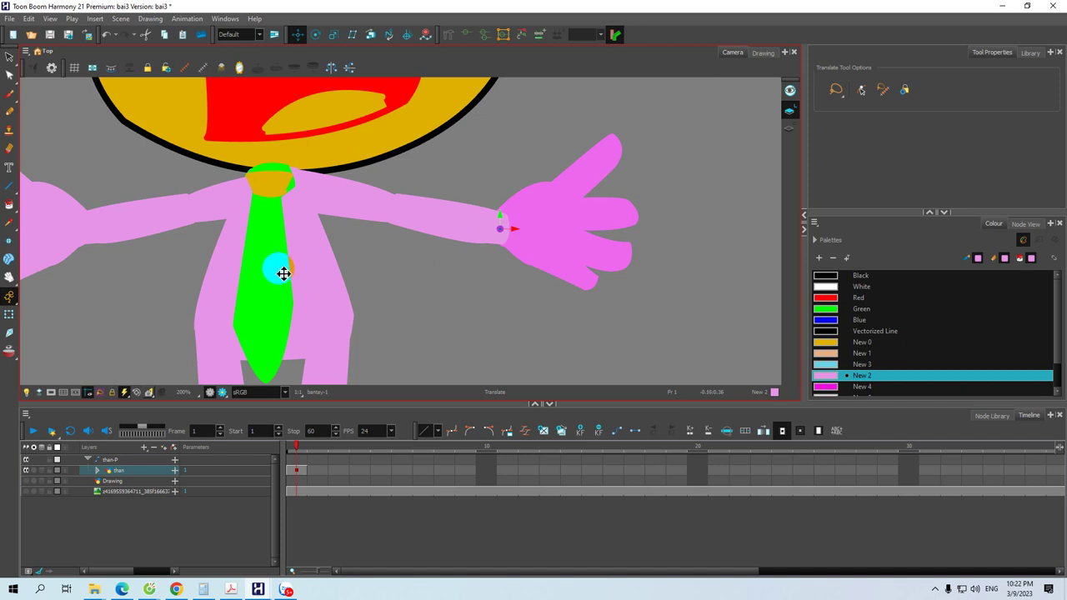
Build a three-bone deformation chain on this arm through the elbow and wrist to the fingertips, and shrink the elbow and wrist joint regions
left_click(9, 314)
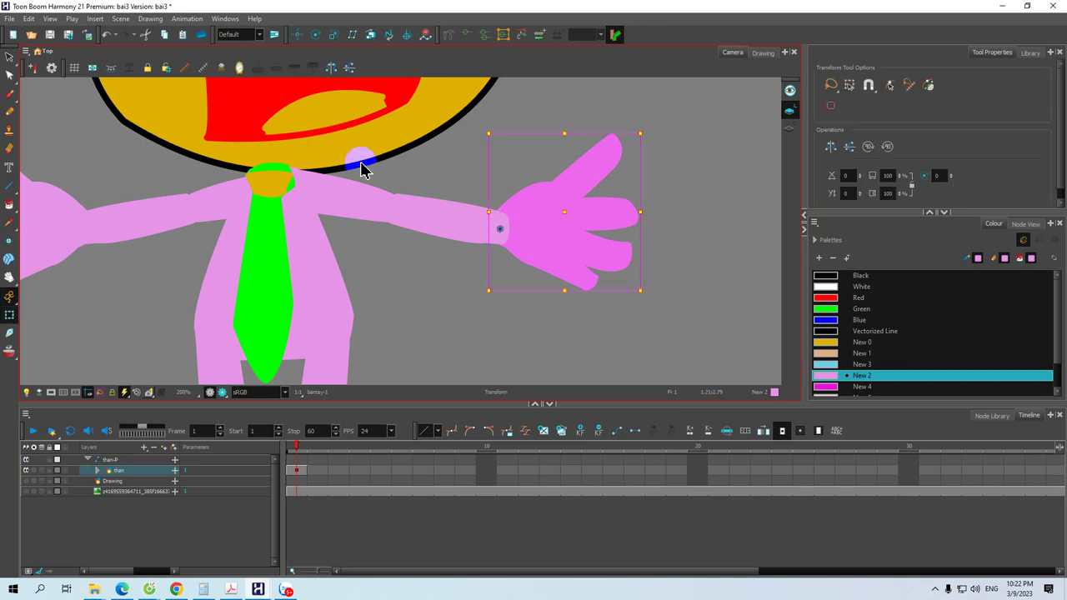
left_click(329, 191)
left_click(448, 38)
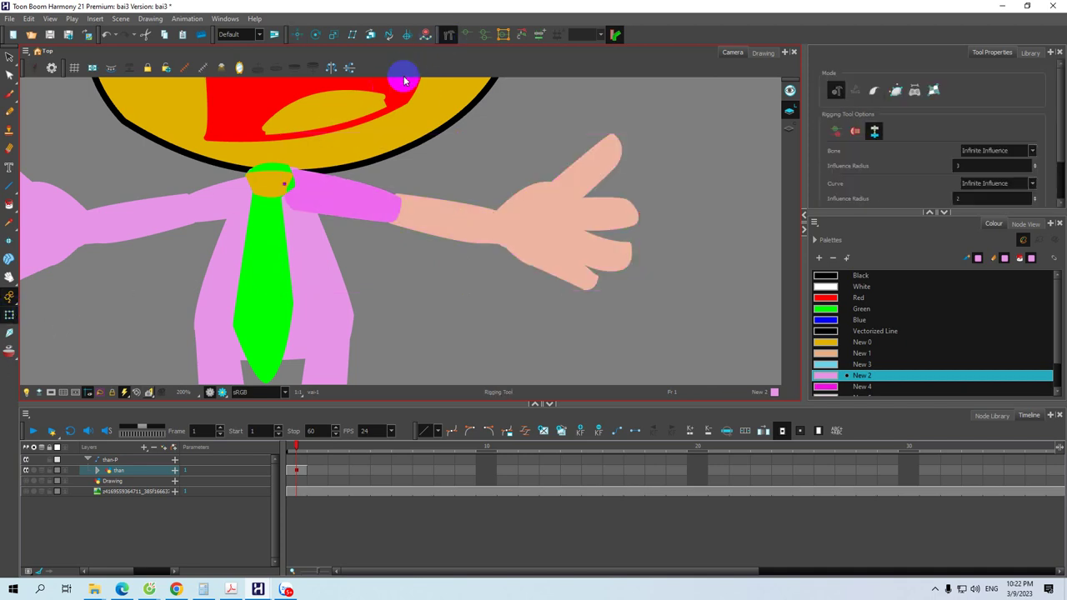
left_click(399, 209)
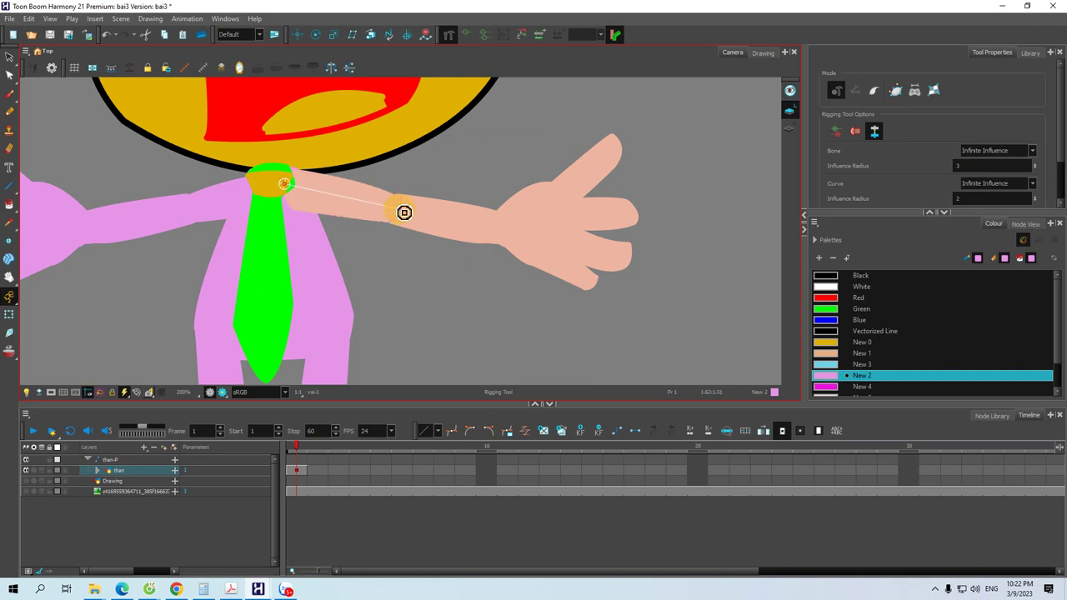
left_click(504, 227)
left_click(650, 218)
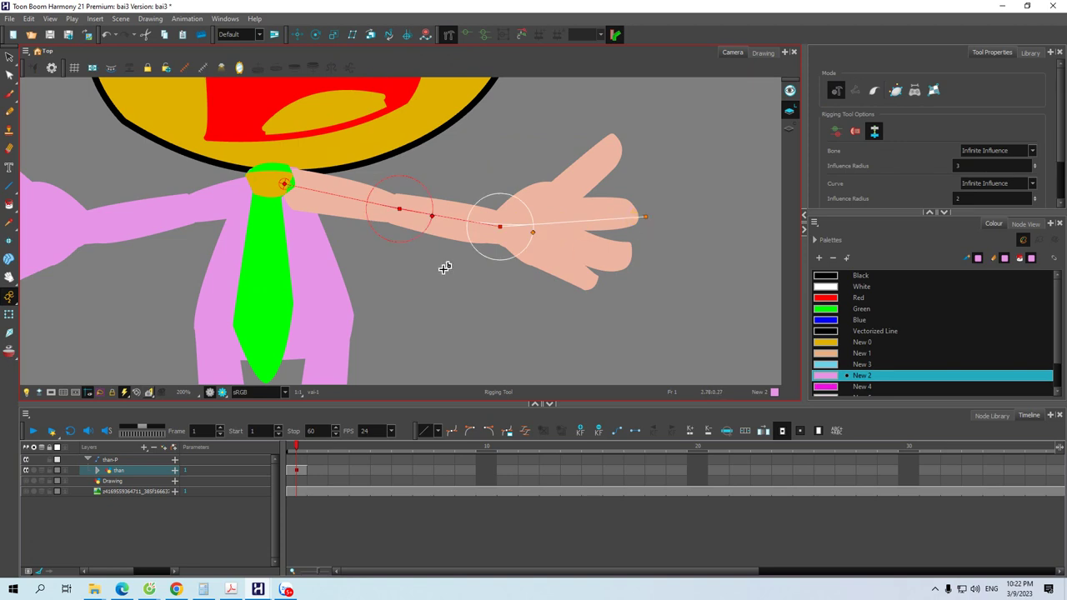
left_click(430, 217)
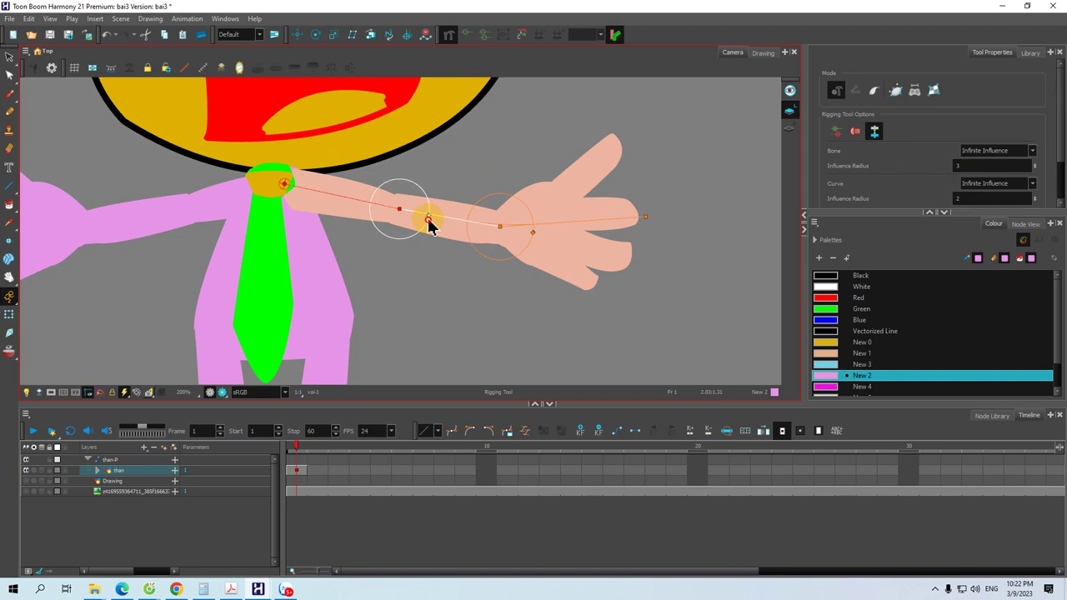
left_click(530, 231)
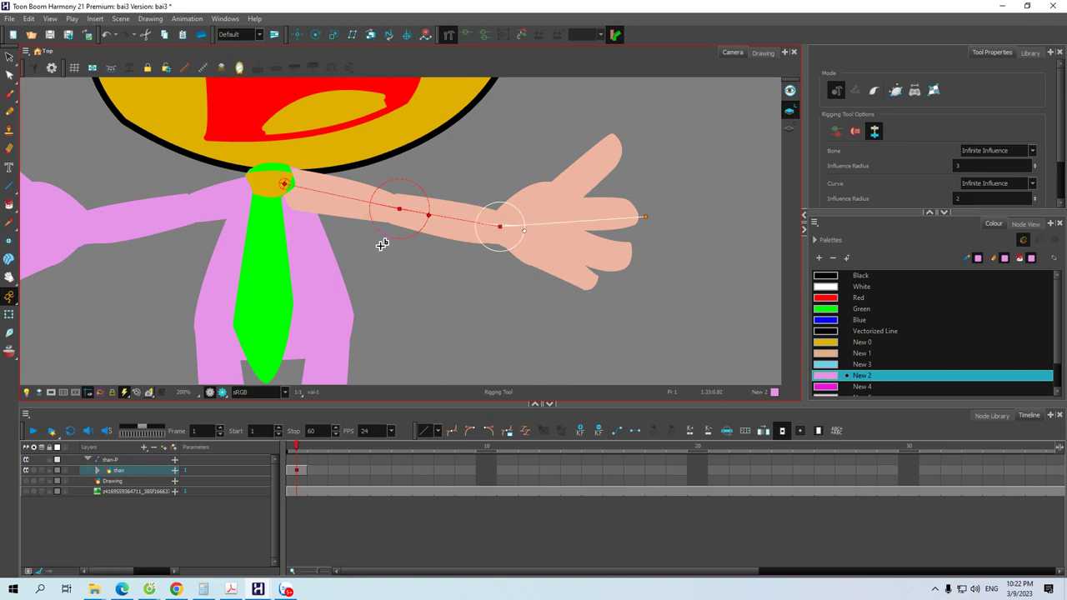
Select the opposite upper arm with the Transform tool and move its pivot to the shoulder with the Translate tool
scroll(382, 246, "down", 2)
scroll(383, 246, "up", 2)
key("space")
left_click_drag(380, 257, 454, 226)
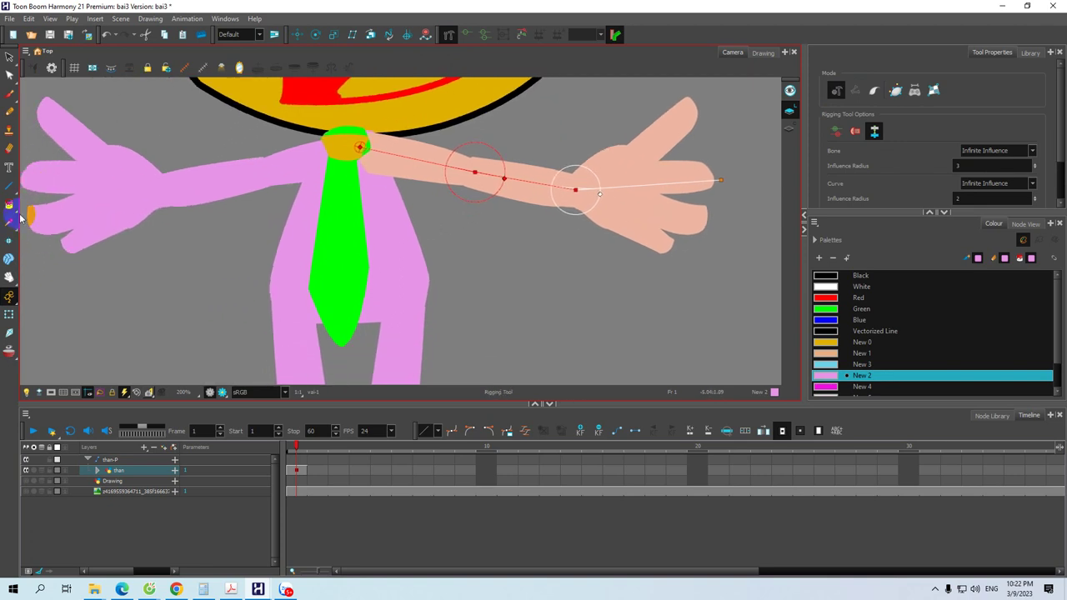
left_click(9, 315)
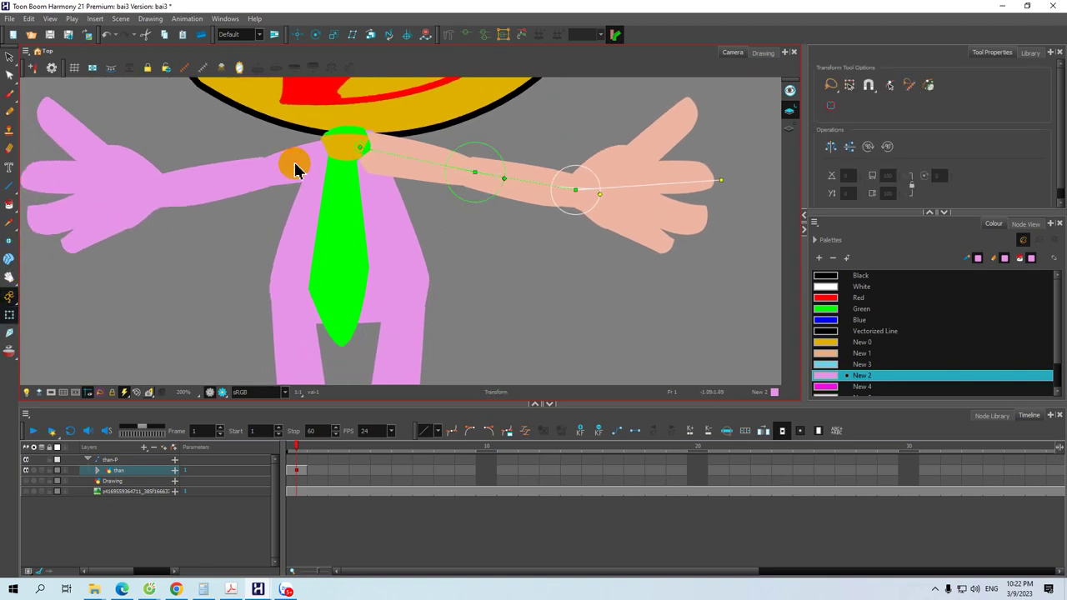
left_click(295, 166)
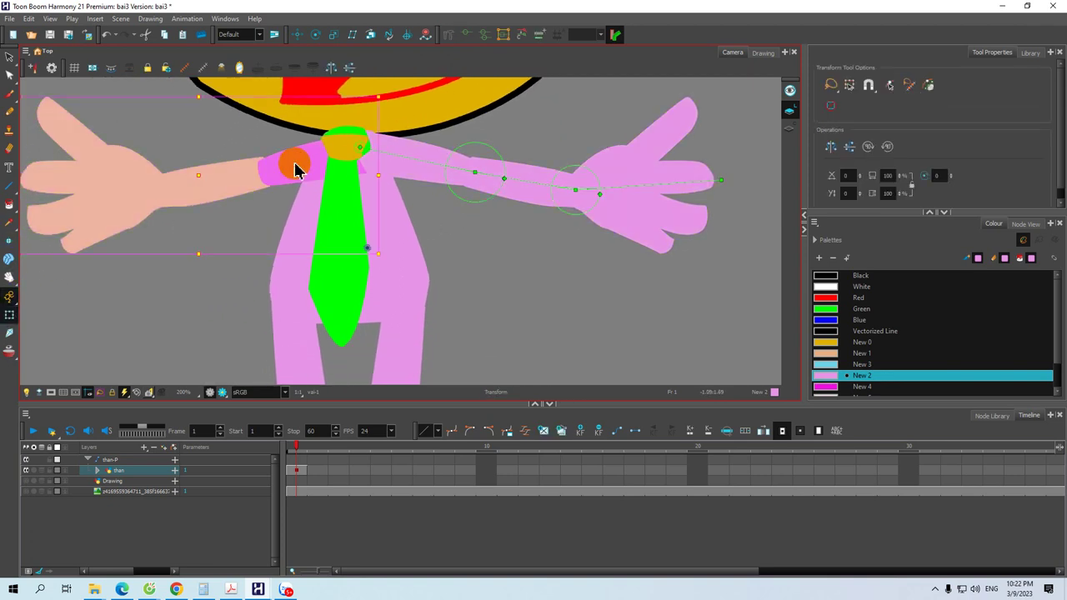
left_click(298, 35)
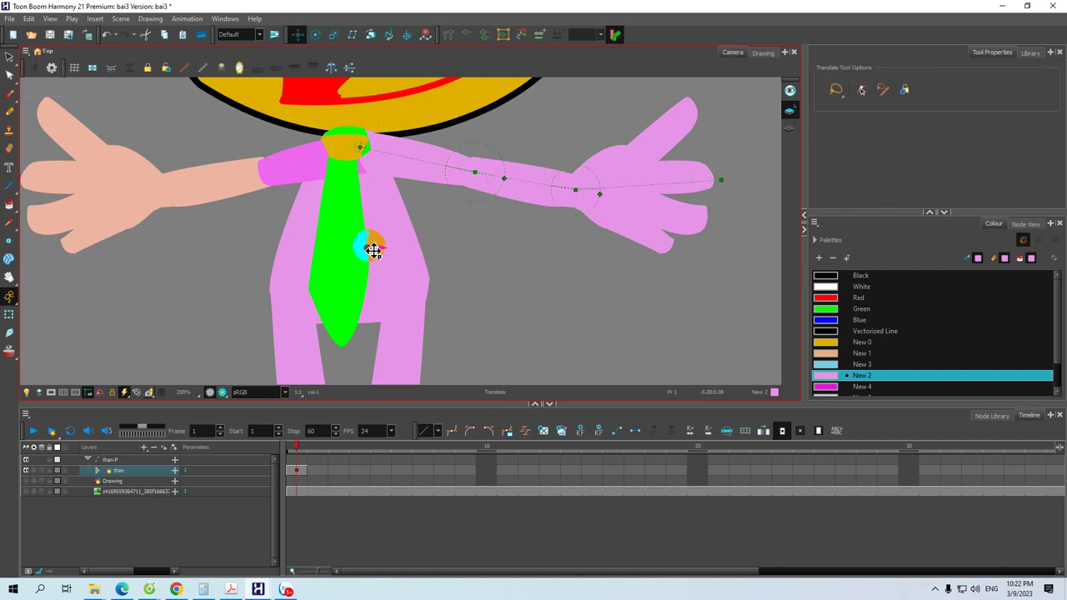
mouse_move(368, 247)
left_mouse_down()
mouse_move(336, 183)
mouse_move(342, 162)
mouse_move(280, 175)
mouse_move(332, 171)
left_mouse_up()
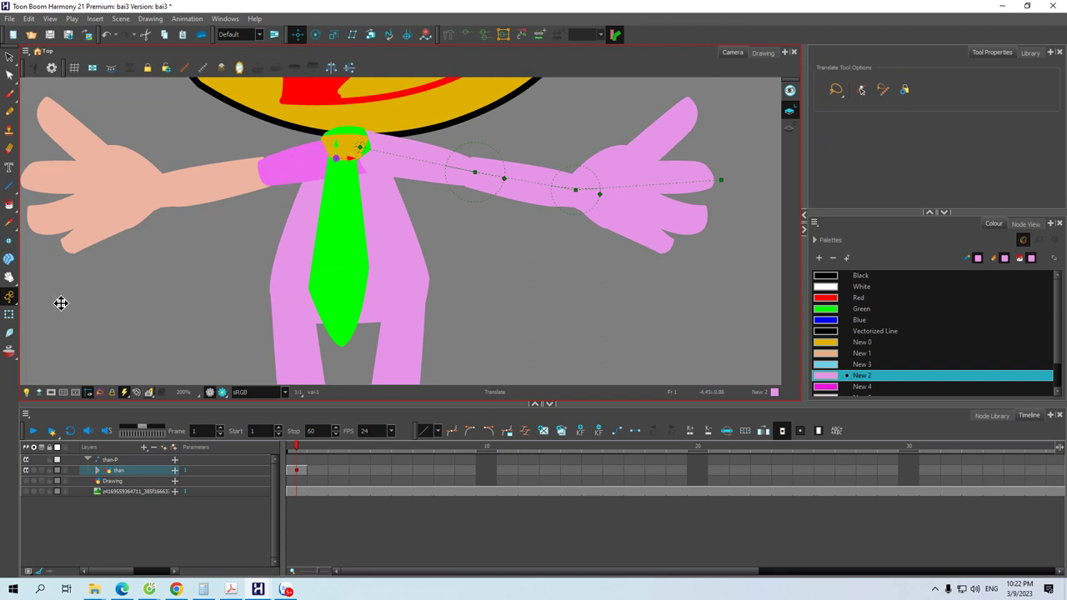
Shift this whole arm slightly outward from the body
left_click(8, 315)
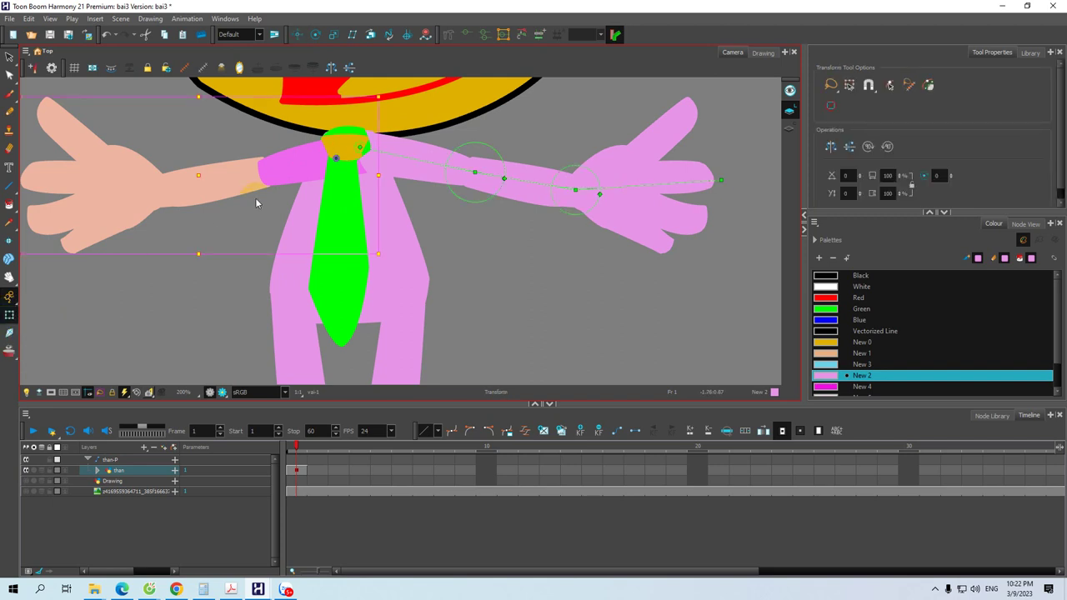
mouse_move(284, 171)
left_mouse_down()
mouse_move(323, 163)
mouse_move(315, 162)
left_mouse_up()
left_click(298, 35)
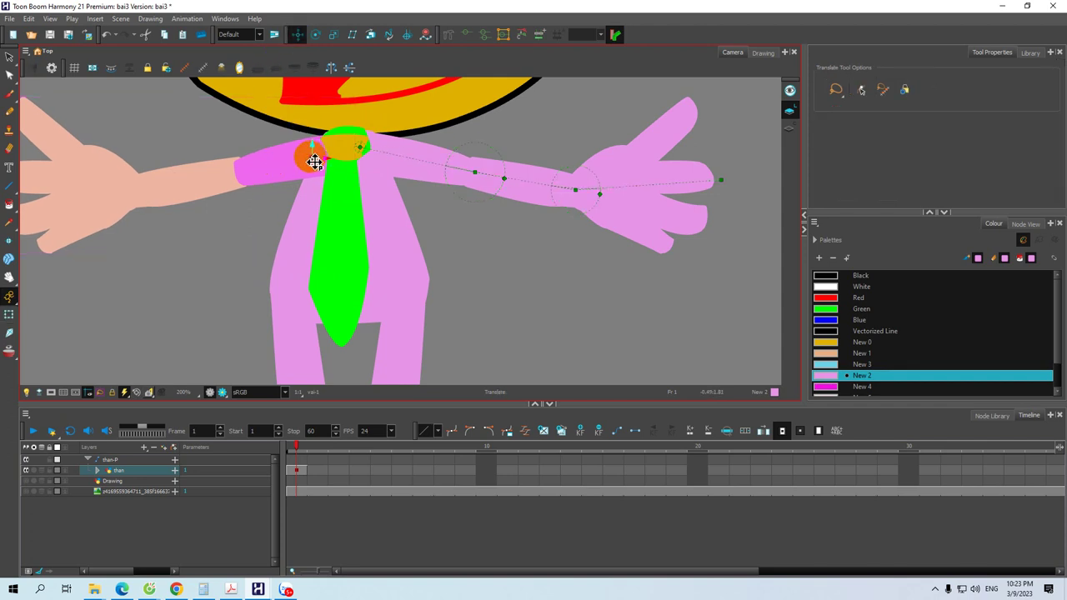
Select the forearm of the shifted arm and place its pivot at the elbow with the Translate tool
key("space")
left_click_drag(274, 212, 329, 231)
left_click(287, 210)
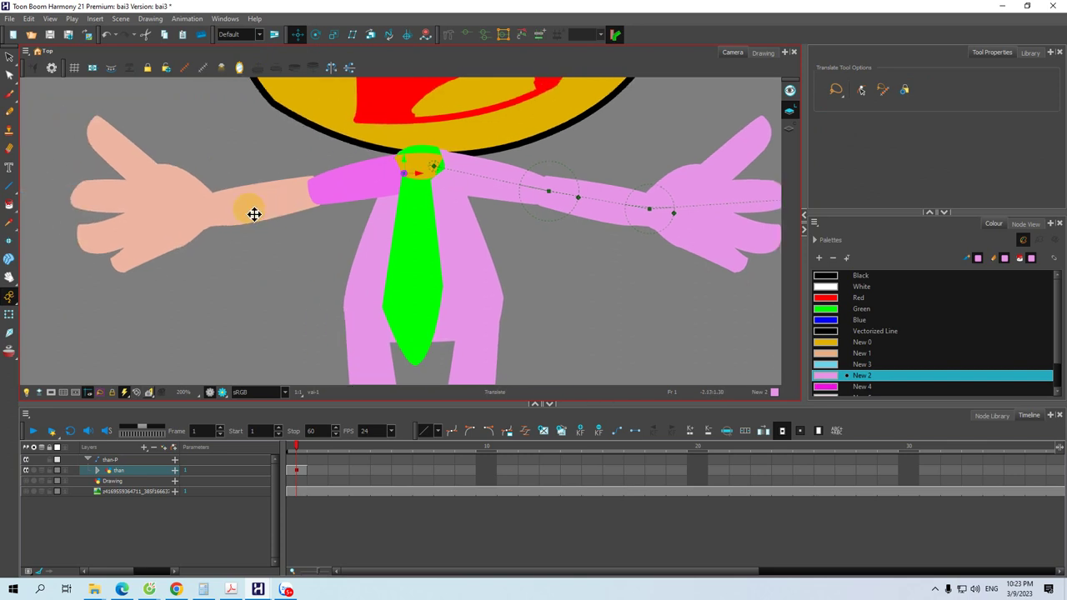
left_click(7, 316)
left_click(249, 212)
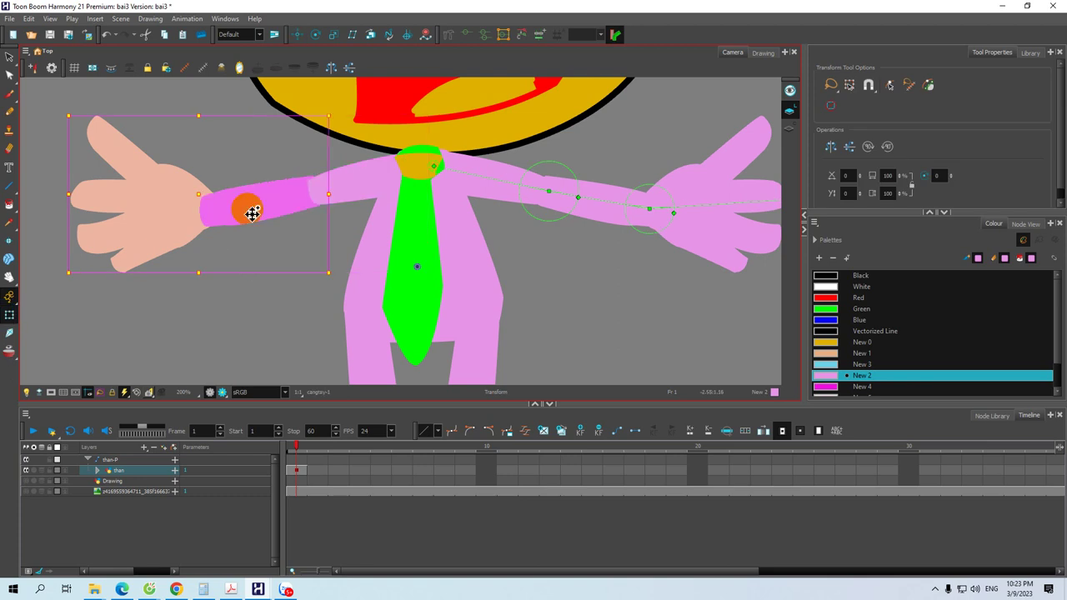
left_click(297, 34)
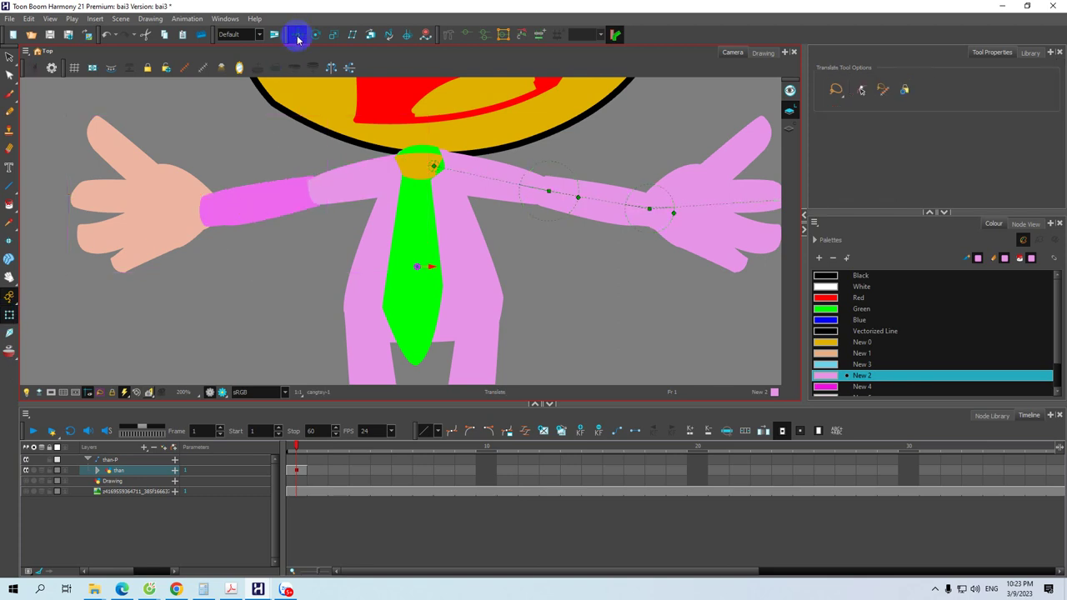
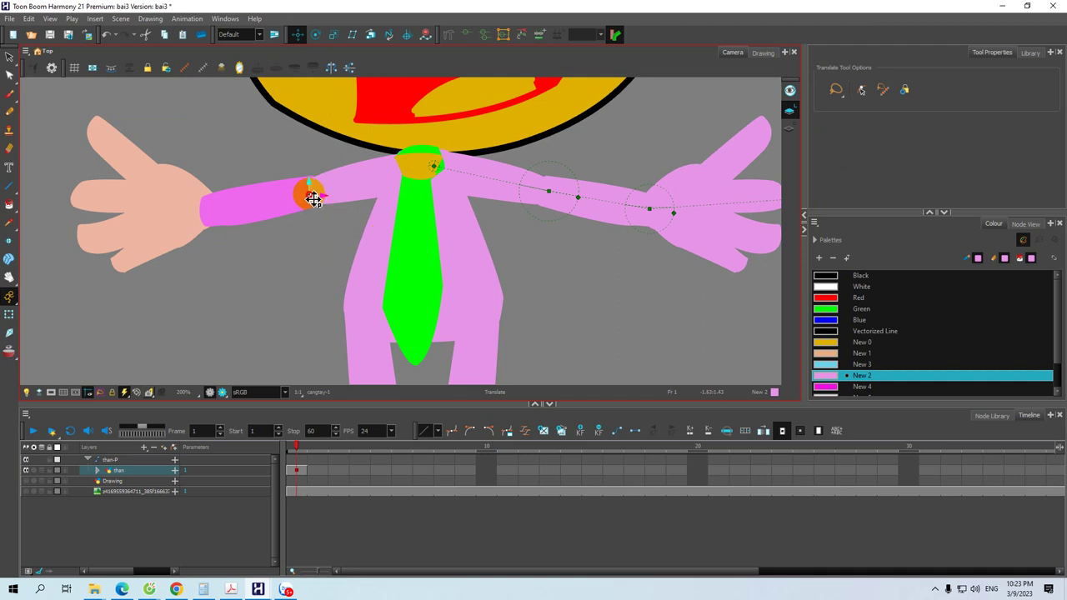
Select the hand of the shifted arm and place its pivot at the wrist with the Translate tool
left_click(158, 230)
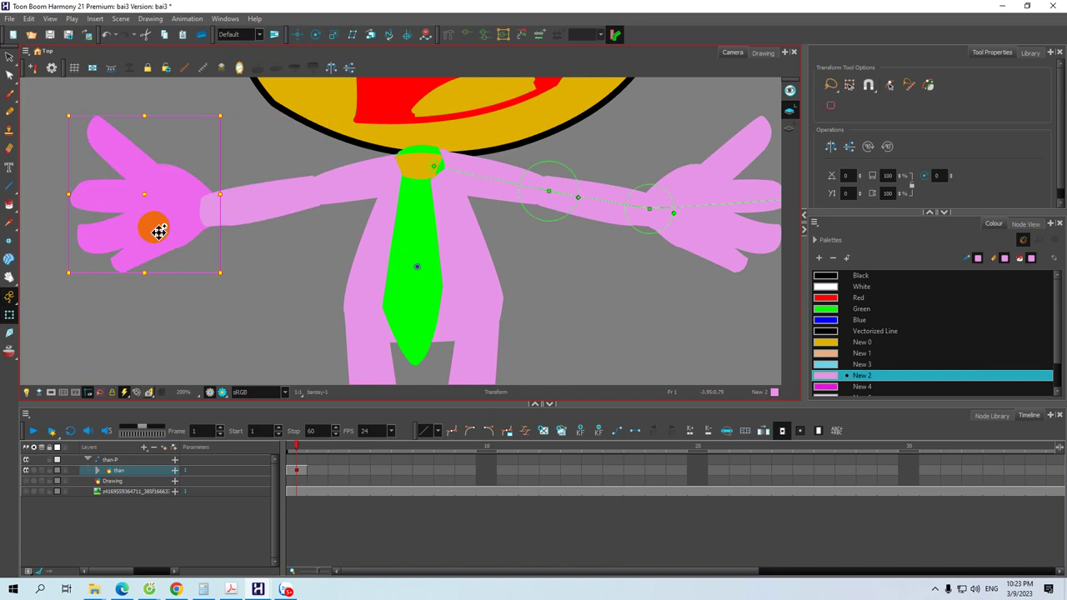
left_click(298, 34)
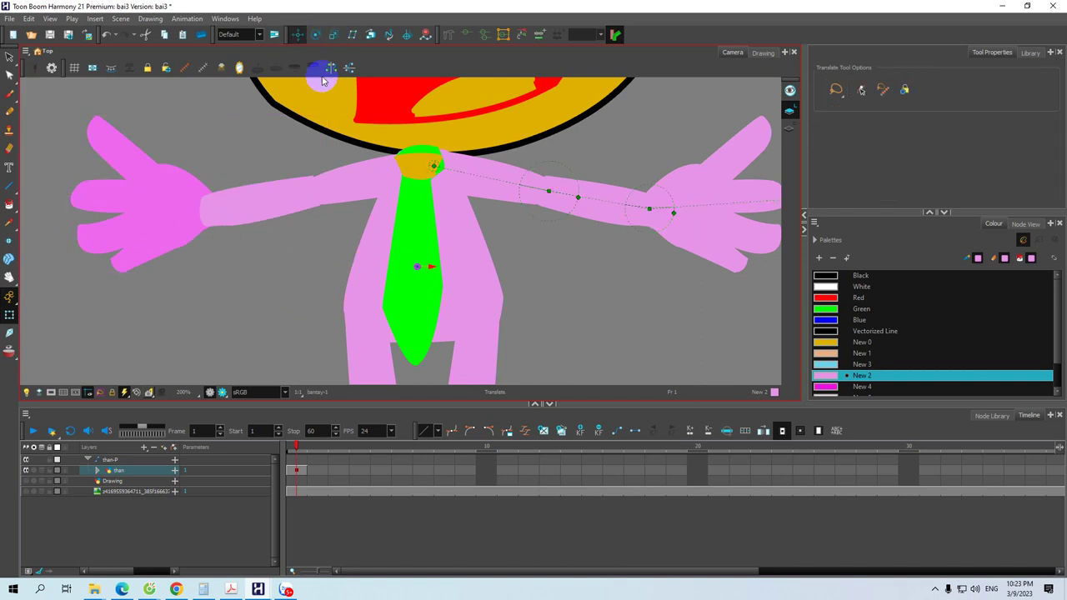
left_click_drag(435, 269, 217, 218)
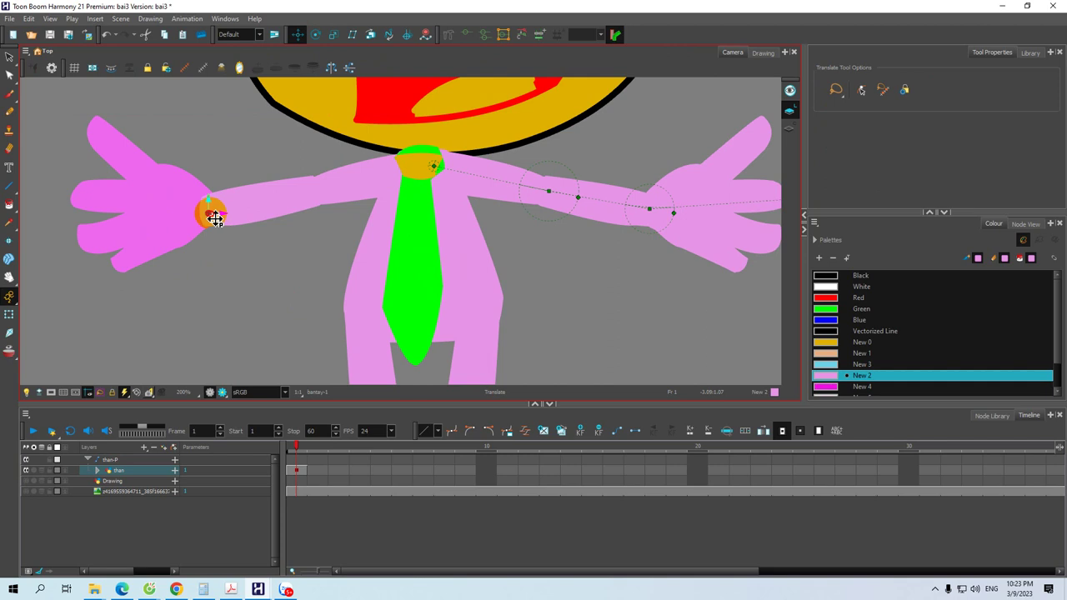
Move the tie slightly down and place its pivot at the knot with the Translate tool
left_click_drag(271, 271, 266, 241)
left_click(358, 243)
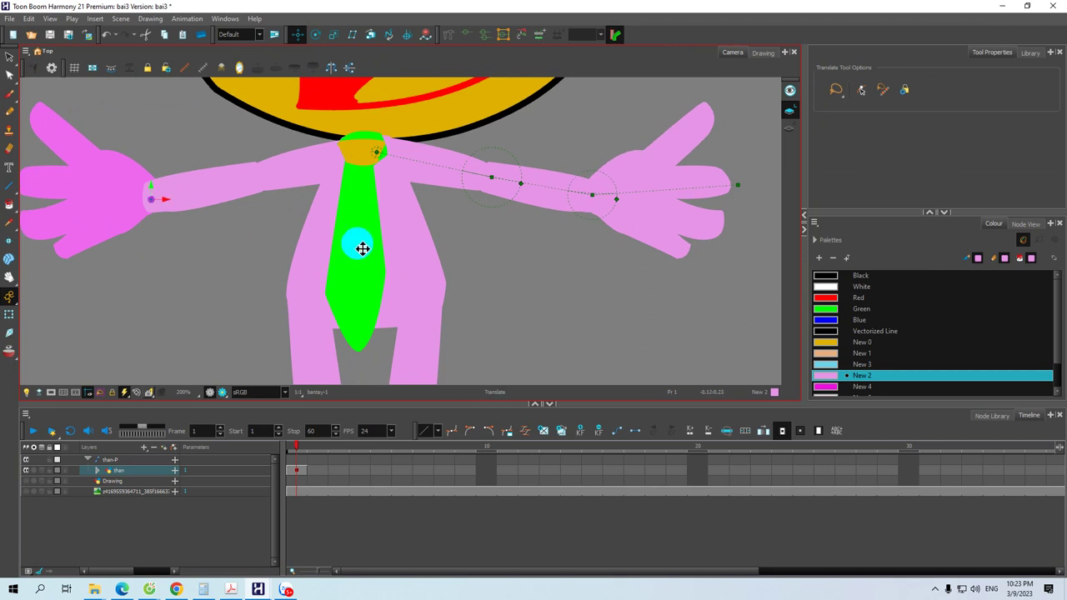
left_click(8, 317)
left_click(366, 226)
left_click_drag(365, 226, 366, 237)
left_click(304, 34)
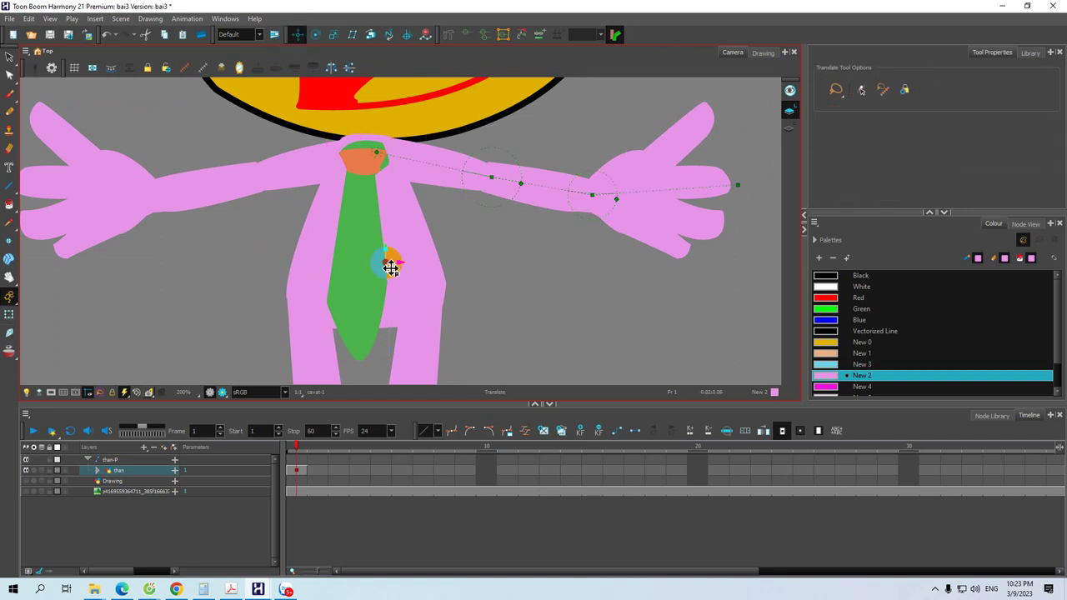
left_click_drag(390, 267, 365, 163)
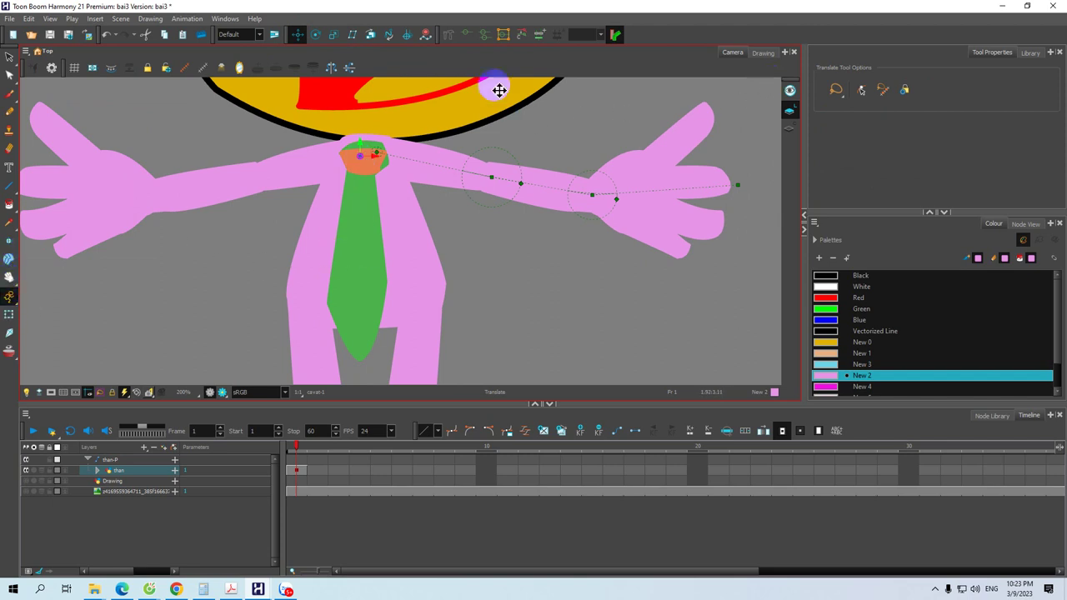
Build a two-bone deformation chain on the tie from the knot through its middle to the tip with the Rigging tool
left_click(448, 36)
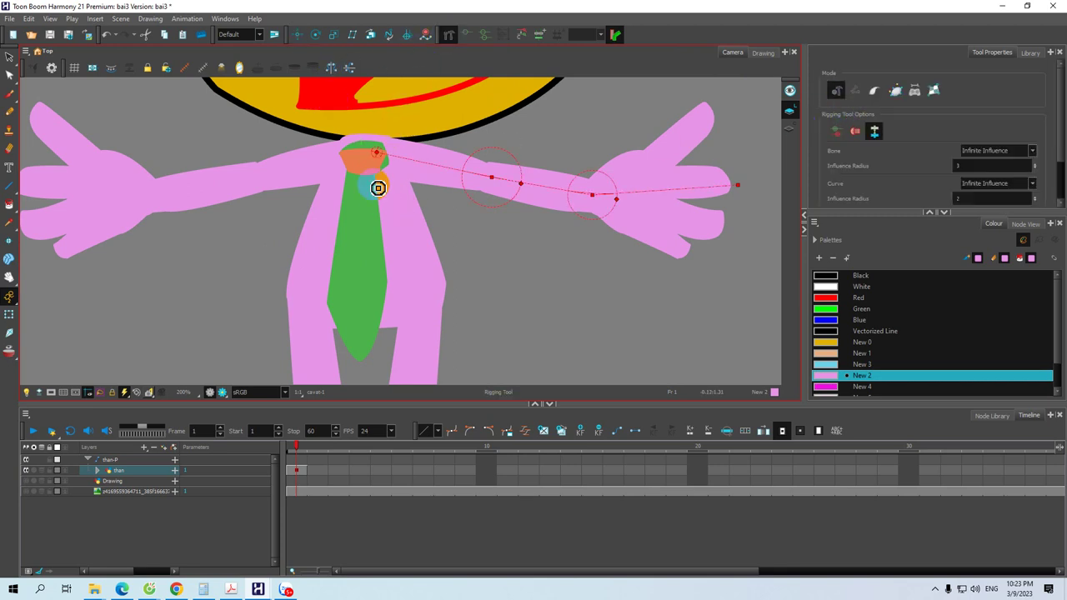
left_click(360, 260)
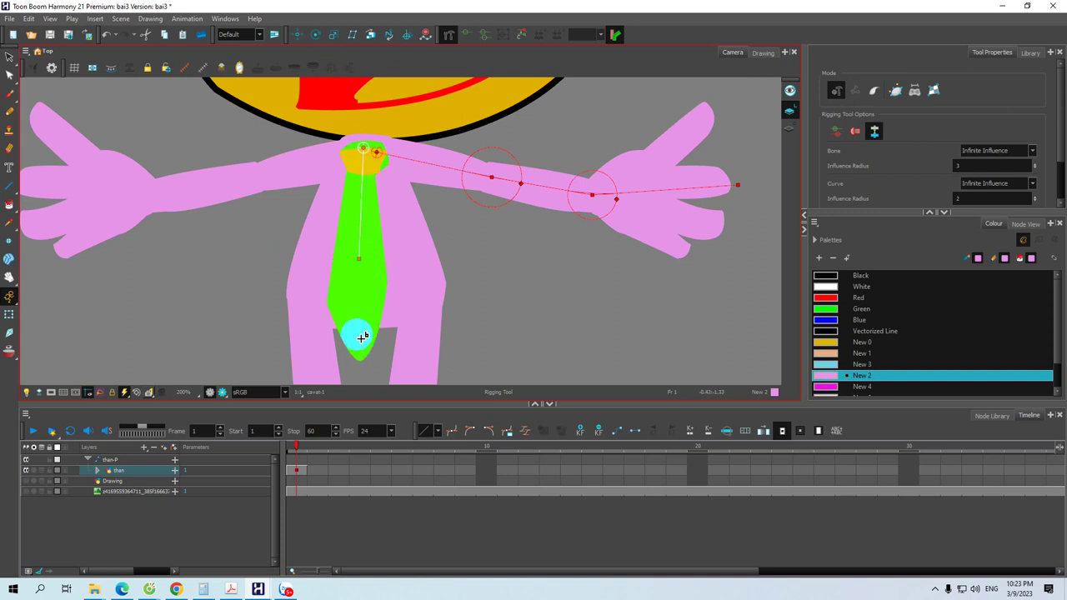
left_click(363, 369)
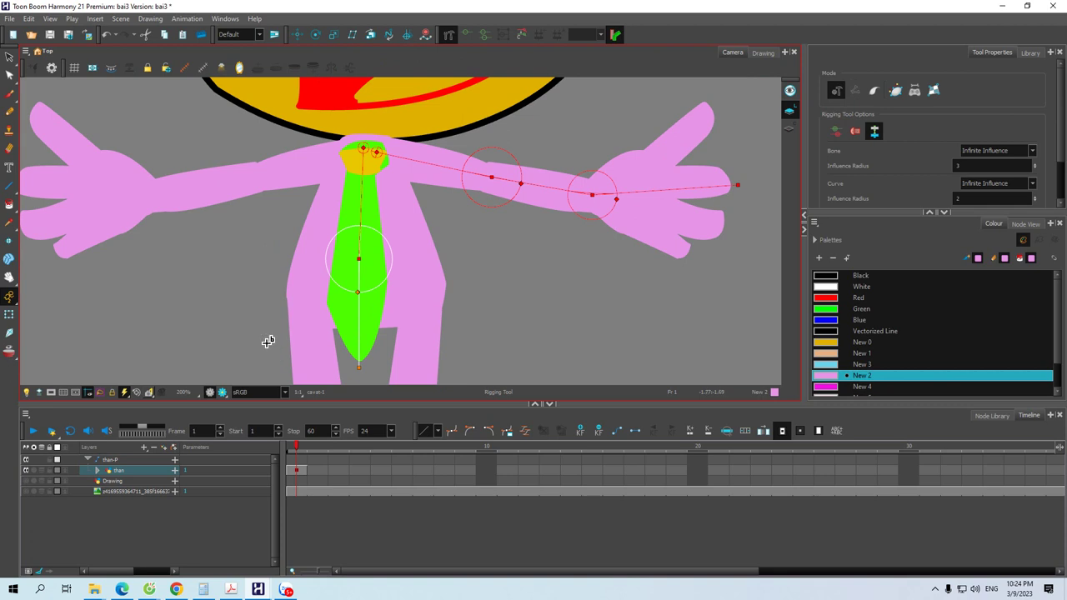
Build a three-bone deformation chain on the unrigged arm from shoulder through elbow and wrist to the fingertips with the Rigging tool
left_click(9, 314)
left_click(292, 176)
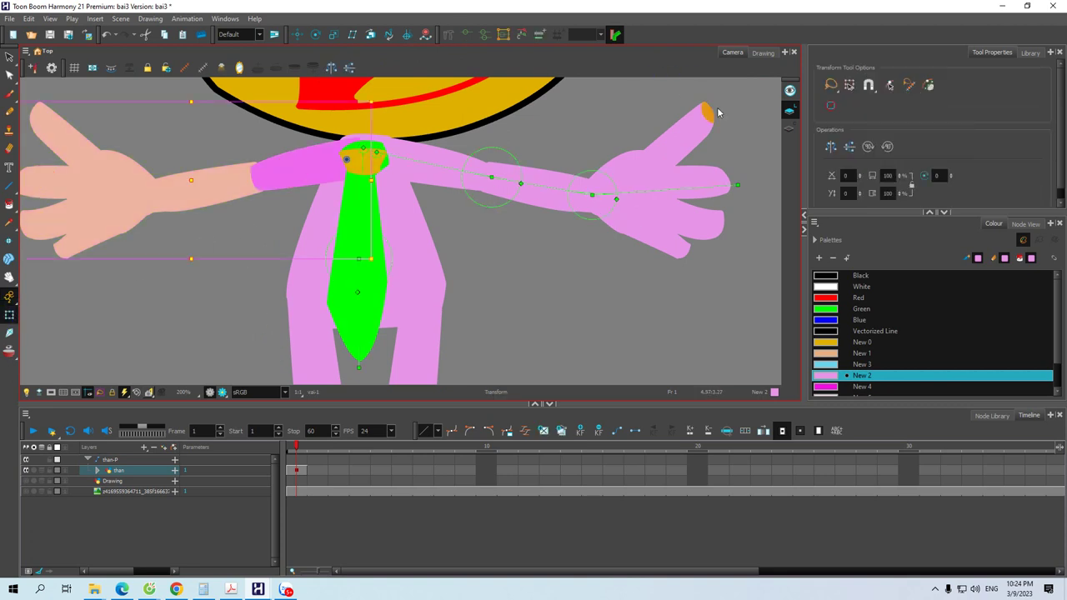
left_click(449, 35)
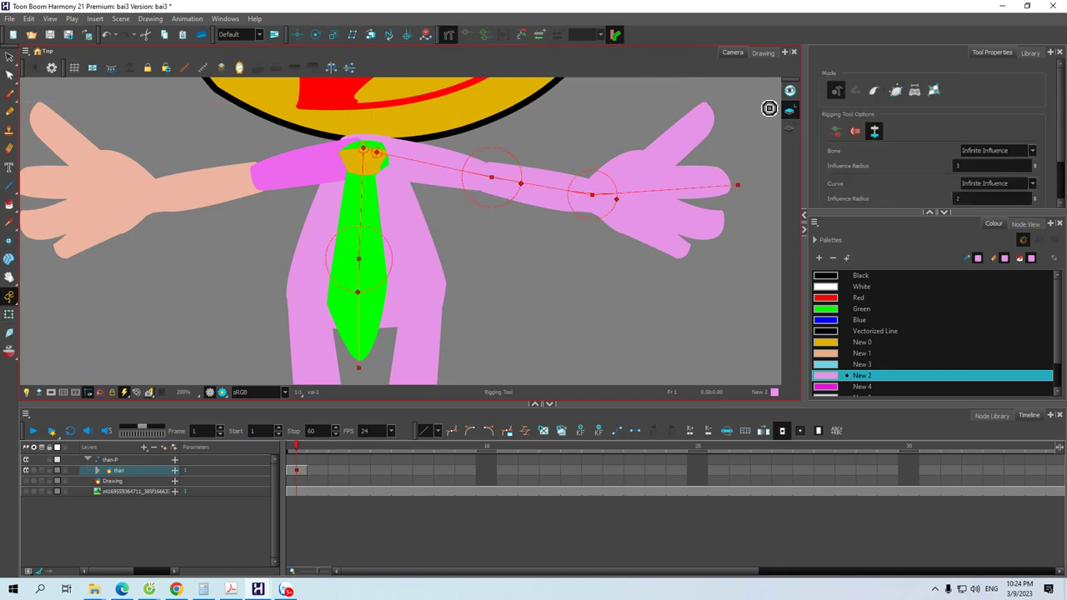
left_click(360, 153)
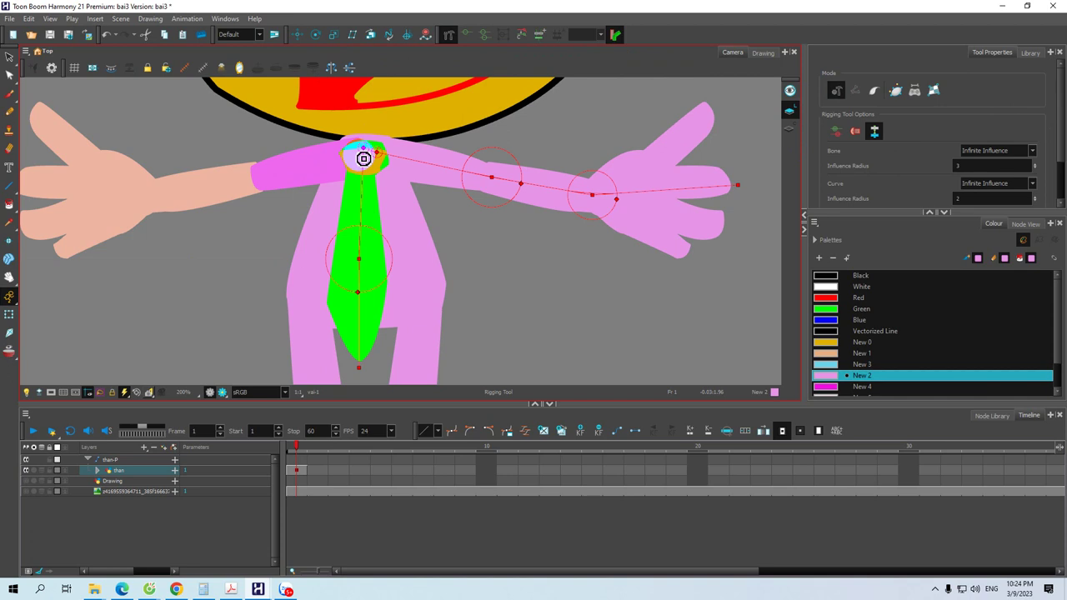
left_click(269, 180)
left_click(254, 179)
left_click_drag(212, 197, 291, 192)
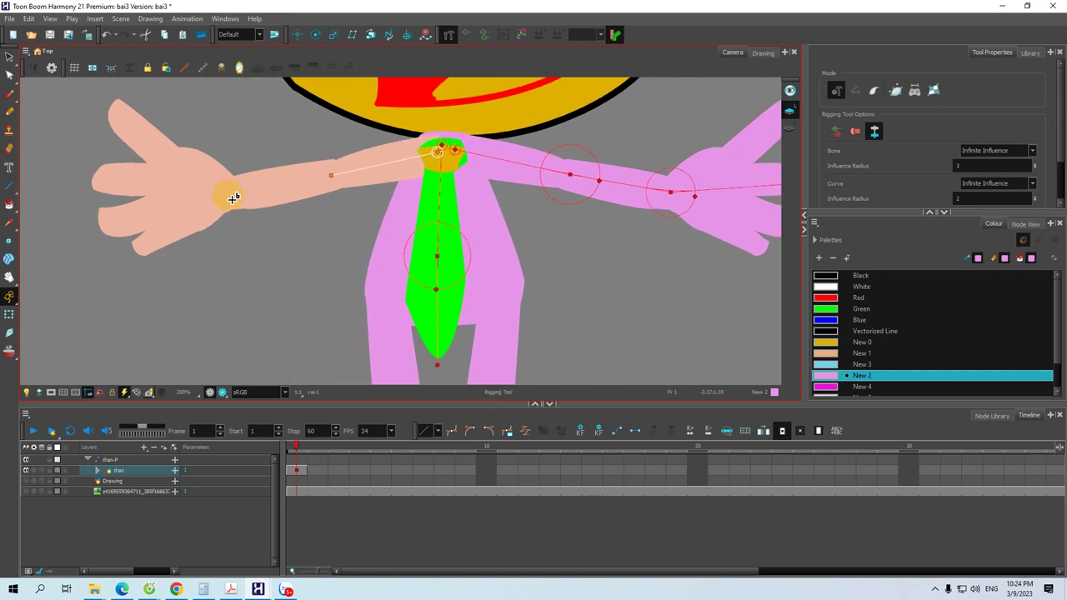
left_click(230, 194)
left_click(196, 183)
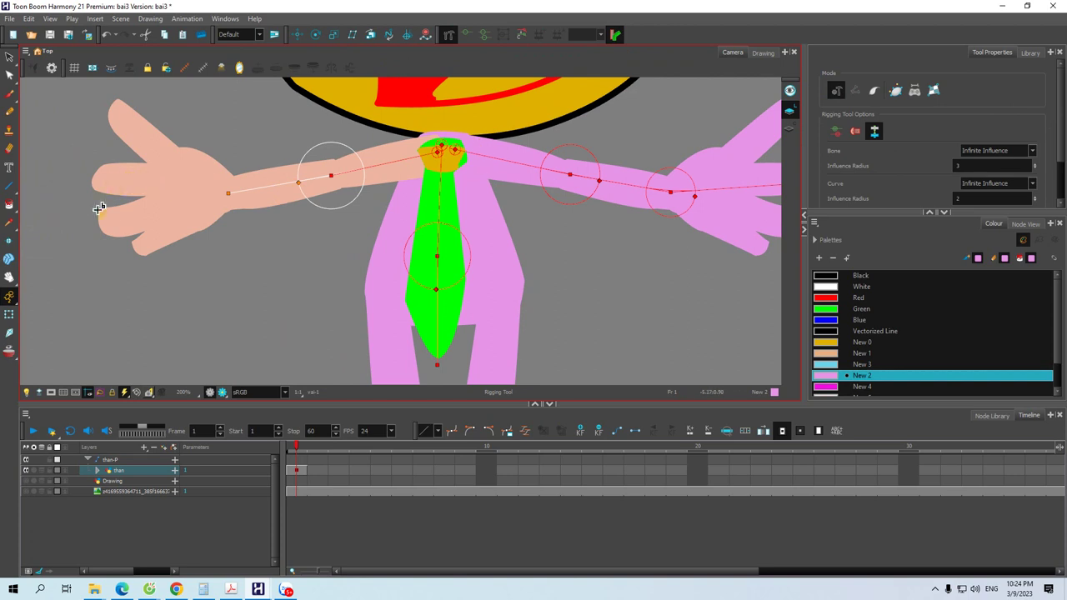
left_click(89, 205)
Select the thigh of the leg on the viewer's right and place its pivot at the hip with the Translate tool
left_click_drag(266, 257, 305, 204)
scroll(231, 242, "down", 3)
scroll(320, 240, "up", 1)
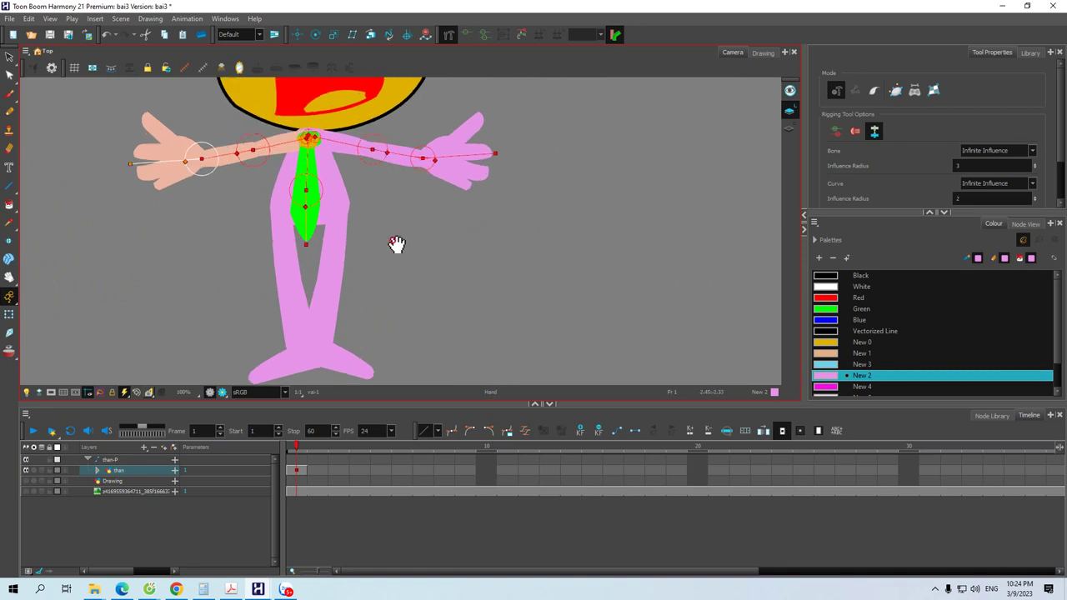
left_click_drag(391, 251, 404, 222)
key("shift+t")
left_click(352, 223)
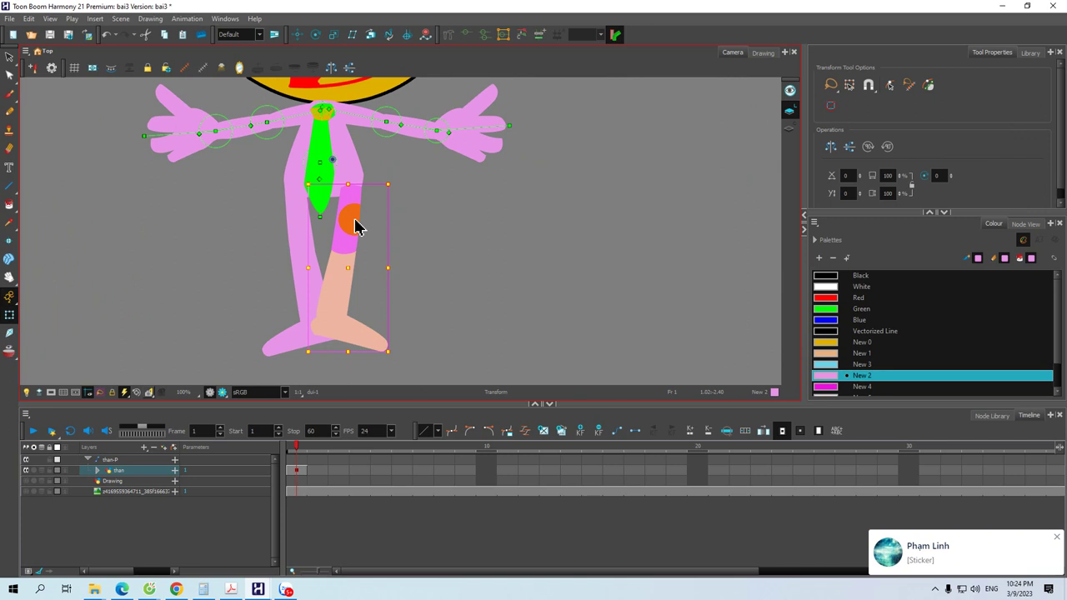
left_click(296, 34)
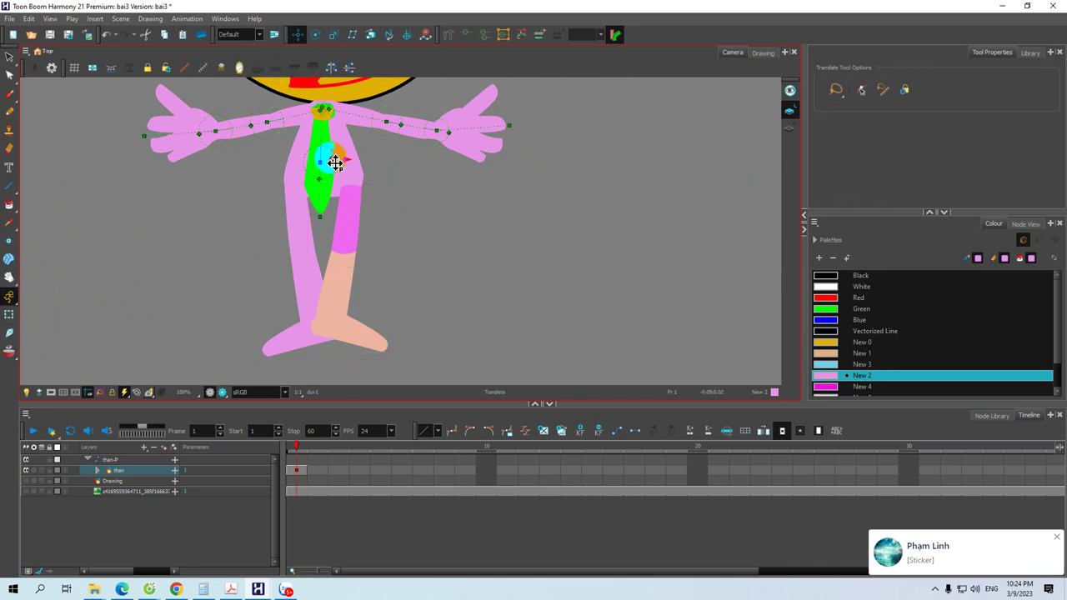
mouse_move(335, 162)
left_mouse_down()
mouse_move(355, 191)
mouse_move(339, 230)
left_mouse_up()
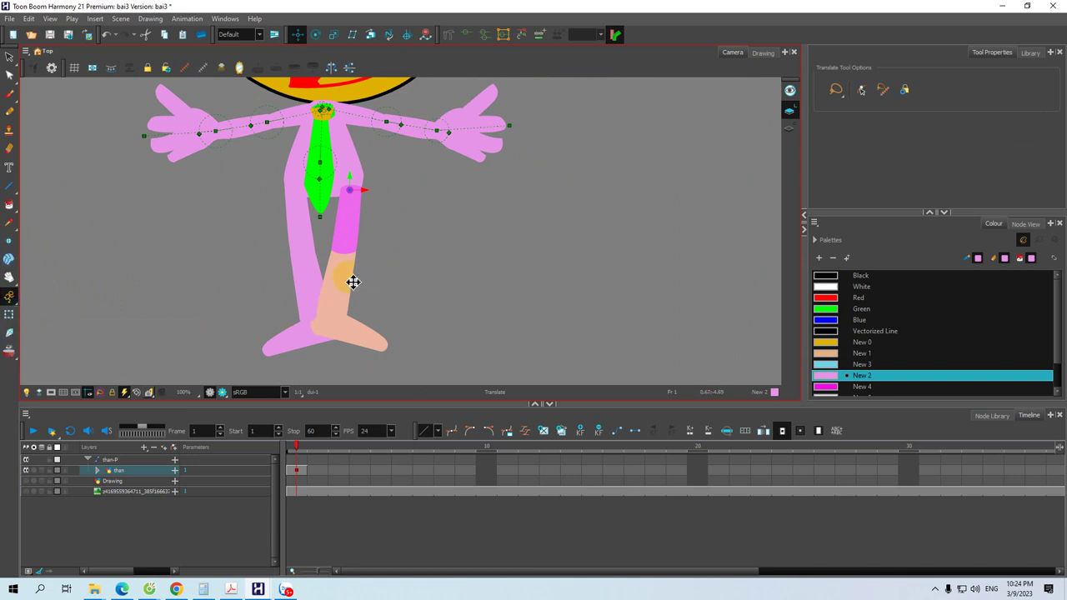
Select the shin of the leg on the viewer's right and place its pivot at the knee with the Translate tool
left_click(9, 314)
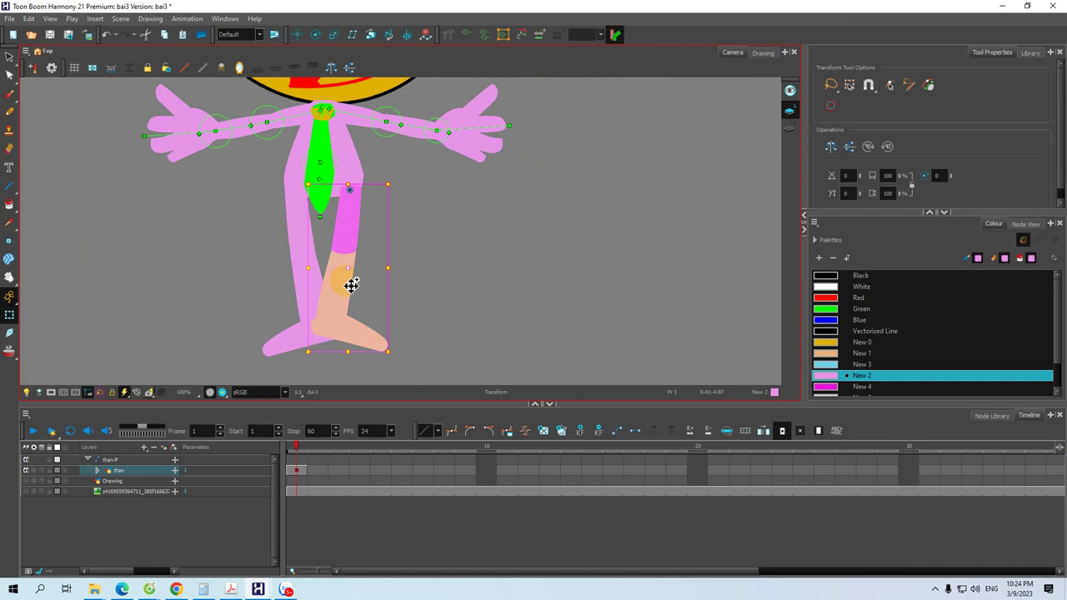
left_click(297, 34)
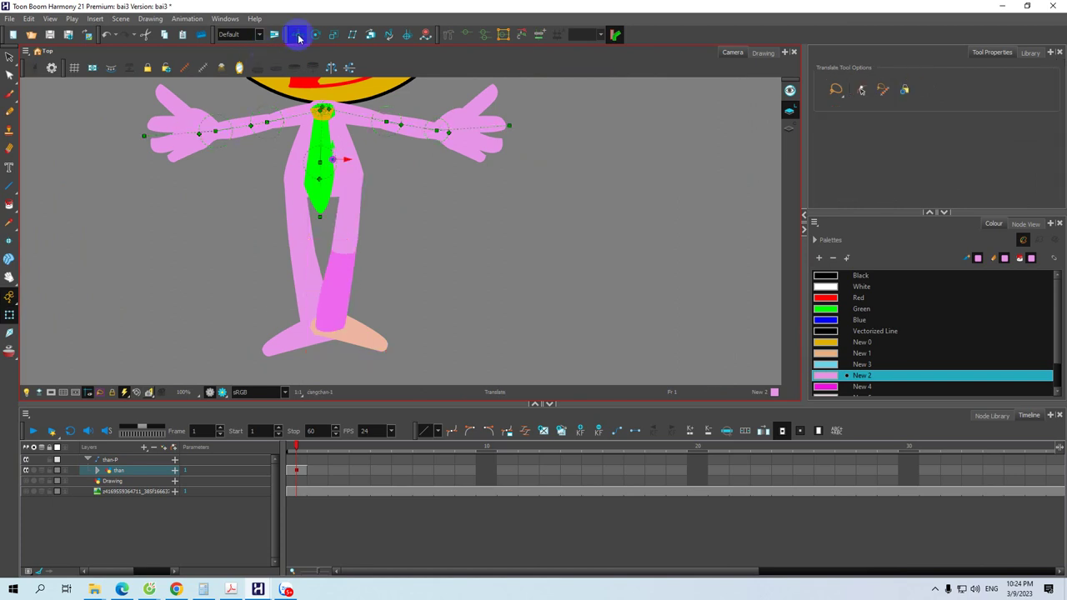
left_click_drag(333, 176, 346, 254)
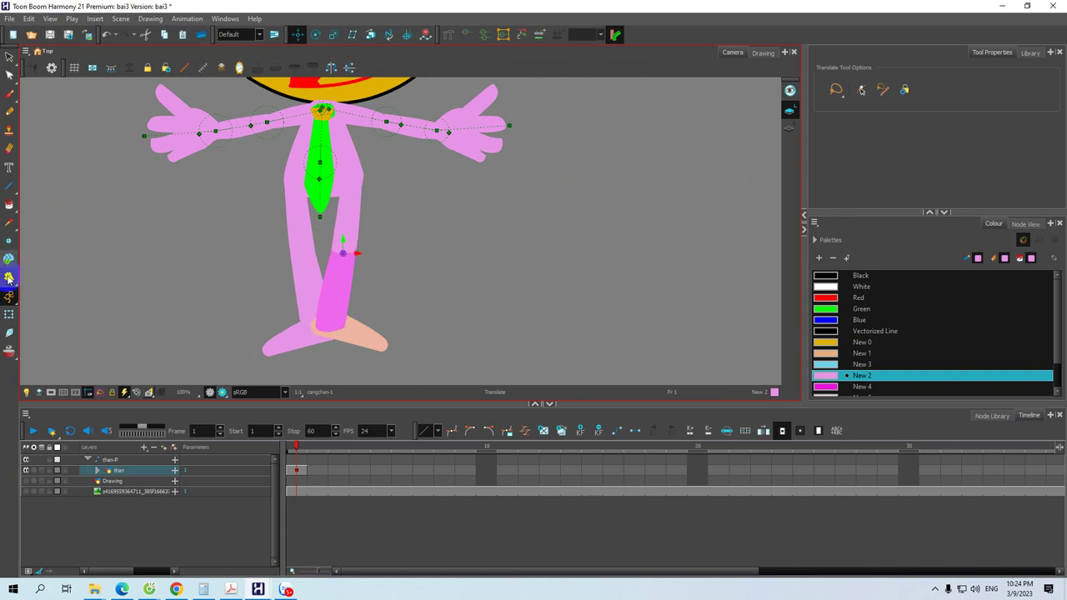
Place the pivot of the foot on the viewer's right at the ankle and shift that foot slightly outward
left_click(9, 314)
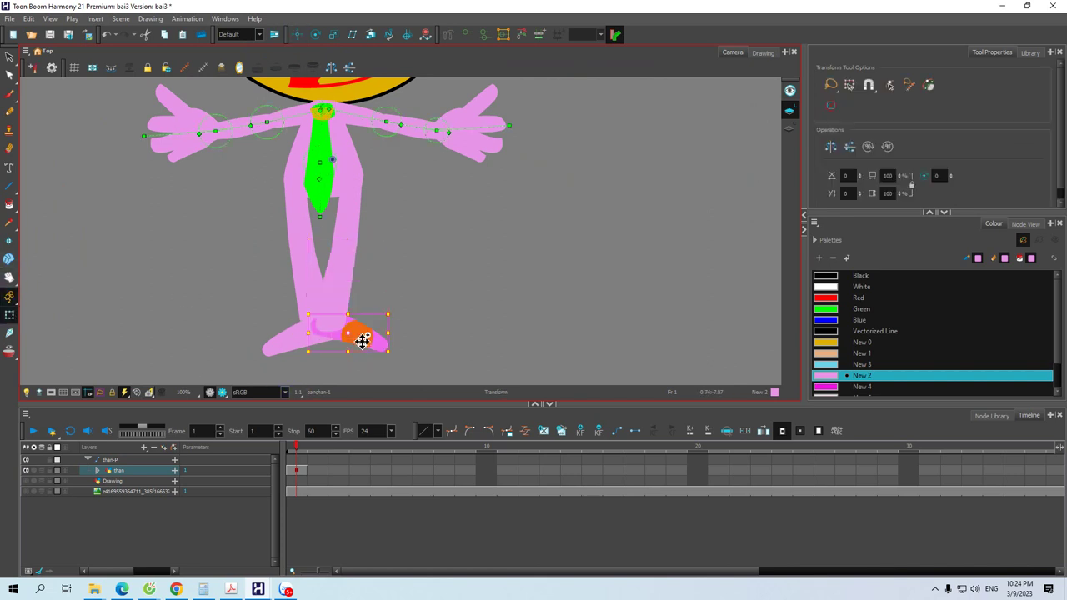
left_click(297, 36)
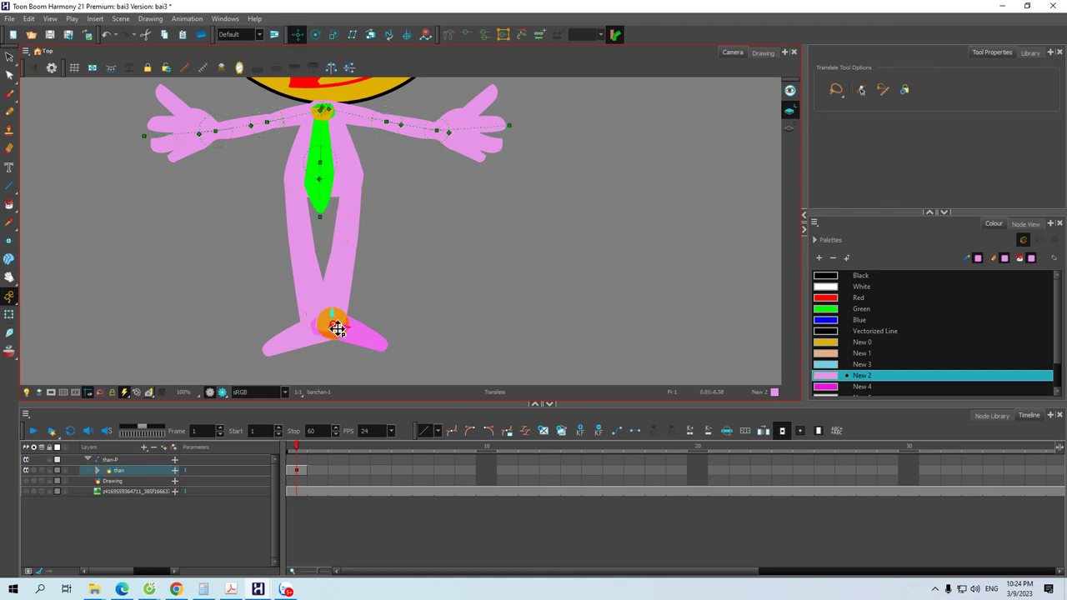
left_click(336, 328)
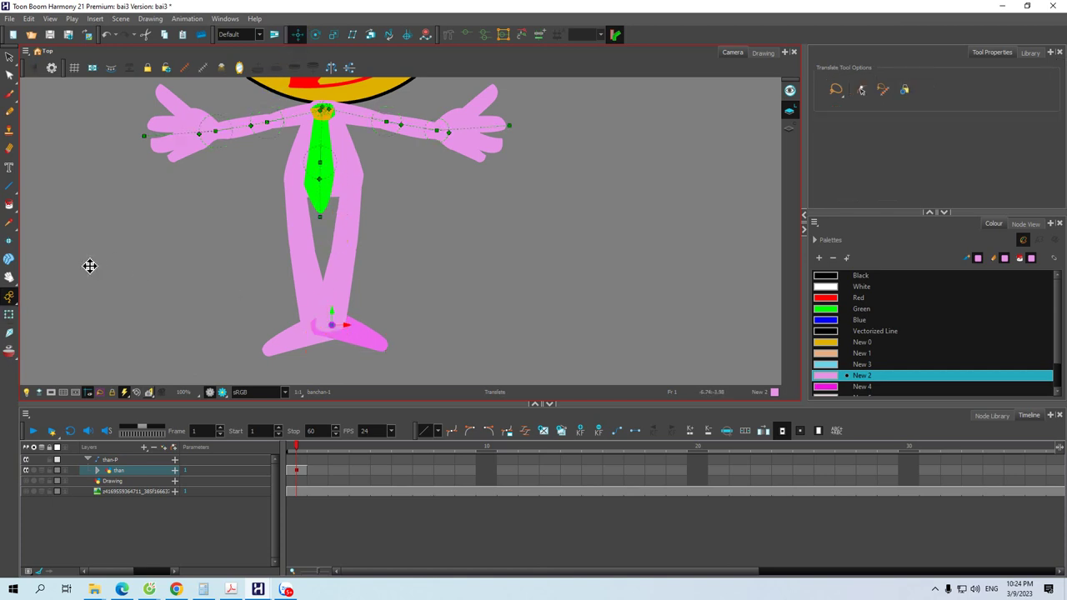
left_click(10, 315)
left_click(373, 339)
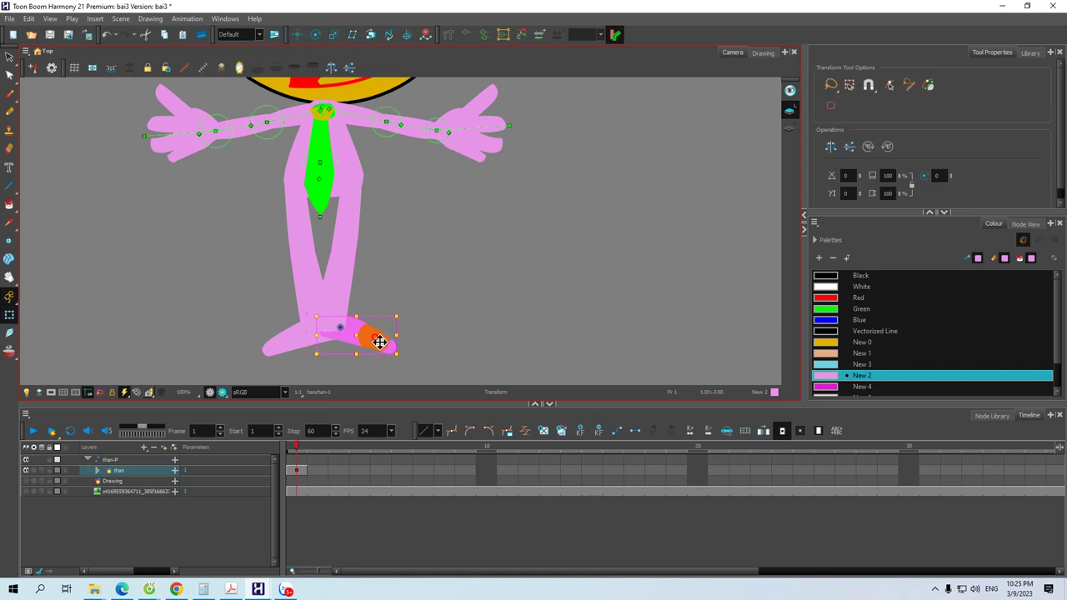
Select the thigh of the leg on the viewer's left and place its pivot at the hip with the Translate tool
key("space")
left_click_drag(443, 244, 478, 245)
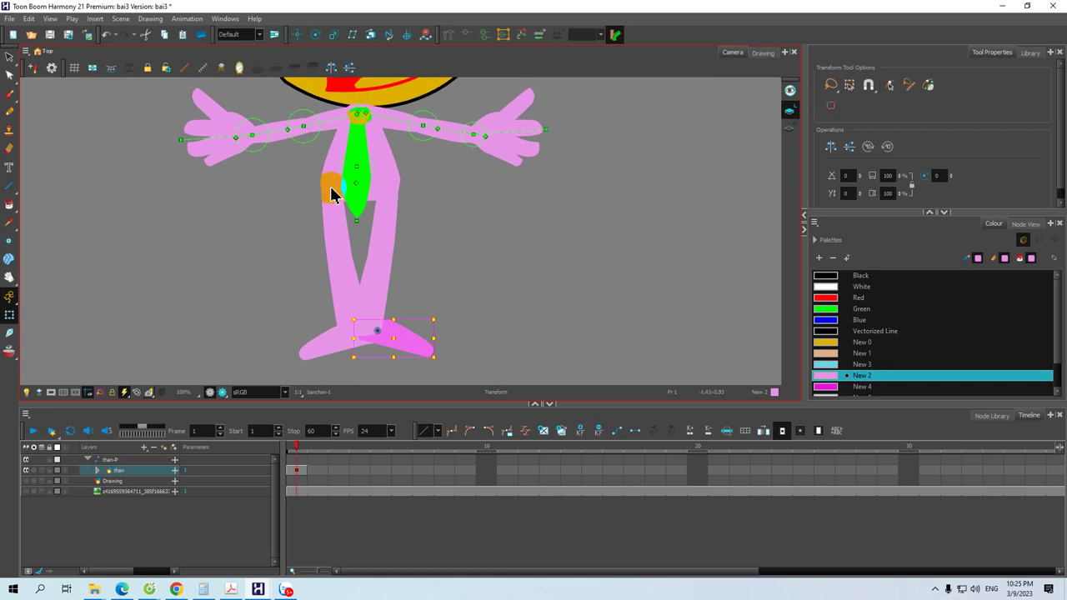
left_click(331, 179)
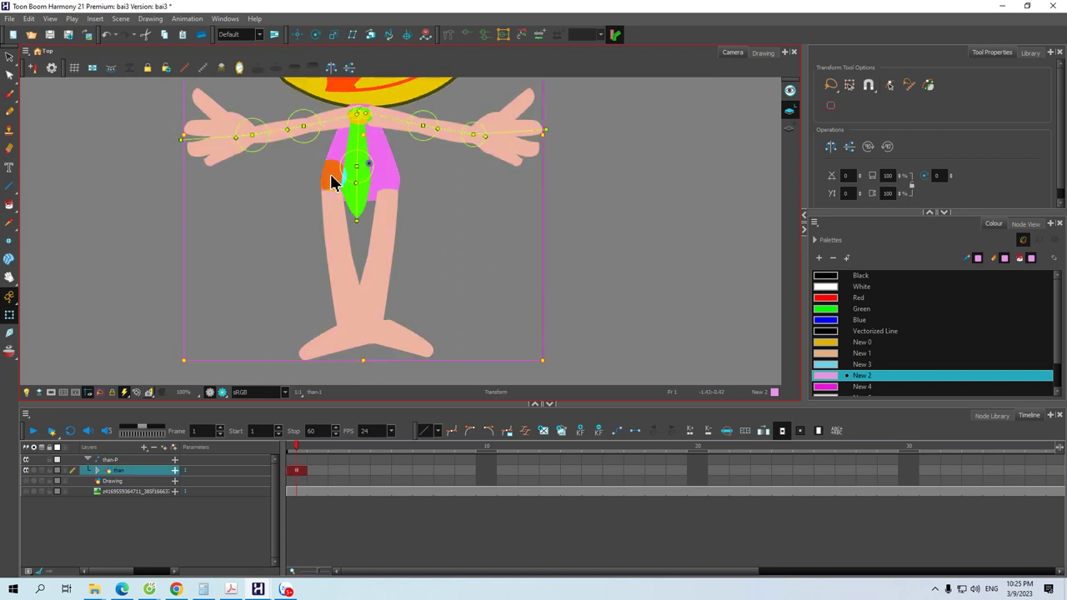
left_click(333, 219)
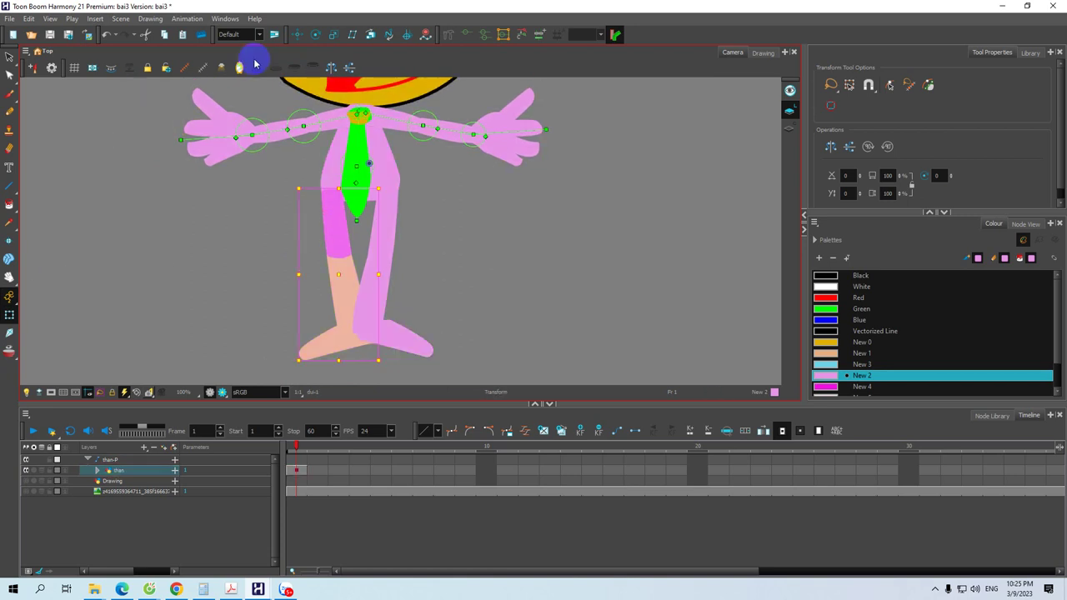
left_click(297, 35)
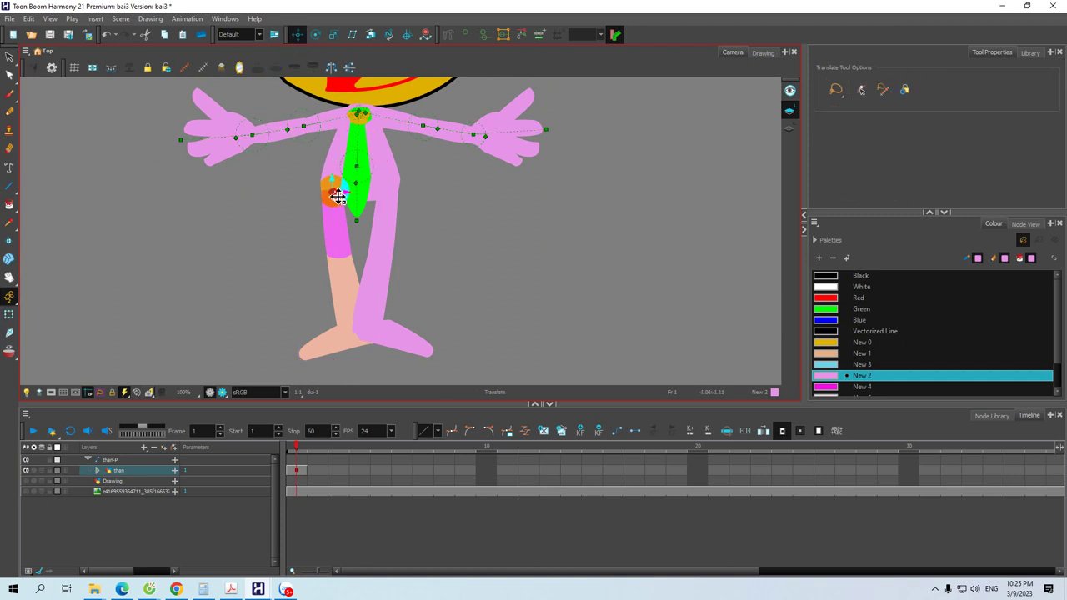
Select the shin of the leg on the viewer's left and place its pivot at the knee with the Translate tool
left_click(8, 316)
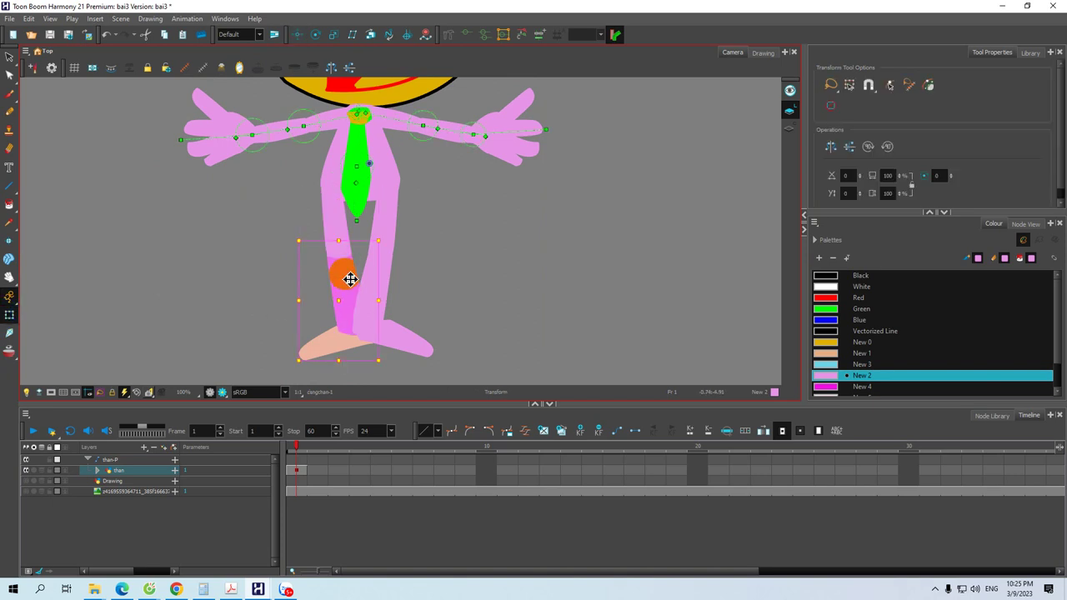
left_click(298, 34)
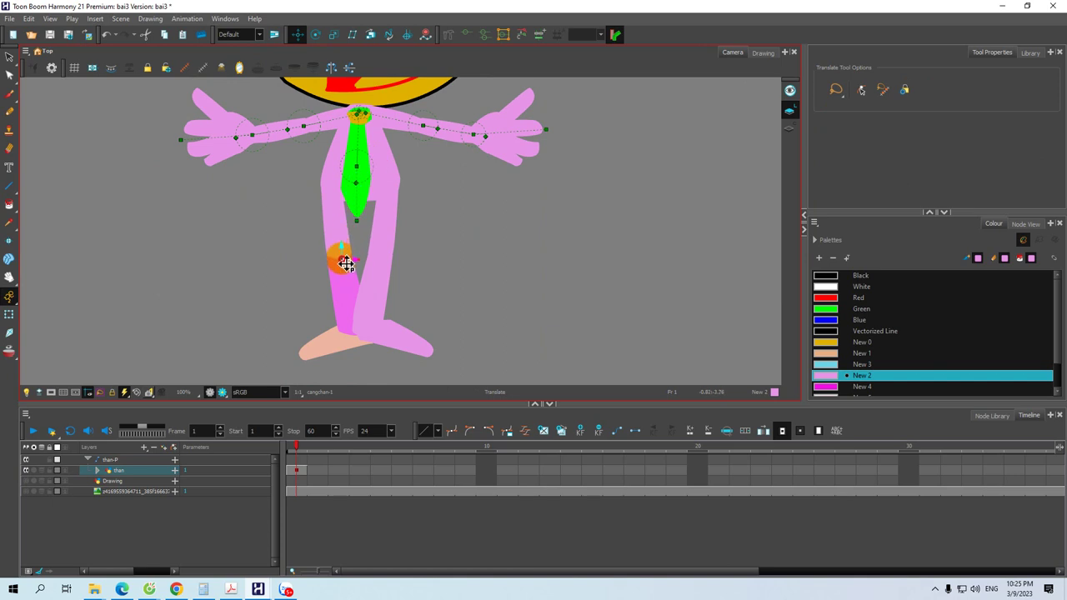
left_click_drag(342, 309, 333, 278)
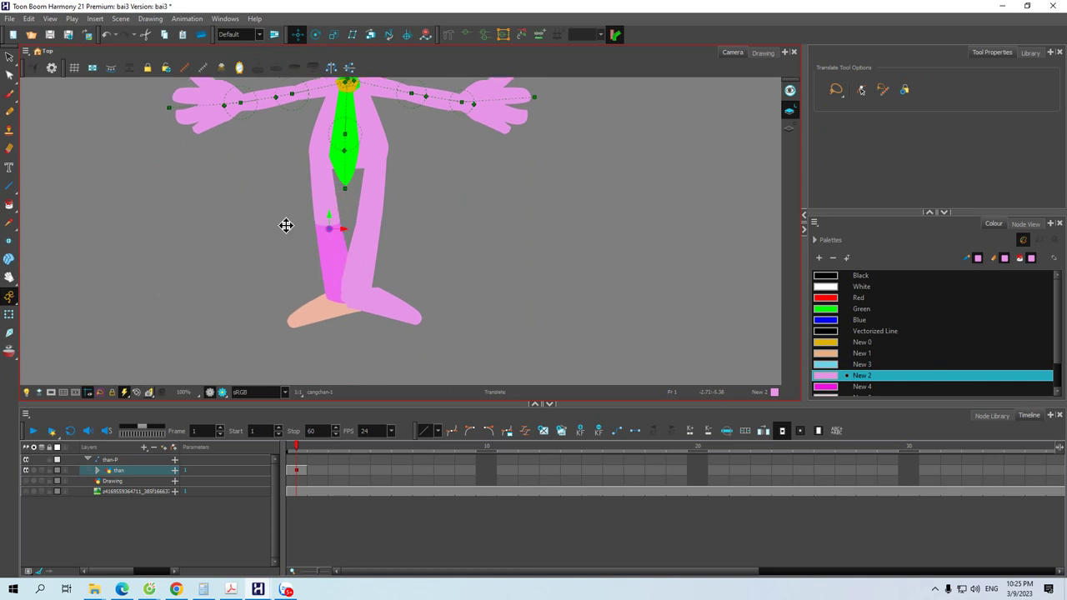
left_click_drag(329, 212, 333, 234)
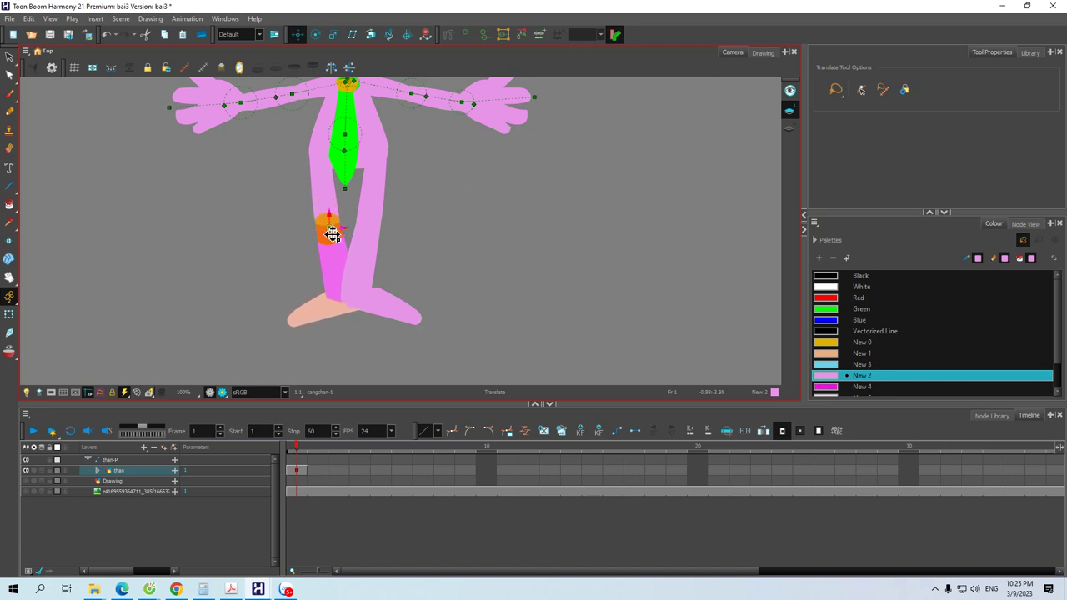
Place the pivot of the foot on the viewer's left at the ankle, shift that foot slightly outward, and clear the selection
left_click(9, 316)
left_click(318, 324)
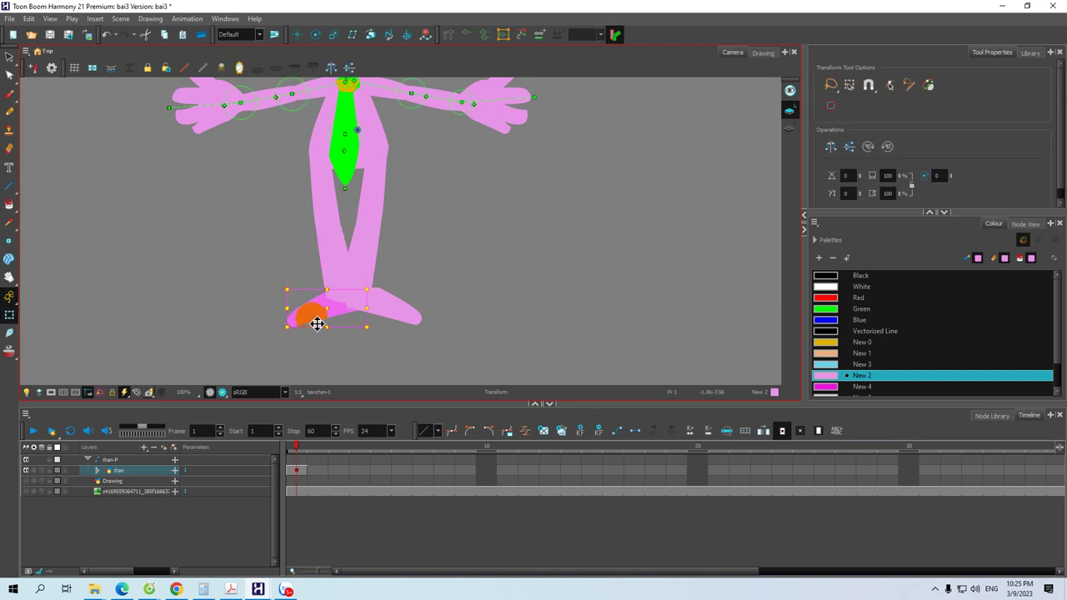
left_click(297, 34)
left_click_drag(319, 129, 327, 310)
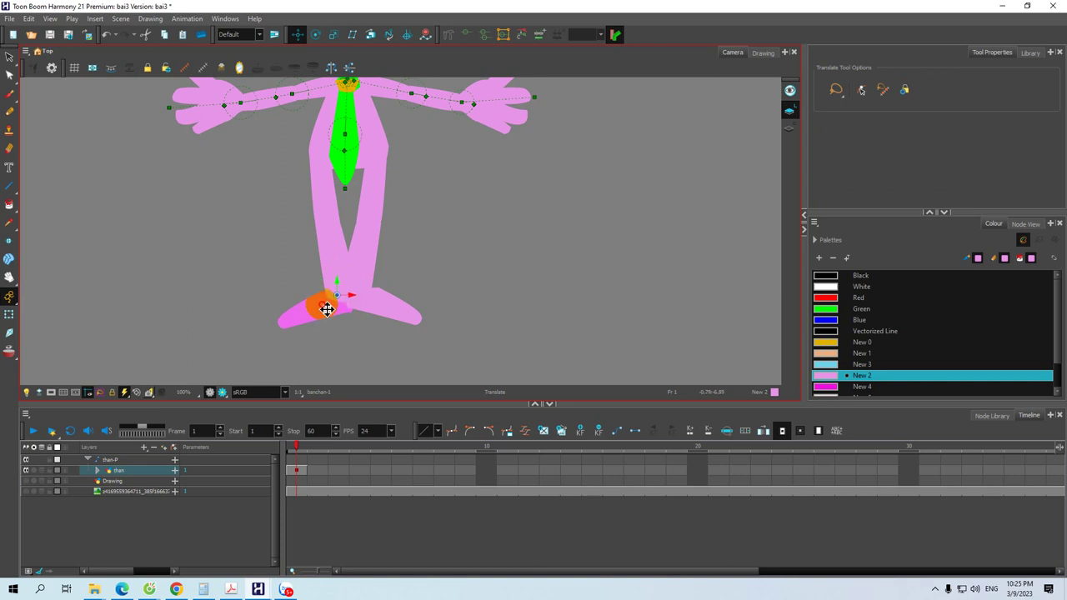
left_click(10, 314)
left_click(173, 263)
Build a three-bone deformation chain on the leg on the viewer's right from hip through knee and ankle to the toe with the Rigging tool
left_click_drag(207, 205, 203, 261)
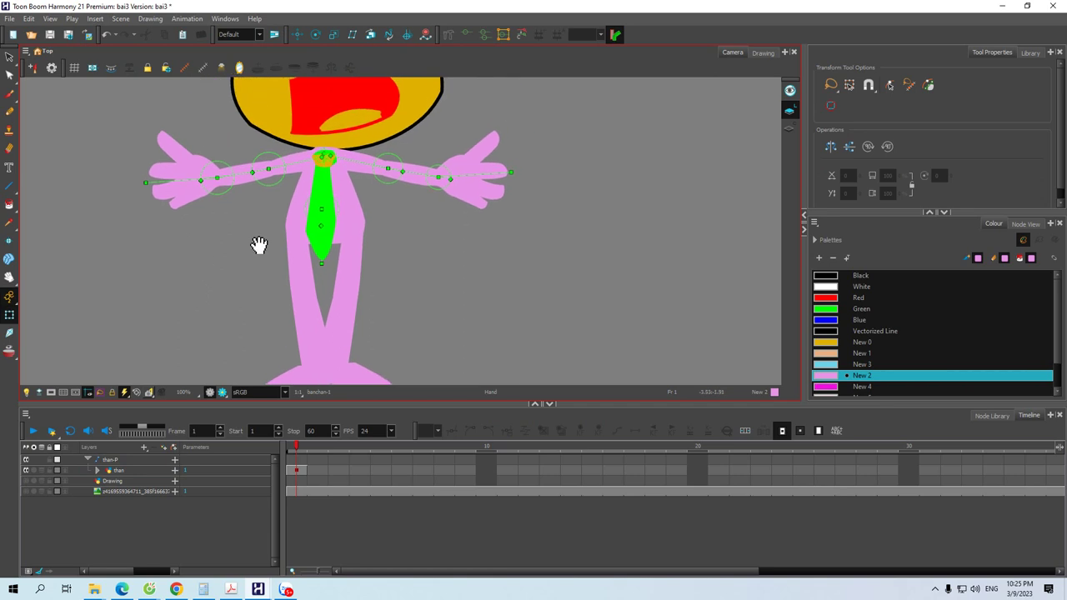
left_click(356, 233)
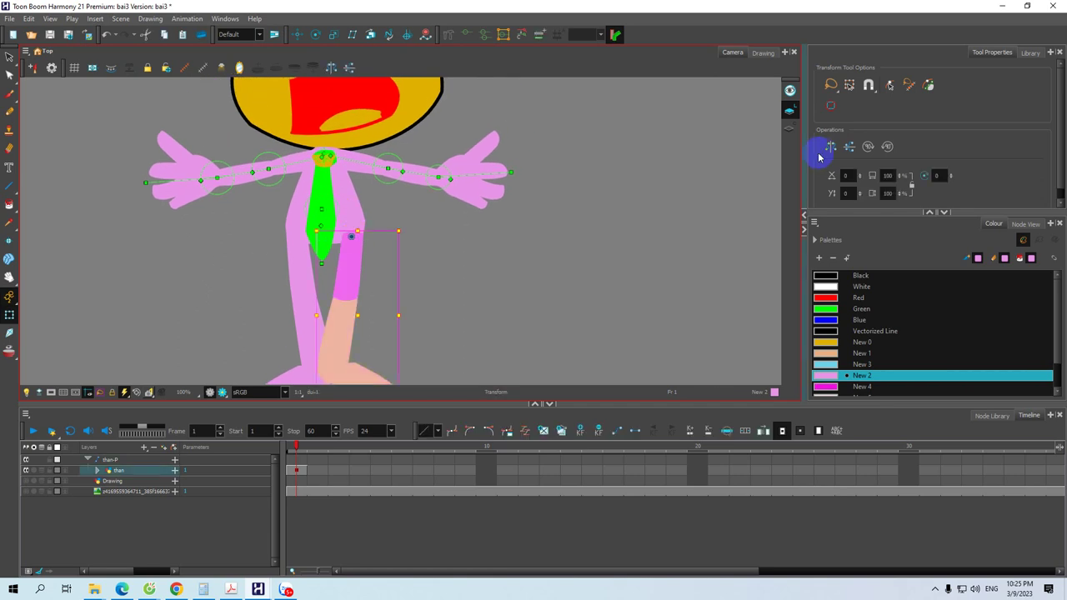
left_click(447, 34)
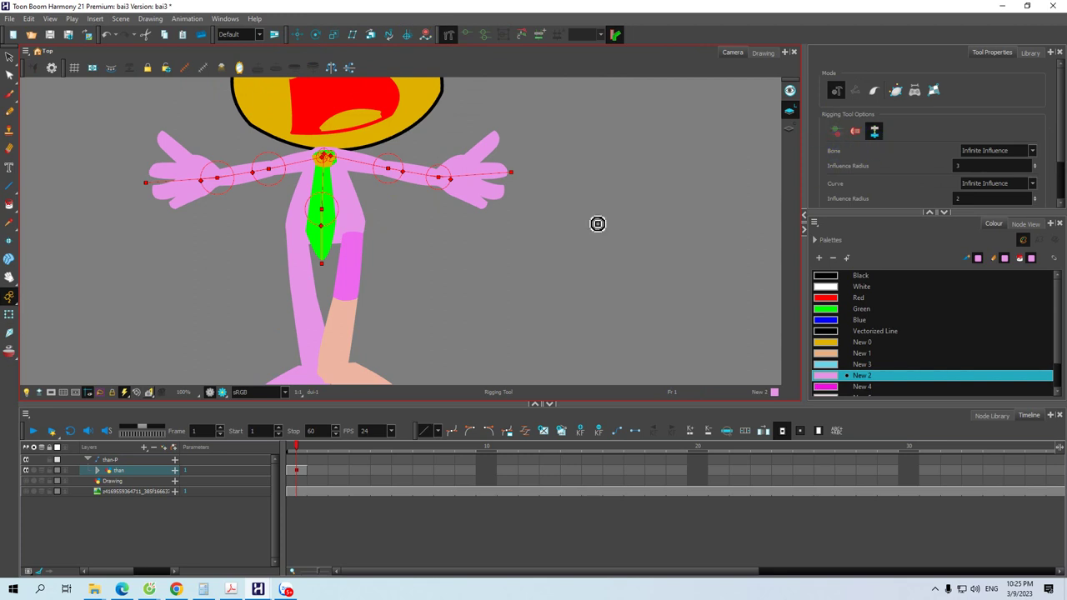
left_click_drag(435, 292, 461, 217)
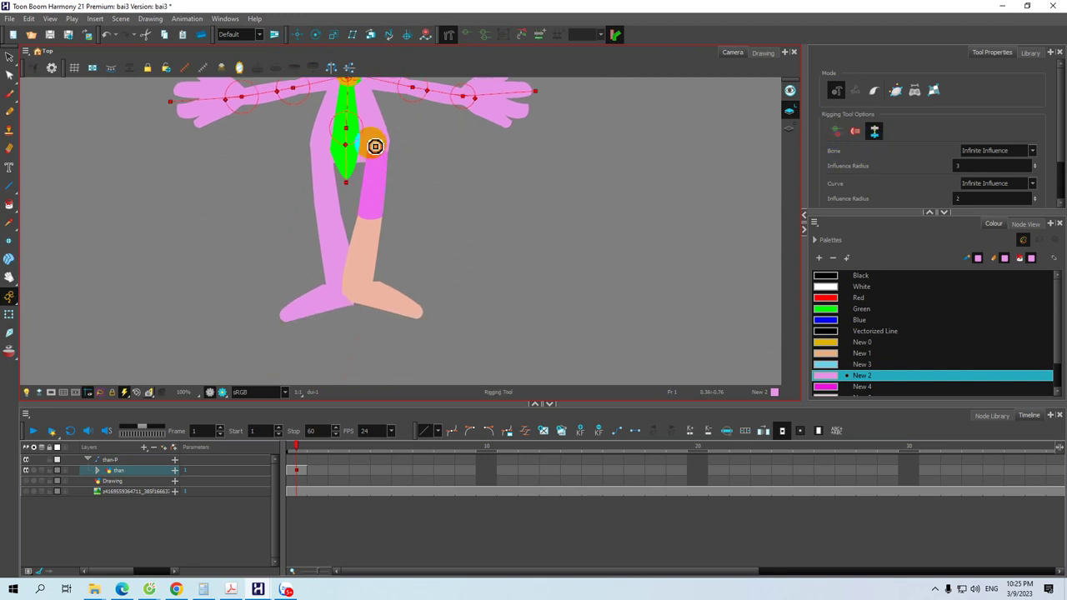
left_click_drag(375, 146, 369, 220)
left_click_drag(363, 291, 396, 307)
left_click(438, 320)
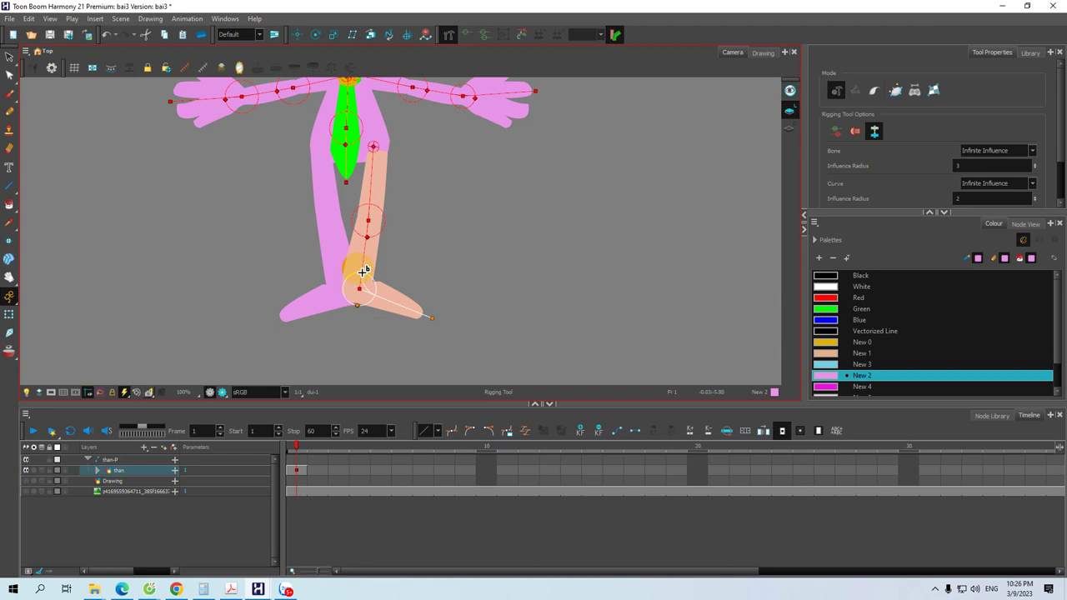
Build a three-bone deformation chain on the leg on the viewer's left from hip through knee and ankle to the toe with the Rigging tool
left_click(9, 314)
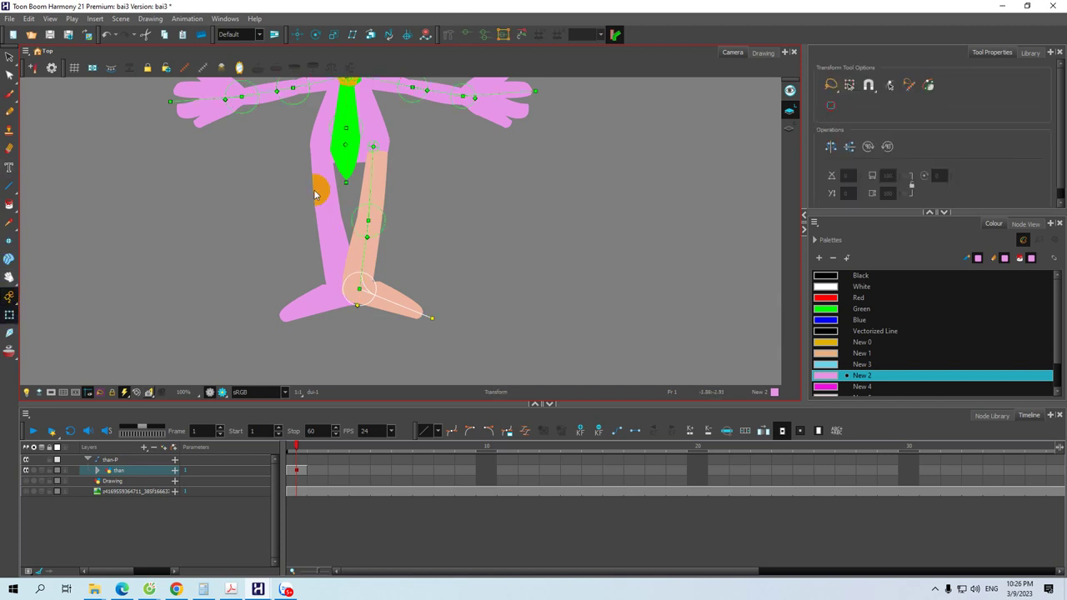
left_click(322, 179)
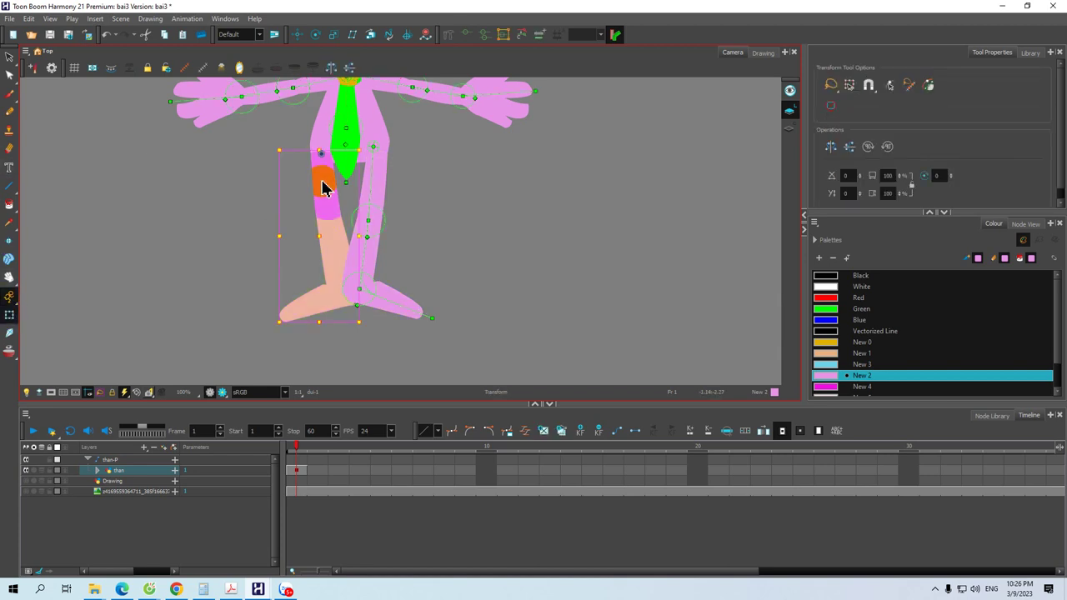
left_click(447, 40)
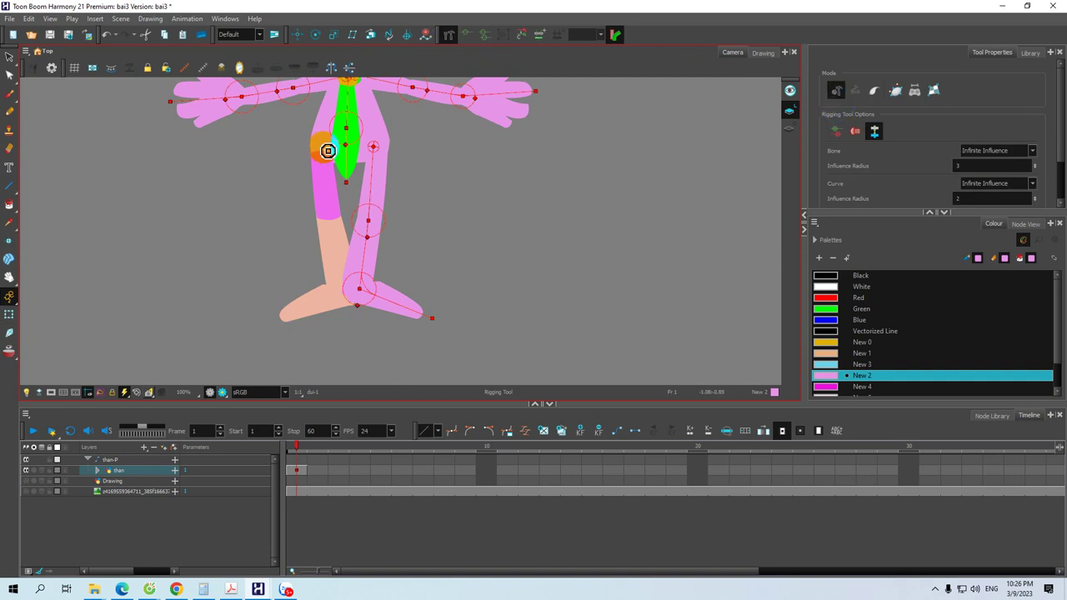
left_click(333, 221)
left_click(345, 292)
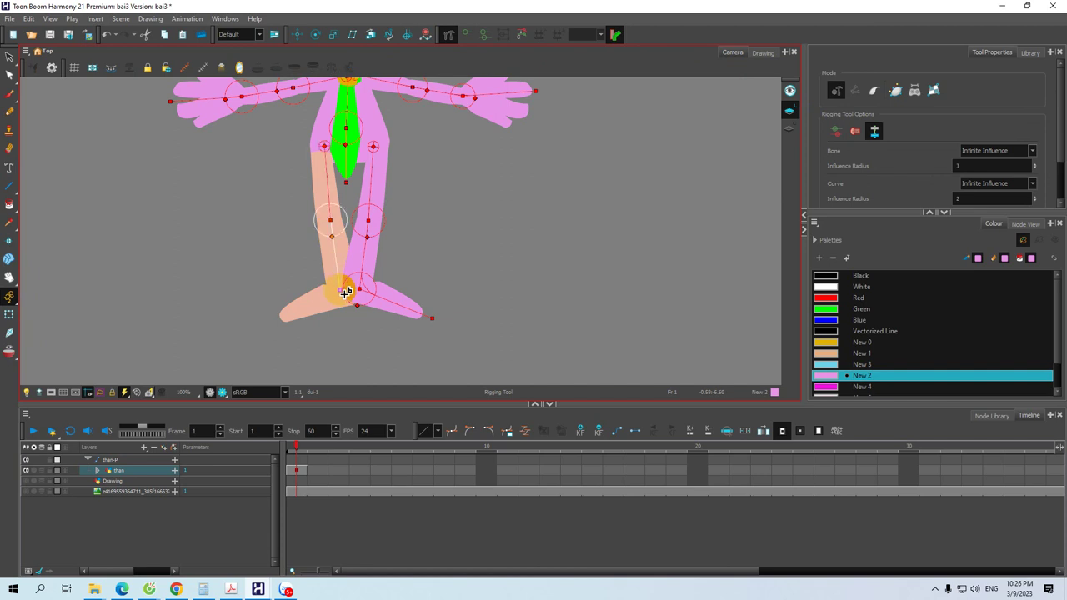
left_click(282, 321)
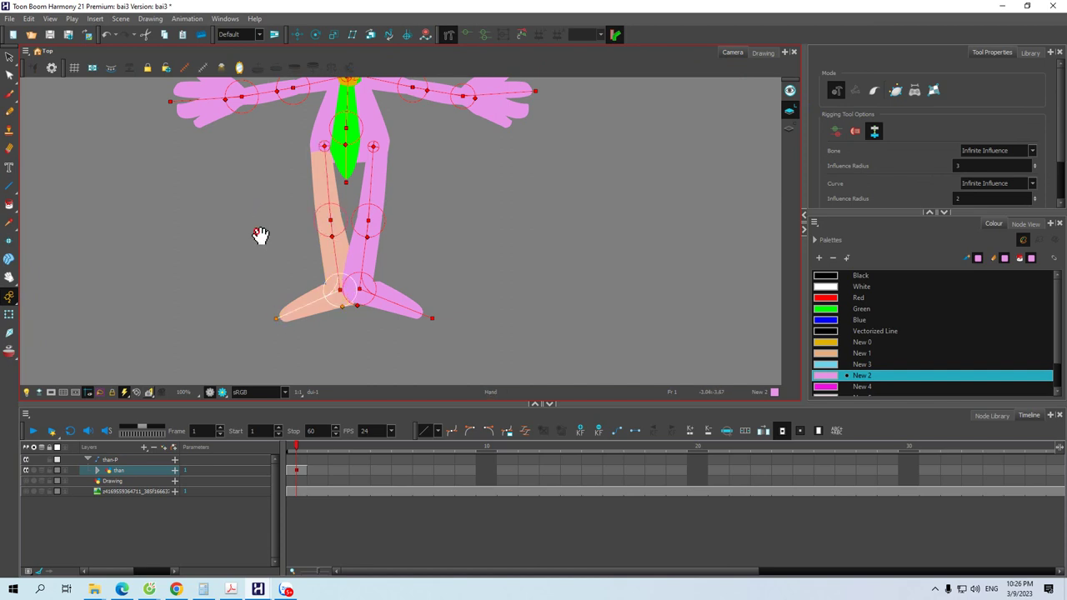
Select the head and place its pivot at the neck with the Translate tool
left_click_drag(262, 222, 233, 328)
left_click_drag(259, 275, 238, 303)
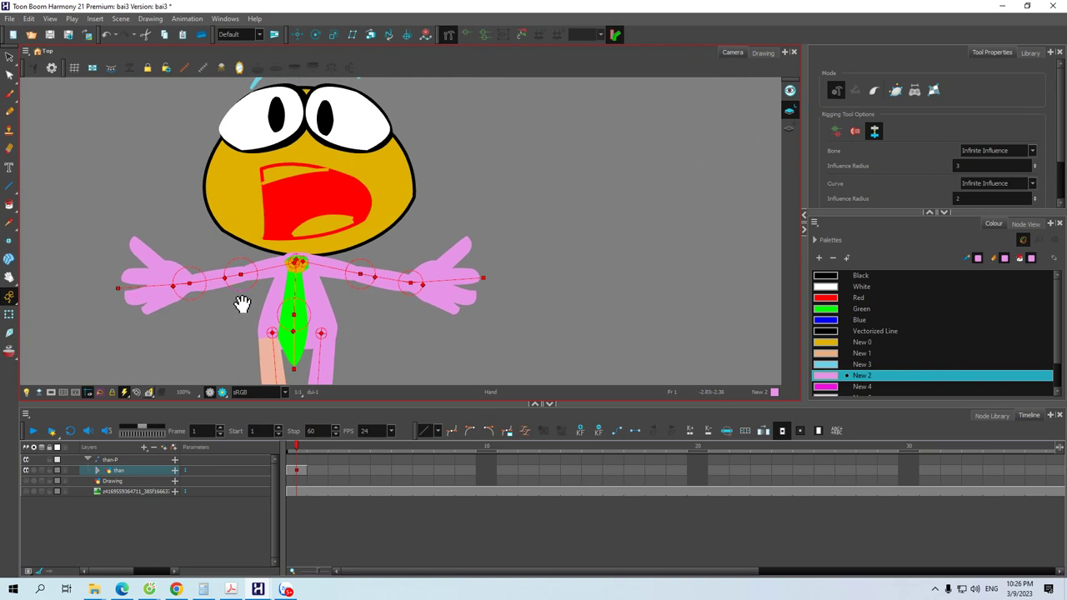
left_click(9, 314)
left_click(398, 190)
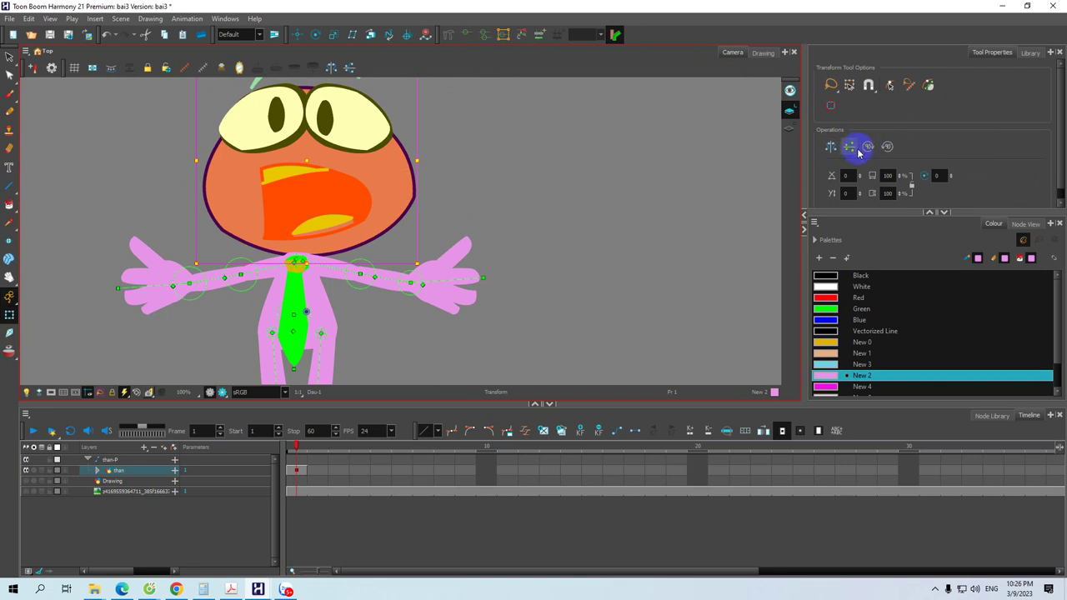
left_click(296, 36)
left_click(318, 320)
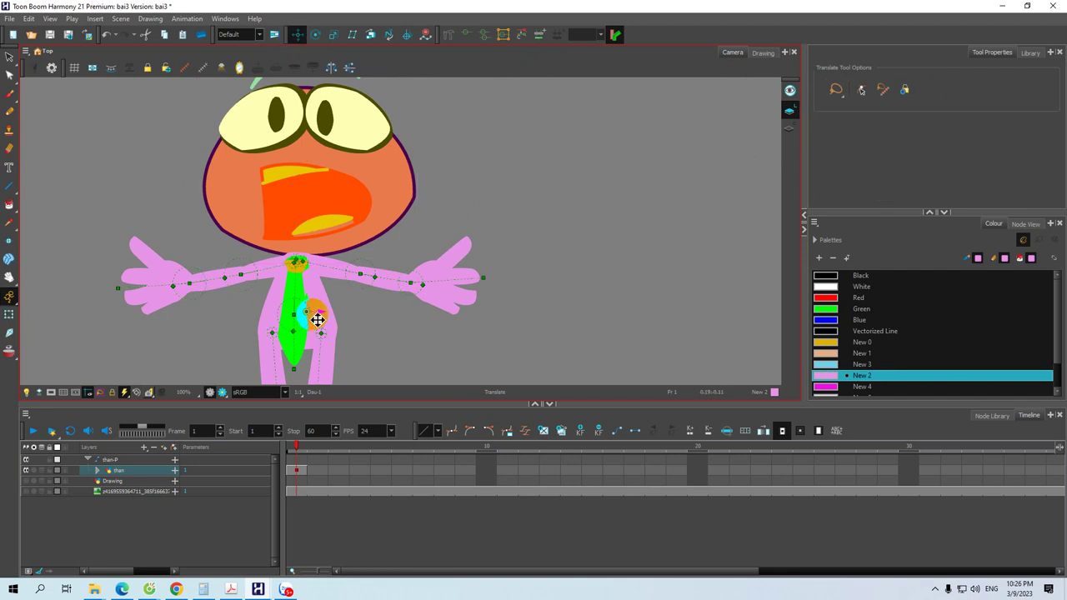
left_click_drag(312, 317, 298, 250)
left_click(467, 240)
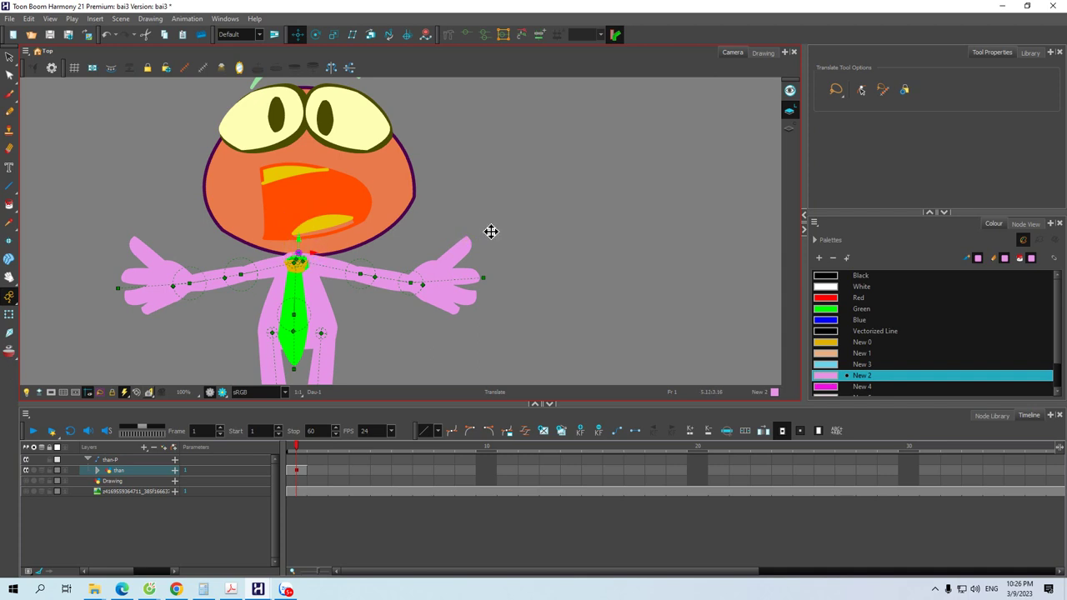
Add eight Free Form deformation points to the head around the face outline, from chin and cheeks up to the brow, with the Rigging tool
left_click(7, 314)
left_click(404, 189)
left_click(395, 192)
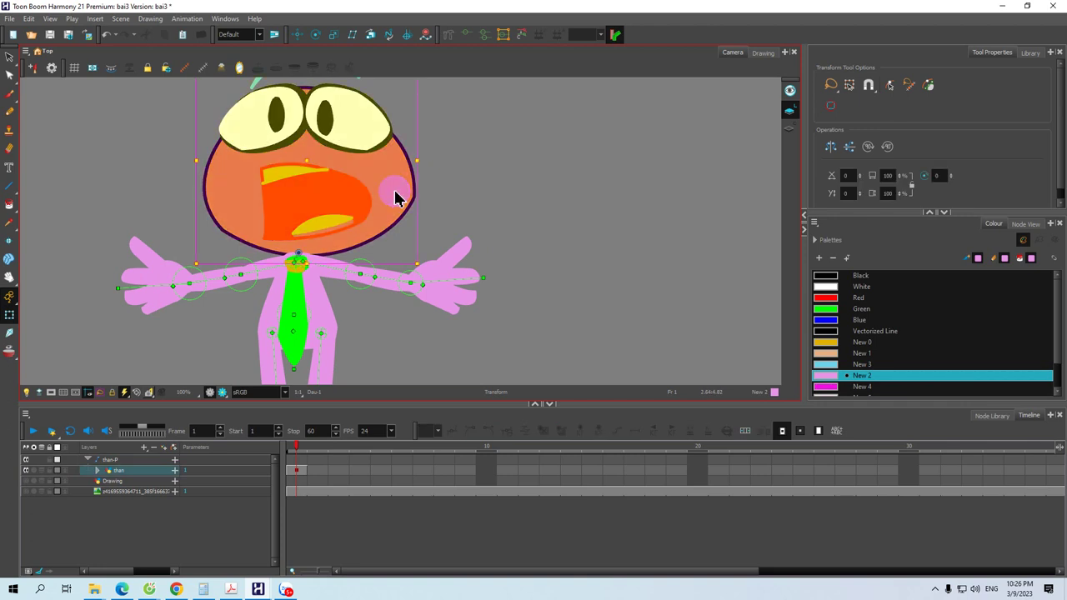
left_click(450, 36)
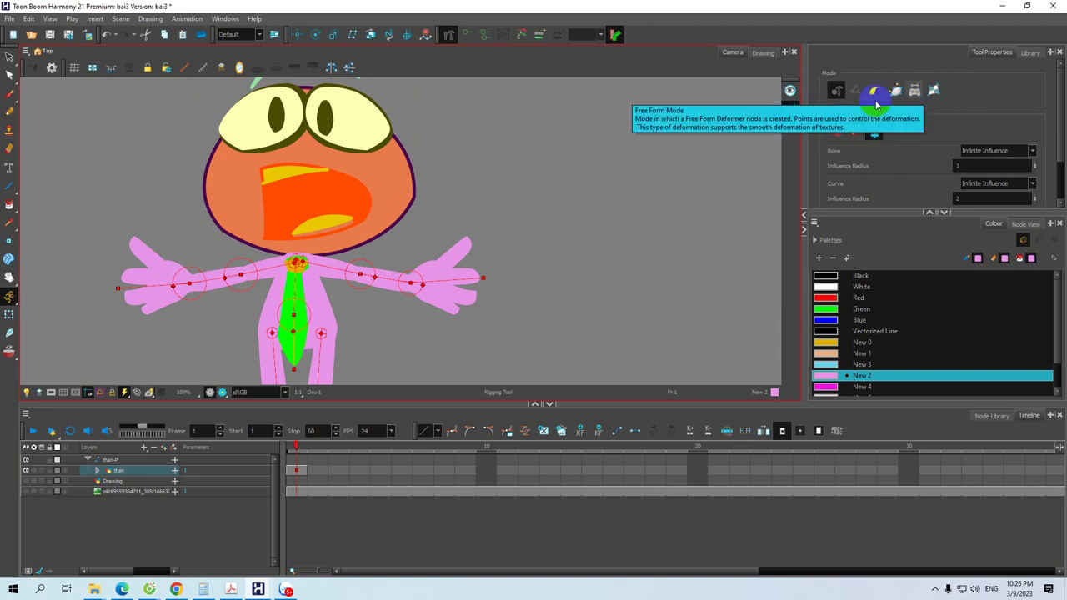
left_click(934, 90)
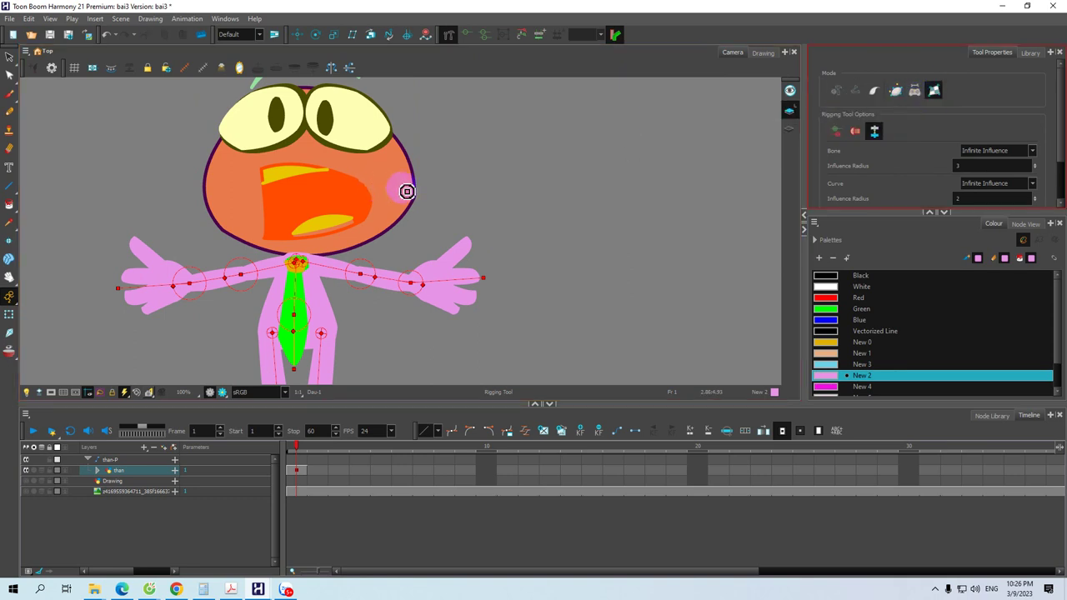
left_click(404, 188)
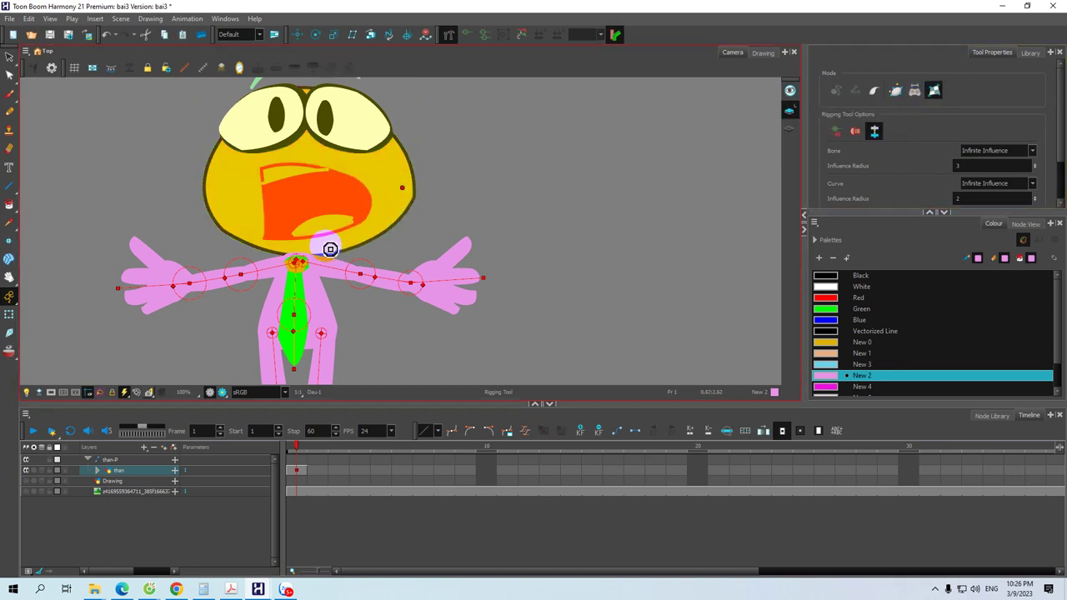
left_click(210, 186)
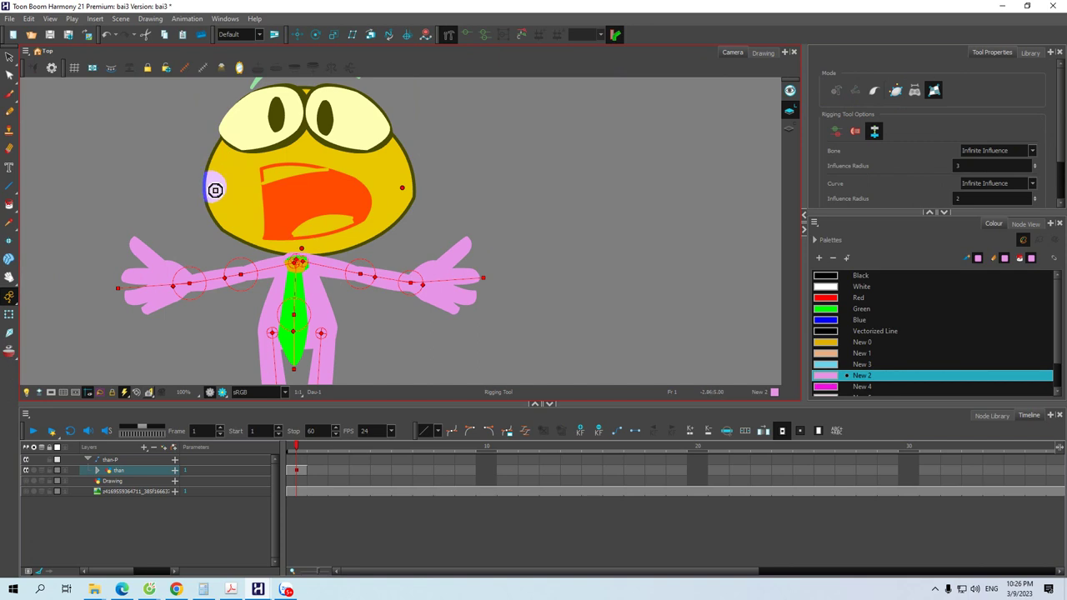
left_click(306, 99)
left_click(376, 130)
left_click(223, 150)
left_click(365, 232)
left_click(243, 231)
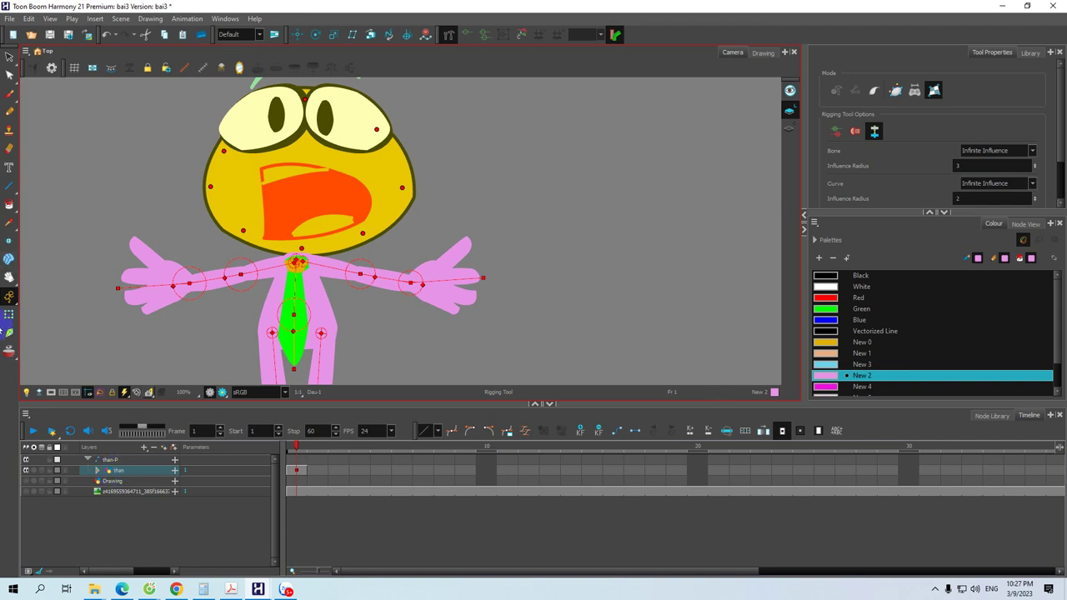
Select the eye on the viewer's right and expand the than layer to view its child layers
left_click(8, 313)
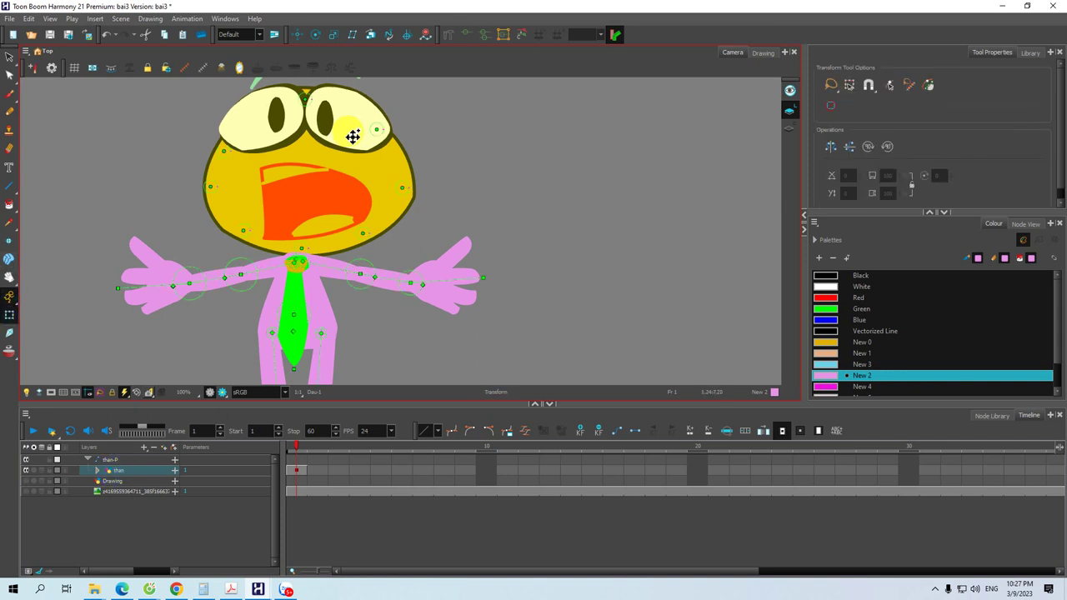
left_click(350, 131)
left_click(325, 150)
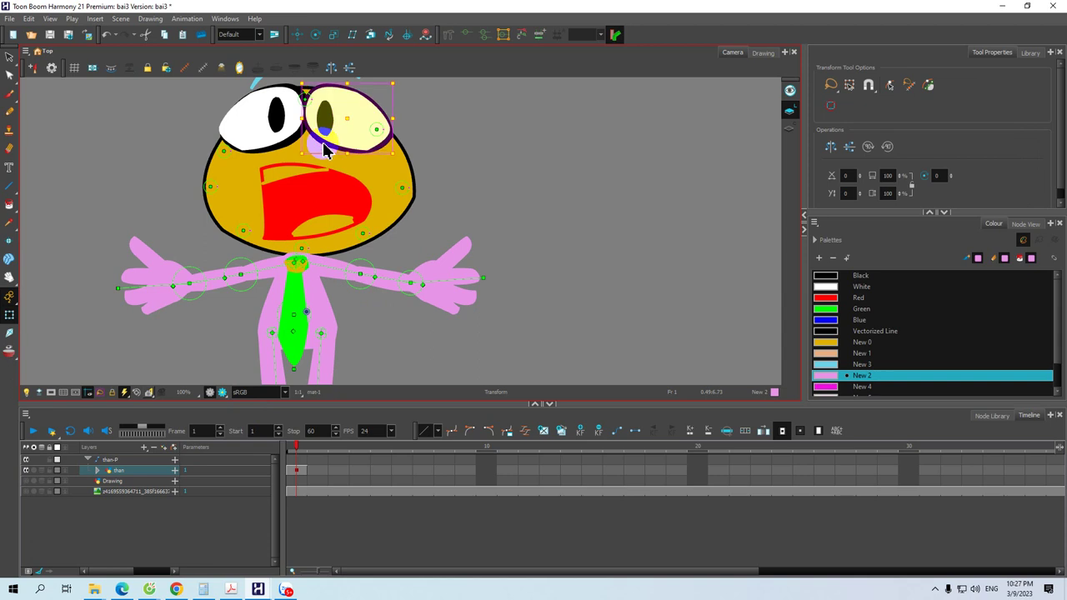
left_click(97, 472)
left_click(97, 472)
left_click_drag(159, 405, 167, 316)
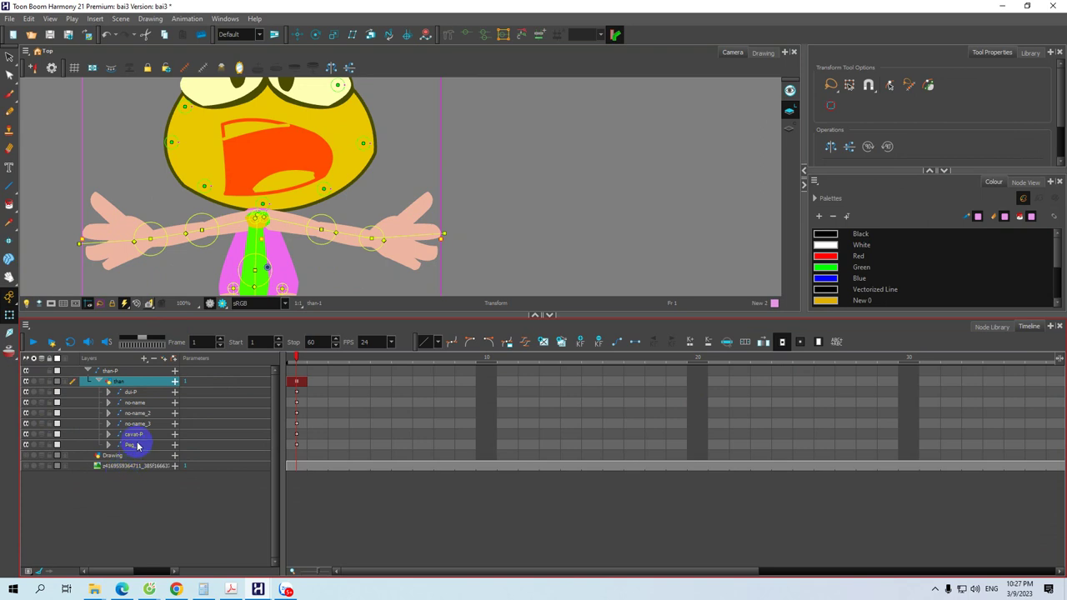
scroll(324, 187, "down", 1)
left_click_drag(365, 315, 390, 415)
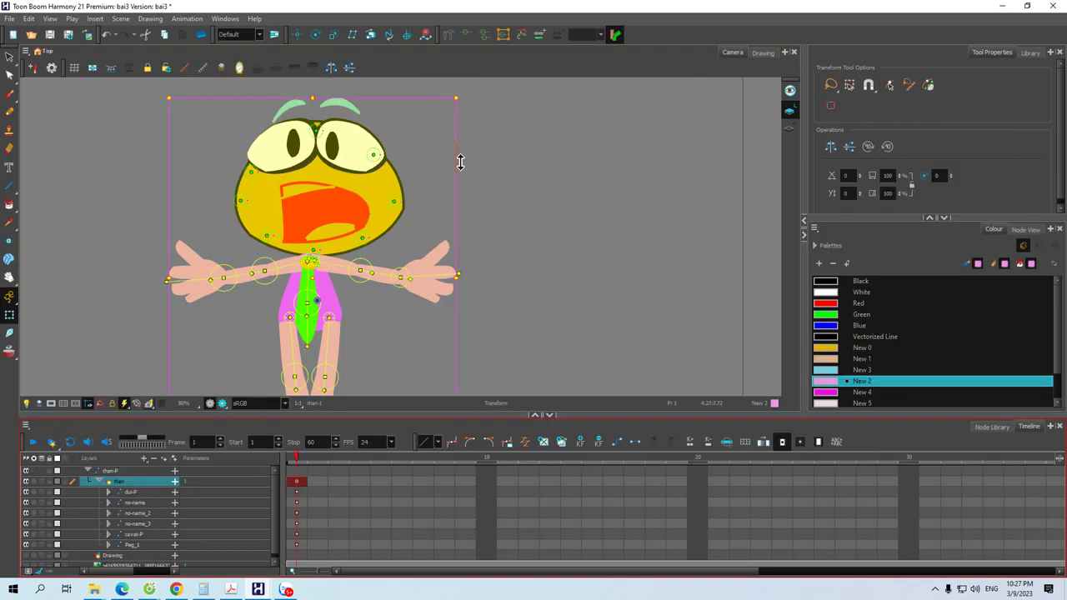
Check which layers make up the eye on the viewer's right by selecting its parts, and clear the selection
left_click(493, 169)
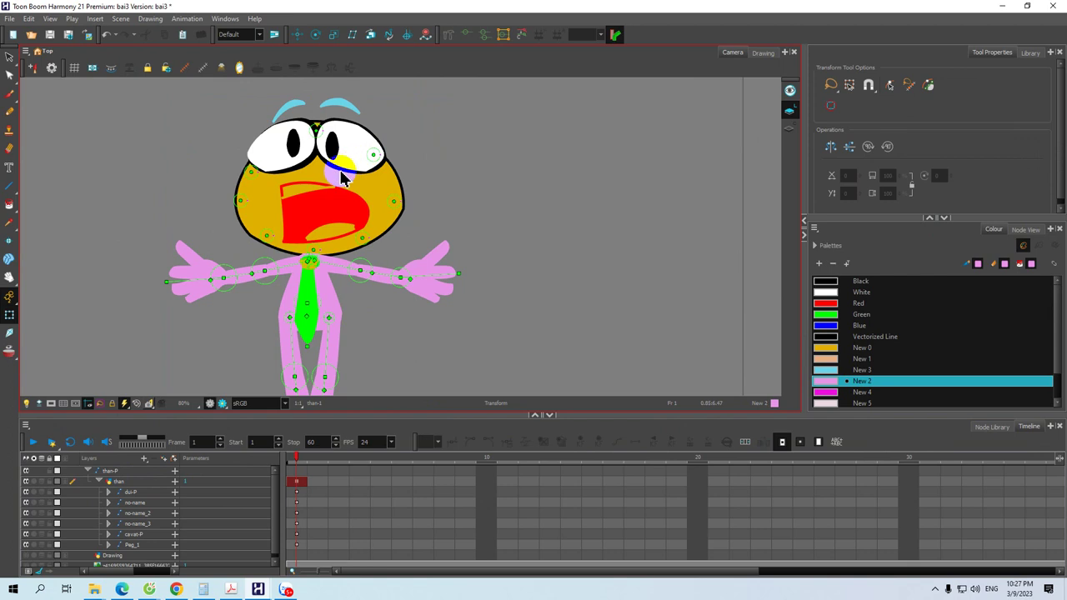
left_click(343, 175)
left_click(337, 172)
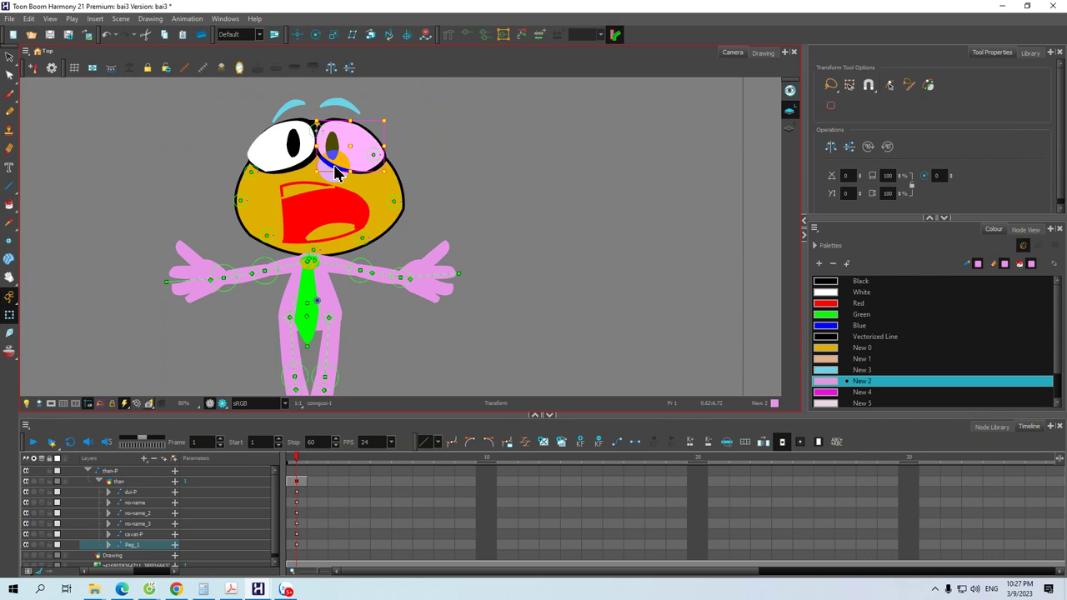
left_click(338, 171)
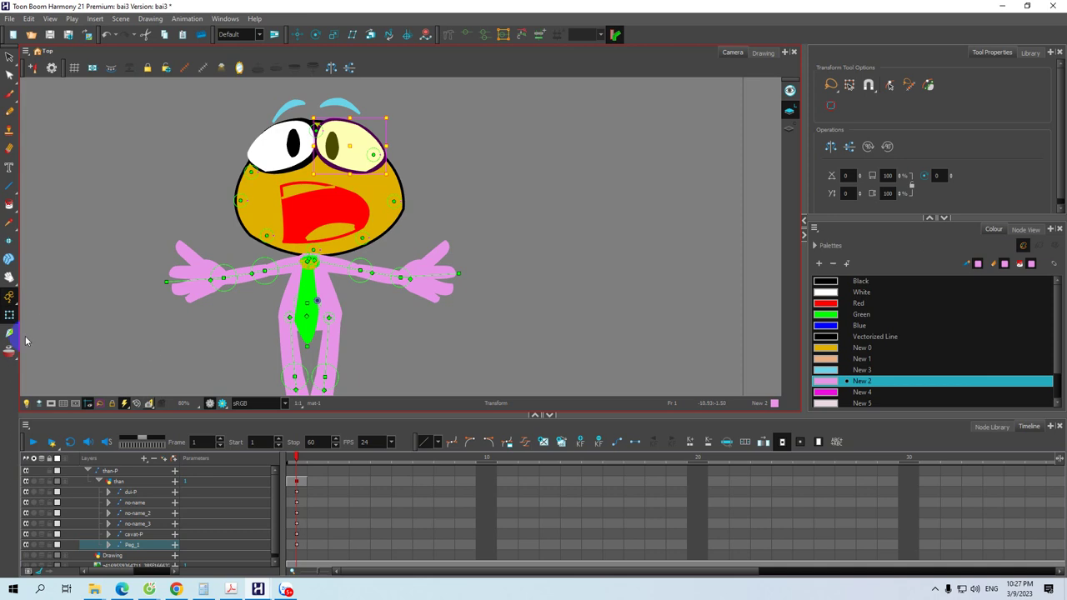
left_click(418, 163)
Select the pupil of the eye on the viewer's right and place its pivot at the pupil's centre with the Translate tool
left_click(334, 150)
left_click_drag(334, 151, 334, 146)
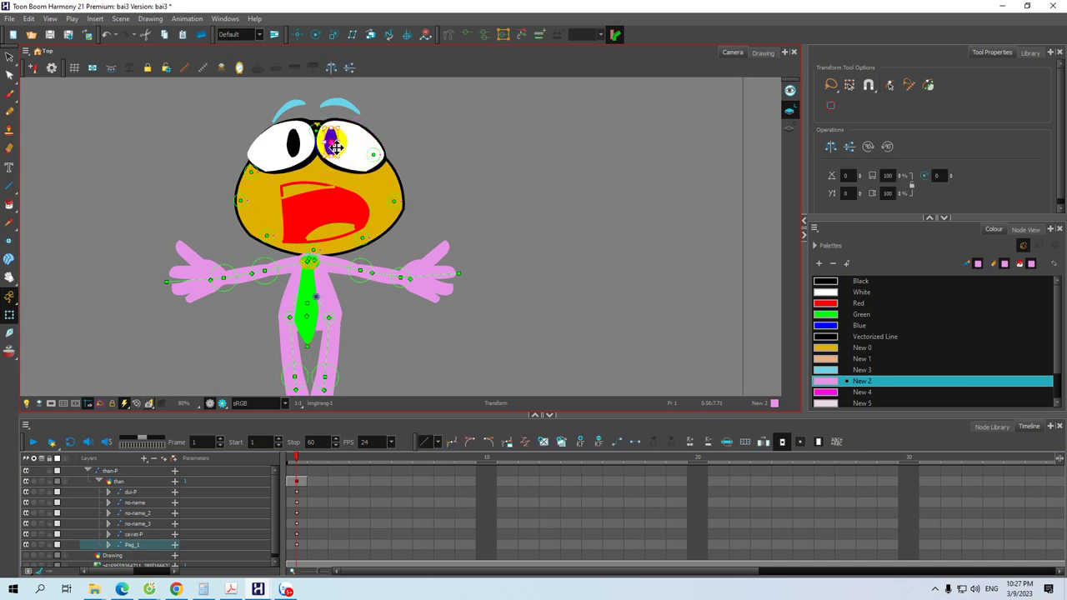
left_click(297, 35)
left_click_drag(318, 314, 356, 172)
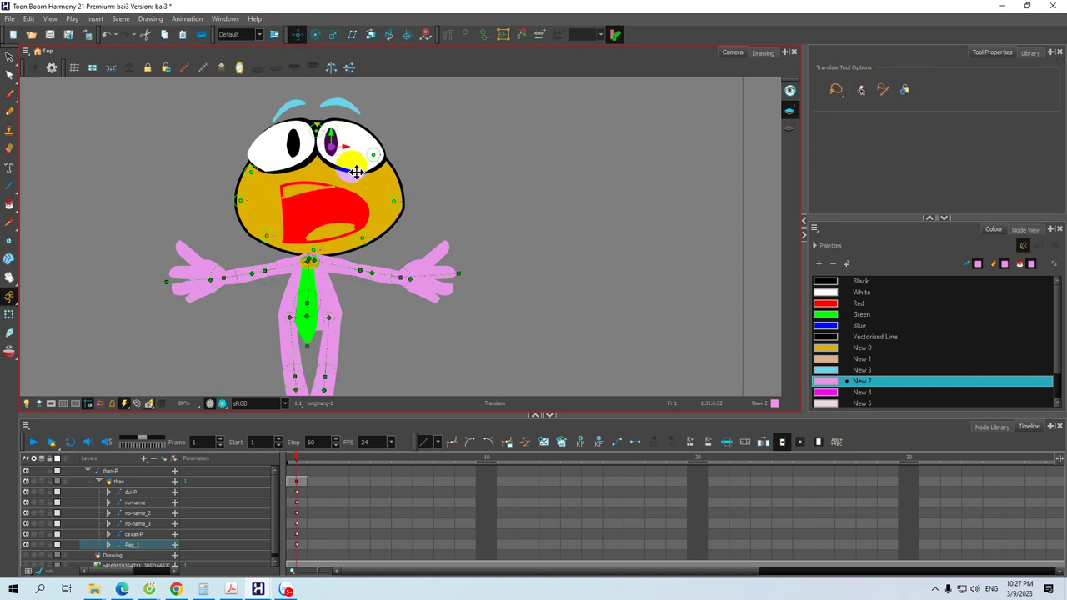
Move the pivot of the white shape of the character's eye on the right side of the face to the eye's centre
key("Up")
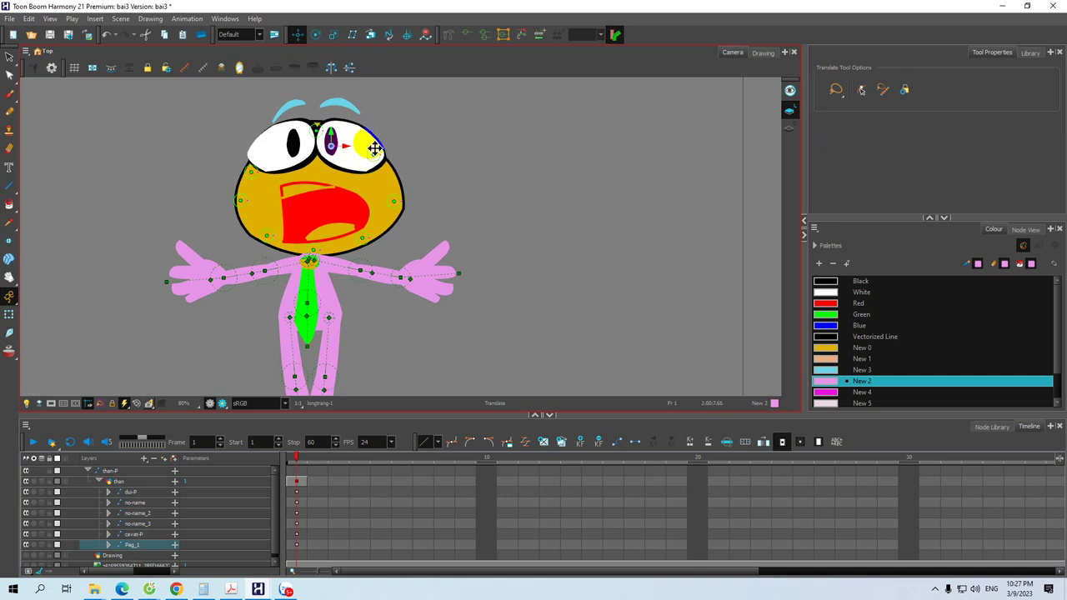
left_click(9, 314)
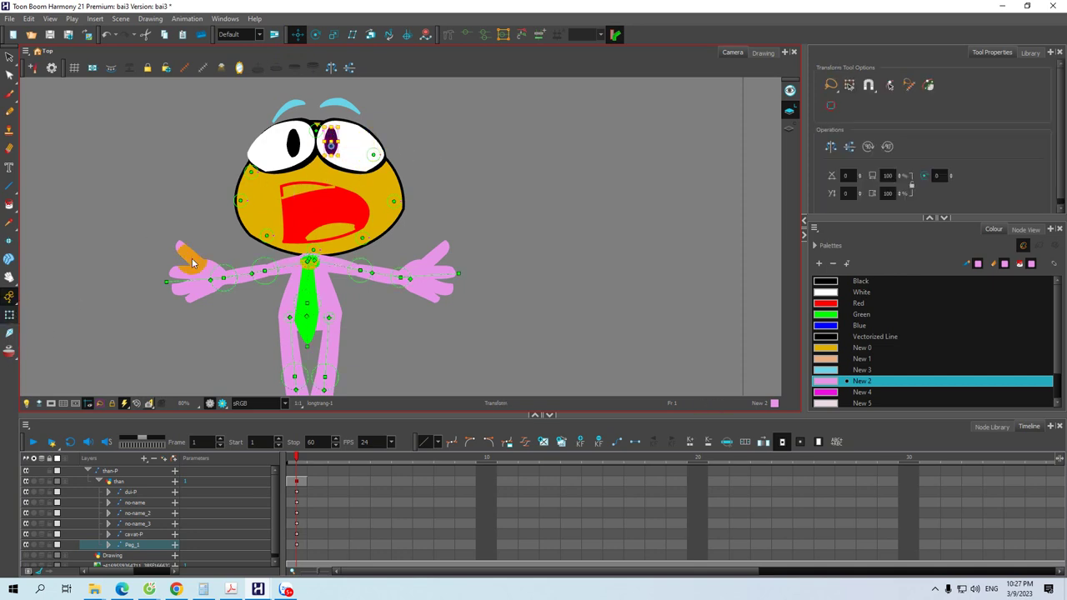
left_click(360, 153)
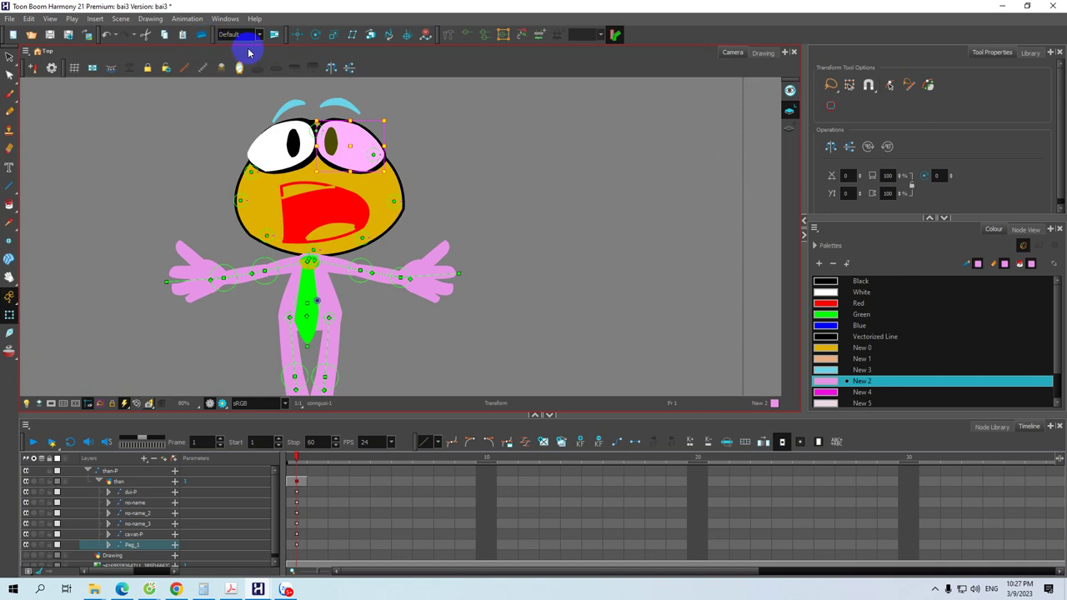
left_click(297, 34)
left_click_drag(322, 304, 349, 152)
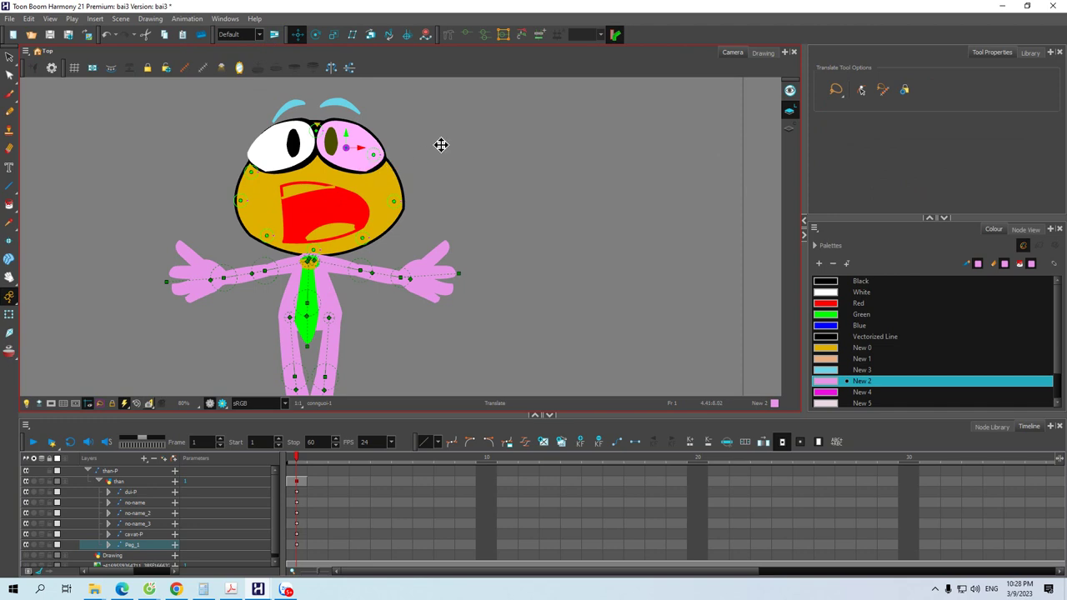
Select the outline shape of the same right-side eye and move its pivot onto the eye
left_click(9, 314)
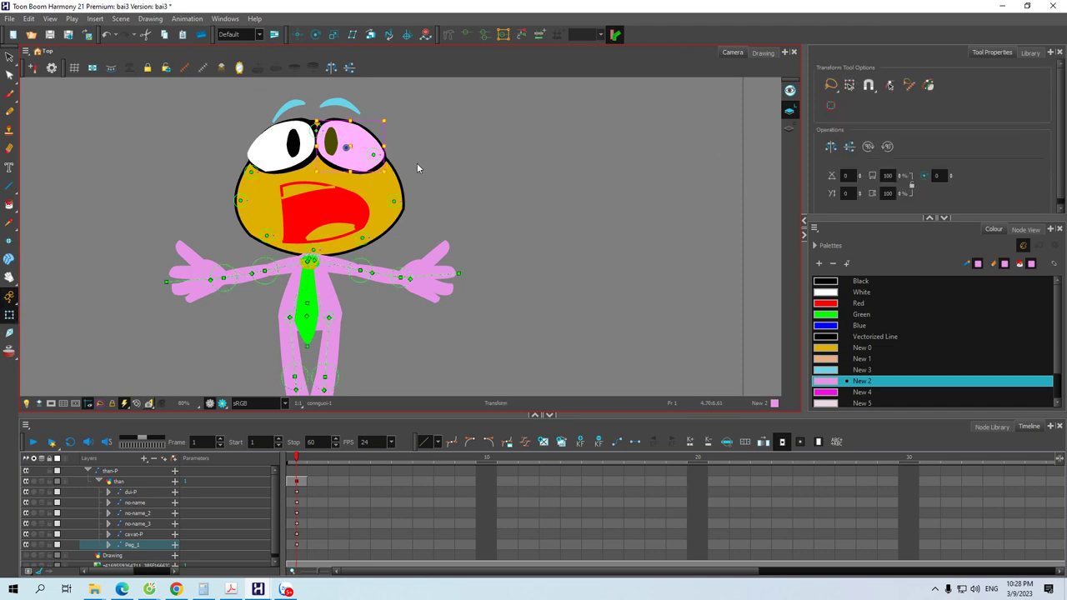
left_click(404, 156)
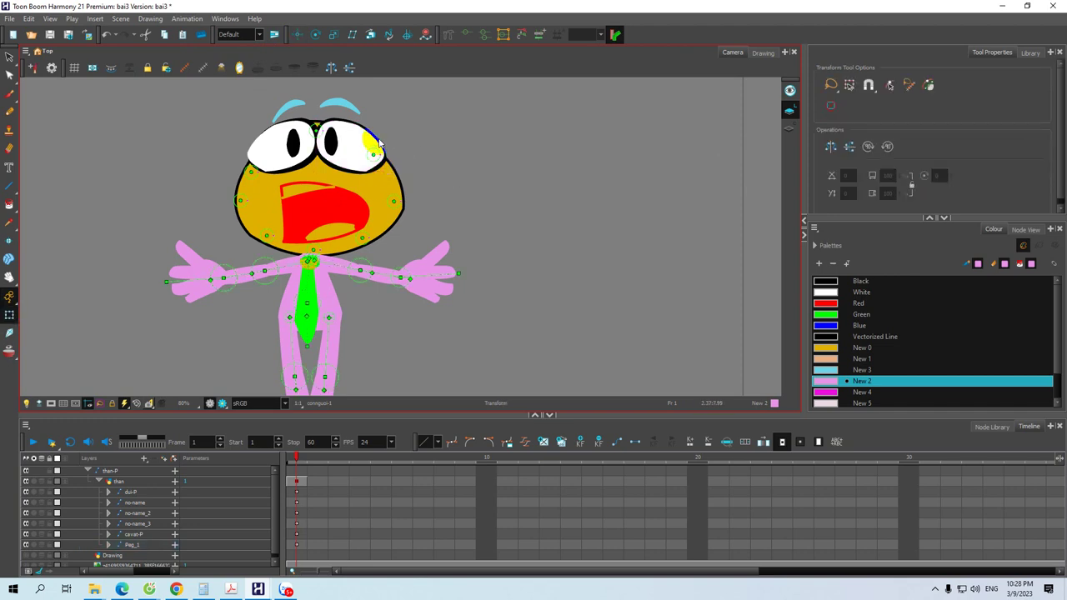
left_click(375, 142)
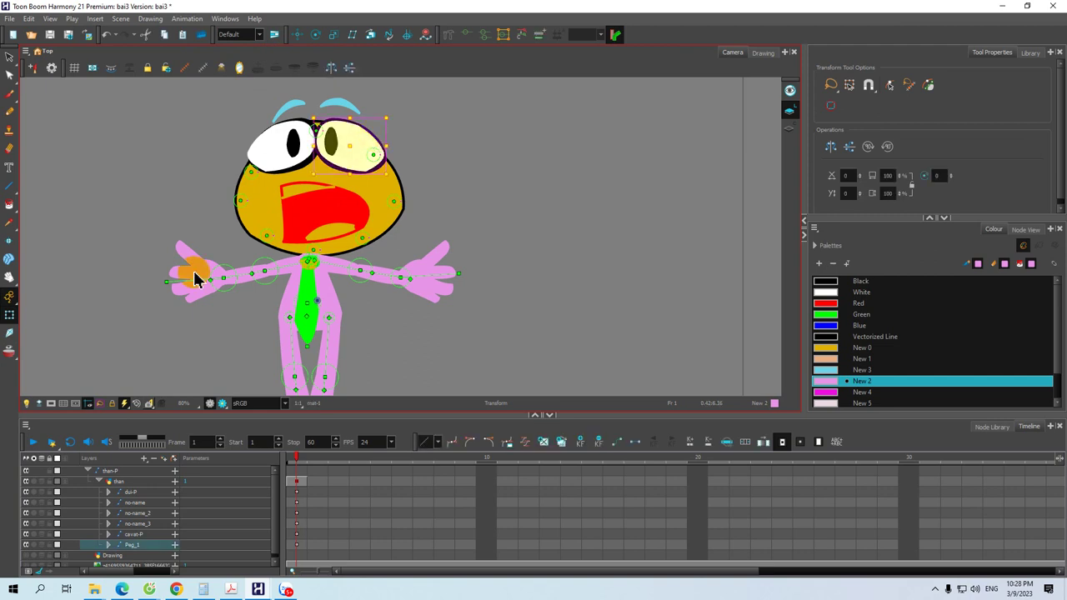
left_click(296, 34)
left_click_drag(319, 316, 299, 173)
Select the outline shape of the left-side eye and move its pivot to the middle of that eye
left_click(10, 314)
left_click(298, 173)
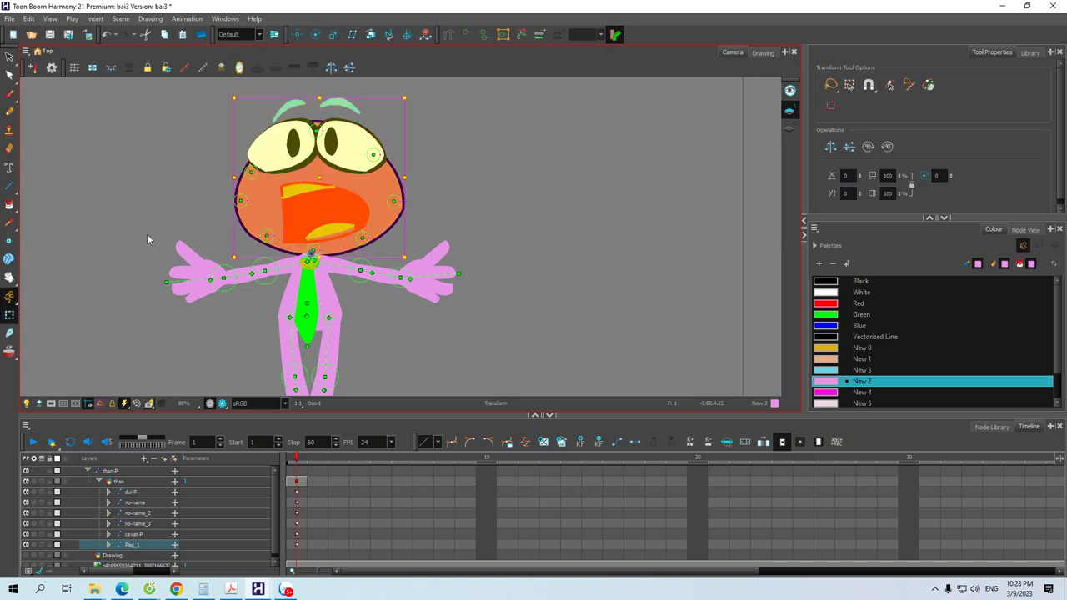
left_click(302, 169)
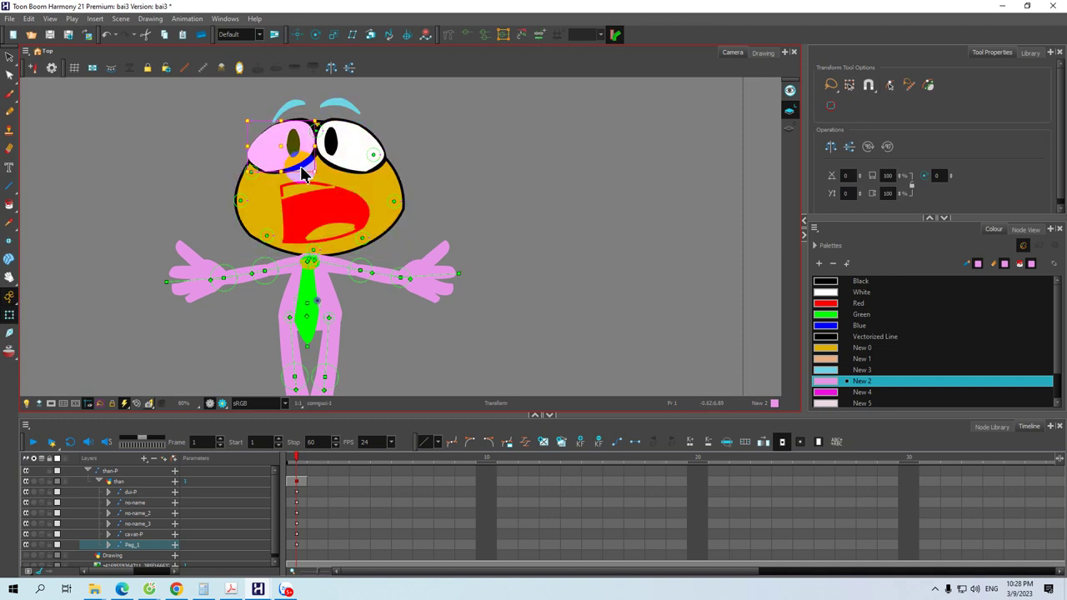
left_click(301, 170)
left_click(297, 35)
left_click_drag(290, 164, 288, 154)
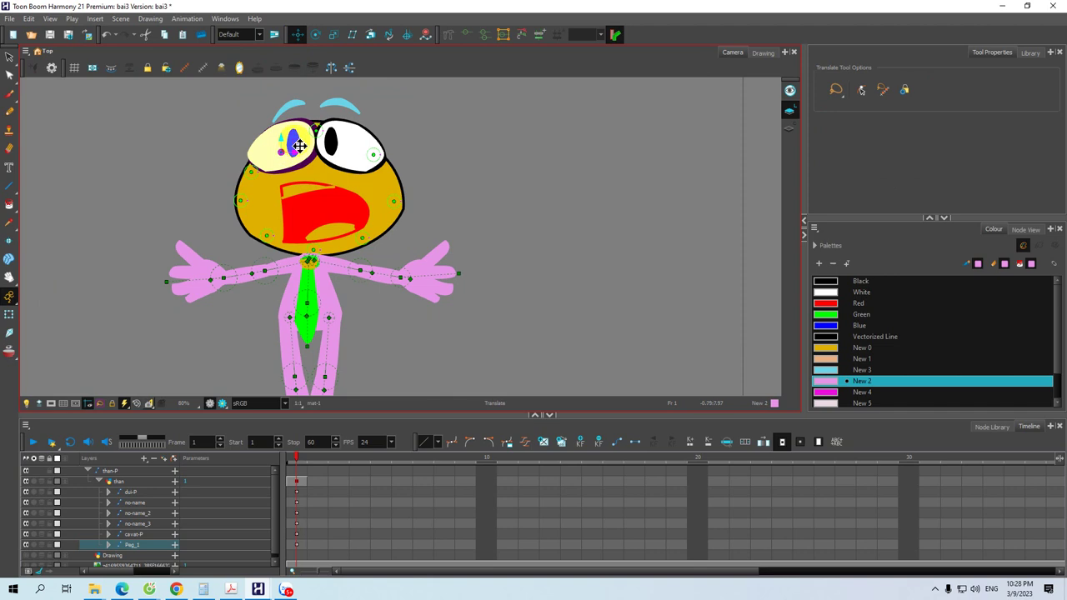
Move the pivot of the left-side eye's pupil to the pupil's centre
left_click(9, 315)
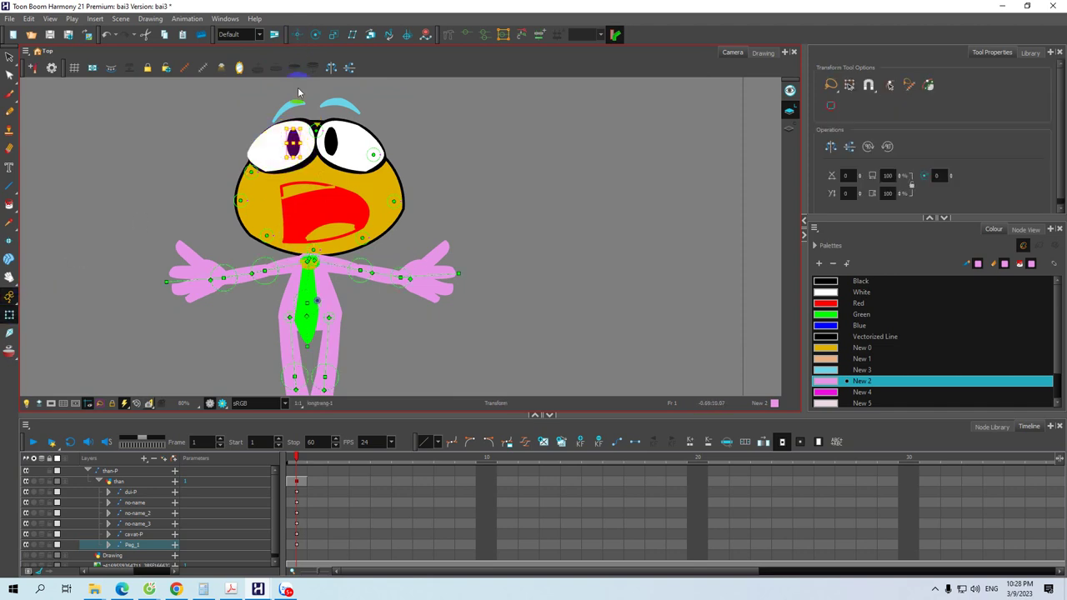
left_click(298, 35)
left_click_drag(318, 302, 296, 150)
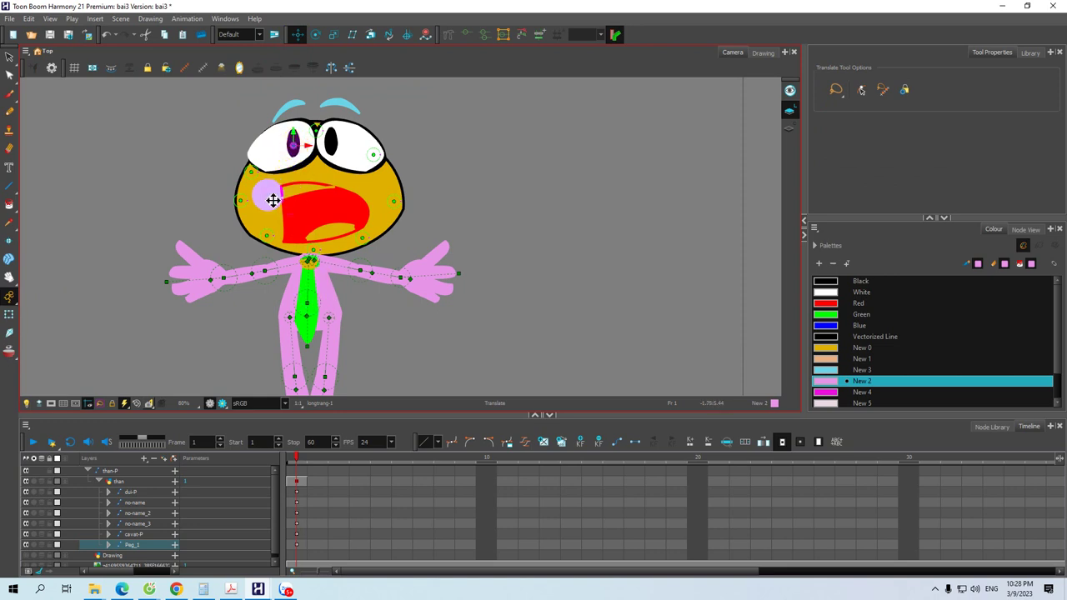
left_click_drag(311, 173, 321, 132)
Check the pivot position of the left-side eye's outline shape
left_click(10, 315)
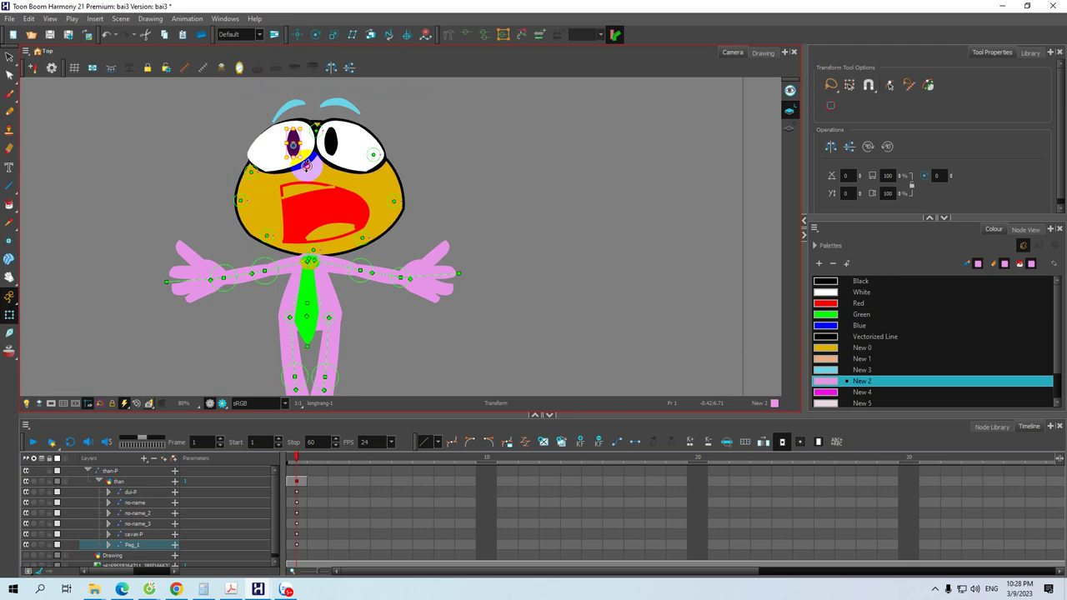
left_click_drag(307, 166, 259, 213)
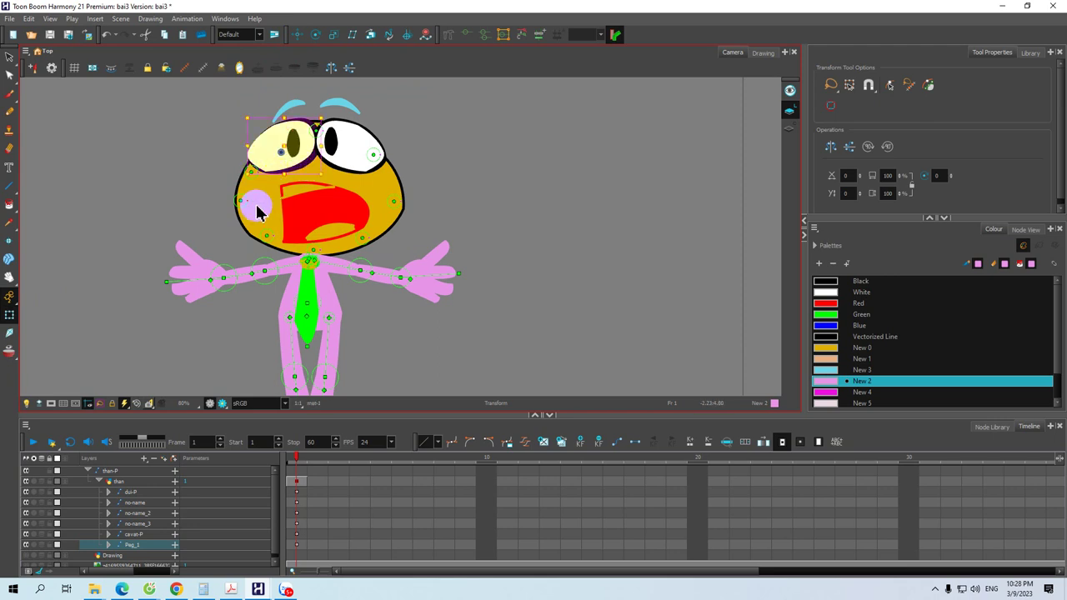
left_click(297, 34)
left_click(303, 185)
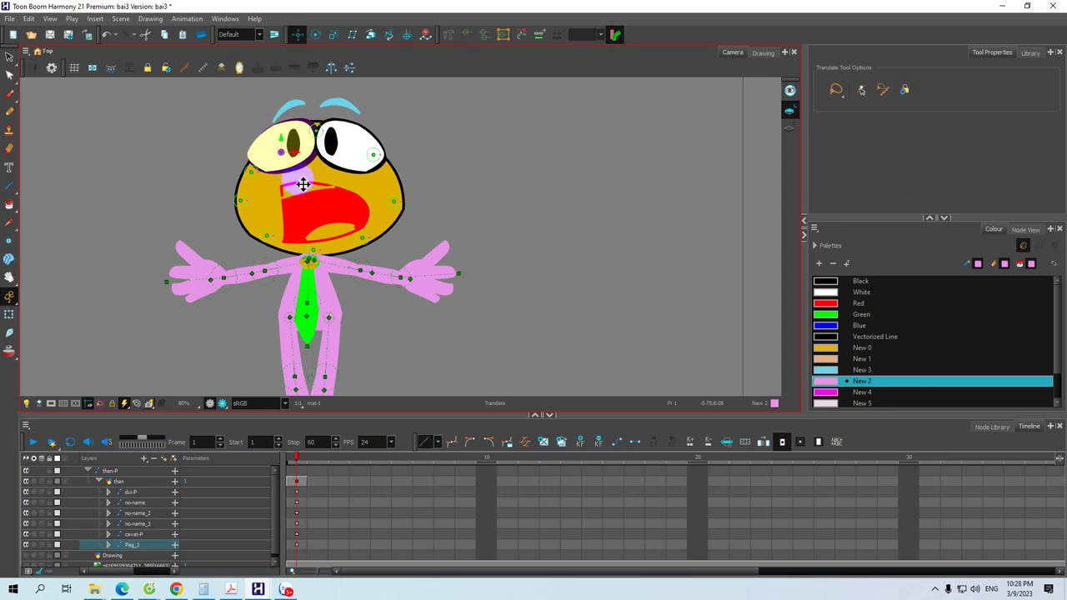
left_click(9, 57)
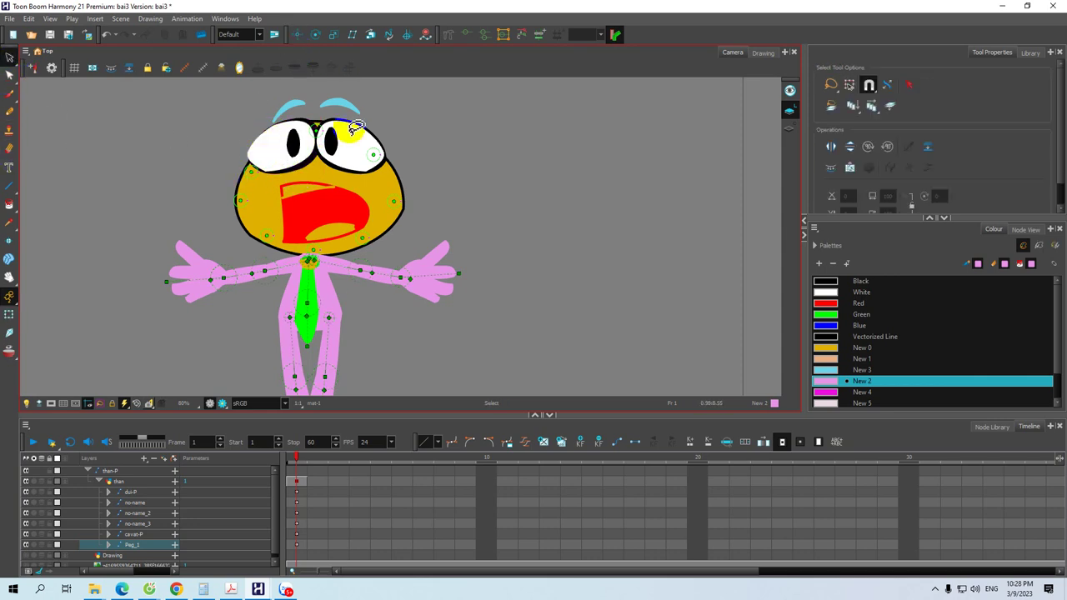
Nudge the eyebrows slightly down and move their pivot to the midpoint between them, just above the head
left_click(9, 314)
left_click(345, 111)
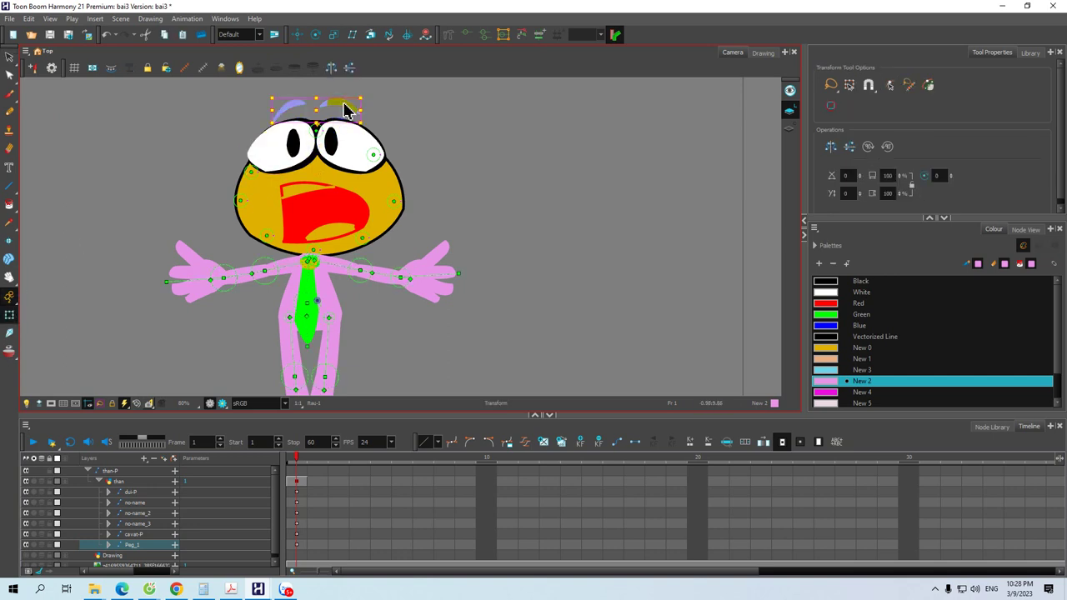
left_click_drag(343, 108, 343, 110)
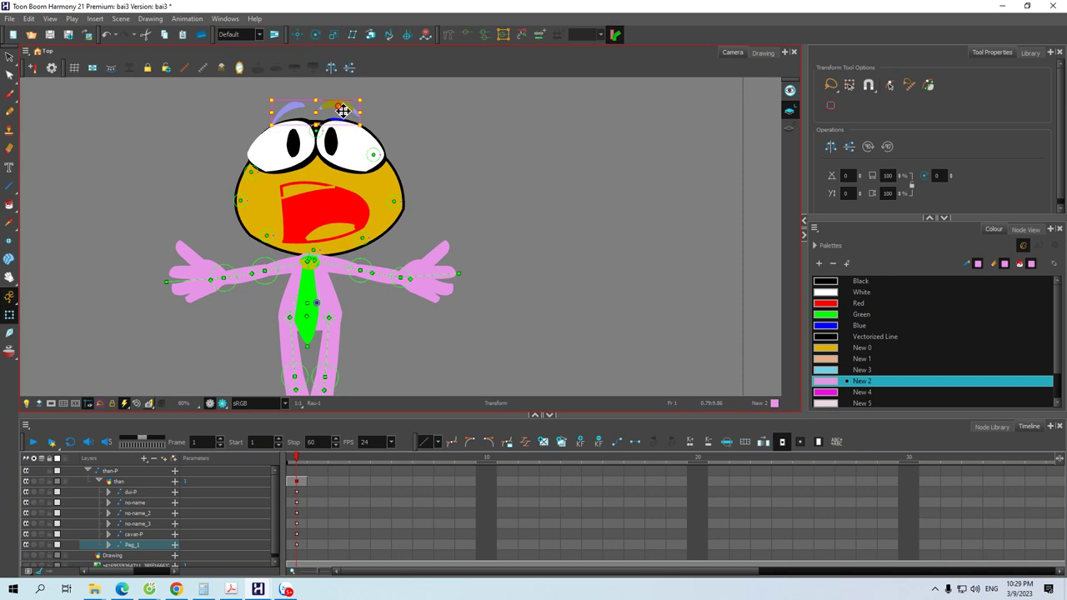
left_click(298, 34)
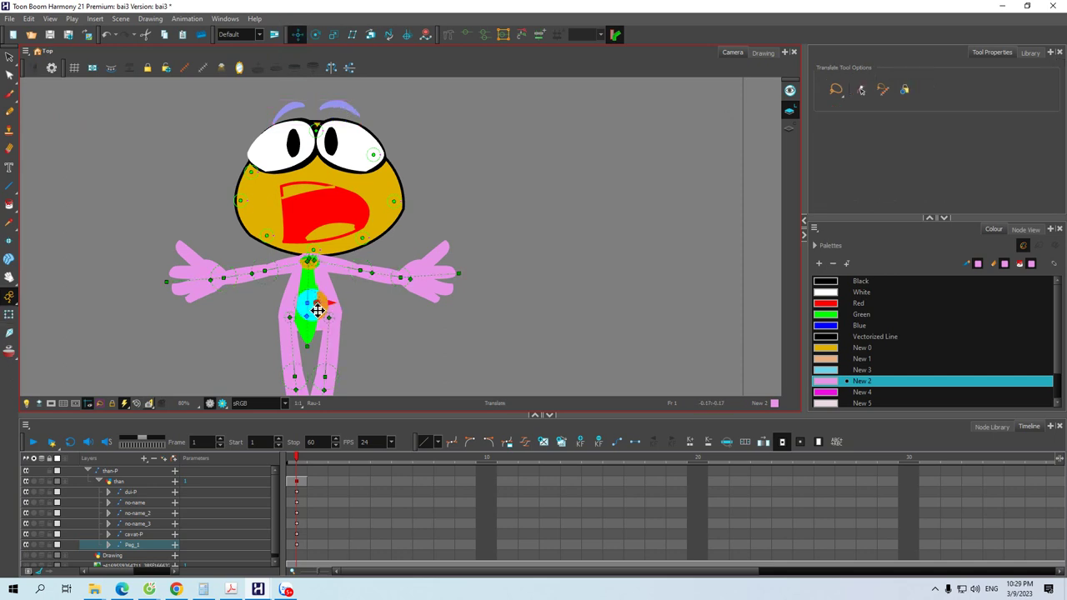
left_click_drag(319, 305, 317, 118)
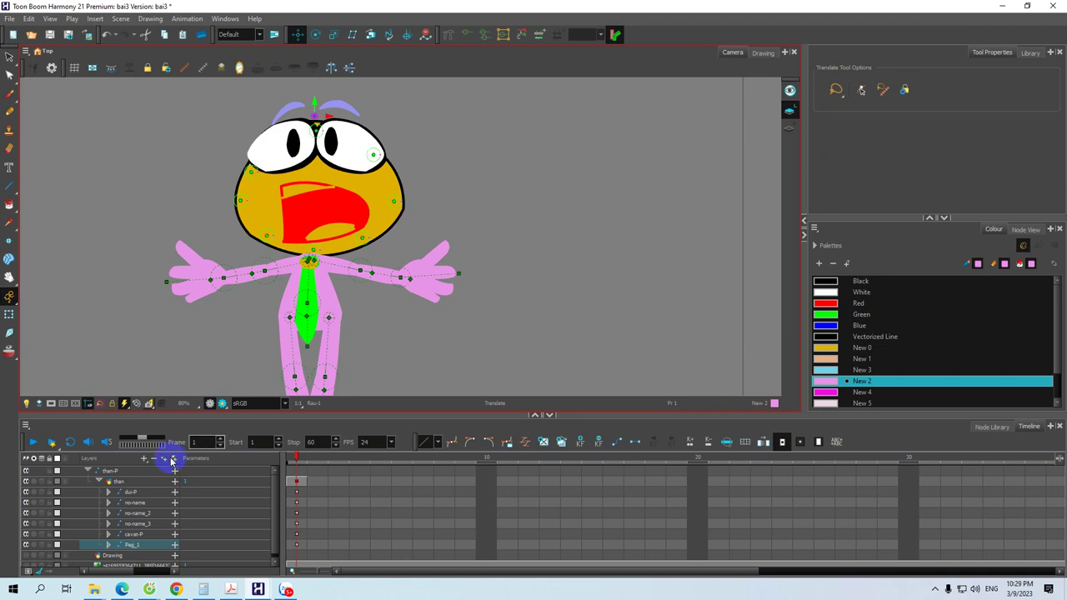
Collapse the than-P layer group and extend its exposure to frame 59
left_click(86, 471)
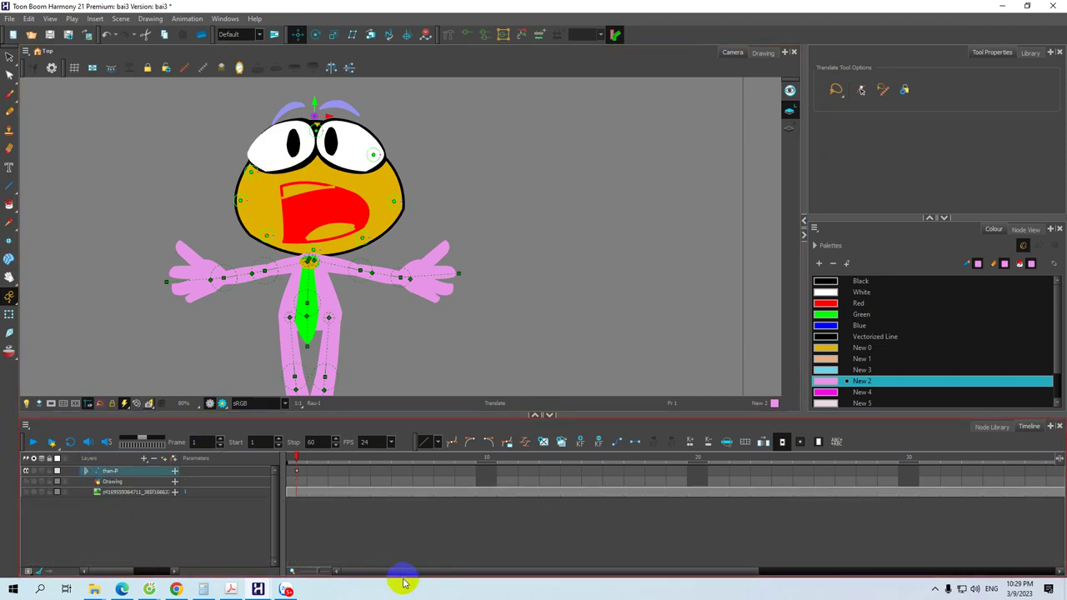
left_click_drag(381, 571, 772, 554)
left_click(975, 471)
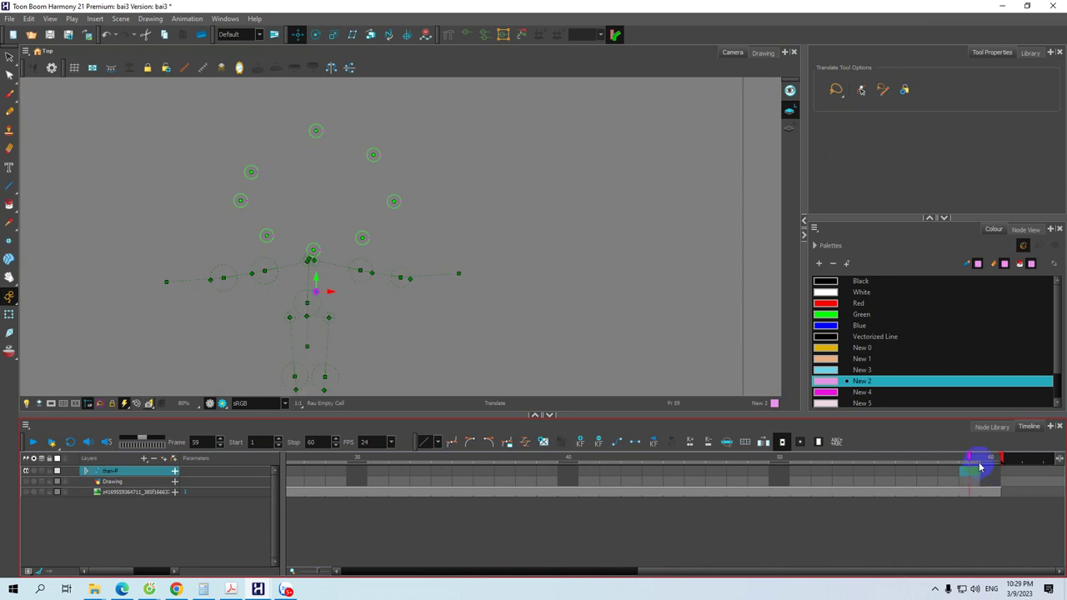
key("F5")
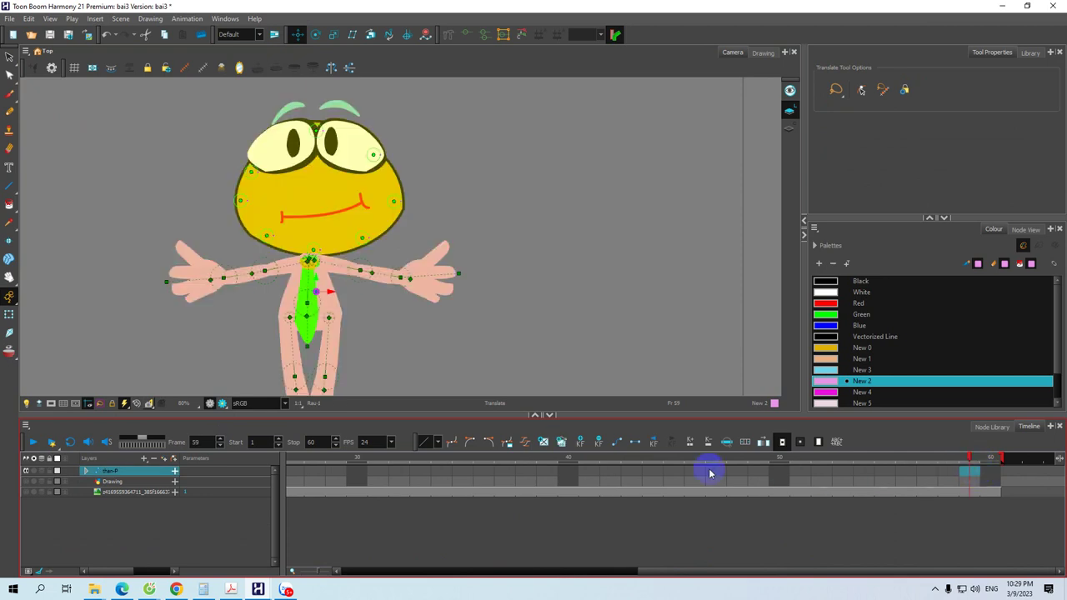
left_click_drag(620, 571, 322, 578)
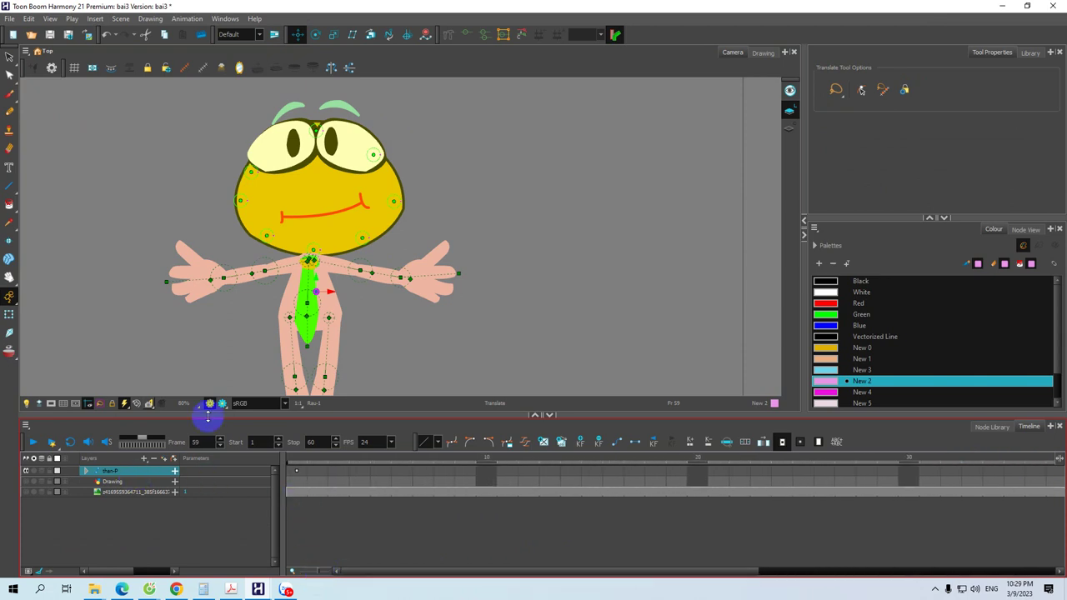
Select the mouth drawing and review its shapes frame by frame from frame 1 to frame 3
left_click(323, 221)
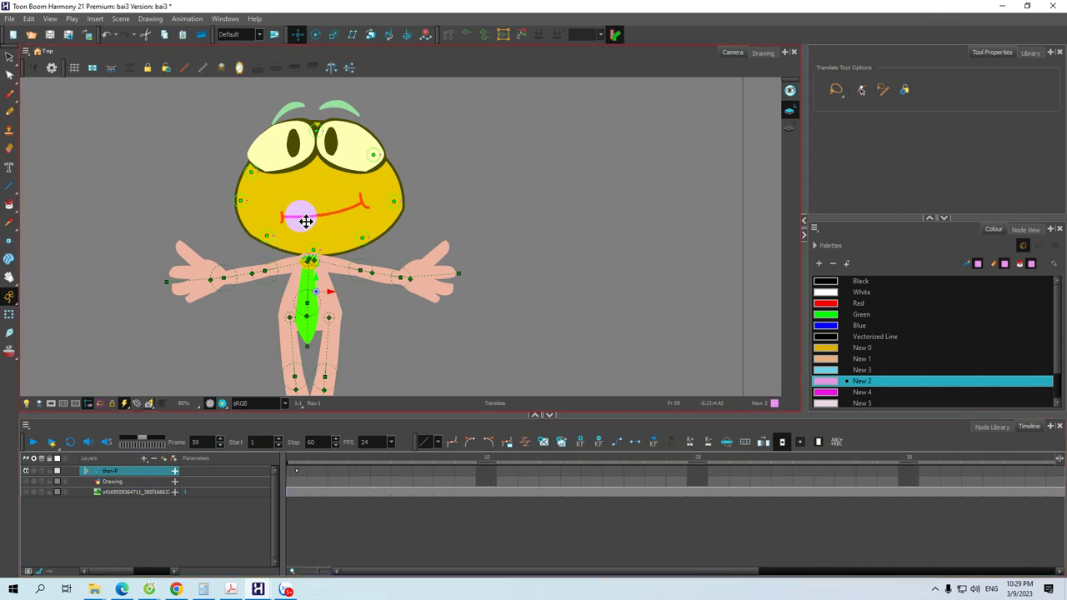
left_click(9, 314)
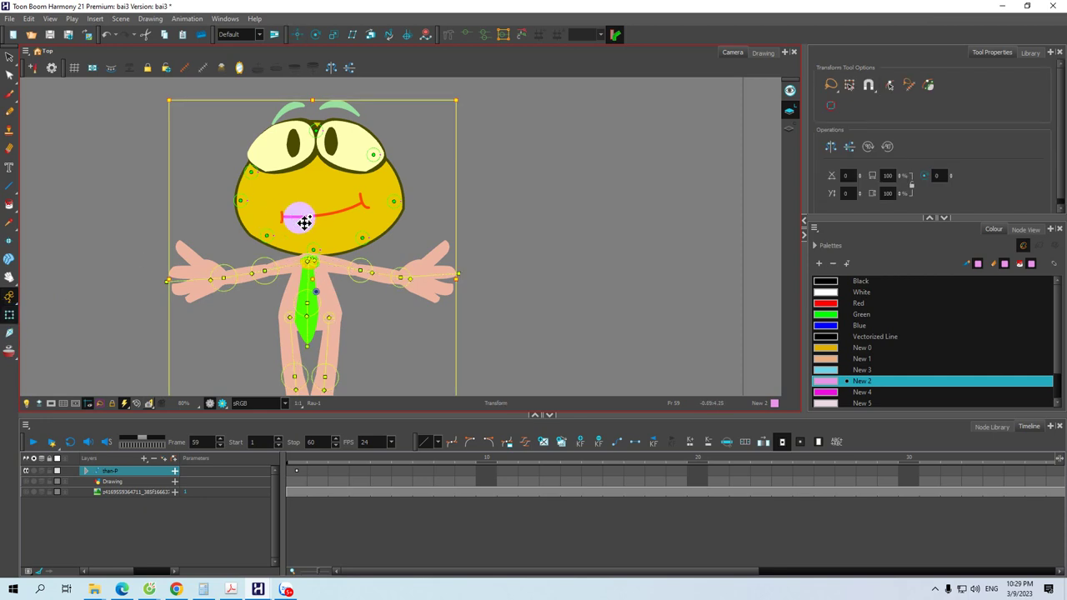
left_click(299, 460)
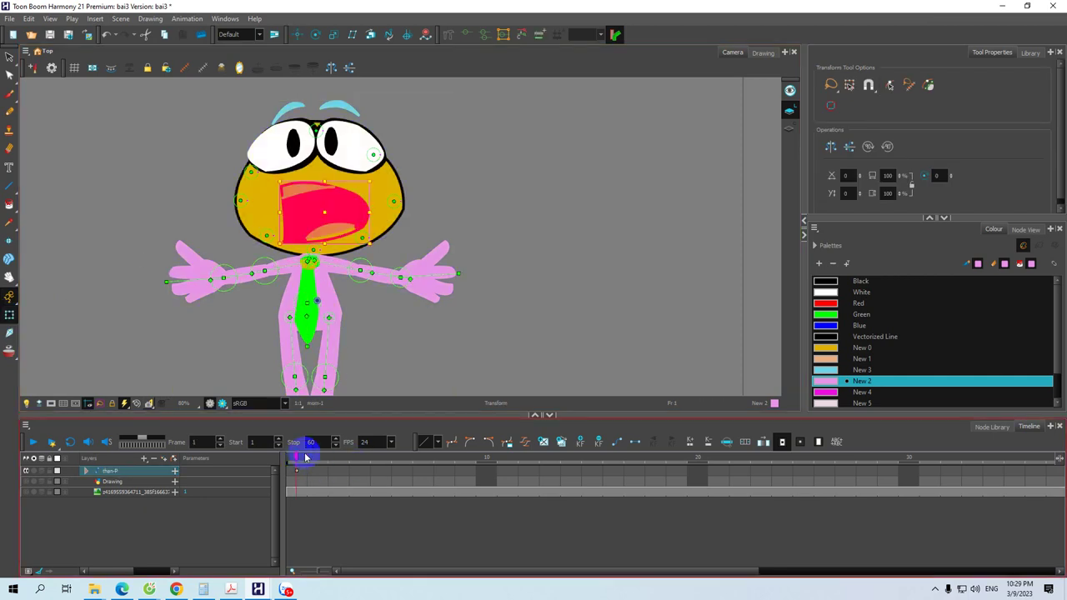
key("period")
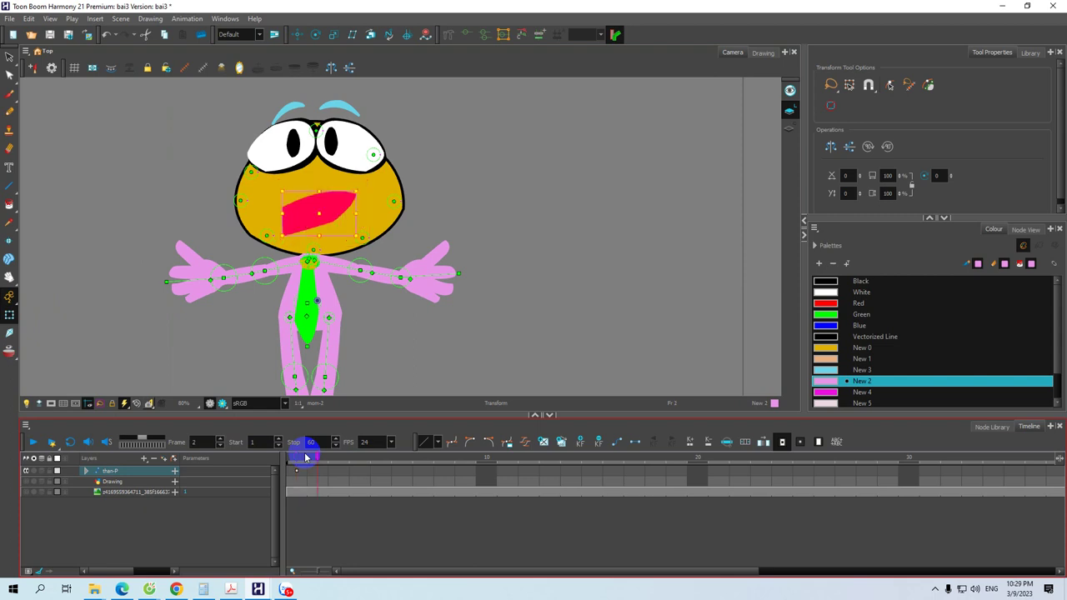
key("period")
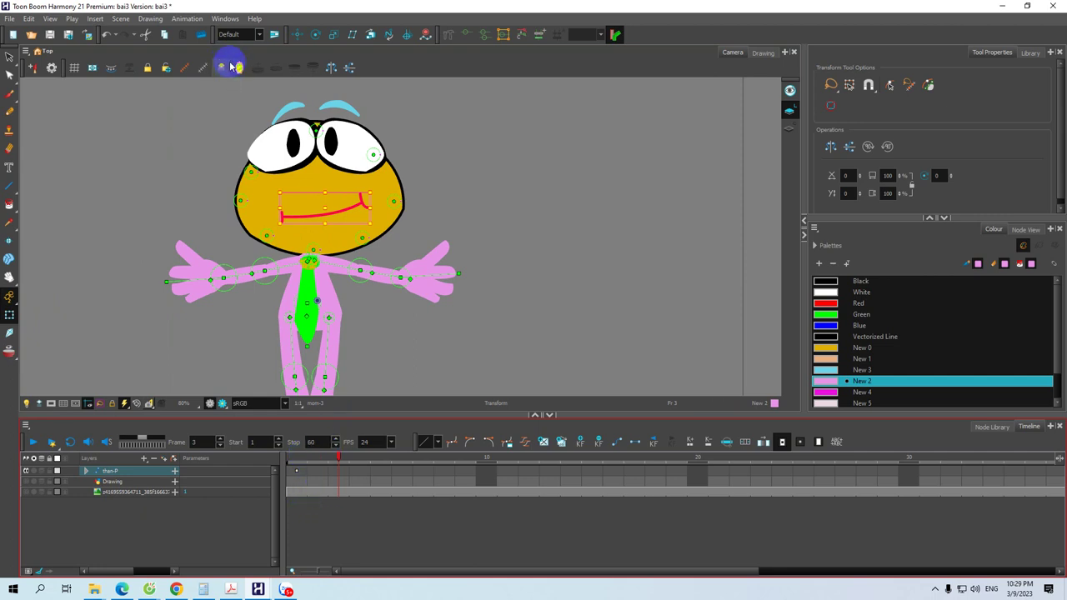
Open the Drawing Substitutions window and place it beside the character so the mouth stays in view
left_click(225, 19)
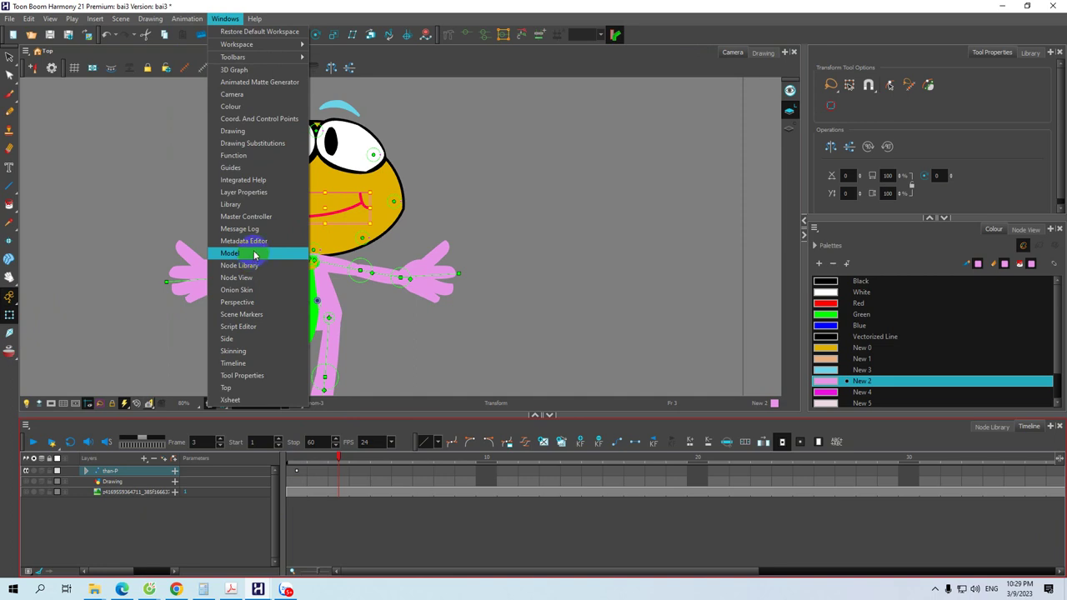
left_click(259, 148)
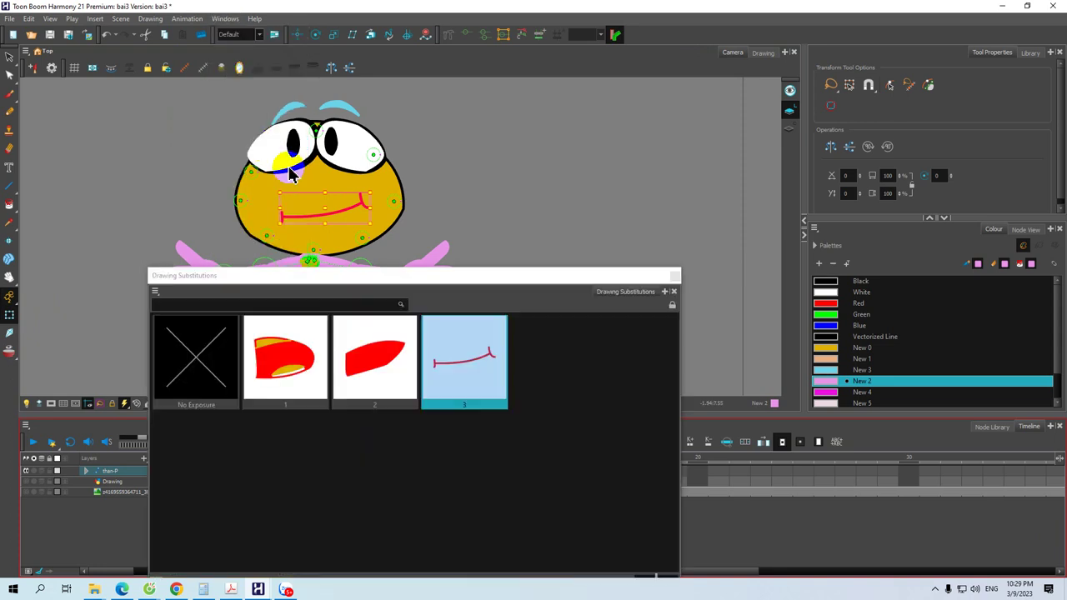
mouse_move(445, 271)
left_mouse_down()
mouse_move(798, 117)
mouse_move(819, 59)
left_mouse_up()
Substitute the mouth among drawings 1, 2 and 3 at successive points from frame 4 to frame 19
left_click(634, 166)
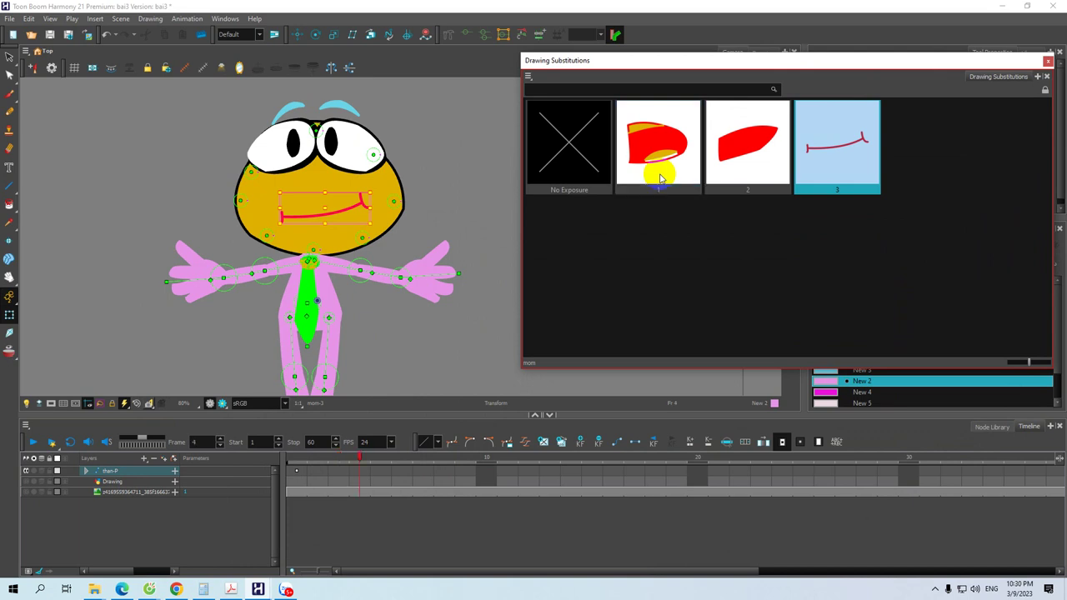
left_click(727, 162)
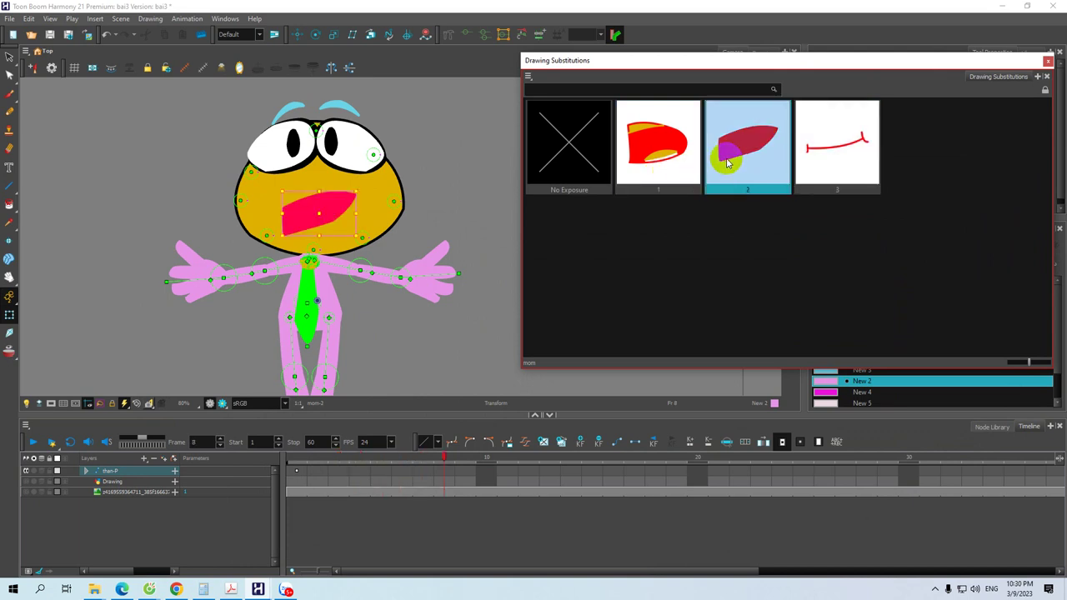
key("period")
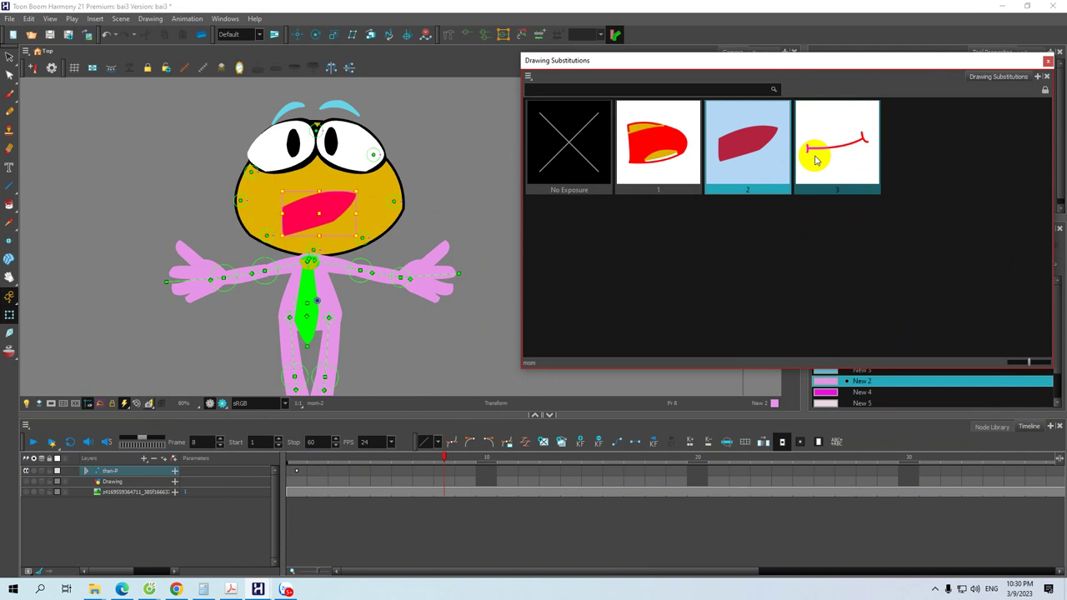
left_click(816, 160)
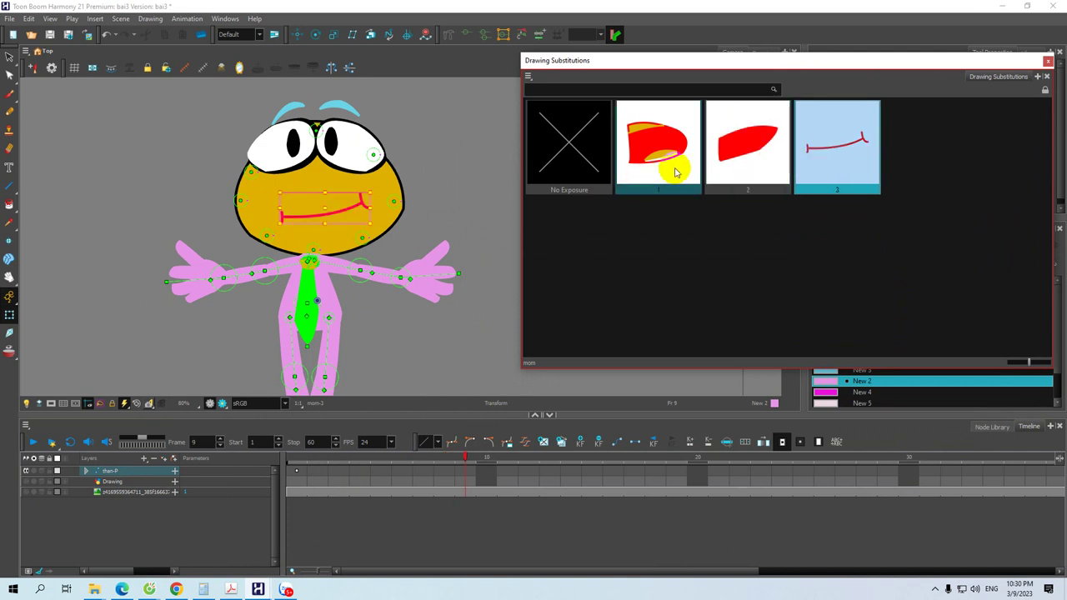
left_click(736, 155)
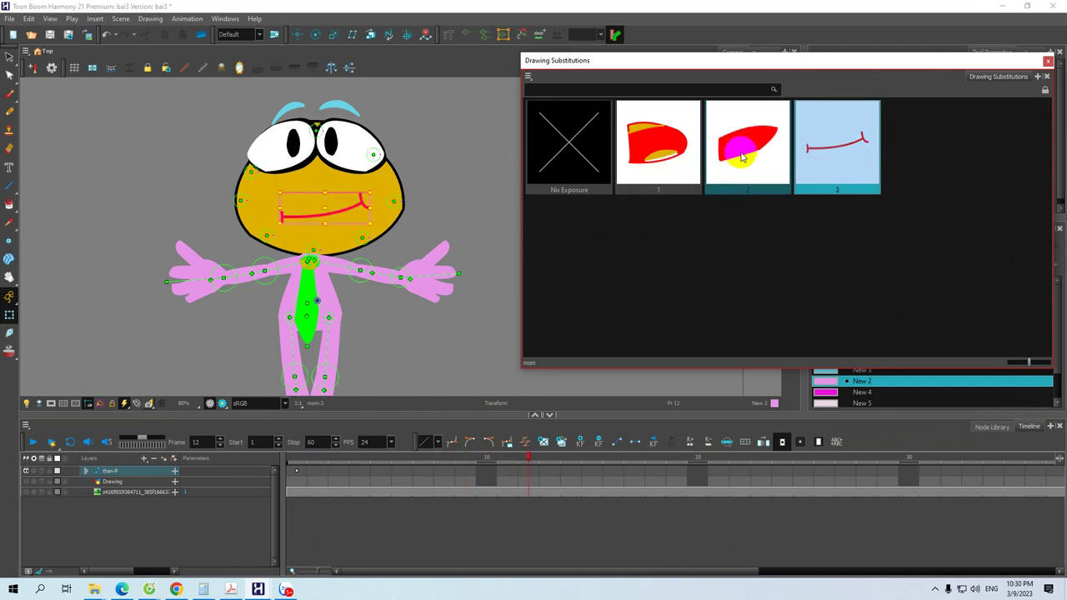
left_click(672, 161)
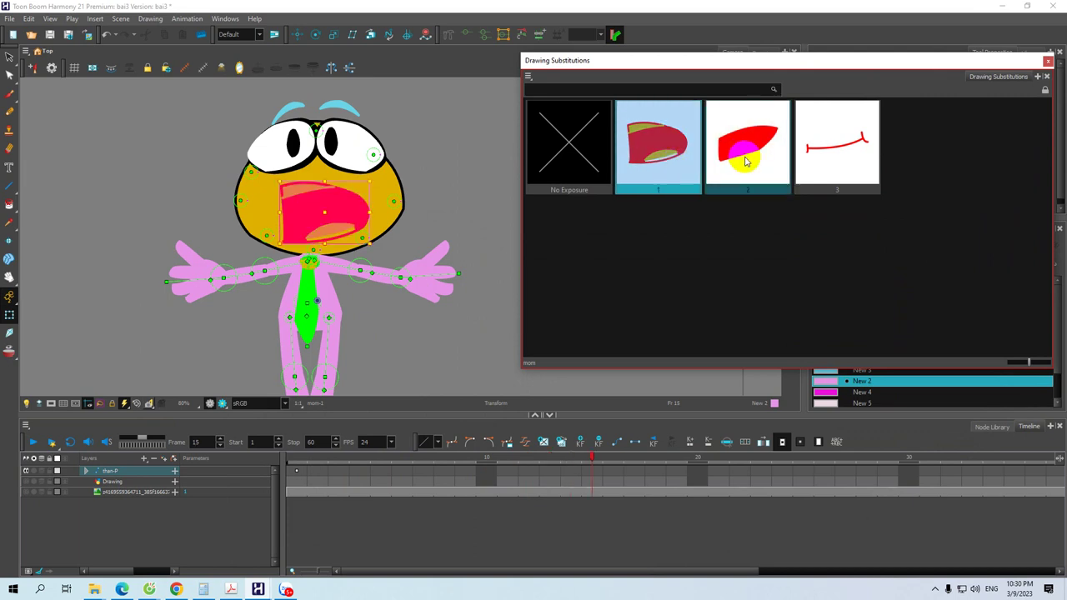
left_click(827, 157)
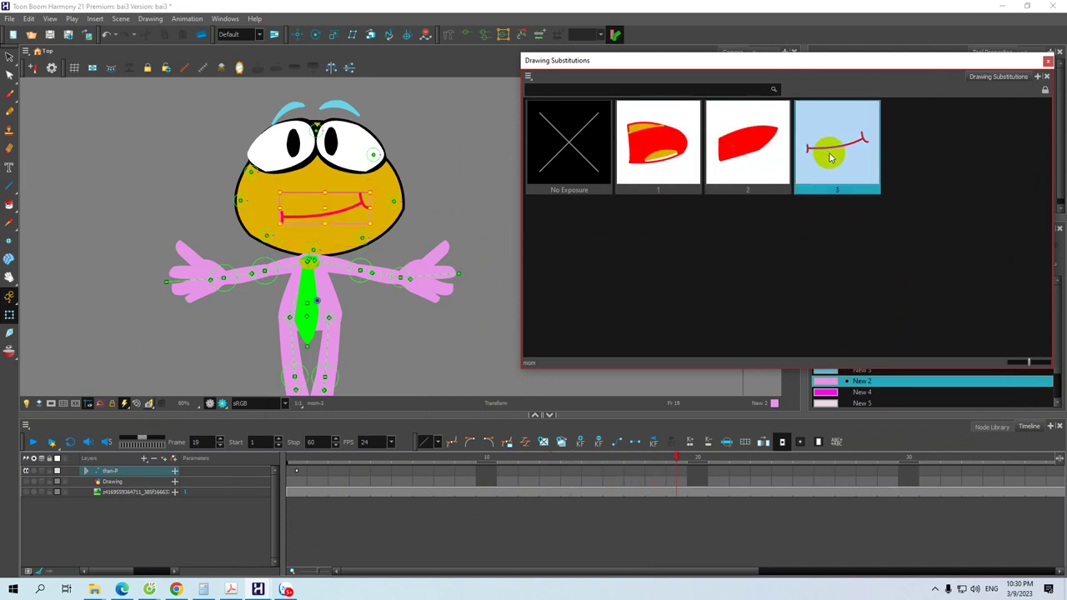
Continue alternating the mouth among drawings 1, 2 and 3 up to frame 39, using drawing 1 at frames 24 and 34
left_click(759, 155)
left_click(685, 166)
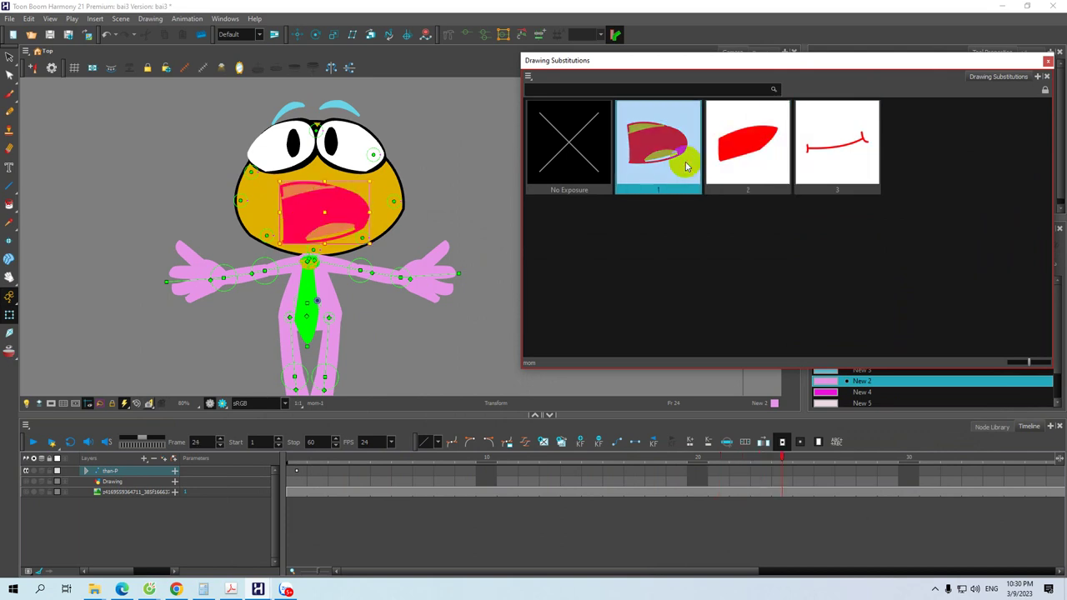
left_click(753, 164)
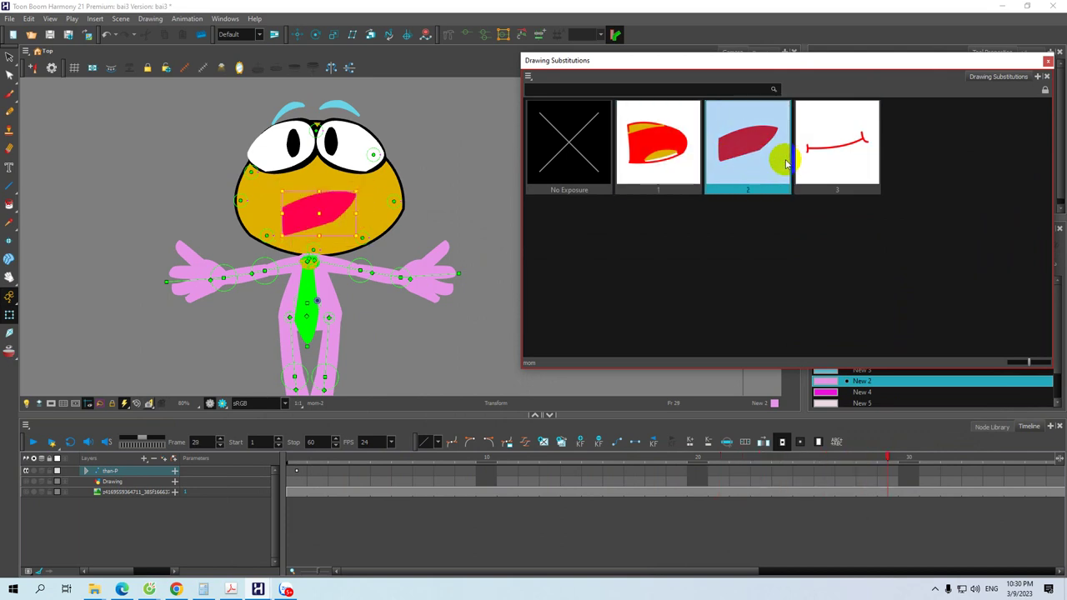
left_click(811, 159)
left_click(773, 163)
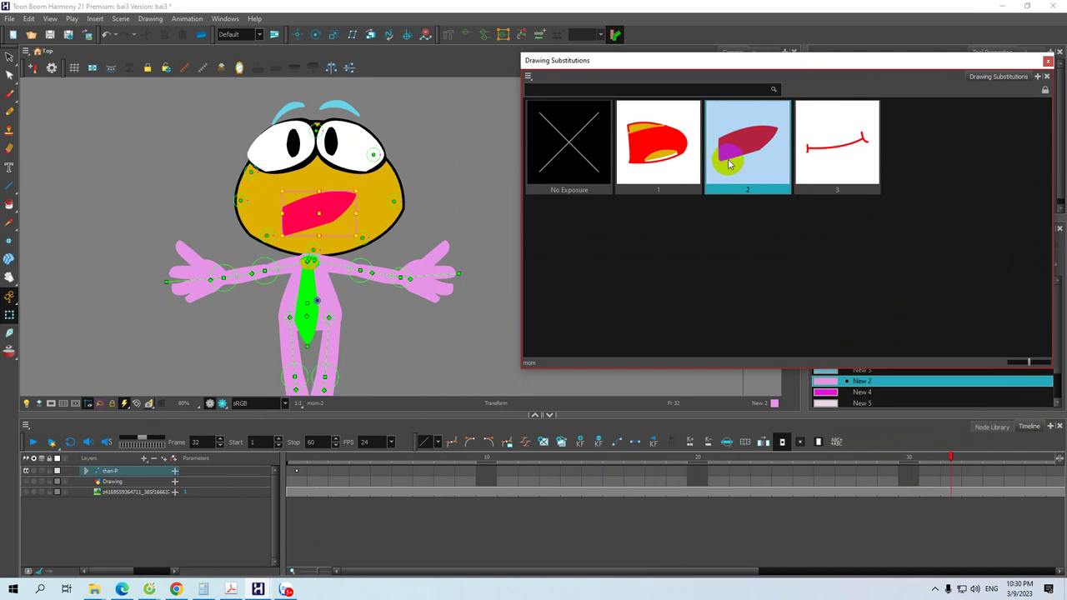
left_click(683, 163)
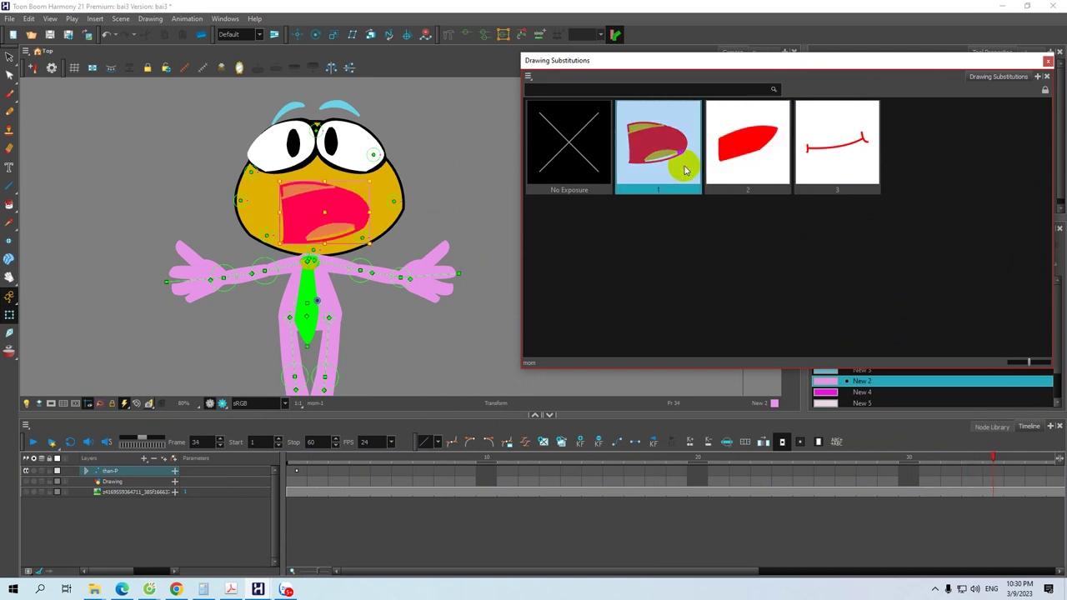
left_click(814, 162)
Switch the mouth to drawing 2 at frame 43 and drawing 1 at frame 44, and close the Drawing Substitutions window
left_click_drag(607, 572, 779, 571)
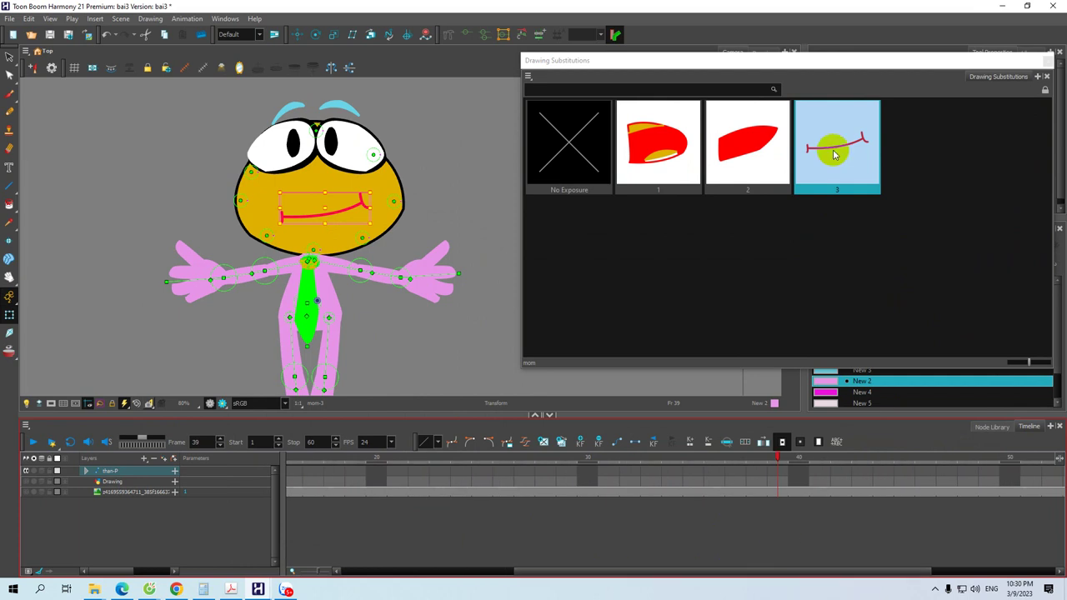
left_click(772, 153)
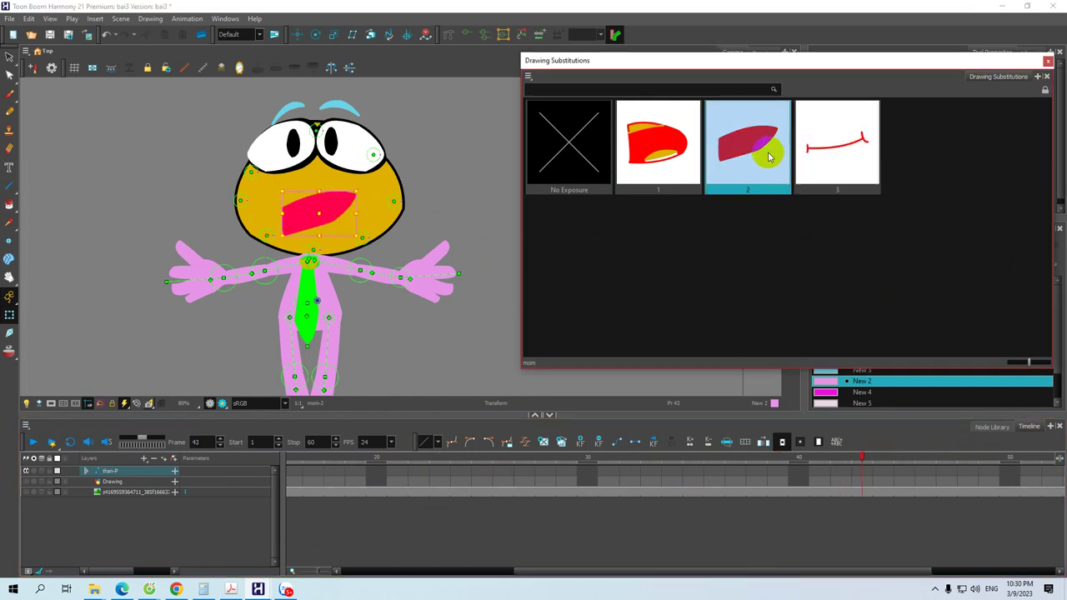
left_click(645, 146)
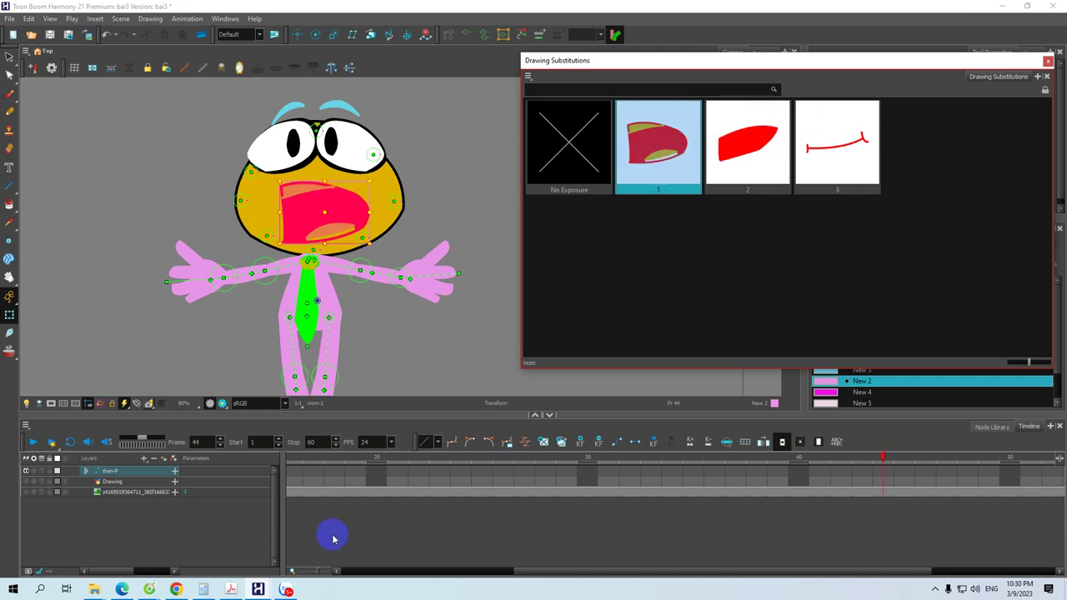
left_click_drag(520, 571, 349, 571)
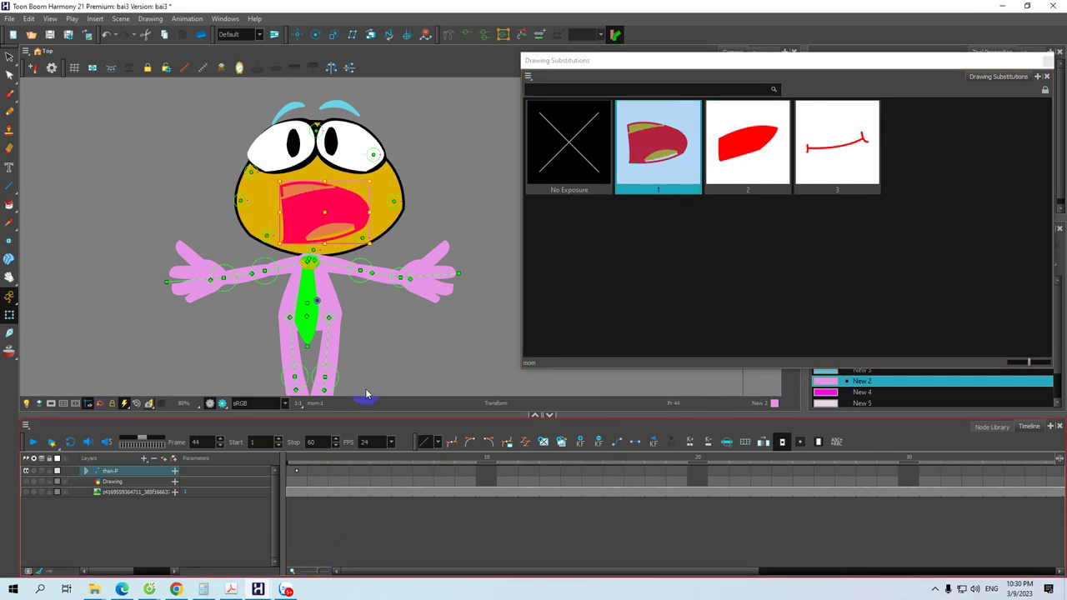
mouse_move(1009, 64)
left_mouse_down()
mouse_move(959, 97)
mouse_move(962, 124)
left_mouse_up()
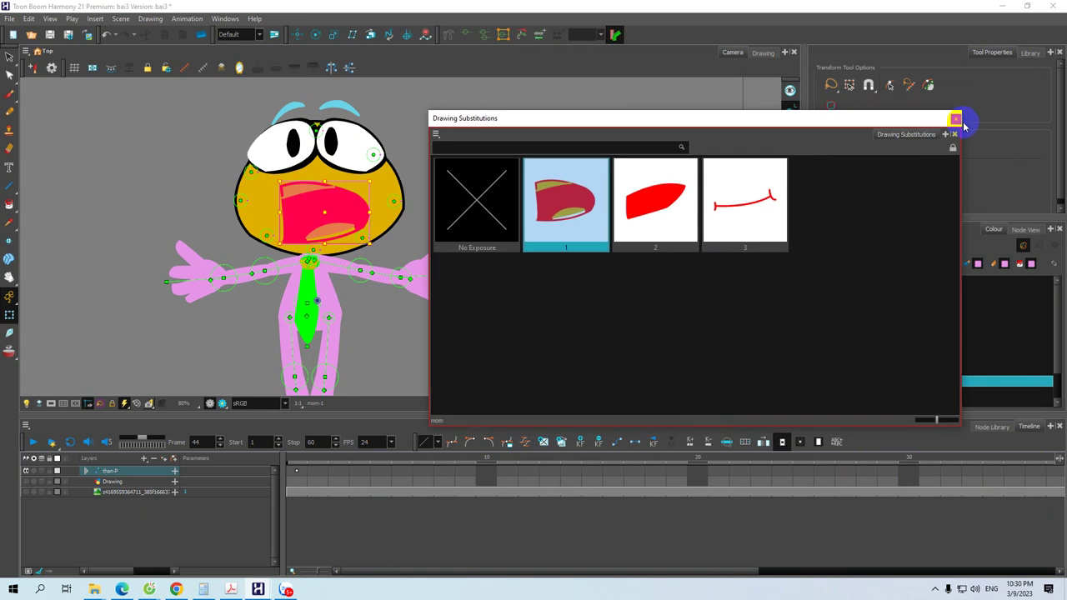
left_click(955, 118)
Set a motion keyframe for the than-P layer at frame 1
left_click(295, 472)
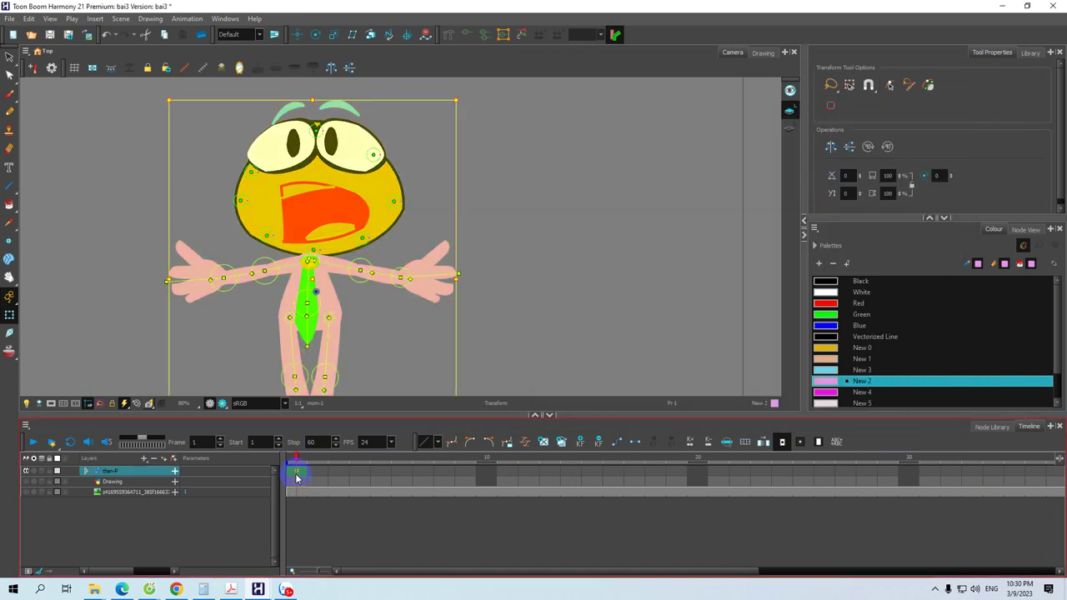
key("1")
key("1")
key("1")
key("1")
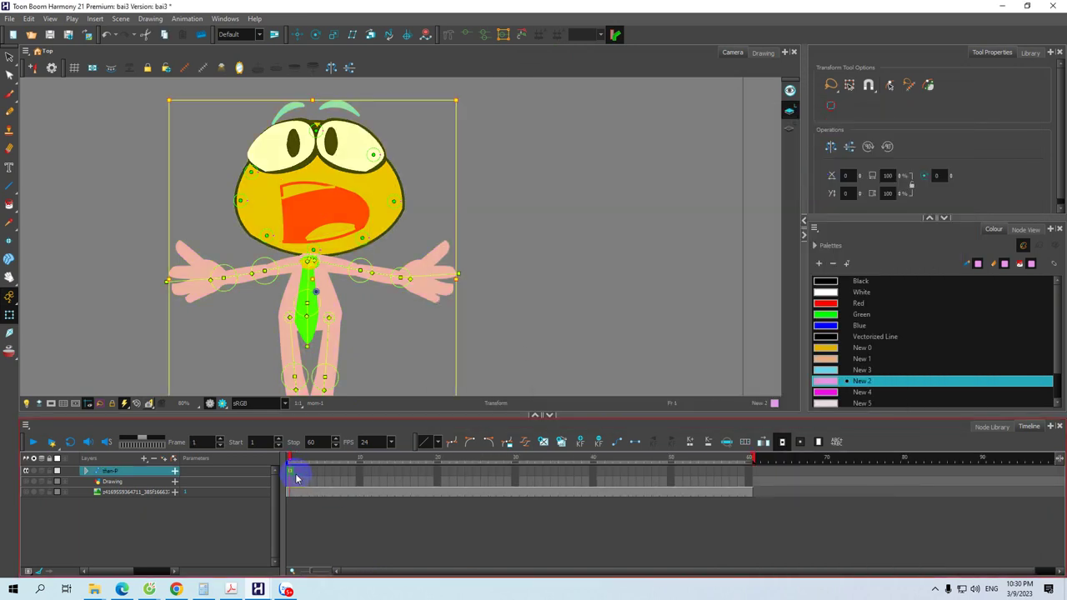
scroll(296, 476, "up", 1)
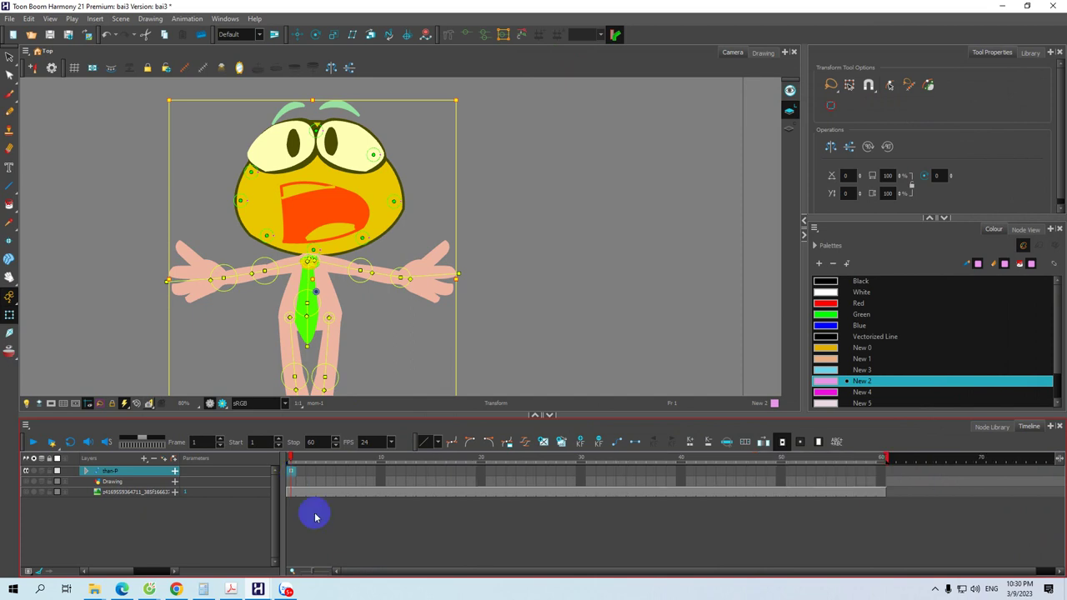
left_click(371, 474)
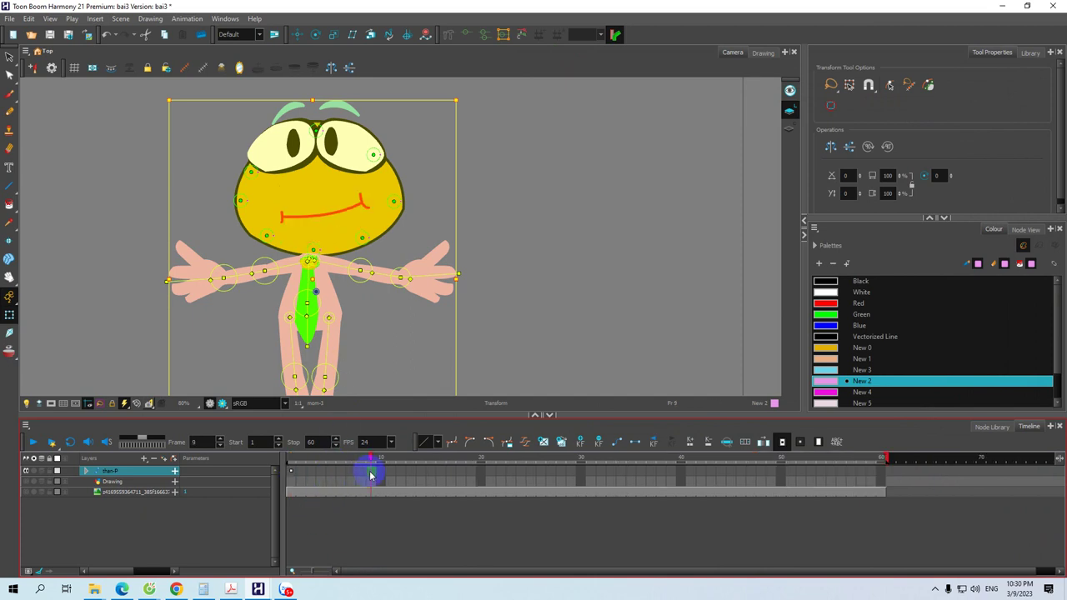
left_click(290, 473)
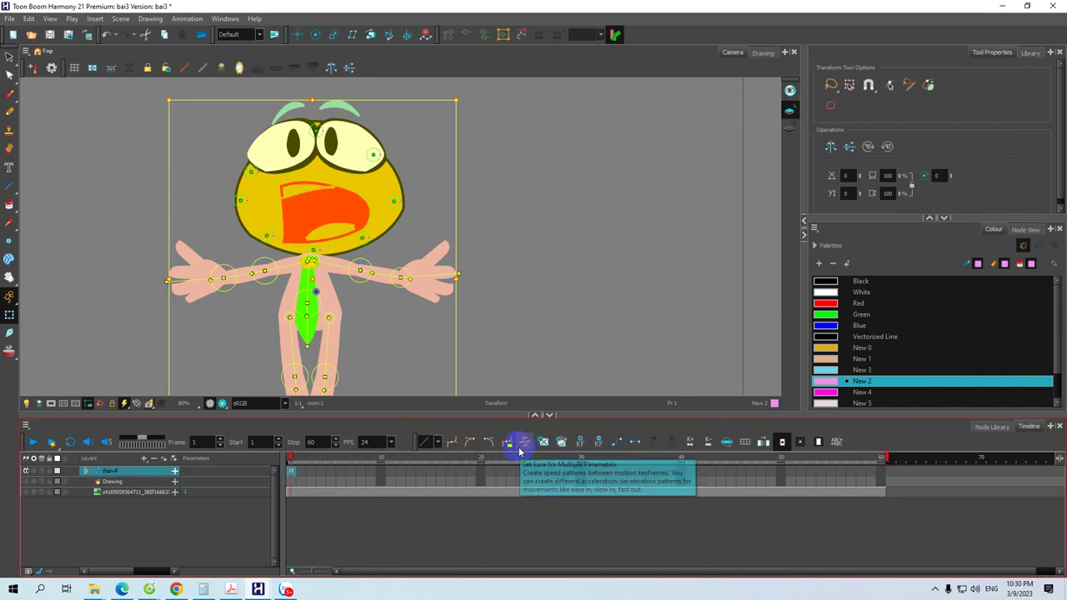
left_click(616, 444)
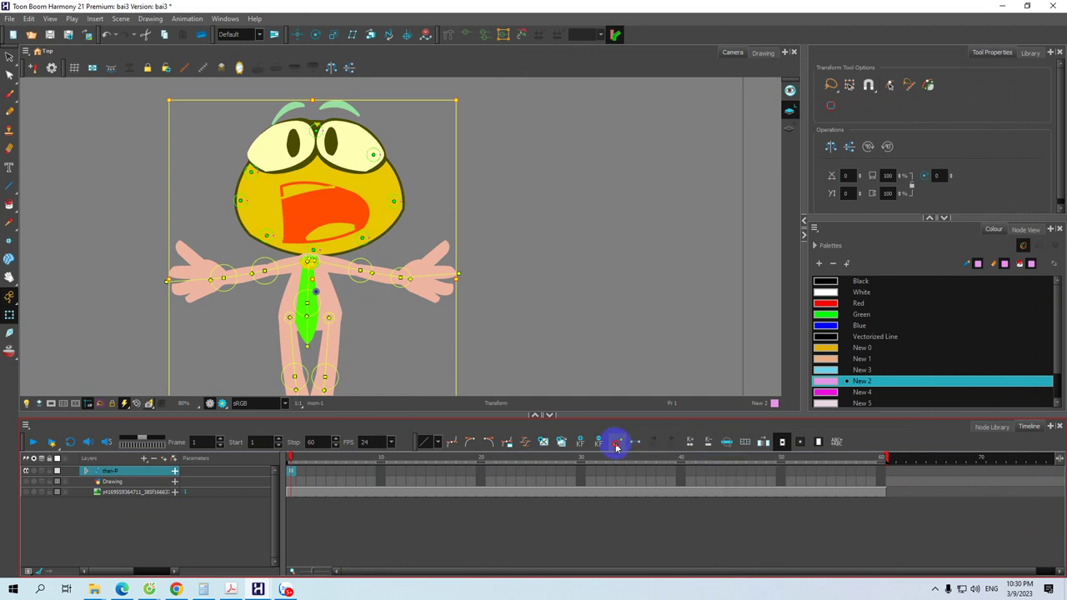
Set a motion keyframe for the than-P layer at frame 7
left_click(350, 471)
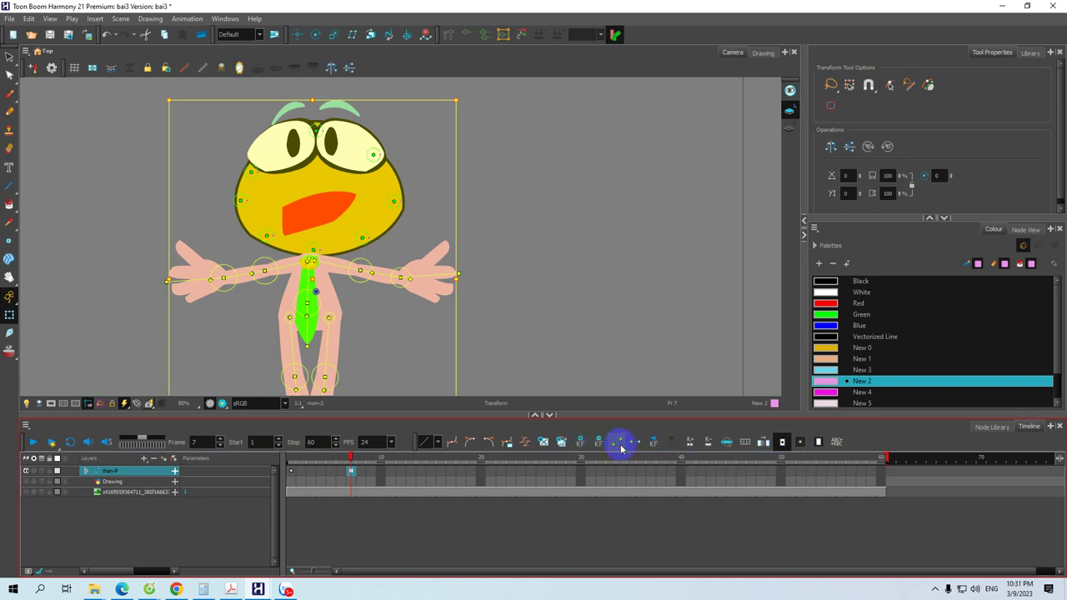
left_click(290, 471)
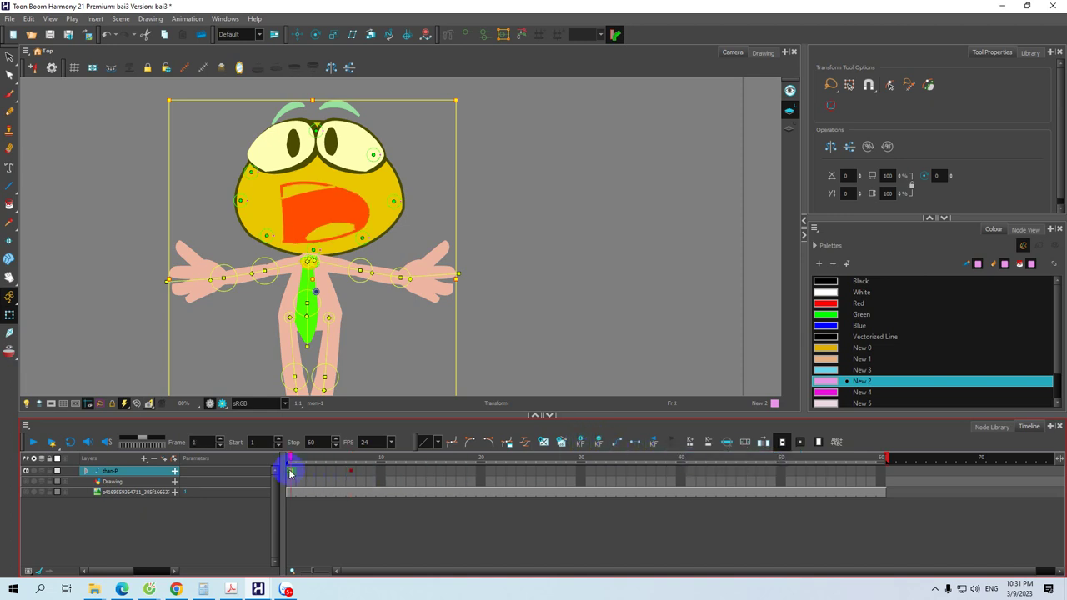
mouse_move(288, 458)
left_mouse_down()
mouse_move(336, 457)
mouse_move(291, 472)
mouse_move(340, 472)
left_mouse_up()
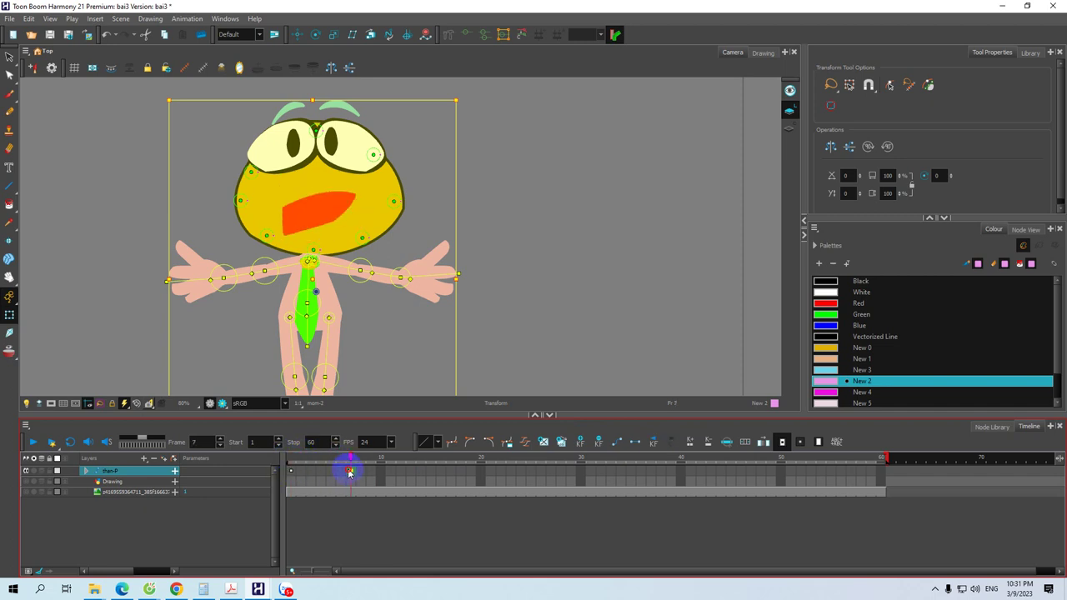
left_click(614, 444)
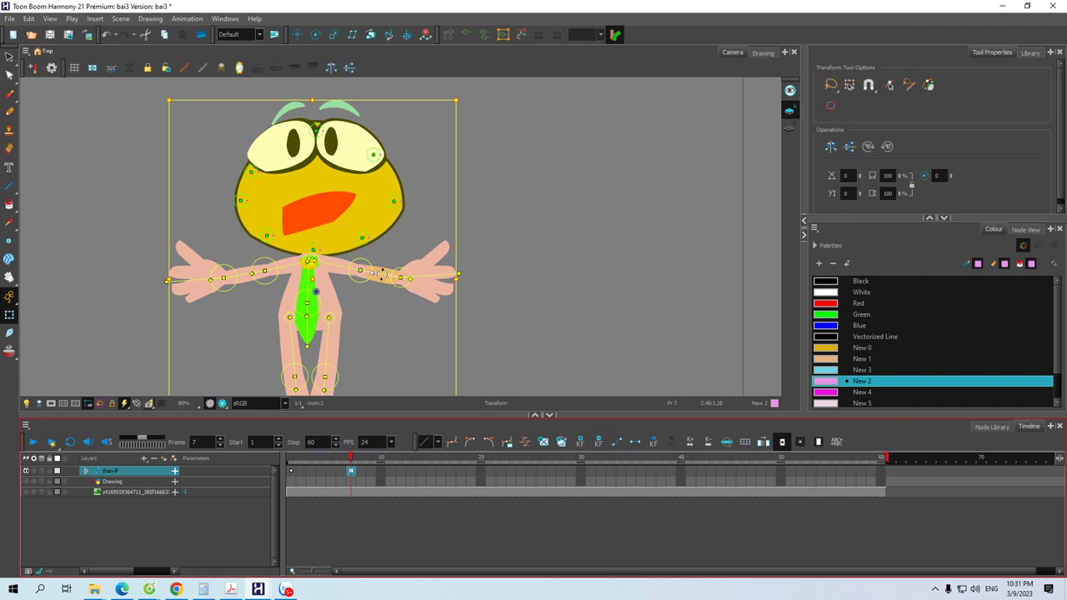
Rotate both of the character's arms upward at frame 7 so the hands are raised beside the head
left_click_drag(381, 275, 344, 258)
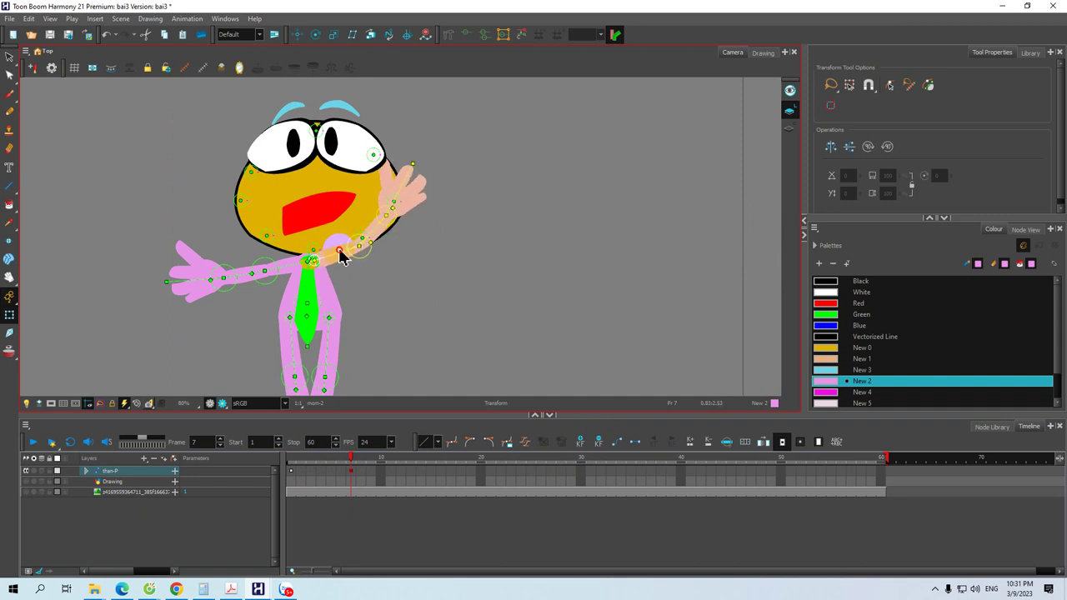
left_click_drag(340, 252, 283, 254)
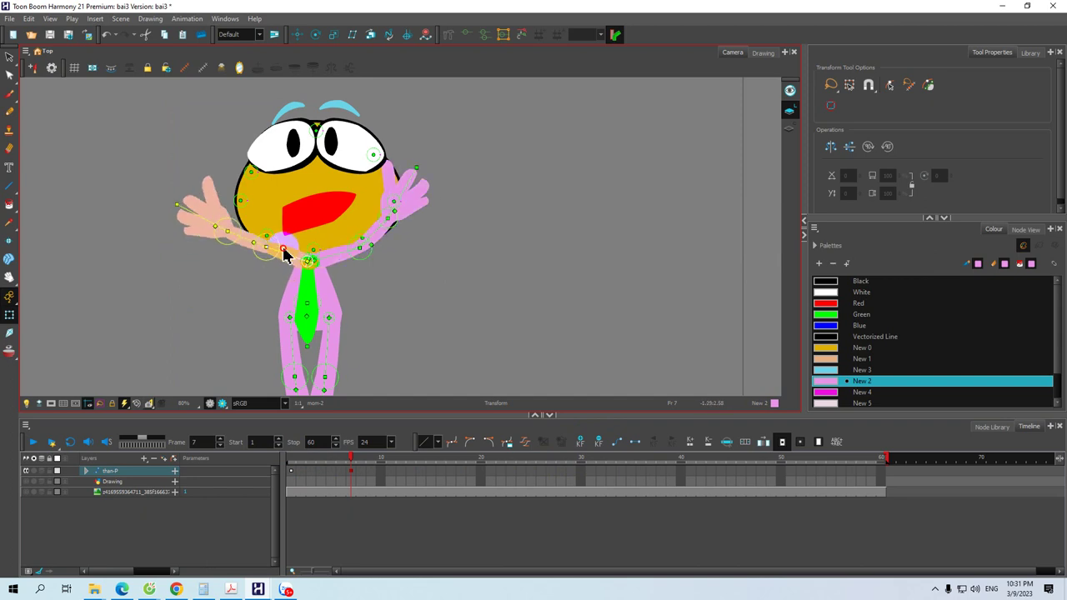
left_click(350, 474)
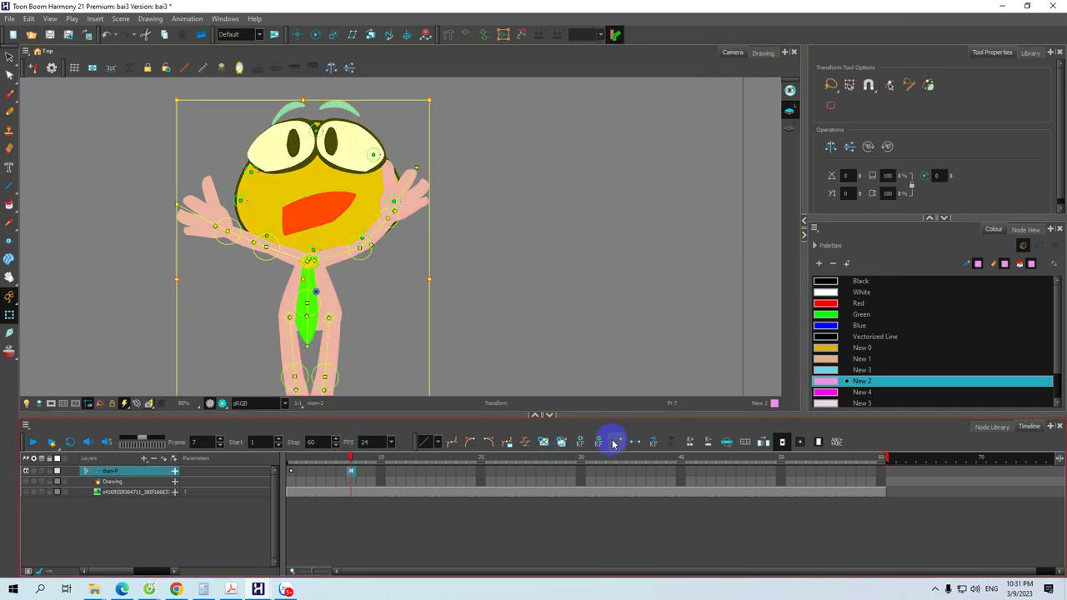
Repose the character's arms at frame 1 and compare the pose with frame 7
left_click(350, 463)
left_click_drag(350, 461, 290, 469)
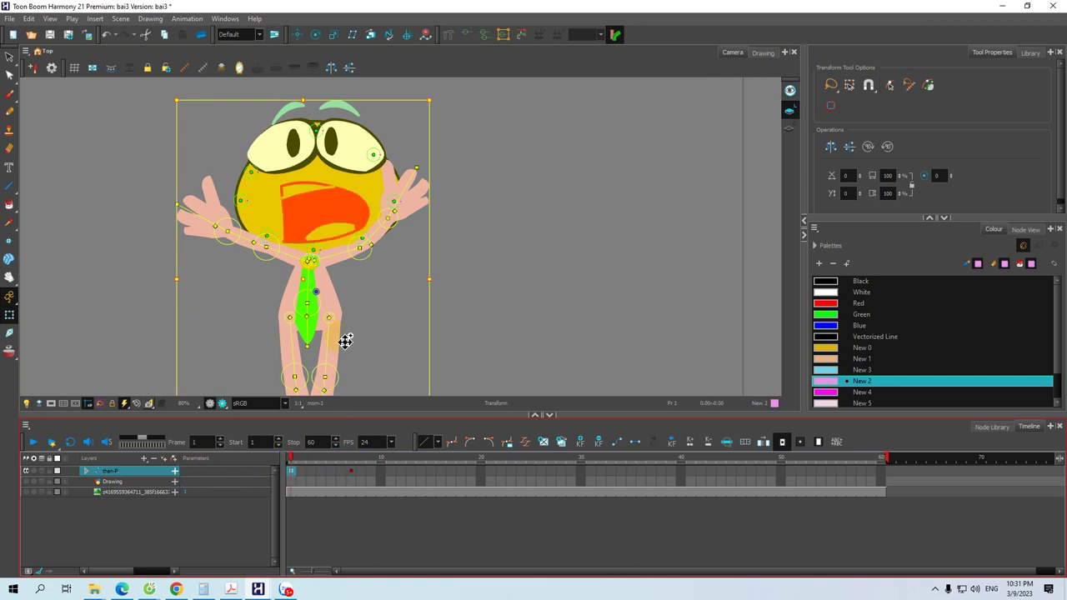
left_click(375, 232)
left_click_drag(378, 238, 280, 277)
left_click_drag(288, 457, 349, 476)
left_click(351, 473)
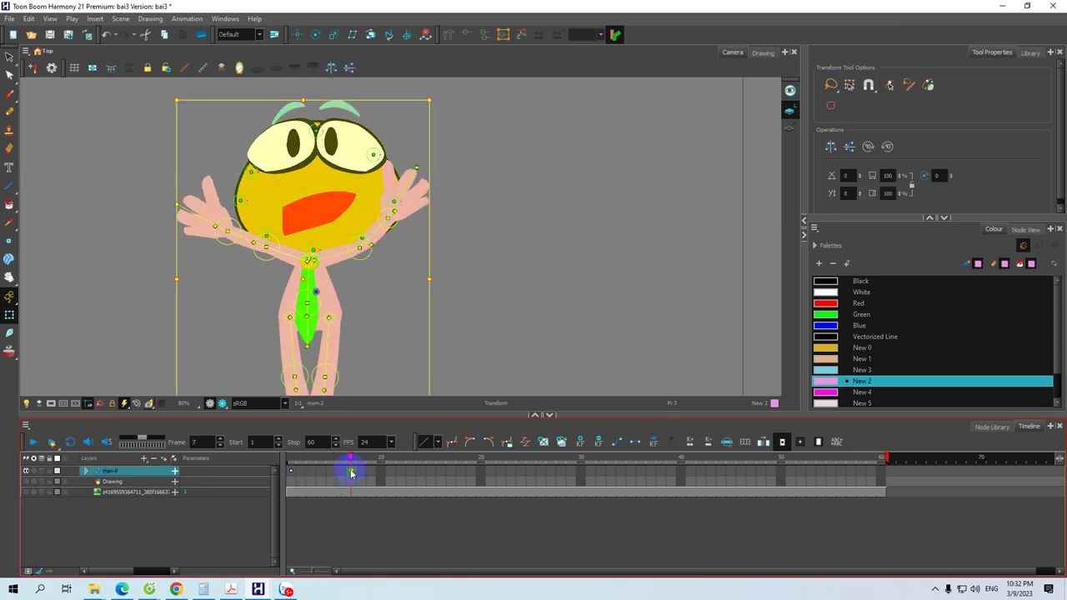
Add a motion keyframe for than-P at frame 18 and rotate the character's right-side forearm slightly outward
left_click(350, 457)
left_click_drag(352, 457, 465, 461)
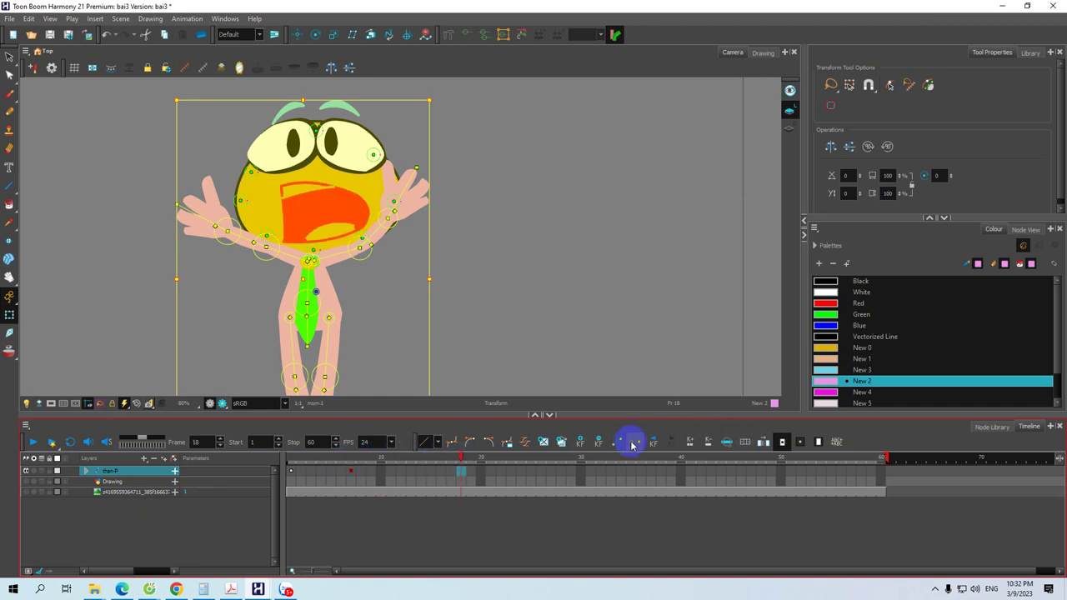
left_click(581, 443)
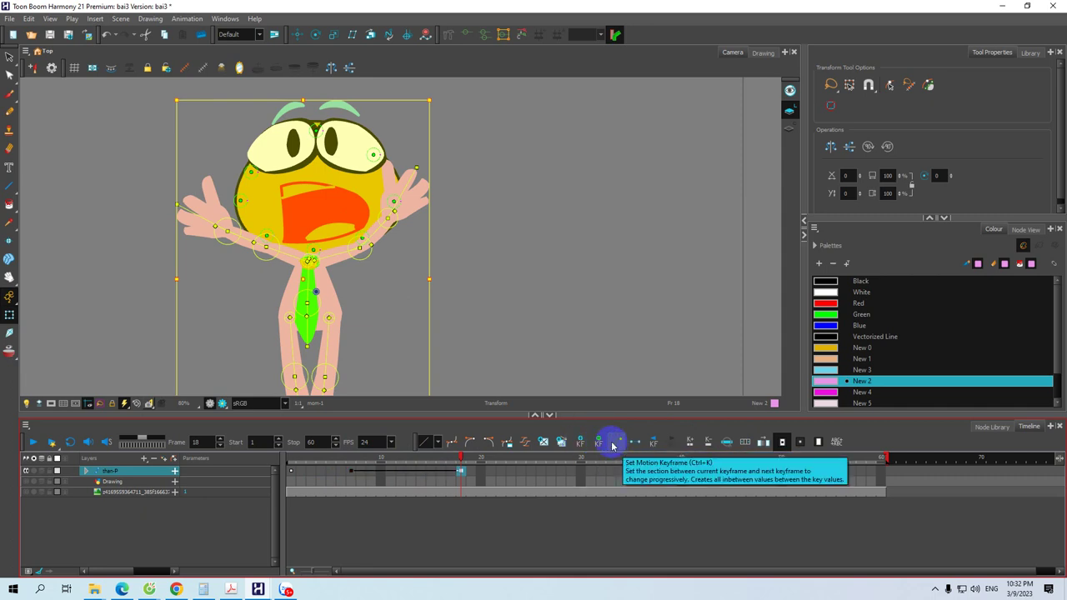
left_click(380, 239)
left_click_drag(381, 240, 382, 246)
Swing the same forearm further outward at frame 12 and preview the movement through frame 18
left_click(408, 473)
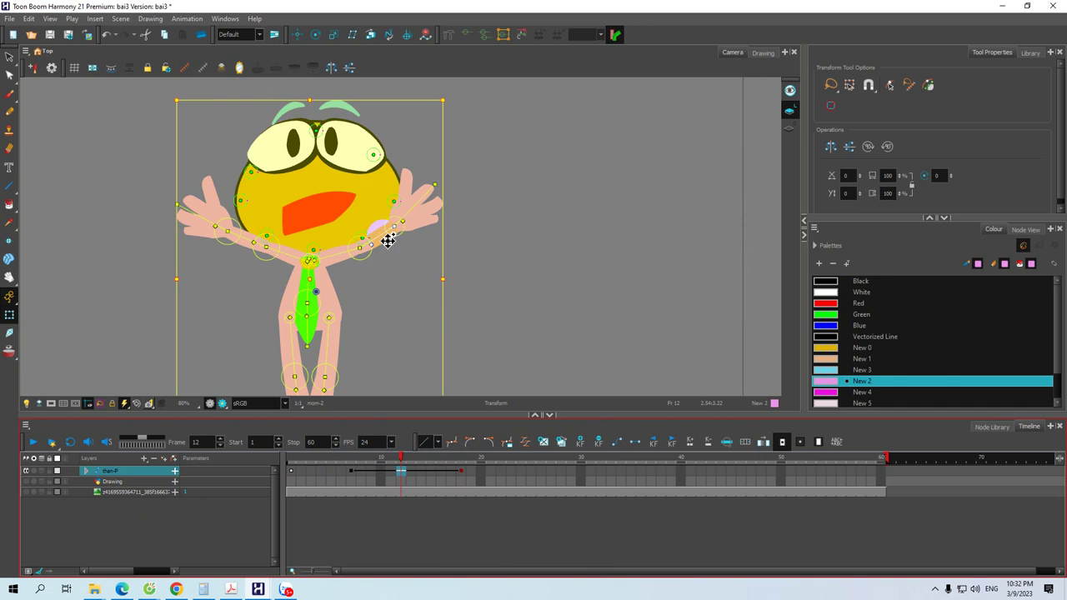
left_click_drag(382, 234, 424, 247)
left_click(404, 455)
mouse_move(401, 458)
left_mouse_down()
mouse_move(295, 469)
mouse_move(462, 474)
left_mouse_up()
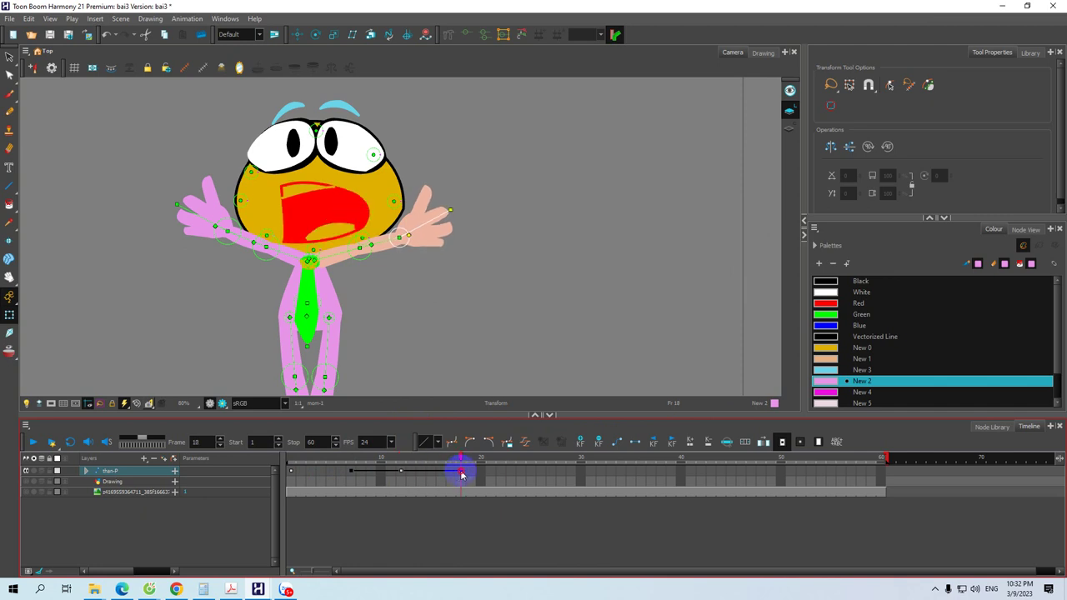
Add a motion keyframe for the than-P layer at frame 27
left_click(544, 475)
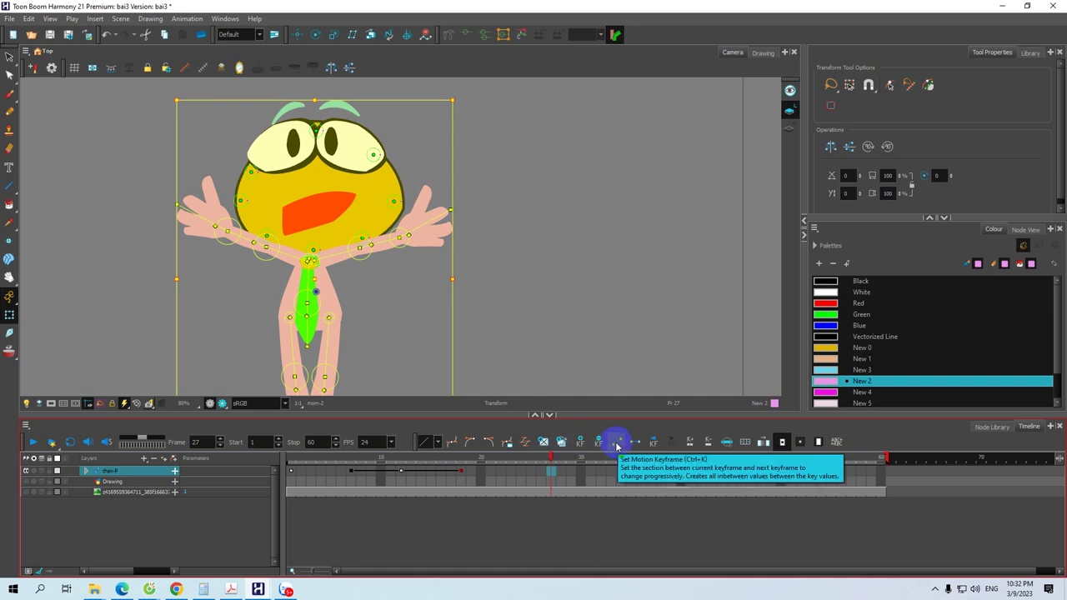
left_click_drag(592, 414, 596, 382)
left_click(599, 391)
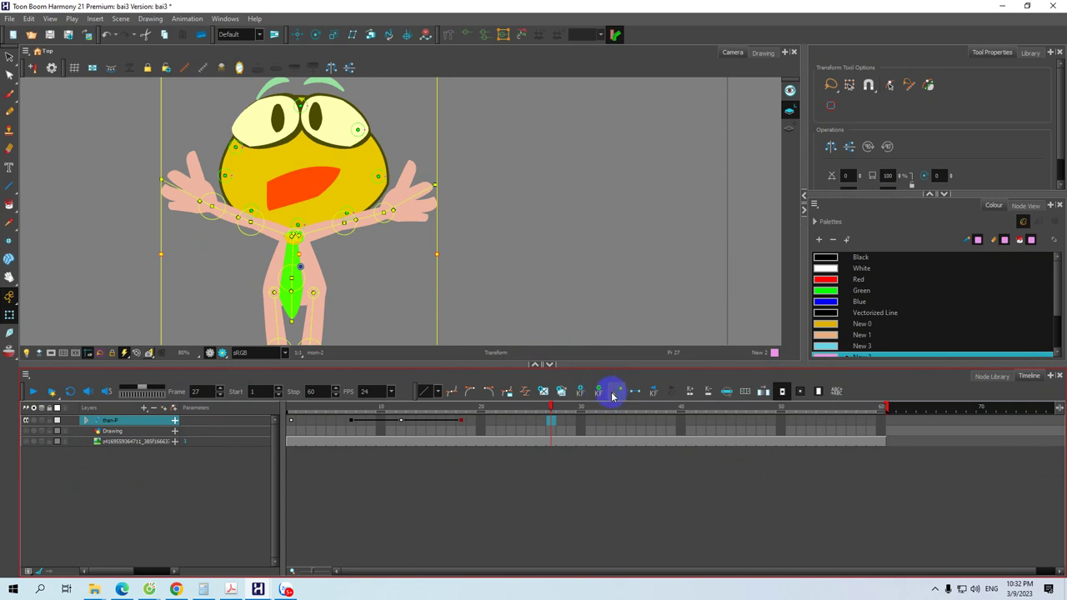
left_click(581, 391)
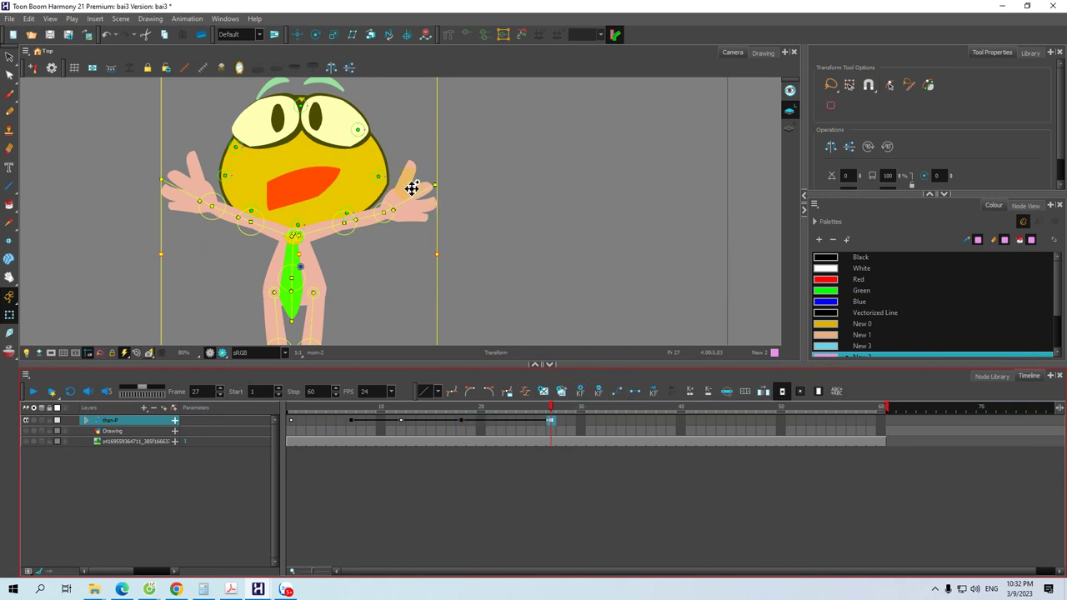
Lower the character's left-side arm at frame 22 until it stretches out almost horizontally
left_click_drag(550, 409, 500, 408)
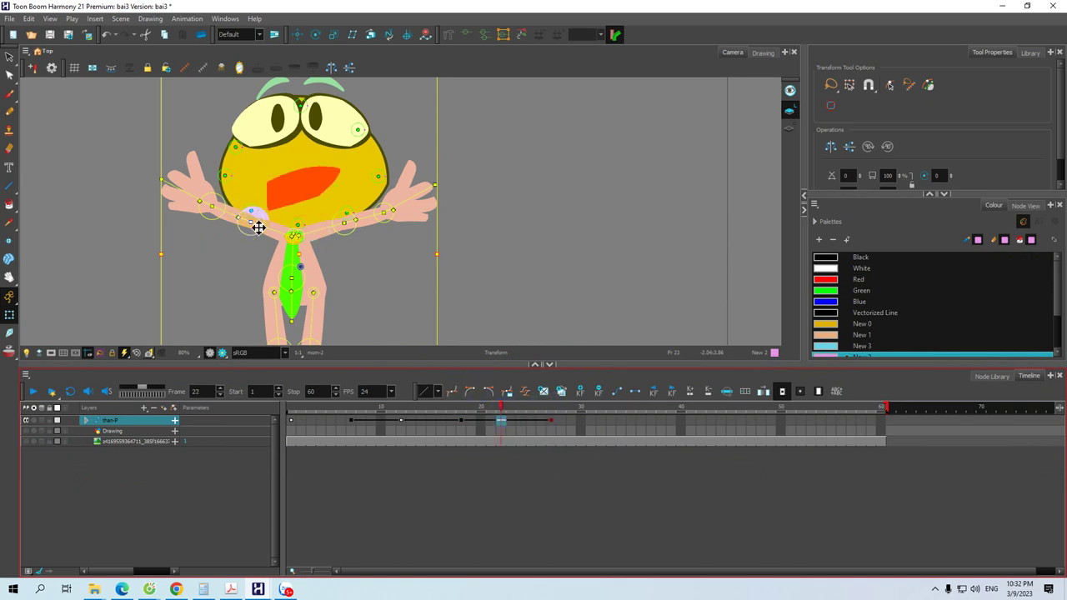
left_click_drag(268, 227, 229, 240)
left_click_drag(154, 234, 131, 232)
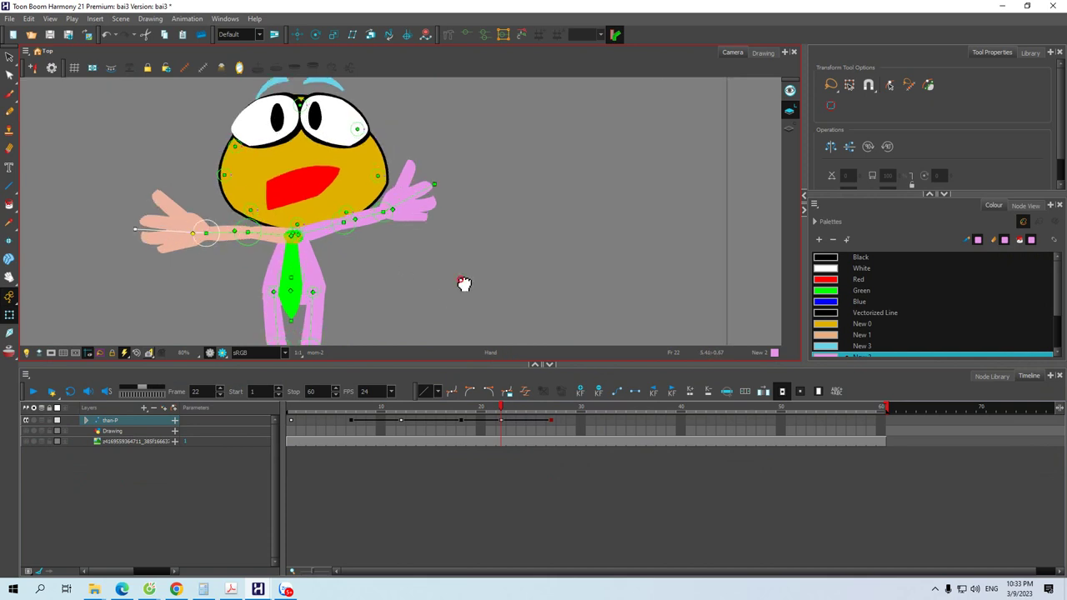
Swing the character's left-side leg slightly outward from the hip at frame 22
left_click_drag(448, 292, 497, 257)
left_click_drag(454, 362, 452, 409)
left_click_drag(464, 322, 417, 287)
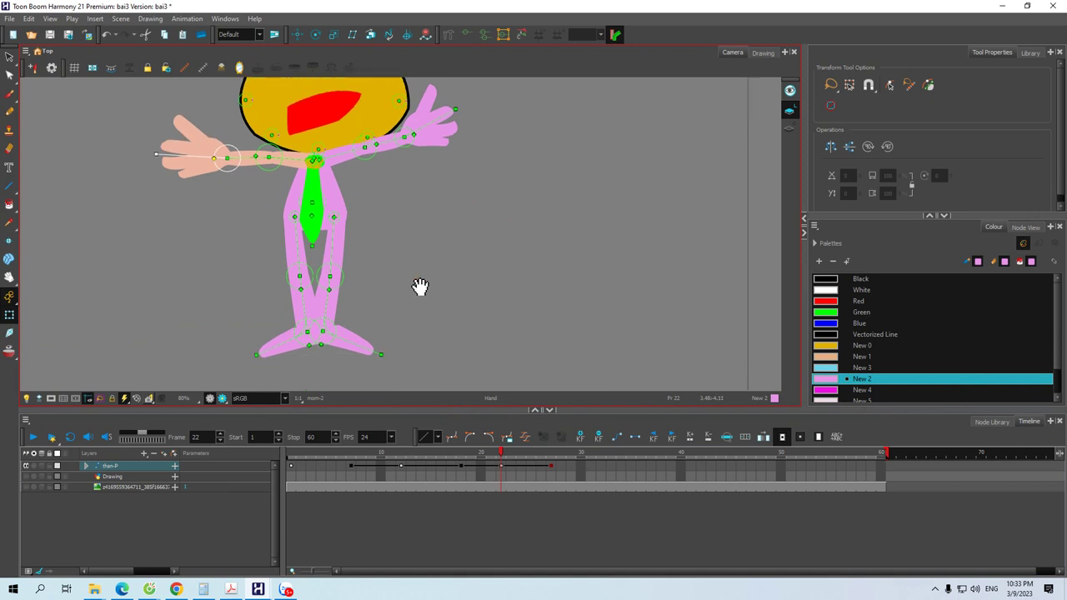
mouse_move(459, 283)
left_mouse_down()
mouse_move(464, 300)
mouse_move(461, 272)
mouse_move(454, 301)
left_mouse_up()
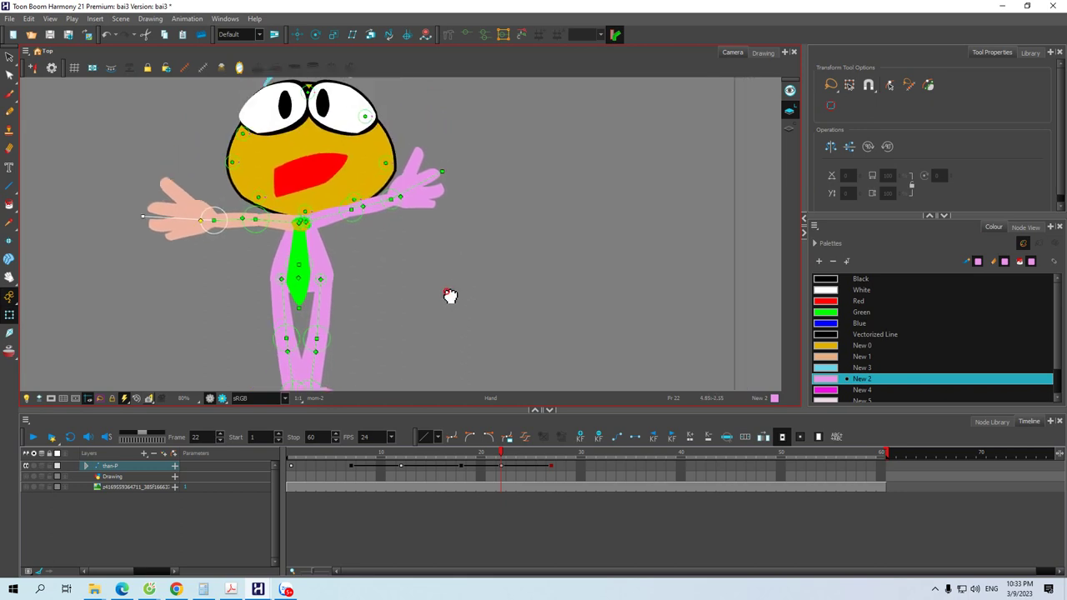
left_click_drag(491, 169, 440, 204)
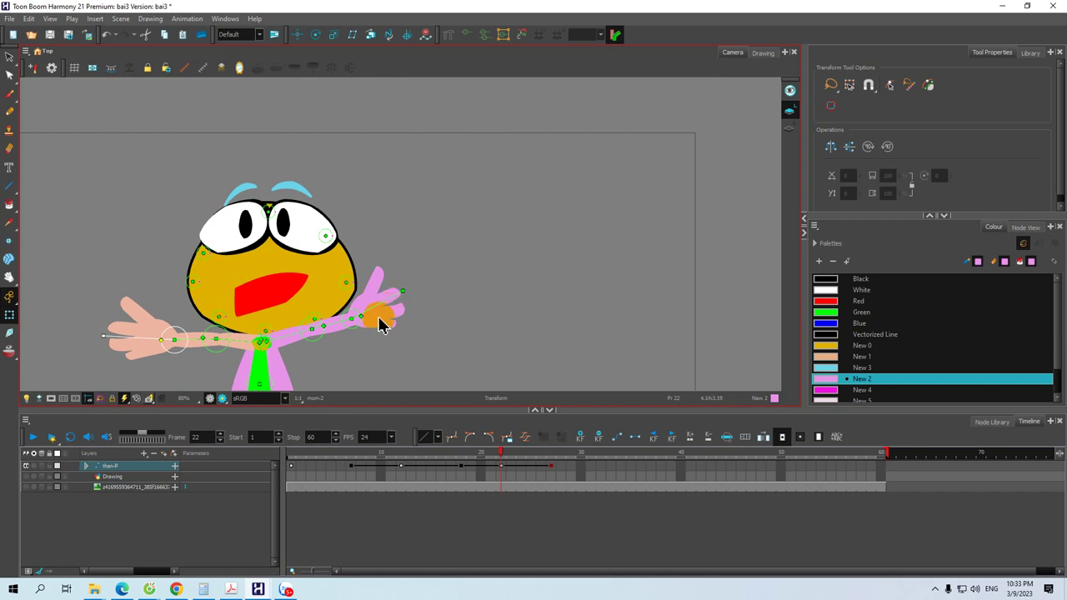
key("space")
left_click_drag(442, 324, 464, 169)
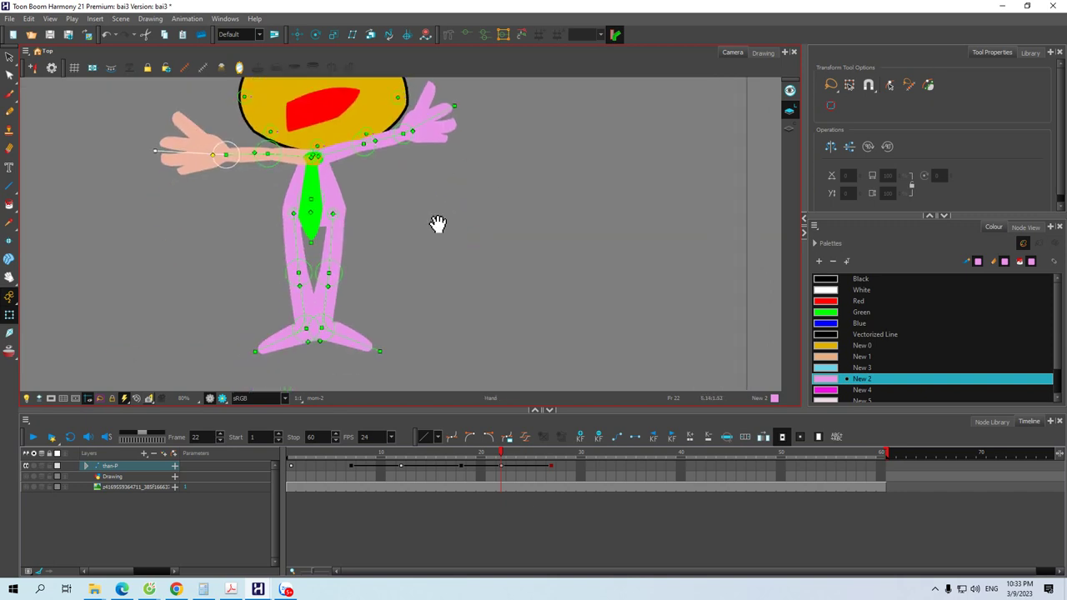
left_click_drag(295, 265, 294, 269)
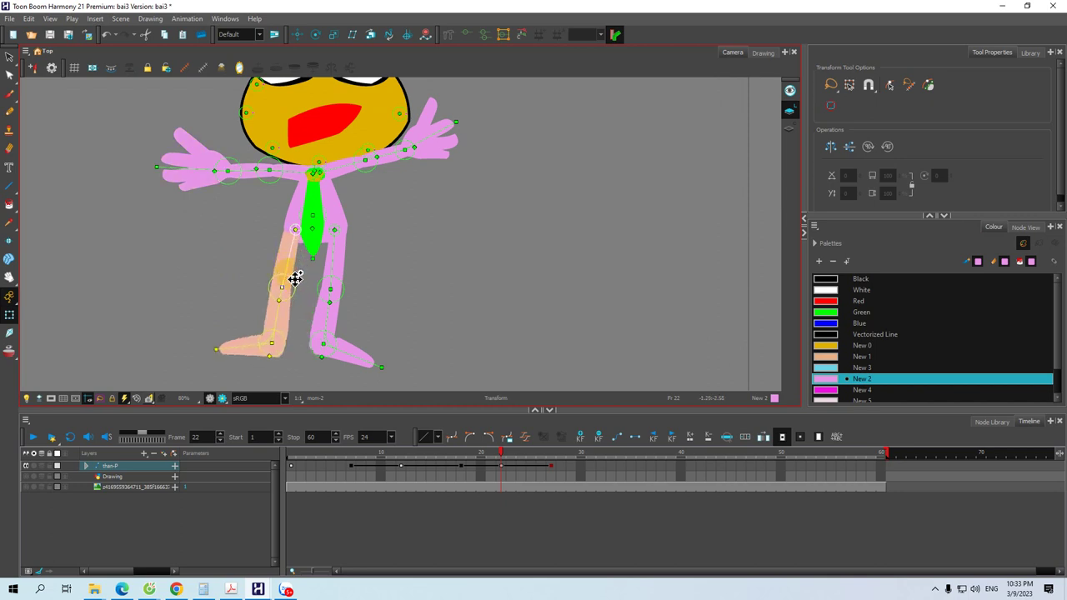
Swing the character's left-side leg far outward at frame 15 so the foot lifts off the ground
left_click_drag(500, 452, 432, 462)
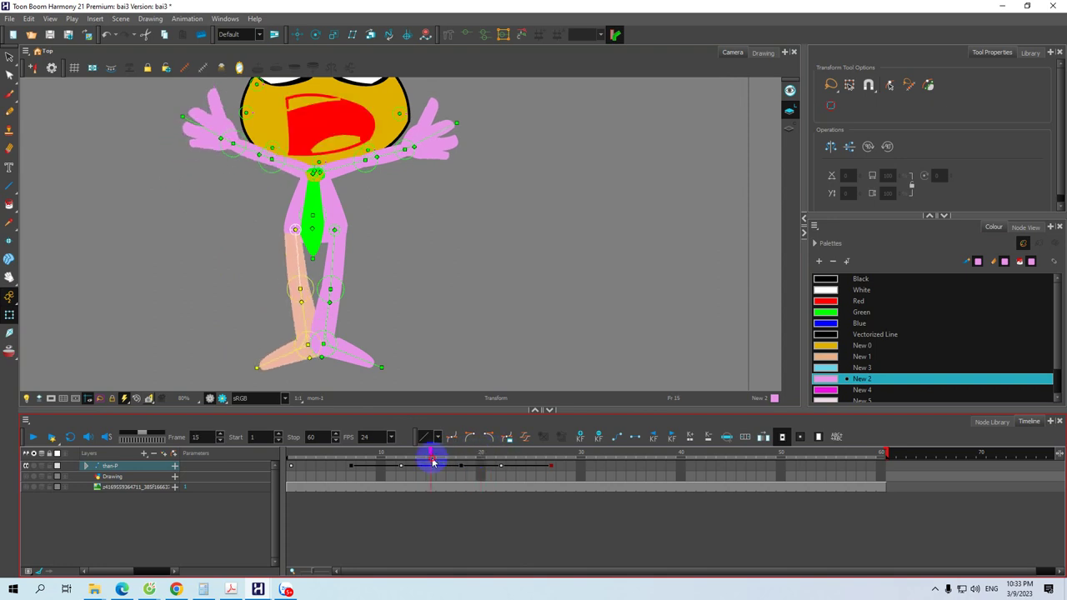
left_click(430, 466)
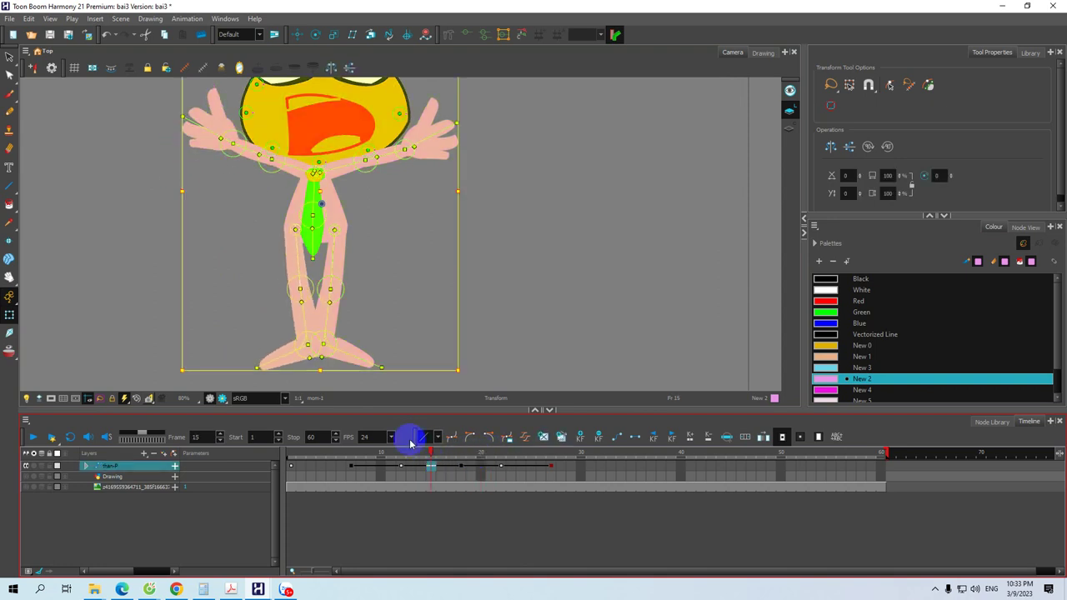
left_click_drag(297, 260, 275, 259)
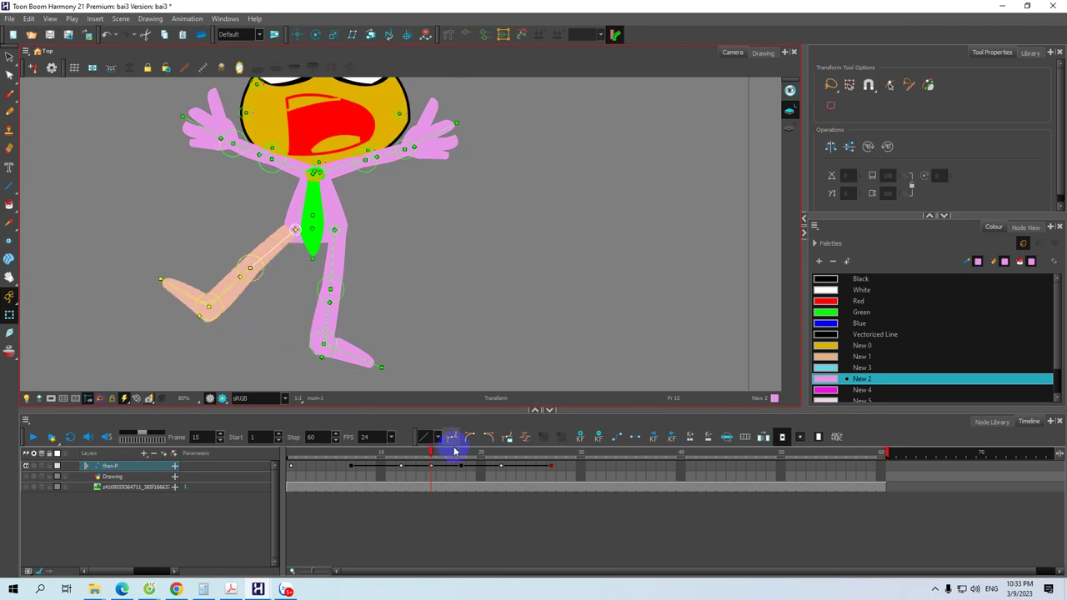
Rotate the character's right-side leg slightly outward at frame 27
left_click_drag(430, 452, 550, 464)
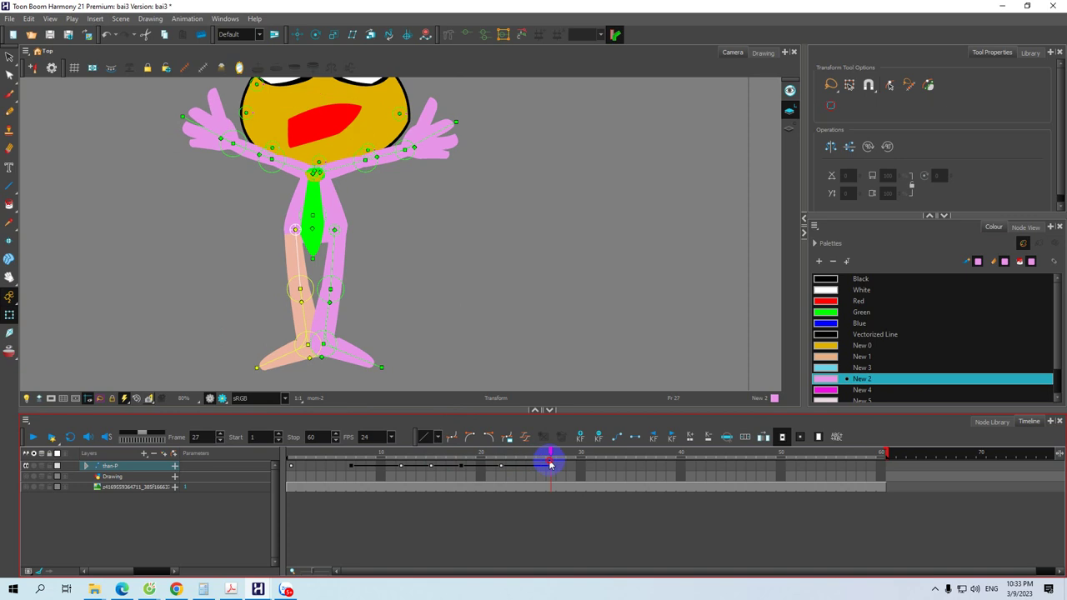
left_click(335, 265)
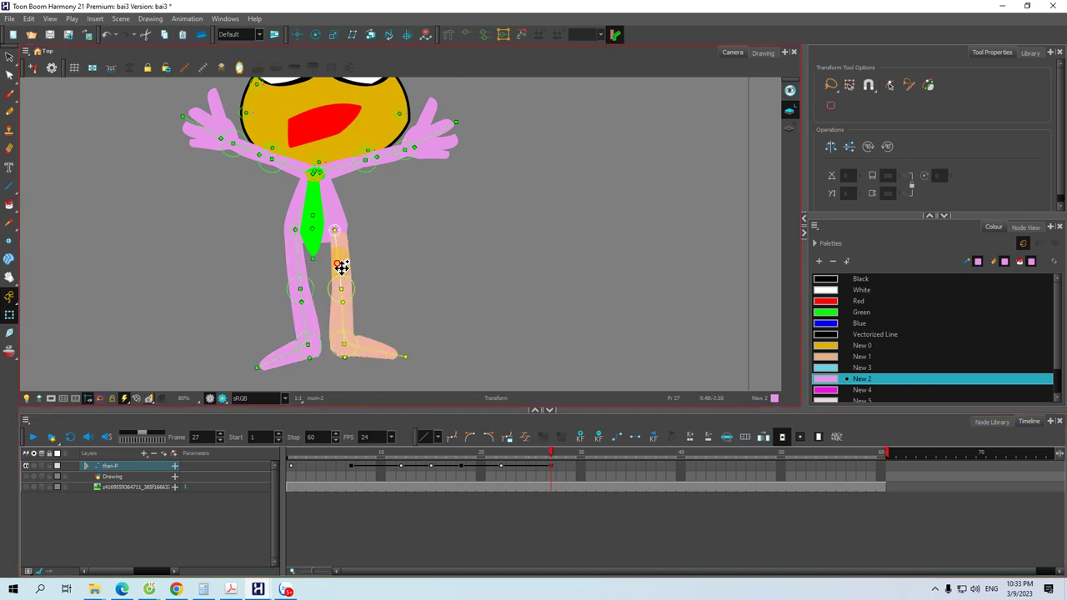
scroll(480, 311, "down", 2)
left_click_drag(492, 305, 514, 290)
key("space")
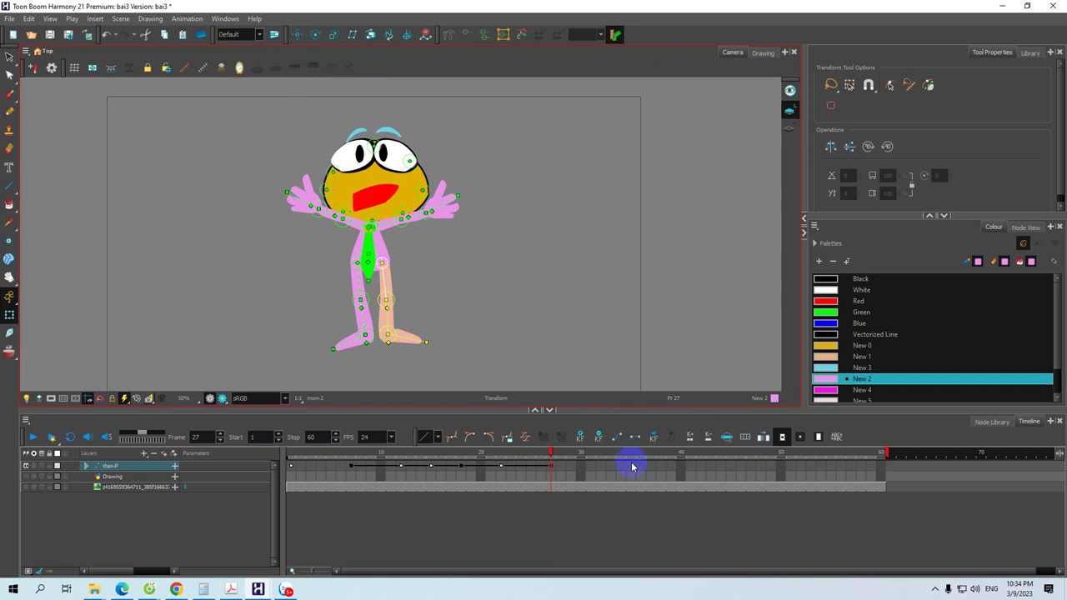
Move both of the character's pupils slightly apart at frame 5, each towards the outer side of its eye
mouse_move(550, 456)
left_mouse_down()
mouse_move(635, 461)
mouse_move(476, 464)
mouse_move(738, 459)
mouse_move(517, 476)
mouse_move(358, 469)
mouse_move(725, 469)
mouse_move(465, 477)
mouse_move(550, 469)
left_mouse_up()
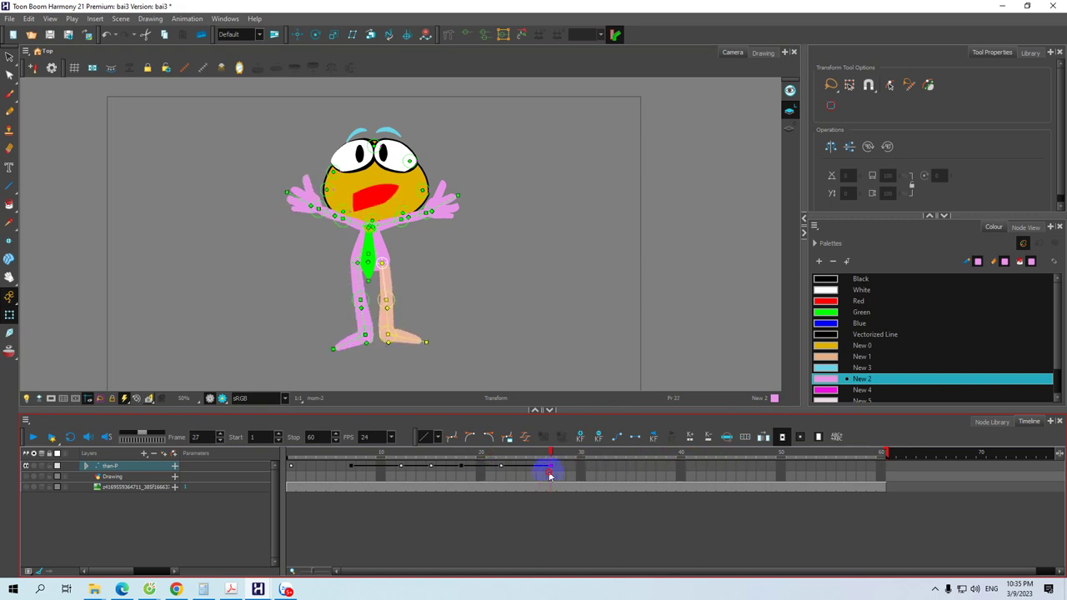
scroll(408, 292, "up", 2)
left_click_drag(416, 409, 429, 466)
left_click_drag(467, 343, 472, 411)
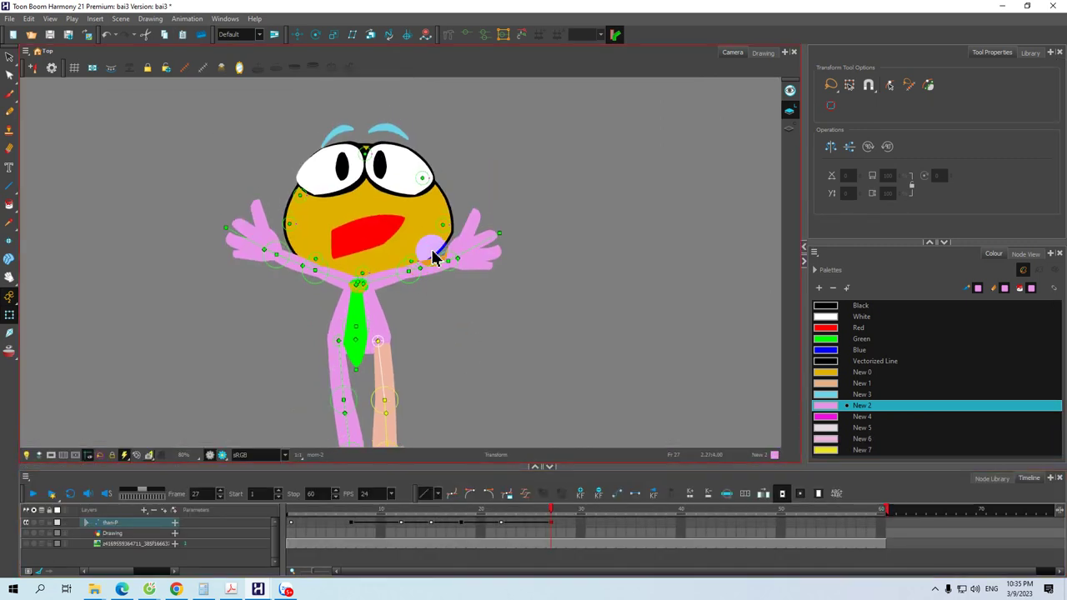
left_click_drag(550, 514, 330, 531)
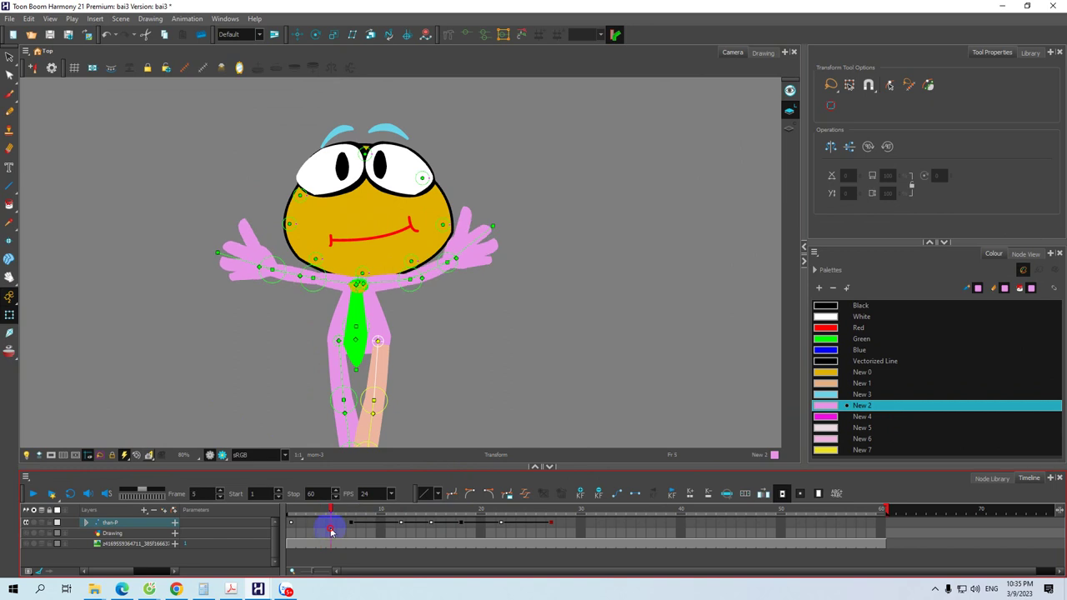
left_click(384, 173)
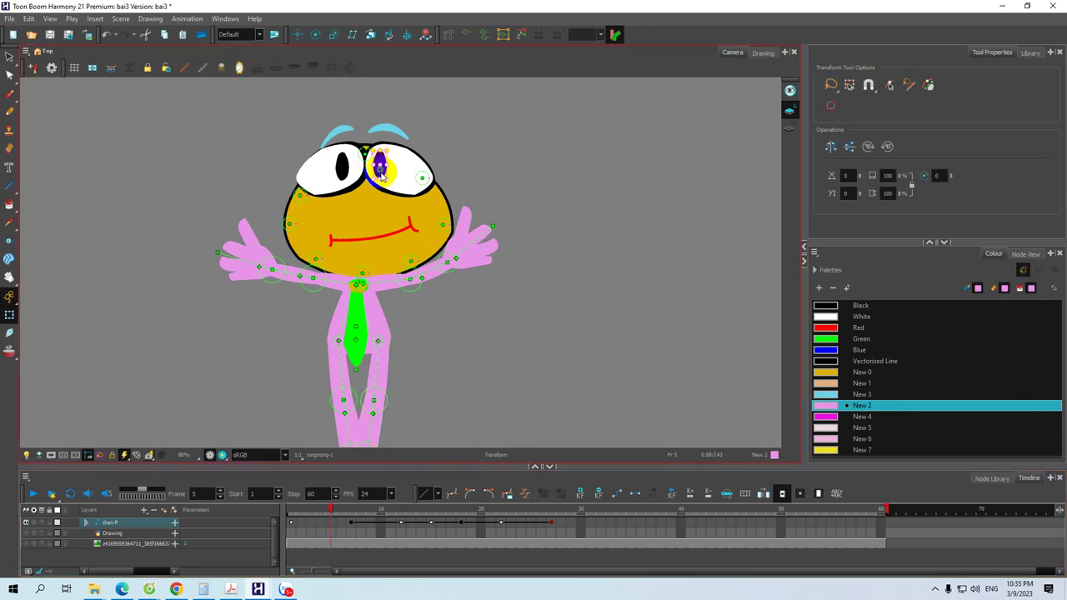
left_click_drag(387, 177, 392, 160)
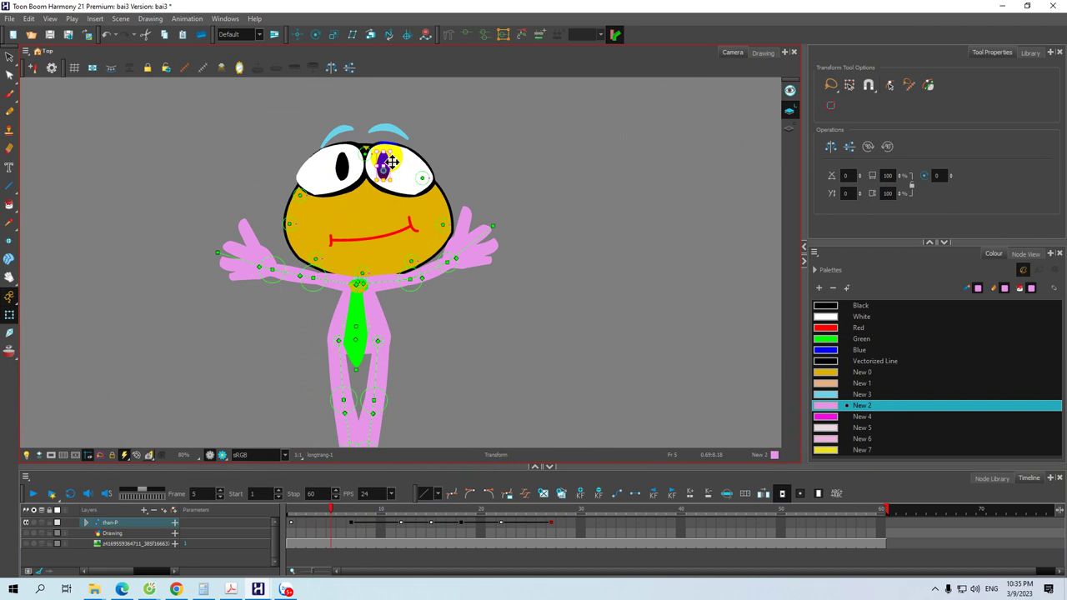
left_click(345, 172)
left_click_drag(345, 173, 336, 173)
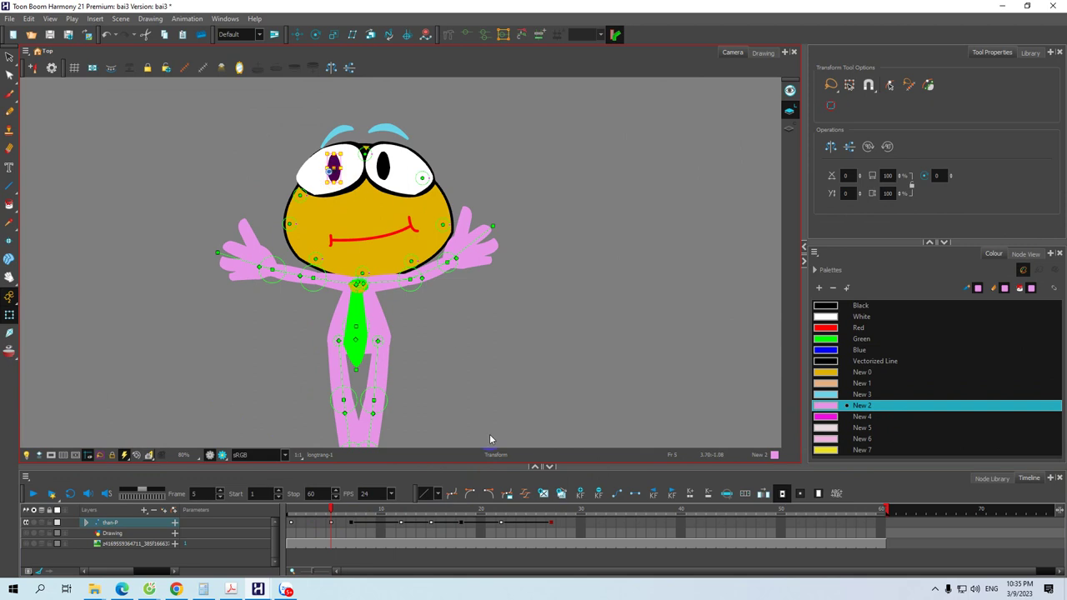
Move the right-side pupil outward at frame 16 and adjust the left-side pupil
left_click(331, 511)
left_click_drag(330, 511, 445, 520)
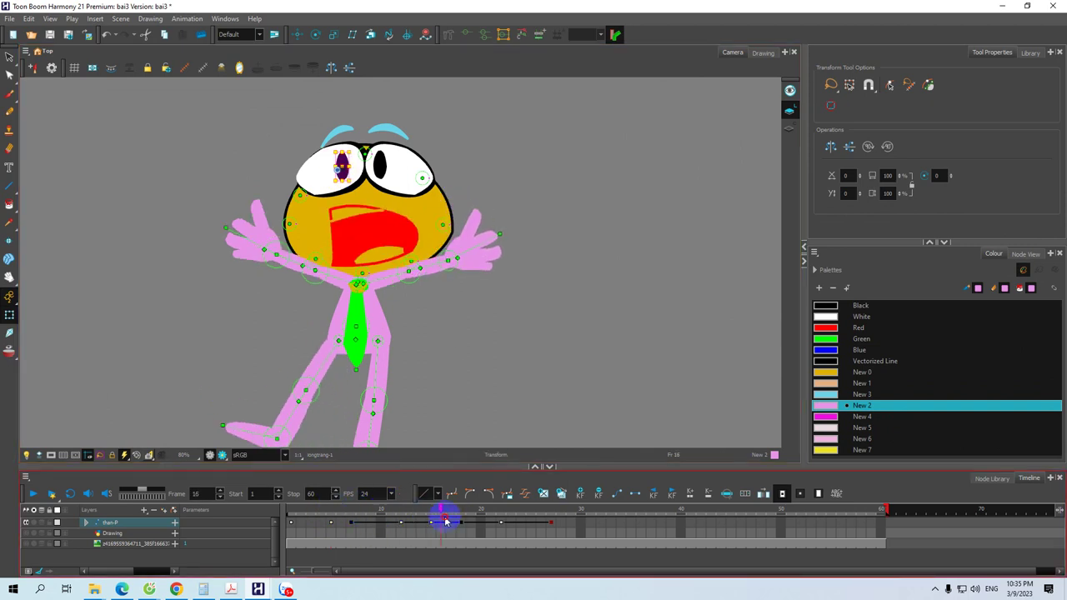
left_click(382, 165)
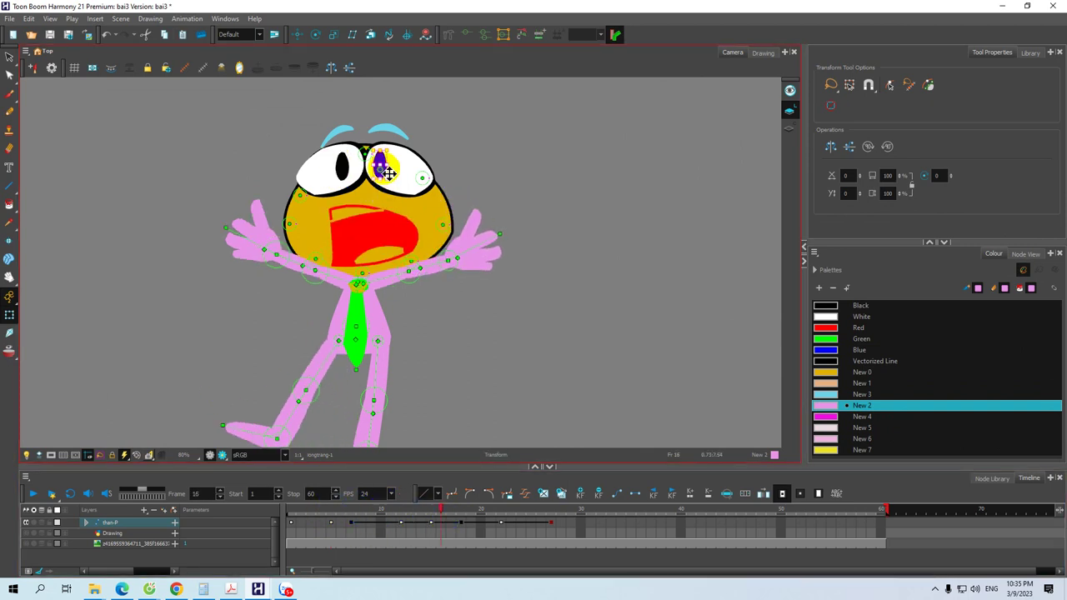
left_click_drag(386, 165, 403, 166)
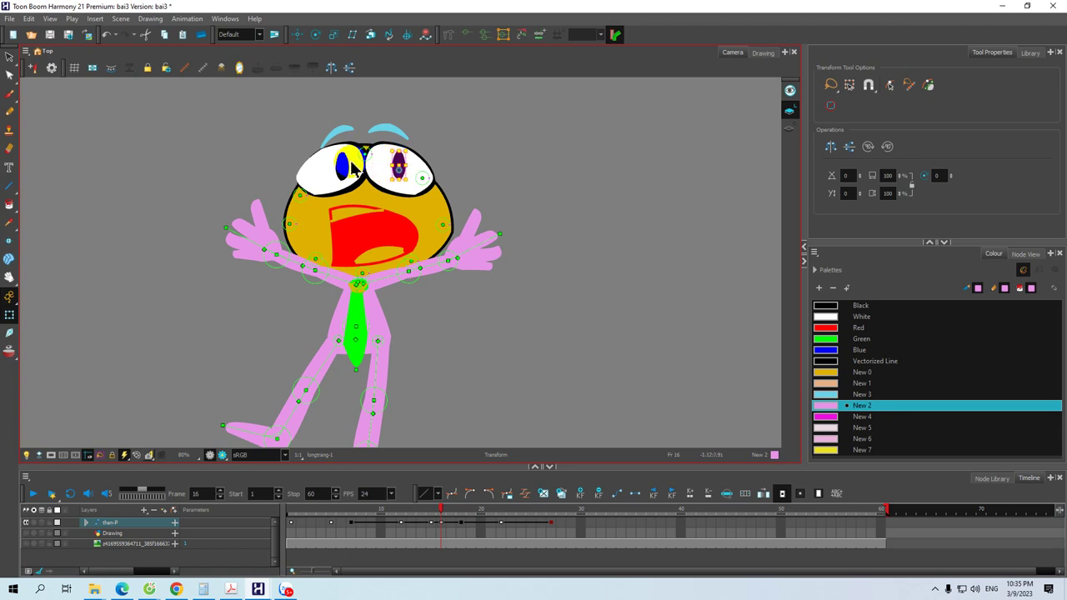
left_click(343, 167)
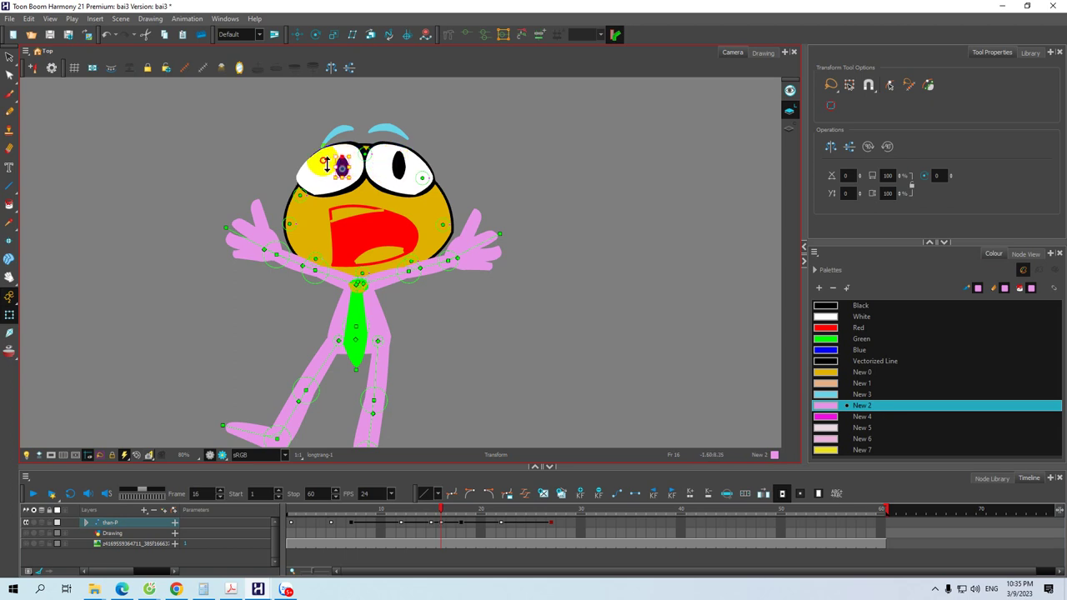
mouse_move(337, 161)
left_mouse_down()
mouse_move(350, 163)
mouse_move(329, 165)
left_mouse_up()
Shift both of the character's eyes outward at frame 18, leaving a gap between them
mouse_move(447, 509)
left_mouse_down()
mouse_move(348, 509)
mouse_move(419, 509)
mouse_move(370, 527)
mouse_move(469, 524)
mouse_move(405, 522)
mouse_move(460, 521)
left_mouse_up()
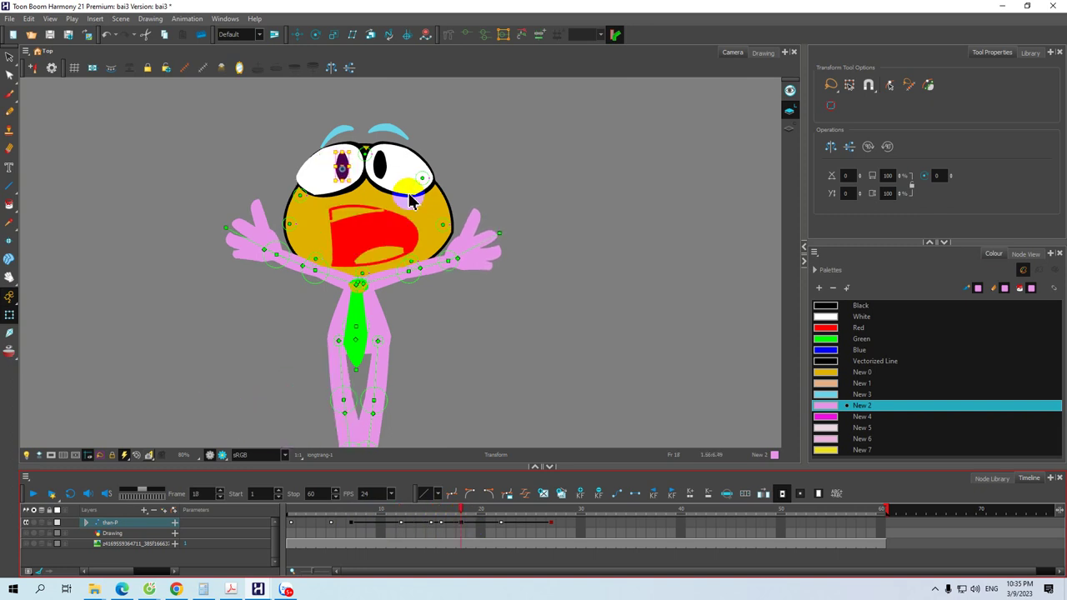
left_click(394, 200)
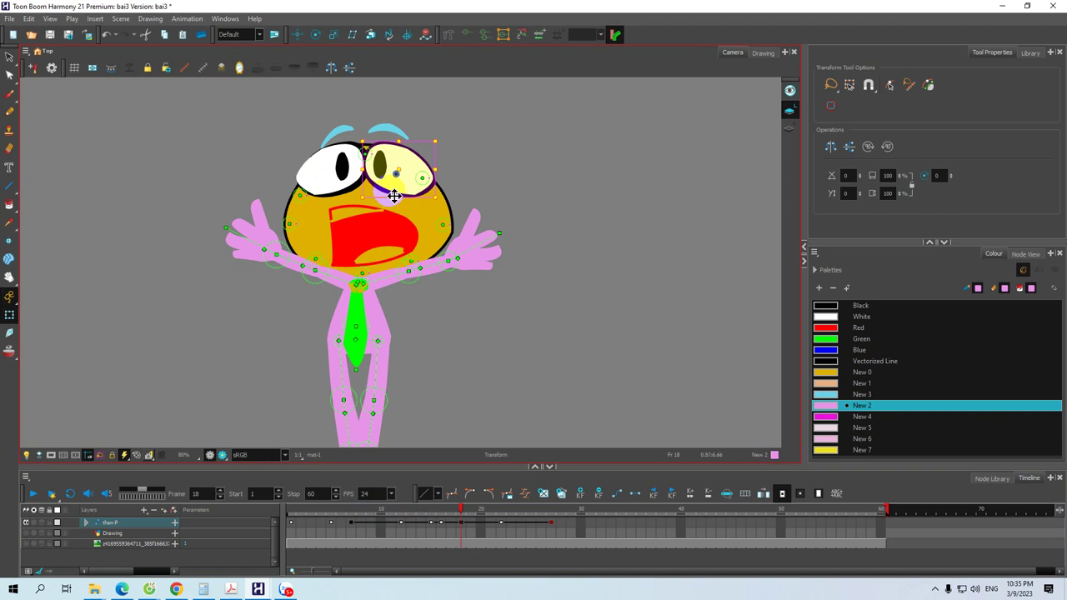
left_click_drag(394, 195, 404, 192)
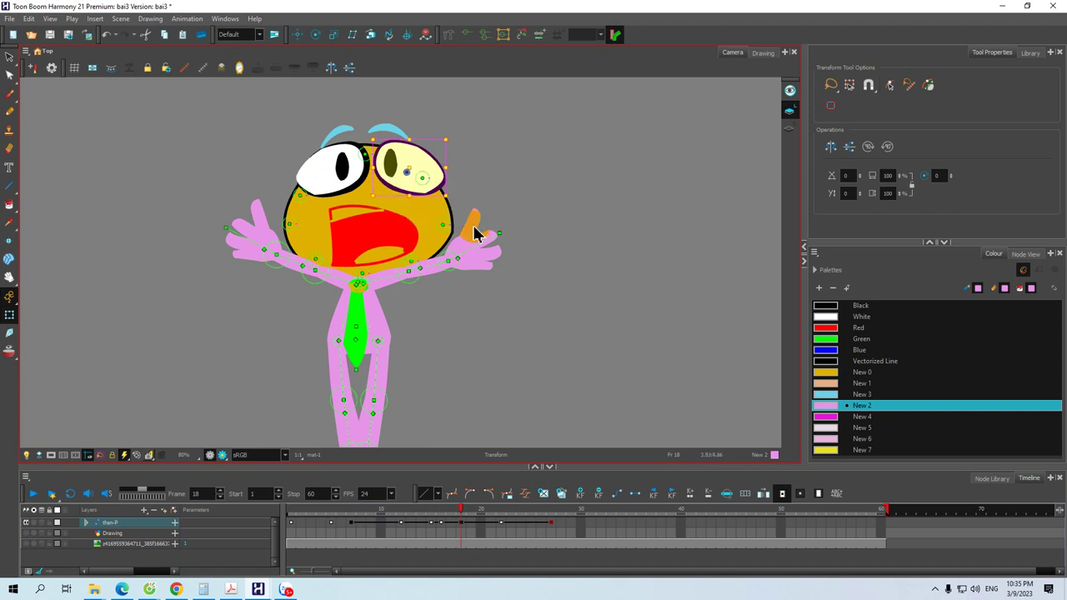
left_click(360, 191)
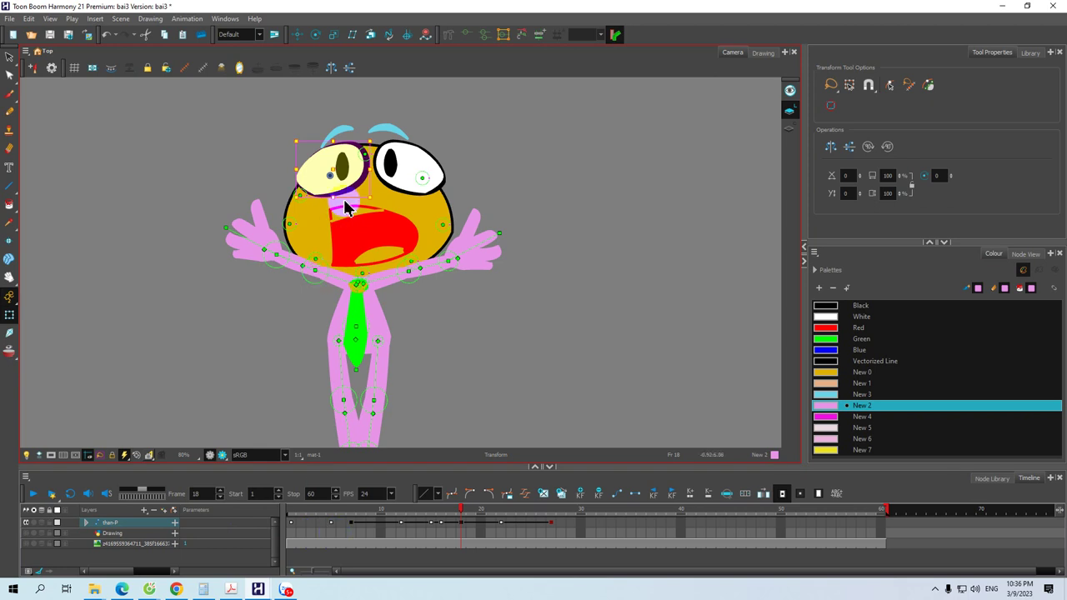
left_click_drag(362, 191, 352, 190)
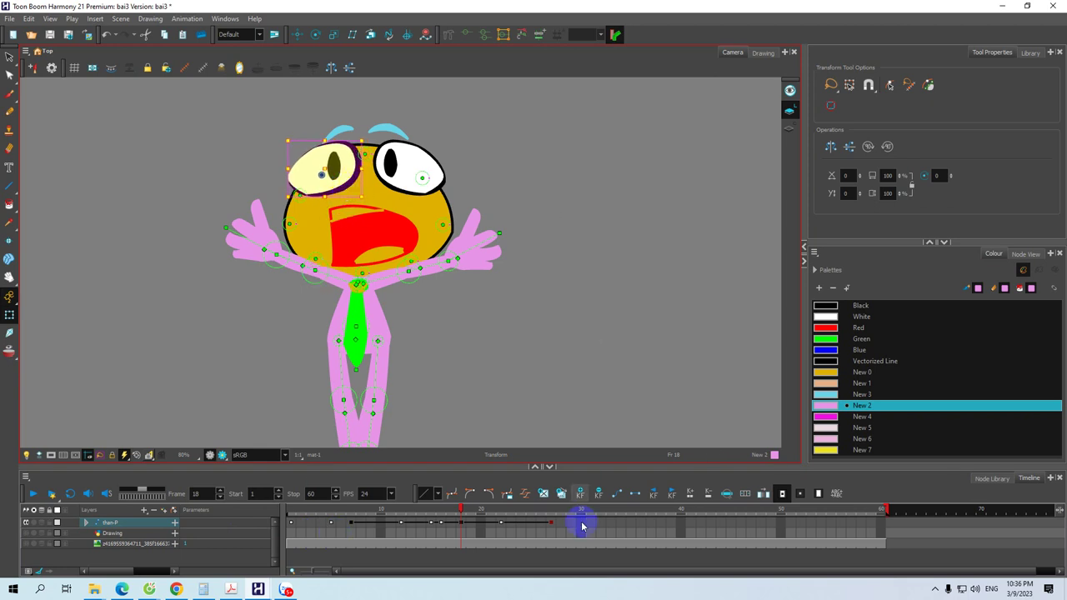
left_click(538, 291)
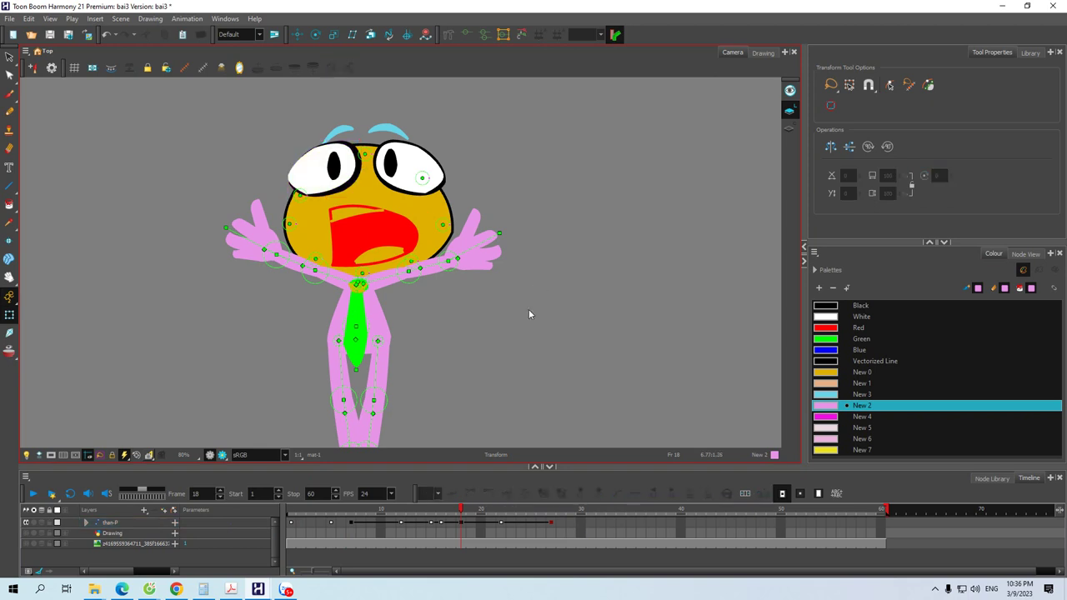
Pull both of the character's cheek deformer points inward at frame 27 to narrow the face
left_click(501, 524)
left_click_drag(500, 509, 548, 523)
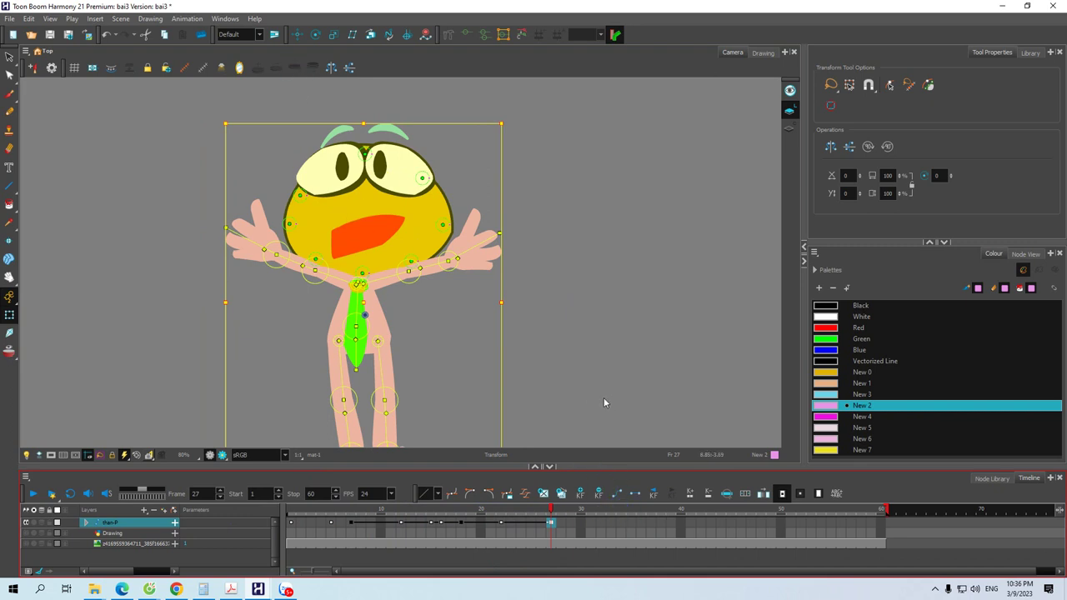
left_click(426, 238)
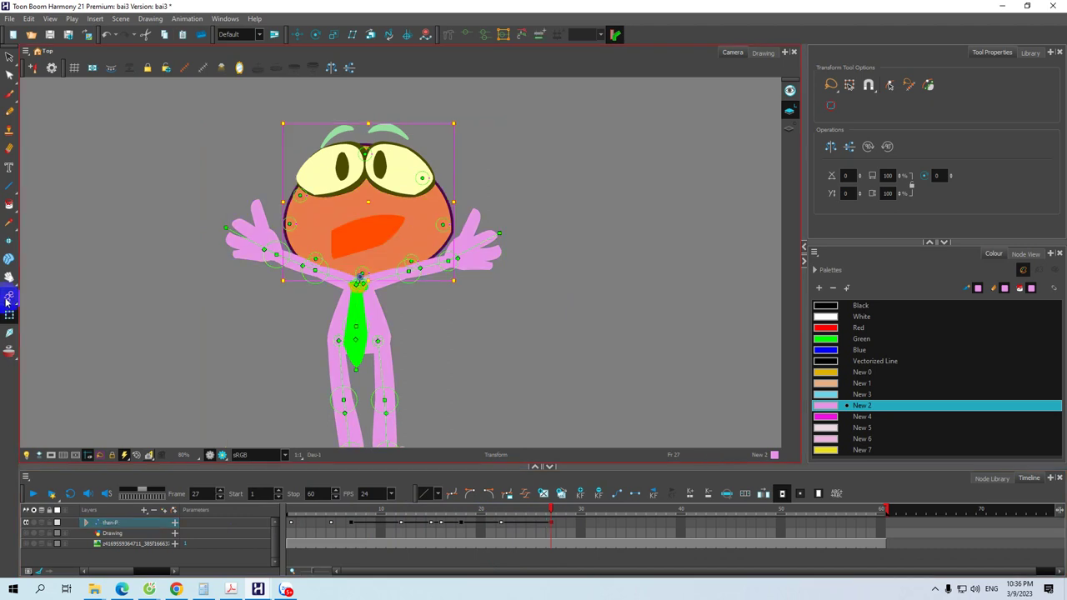
left_click(290, 225)
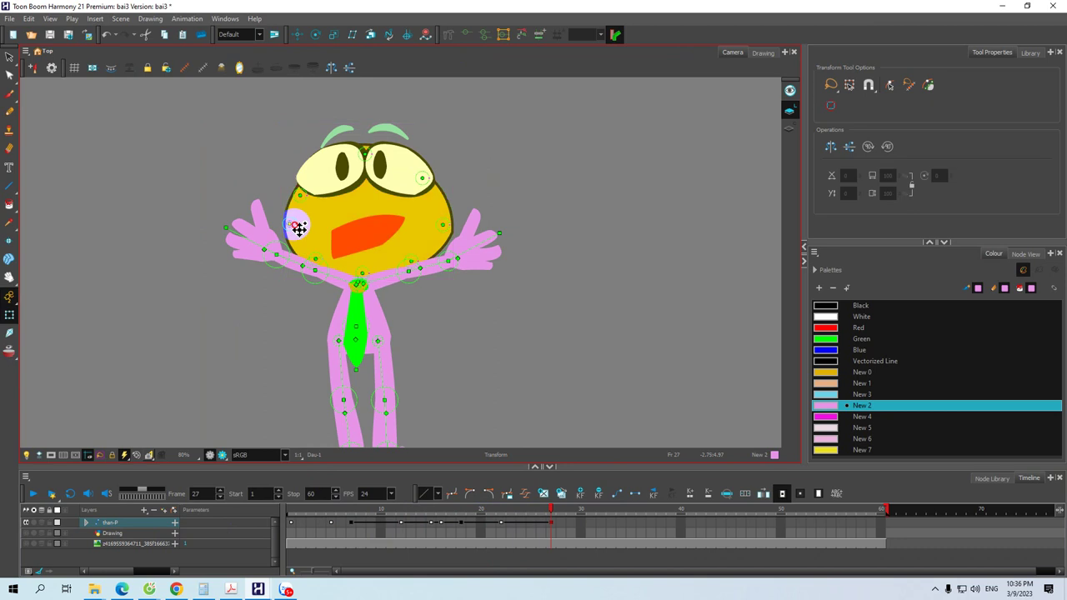
left_click_drag(441, 225, 430, 226)
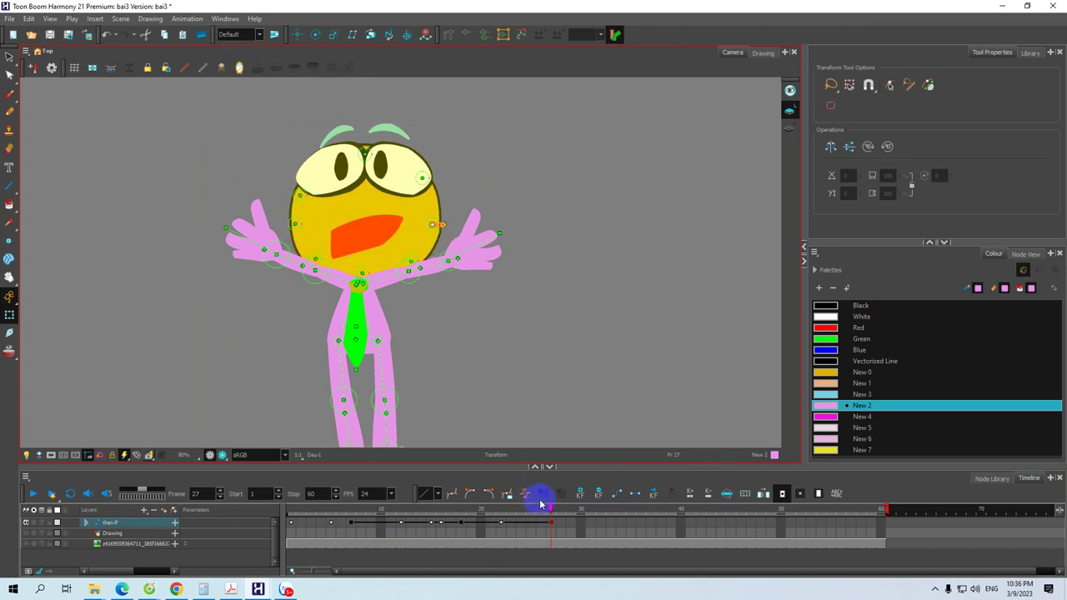
Pull the character's right-side cheek inward at frame 10 to slim the face
left_click_drag(548, 507, 378, 524)
left_click(442, 225)
mouse_move(440, 222)
left_mouse_down()
mouse_move(289, 226)
mouse_move(489, 228)
left_mouse_up()
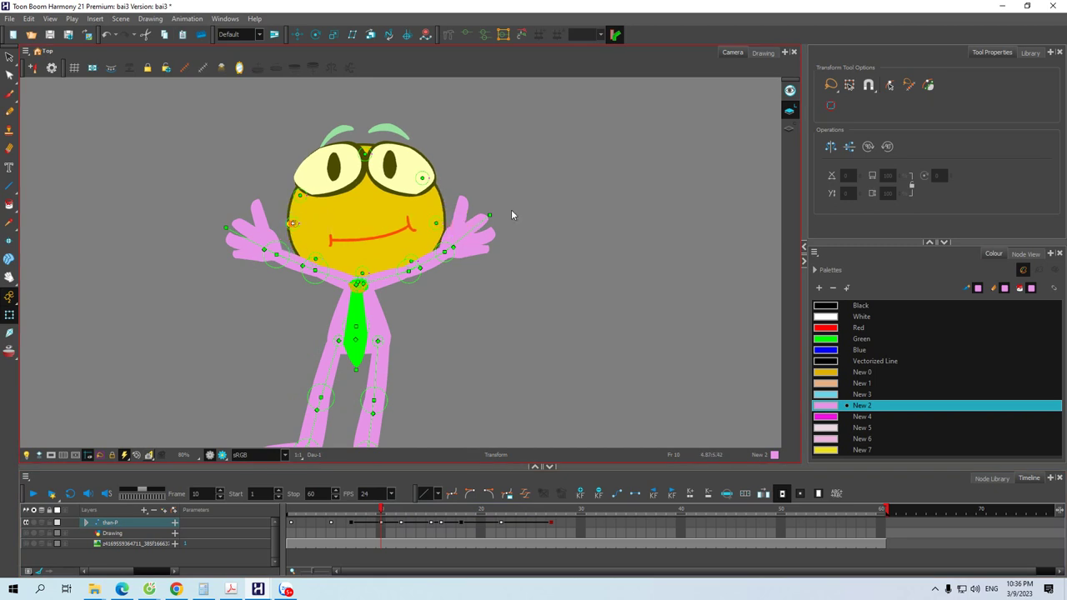
left_click_drag(382, 512, 385, 537)
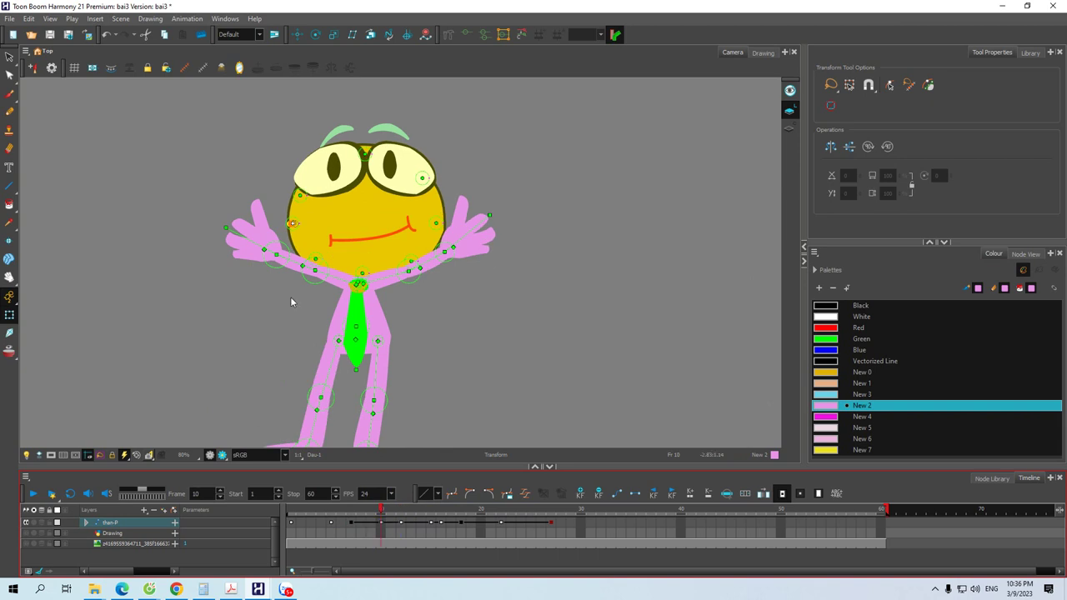
left_click(315, 265)
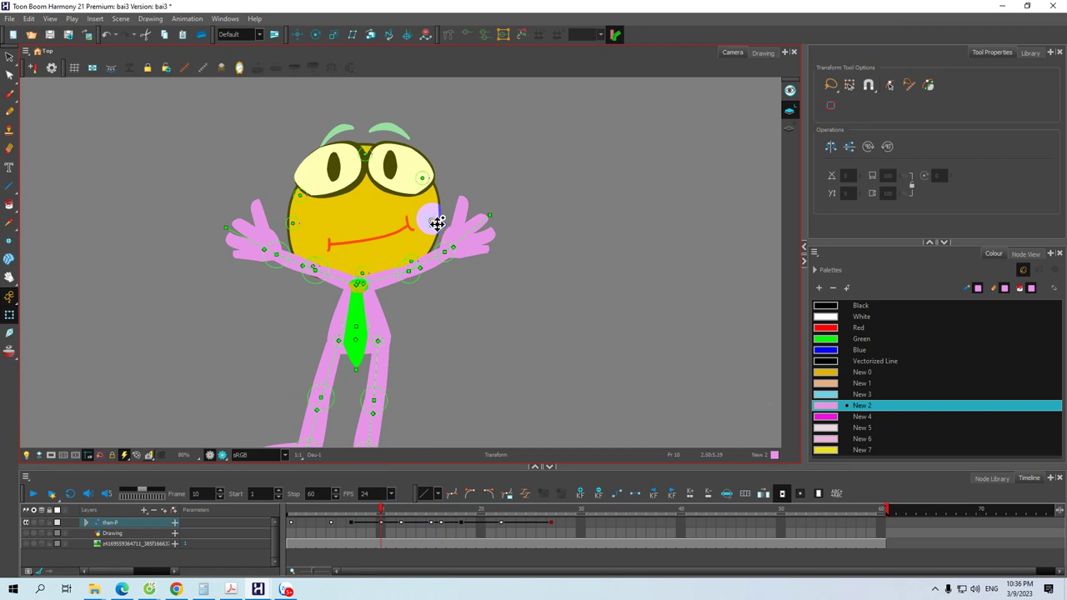
Lower the character's eyebrows at frame 24 and raise them above the eyes at frame 22
left_click_drag(378, 512, 526, 539)
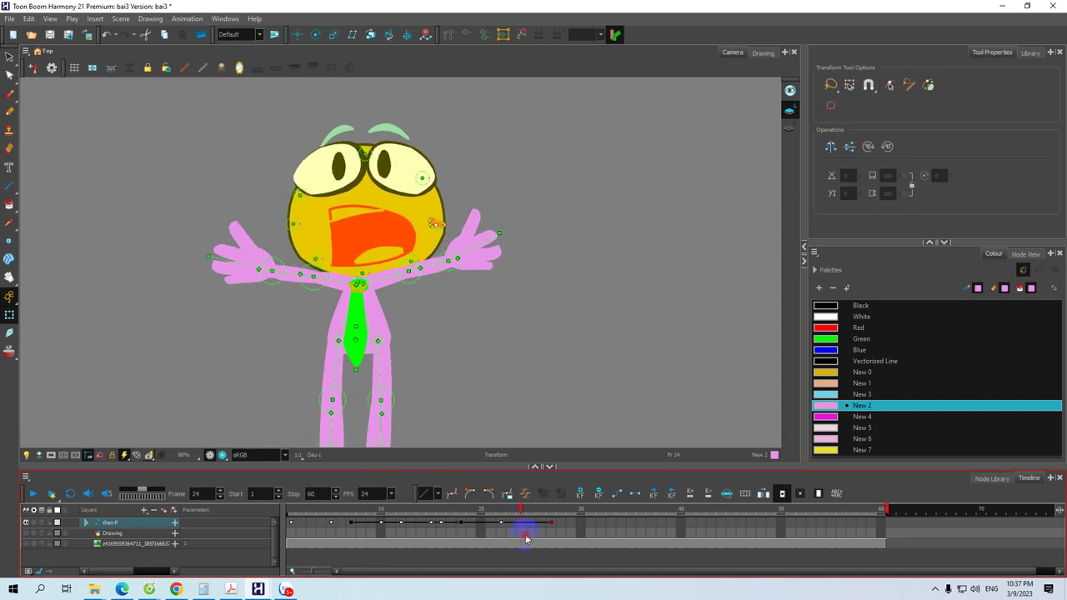
left_click(388, 129)
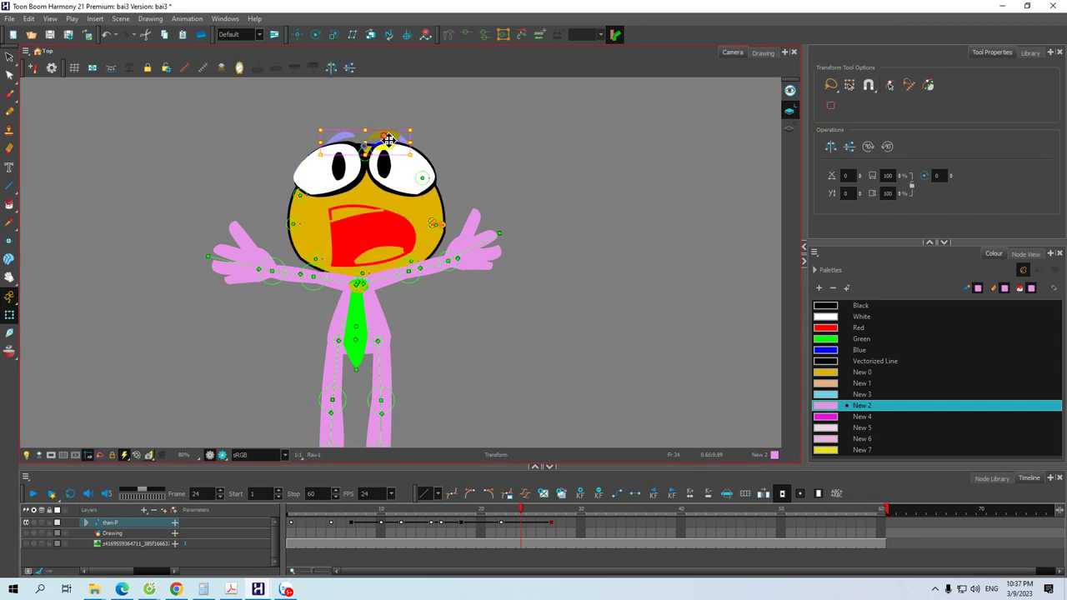
mouse_move(514, 502)
left_mouse_down()
mouse_move(454, 517)
mouse_move(500, 514)
left_mouse_up()
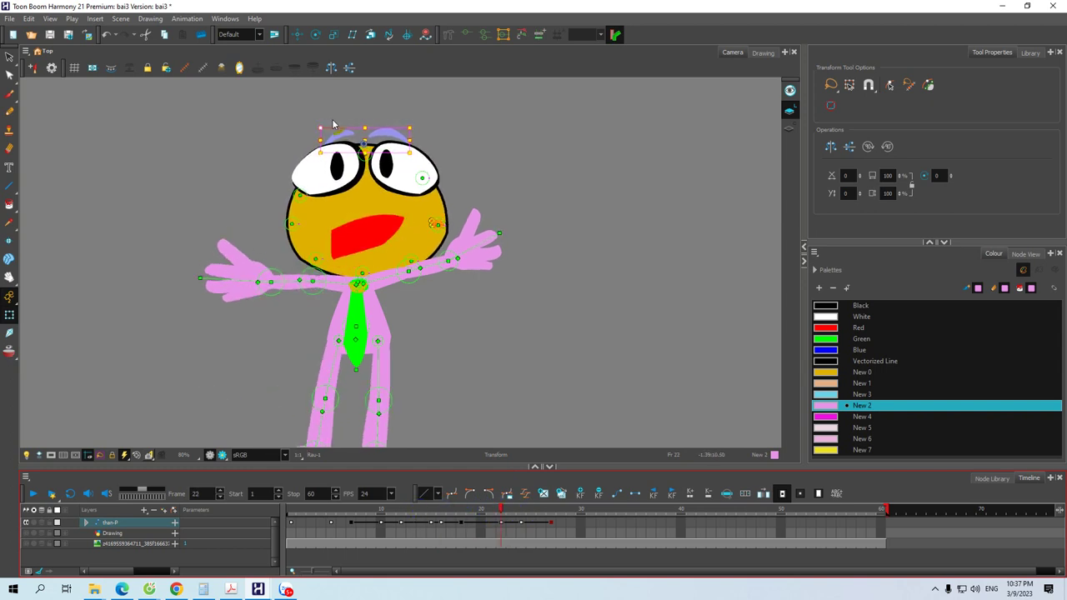
left_click_drag(389, 137, 386, 125)
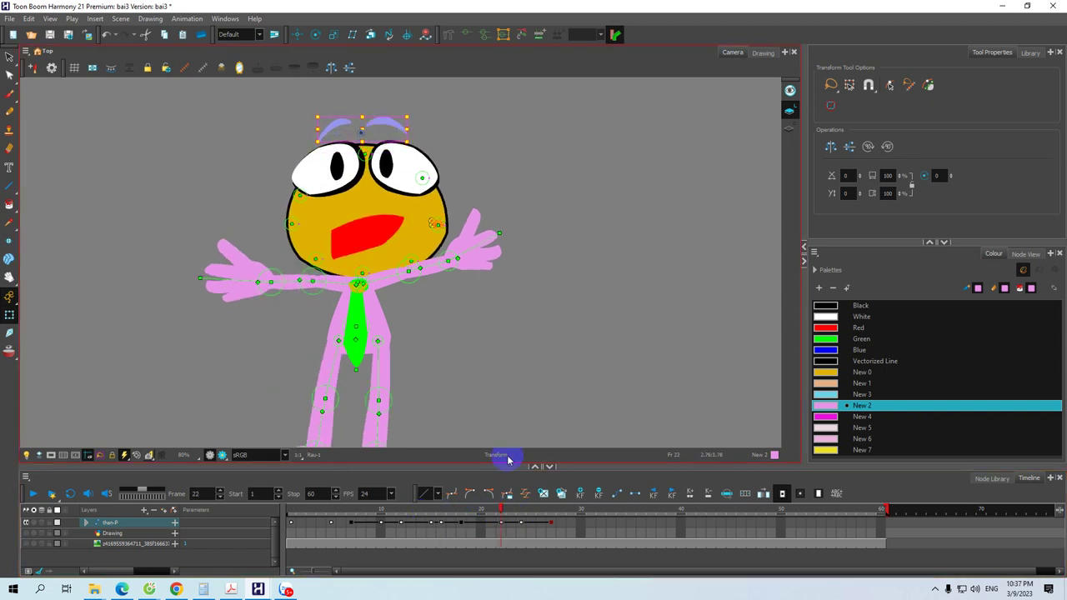
Slightly shrink the white of the character's left-side eye from its outer upper corner at frame 32
left_click_drag(502, 510, 600, 532)
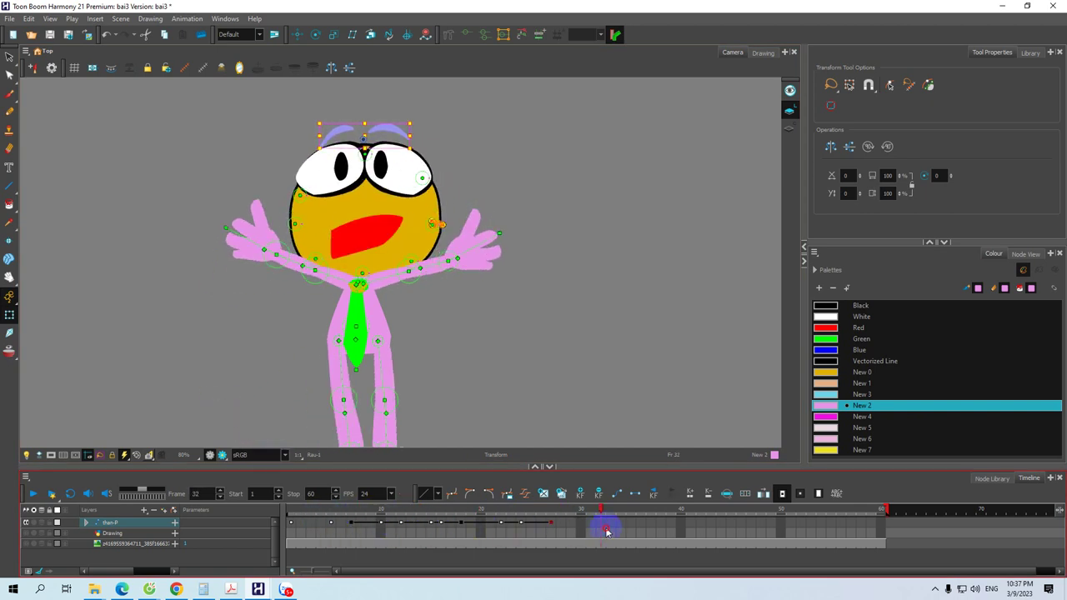
left_click(601, 523)
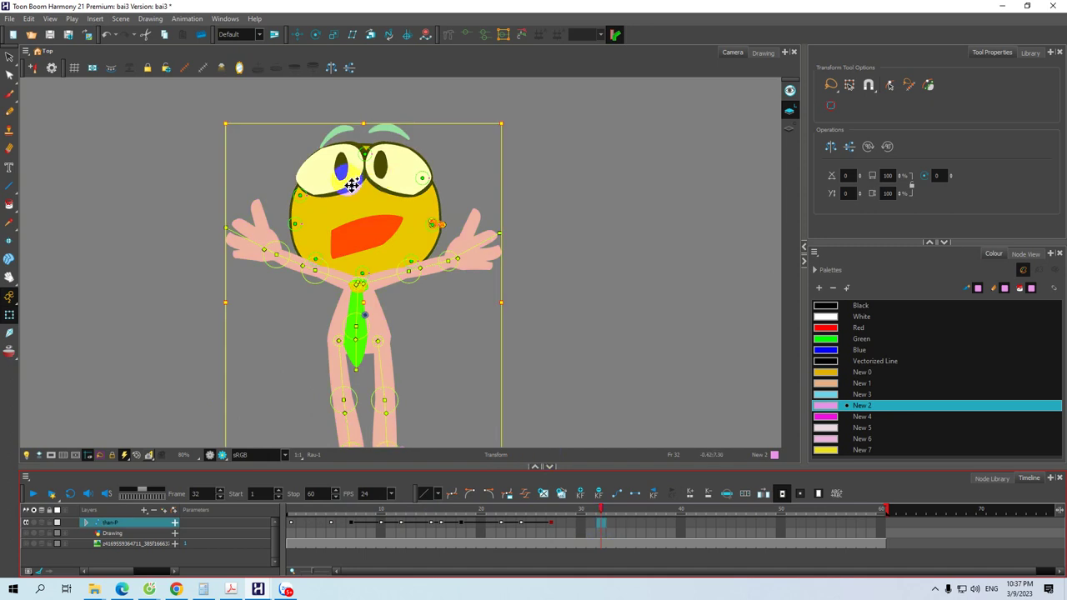
left_click(314, 183)
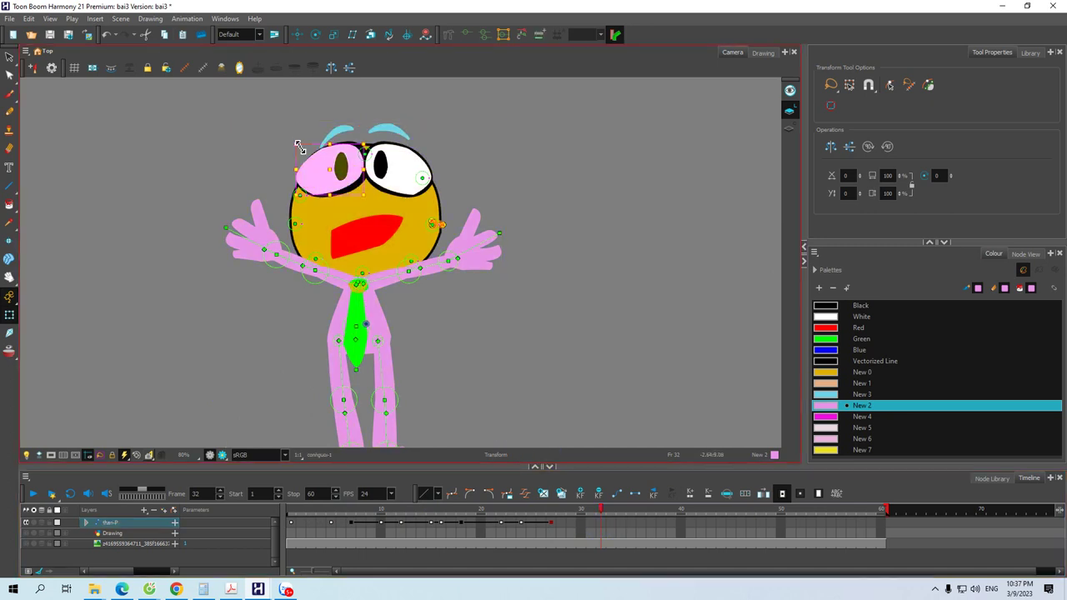
left_click_drag(299, 143, 300, 146)
left_click(309, 183)
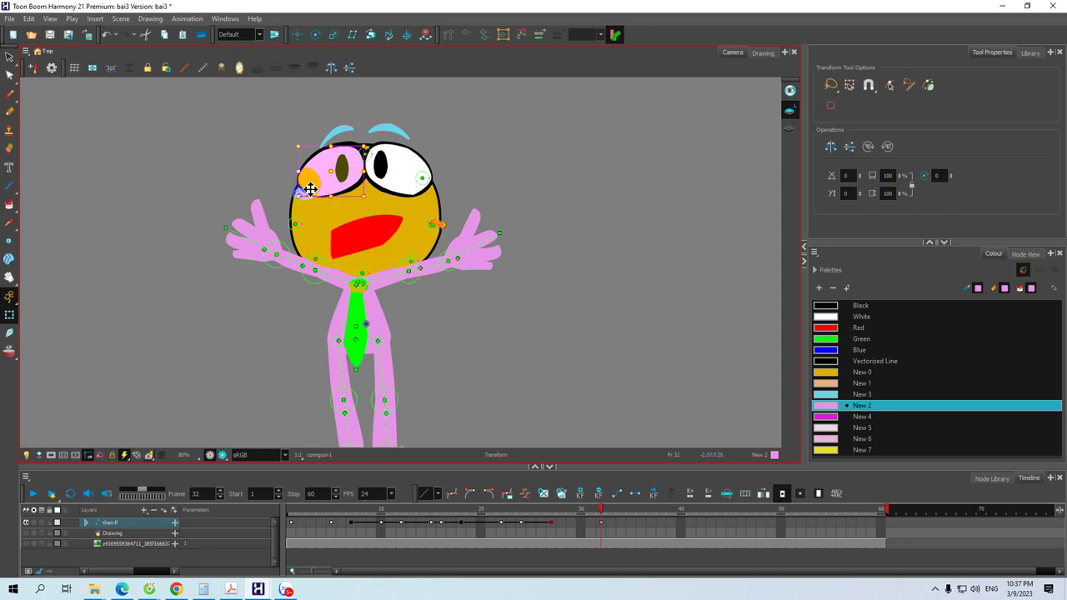
Try narrowing the white of the left-side eye with the Scale tool at frame 32
left_click(333, 35)
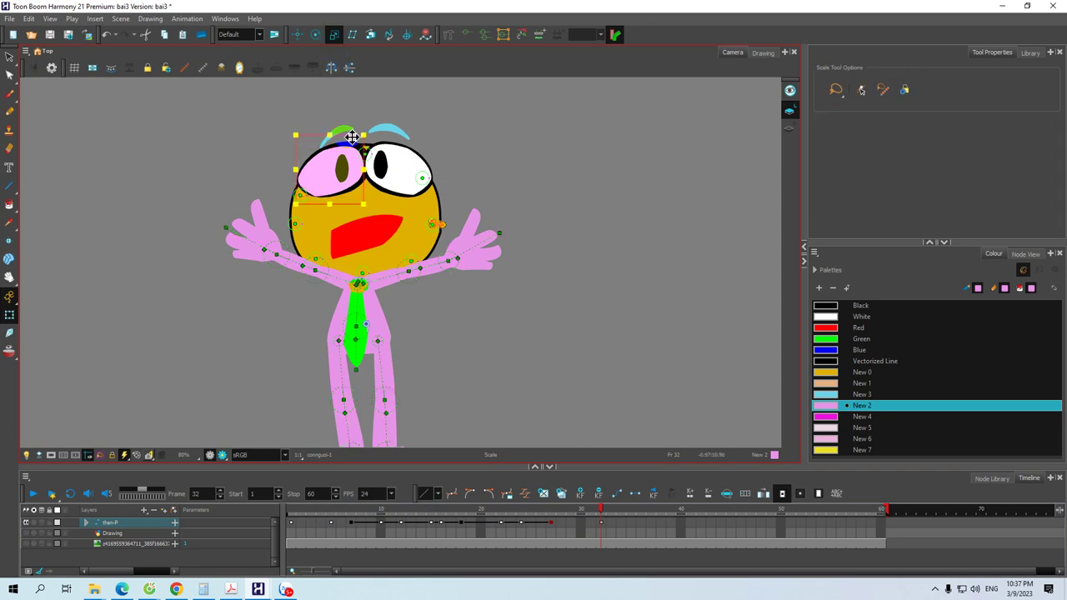
left_click_drag(295, 169, 305, 199)
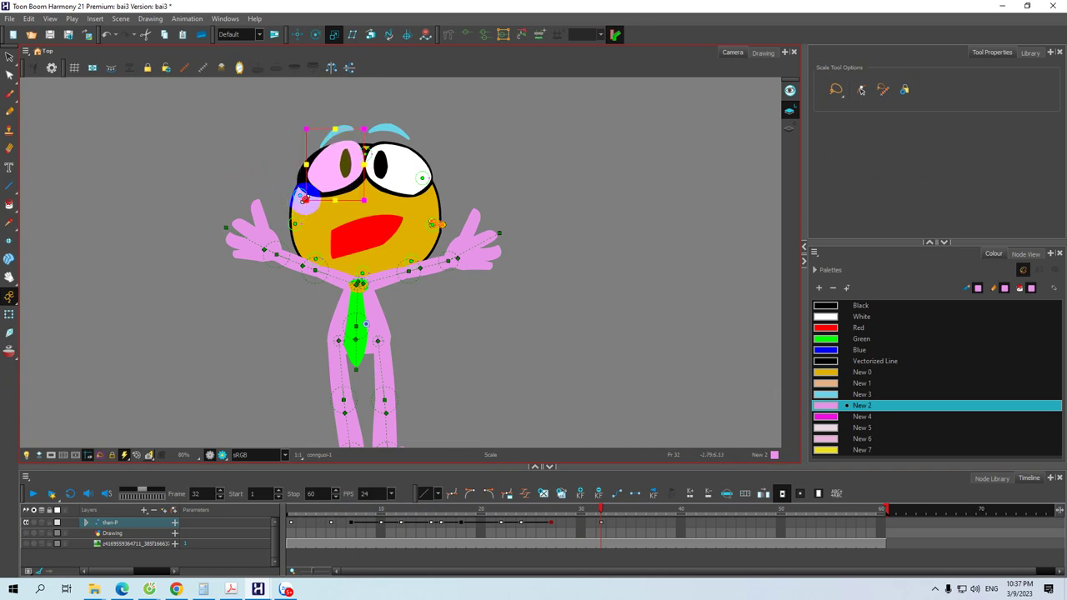
left_click_drag(307, 127, 307, 131)
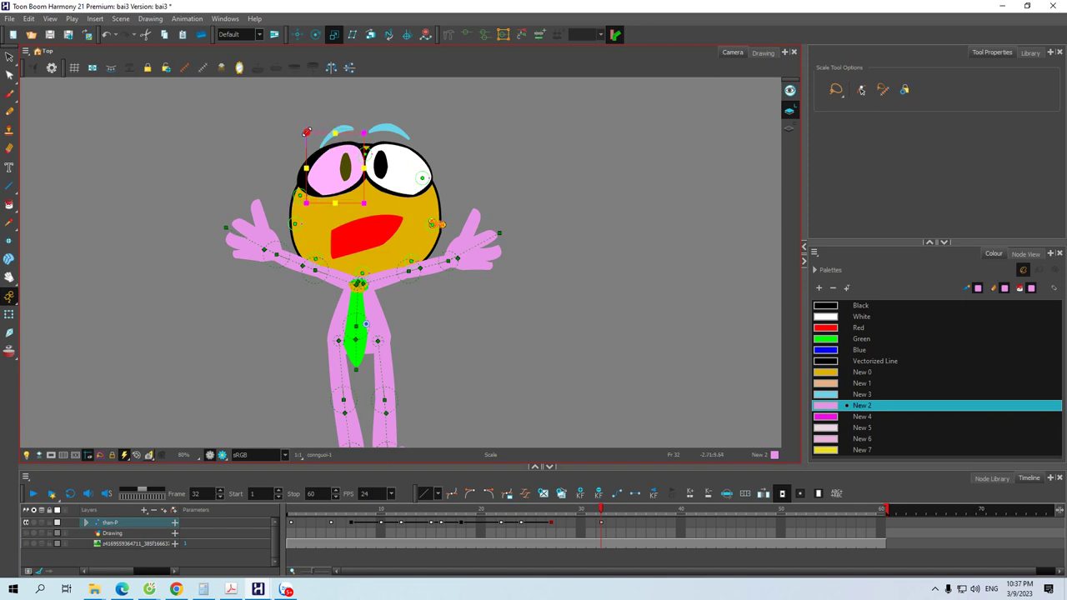
mouse_move(306, 167)
left_mouse_down()
mouse_move(258, 169)
mouse_move(294, 168)
left_mouse_up()
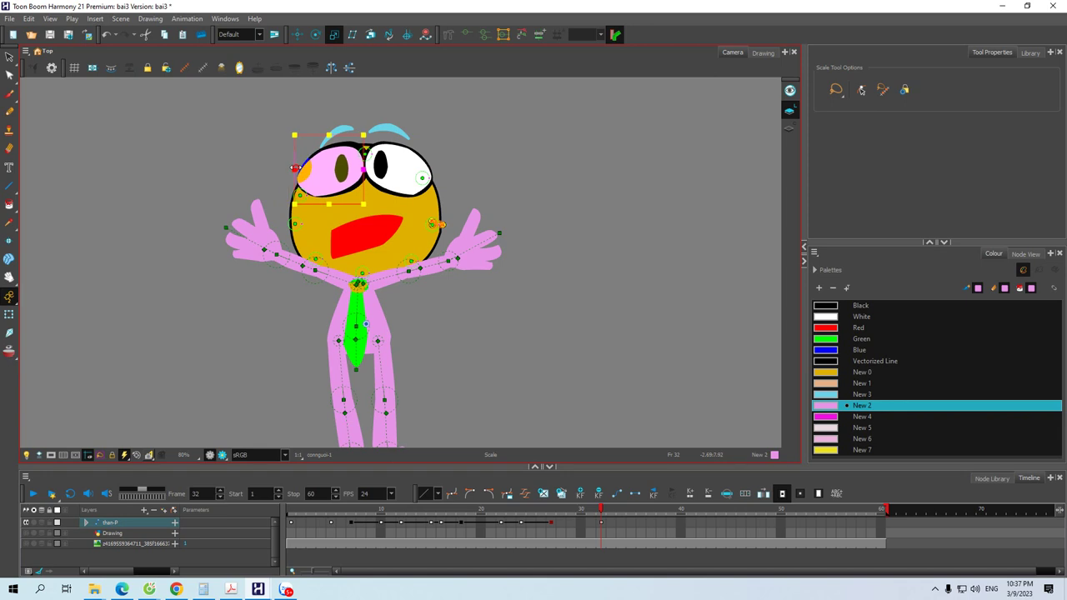
Narrow the white of the left-side eye towards the nose at frame 32 with the Transform tool, then deselect it
left_click(9, 314)
left_click_drag(301, 201, 367, 151)
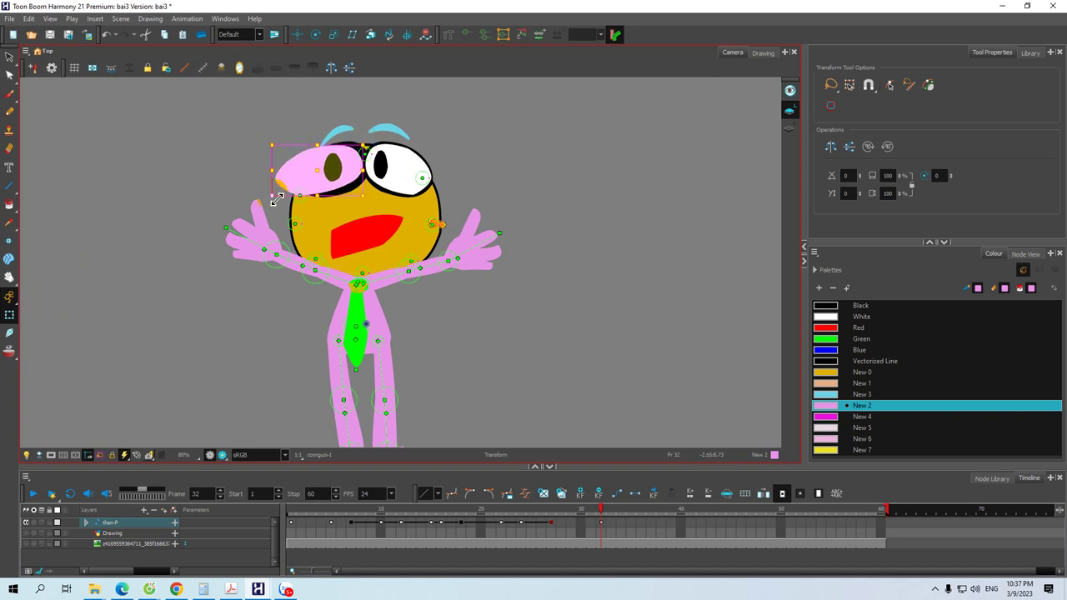
left_click_drag(275, 200, 313, 192)
left_click(334, 35)
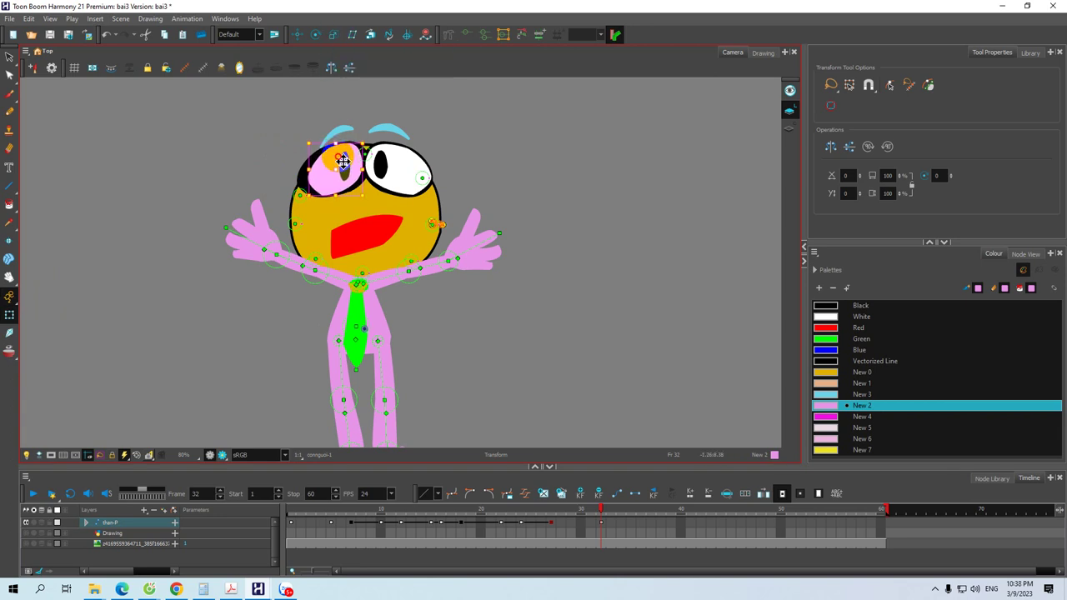
left_click(561, 199)
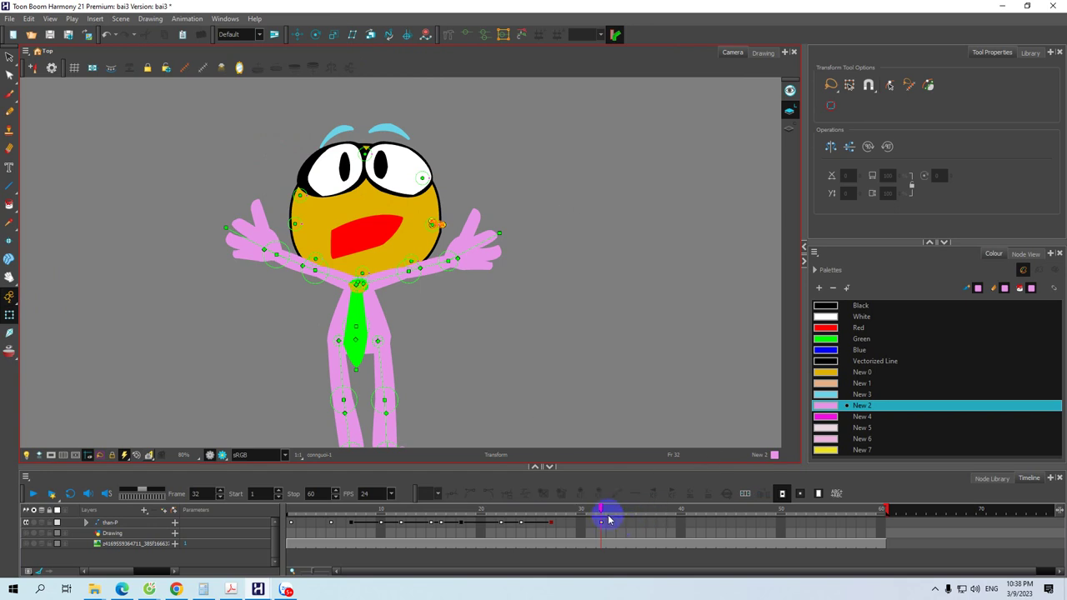
Reduce the timeline's height to enlarge the camera view, and bring the whole character into frame
left_click_drag(601, 512, 532, 520)
left_click(476, 510)
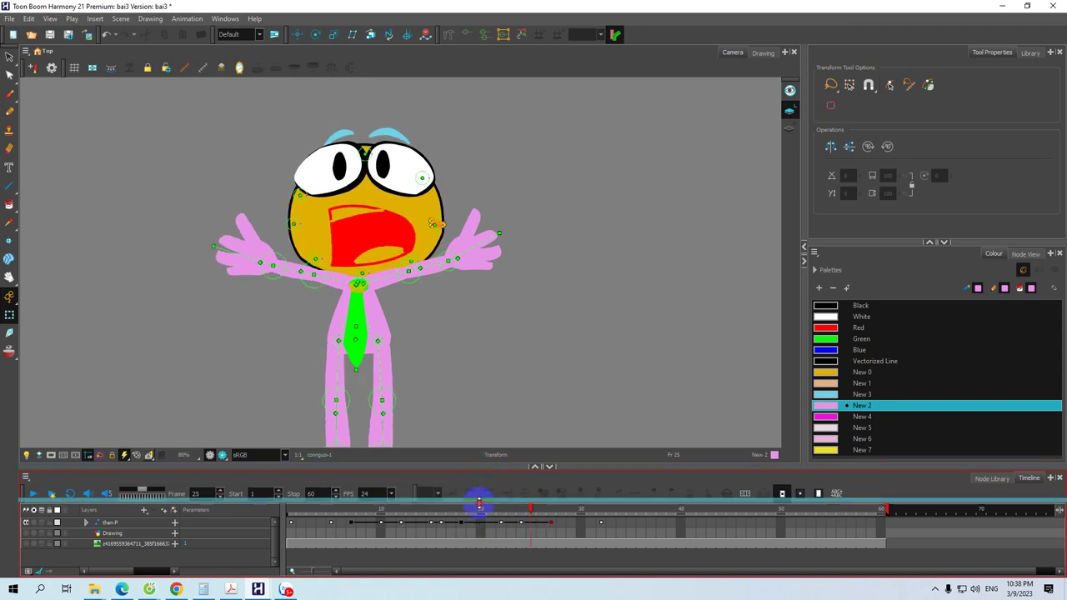
left_click_drag(478, 493, 477, 512)
scroll(446, 405, "down", 2)
scroll(446, 406, "up", 2)
key("space")
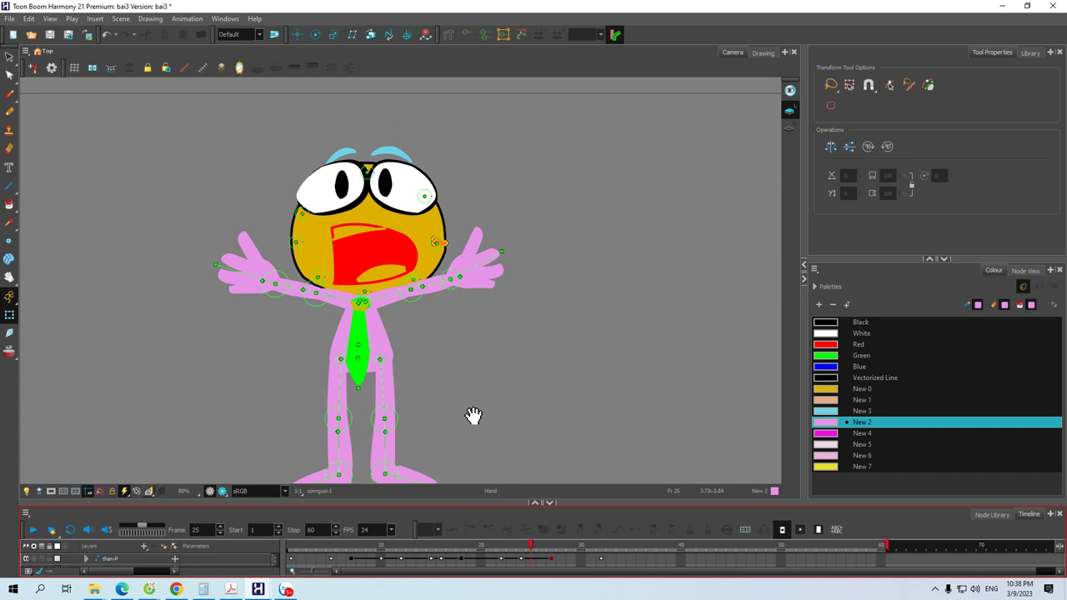
left_click_drag(472, 415, 492, 293)
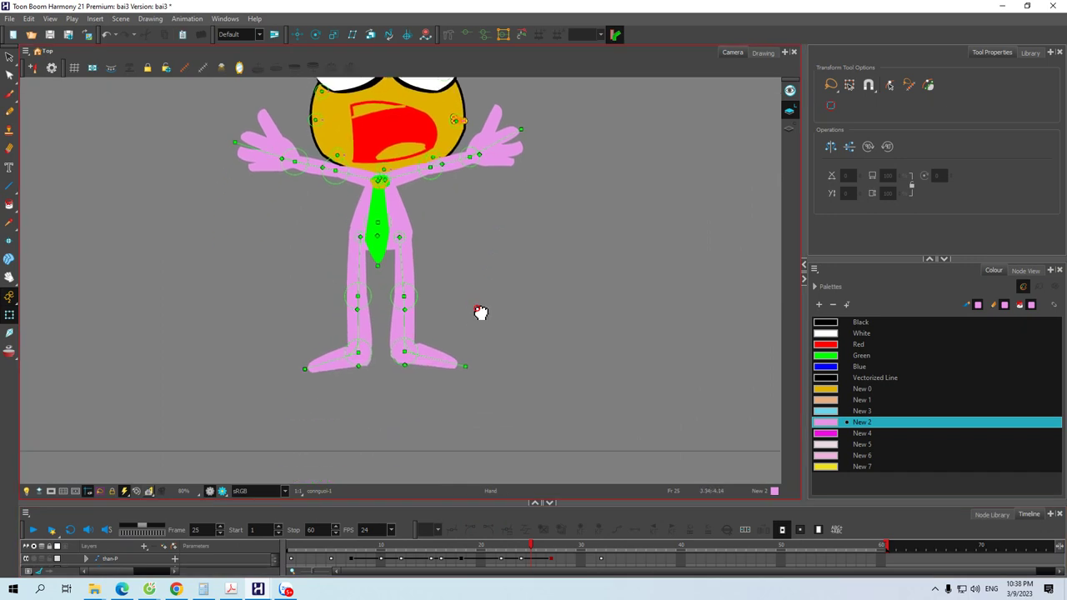
scroll(478, 317, "down", 2)
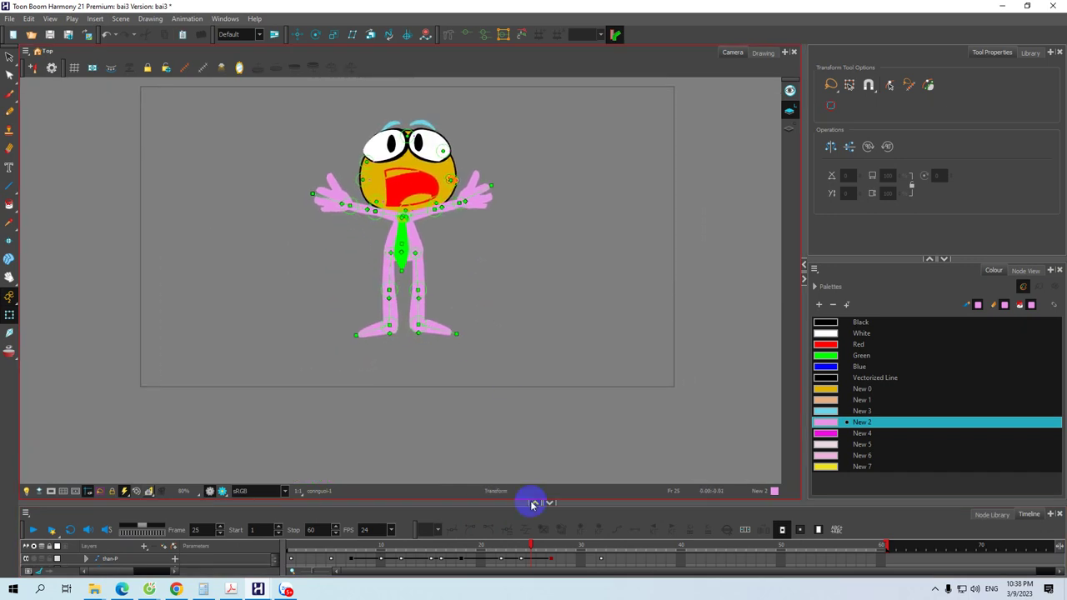
Rotate the character's right-side leg outward from the hip at frame 27 of the than-P layer
left_click_drag(532, 547, 550, 550)
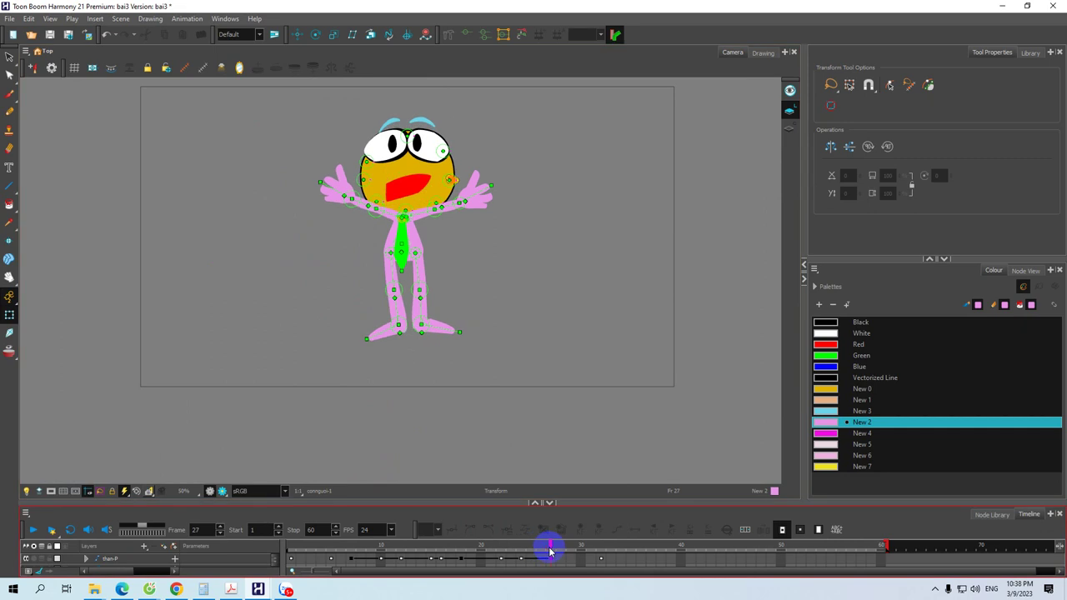
left_click_drag(564, 459, 558, 452)
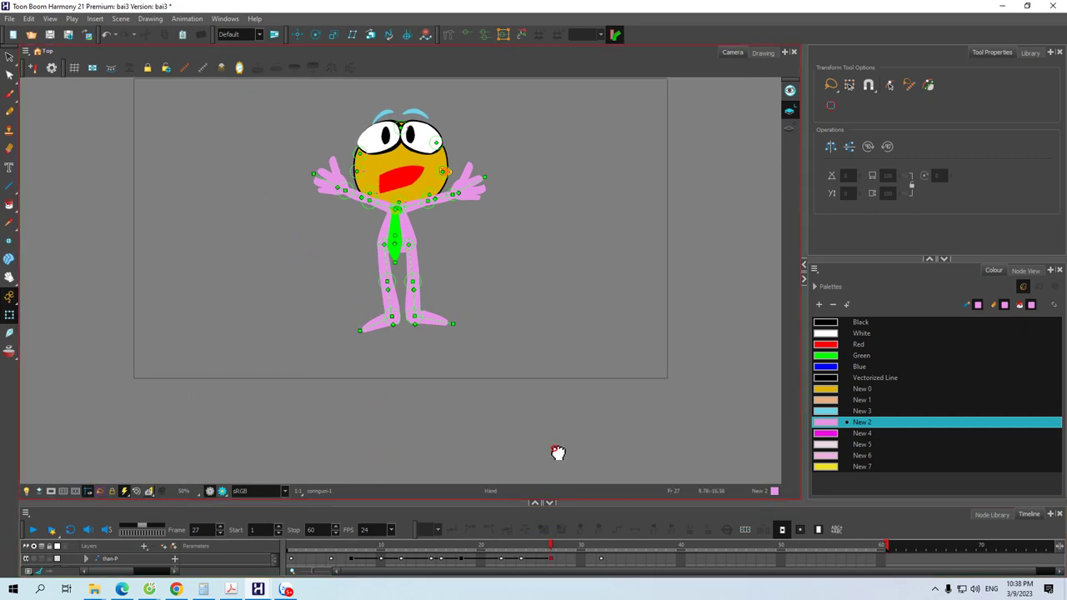
left_click(552, 561)
left_click(575, 531)
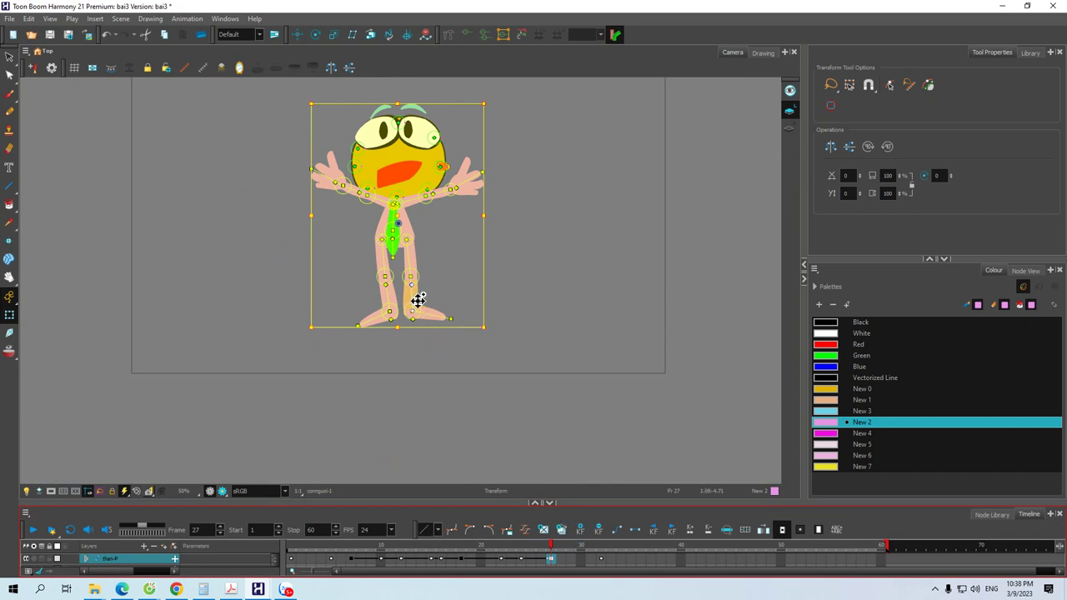
left_click_drag(413, 282, 421, 293)
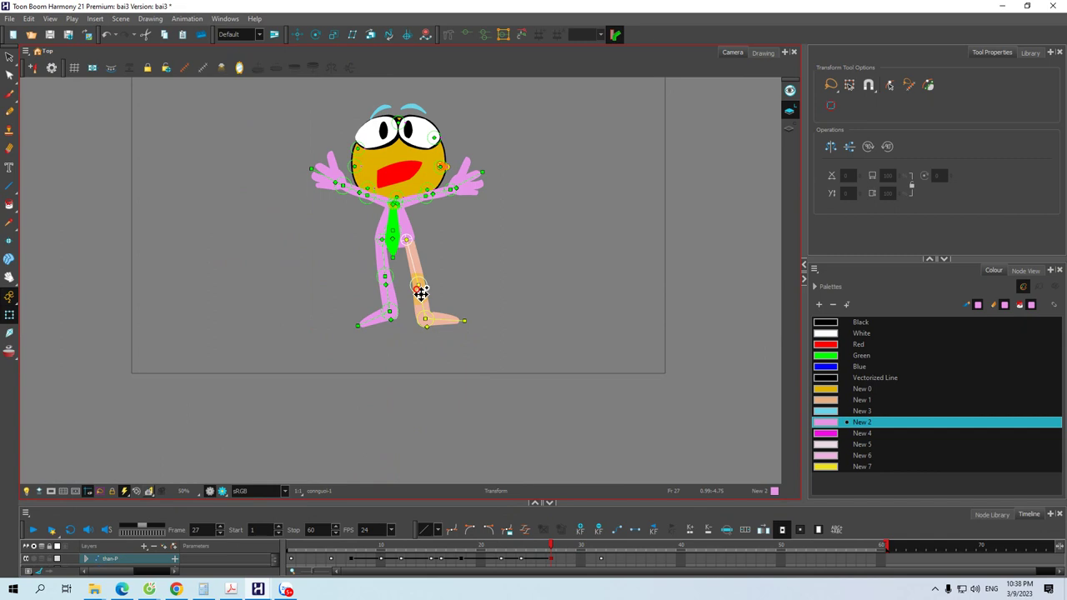
left_click(551, 558)
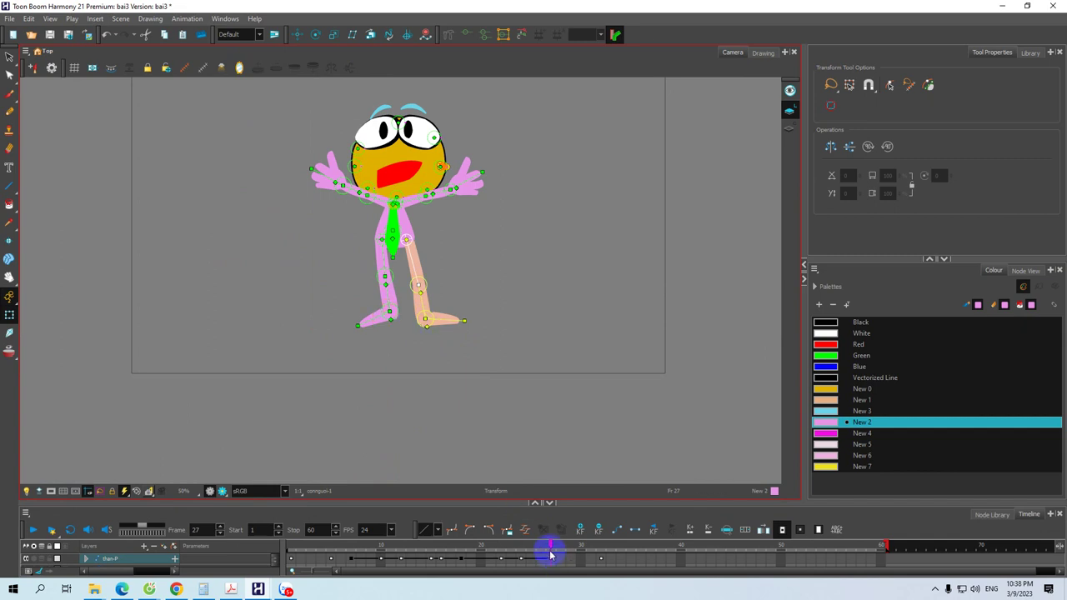
Lift the character's left-side leg by raising its knee and adjusting the ankle at frame 33
left_click_drag(550, 548, 614, 558)
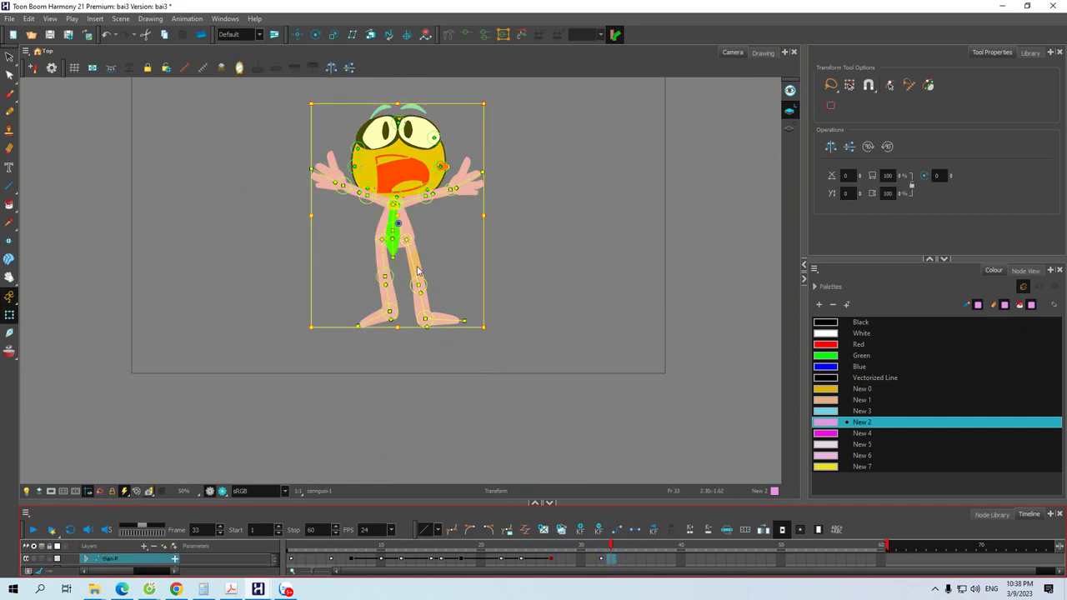
left_click_drag(391, 280, 388, 266)
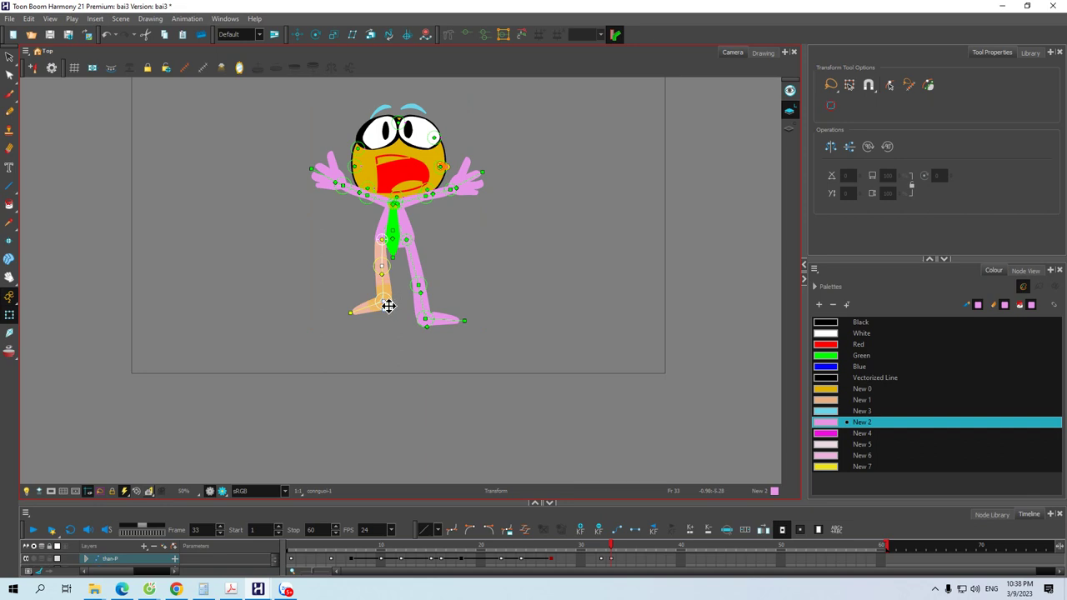
left_click_drag(389, 303, 389, 300)
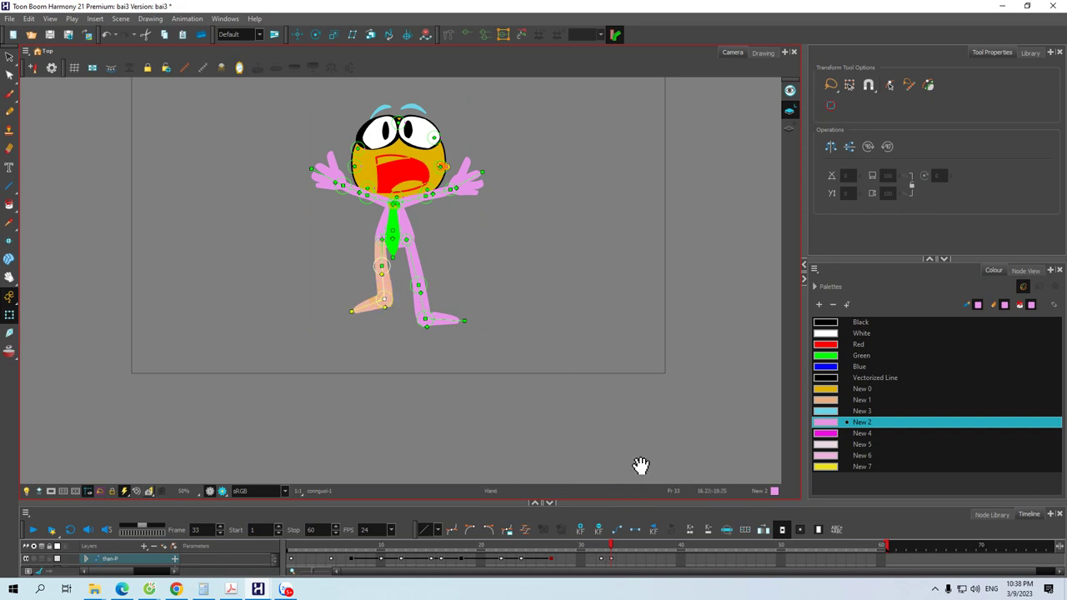
left_click_drag(629, 439, 584, 418)
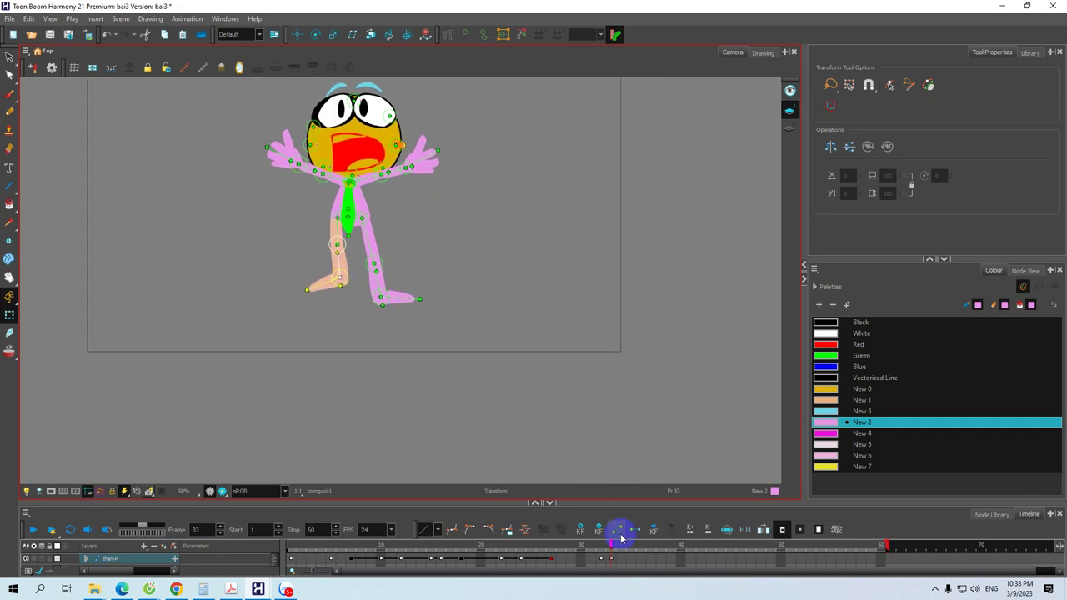
Raise the character's right-side leg at frame 39 of the than-P layer by lifting its knee and adjusting the ankle
left_click_drag(611, 545, 661, 550)
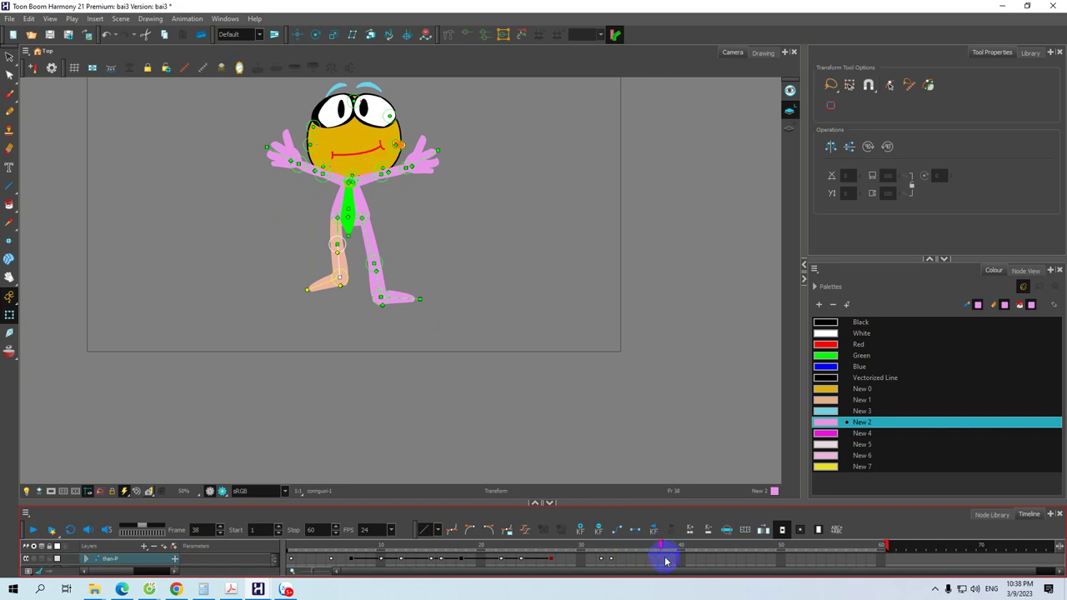
left_click(675, 561)
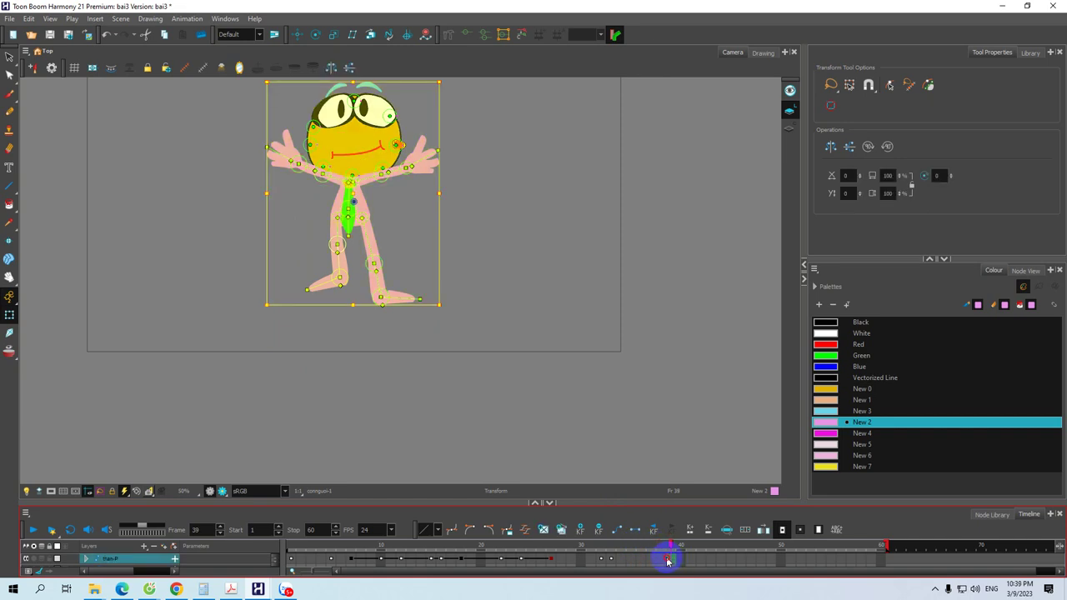
left_click(667, 561)
left_click_drag(380, 265, 367, 240)
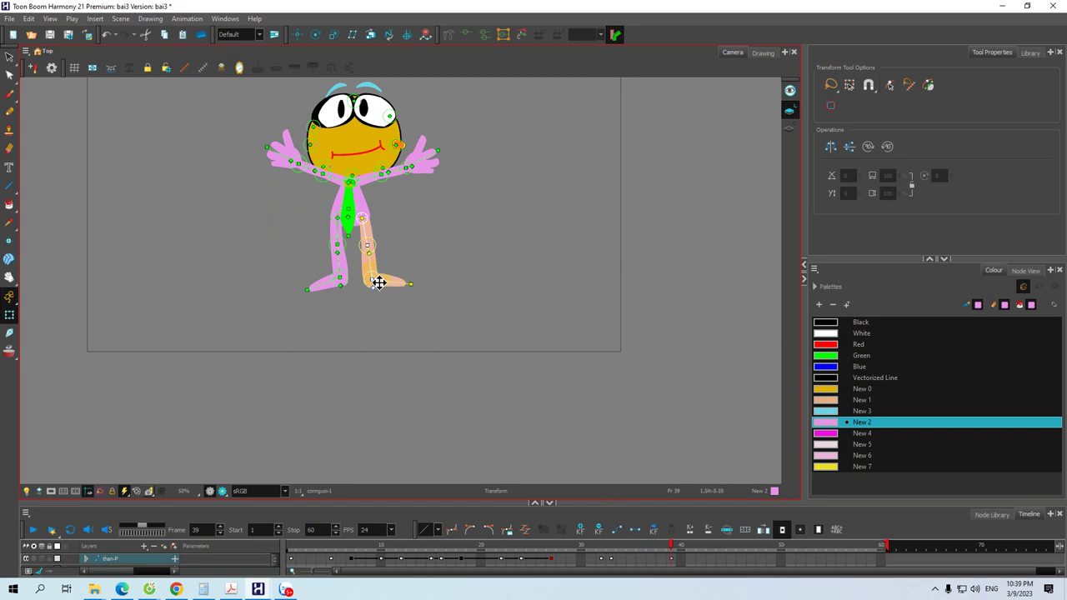
left_click_drag(377, 283, 374, 280)
Extend the left-side leg down and outward at frame 39 of the than-P layer, and check the motion up to that frame
left_click(339, 273)
left_click(339, 248)
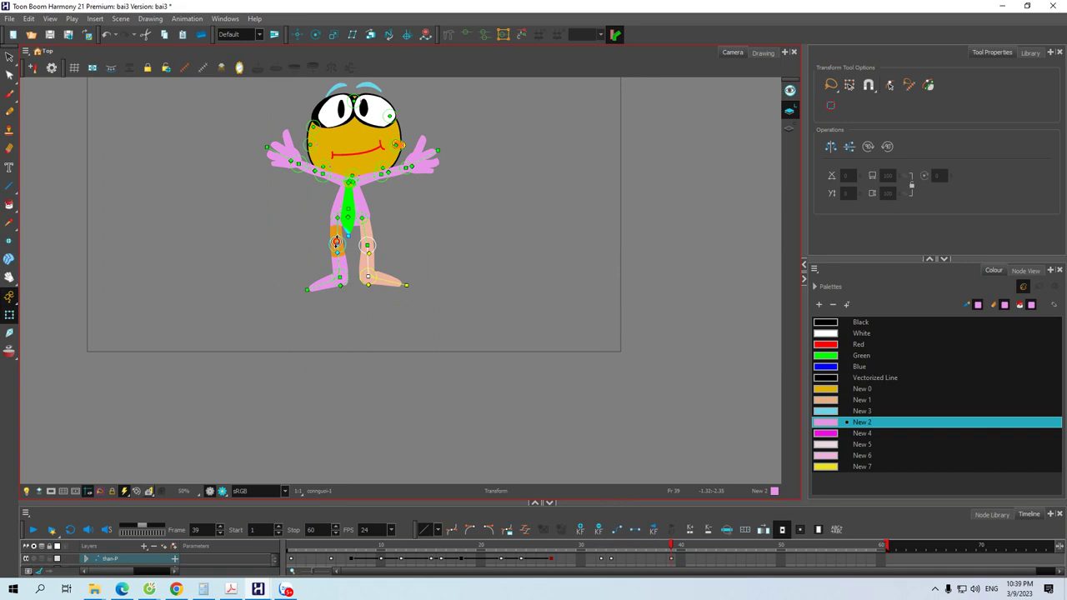
left_click(338, 243)
left_click_drag(342, 250, 335, 286)
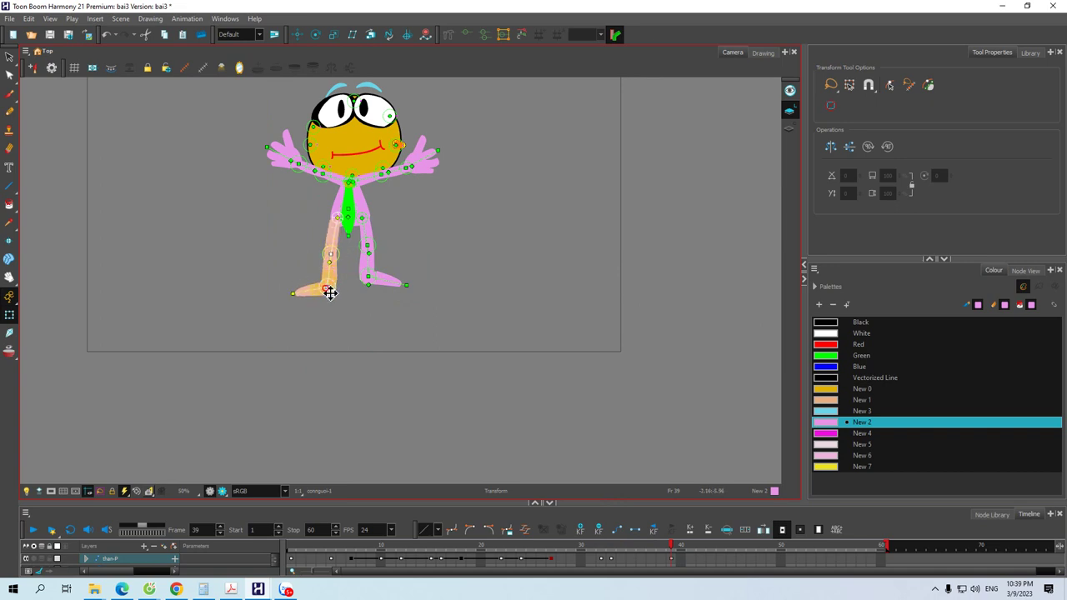
left_click(655, 548)
left_click_drag(655, 548, 673, 565)
left_click(671, 559)
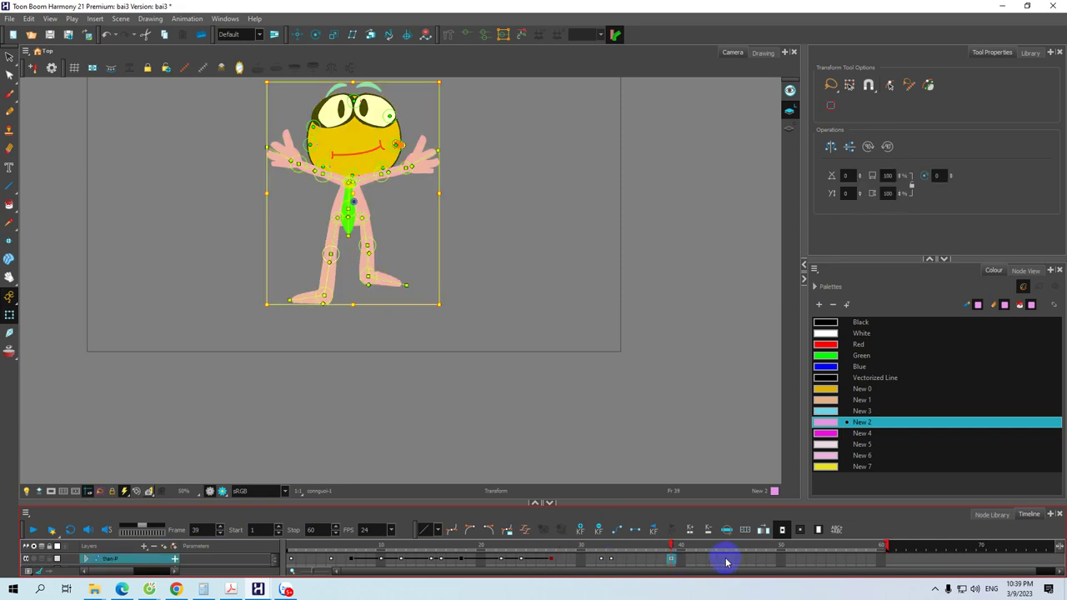
Swing the right-side leg outward and up, and lift the left-side leg, at frame 47 of the than-P layer
left_click(749, 560)
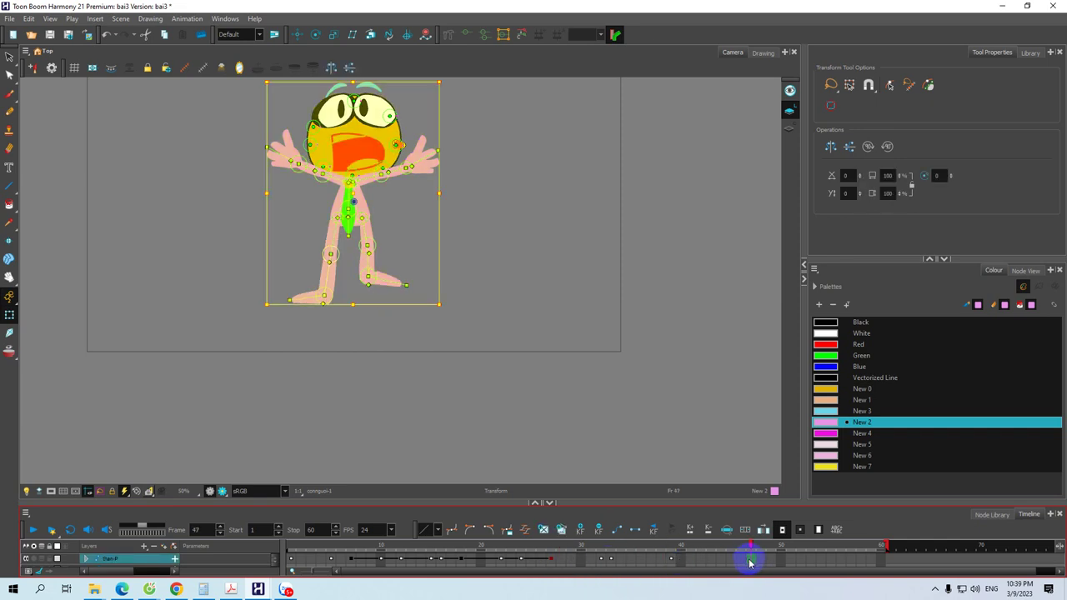
left_click(369, 247)
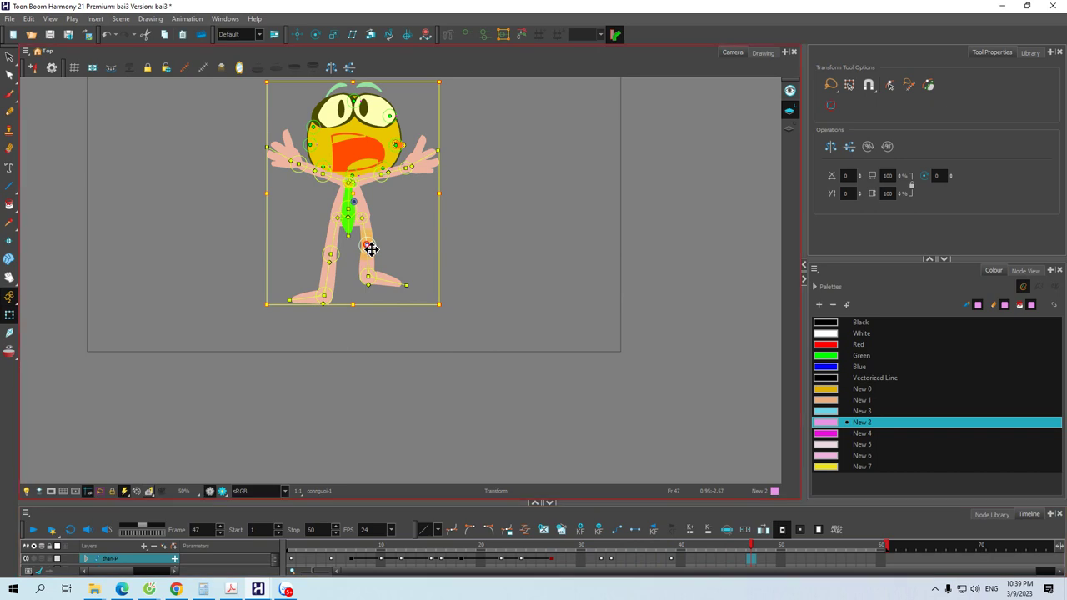
left_click_drag(373, 248, 338, 248)
left_click(330, 263)
left_click_drag(341, 291, 337, 273)
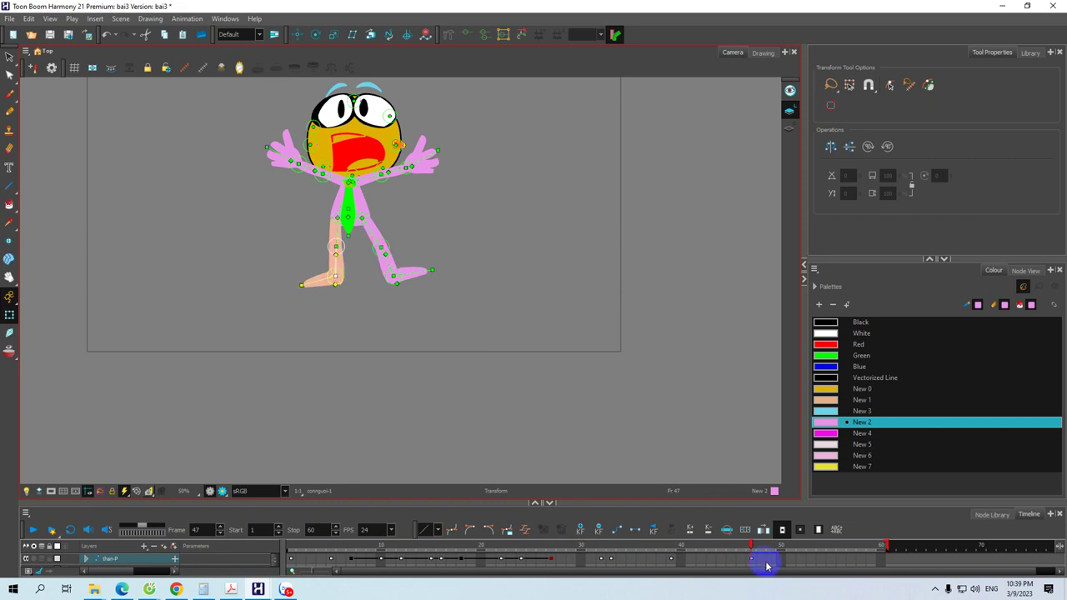
Lower the right-side leg at frame 52 of the than-P layer, and review the preceding frames back to frame 27
left_click(801, 564)
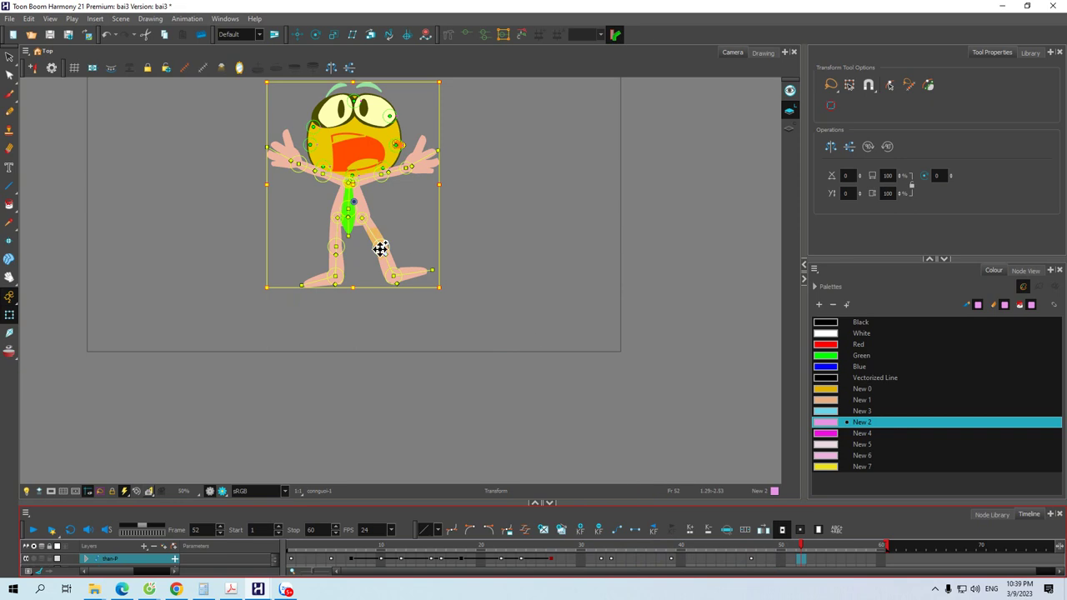
left_click_drag(383, 251, 382, 270)
left_click_drag(802, 545, 760, 554)
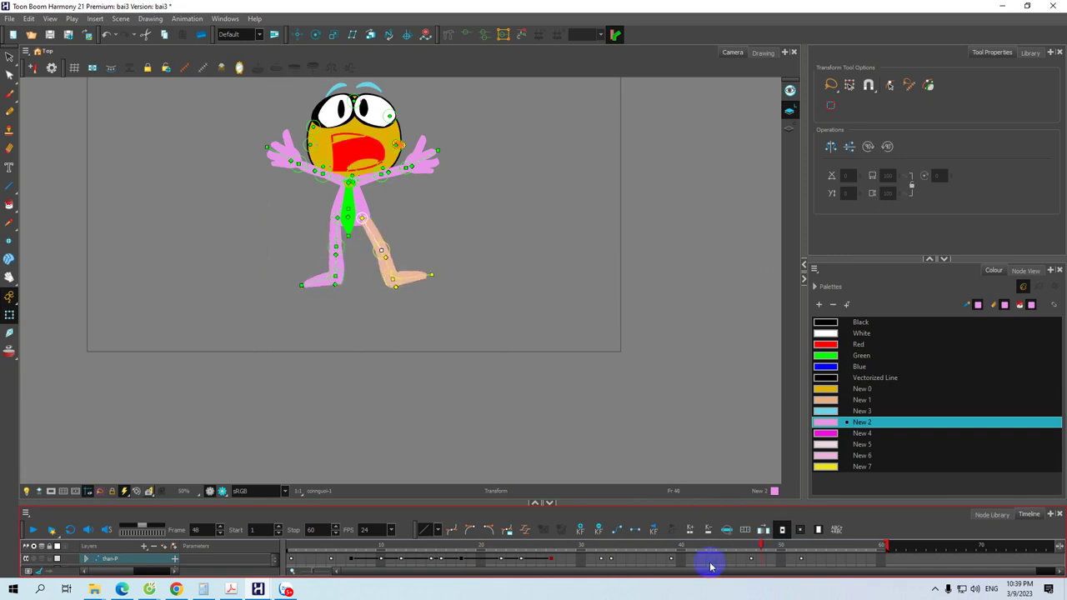
left_click(550, 560)
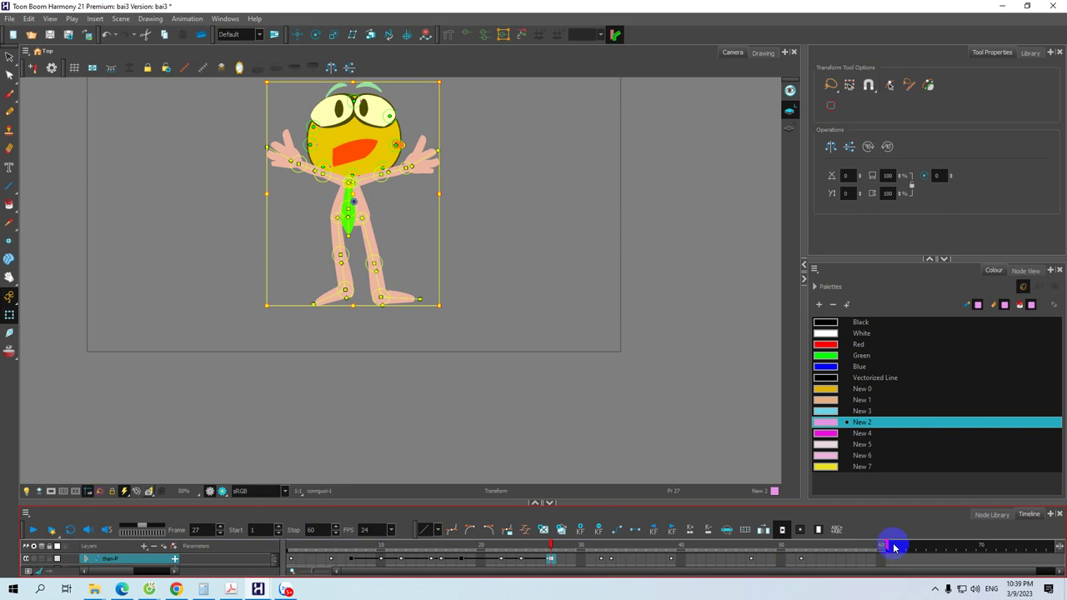
Lengthen the scene to 180 frames and extend the than-P layer's exposure to frame 179
mouse_move(893, 550)
left_mouse_down()
mouse_move(1047, 524)
mouse_move(1061, 532)
mouse_move(690, 553)
mouse_move(1012, 542)
mouse_move(1023, 567)
mouse_move(1038, 560)
left_mouse_up()
mouse_move(1043, 545)
left_mouse_down()
mouse_move(1060, 543)
mouse_move(1042, 545)
mouse_move(1033, 584)
mouse_move(636, 599)
mouse_move(1040, 584)
mouse_move(1025, 568)
left_mouse_up()
left_click(1023, 562)
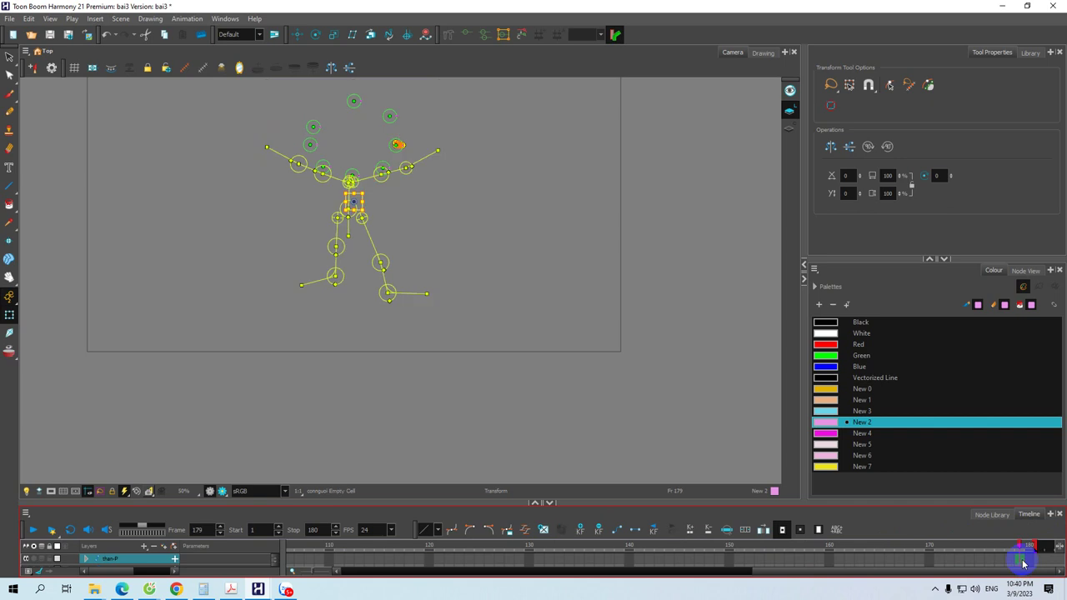
key("F5")
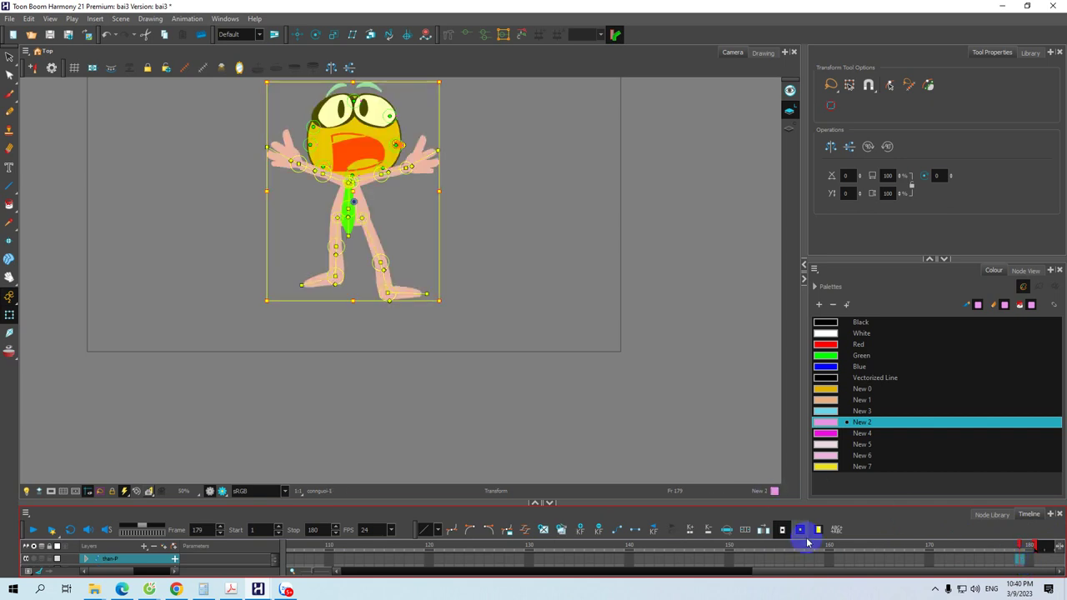
Copy the than-P layer's cells from frame 27 to 52, and choose frame 59 as the paste destination
left_click_drag(816, 573, 472, 590)
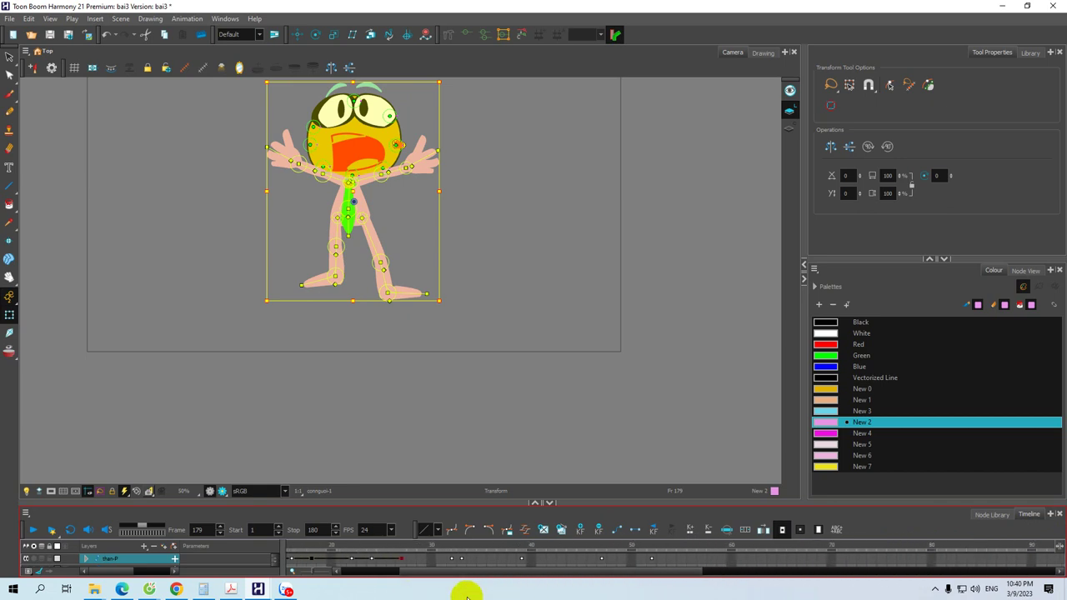
left_click(403, 561)
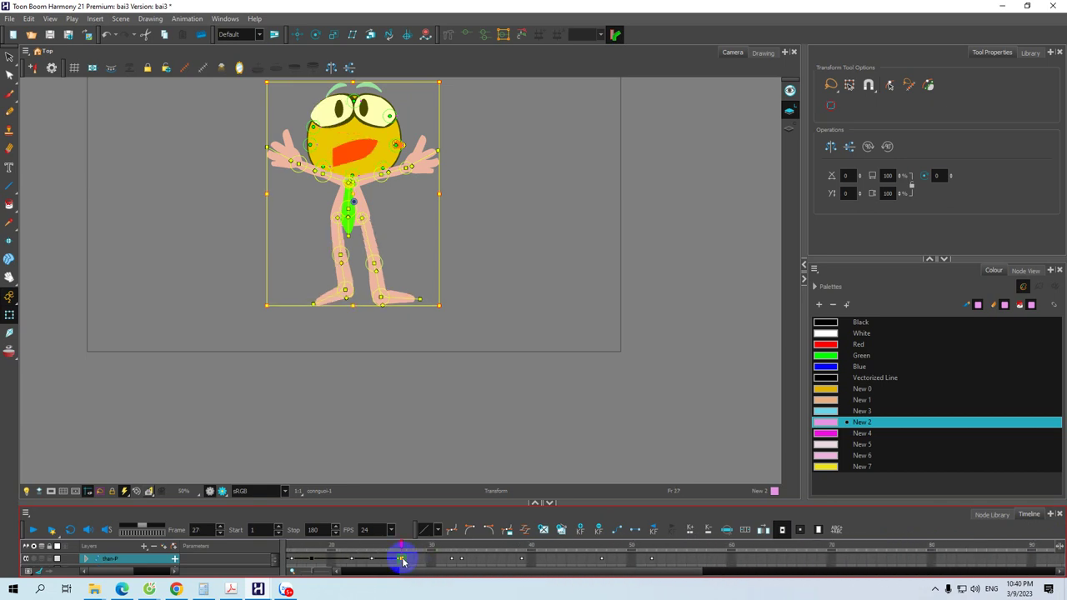
left_click(652, 559, "shift")
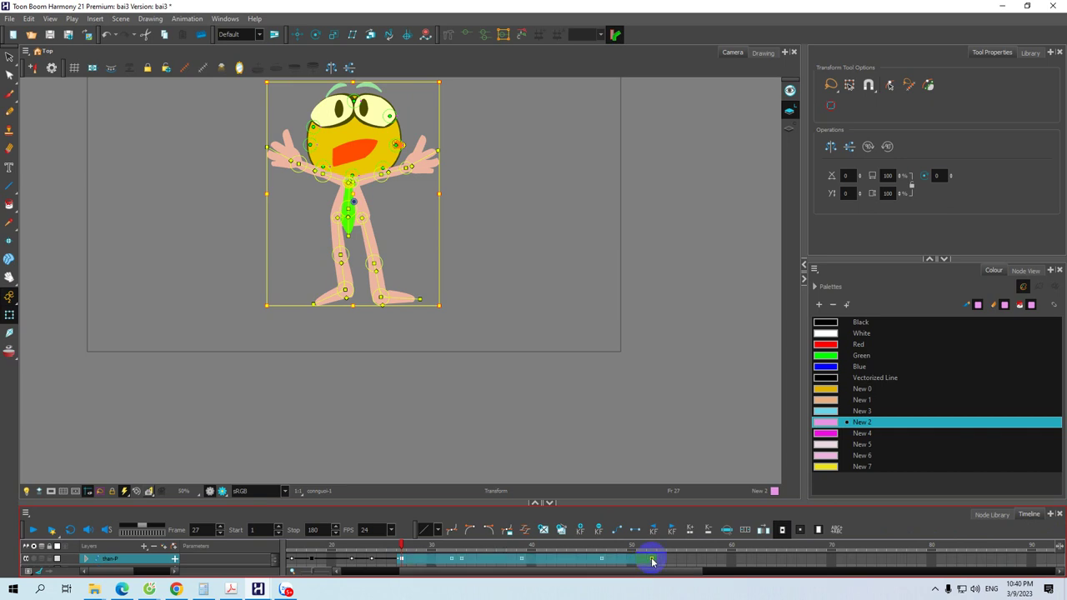
left_click(401, 559)
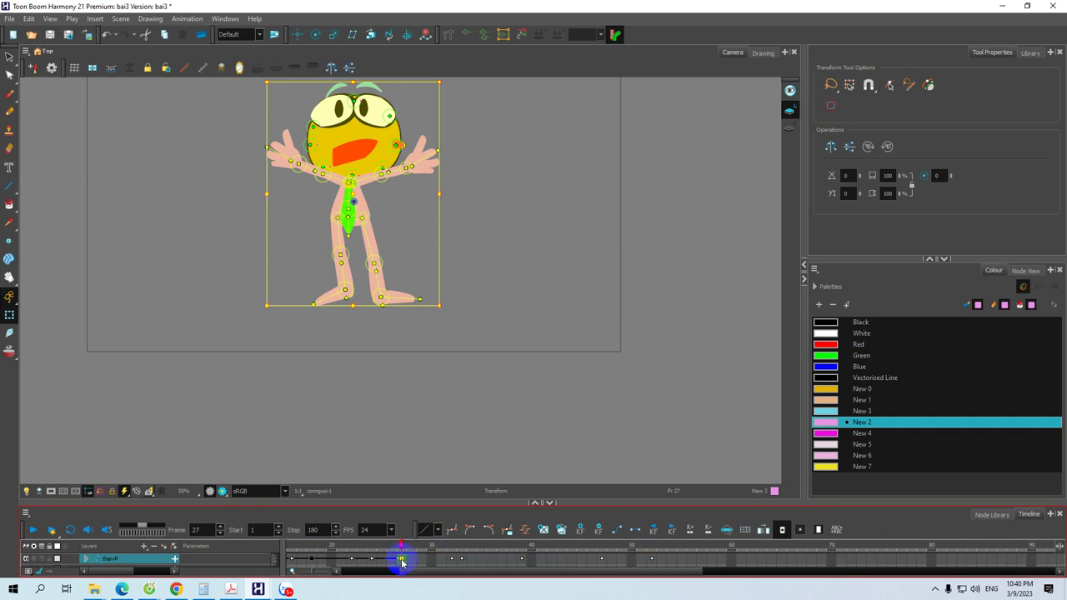
left_click(652, 559, "shift")
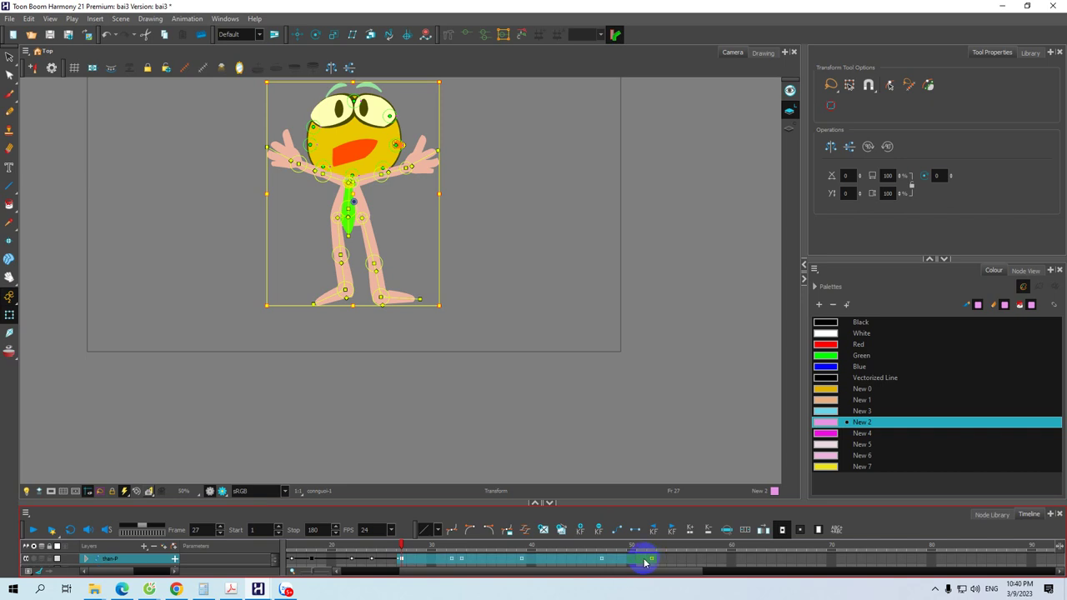
left_click(28, 19)
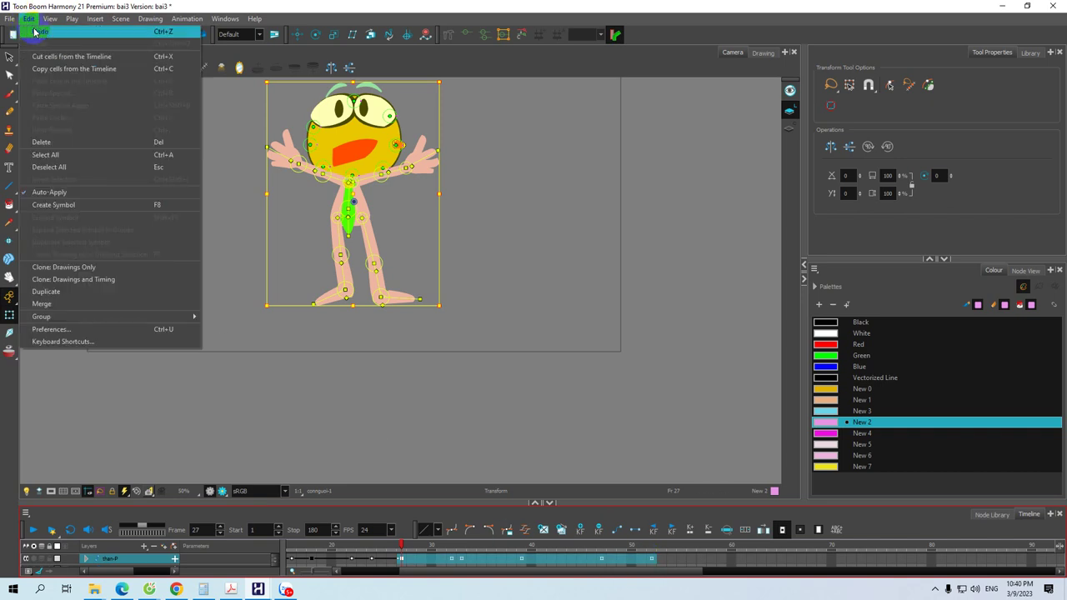
left_click(79, 72)
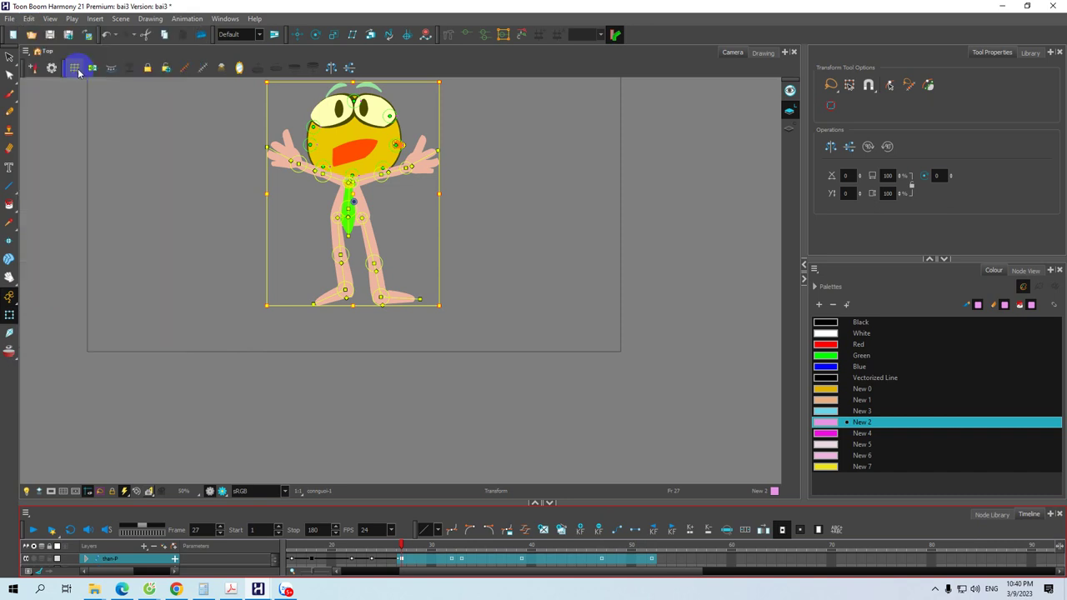
left_click(722, 561)
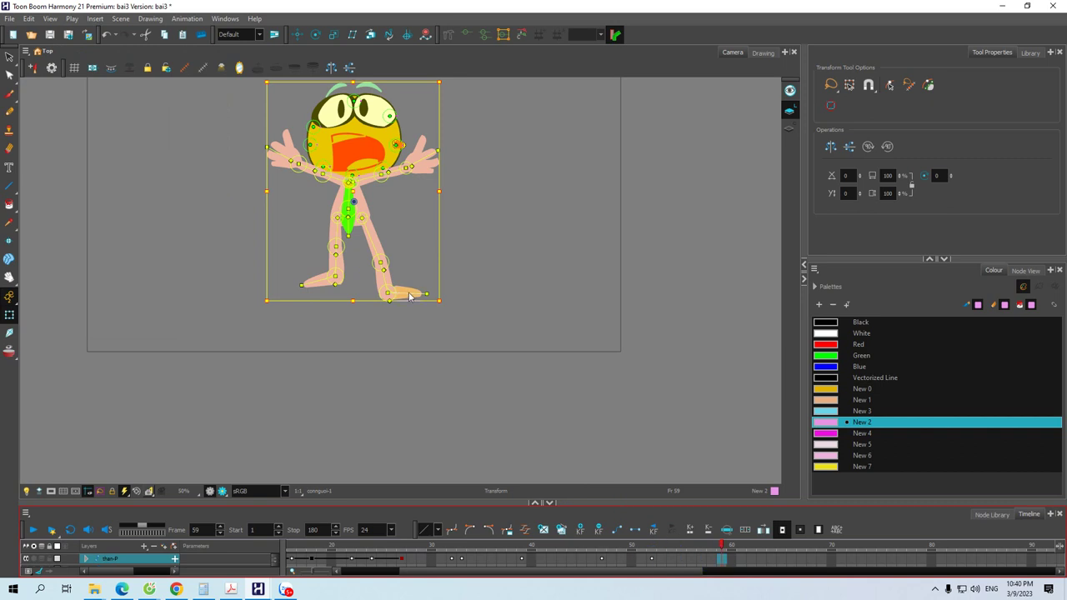
left_click(29, 19)
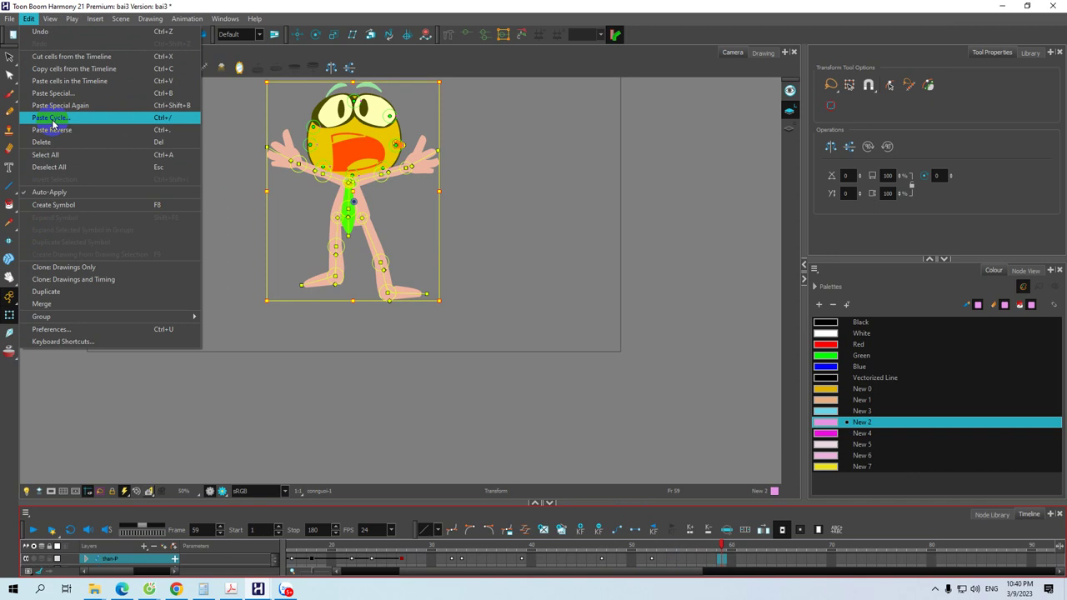
left_click(52, 119)
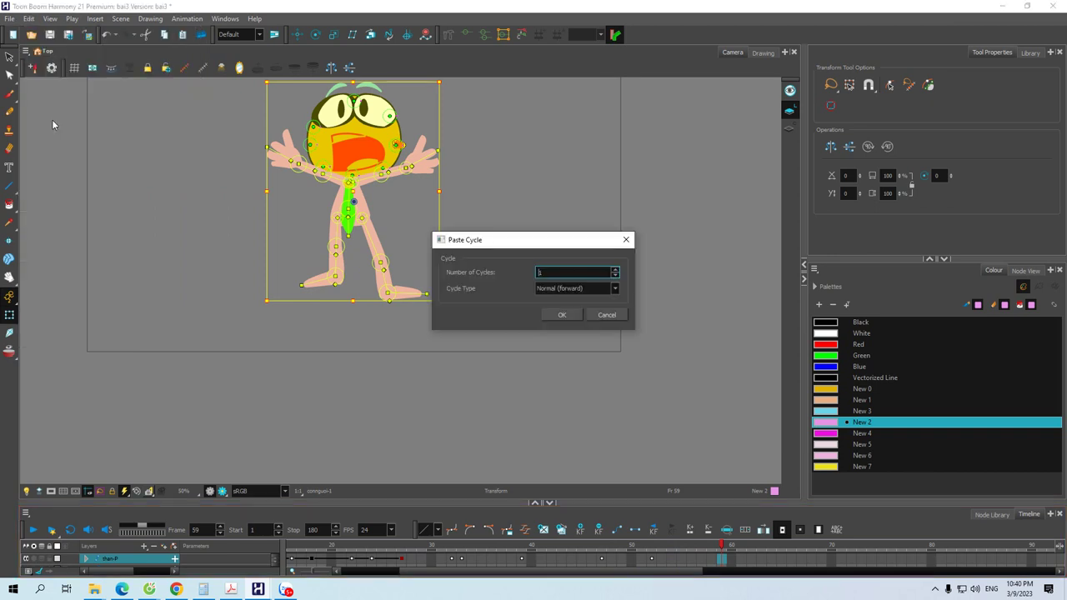
left_click(610, 314)
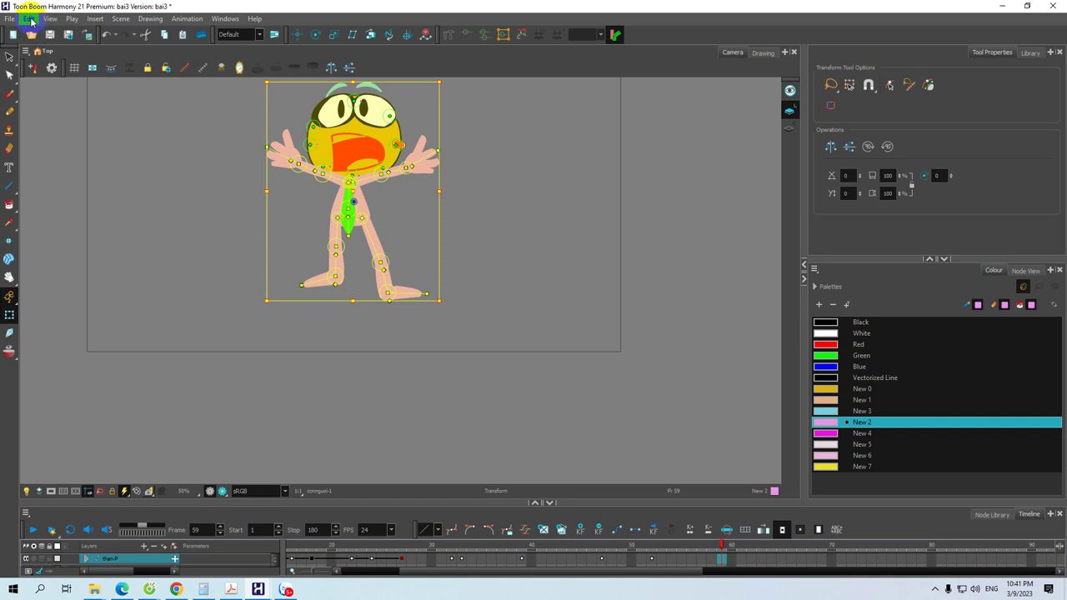
Paste Special the copied cells at frame 59 of than-P, with Fill Gap with Previous Drawing and Fill to Next Key Exposure enabled
left_click(30, 20)
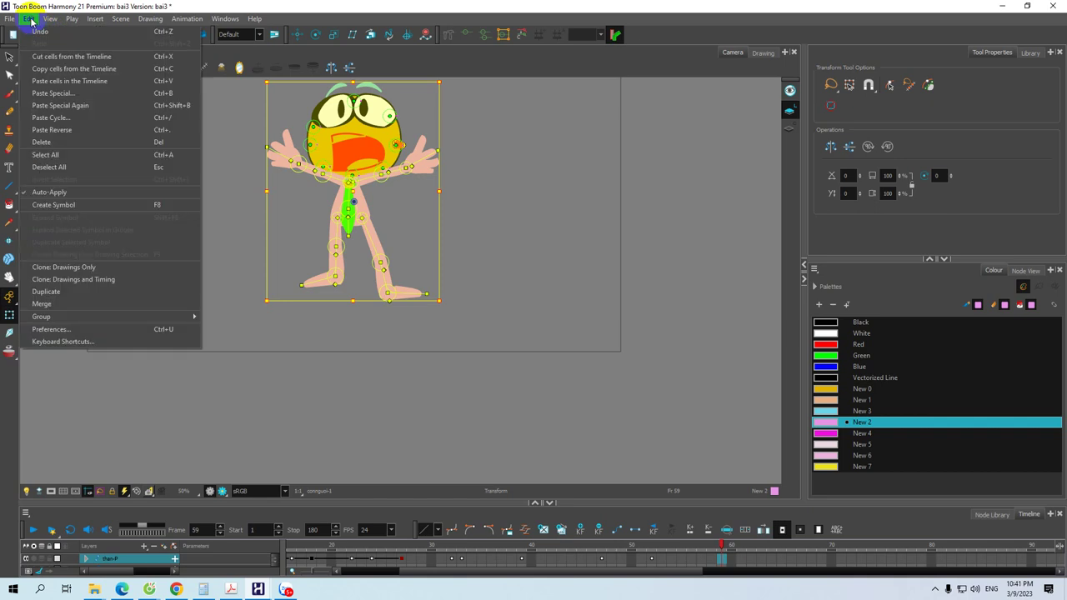
left_click(61, 106)
left_click(336, 296)
left_click(310, 281)
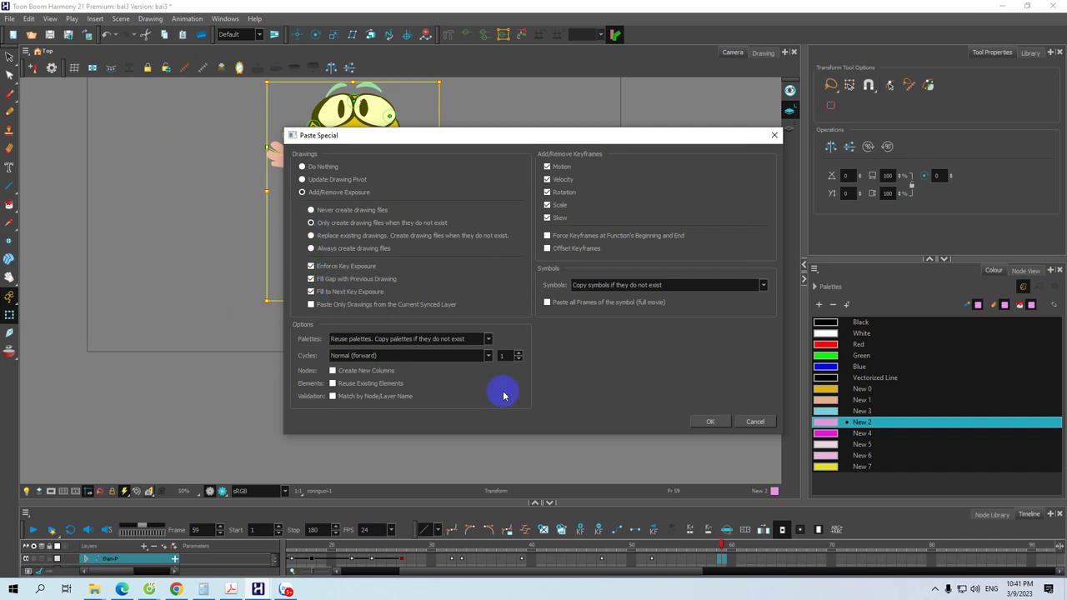
left_click(710, 422)
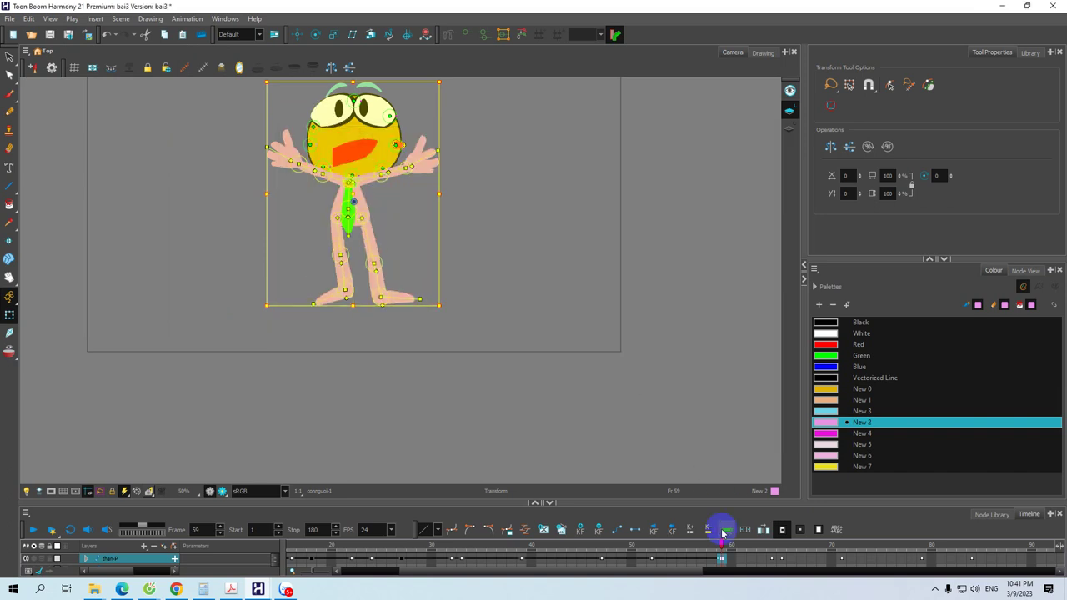
Repeat the special paste of the copied leg-motion cells at frame 89 of the than-P layer
left_click_drag(667, 573, 754, 569)
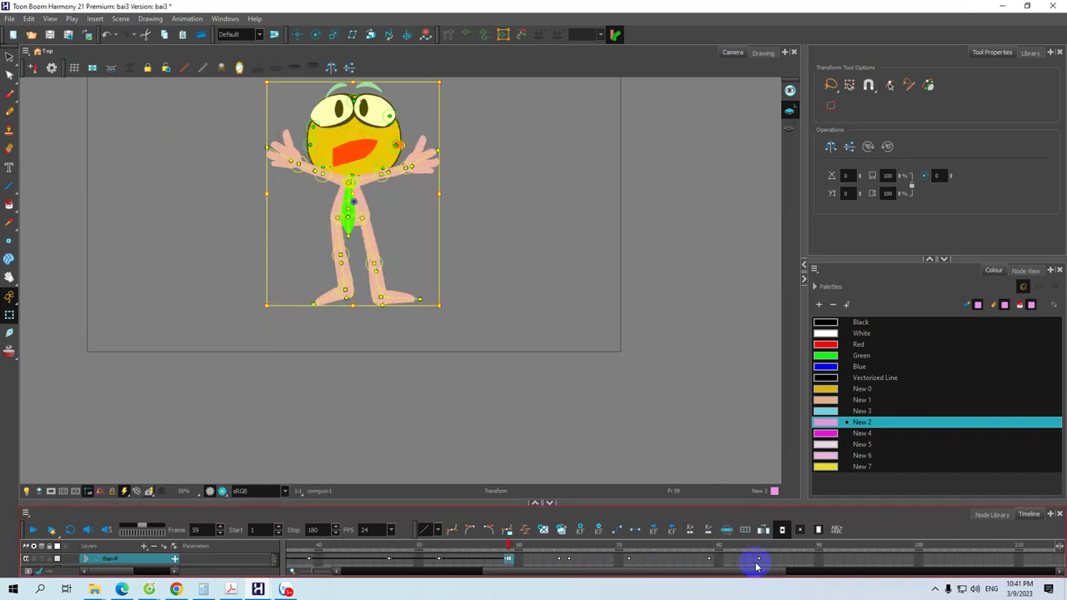
left_click(809, 561)
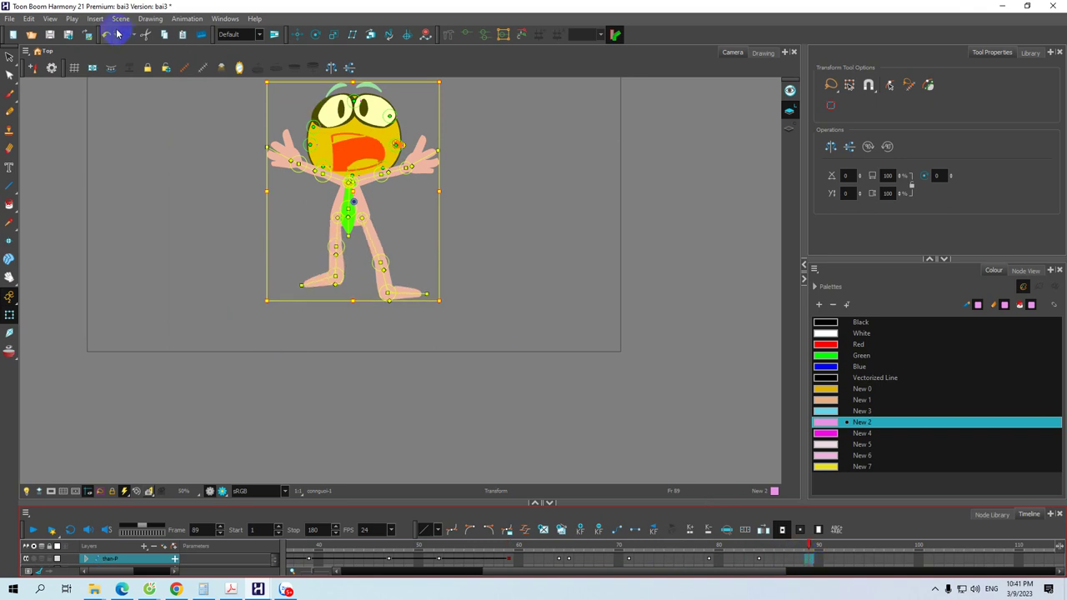
left_click(28, 19)
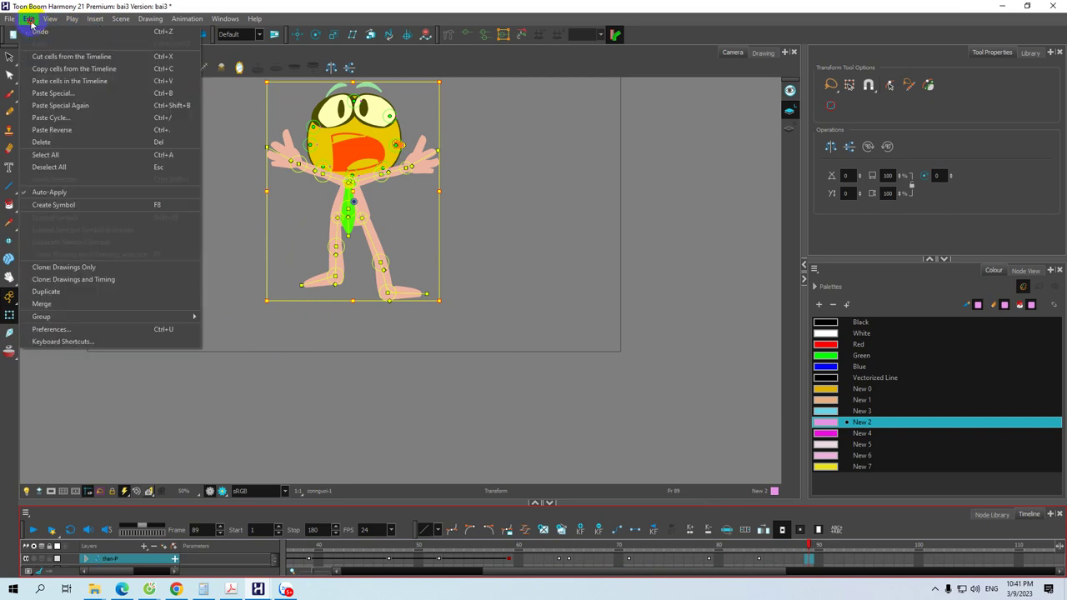
left_click(70, 106)
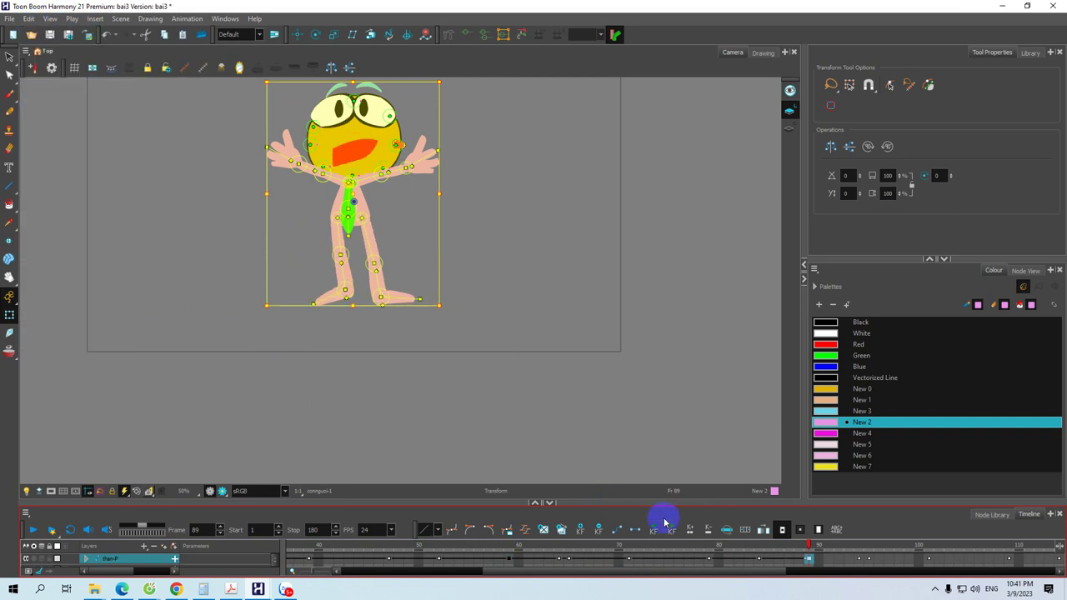
Paste the copied leg-motion cells at frame 120 of the than-P layer, and return to the start of the timeline
left_click_drag(676, 576, 828, 586)
left_click(728, 564)
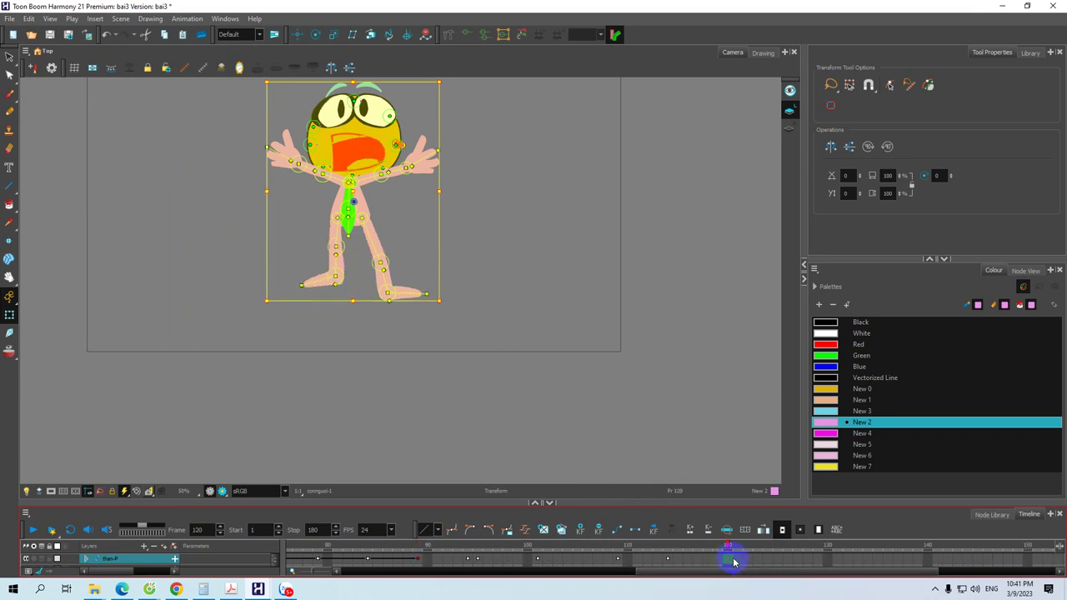
key("ctrl+v")
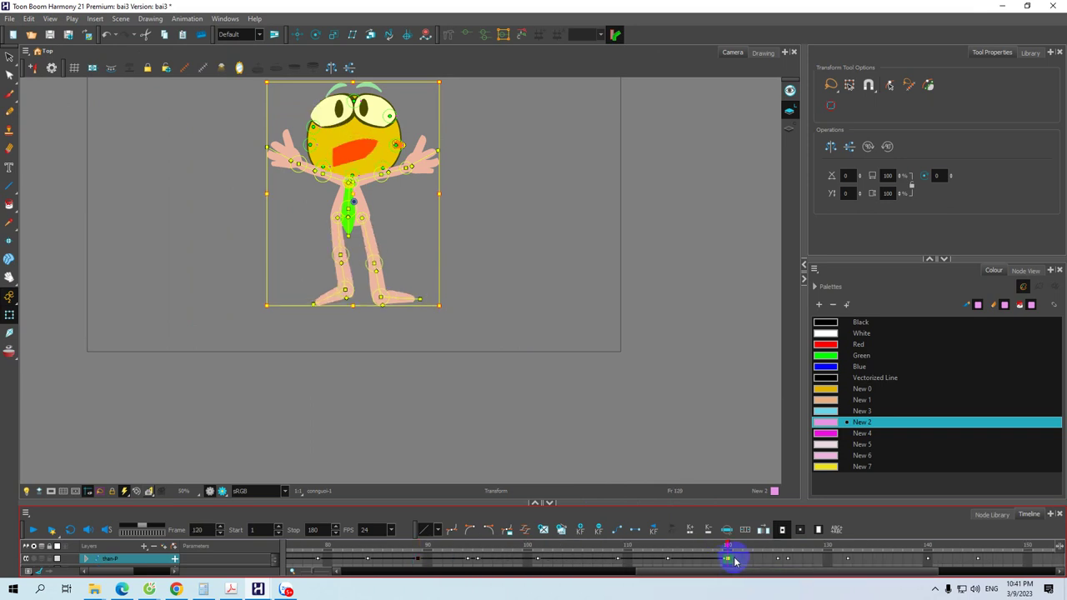
left_click_drag(762, 571, 412, 590)
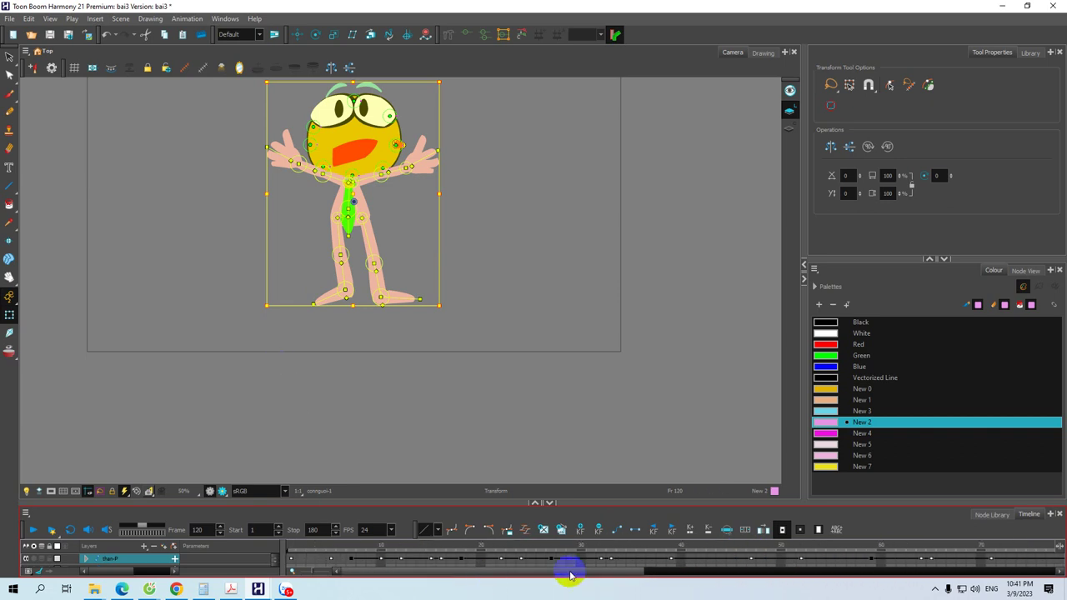
Play the 180-frame animation from frame 1 to review the repeated leg motion
left_click(291, 546)
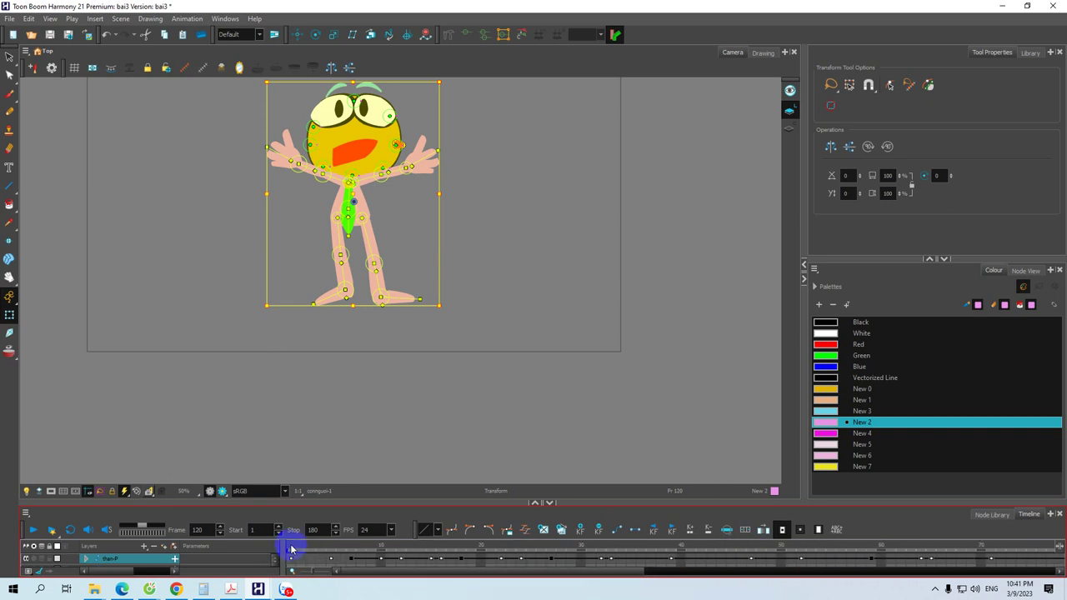
left_click(292, 549)
left_click(32, 530)
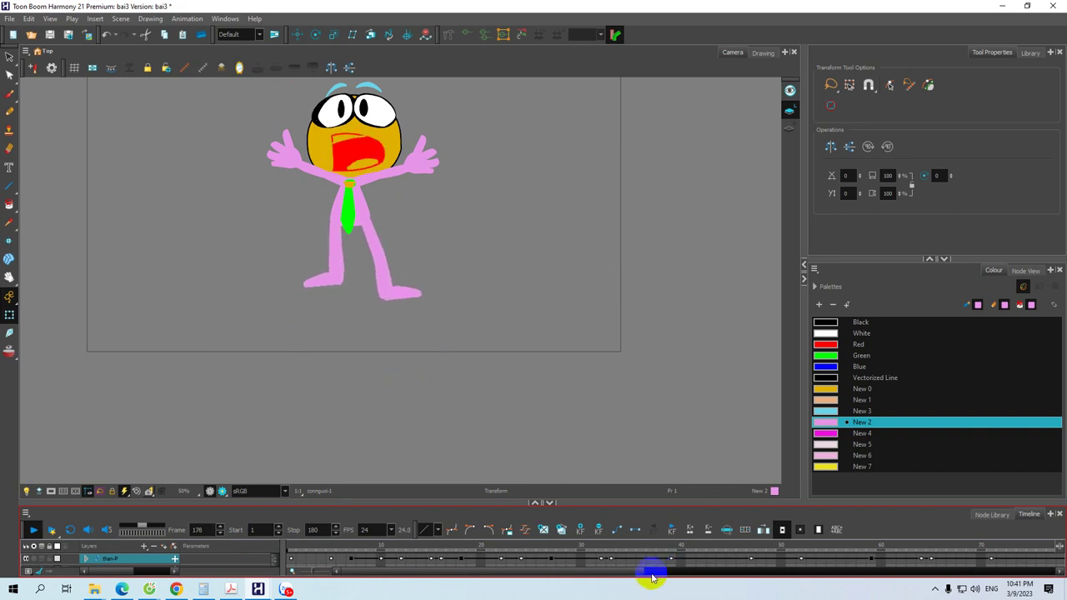
Enlarge the timeline area, add a parent peg above the than-P layer, and select the new peg
left_click_drag(584, 505, 562, 431)
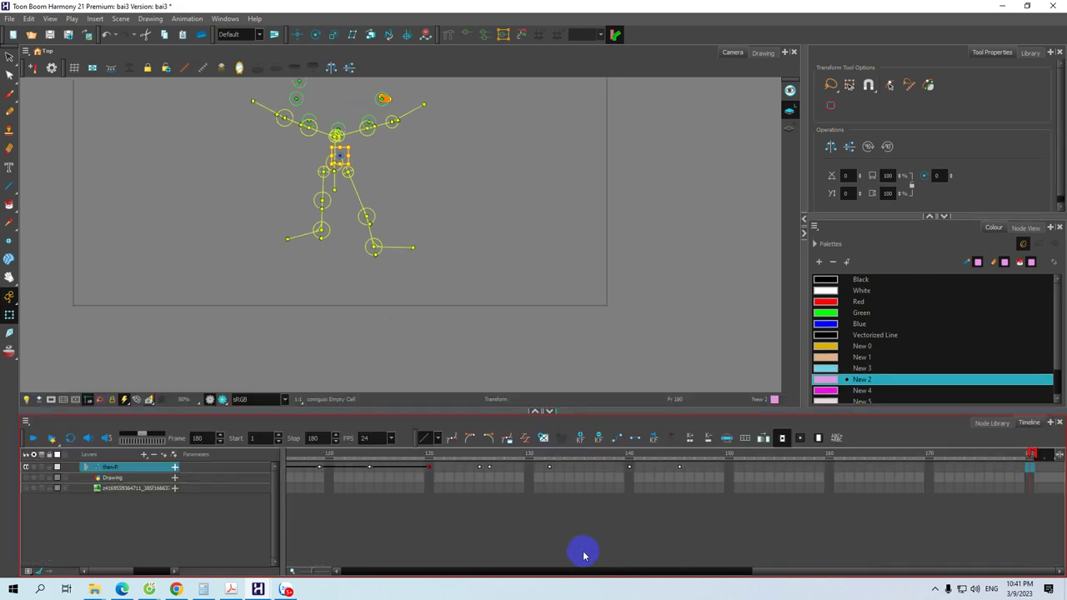
left_click_drag(769, 560, 342, 590)
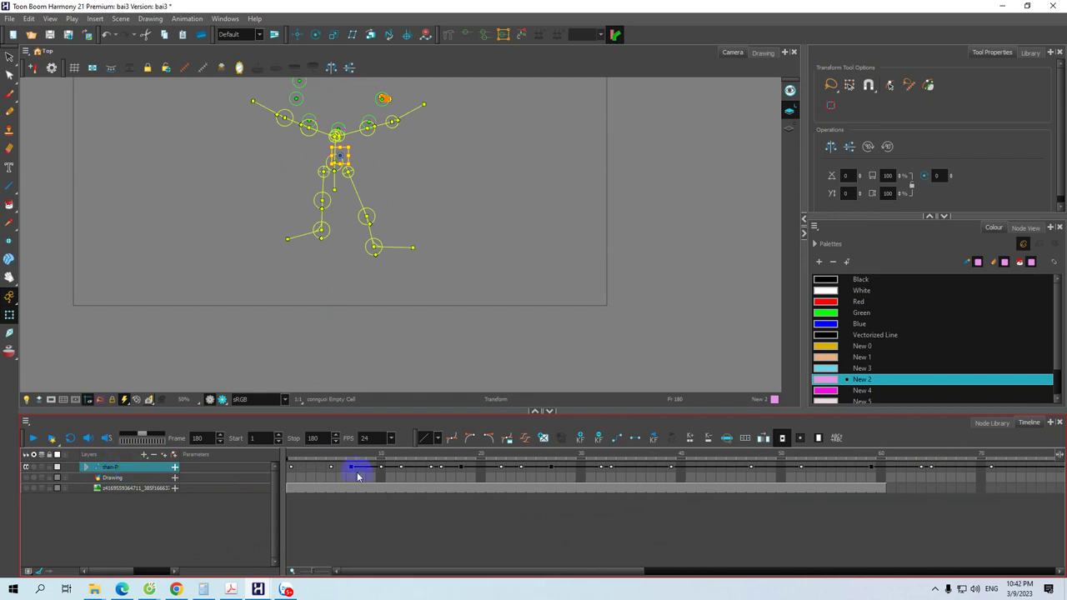
left_click(173, 456)
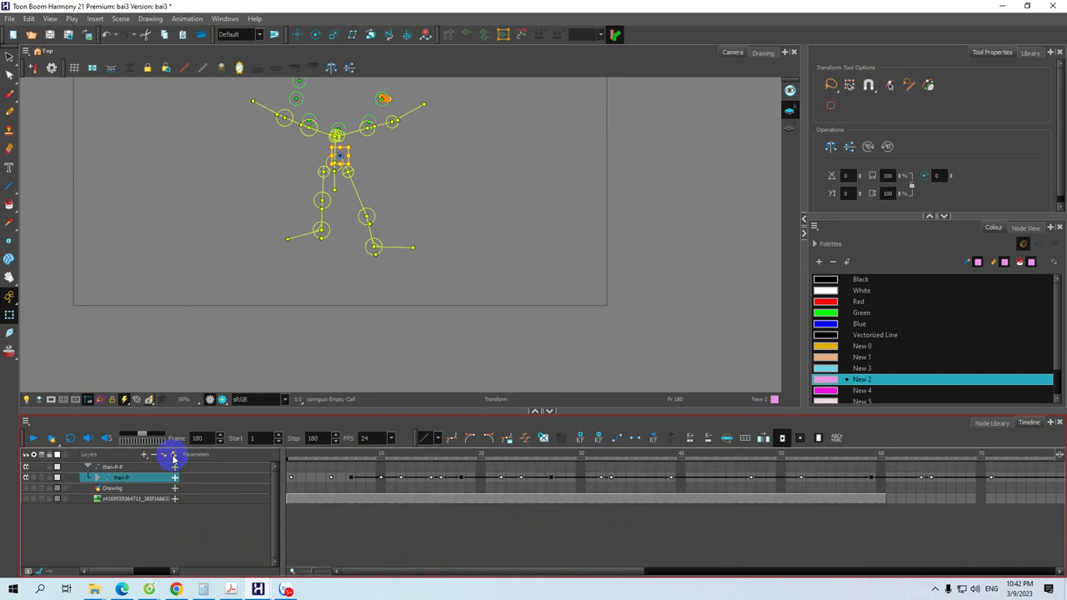
left_click(131, 468)
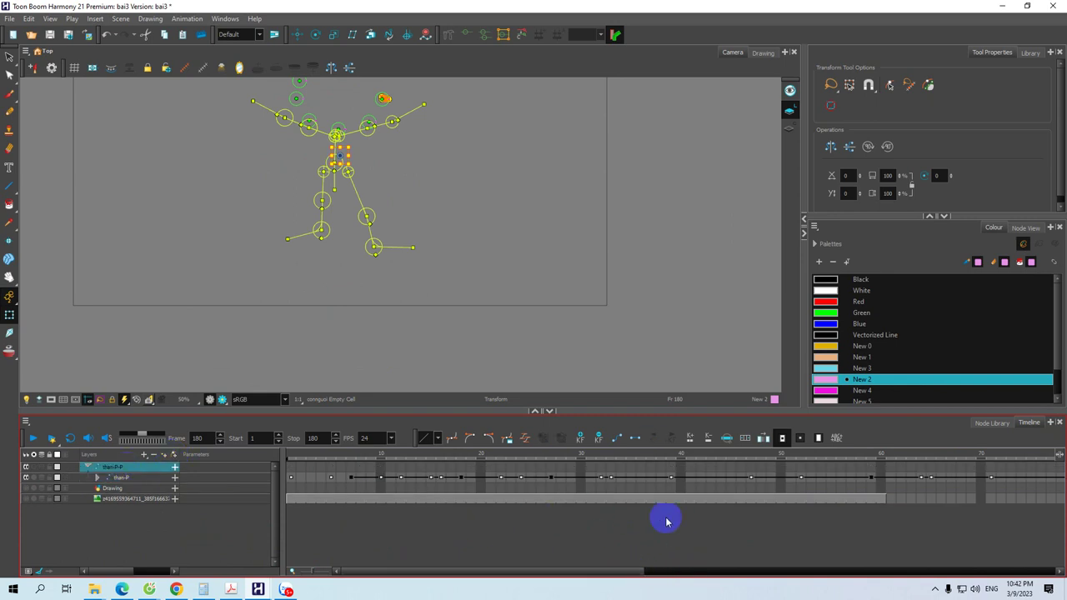
Set a keyframe at frame 27 on the than-P-P peg layer, keeping the whole camera frame in view
left_click_drag(547, 574, 614, 572)
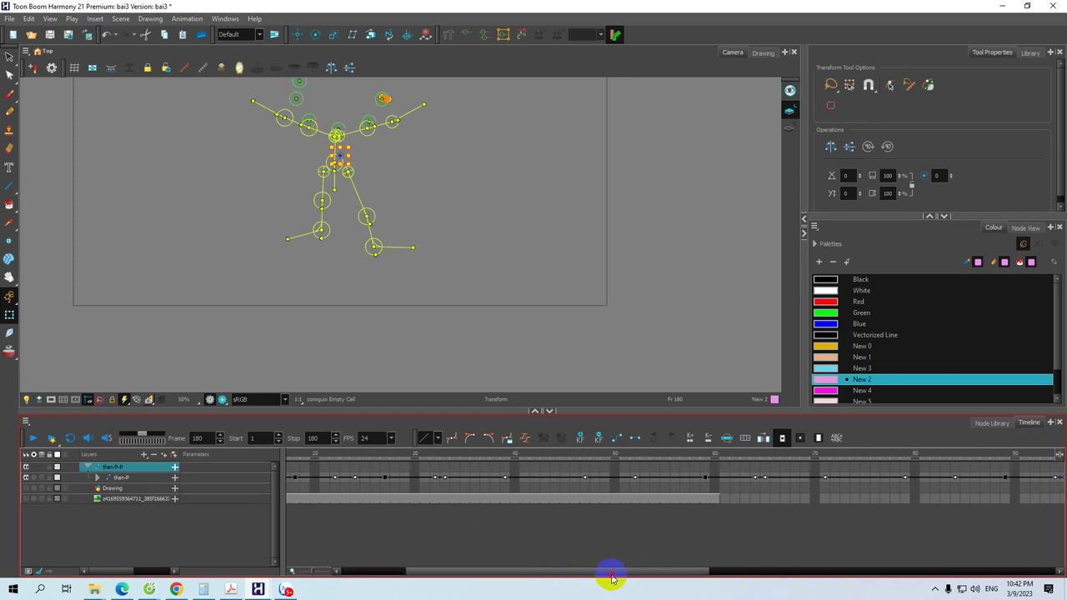
left_click(386, 468)
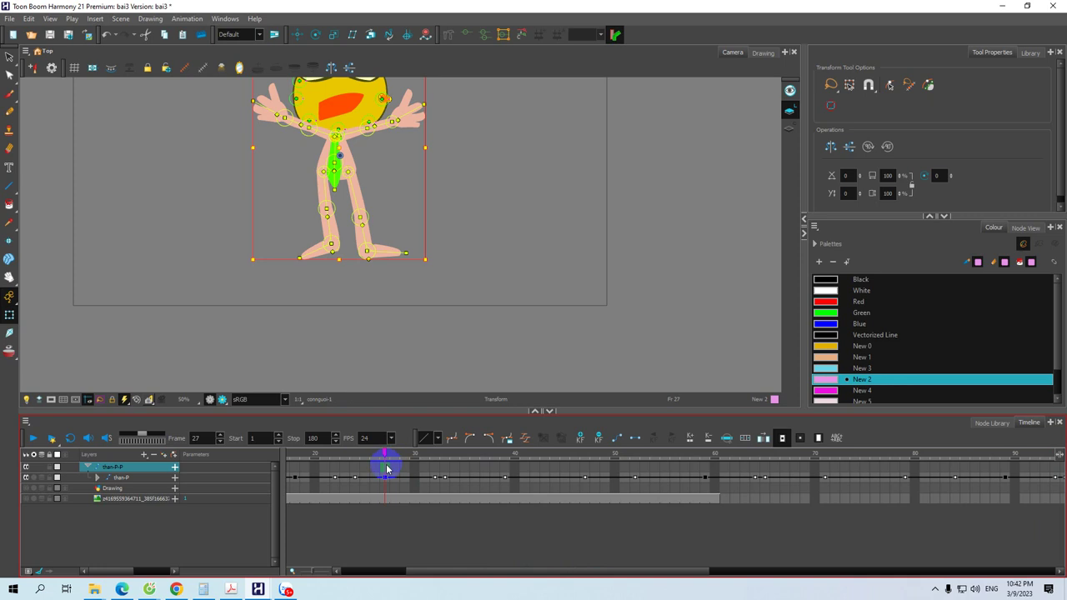
scroll(351, 385, "down", 1)
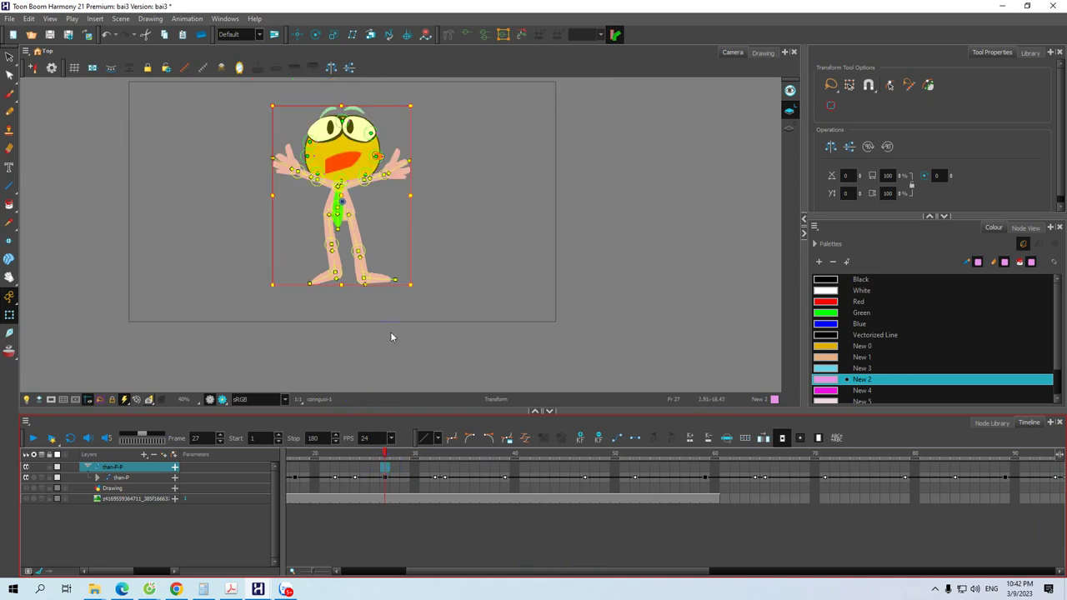
scroll(391, 335, "down", 1)
scroll(392, 333, "down", 1)
key("space")
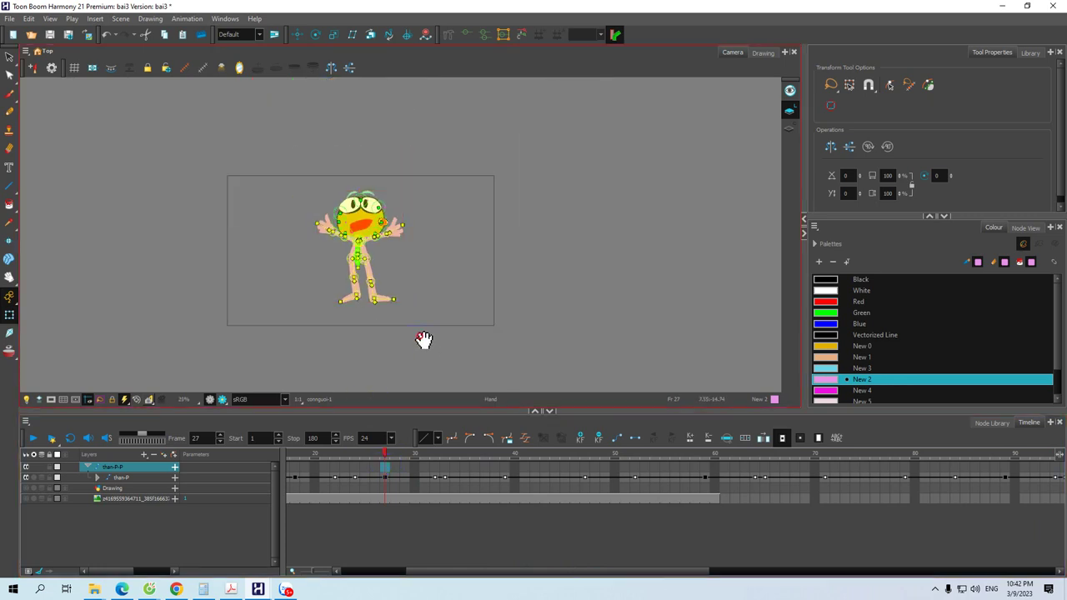
left_click_drag(424, 339, 409, 318)
left_click(396, 474)
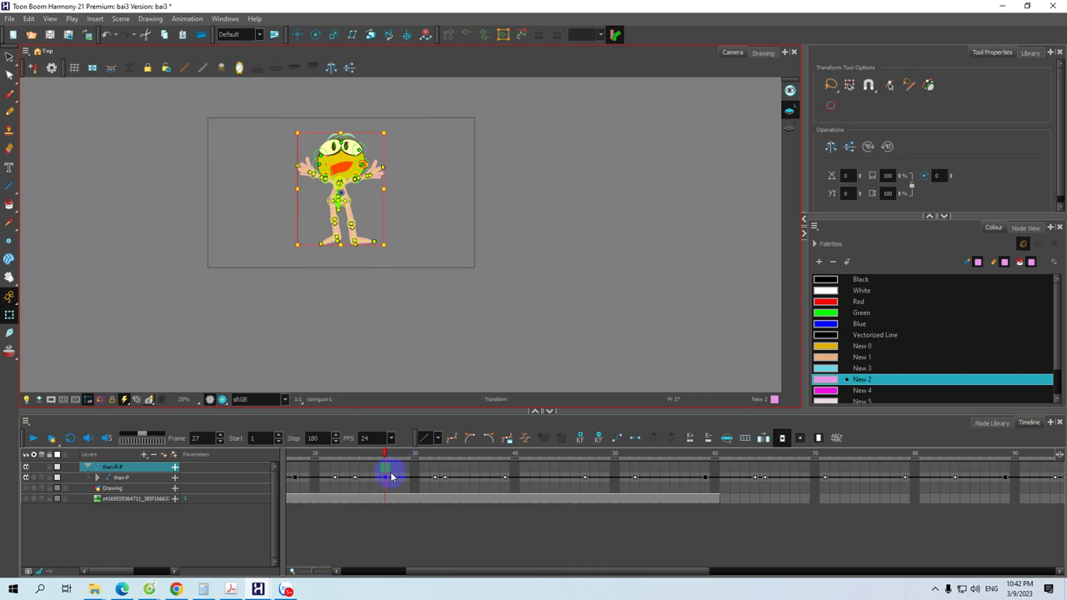
left_click(384, 471)
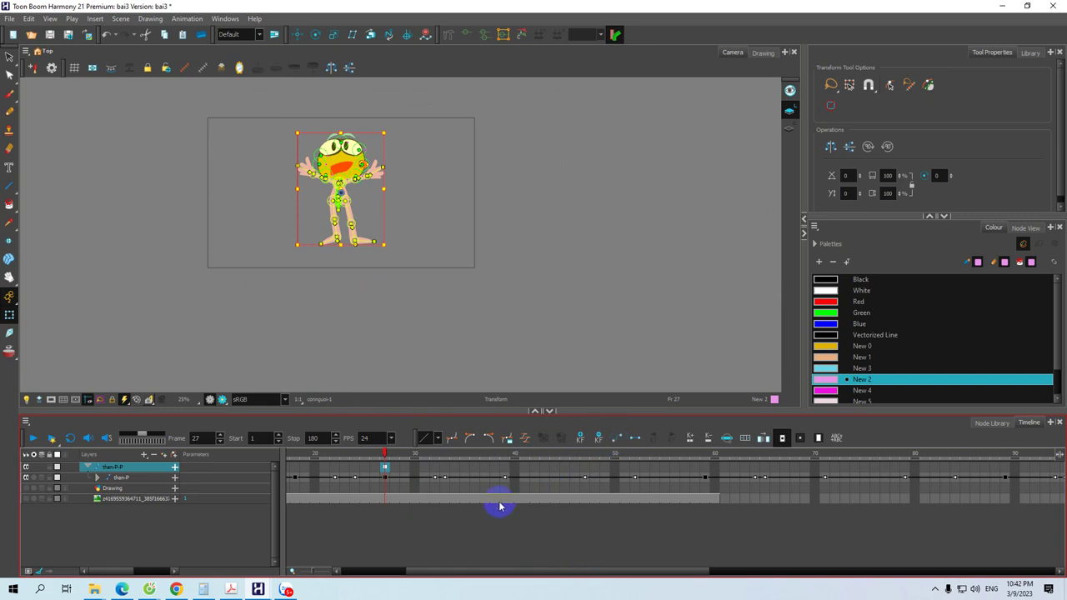
At frame 145 of than-P-P, scale the whole character up to roughly twice its size, beyond the camera frame
left_click_drag(455, 570, 791, 570)
left_click(709, 466)
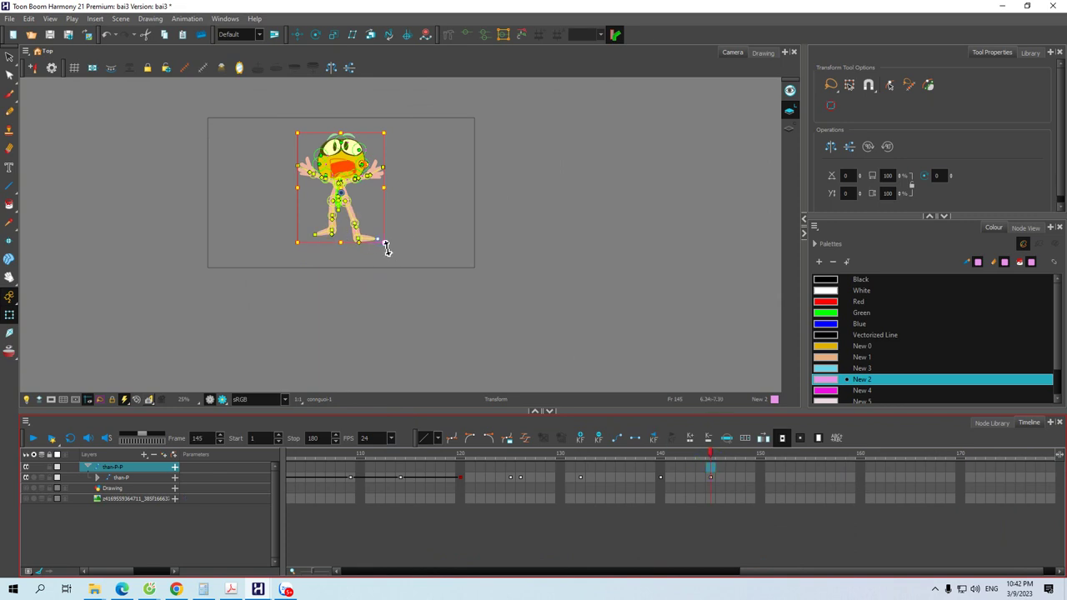
left_click(301, 247)
mouse_move(300, 246)
left_mouse_down()
mouse_move(264, 298)
mouse_move(248, 295)
left_mouse_up()
Play the animation from frame 1 to review the character's scaling, and return to frame 1
left_click_drag(772, 568, 316, 571)
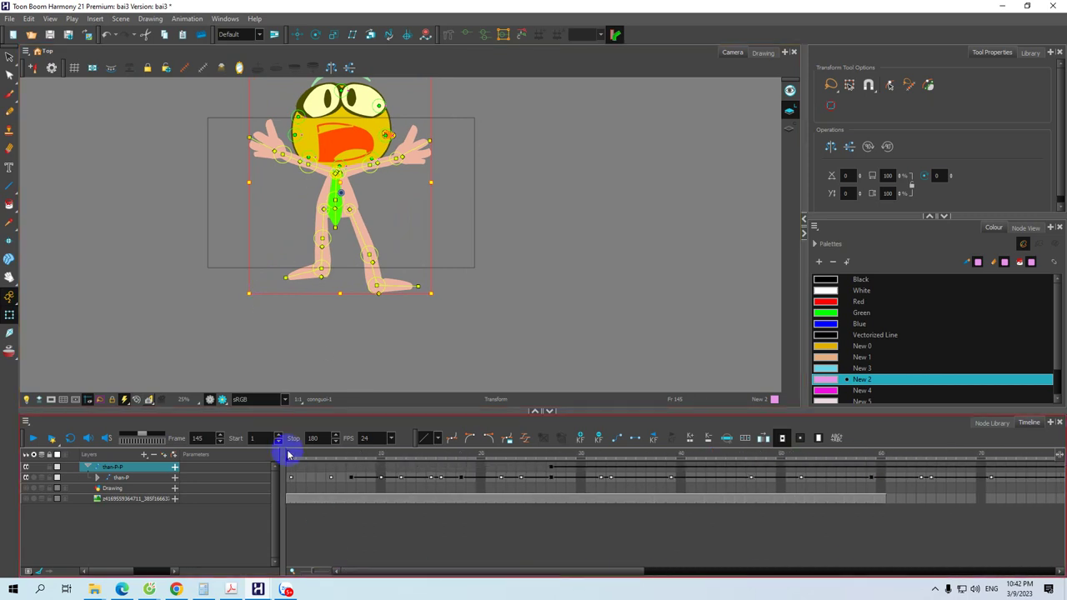
left_click(288, 454)
left_click(33, 438)
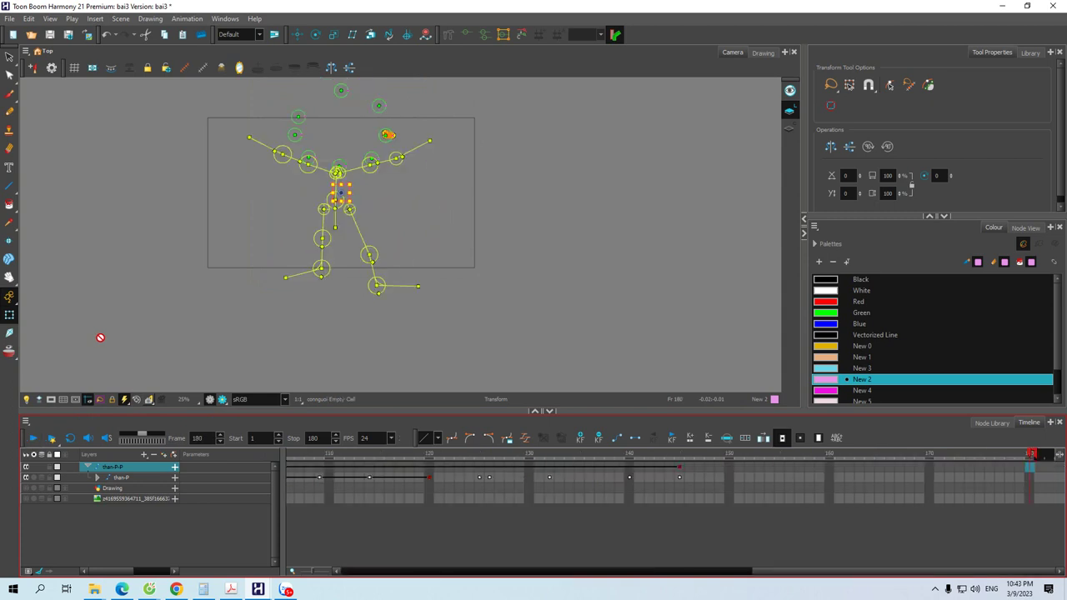
left_click_drag(871, 572, 433, 571)
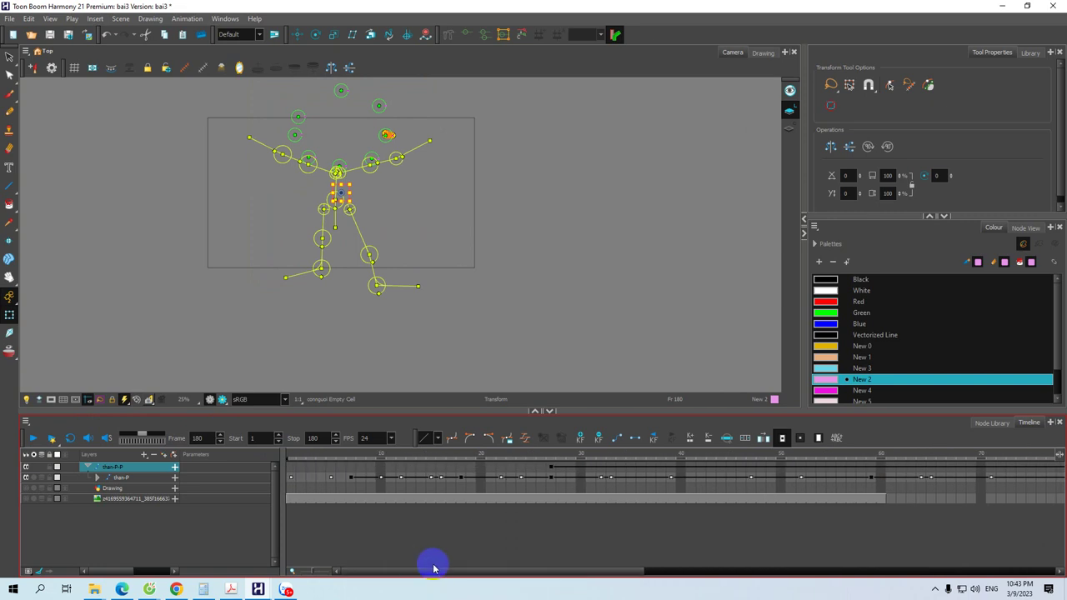
left_click(294, 477)
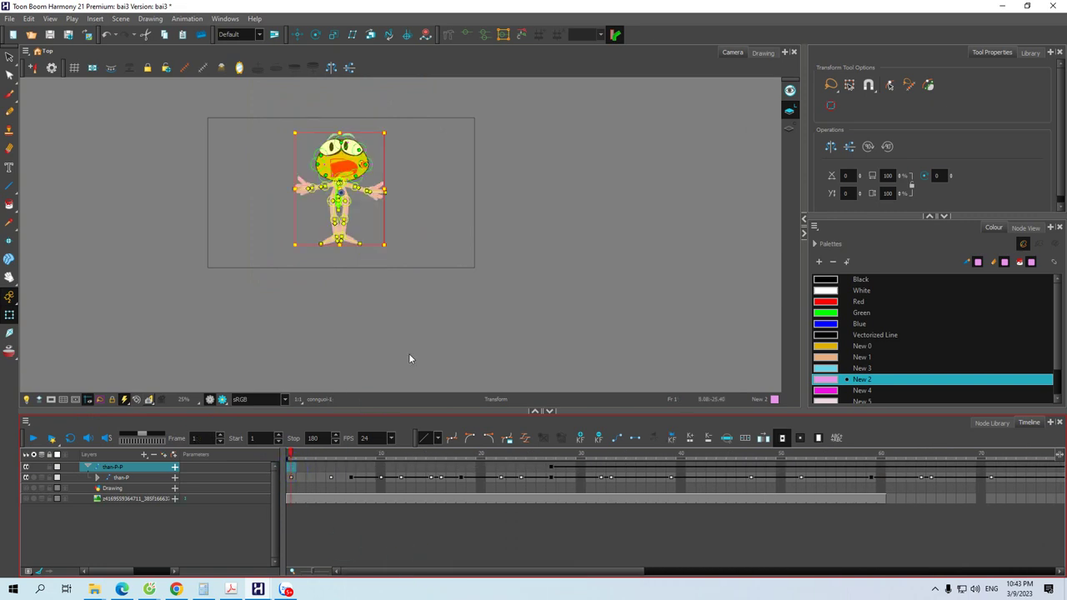
Collapse the than-P-P layer so its child than-P is hidden in the timeline
left_click(150, 508)
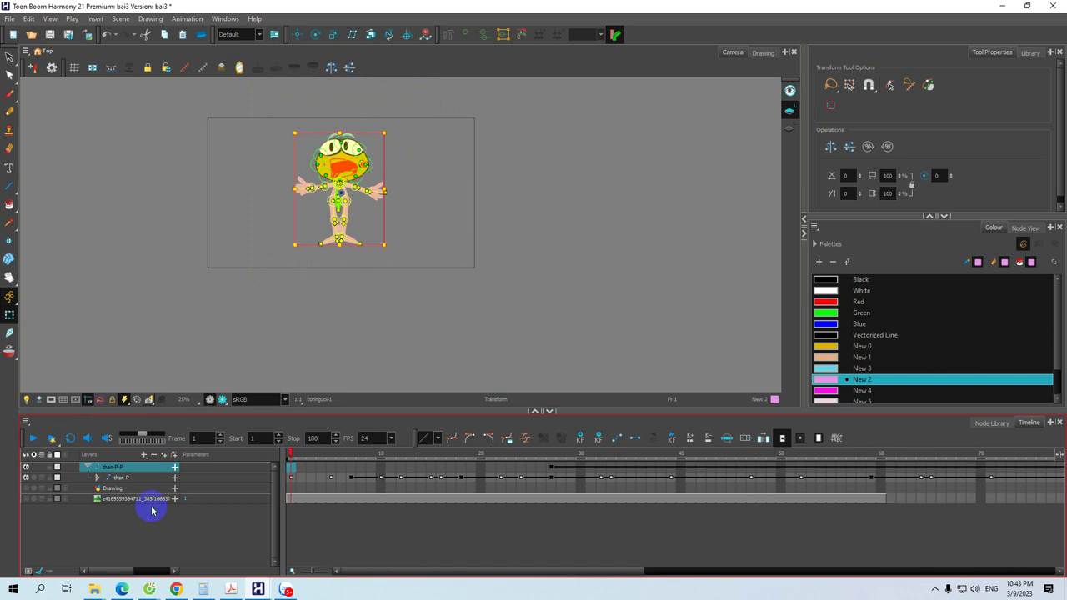
left_click(122, 427)
left_click(101, 480)
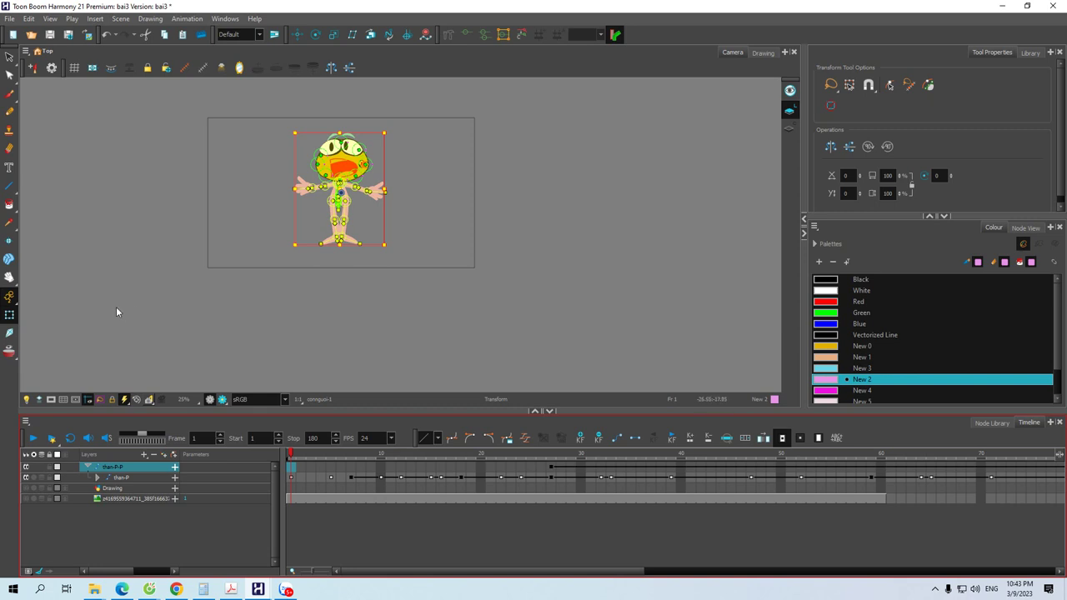
left_click(90, 470)
left_click(88, 468)
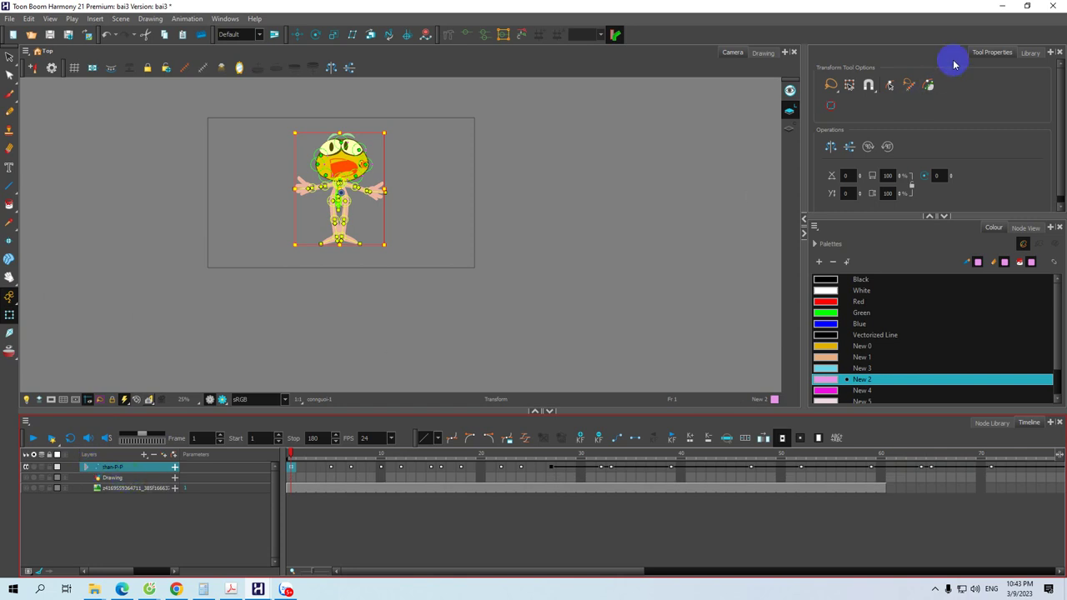
Minimize the Harmony window and try to launch NVIDIA Canvas from the desktop
left_click(1002, 7)
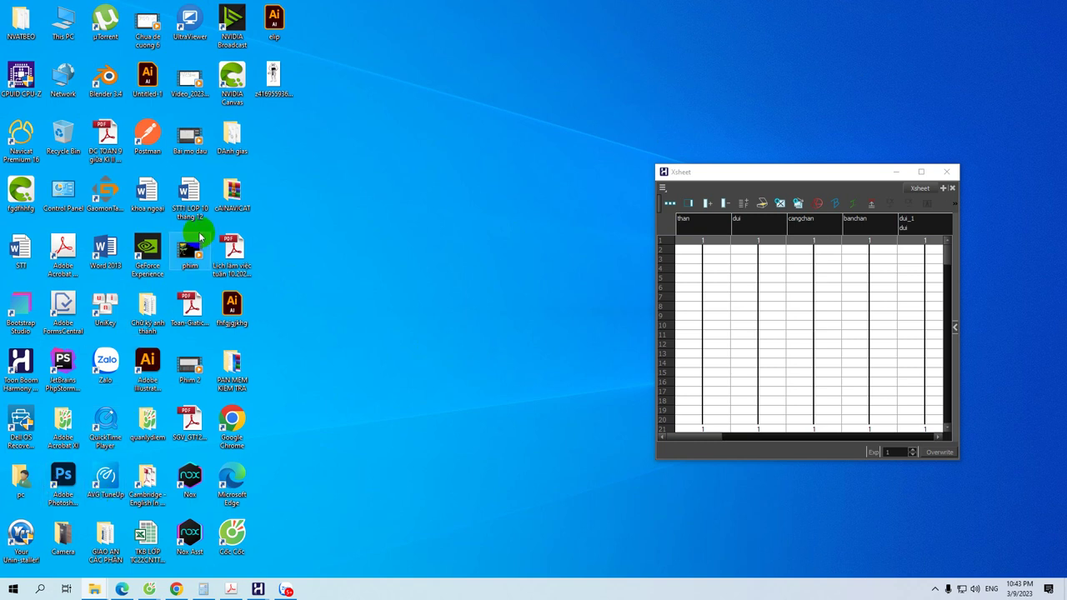
double_click(231, 76)
left_click(587, 322)
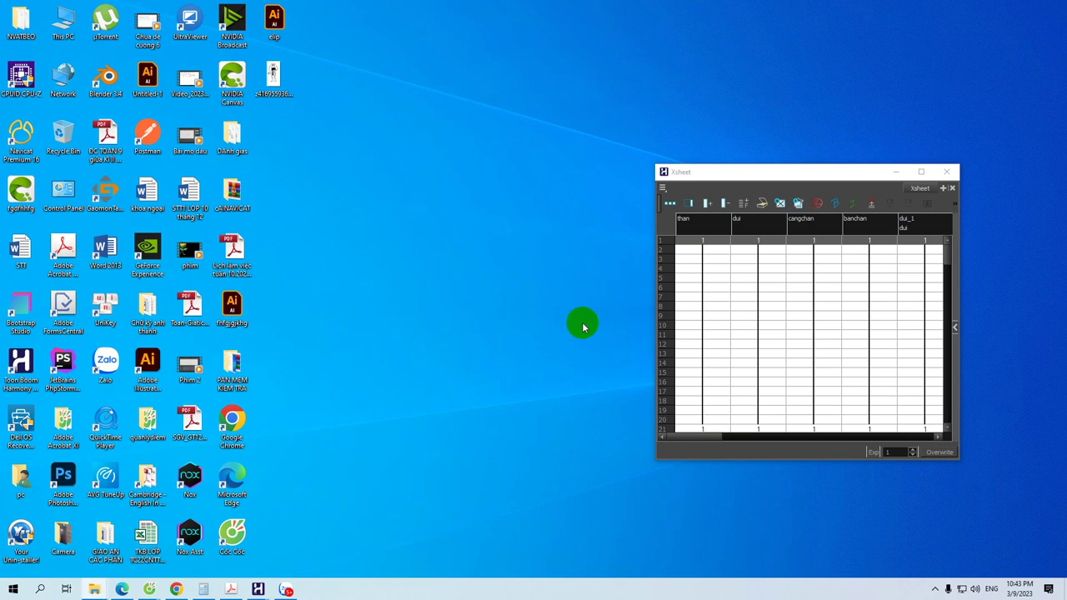
right_click(237, 77)
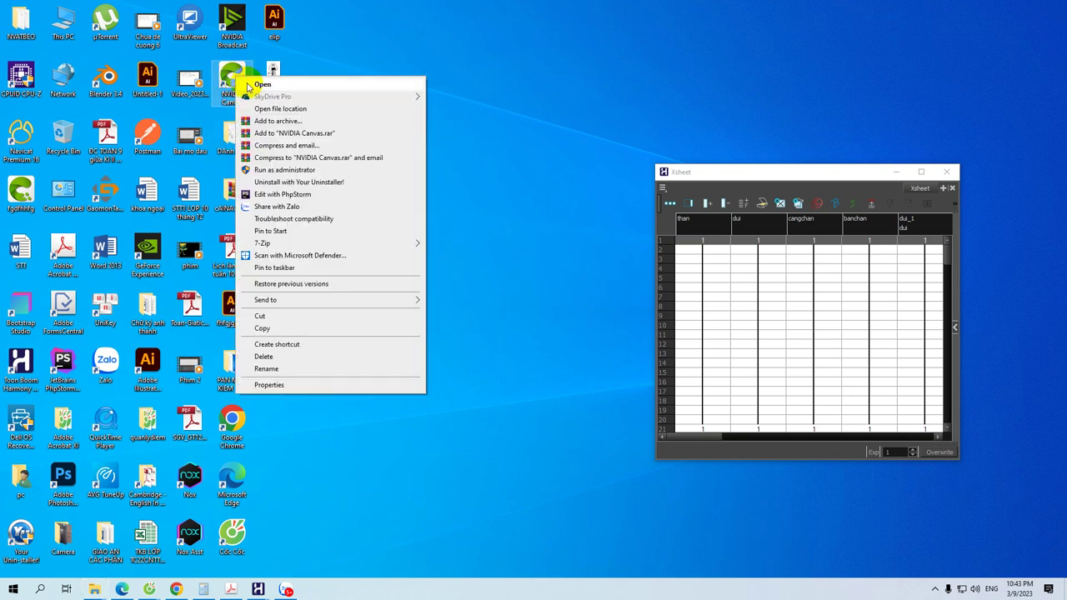
left_click(248, 85)
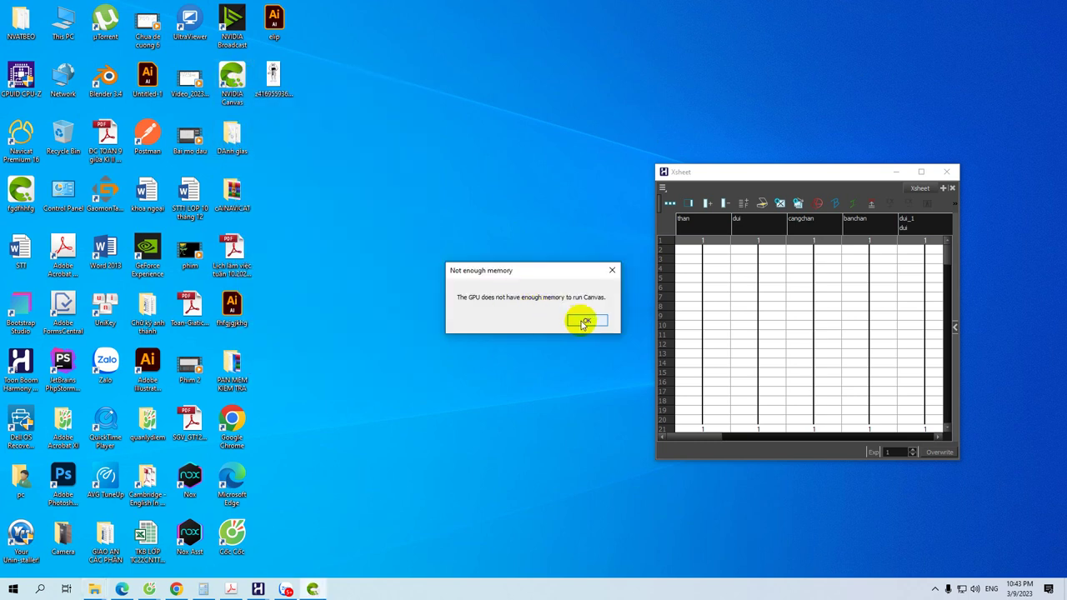
left_click(584, 322)
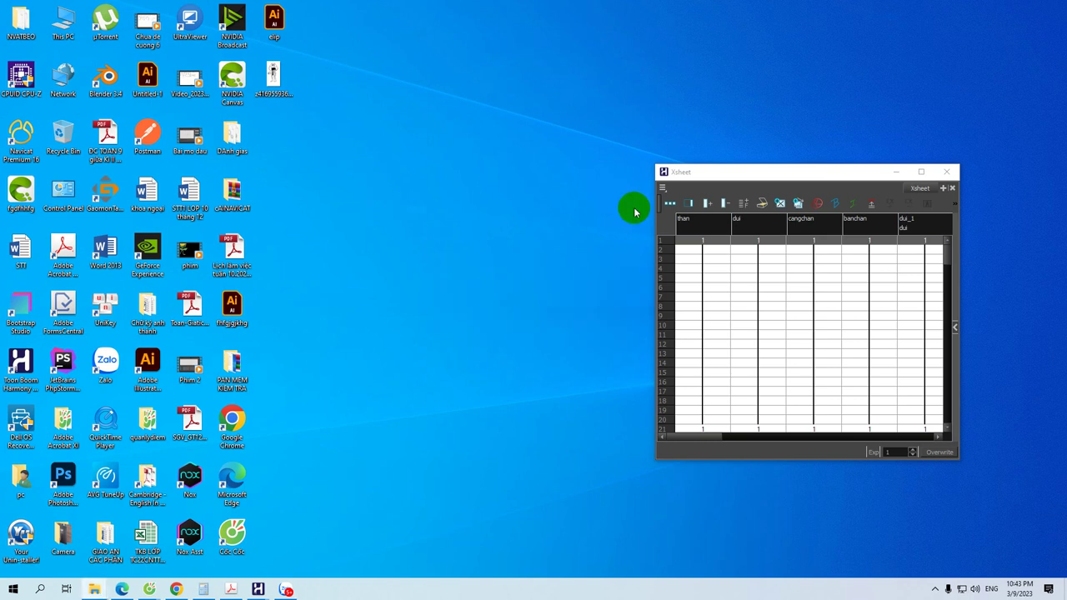
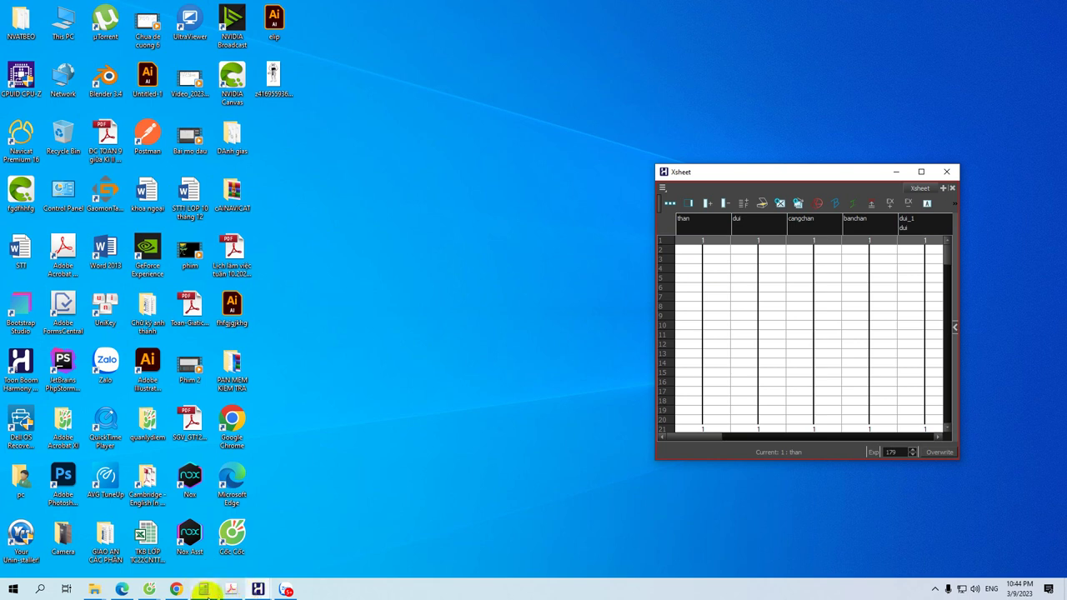
Switch back to the main Toon Boom Harmony 21 Premium scene window
mouse_move(256, 588)
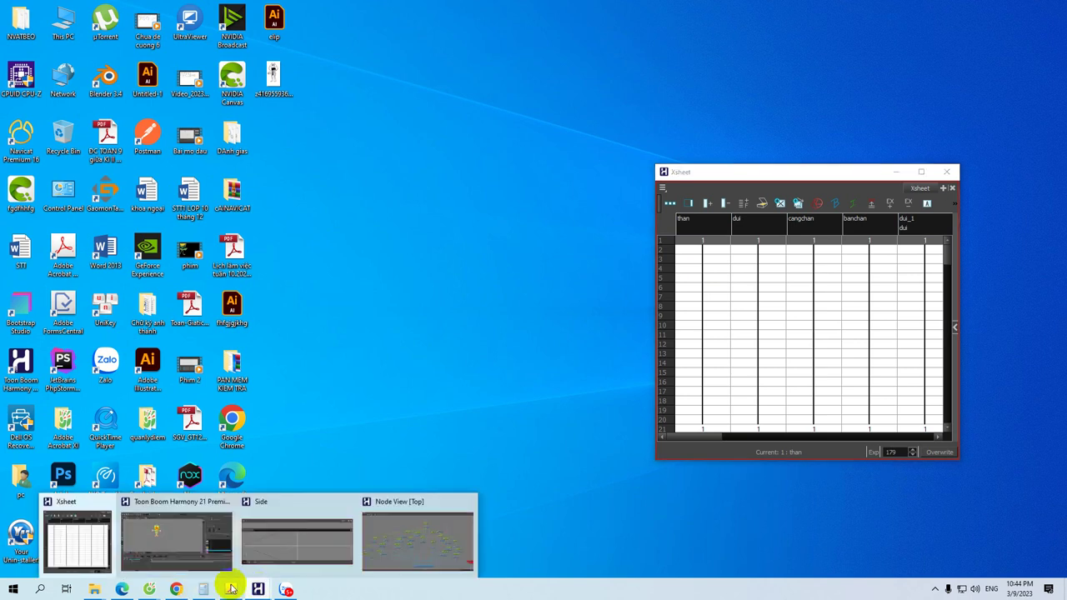
left_click(258, 588)
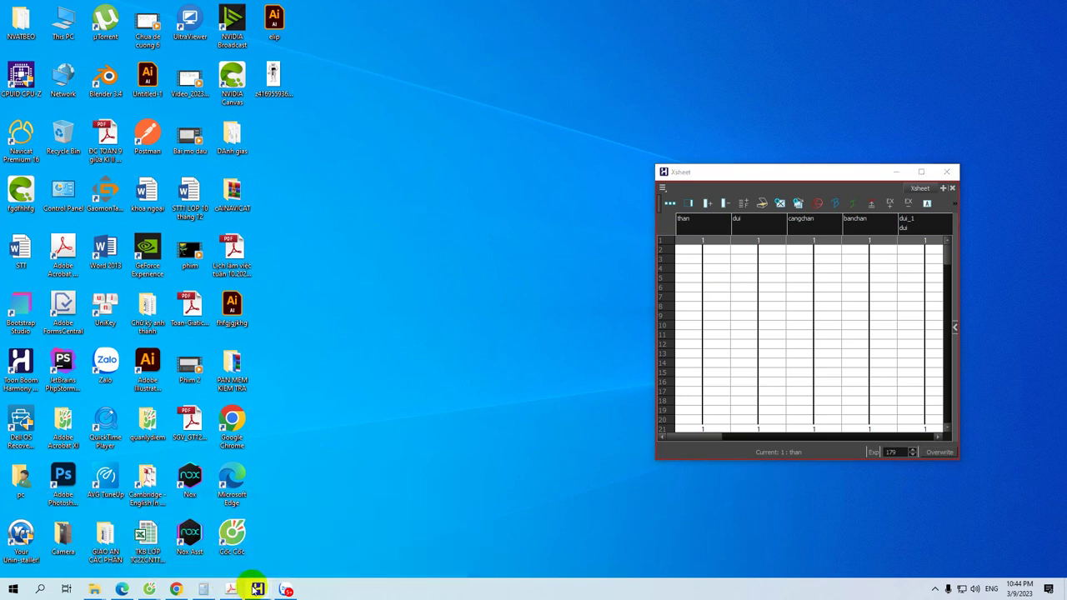
left_click(231, 571)
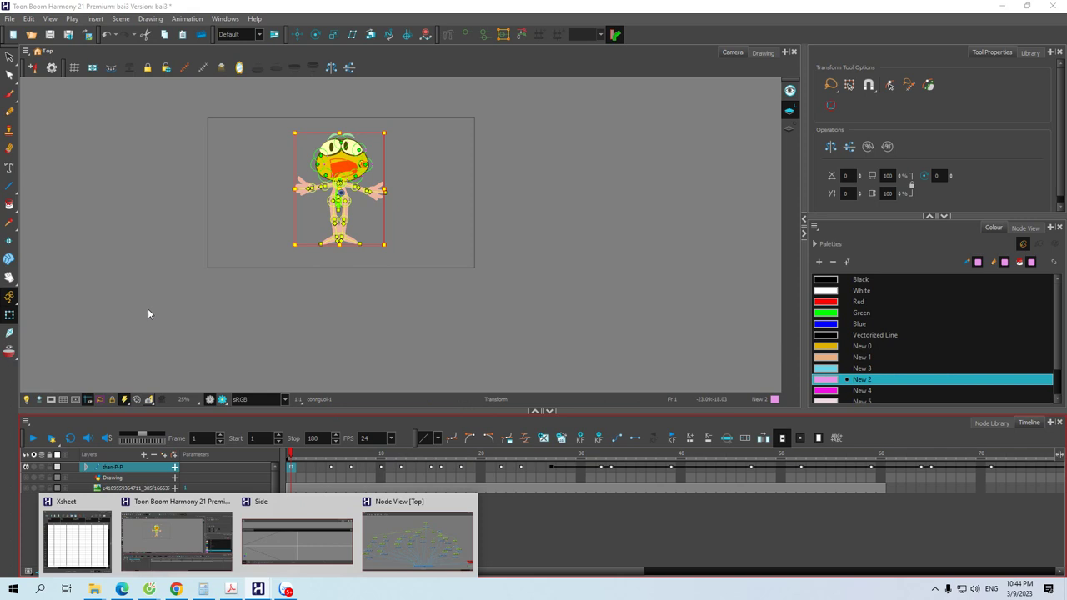
left_click(147, 310)
Add a drawing layer named nen above than-P-P, with both Line Art and Colour Art set to Bitmap
left_click(102, 467)
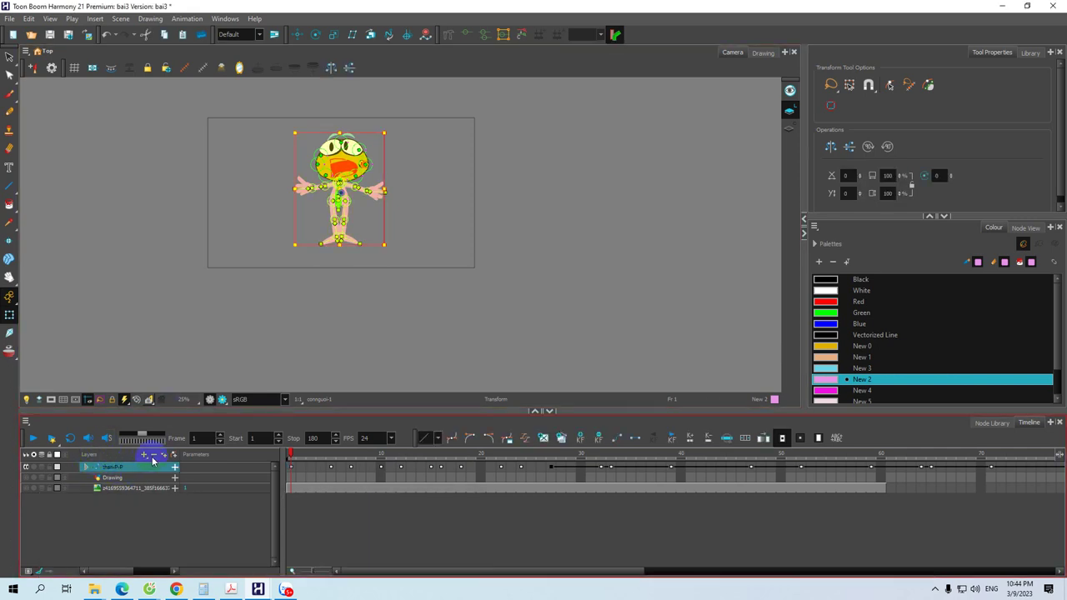
left_click(144, 456)
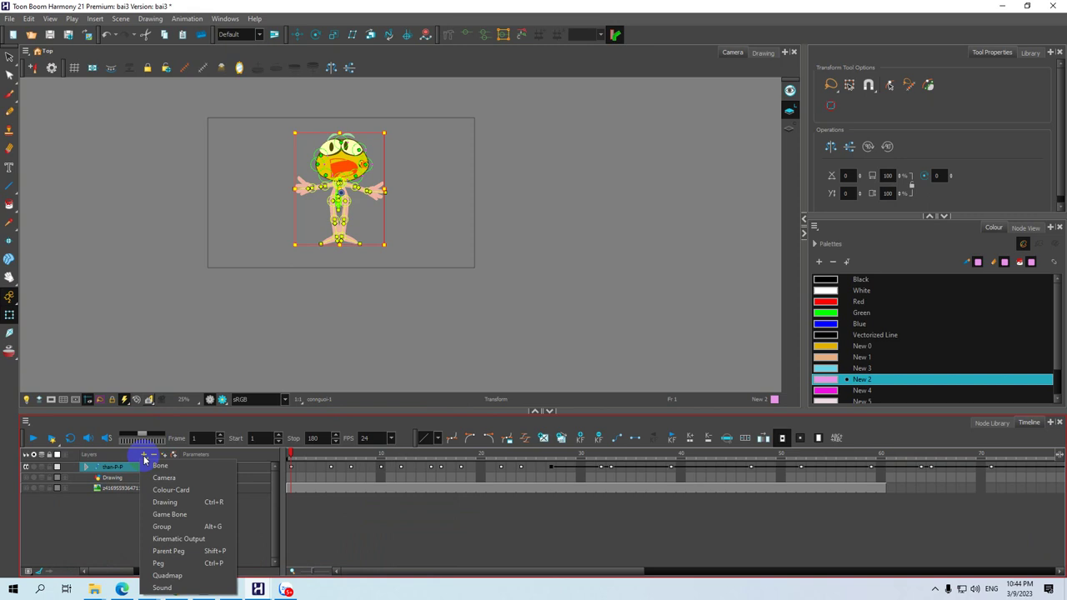
left_click(159, 503)
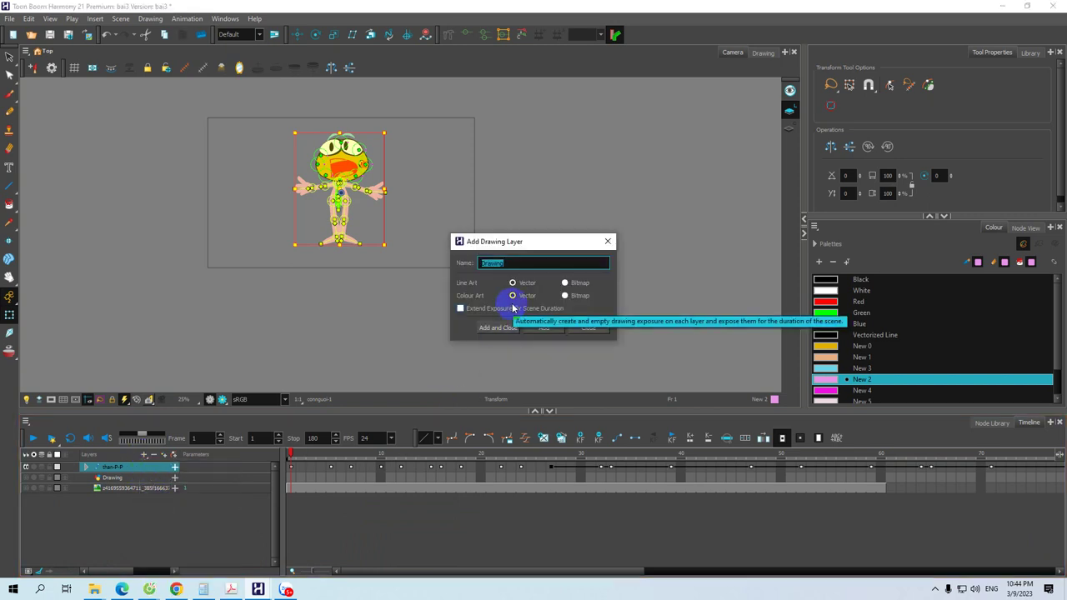
left_click(565, 283)
left_click(565, 296)
double_click(492, 263)
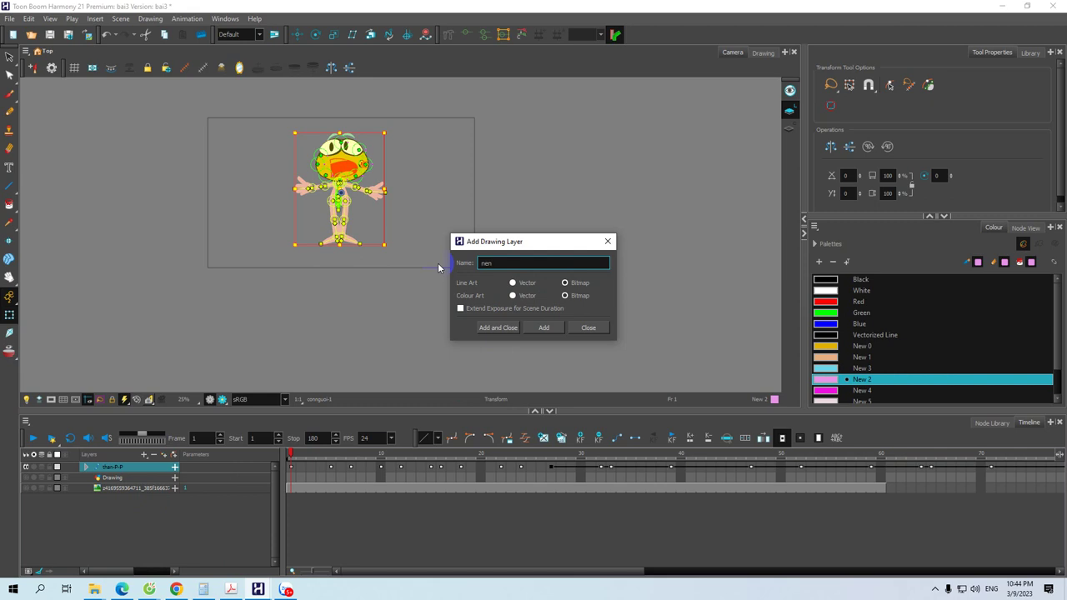
key("Return")
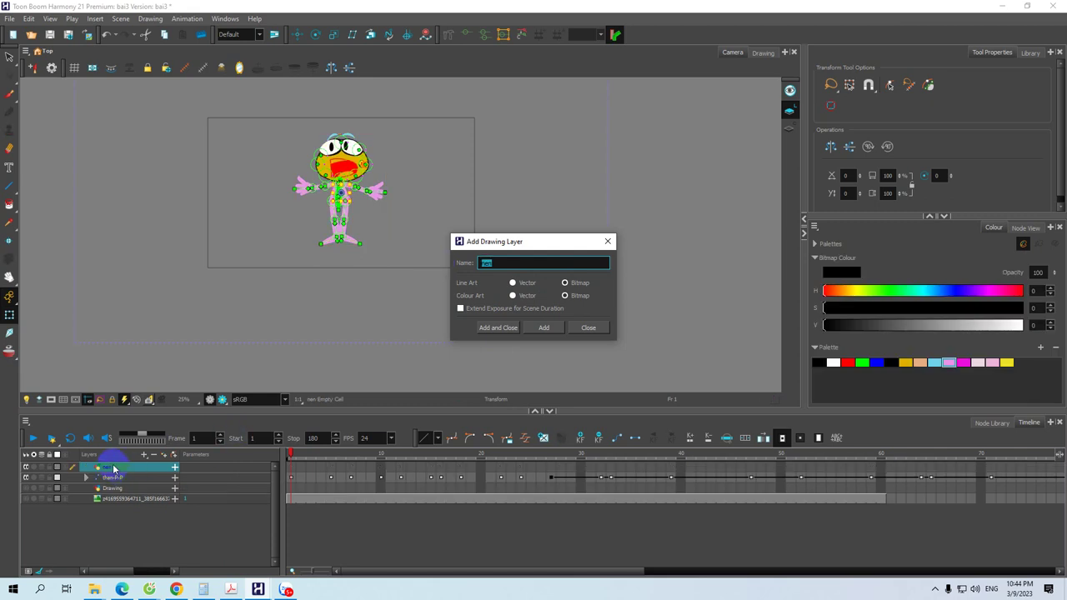
left_click(588, 327)
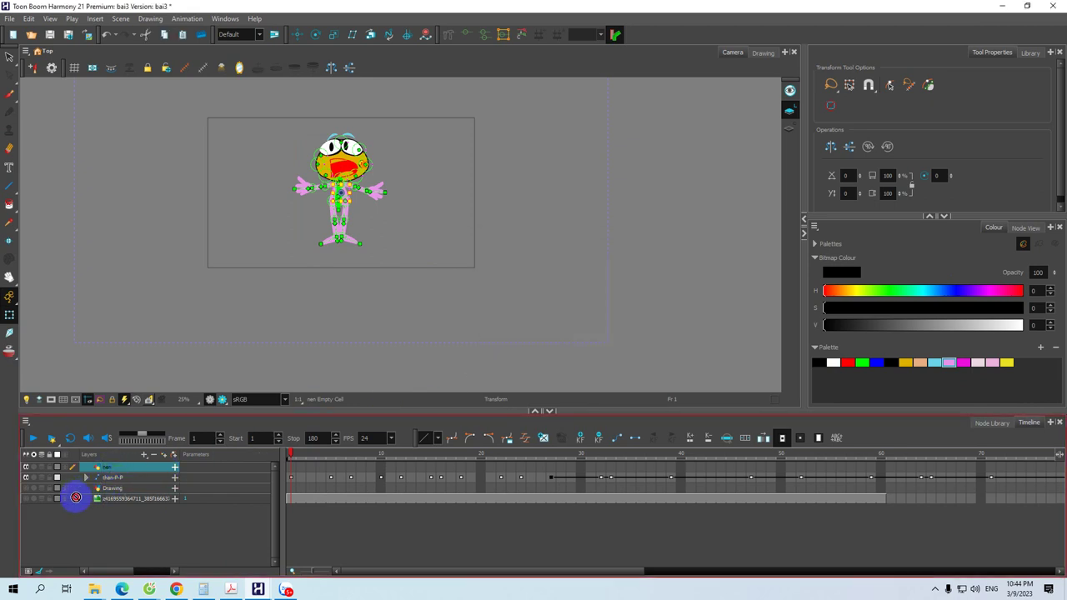
Move the nen layer below than-P-P, select its cell at frame 1, and hide the than-P-P layer
left_click_drag(73, 482, 126, 489)
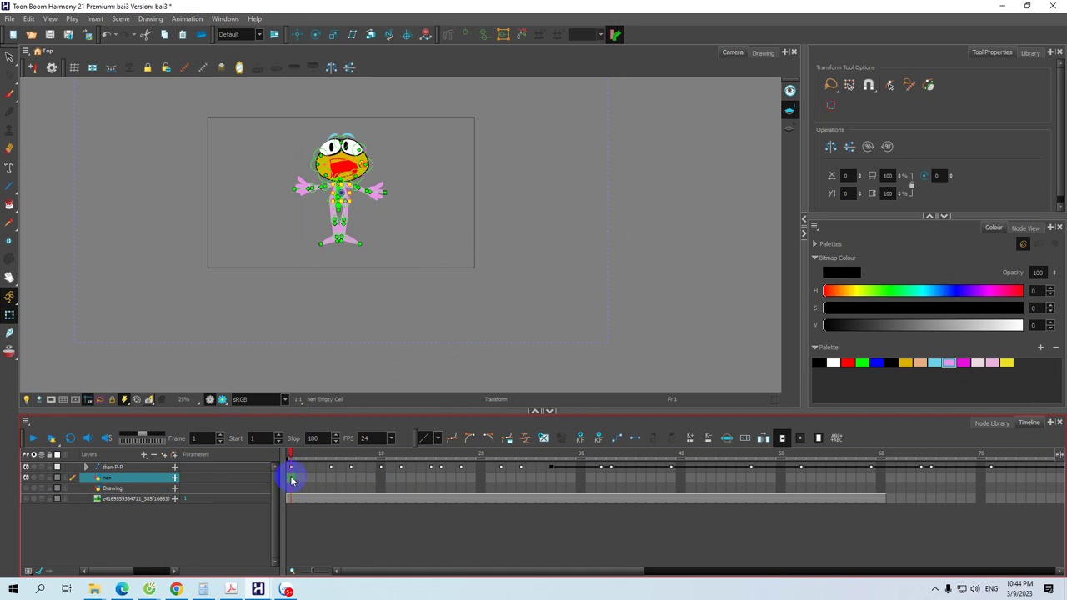
left_click(291, 479)
left_click(935, 363)
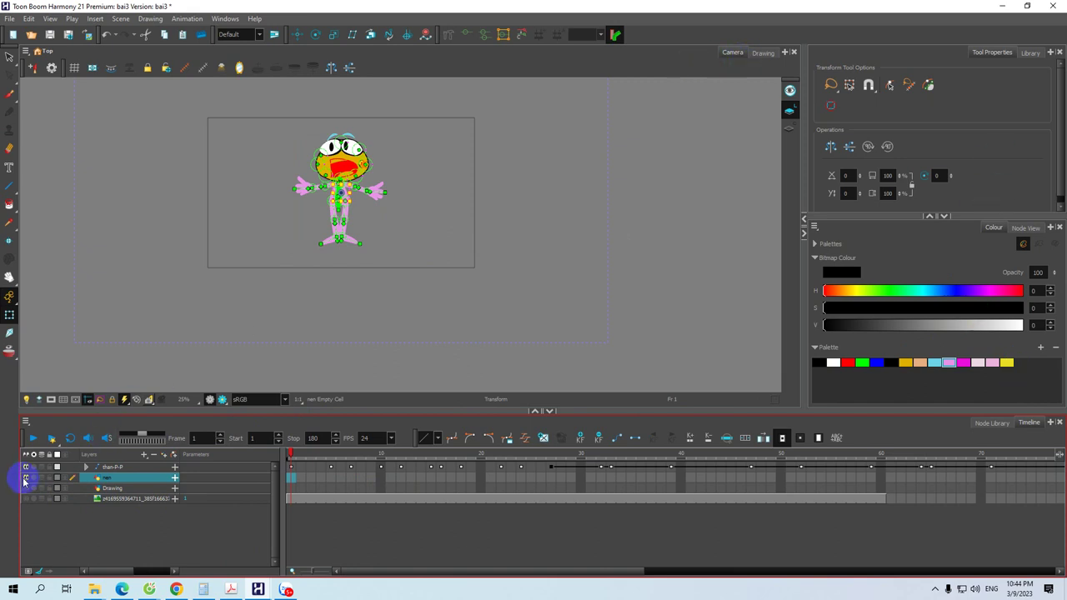
left_click(26, 471)
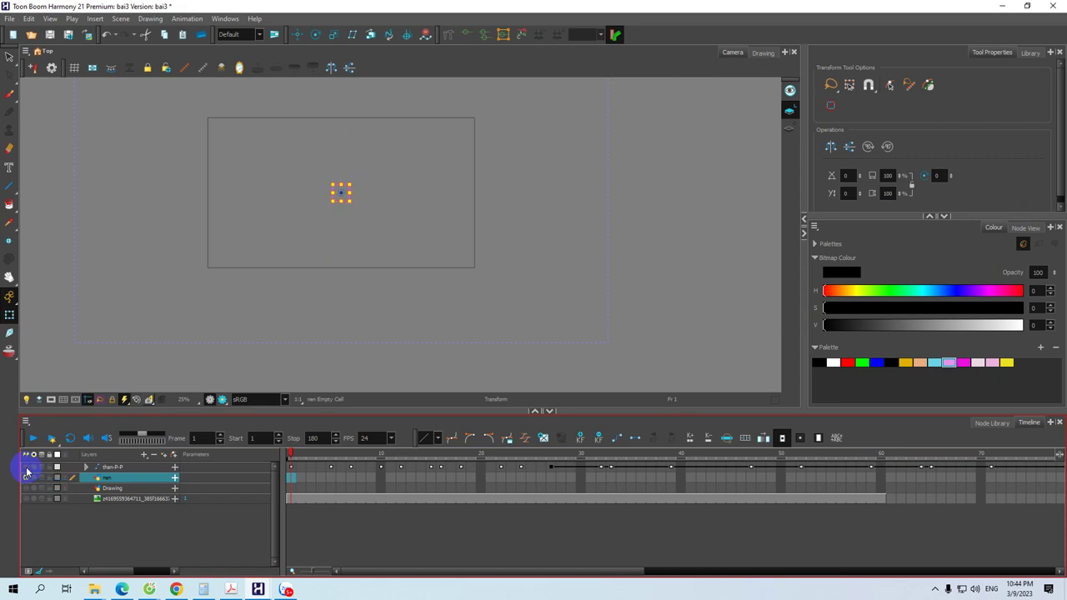
Open the nen cell in the Drawing view and display the grid
left_click(761, 53)
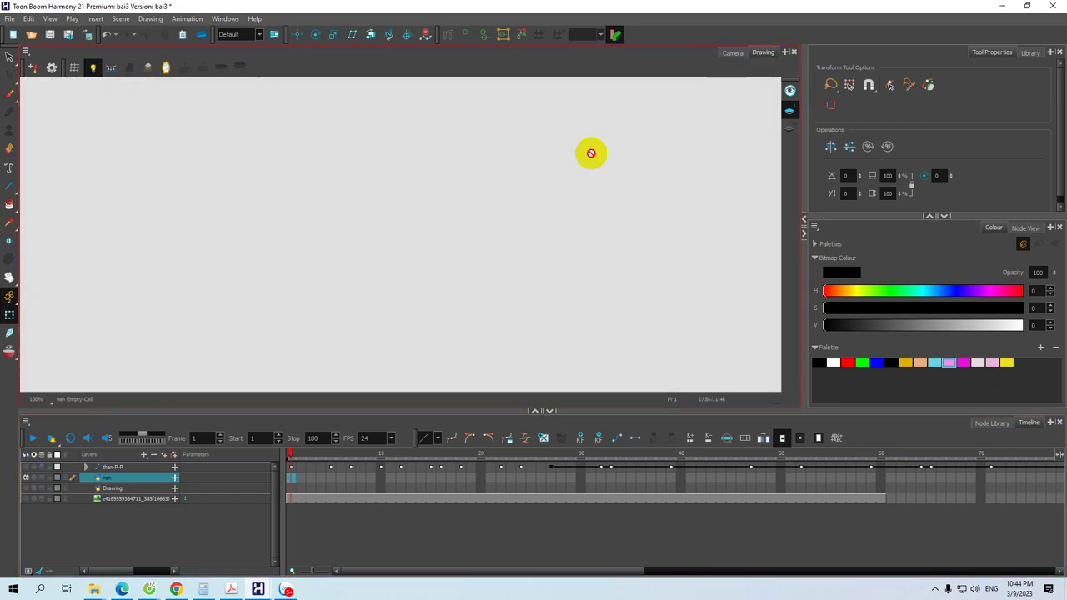
left_click(73, 69)
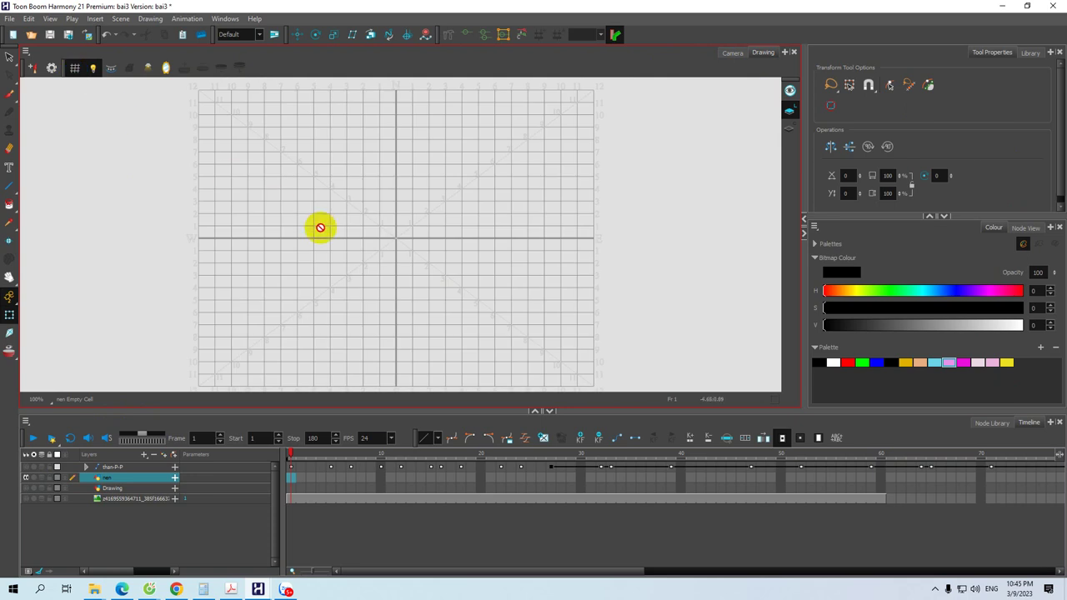
key("space")
left_click_drag(307, 241, 243, 199)
Draw the slanted roofline and inner vertical edge of the right-hand building with golden-yellow lines
left_click(7, 189)
key("space")
left_click_drag(381, 165, 424, 180)
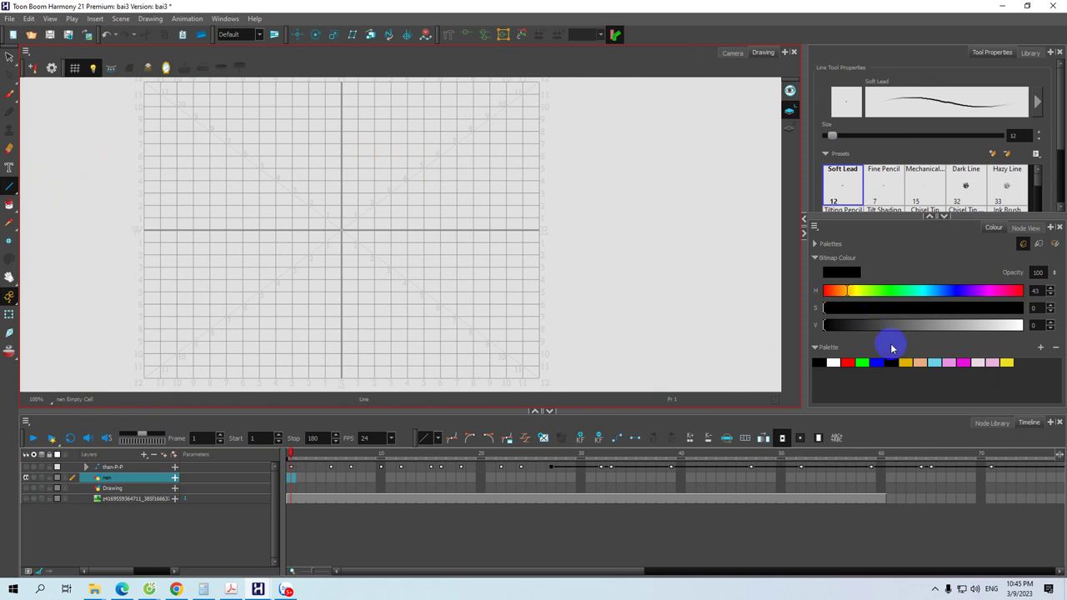
left_click(905, 362)
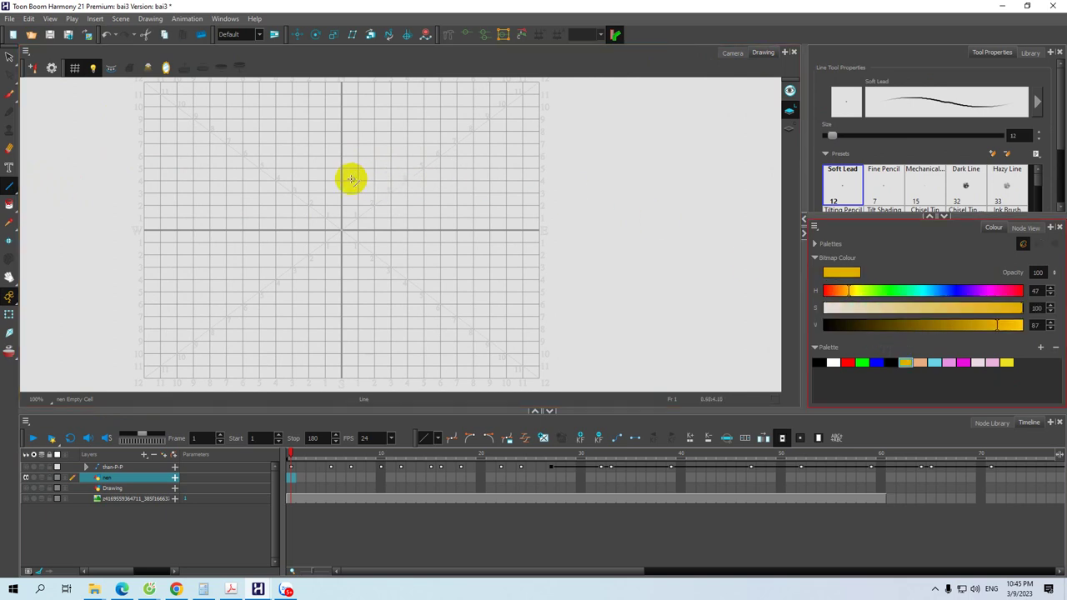
mouse_move(344, 176)
left_mouse_down()
mouse_move(390, 152)
mouse_move(412, 163)
left_mouse_up()
left_click_drag(341, 189, 340, 253)
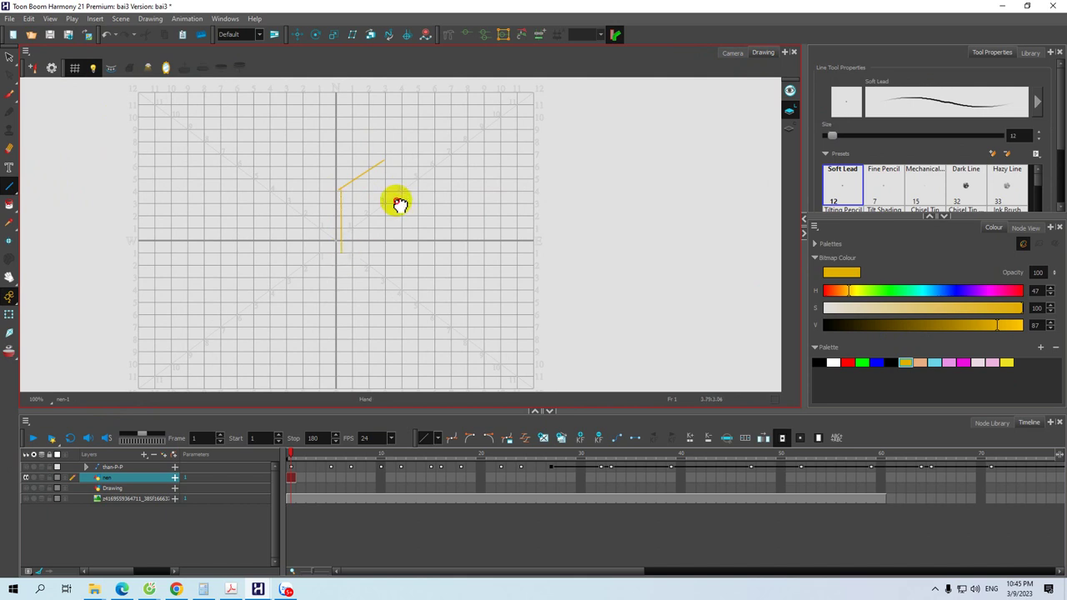
left_click_drag(402, 205, 388, 195)
Extend the right-hand building's roofline to the grid's outer edge and add vertical lines for two wall divisions and the outer edge
left_click_drag(371, 150, 377, 196)
key("ctrl+z")
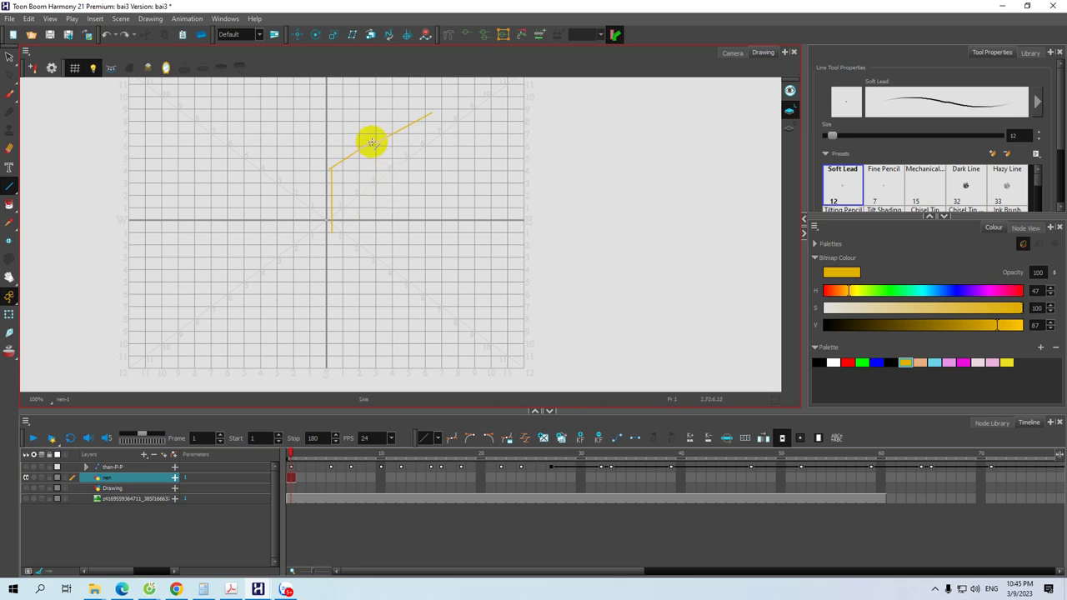
left_click_drag(376, 149, 375, 216)
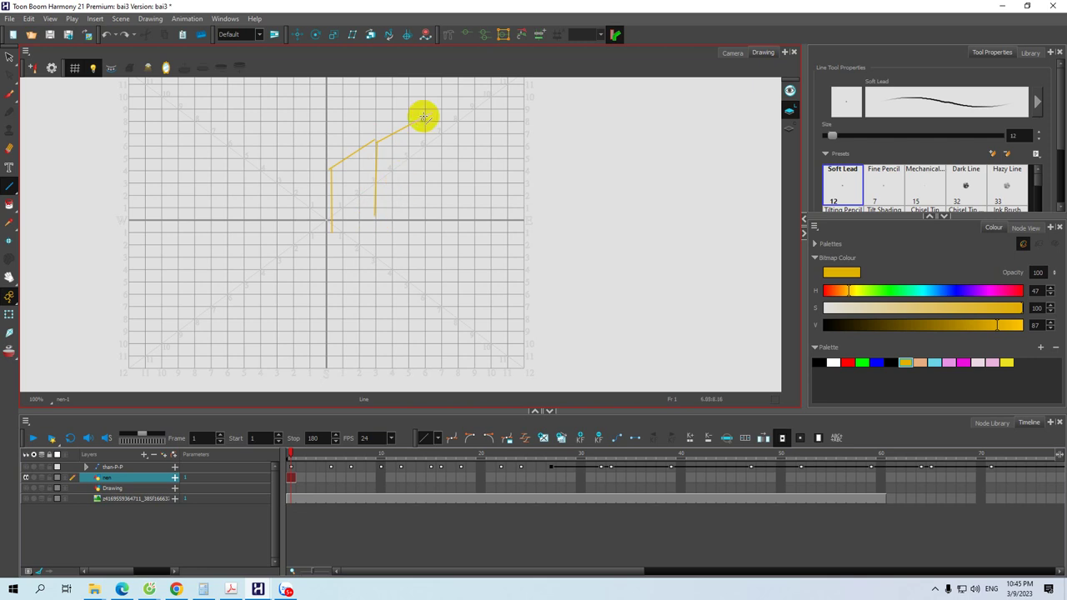
left_click_drag(433, 113, 432, 216)
left_click_drag(456, 163, 442, 214)
left_click_drag(417, 163, 497, 250)
left_click_drag(409, 281, 379, 200)
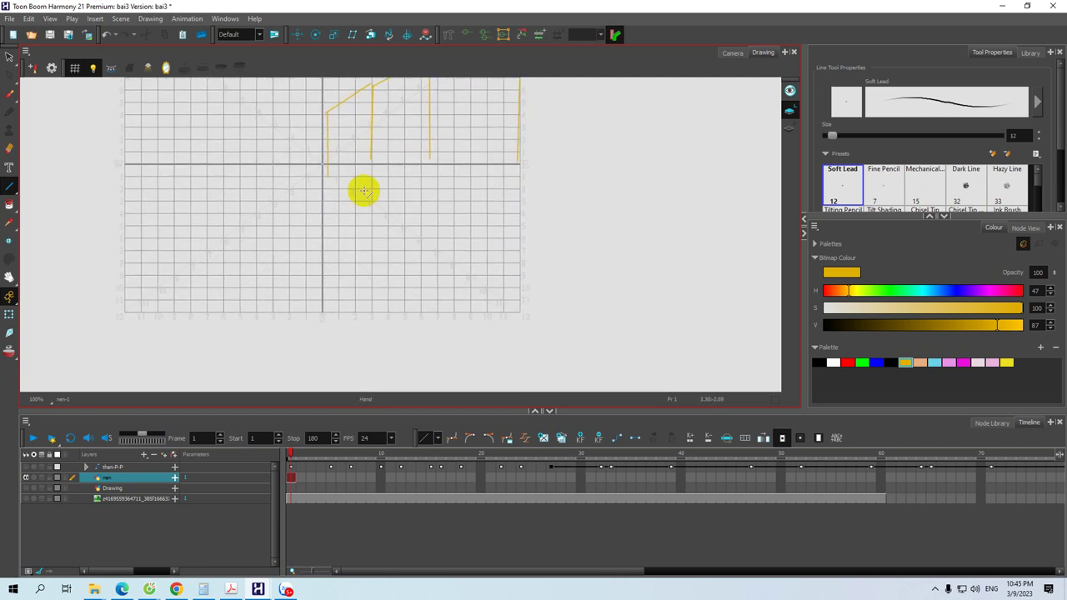
Draw two diagonal road edges spreading from near the grid centre to the lower right and lower left
left_click_drag(328, 174, 466, 311)
left_click_drag(374, 248, 457, 263)
mouse_move(373, 192)
left_mouse_down()
mouse_move(239, 329)
mouse_move(293, 295)
mouse_move(278, 303)
mouse_move(329, 245)
left_mouse_up()
key("space")
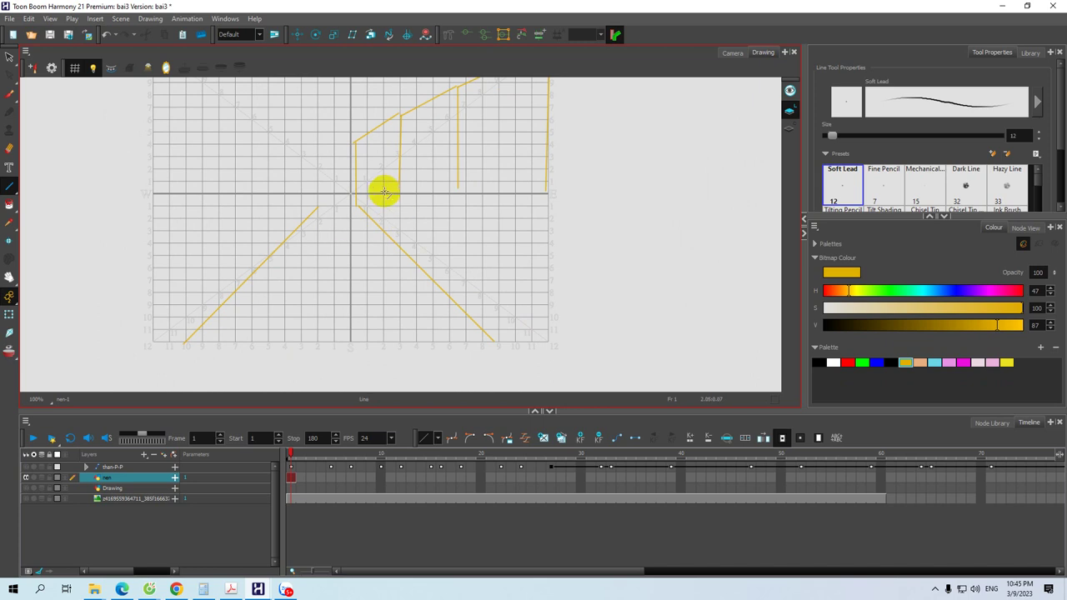
Draw a slanted dividing line across the right-hand building and extend its vertical wall lines down to it
left_click_drag(357, 181, 553, 229)
key("space")
left_click_drag(499, 207, 454, 226)
left_click_drag(543, 212, 541, 240)
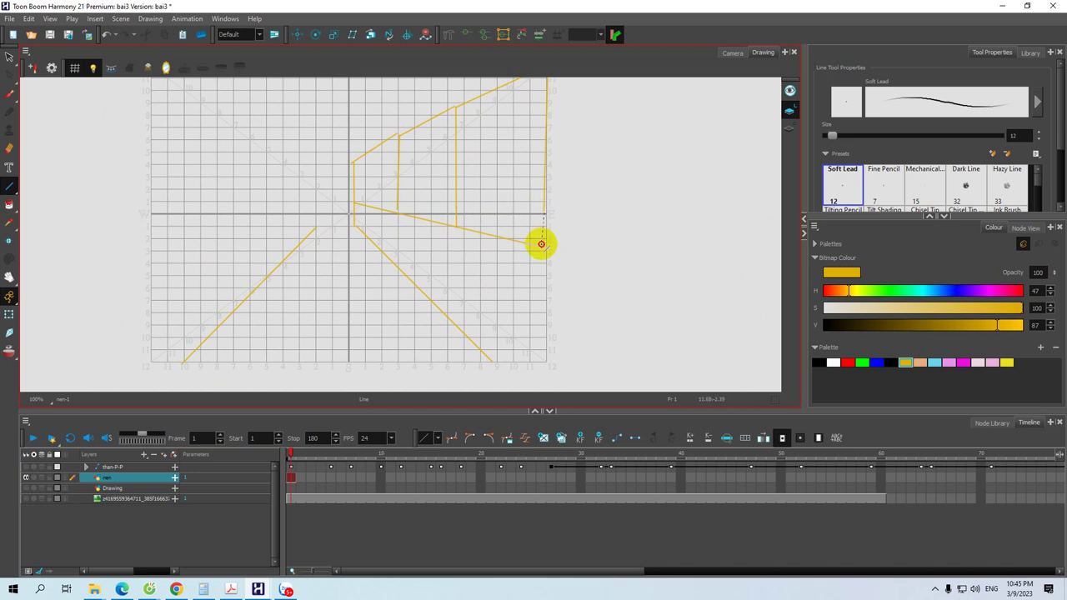
Draw eight upright window rectangles on the upper part of the right-hand building, making them larger toward its outer edge
left_click(12, 192)
left_click(43, 183)
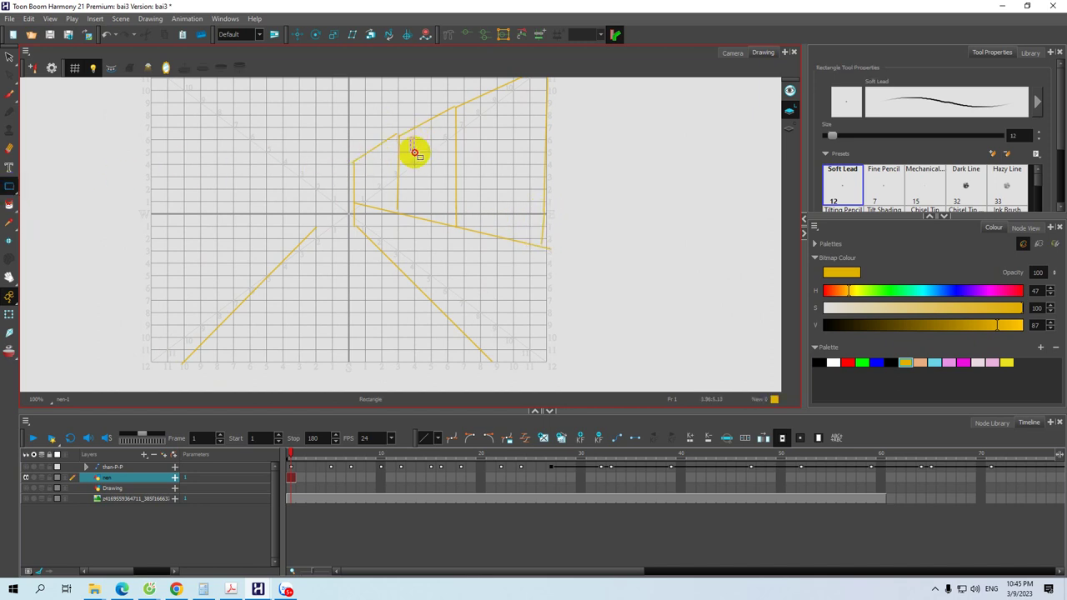
mouse_move(420, 158)
left_mouse_down()
mouse_move(365, 190)
mouse_move(441, 205)
left_mouse_up()
left_click_drag(467, 115, 476, 141)
mouse_move(497, 95)
left_mouse_down()
mouse_move(492, 114)
mouse_move(513, 140)
left_mouse_up()
mouse_move(469, 160)
left_mouse_down()
mouse_move(470, 200)
mouse_move(490, 210)
left_mouse_up()
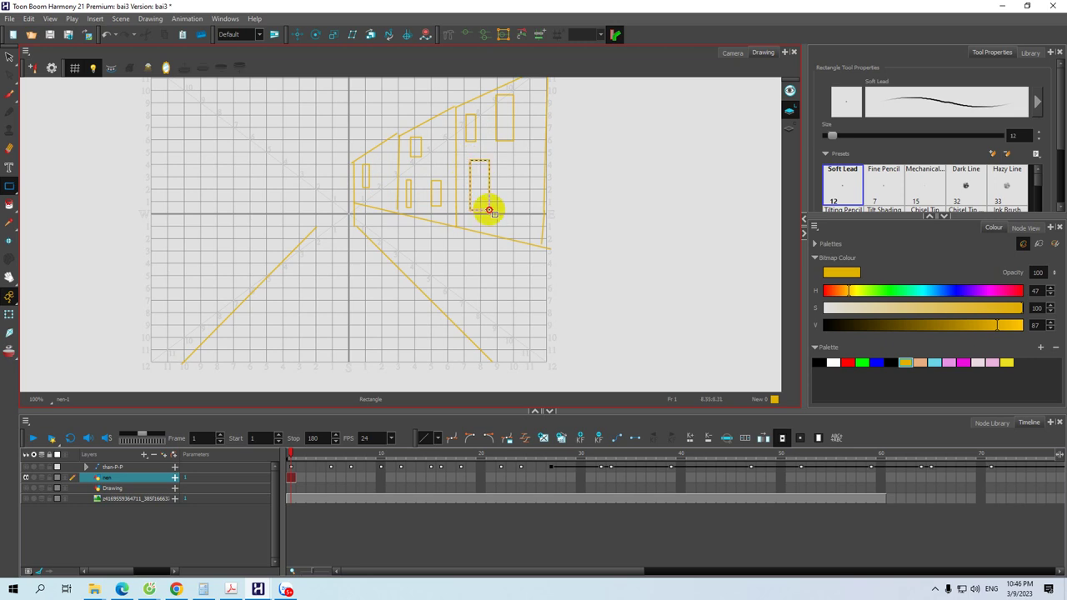
left_click_drag(510, 157, 534, 216)
Draw four upright rectangles below the right-hand building's dividing line, growing in size toward the outer edge
left_click_drag(450, 261, 458, 226)
left_click_drag(382, 178, 389, 200)
left_click_drag(408, 187, 424, 228)
scroll(448, 231, "down", 2)
left_click_drag(427, 173, 439, 224)
scroll(459, 228, "down", 2)
mouse_move(446, 173)
left_mouse_down()
mouse_move(444, 233)
mouse_move(472, 254)
left_mouse_up()
left_click_drag(425, 222, 478, 255)
mouse_move(372, 195)
left_mouse_down()
mouse_move(405, 230)
mouse_move(376, 183)
left_mouse_up()
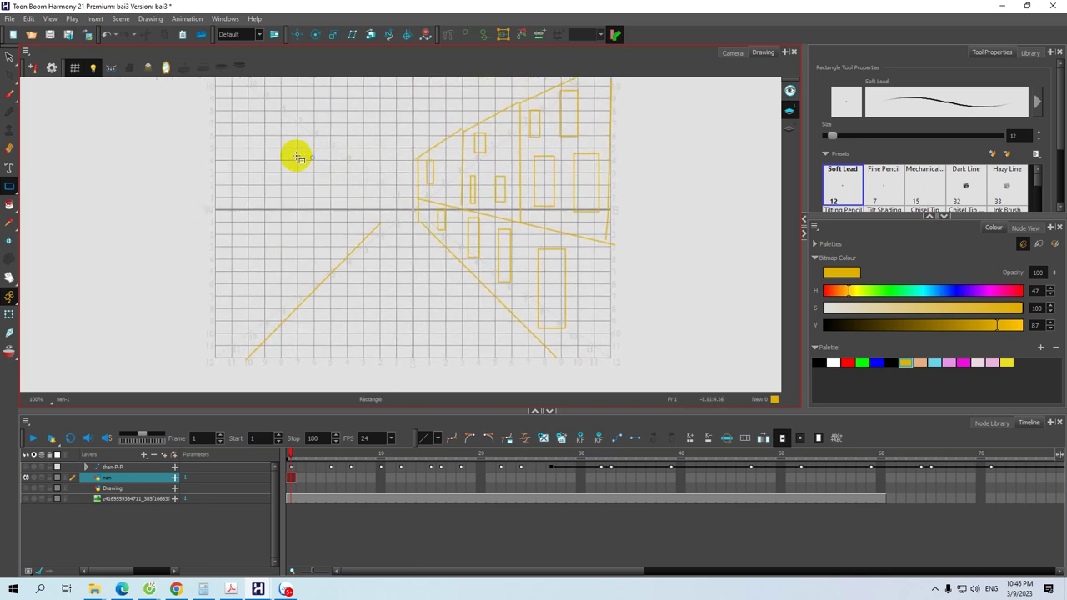
Draw the left-hand building's descending roofline and its short inner vertical edge with the Line tool
left_click(11, 190)
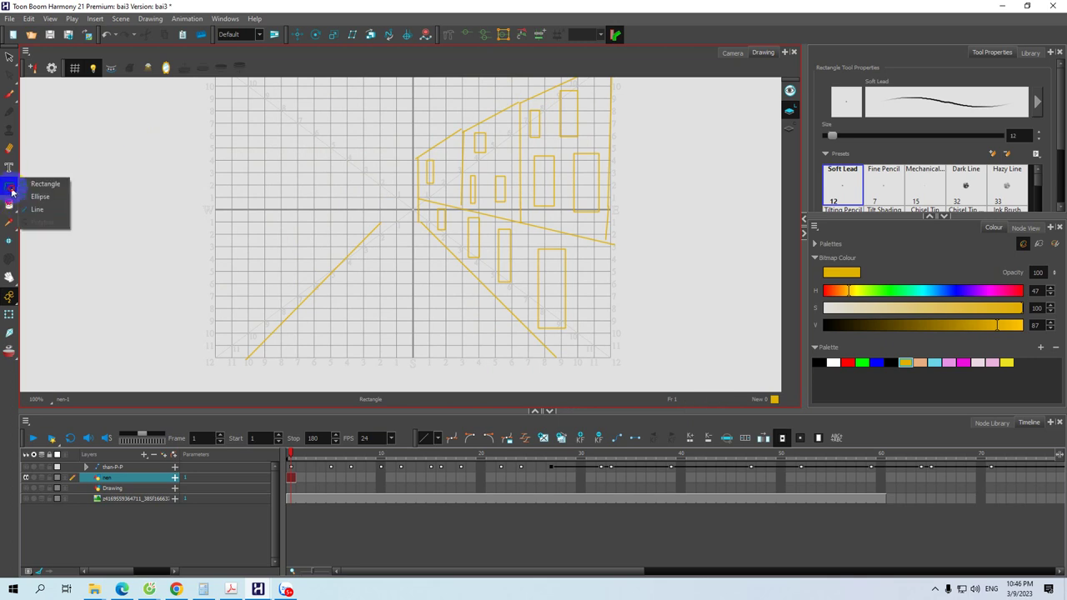
left_click(37, 209)
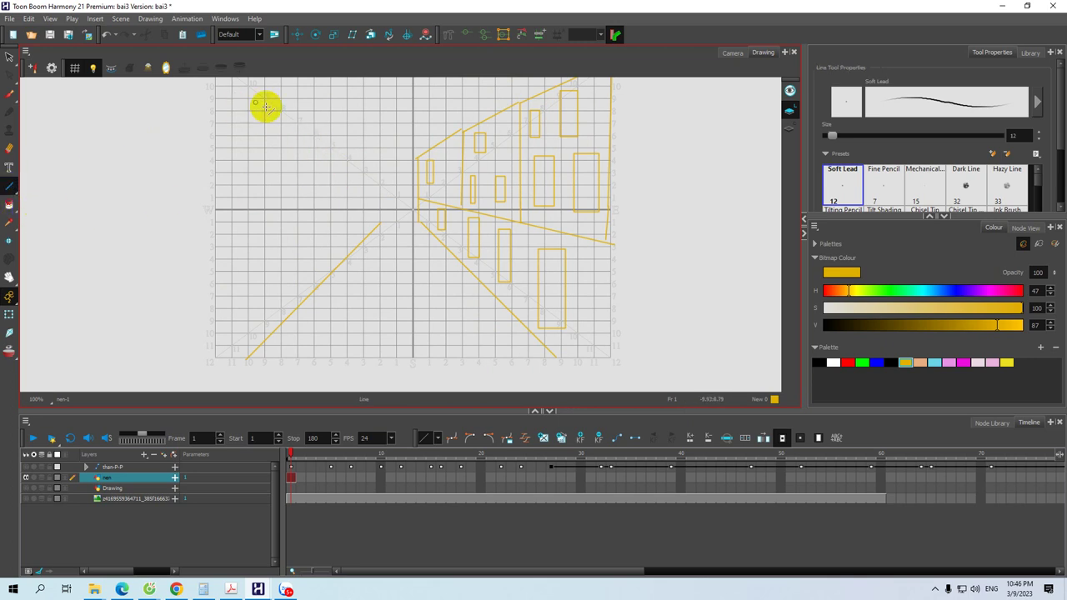
scroll(284, 125, "up", 1)
left_click_drag(215, 125, 367, 235)
scroll(362, 250, "down", 1)
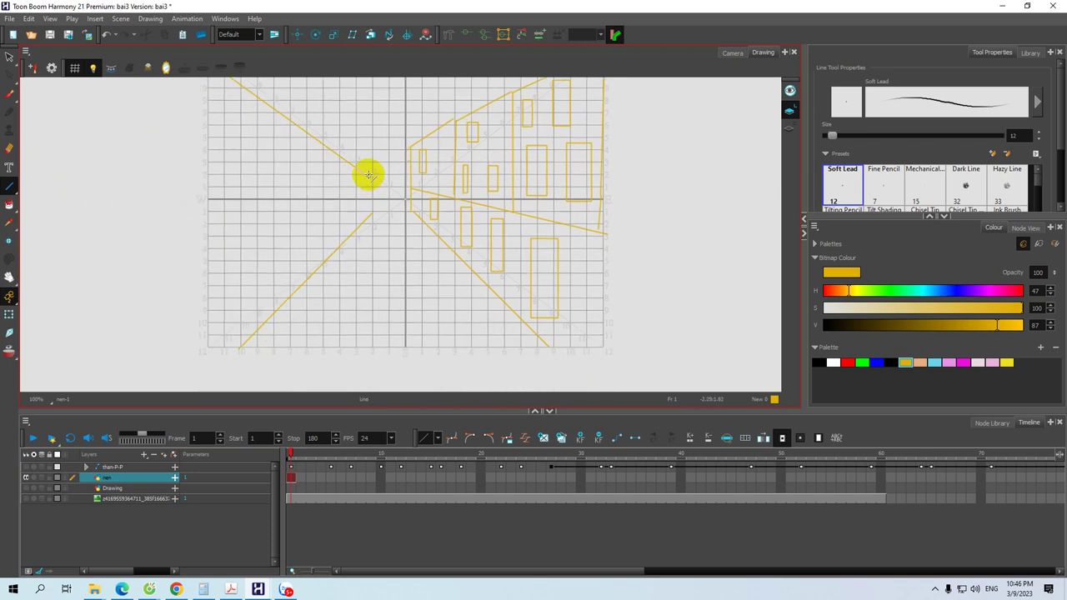
left_click_drag(368, 173, 371, 215)
left_click_drag(340, 208, 375, 220)
Divide the left-hand building with three vertical lines from its roofline down to the road edge
left_click_drag(380, 175, 377, 253)
left_click_drag(340, 146, 338, 296)
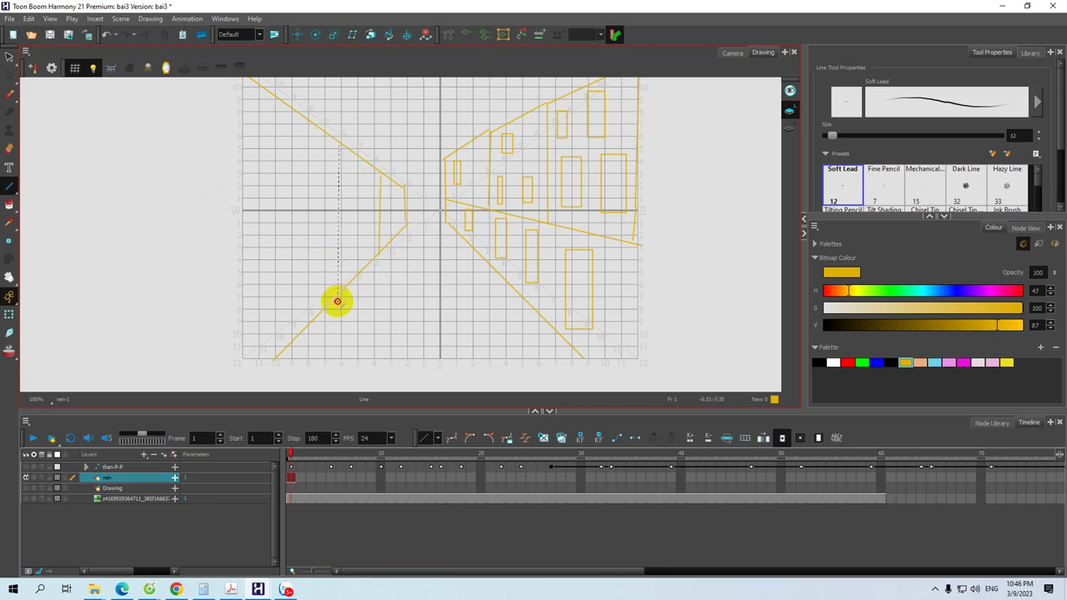
left_click_drag(289, 109, 294, 335)
scroll(277, 275, "up", 1)
Add a nearly horizontal dividing line across the left-hand building and close its outline along the outer and bottom edges
left_click_drag(262, 222, 387, 216)
left_click_drag(421, 217, 421, 217)
left_click_drag(355, 250, 371, 245)
left_click_drag(314, 150, 315, 173)
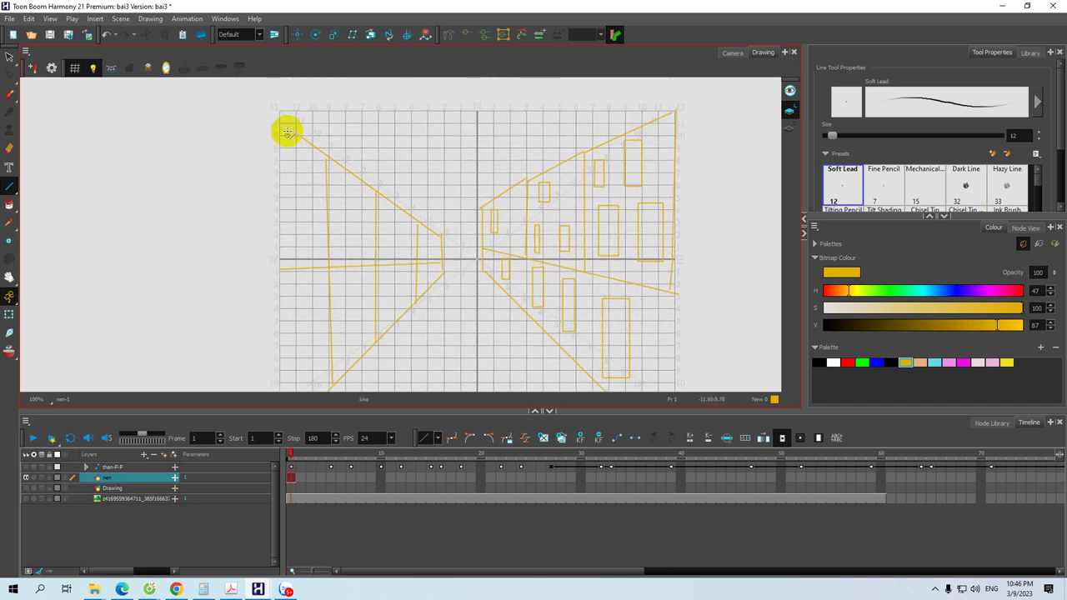
mouse_move(301, 266)
left_mouse_down()
mouse_move(297, 198)
mouse_move(282, 320)
mouse_move(322, 308)
left_mouse_up()
mouse_move(424, 230)
left_mouse_down()
mouse_move(419, 265)
mouse_move(402, 268)
left_mouse_up()
Fill all twelve rectangles of the right-hand building with magenta using the Paint tool
left_click(961, 364)
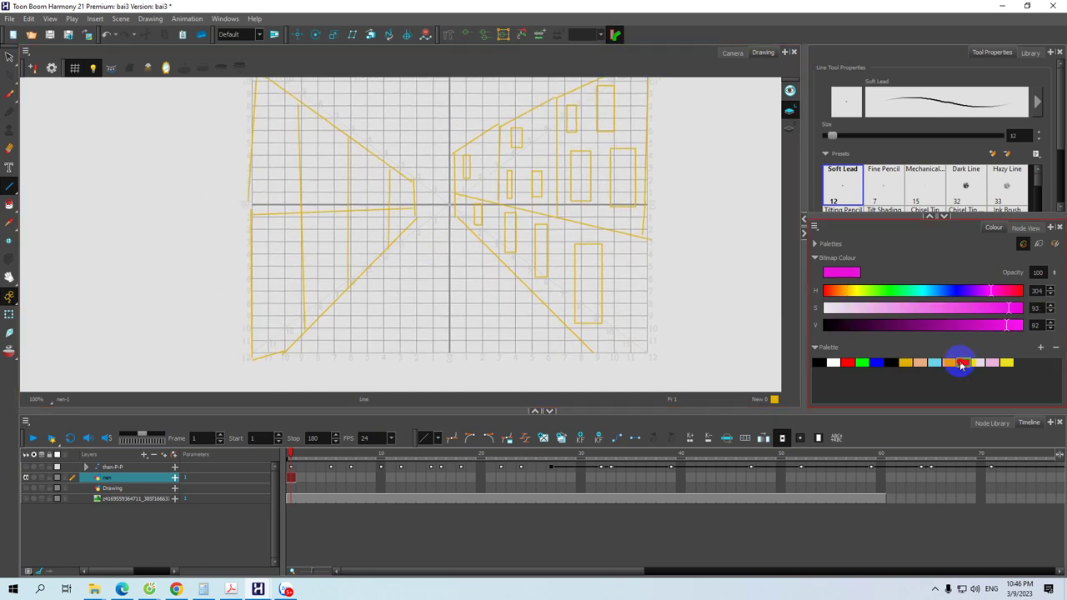
scroll(508, 195, "up", 2)
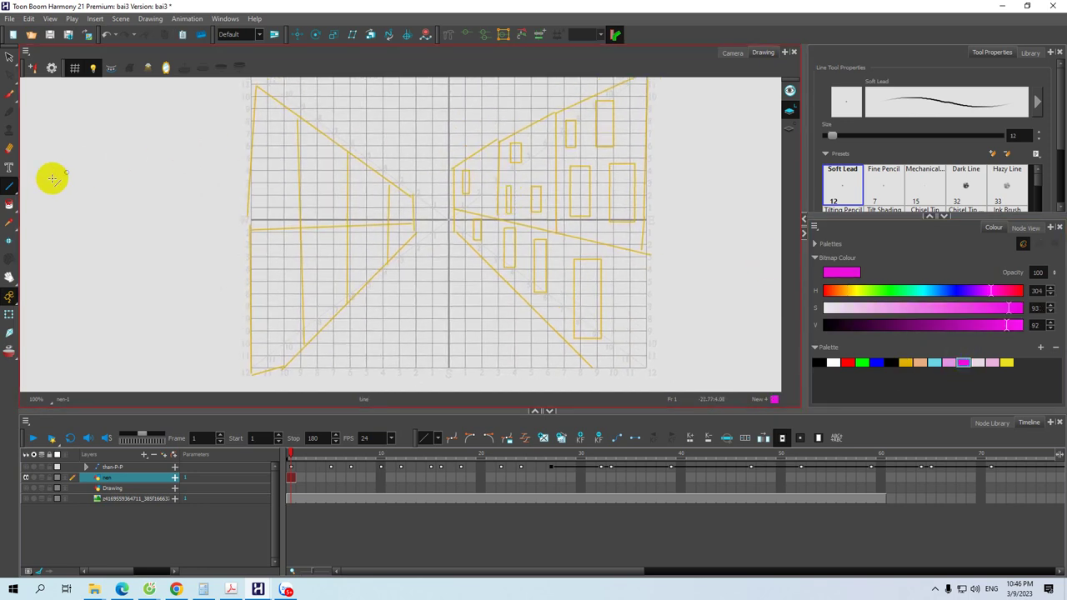
left_click(9, 204)
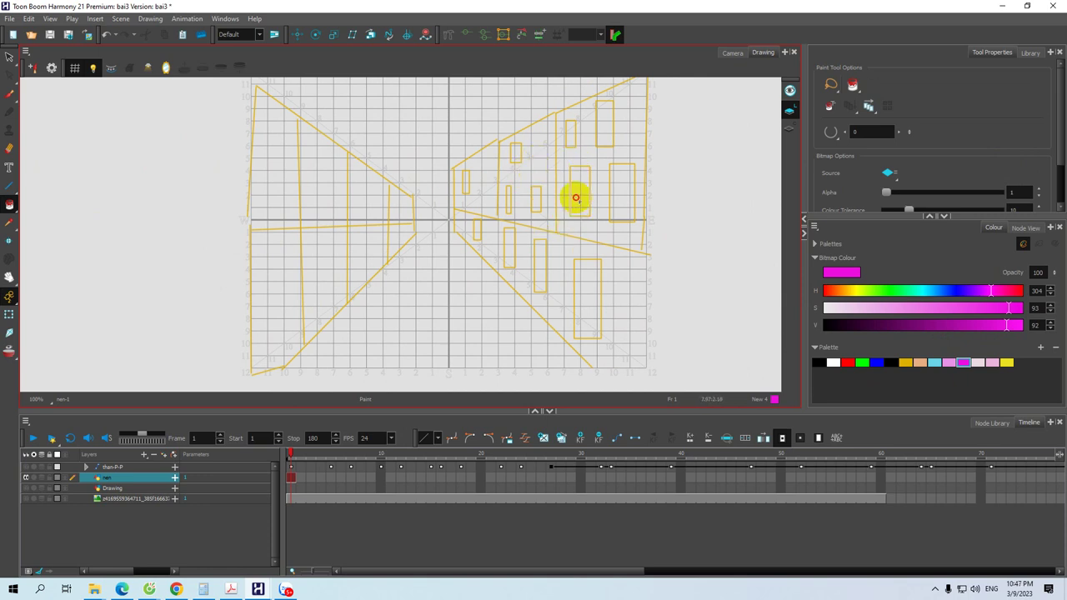
left_click(617, 195)
left_click(605, 127)
left_click(571, 133)
left_click(514, 154)
left_click(533, 199)
left_click(509, 199)
left_click(465, 181)
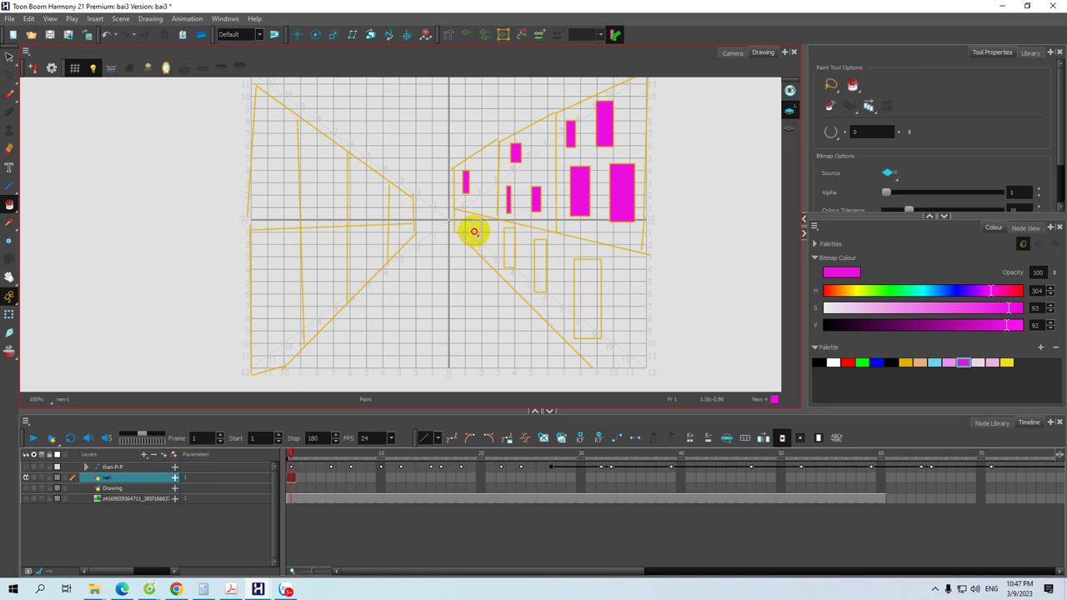
left_click(507, 246)
left_click(476, 233)
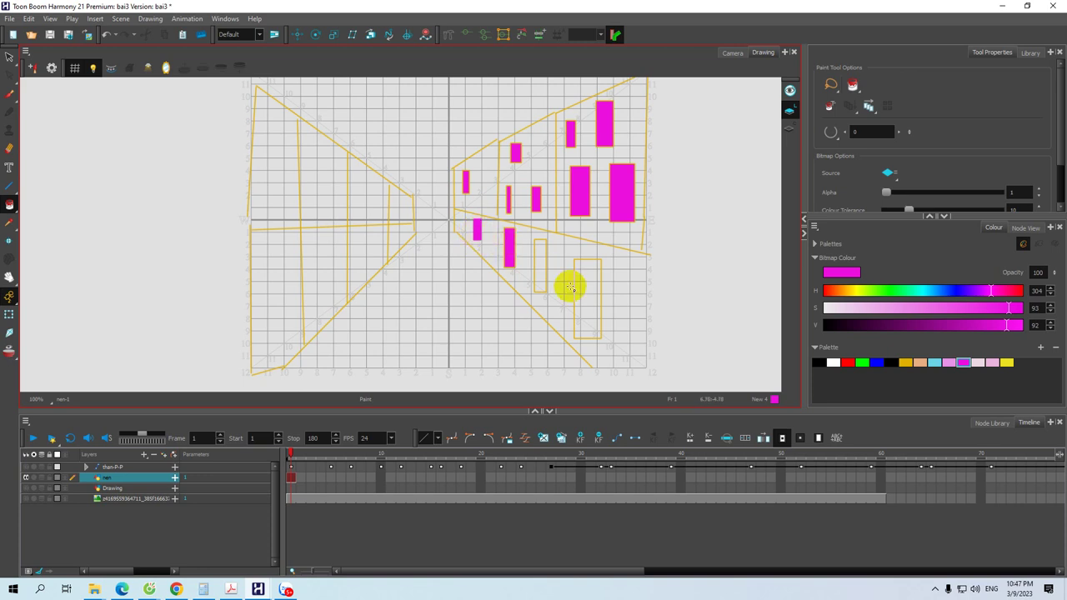
left_click(584, 296)
left_click(539, 271)
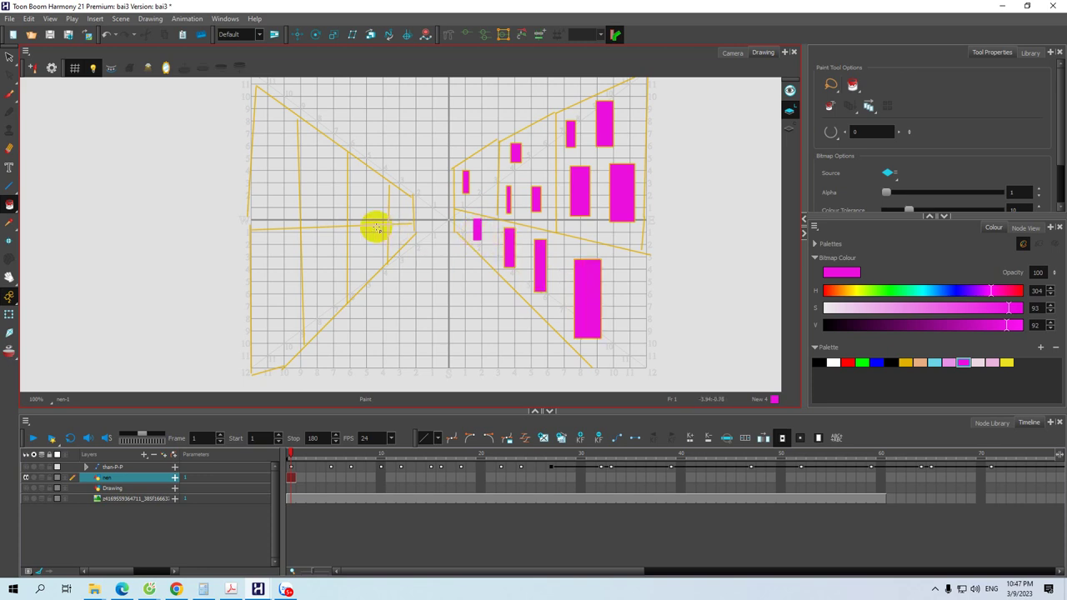
Draw eight magenta window rectangles on the left-hand building, four above and four below its dividing line
left_click_drag(11, 192, 46, 181)
left_click_drag(363, 180, 374, 209)
left_click_drag(314, 156, 332, 200)
left_click_drag(267, 145, 272, 194)
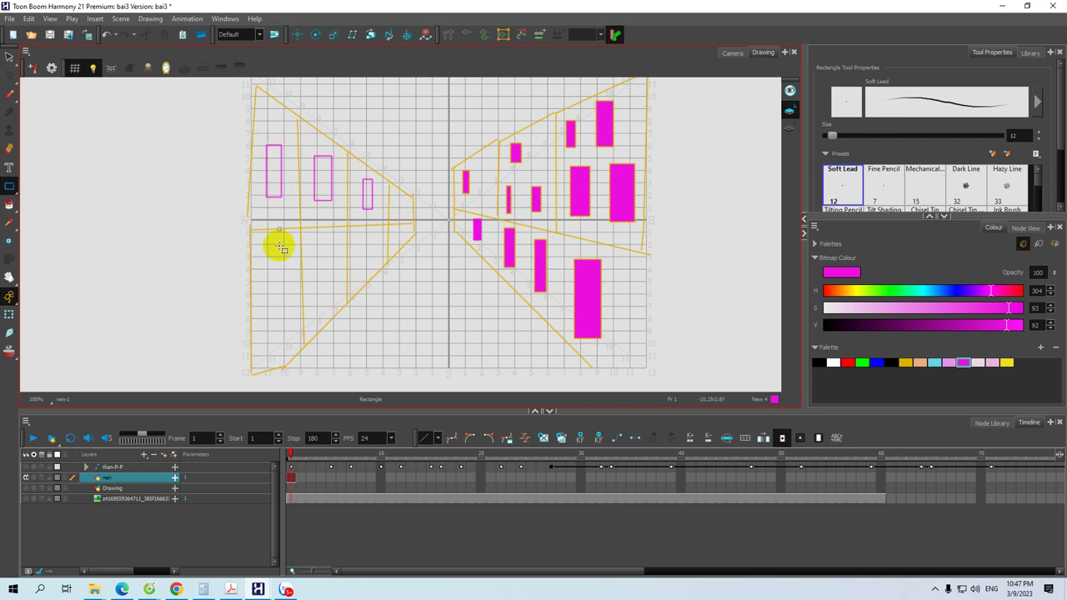
mouse_move(267, 262)
left_mouse_down()
mouse_move(272, 309)
mouse_move(289, 310)
left_mouse_up()
left_click_drag(314, 249, 332, 288)
mouse_move(361, 234)
left_mouse_down()
mouse_move(361, 256)
mouse_move(373, 262)
mouse_move(401, 241)
mouse_move(405, 213)
left_mouse_up()
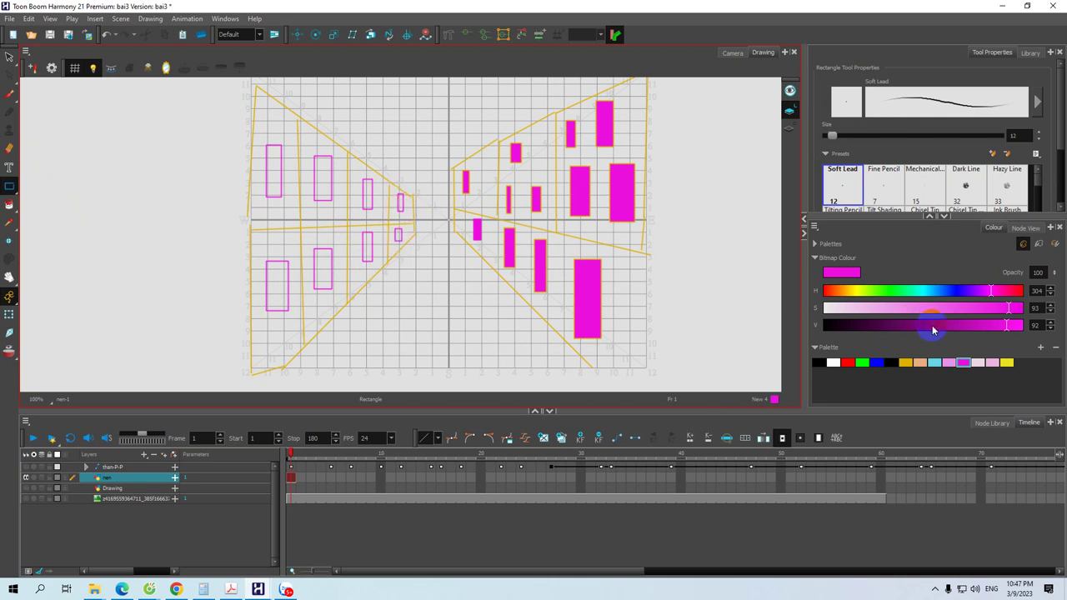
Darken the magenta to a brightness value of 56 and fill the left-hand building's eight rectangles with it
left_click(934, 325)
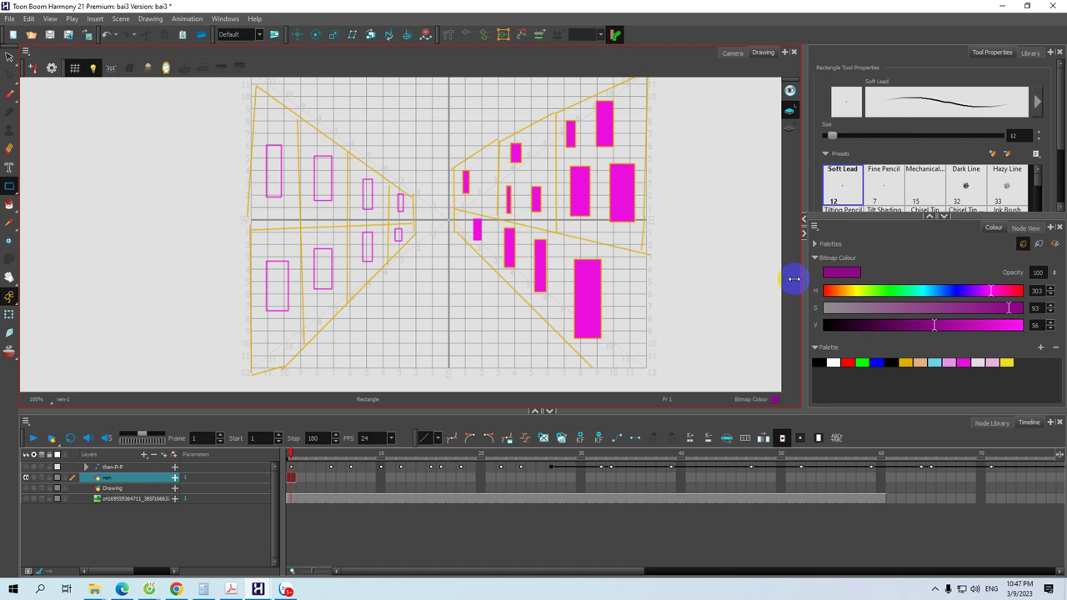
left_click(9, 204)
left_click(324, 183)
left_click(367, 197)
left_click(397, 236)
left_click(366, 246)
left_click(317, 271)
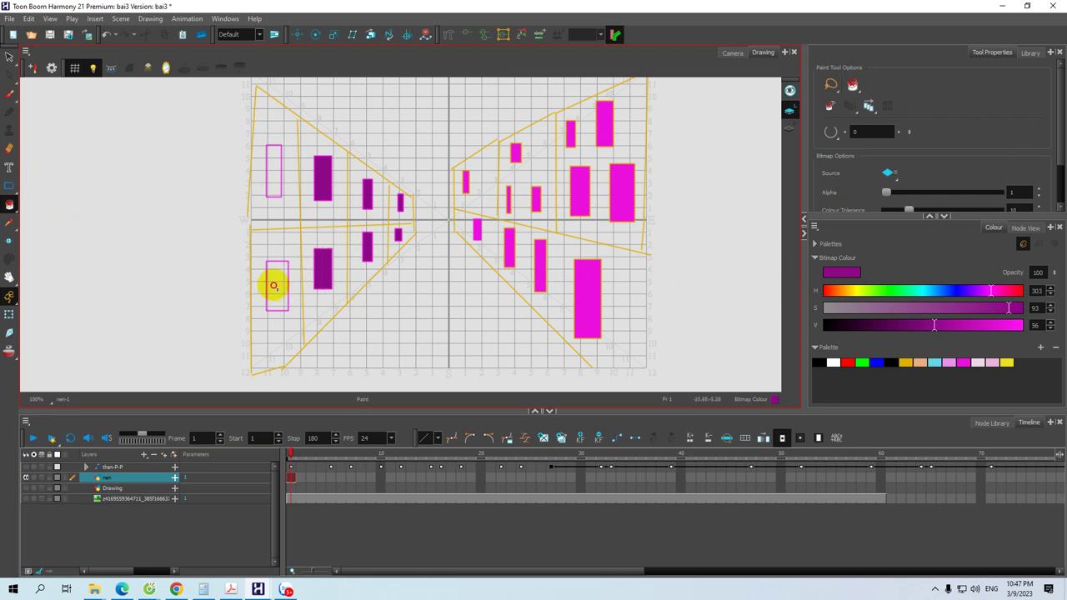
left_click(275, 281)
left_click(273, 177)
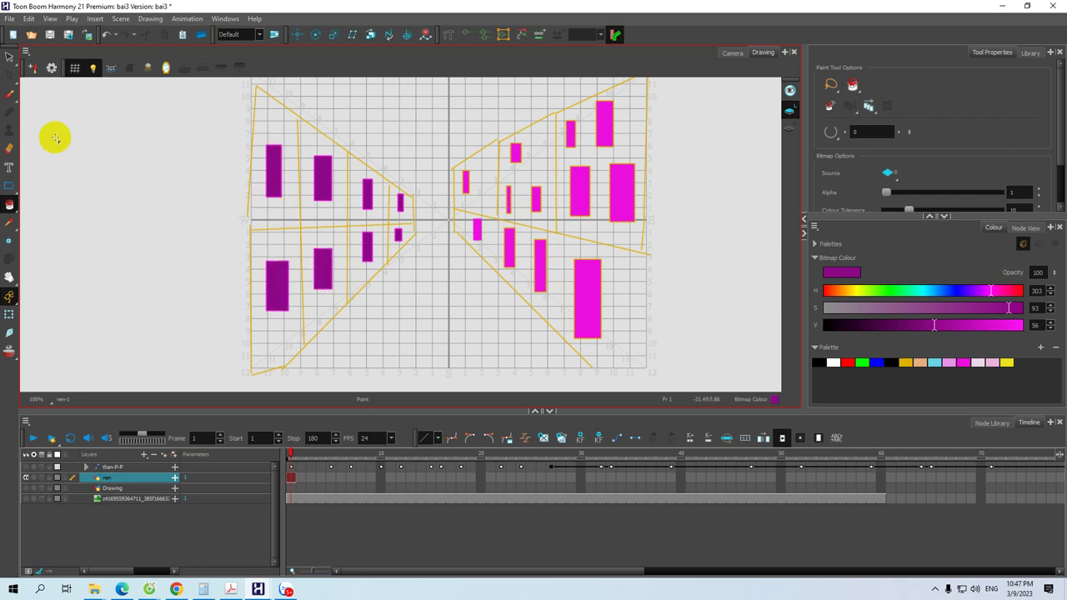
Close the gap in the left-hand building's outer edge with a short golden-yellow line
left_click(10, 190)
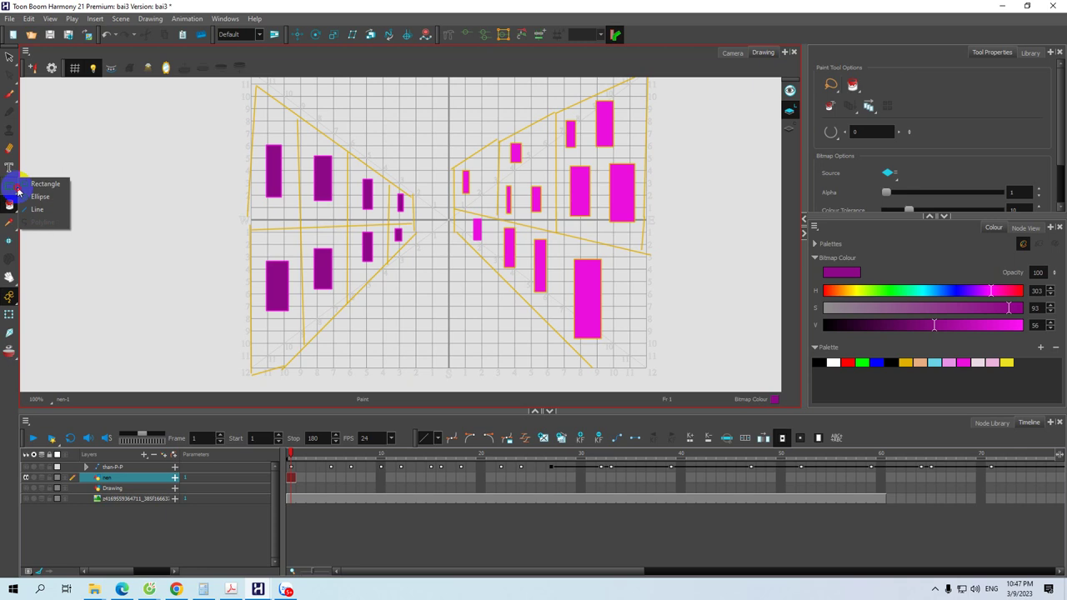
left_click(36, 209)
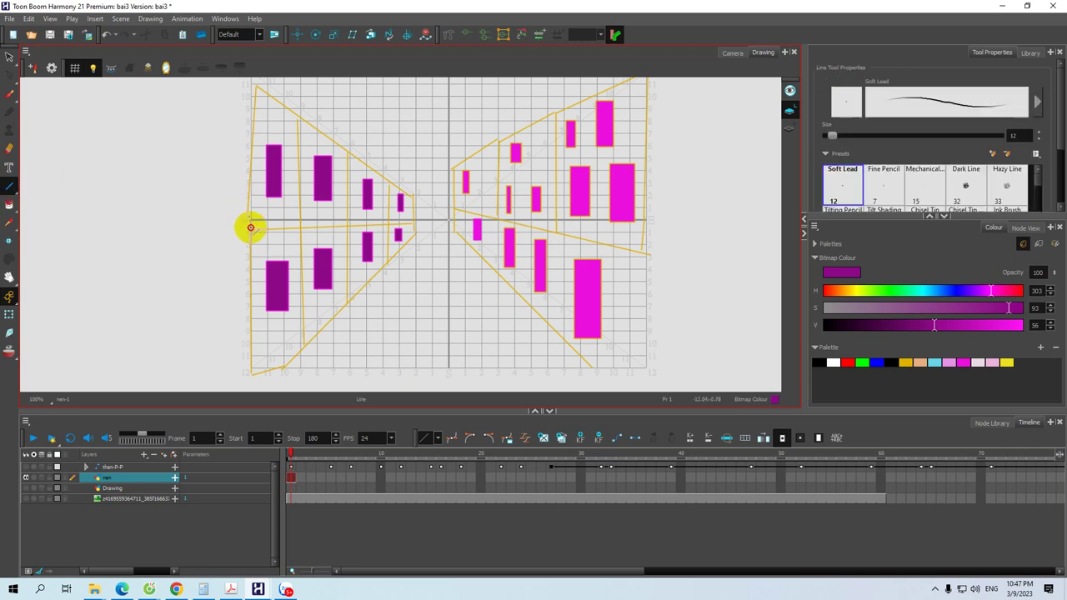
left_click(904, 363)
left_click_drag(250, 208, 283, 242)
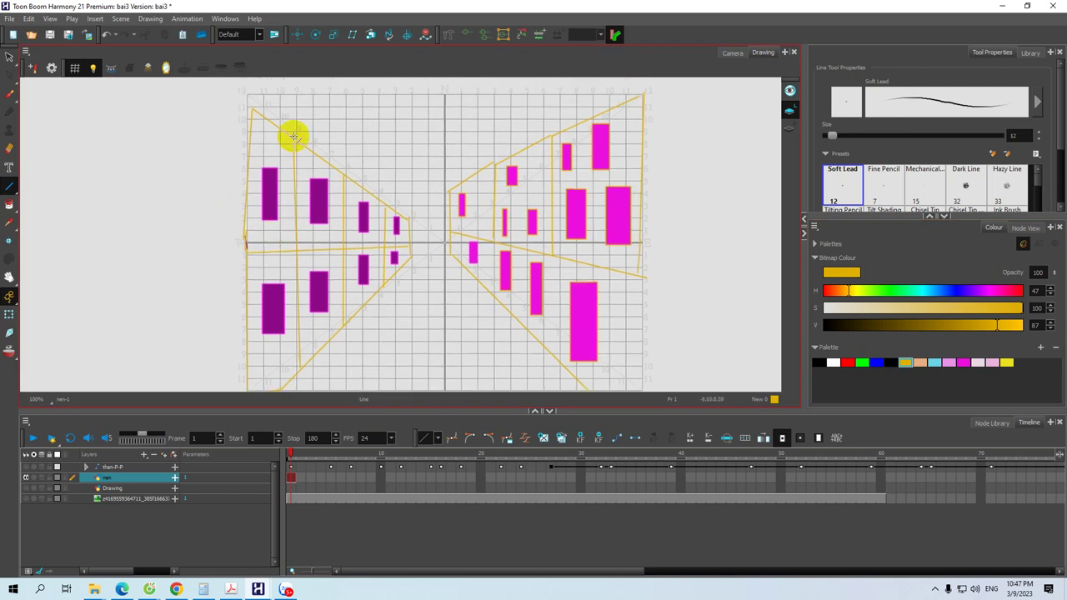
Close the right-hand building's outline with golden-yellow lines down its outer edge, along its bottom and along the sloping roof edge
left_click_drag(343, 202, 325, 186)
left_click_drag(476, 146, 537, 133)
left_click_drag(527, 198, 516, 170)
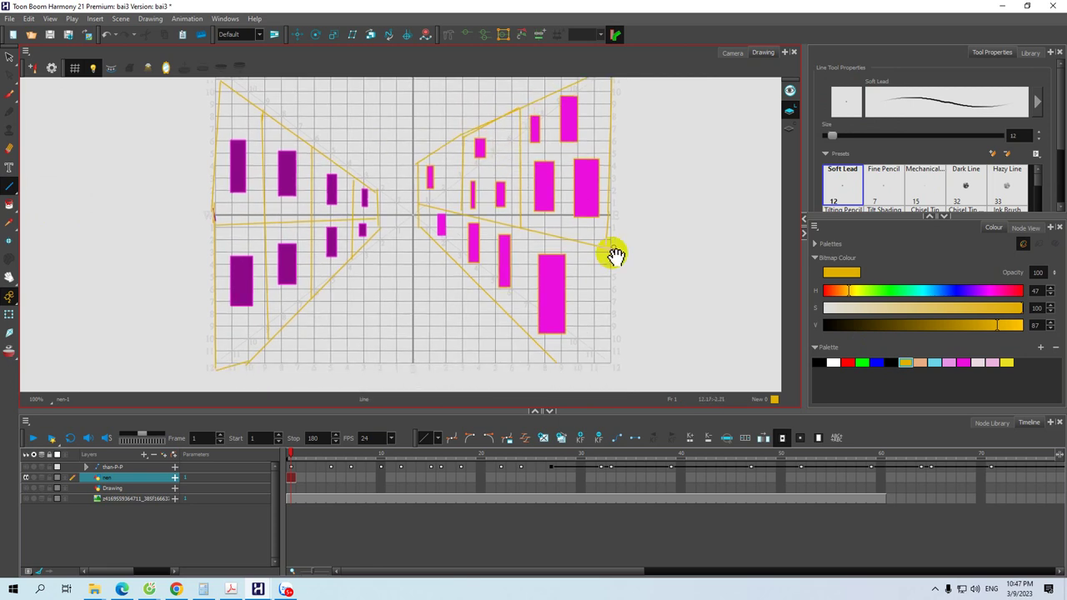
left_click_drag(610, 260, 600, 226)
left_click_drag(599, 178, 595, 327)
key("space")
left_click_drag(563, 282, 583, 310)
left_click_drag(463, 170, 470, 185)
left_click_drag(480, 142, 537, 117)
key("space")
left_click_drag(317, 153, 331, 159)
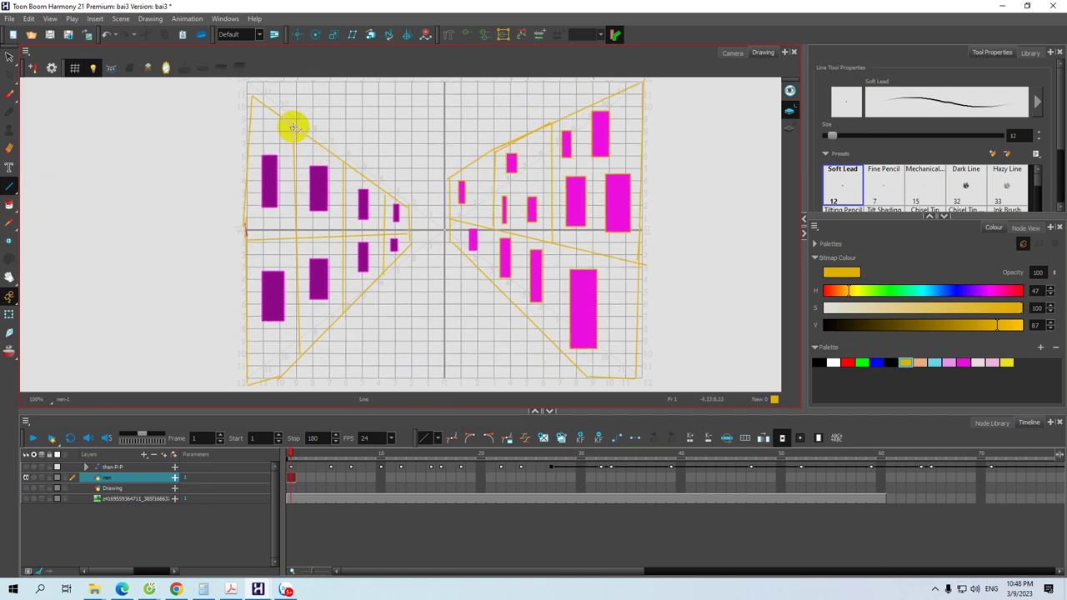
Close gaps in the left-hand building's outline by retracing its first divider, lower sloping edge and outer bottom corner with golden-yellow lines
left_click_drag(294, 127, 296, 237)
key("space")
left_click_drag(333, 332, 333, 303)
left_click_drag(282, 350, 342, 283)
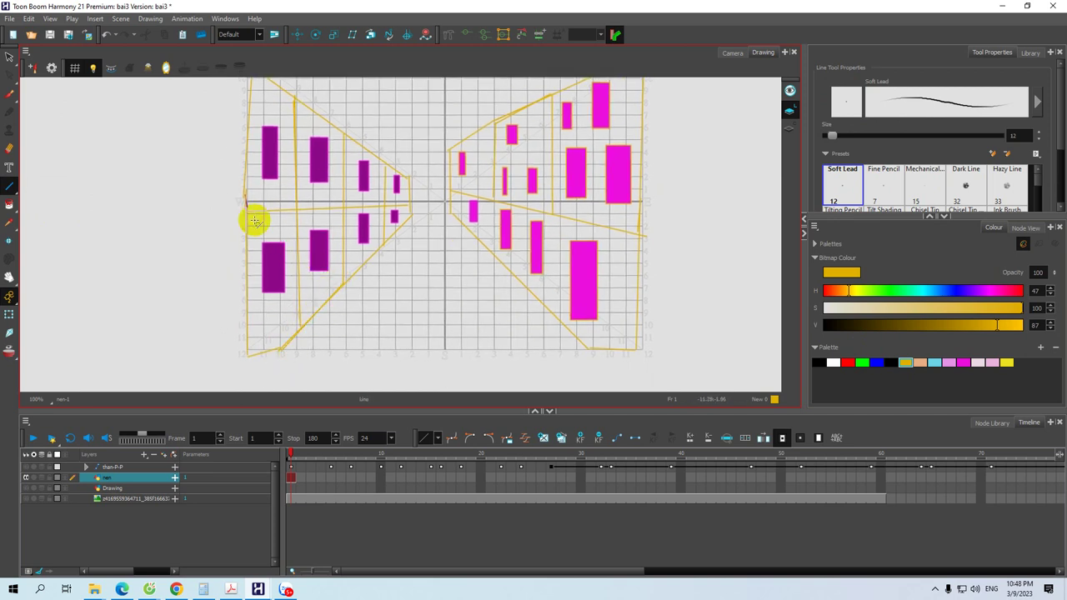
mouse_move(242, 204)
left_mouse_down()
mouse_move(241, 328)
mouse_move(270, 350)
mouse_move(284, 346)
left_mouse_up()
Fill the two outer sections of the left-hand building, above and below the dividing line, with golden yellow using the Paint tool
left_click(10, 209)
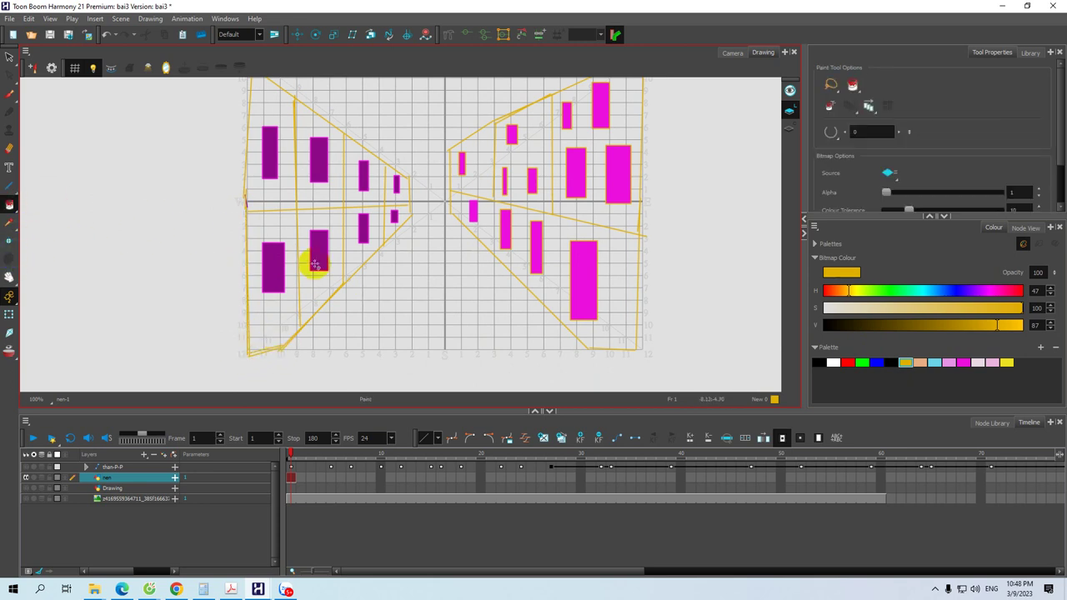
left_click(313, 289)
left_click(281, 220)
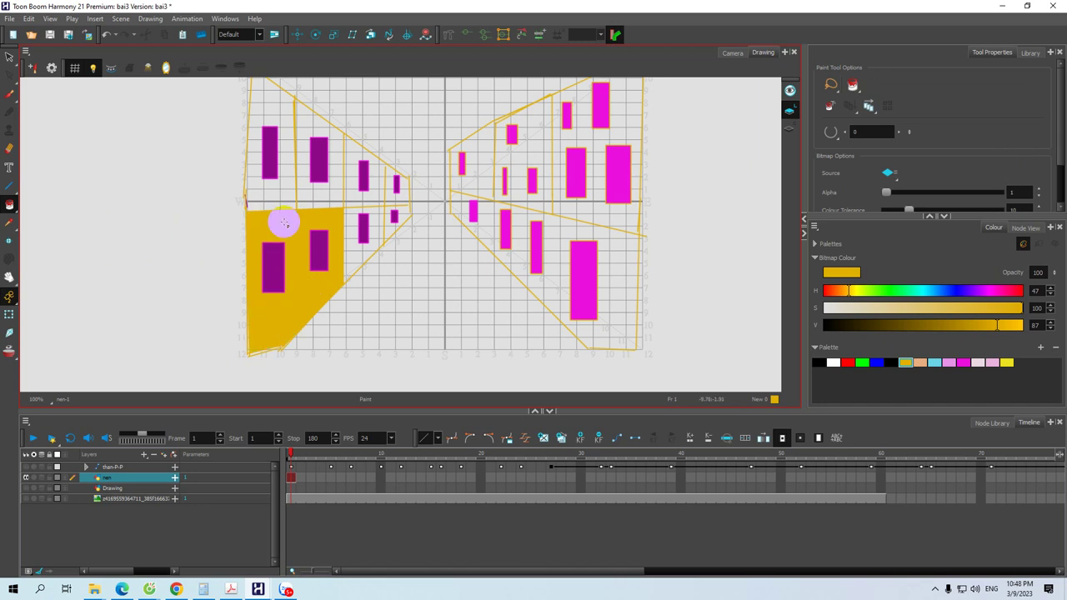
left_click(281, 175)
left_click(340, 194)
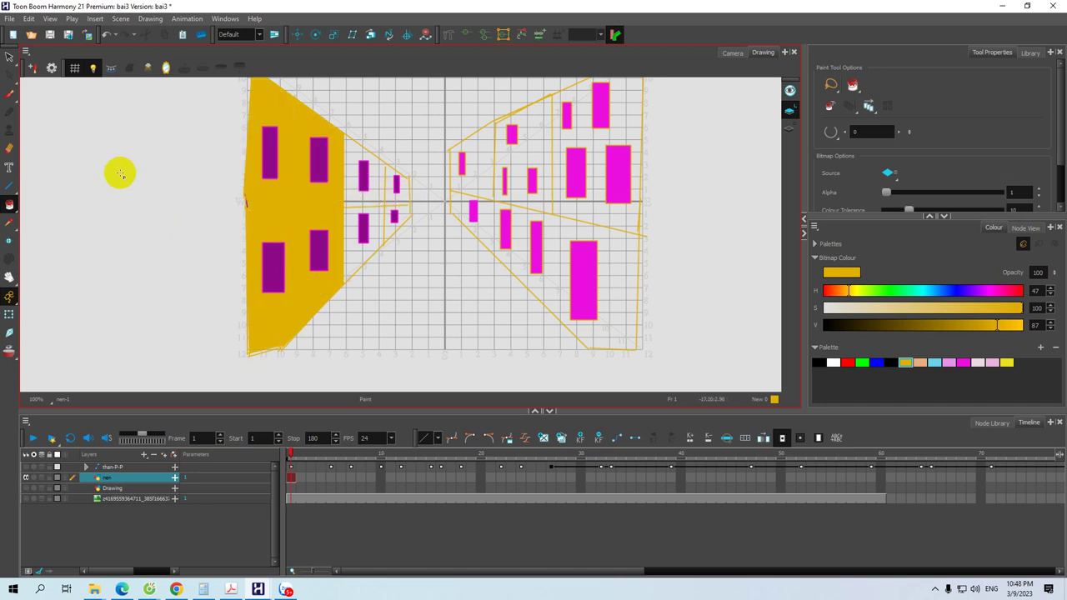
Close the narrow inner end of the left-hand building with golden-yellow lines along its inner edge and lower sloping edge
left_click(9, 187)
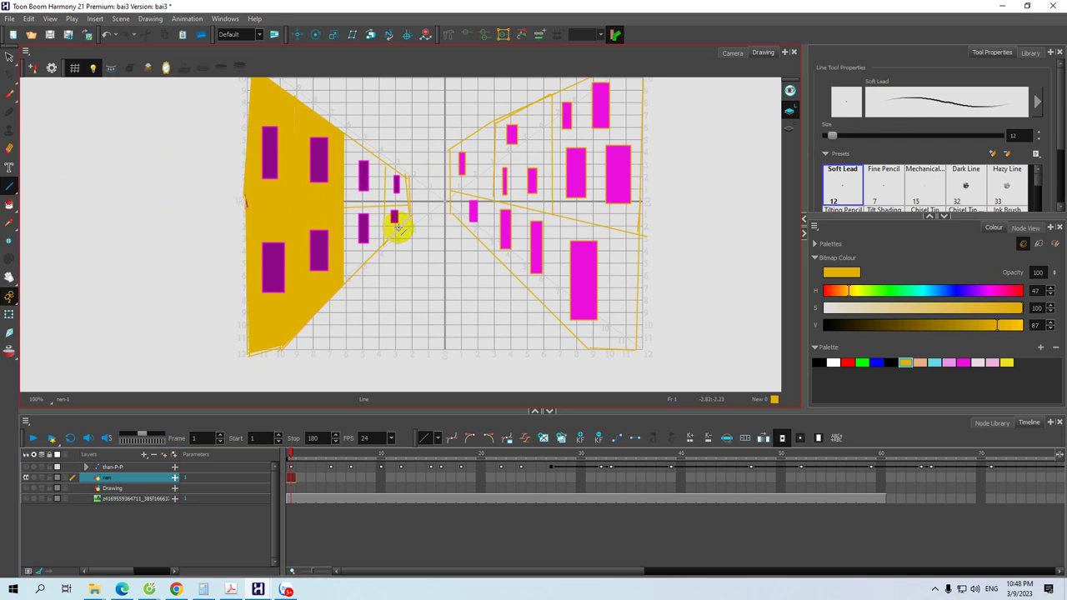
key("2")
key("2")
key("2")
key("space")
left_click_drag(421, 132, 435, 171)
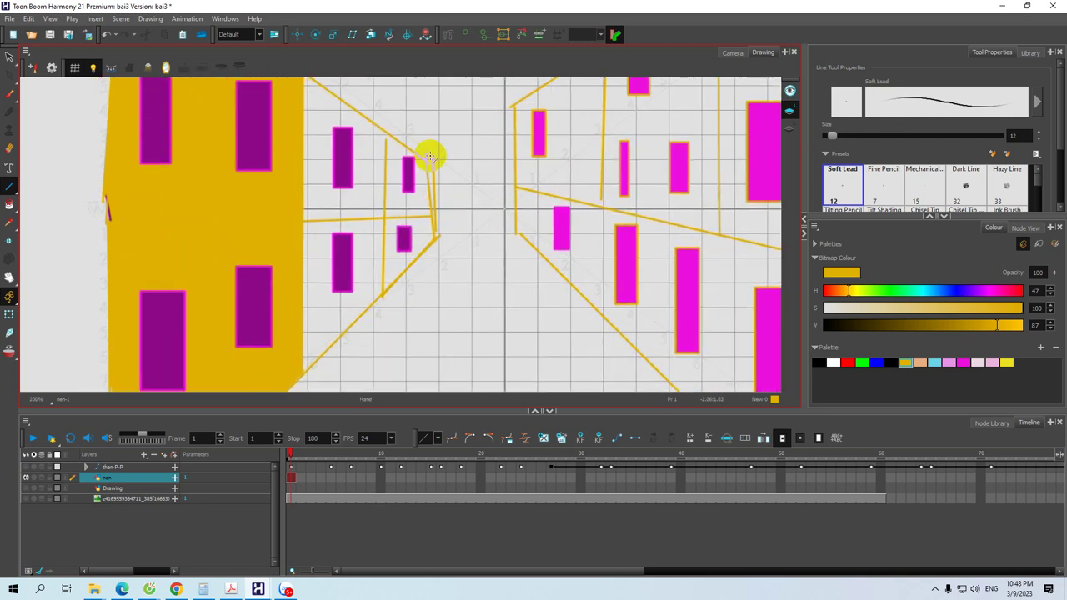
key("space")
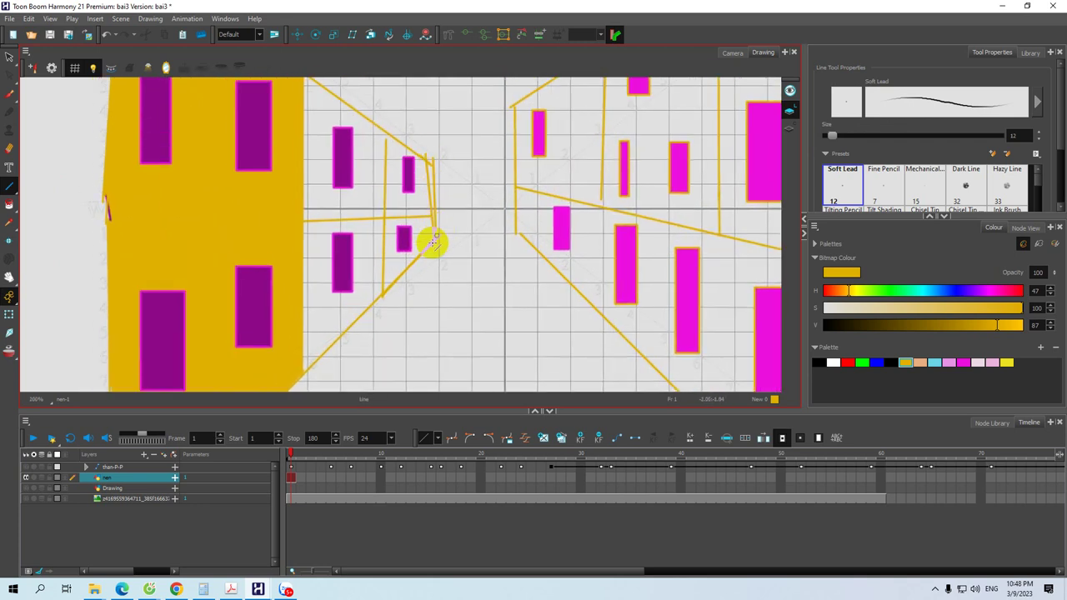
left_click_drag(384, 233, 403, 242)
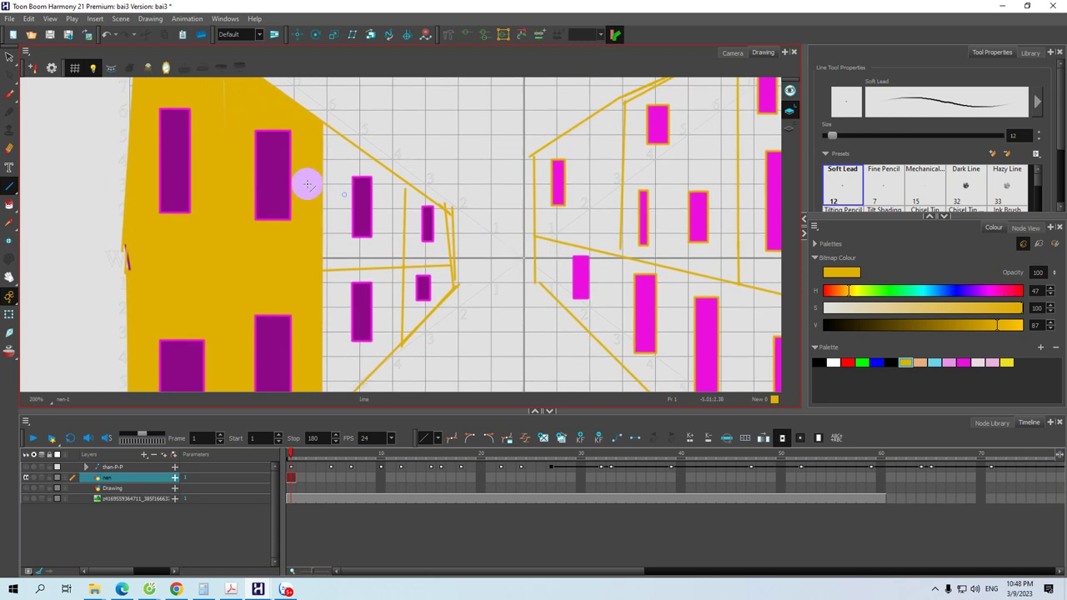
Fill the left-hand building's remaining inner sections and the right-hand building's upper inner part with golden yellow
left_click(9, 206)
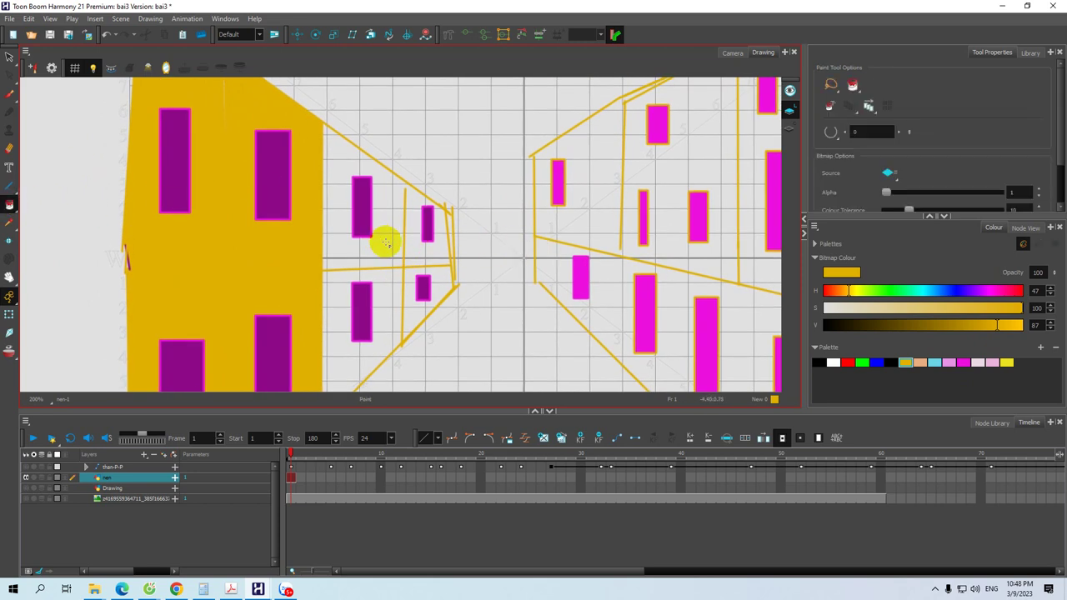
left_click(379, 238)
left_click(399, 305)
left_click(419, 307)
key("space")
left_click_drag(481, 261, 422, 235)
left_click(512, 197)
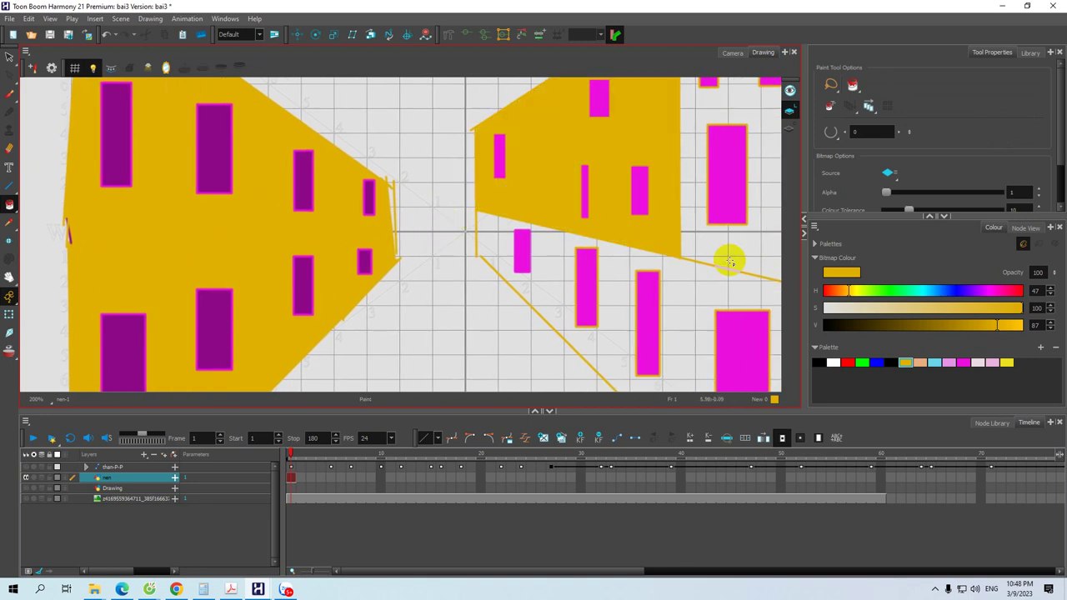
Darken the golden yellow to a brightness value of 28 and refill the left-hand building and the right-hand building's upper inner part
left_click(896, 325)
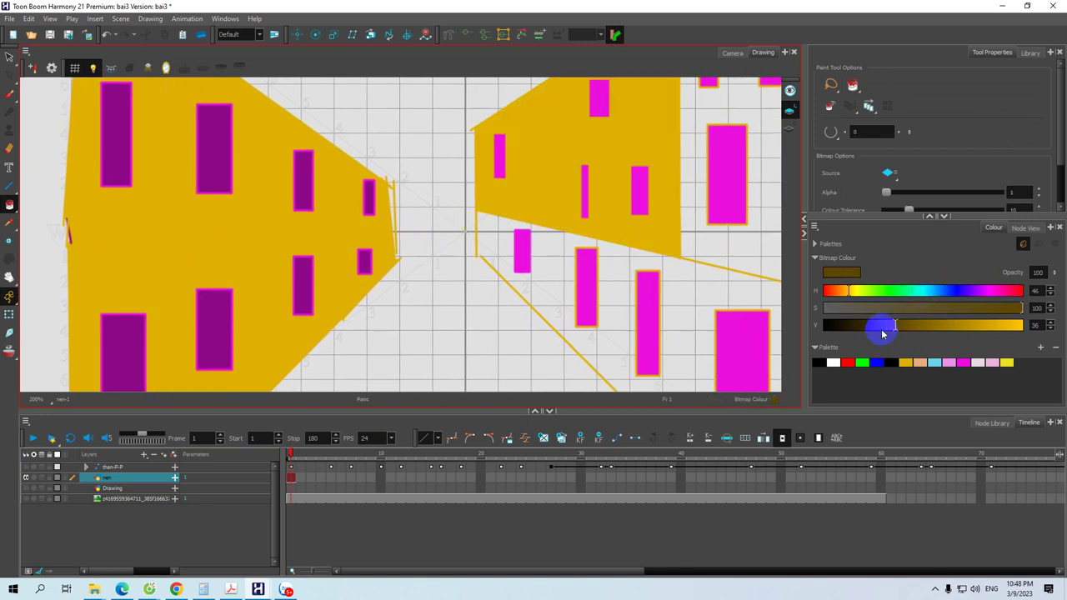
left_click(878, 325)
left_click(283, 230)
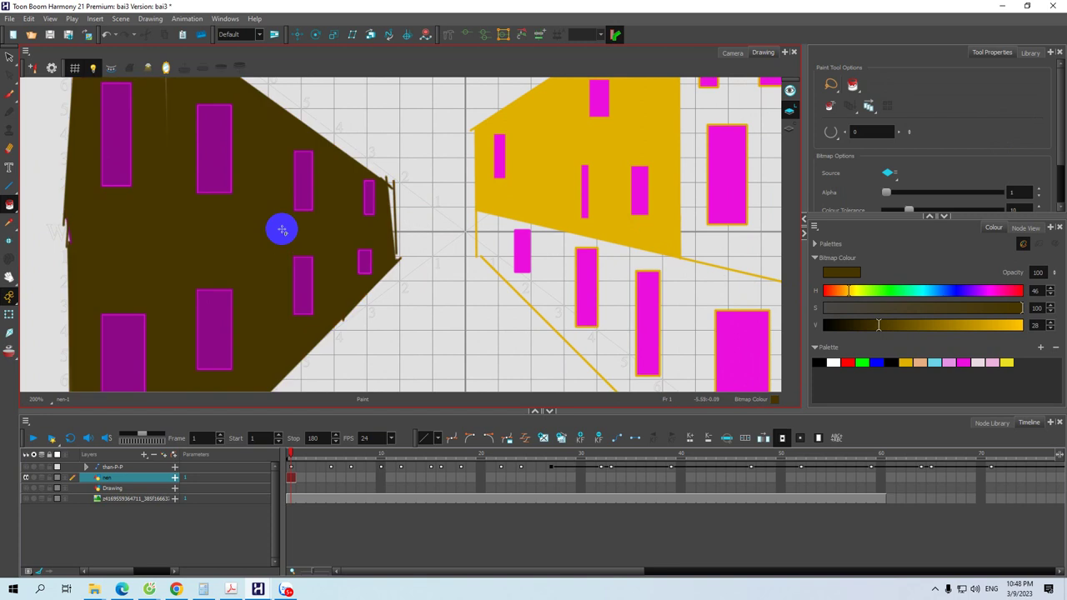
left_click_drag(455, 248, 419, 241)
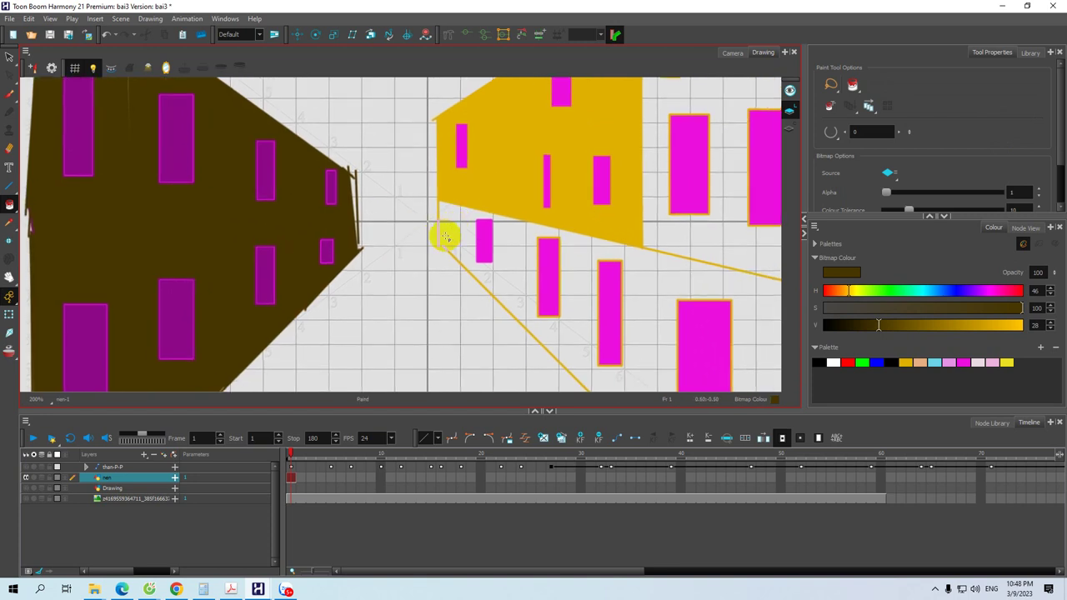
left_click(496, 176)
Close the gaps in the right-hand building's outline with short dark brown lines at its inner and bottom corners, outer edge and top corner
mouse_move(526, 241)
left_mouse_down()
mouse_move(492, 240)
mouse_move(505, 236)
mouse_move(511, 292)
left_mouse_up()
mouse_move(544, 202)
left_mouse_down()
mouse_move(514, 283)
mouse_move(553, 199)
left_mouse_up()
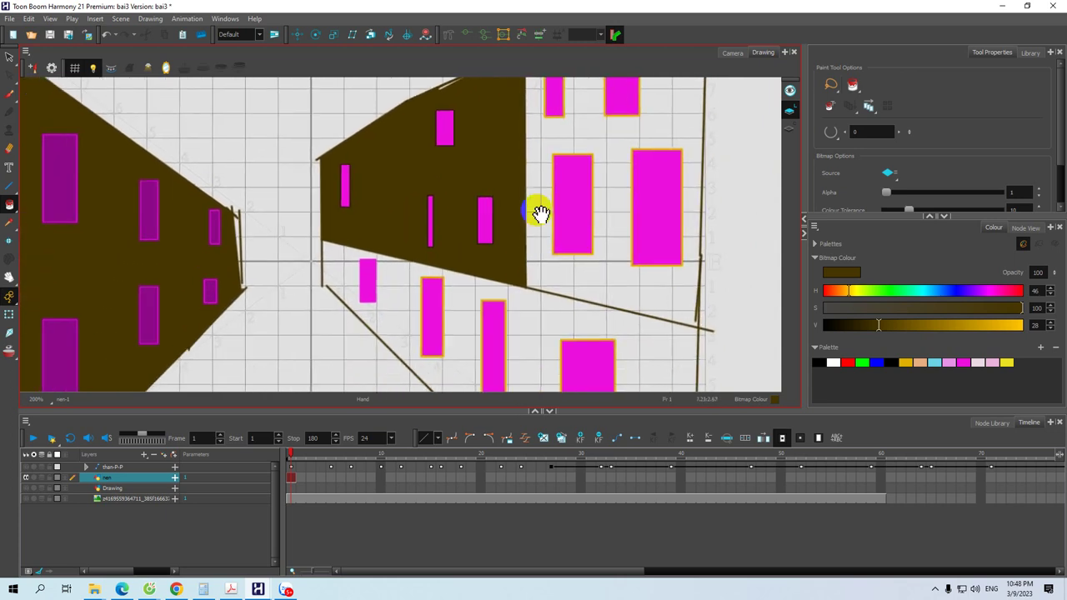
left_click(10, 185)
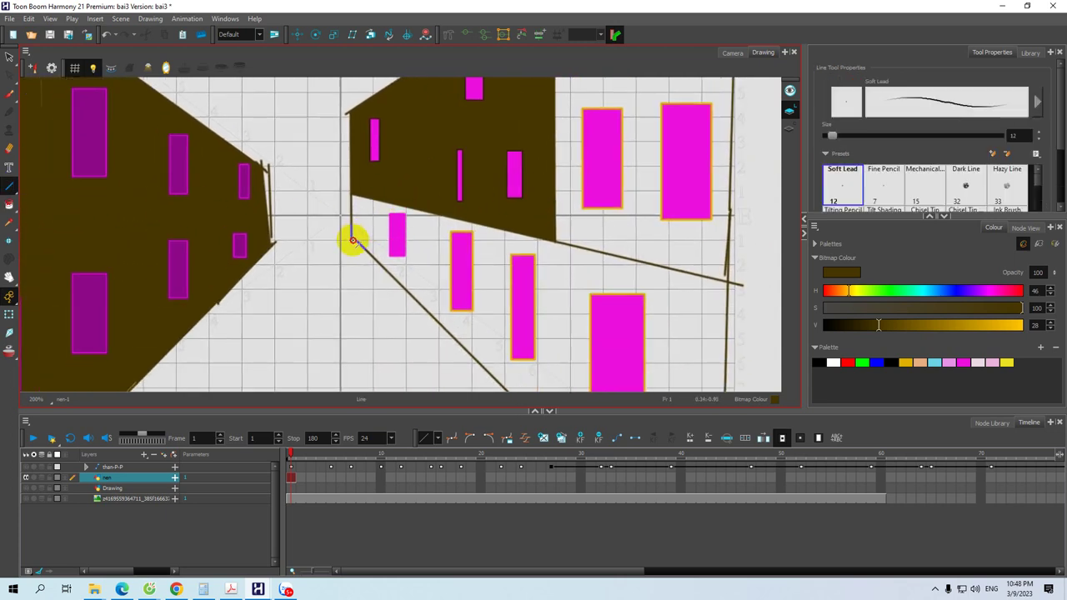
key("space")
left_click_drag(415, 274, 368, 204)
left_click_drag(436, 300, 388, 200)
left_click_drag(447, 262, 431, 245)
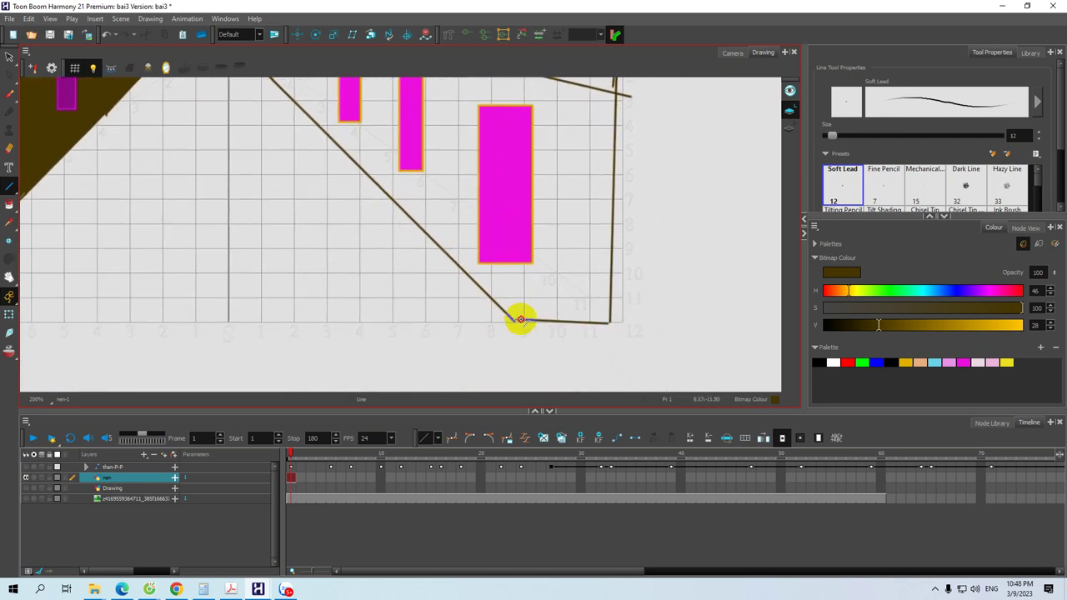
scroll(602, 280, "up", 5)
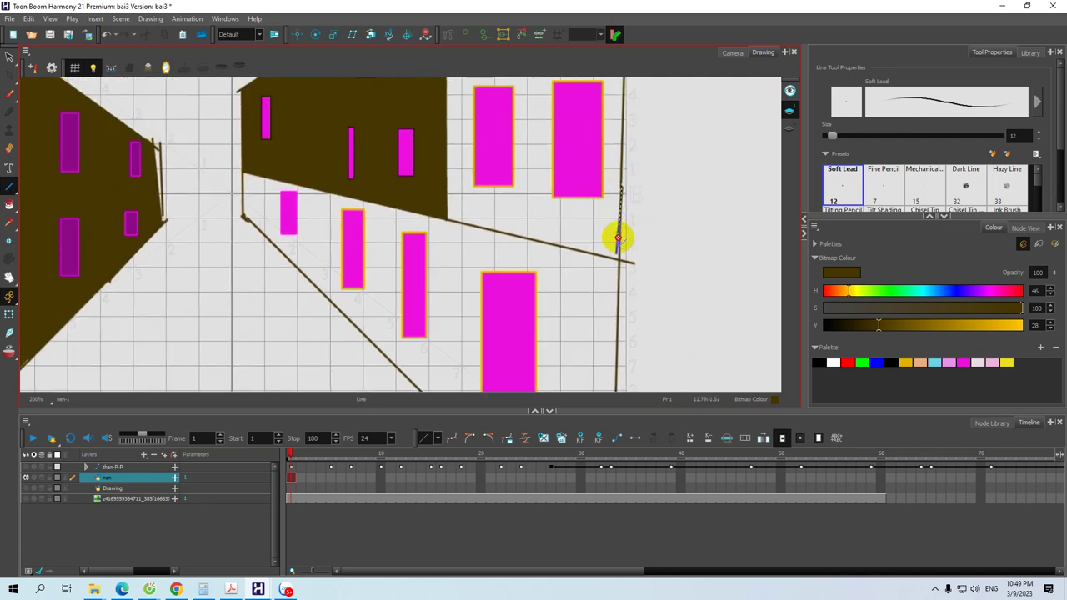
key("space")
mouse_move(613, 210)
left_mouse_down()
mouse_move(615, 371)
mouse_move(631, 247)
left_mouse_up()
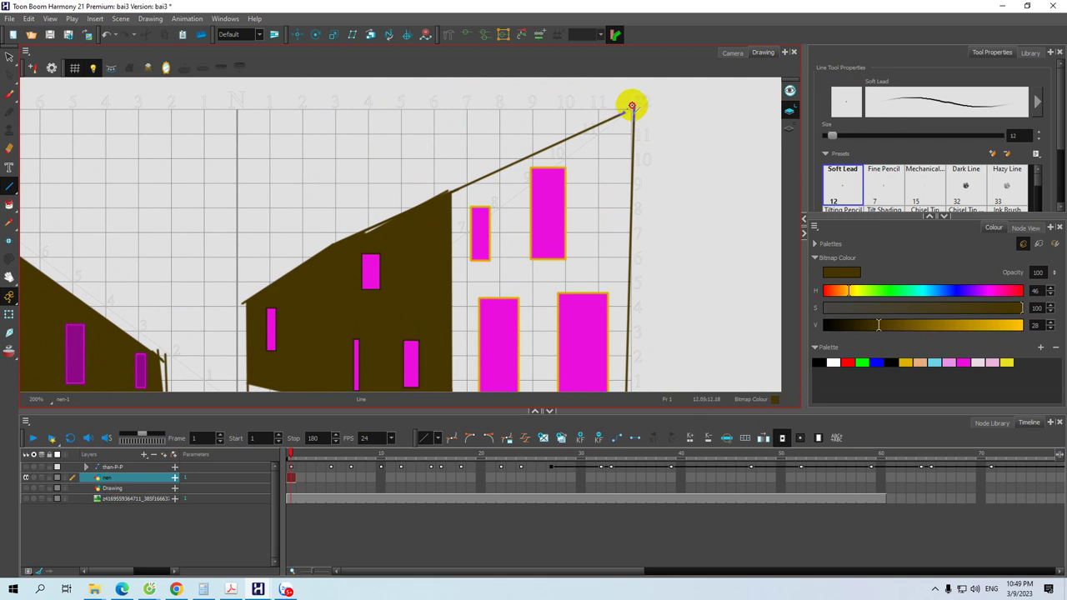
scroll(632, 108, "down", 3)
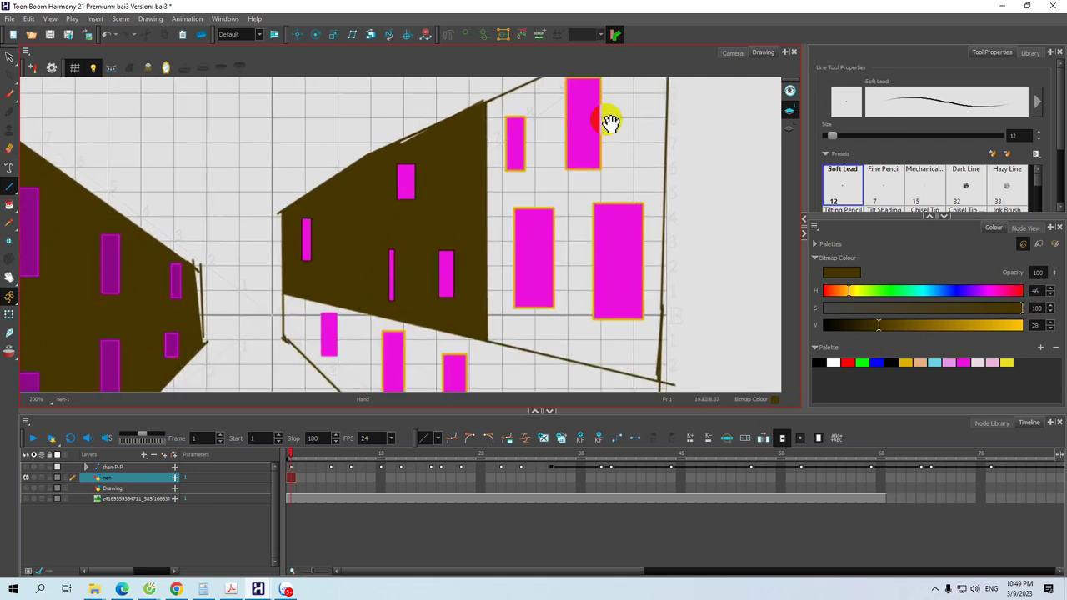
Fill the unpainted upper outer and lower parts of the right-hand building with dark brown using the Paint tool
left_click(8, 205)
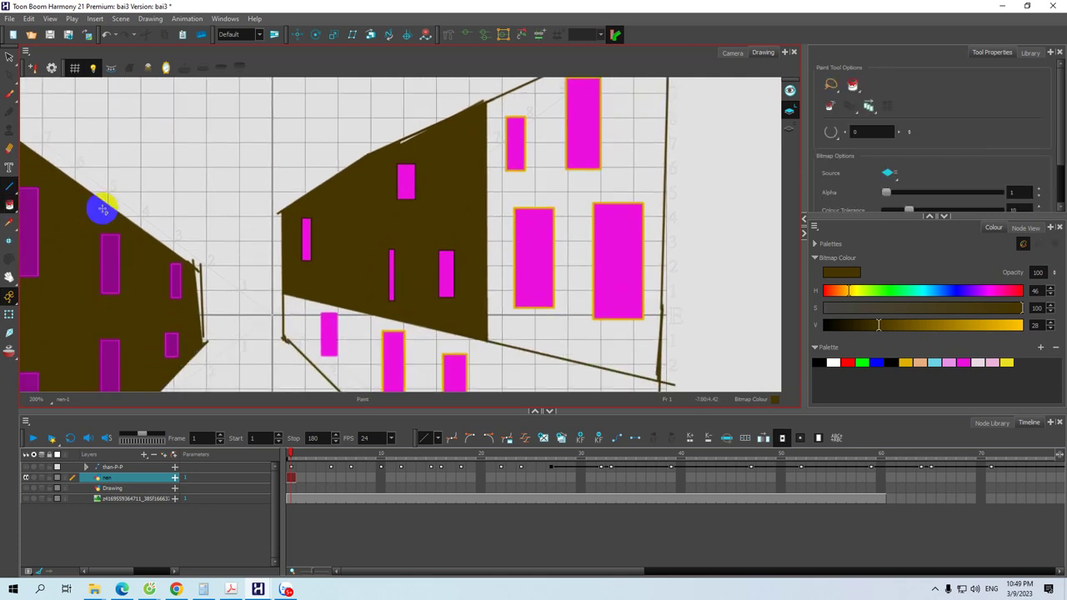
left_click(513, 192)
scroll(508, 308, "down", 3)
left_click(506, 307)
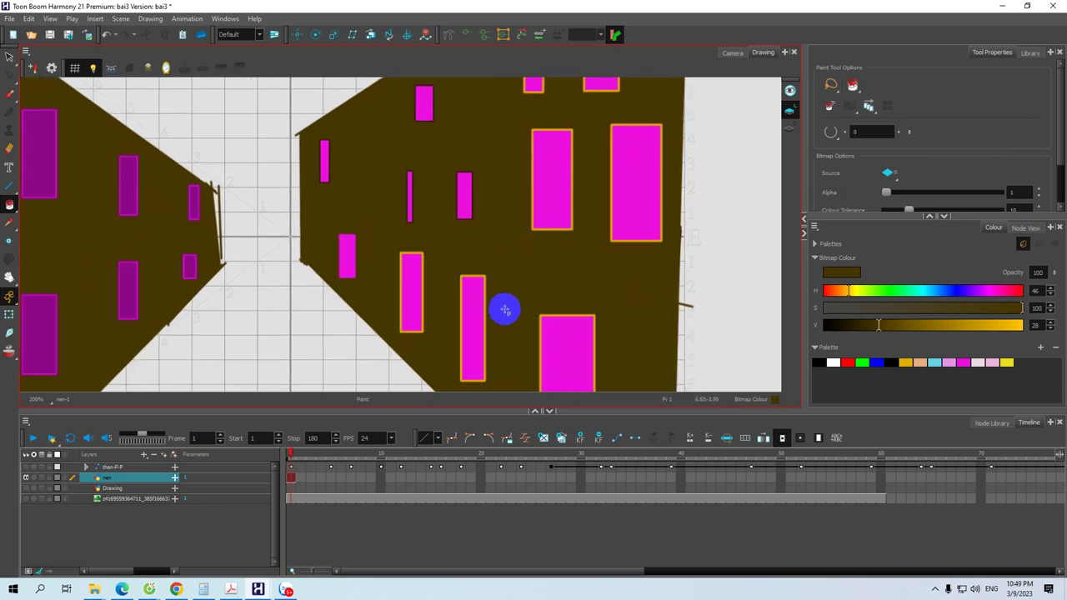
Show the character layer than-P-P again and display the whole scene in the Camera view
left_click_drag(474, 325, 569, 254)
left_click_drag(544, 208, 539, 304)
left_click_drag(530, 242, 528, 377)
mouse_move(517, 322)
left_mouse_down()
mouse_move(538, 250)
mouse_move(526, 240)
left_mouse_up()
scroll(530, 242, "down", 3)
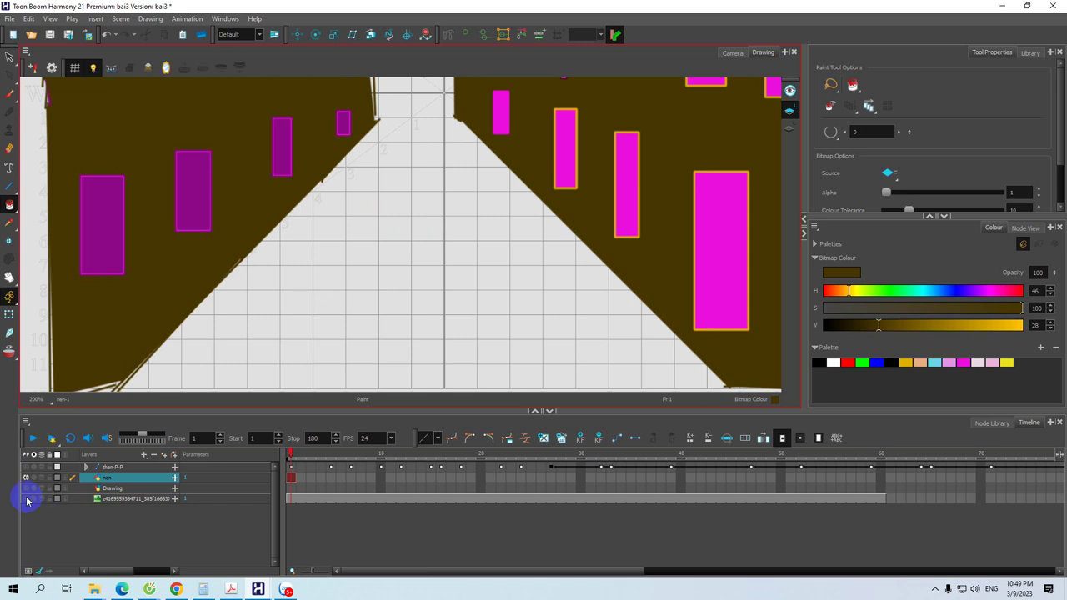
left_click(25, 473)
scroll(305, 298, "down", 2)
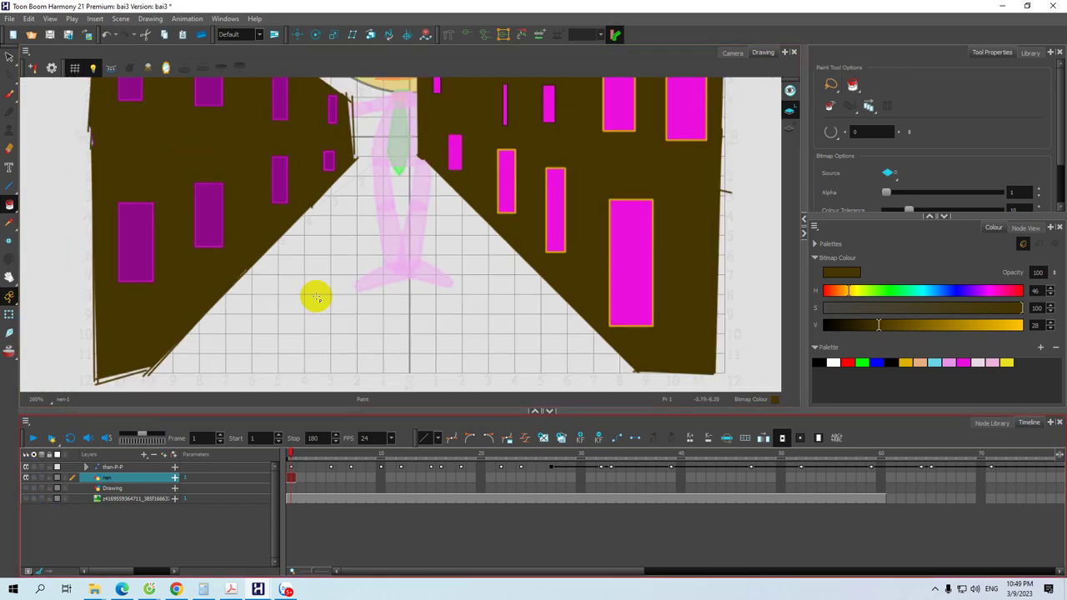
left_click(733, 53)
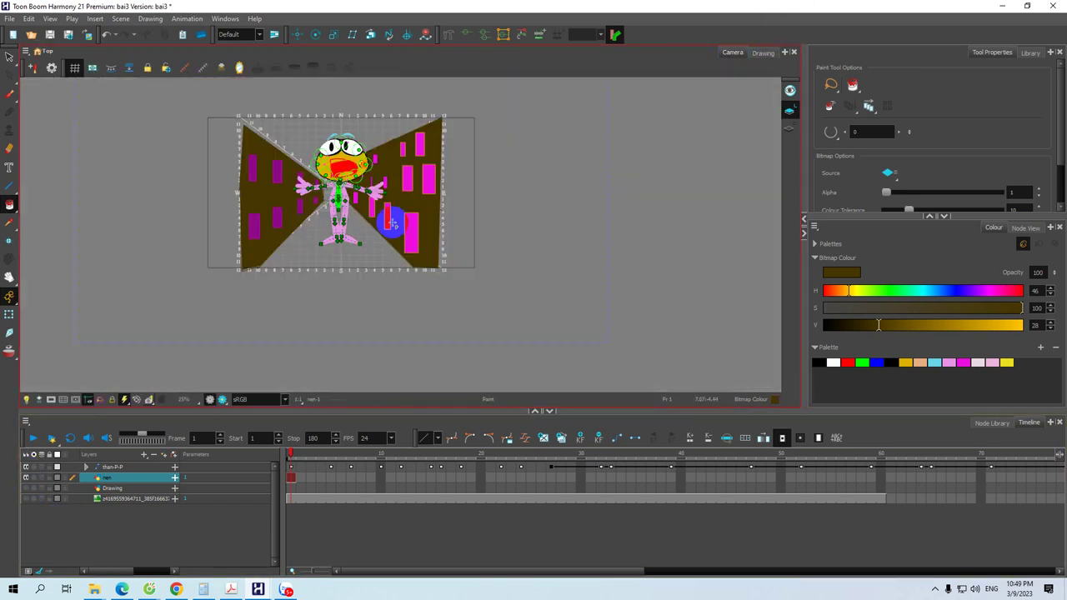
left_click(11, 63)
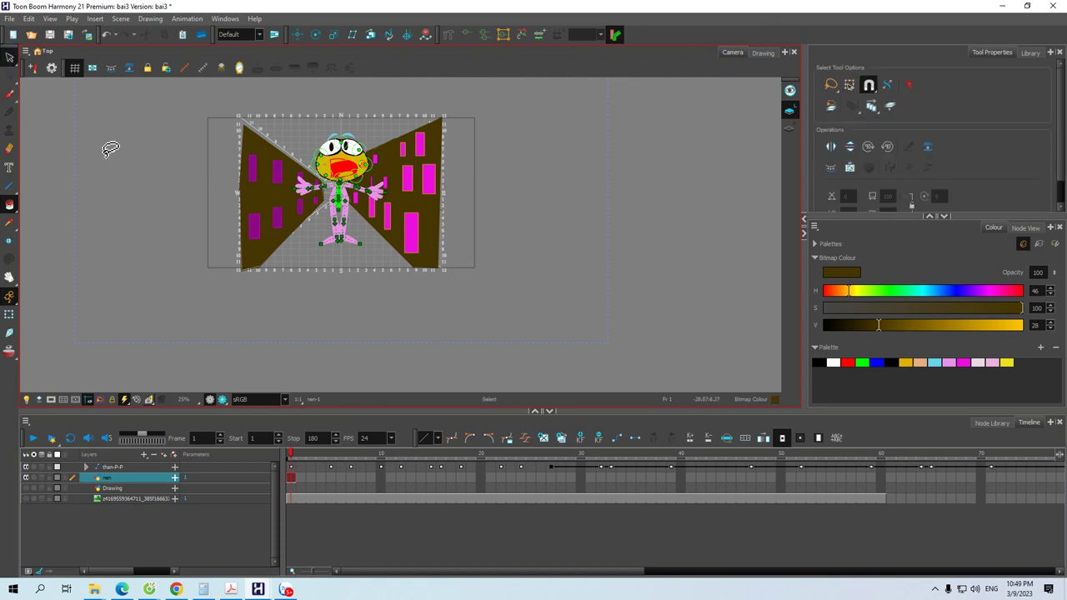
scroll(125, 167, "up", 2)
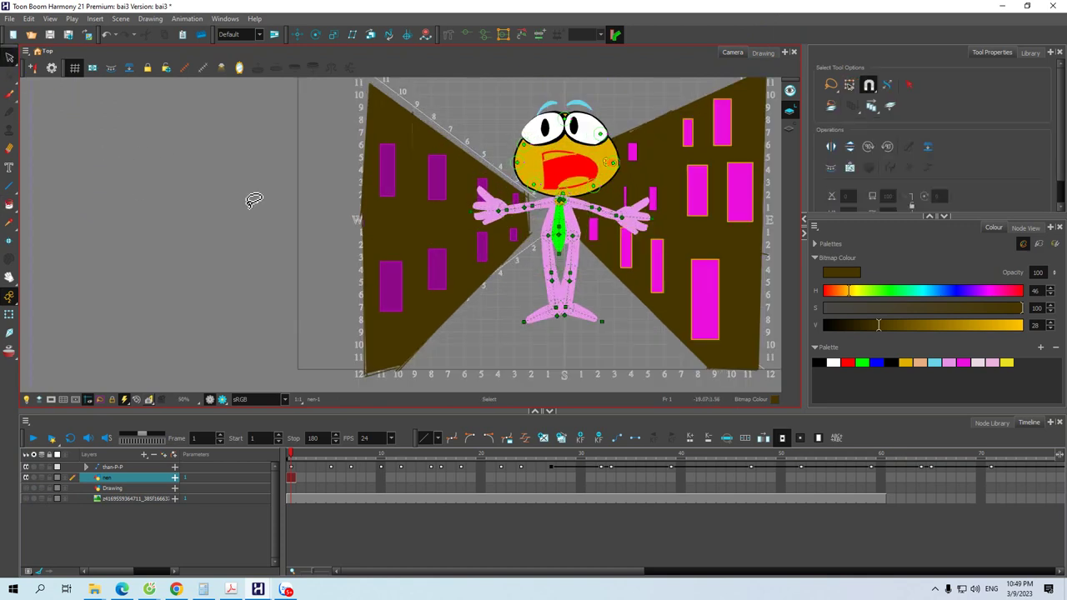
scroll(254, 200, "down", 1)
left_click_drag(257, 241, 179, 245)
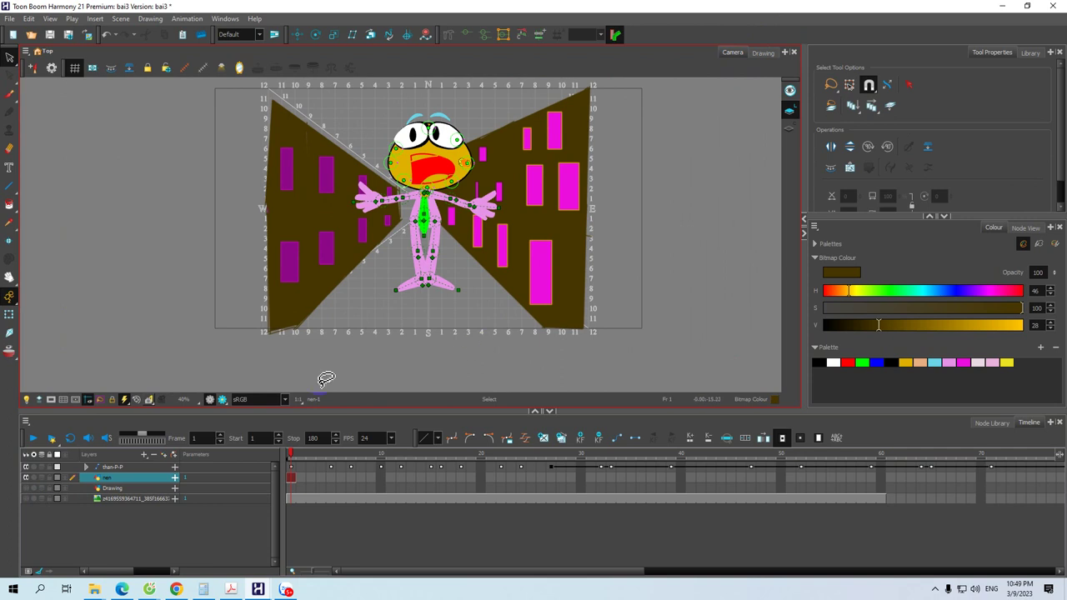
Extend the exposure of the background layer nen's drawing to frame 179
mouse_move(290, 454)
left_mouse_down()
mouse_move(321, 452)
mouse_move(286, 456)
left_mouse_up()
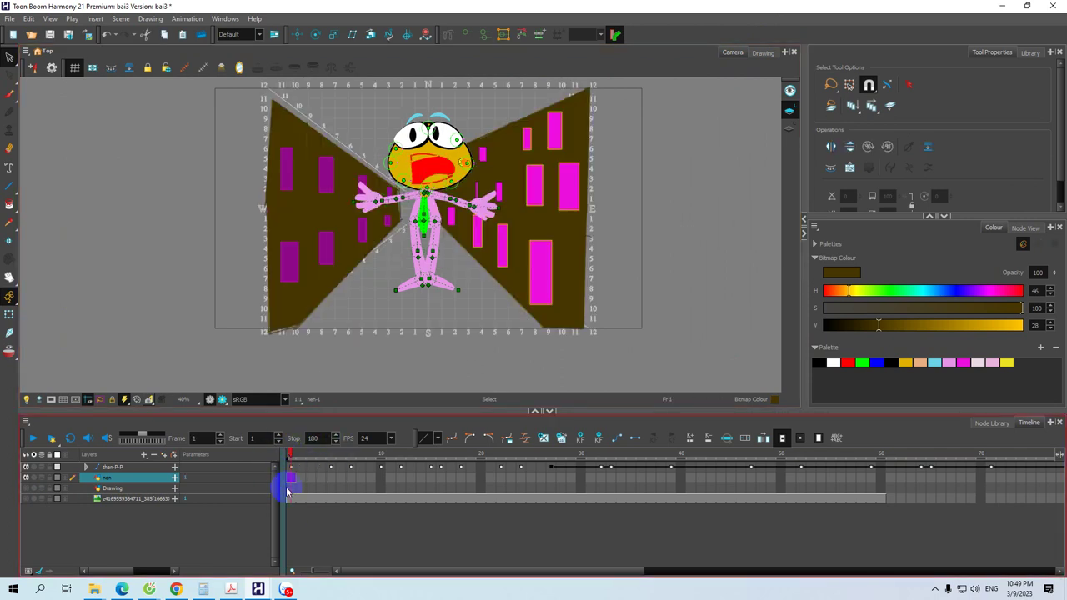
left_click_drag(600, 570, 1023, 572)
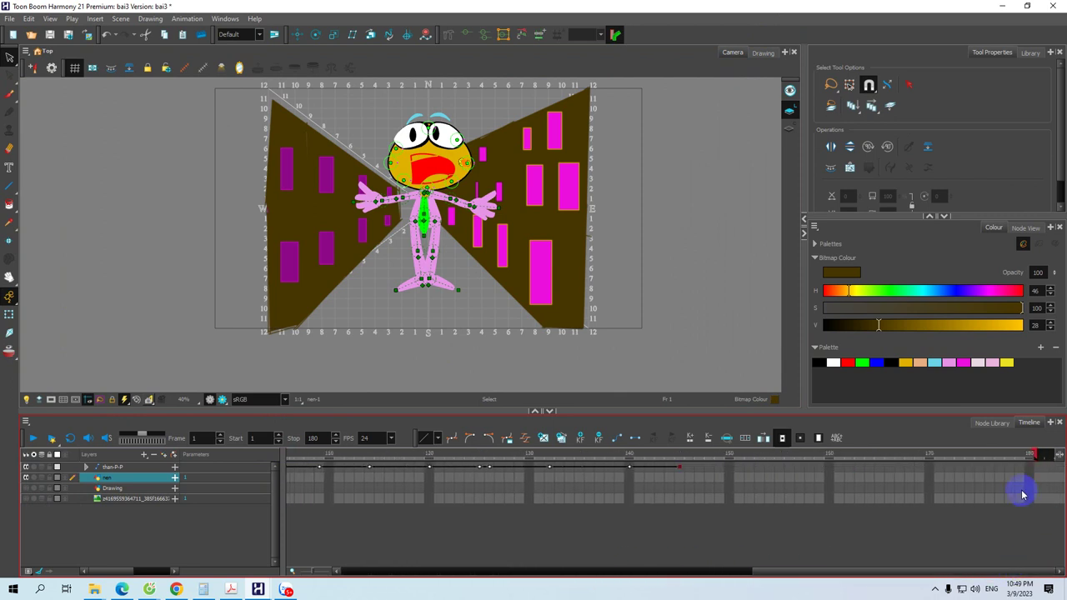
left_click(1021, 482)
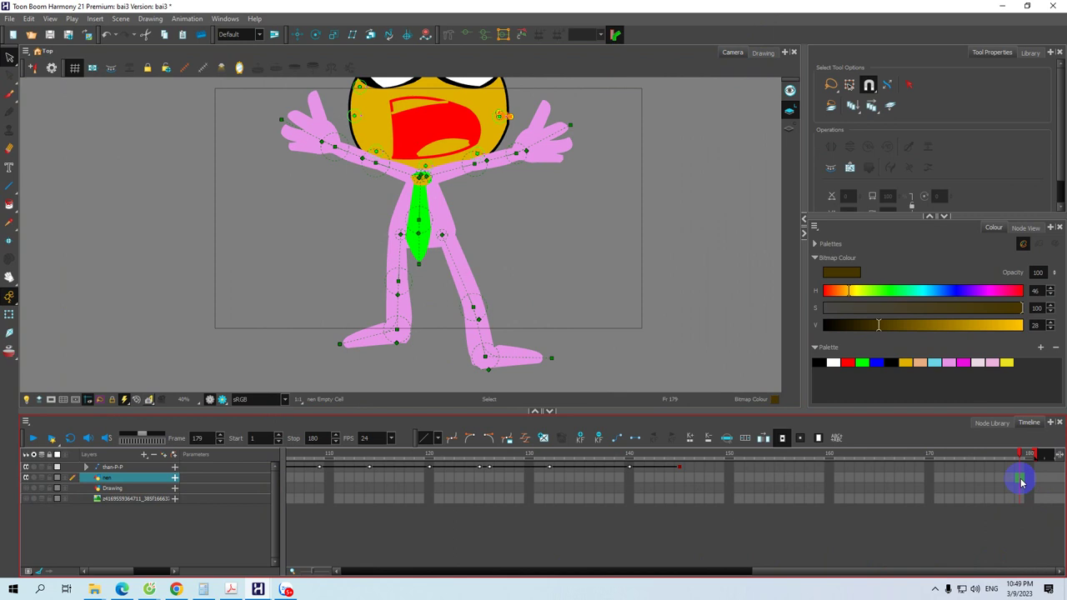
key("F5")
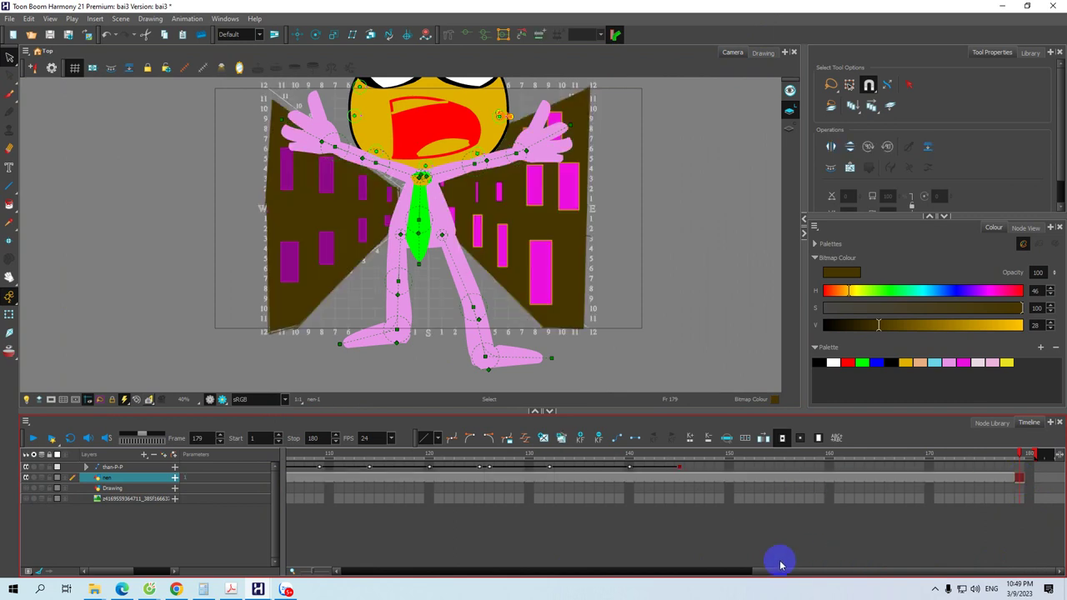
Return to frame 1 and play the animation with the street background
left_click_drag(805, 569, 366, 577)
left_click(300, 486)
left_click(290, 470)
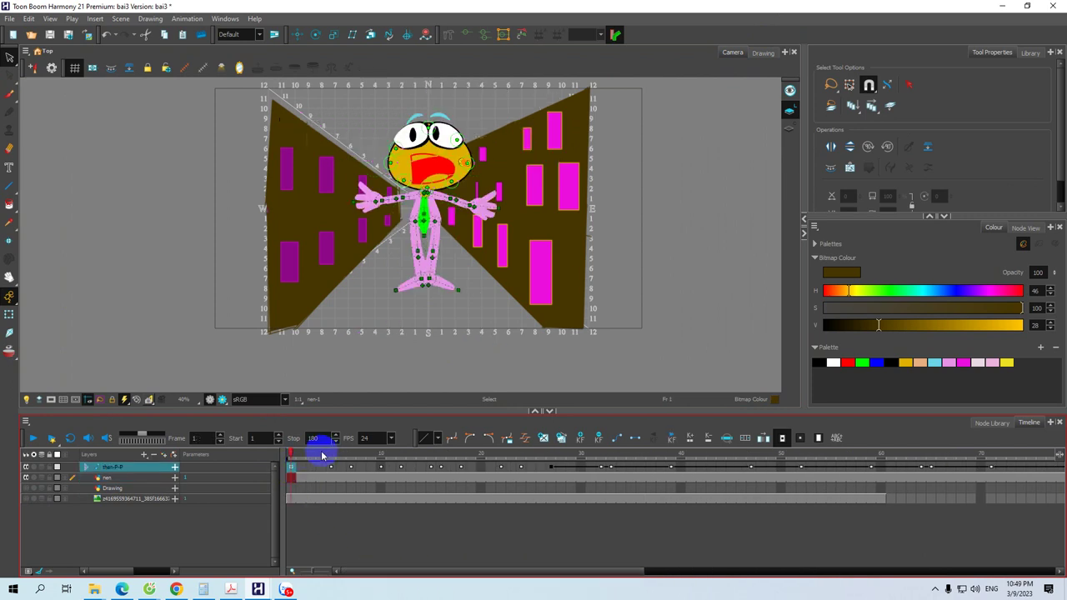
left_click(30, 440)
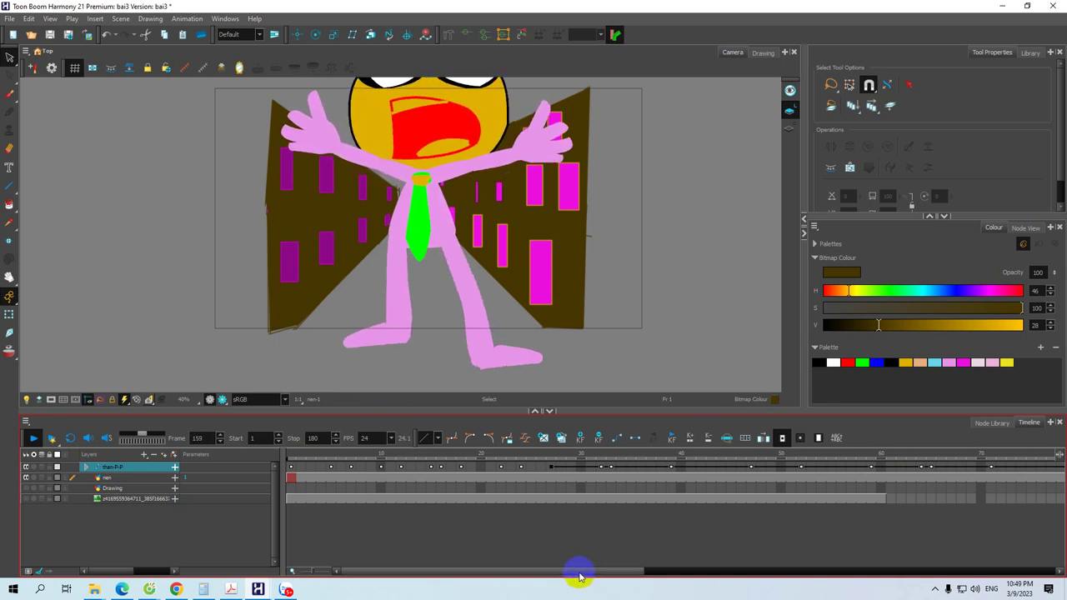
Return to frame 1 and enlarge the Camera view by shrinking the timeline area, with the character and street centred in it
left_click_drag(809, 568, 361, 589)
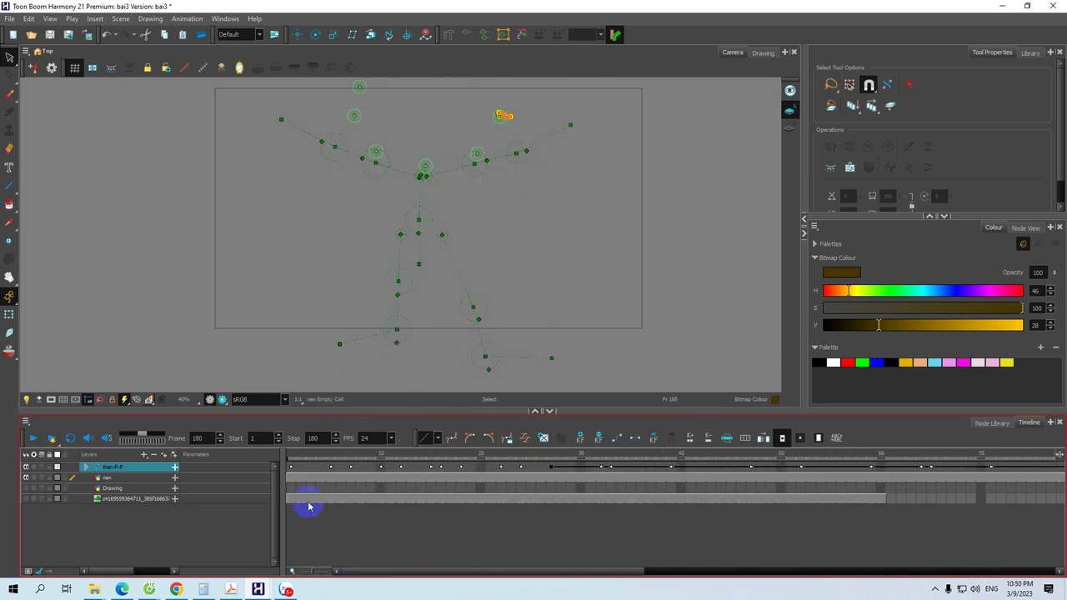
left_click(290, 467)
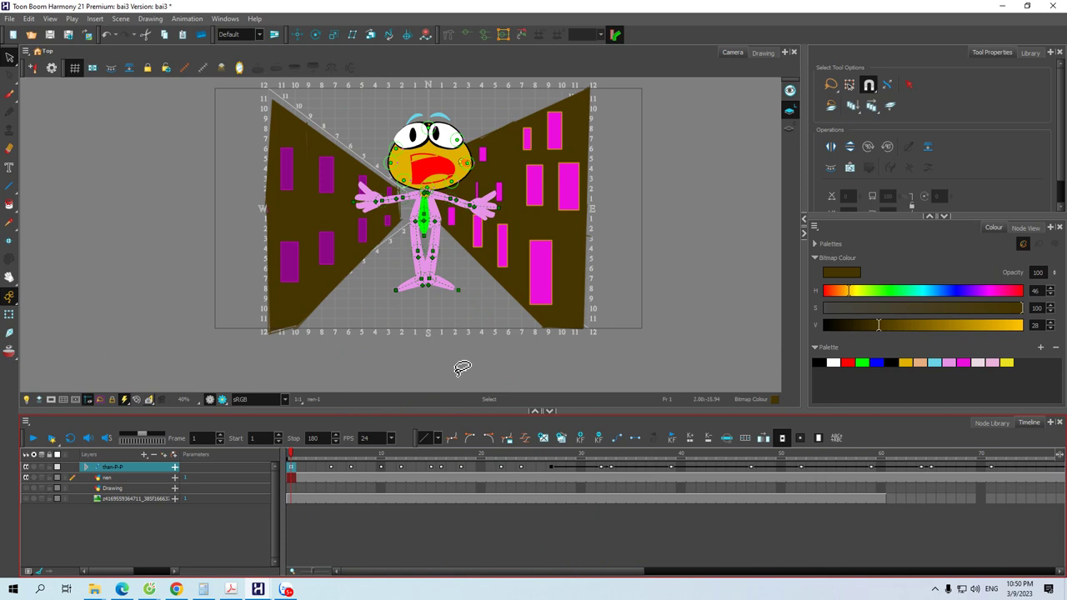
left_click_drag(446, 406, 442, 450)
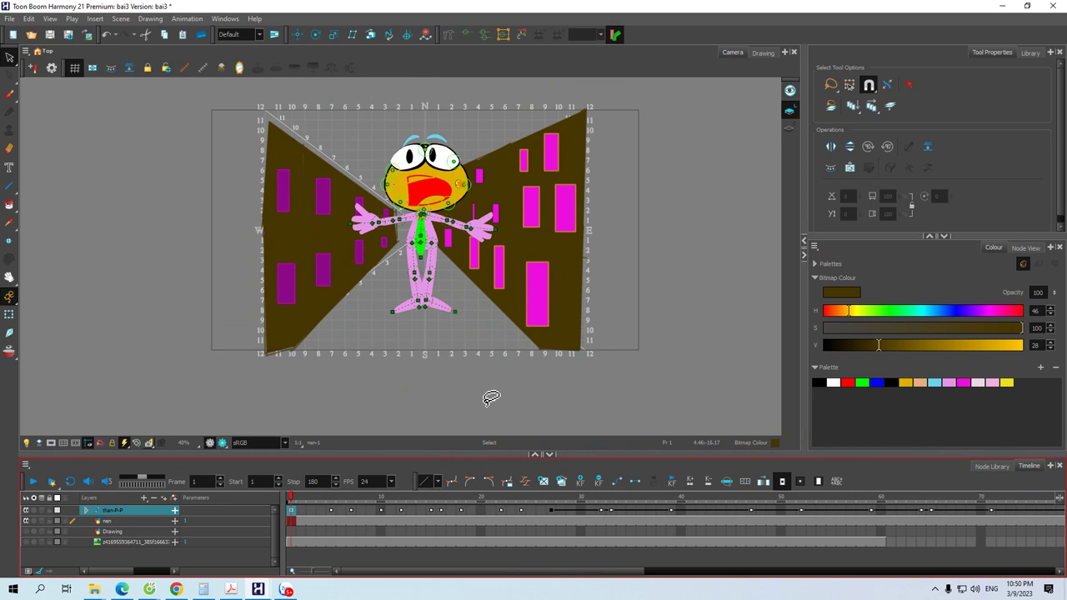
scroll(491, 399, "up", 1)
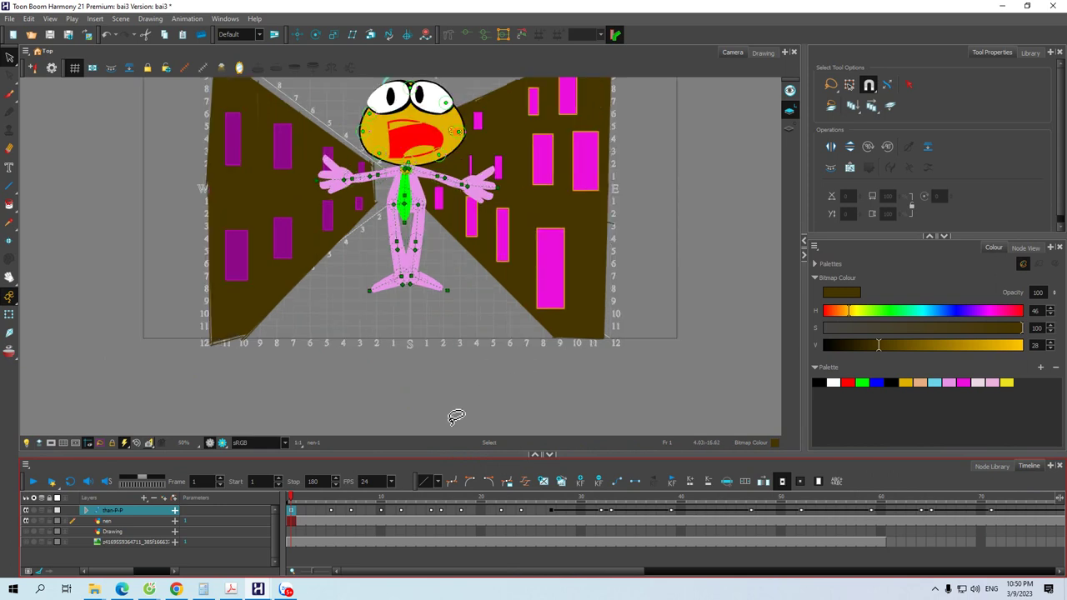
left_click(408, 463)
left_click_drag(408, 453, 409, 465)
left_click_drag(397, 391, 406, 399)
left_click(401, 464)
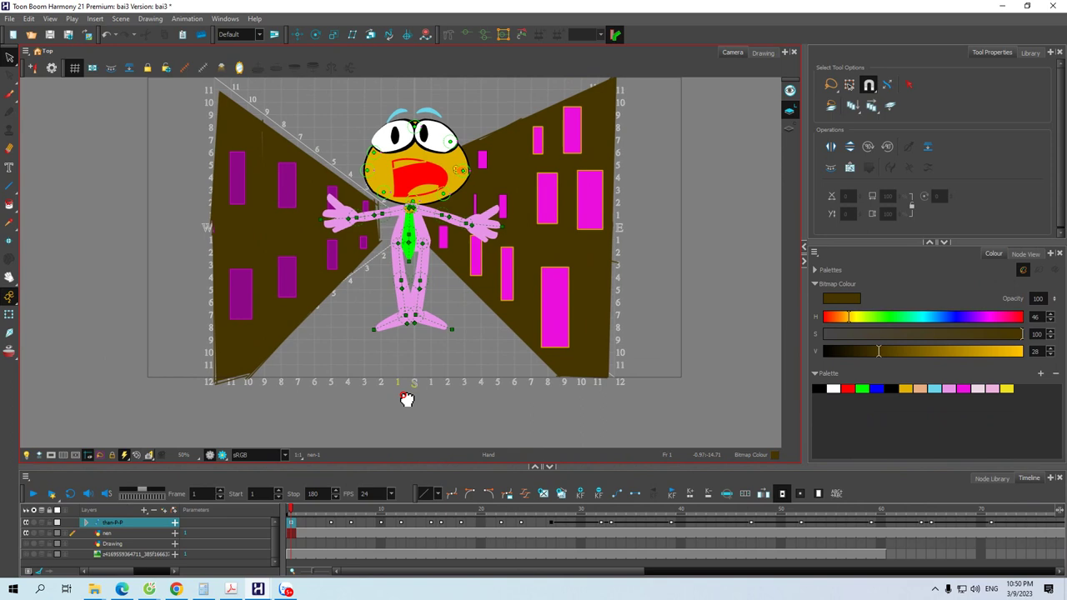
At frame 179 of the than-P-P layer, scale the whole character down and place it upright in the gap between the two buildings
left_click_drag(422, 571, 835, 590)
left_click(690, 526)
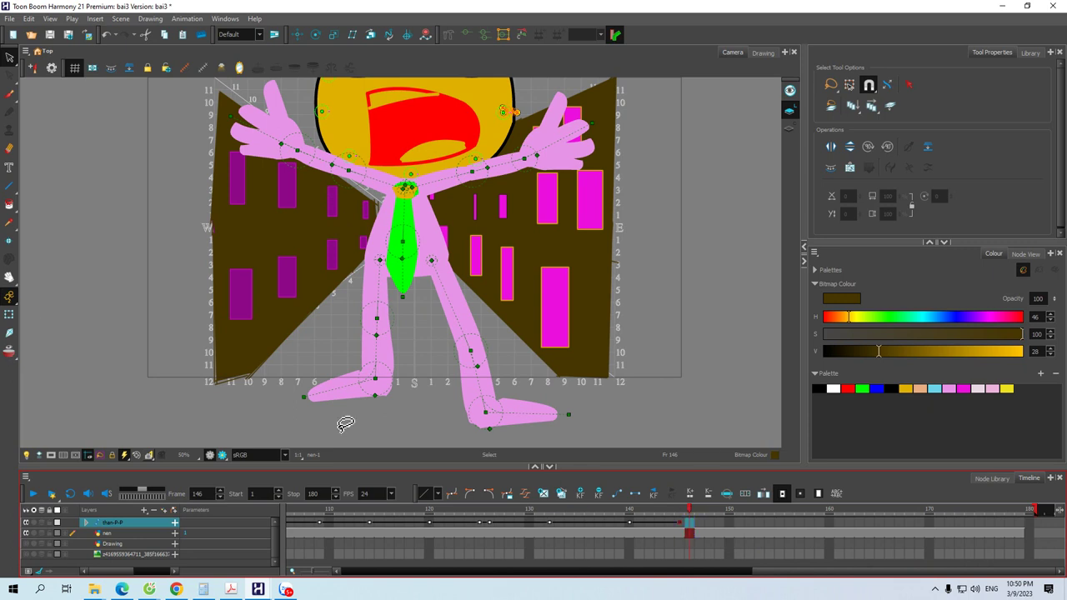
left_click(9, 315)
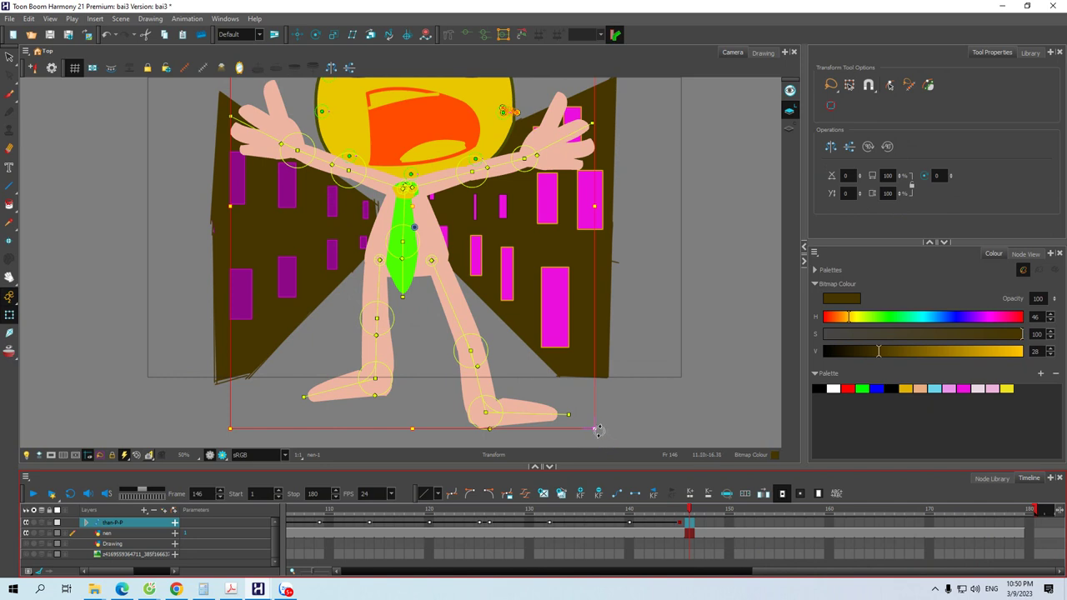
left_click(704, 522)
left_click(1018, 522)
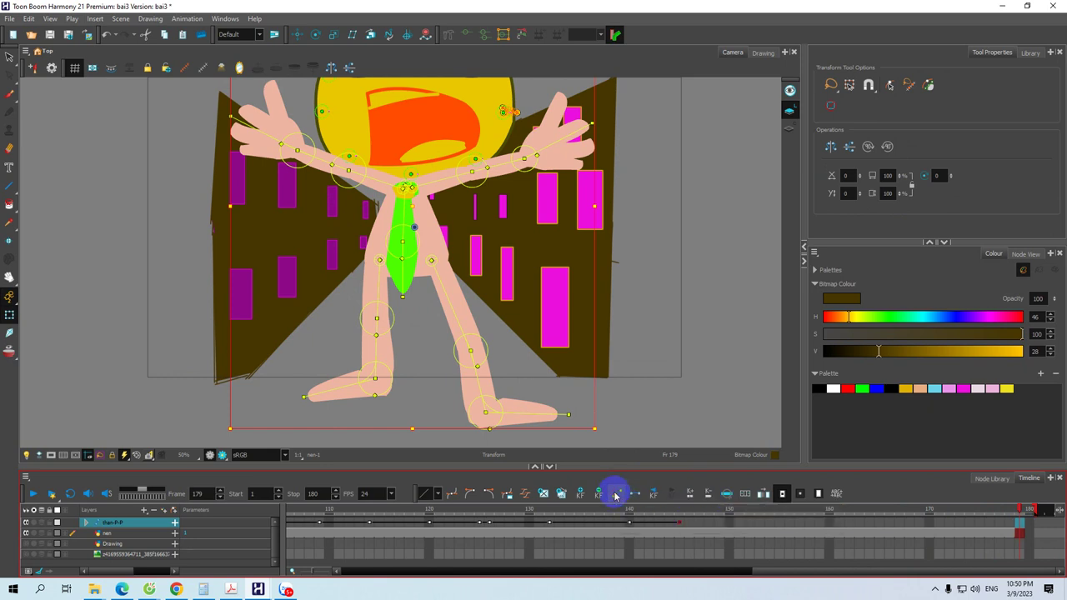
left_click_drag(593, 429, 460, 275)
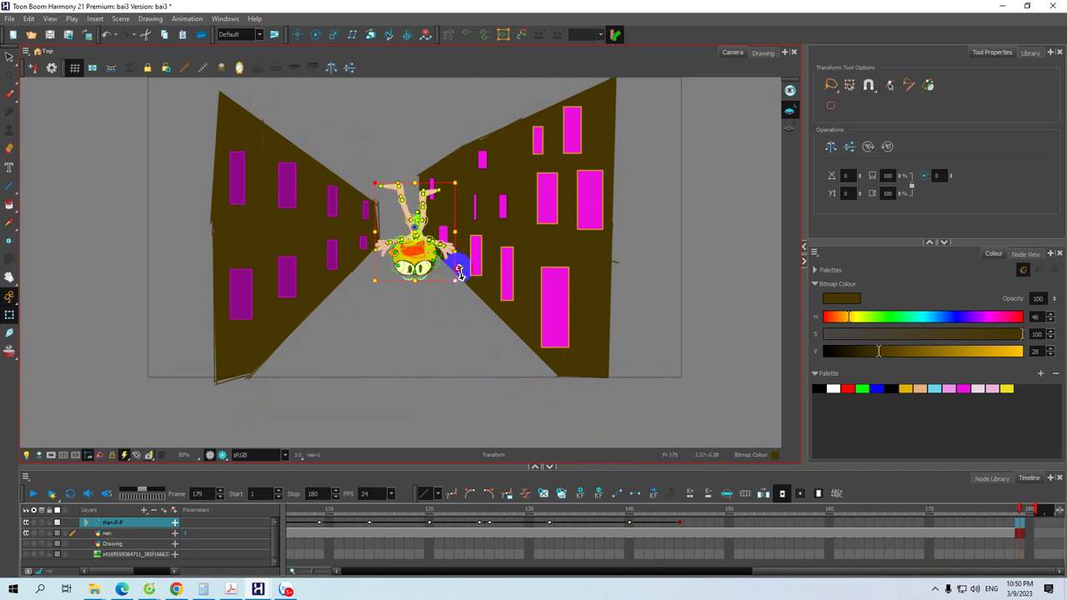
left_click_drag(460, 275, 459, 270)
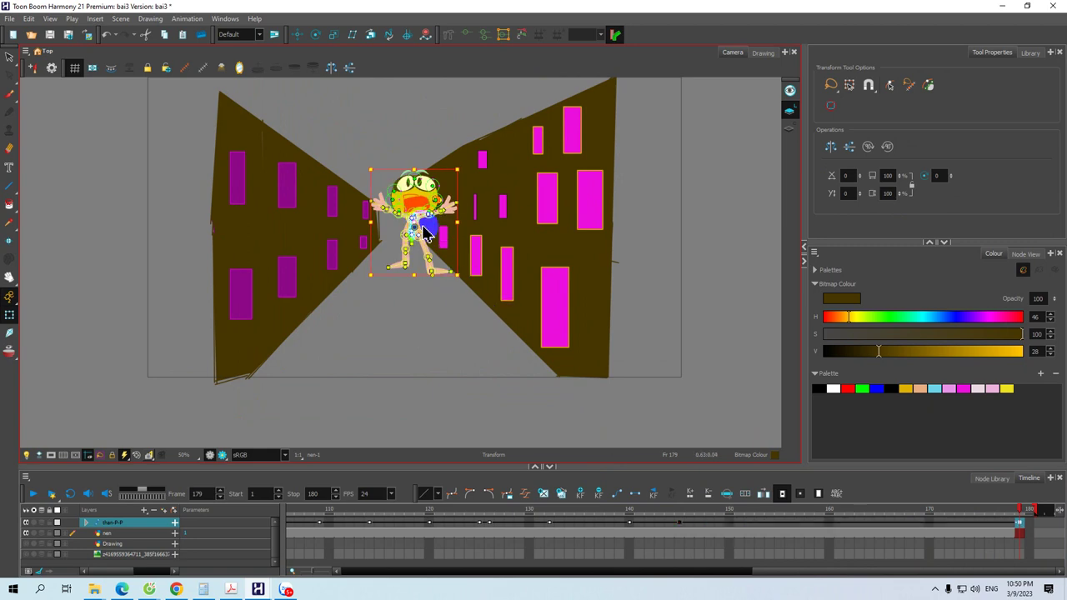
left_click_drag(420, 228, 409, 227)
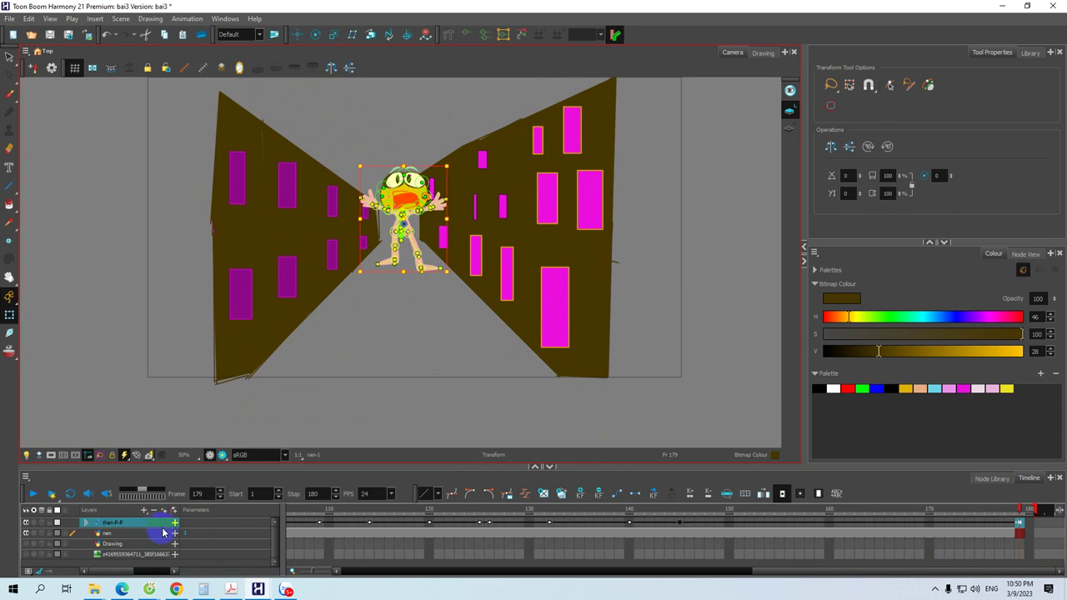
Play the animation from frame 1 to review the character's new ending, return to frame 1 and deselect the character
left_click_drag(767, 572, 287, 570)
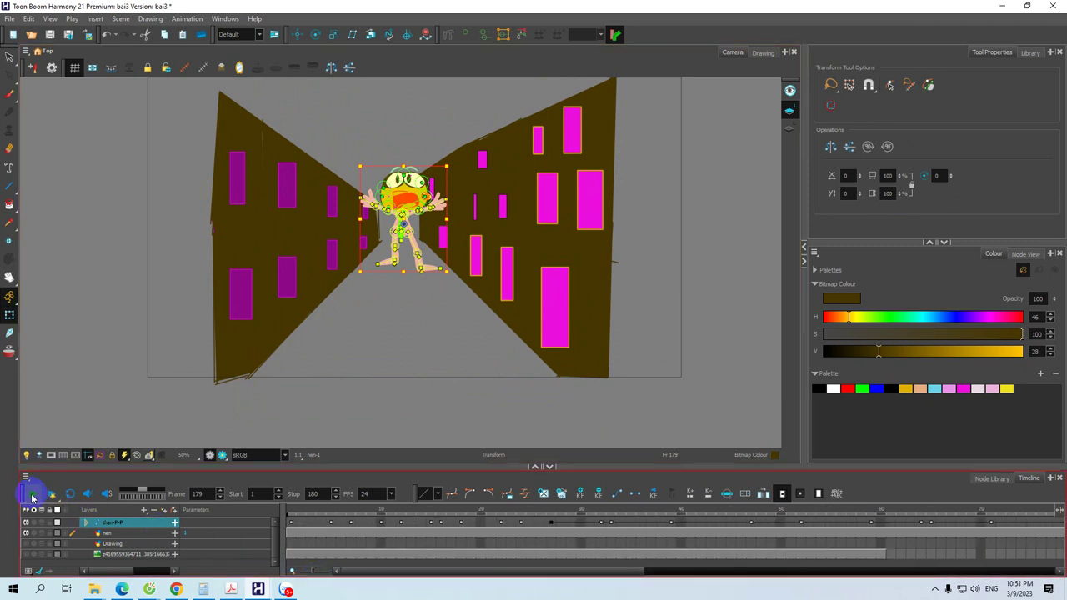
left_click(291, 509)
left_click(34, 494)
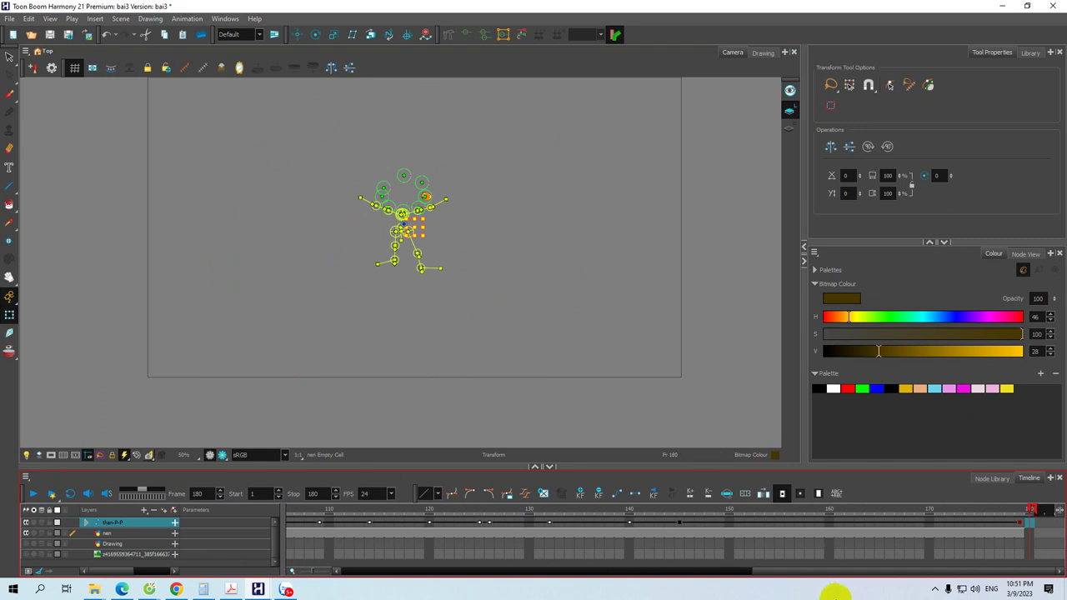
left_click_drag(838, 571, 321, 554)
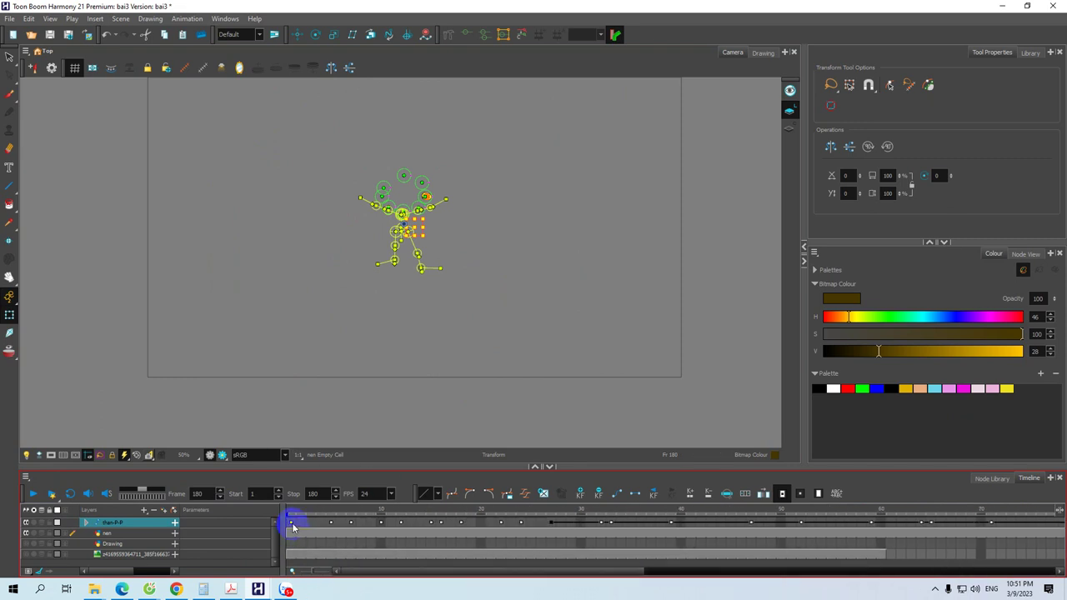
left_click(293, 528)
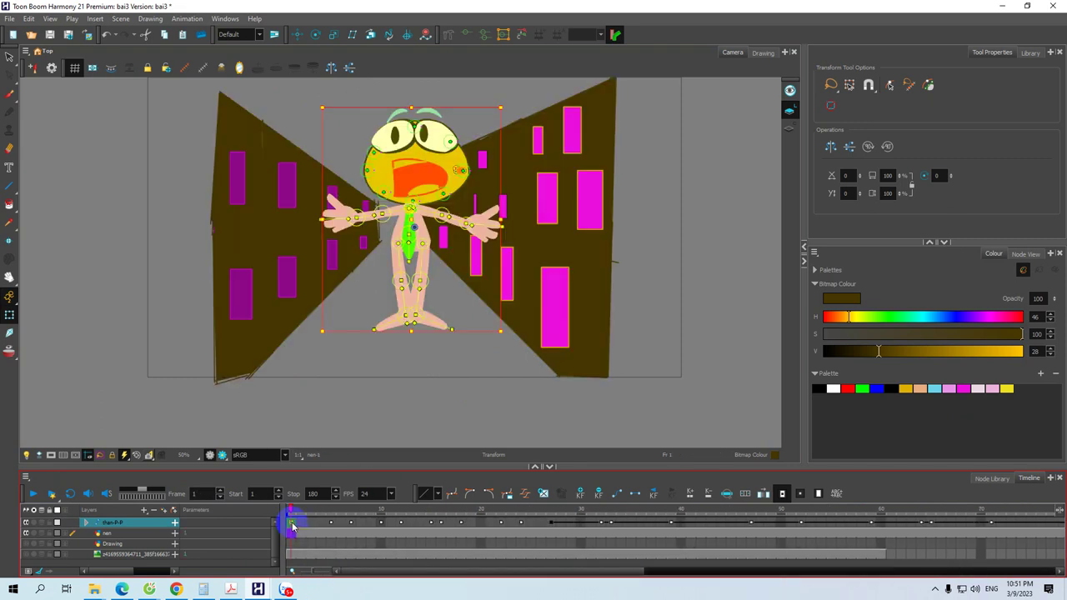
left_click(426, 395)
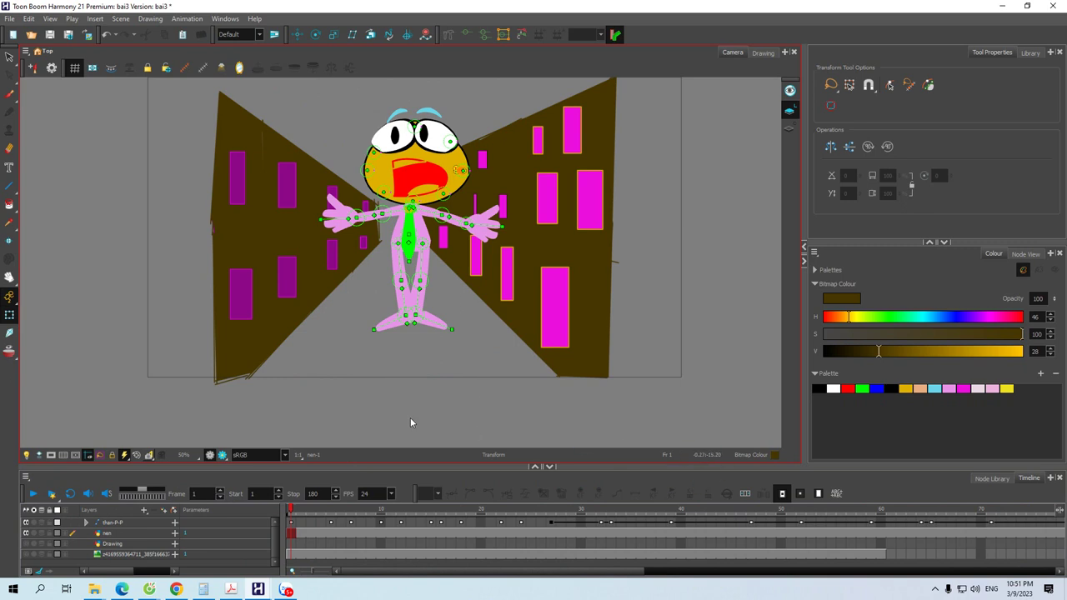
left_click(936, 590)
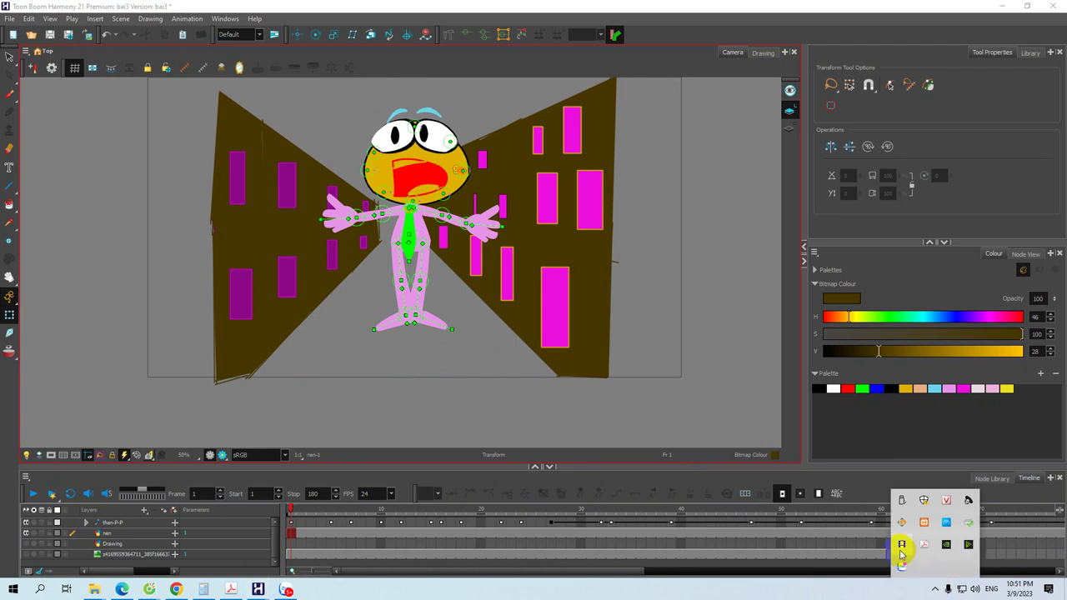